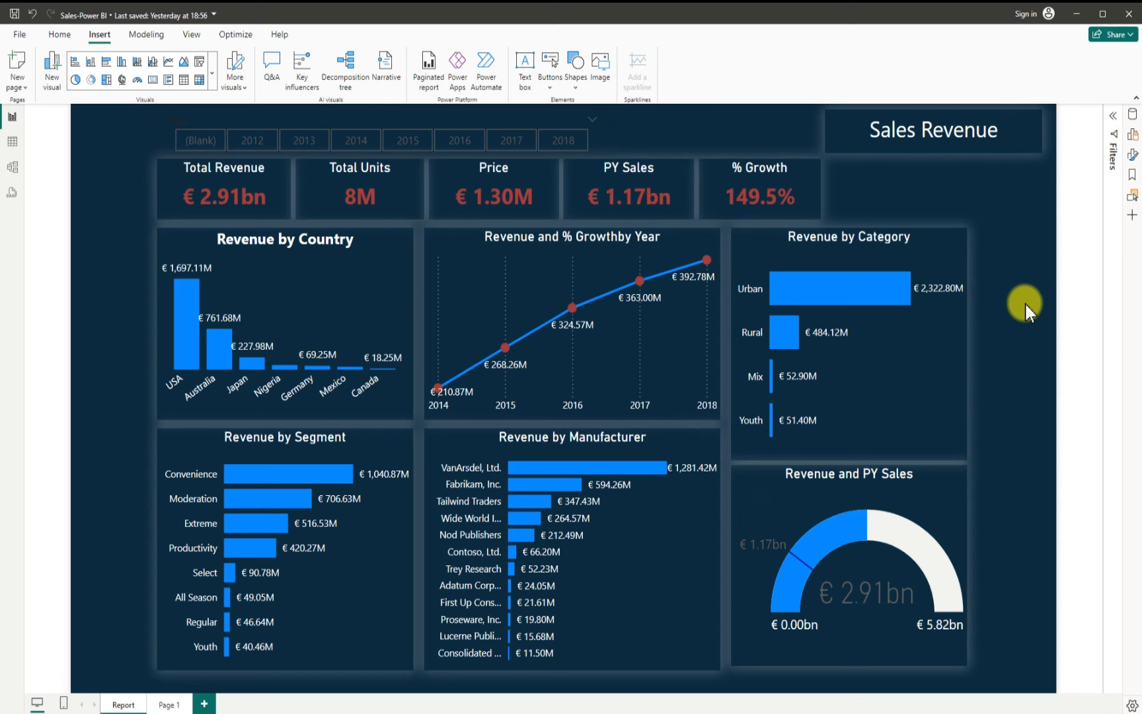
Step: Review the finished Sales Revenue report page and the content overview page
{"action": "left_click", "coordinate": [163, 704]}
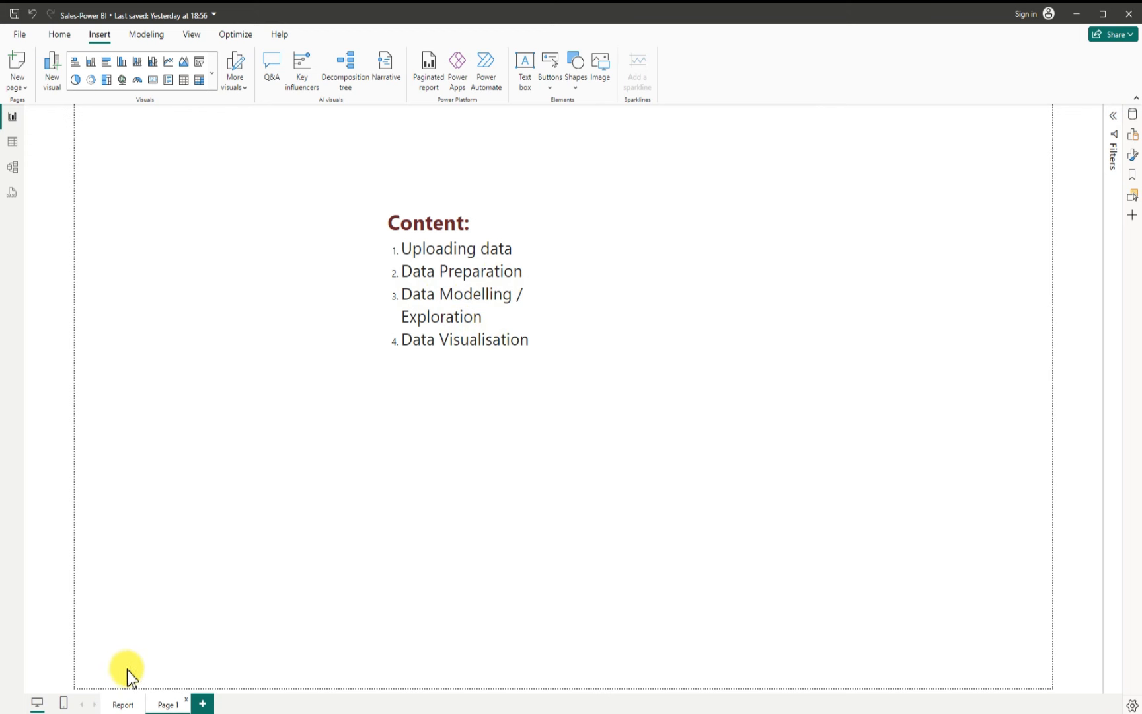
{"action": "left_click", "coordinate": [124, 705]}
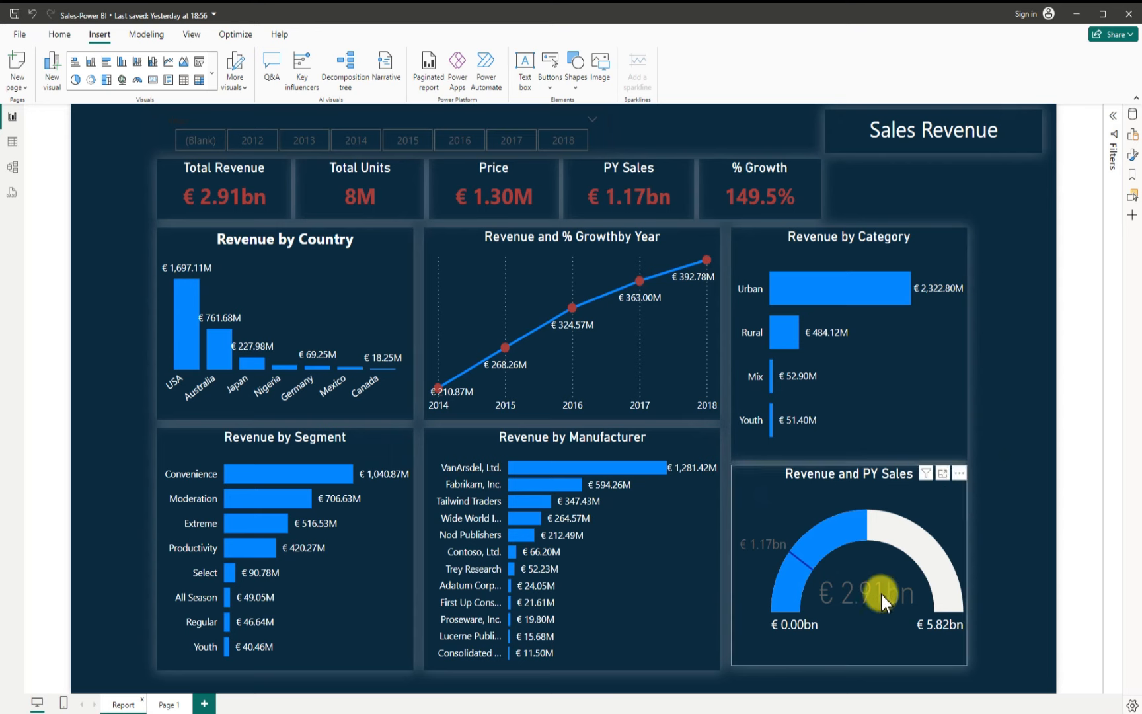
{"action": "mouse_move", "coordinate": [808, 713]}
{"action": "left_click", "coordinate": [836, 686]}
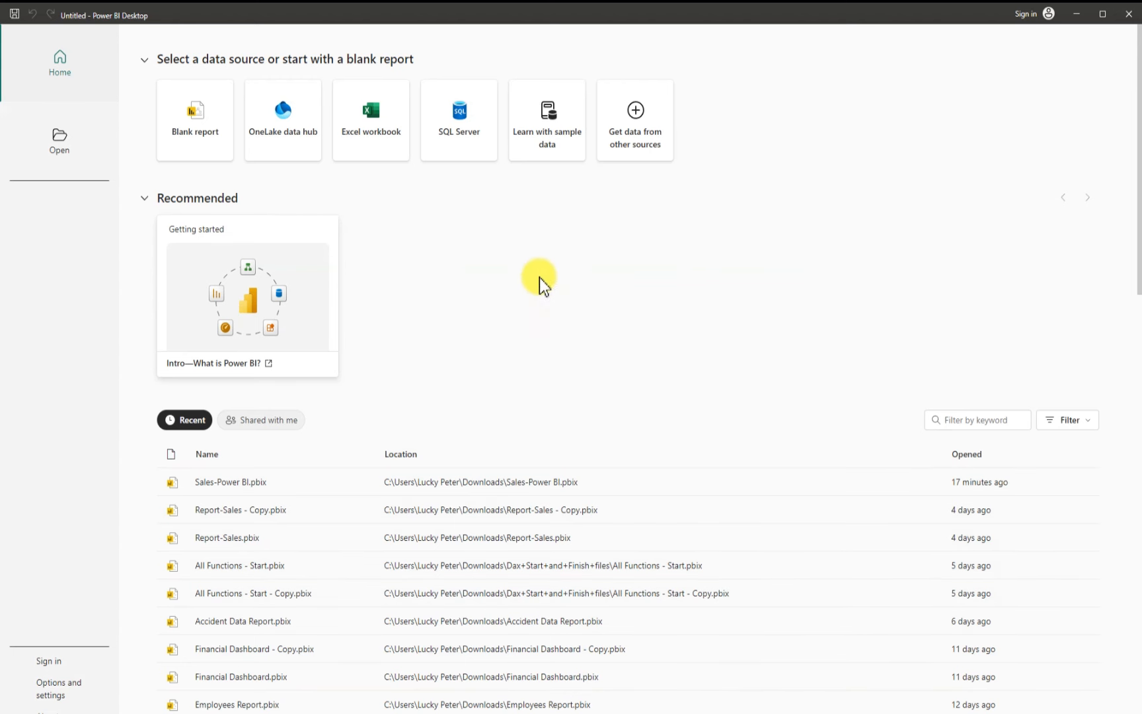
Step: Start a blank report and choose the Text/CSV file data source
{"action": "left_click", "coordinate": [190, 129]}
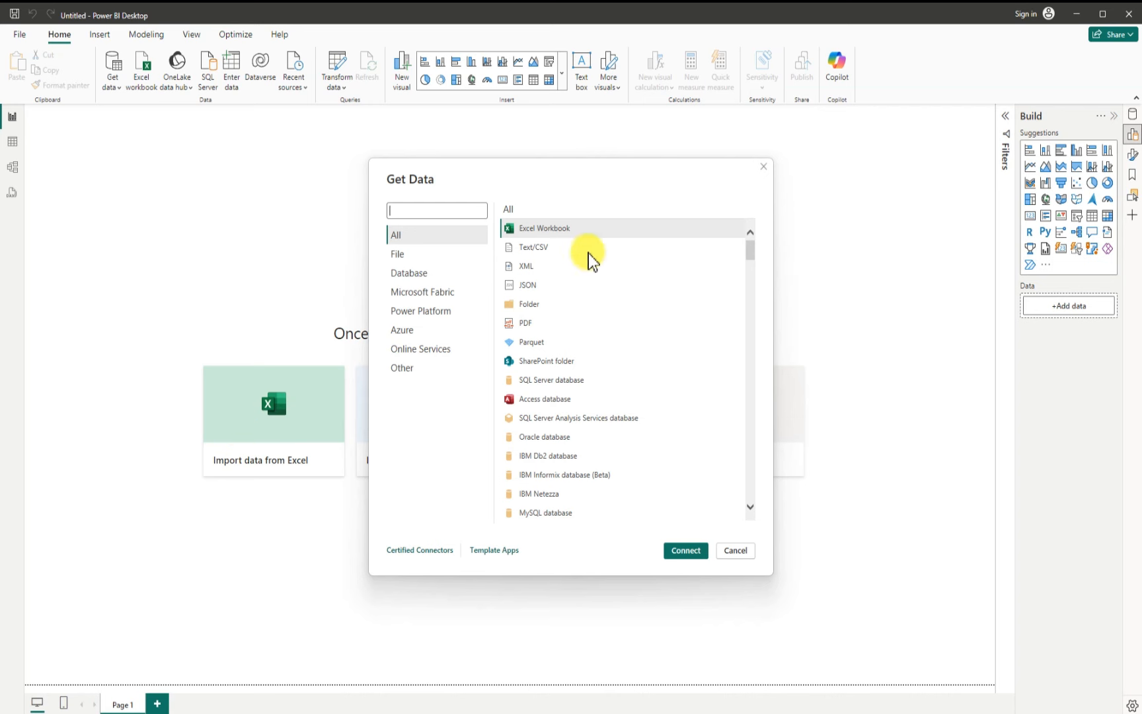
{"action": "left_click_drag", "start_coordinate": [630, 179], "coordinate": [571, 113]}
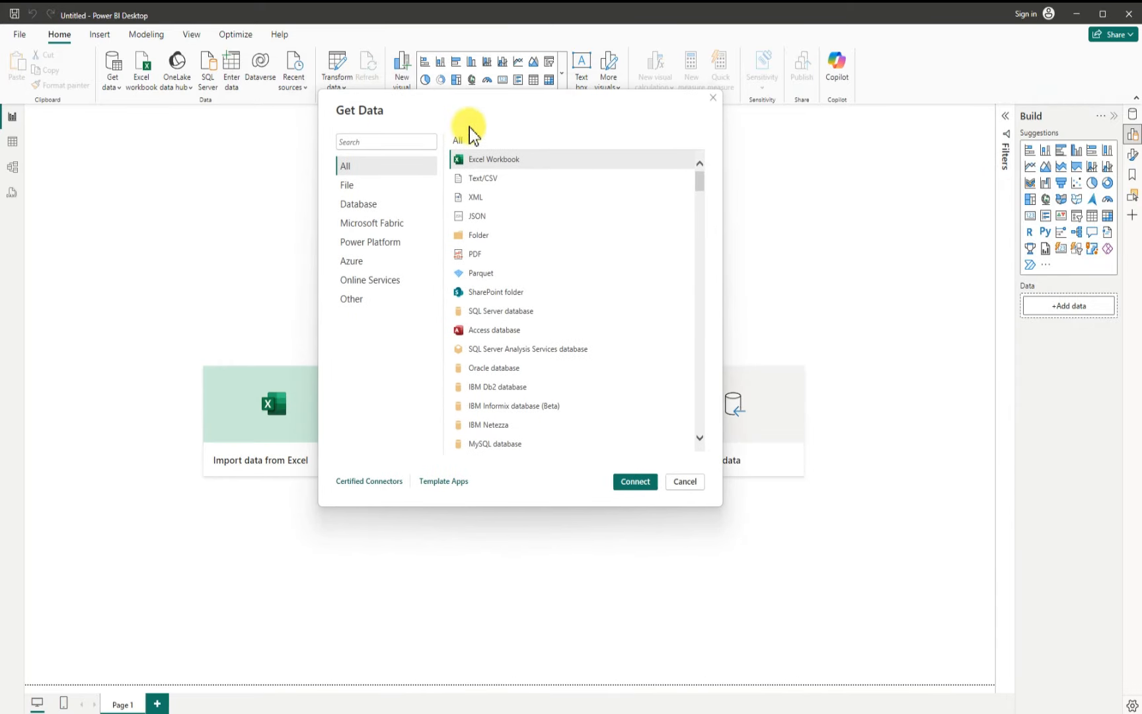
{"action": "left_click", "coordinate": [354, 191]}
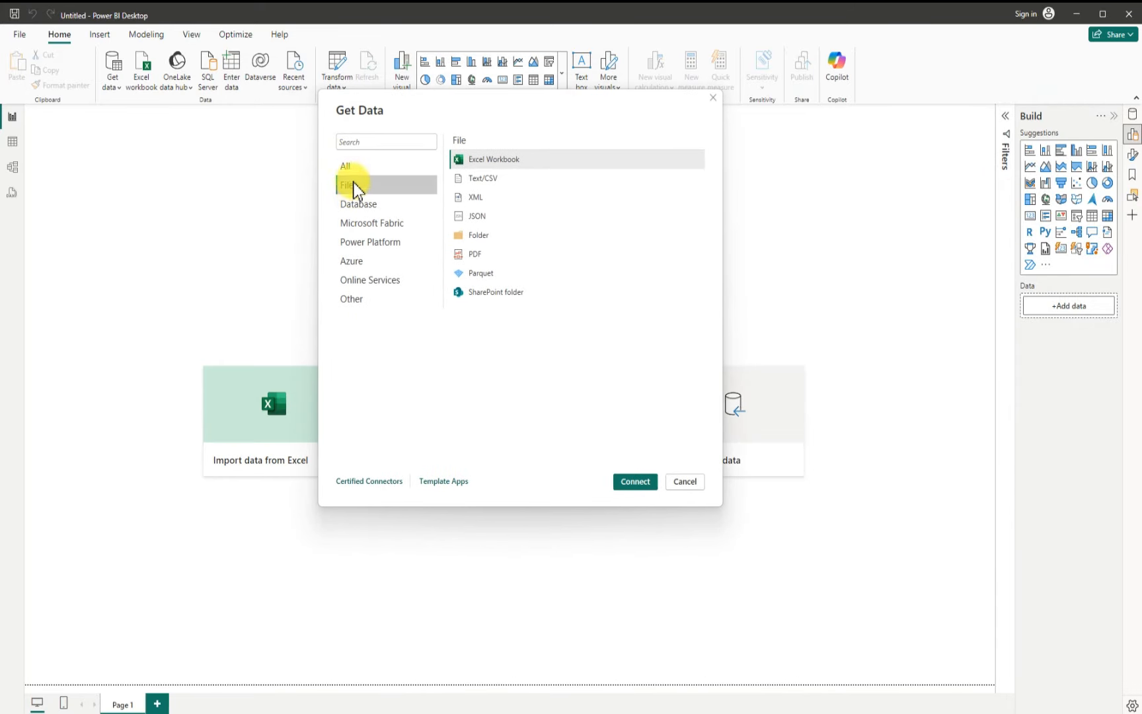
{"action": "left_click", "coordinate": [491, 180]}
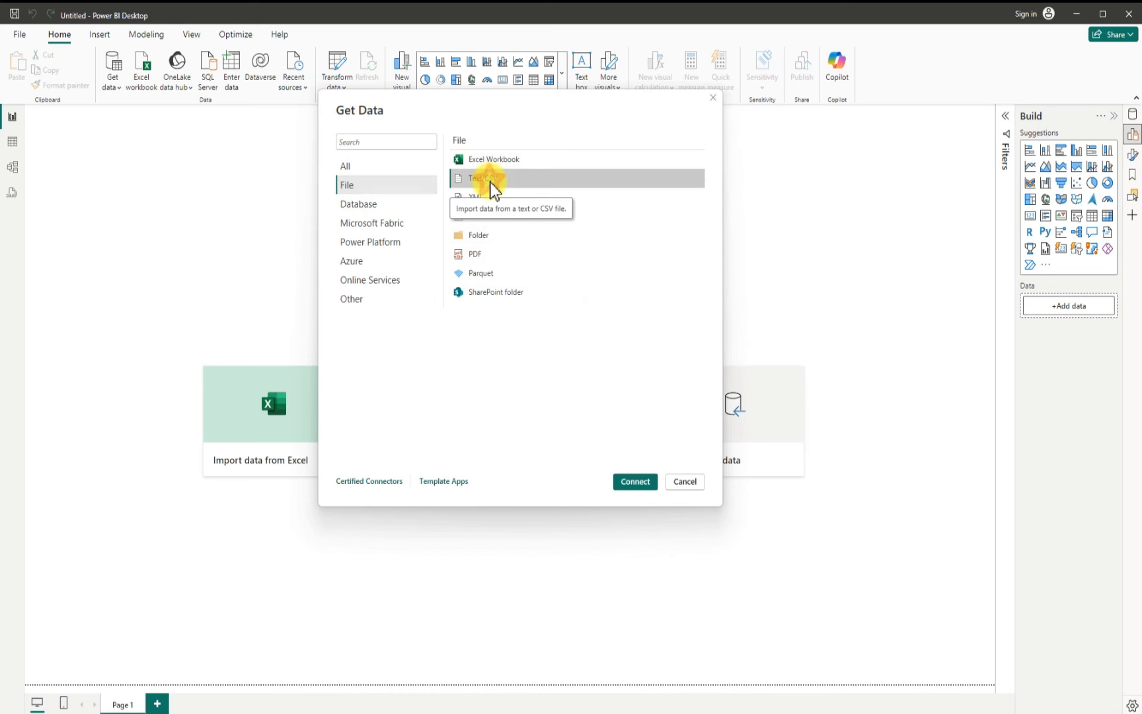
{"action": "left_click", "coordinate": [638, 485]}
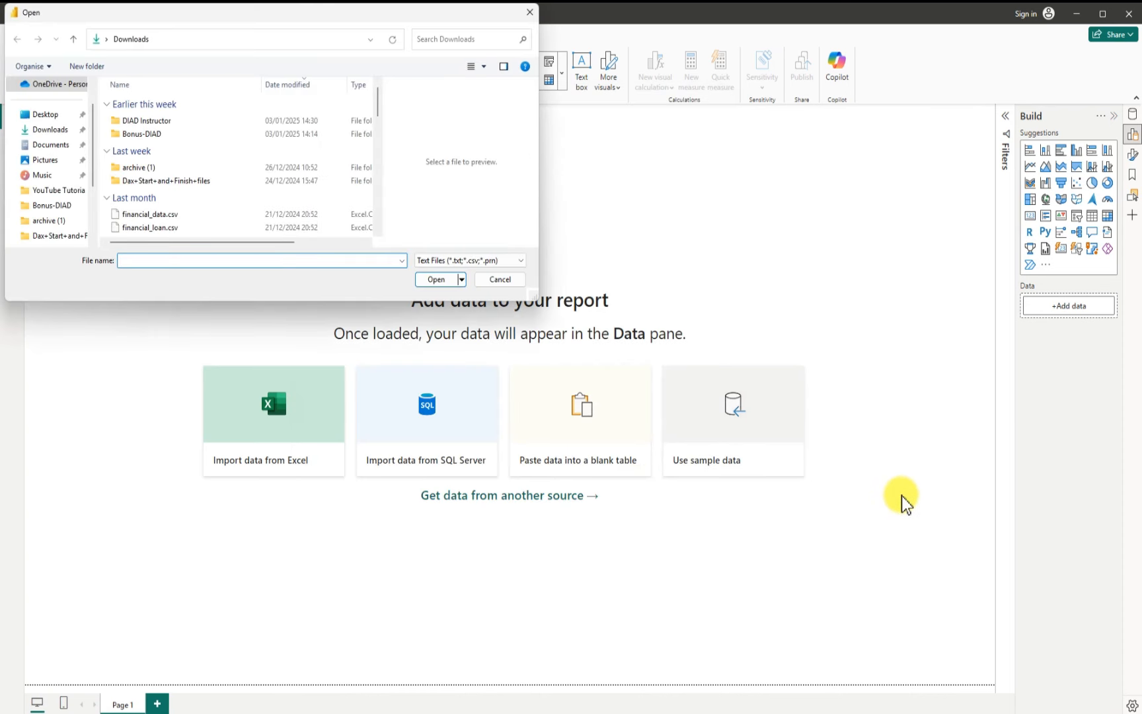
Step: Open Sales.csv from the Downloads\DIAD Instructor\Data\USSales folder
{"action": "double_click", "coordinate": [137, 121]}
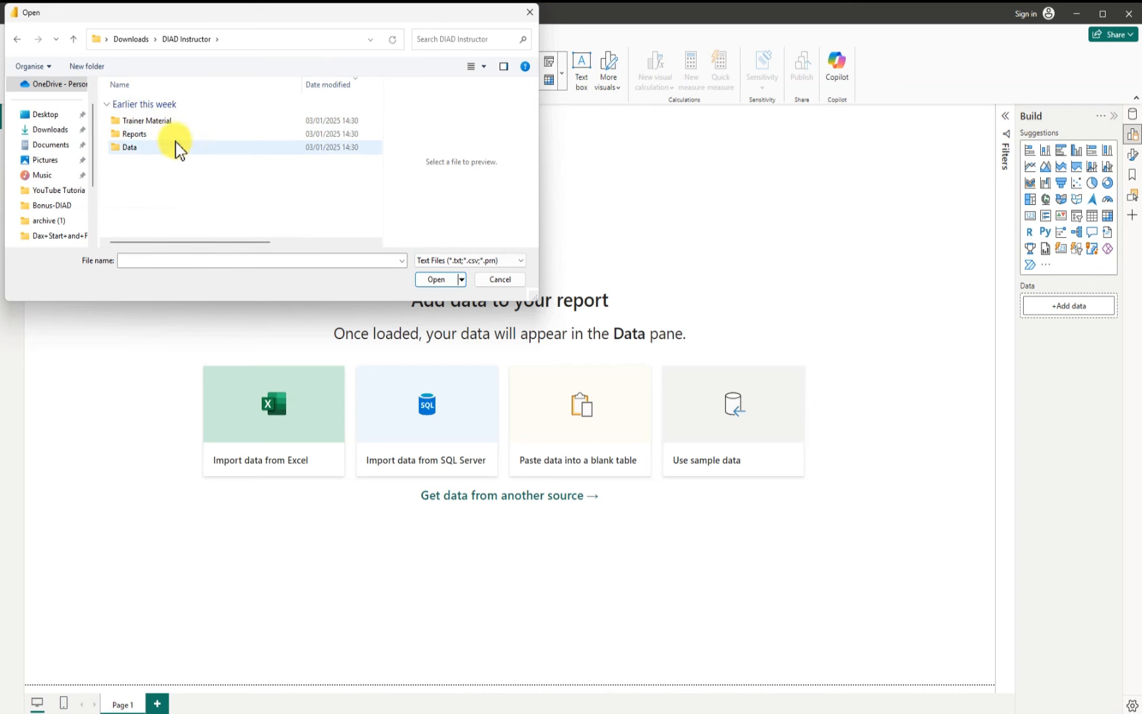
{"action": "double_click", "coordinate": [143, 150]}
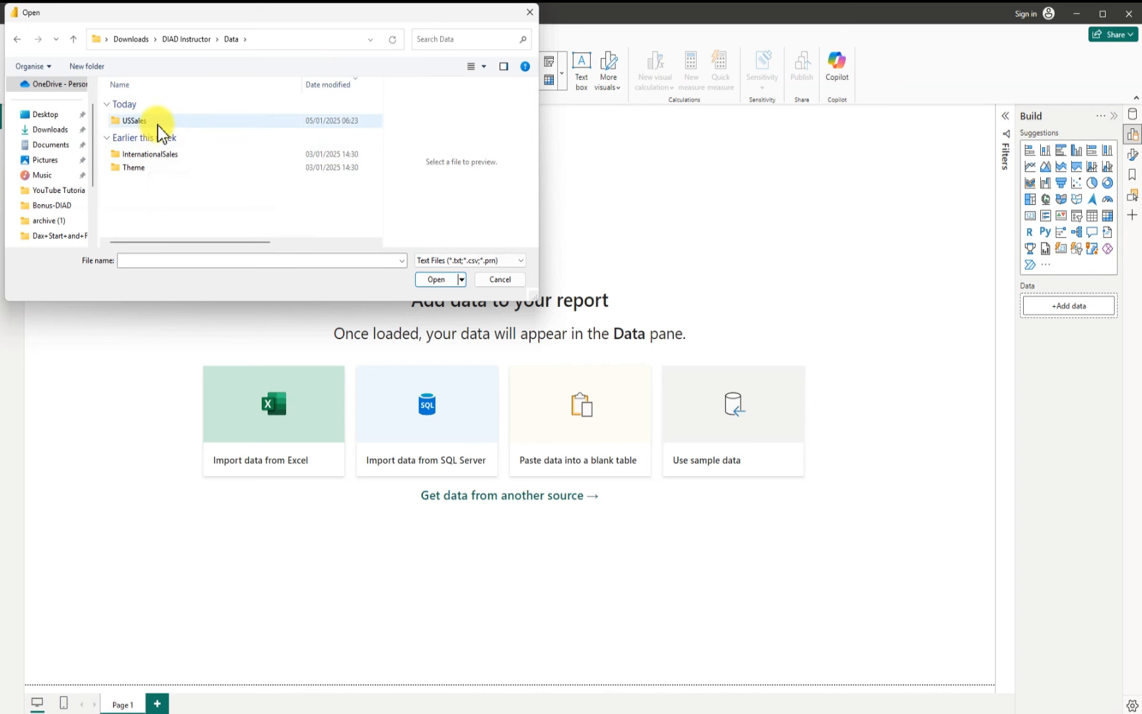
{"action": "left_click", "coordinate": [157, 122]}
{"action": "double_click", "coordinate": [158, 123]}
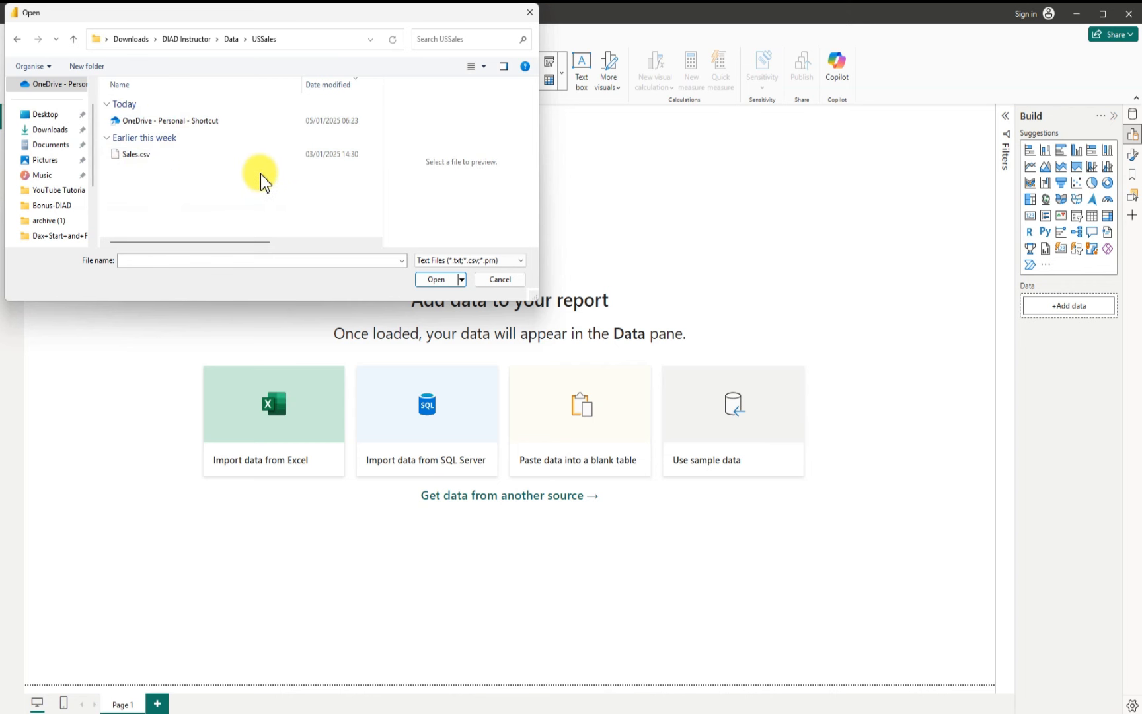
{"action": "left_click", "coordinate": [153, 157]}
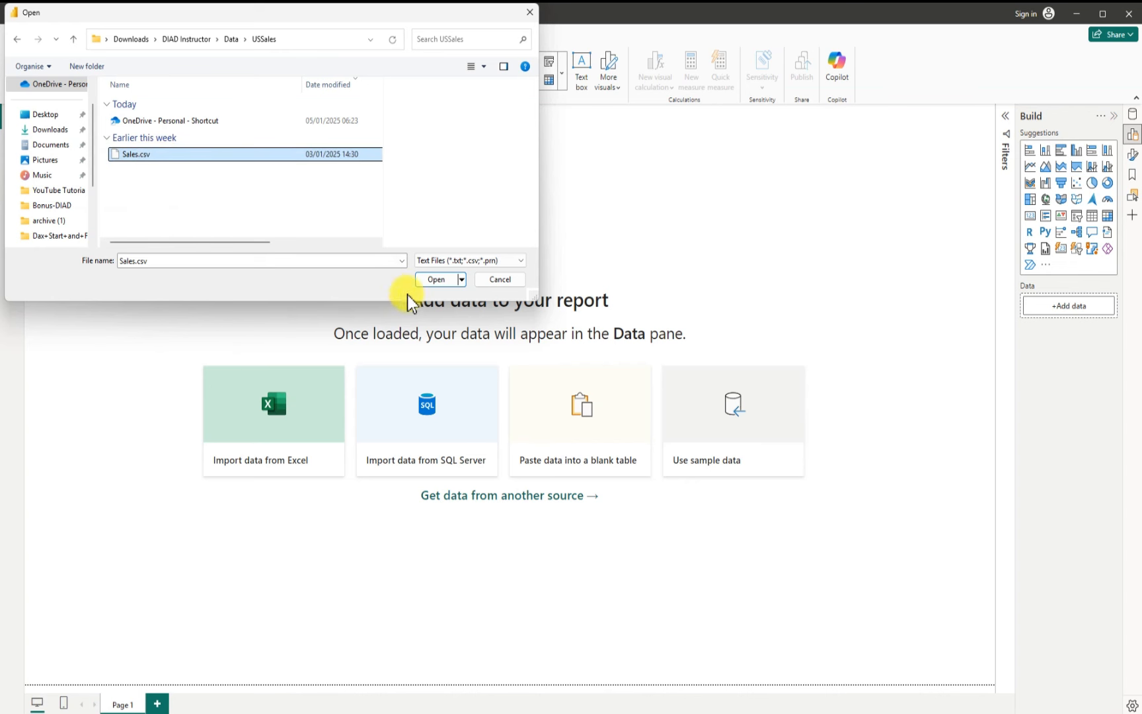
{"action": "left_click", "coordinate": [448, 283]}
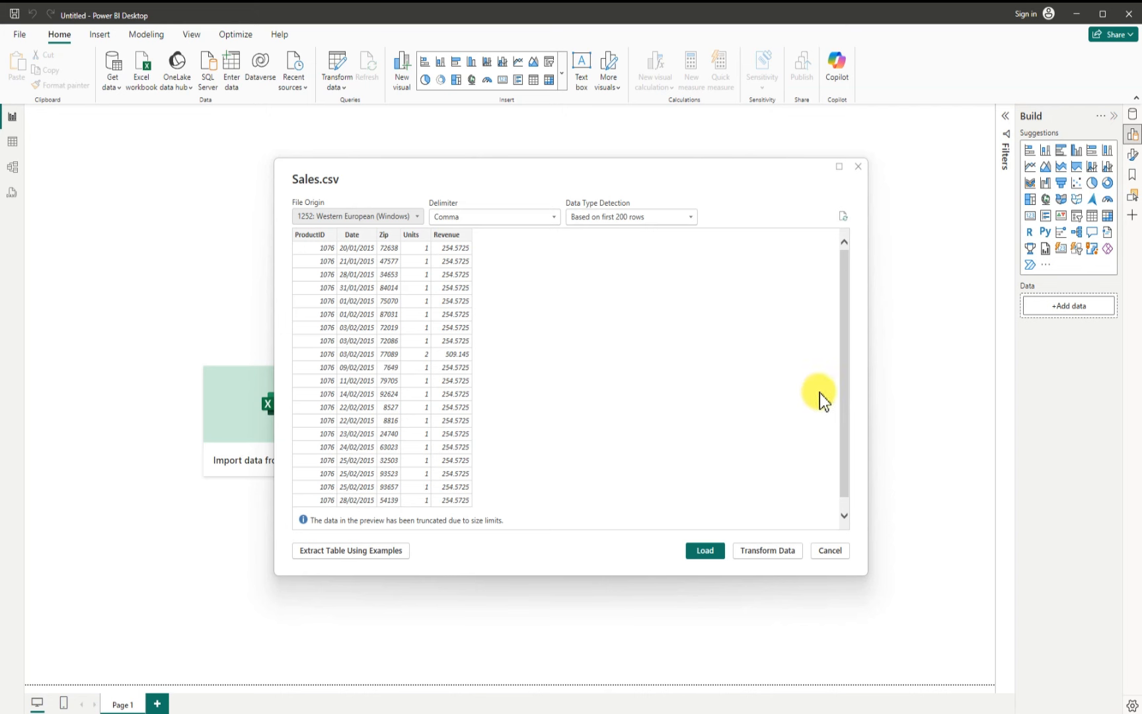
Step: Open the Sales data in the Power Query editor for transformation
{"action": "left_click_drag", "start_coordinate": [847, 384], "coordinate": [844, 326]}
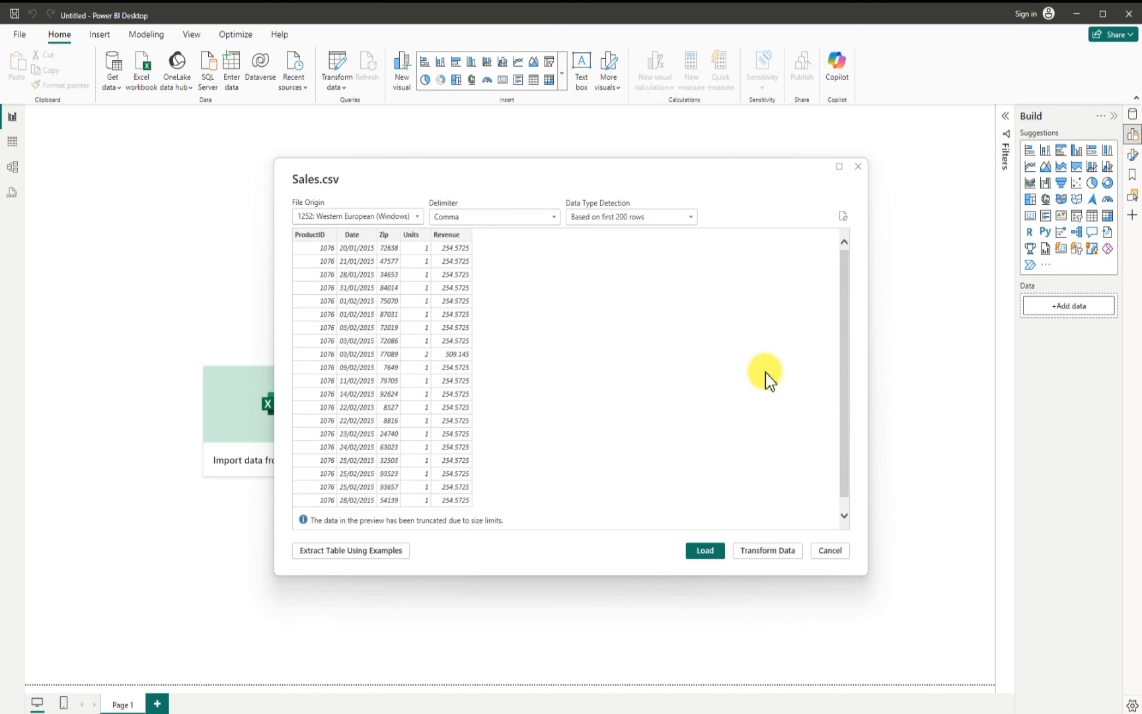
{"action": "left_click", "coordinate": [765, 554]}
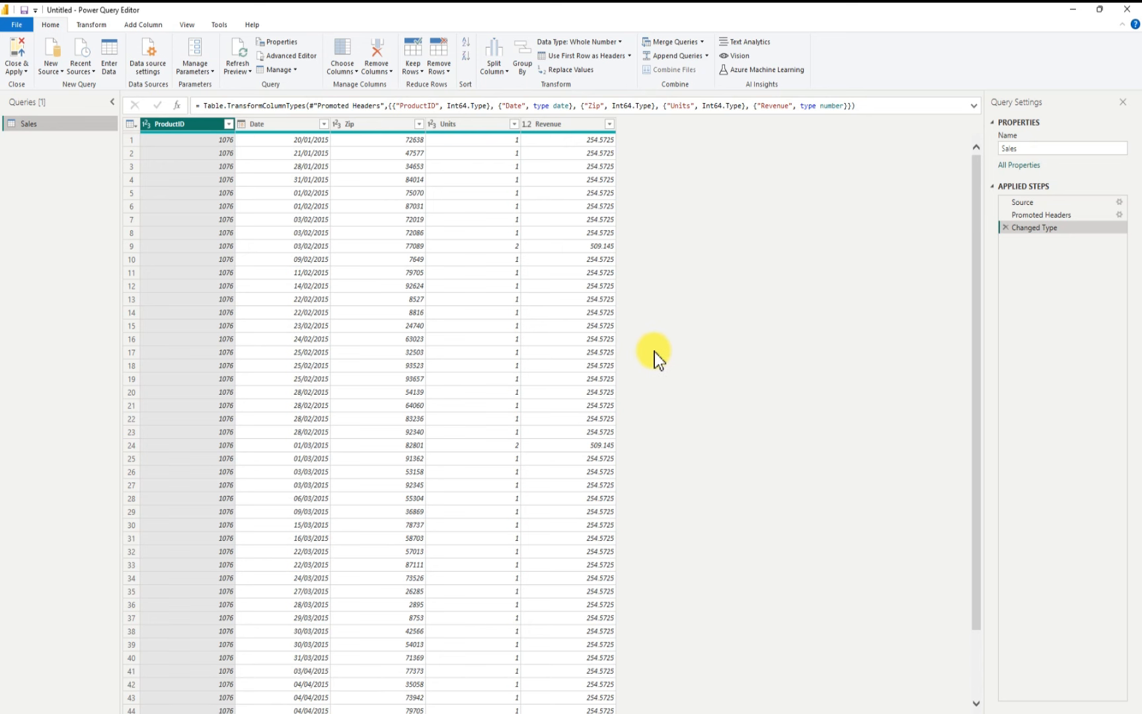
{"action": "scroll", "coordinate": [655, 352], "scroll_direction": "down", "scroll_amount": 13}
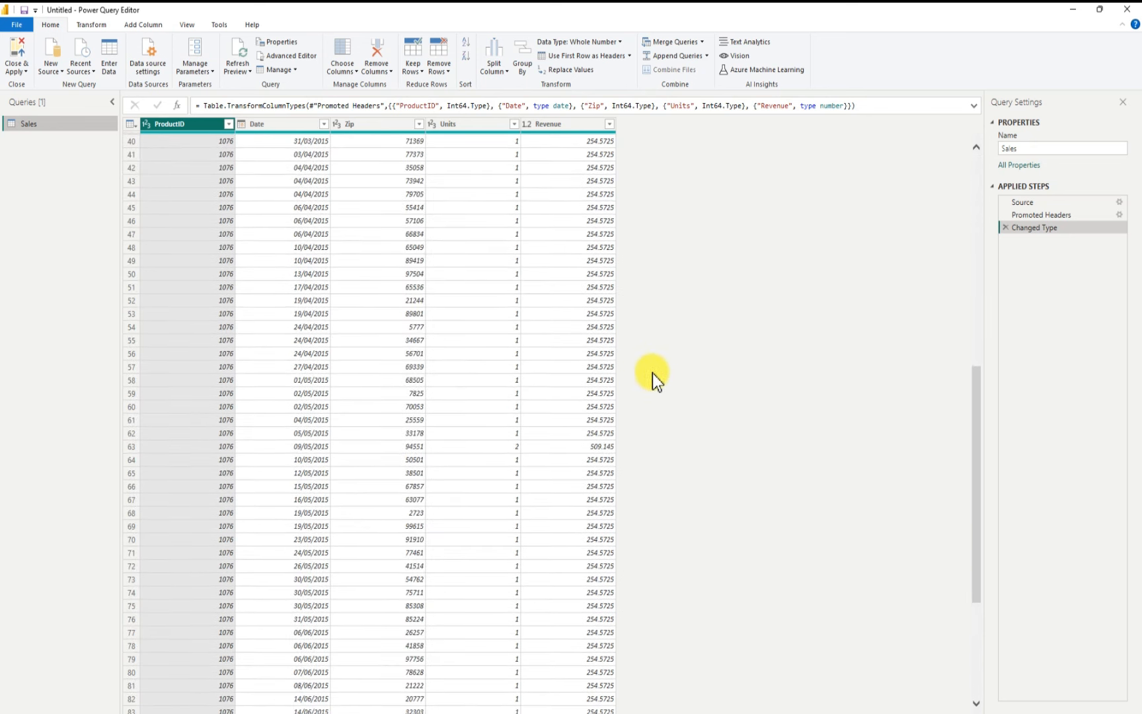
{"action": "scroll", "coordinate": [661, 370], "scroll_direction": "up", "scroll_amount": 13}
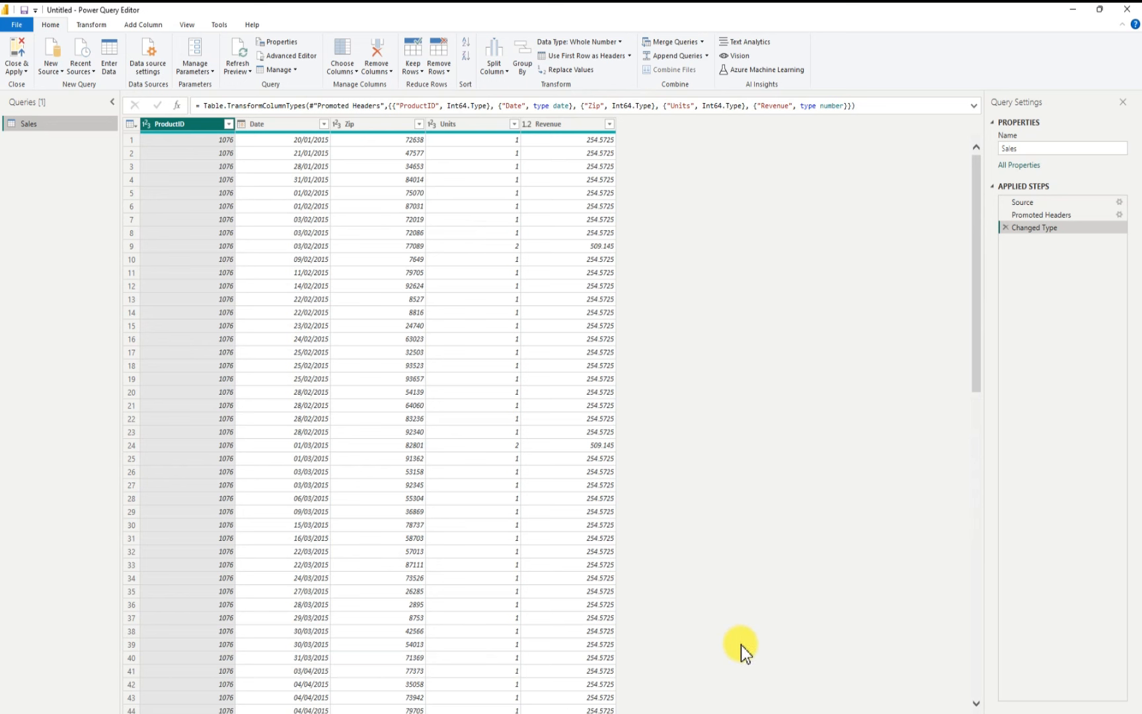
{"action": "left_click", "coordinate": [769, 702]}
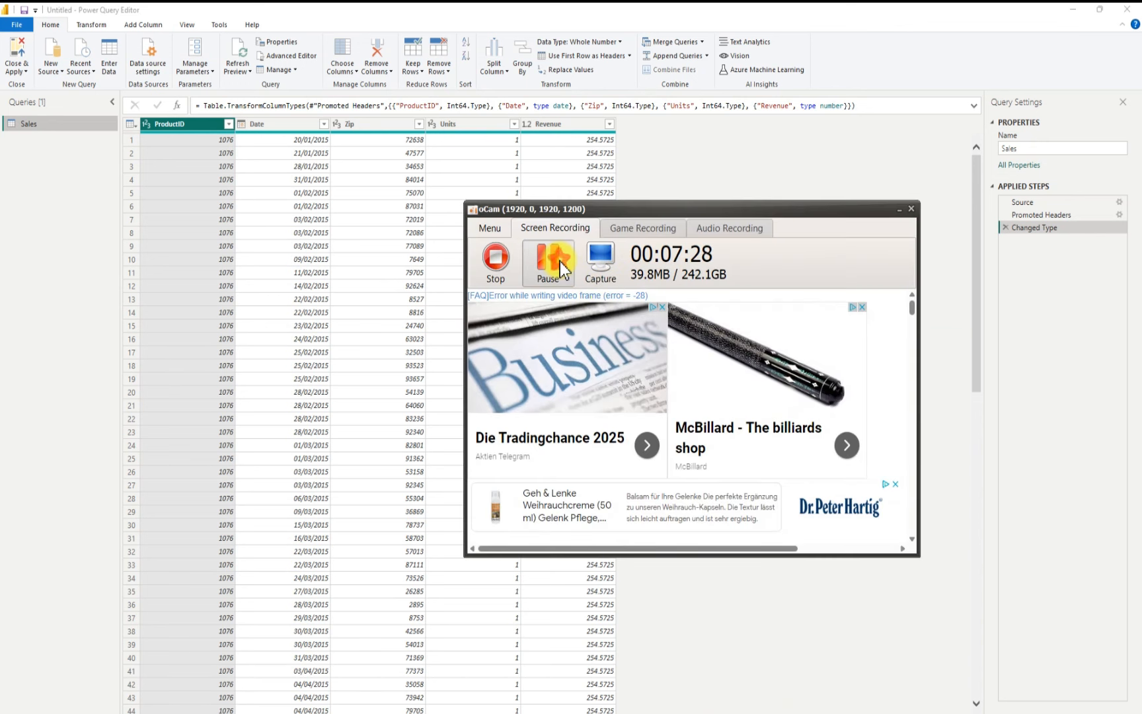
{"action": "left_click", "coordinate": [901, 210]}
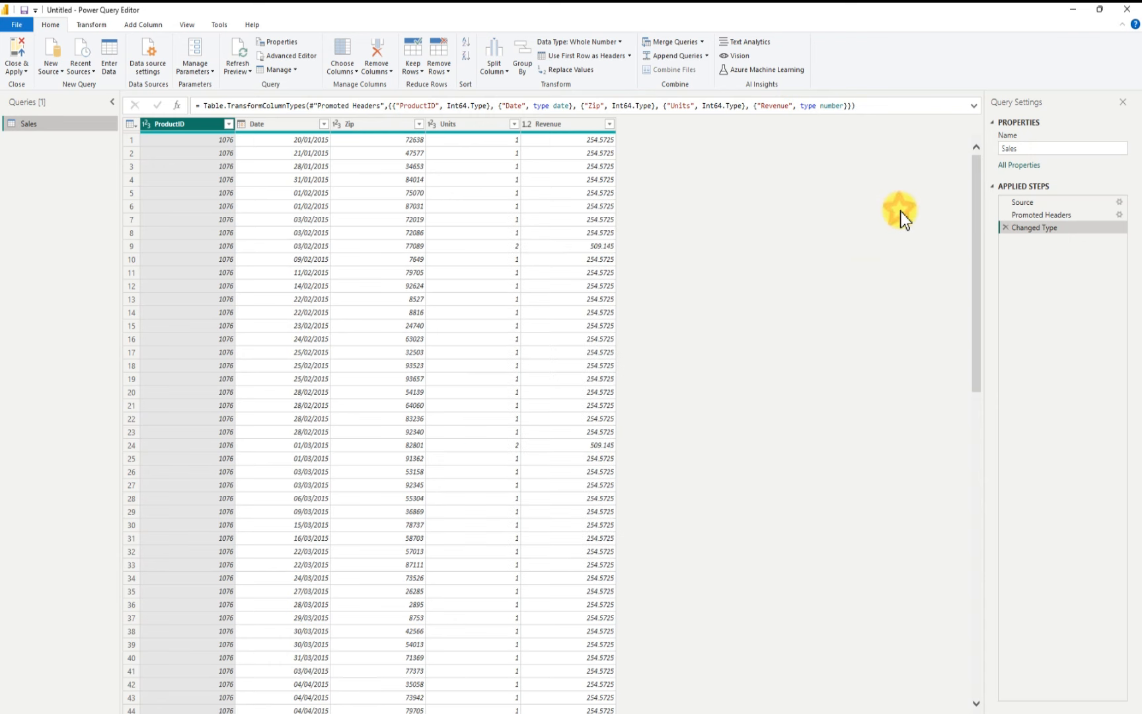
Step: Add a new Excel Workbook source and open bi_dimensions from the USSales folder
{"action": "left_click", "coordinate": [57, 62]}
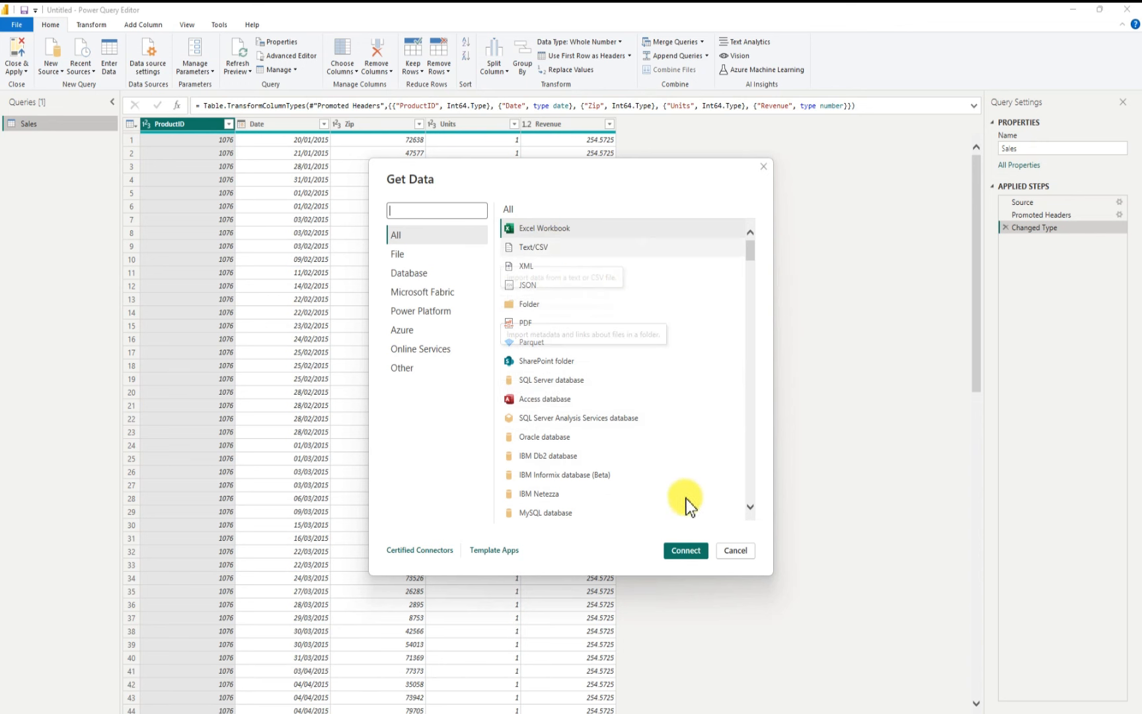
{"action": "left_click", "coordinate": [691, 554]}
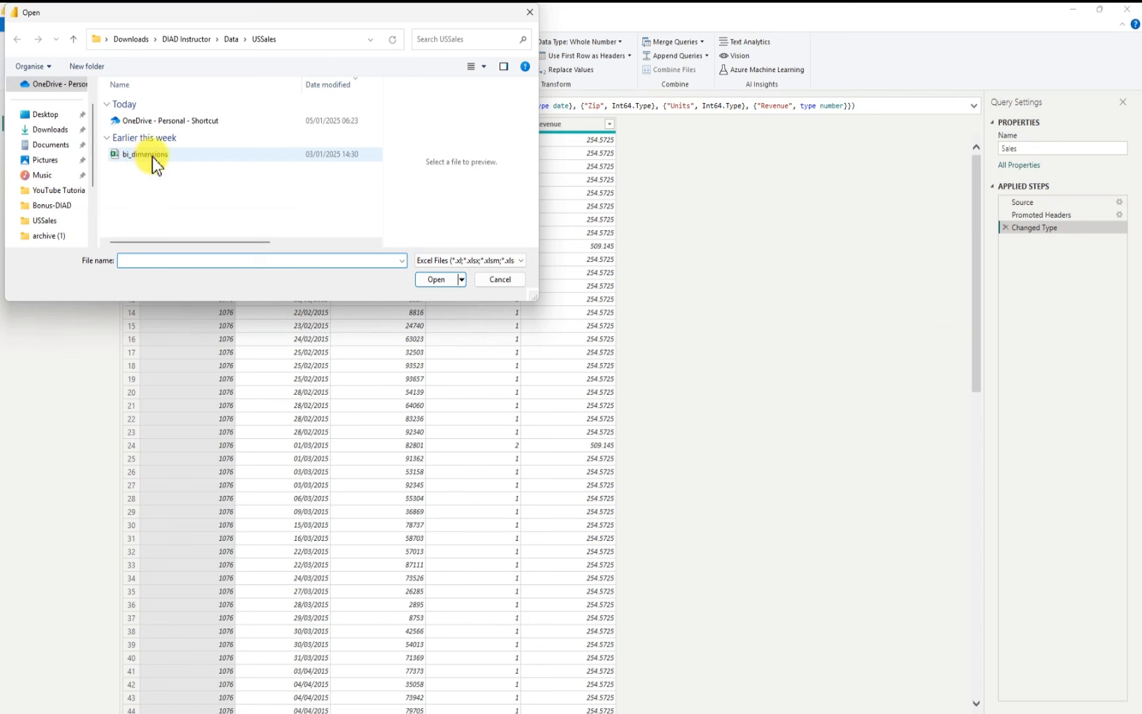
{"action": "left_click", "coordinate": [155, 160]}
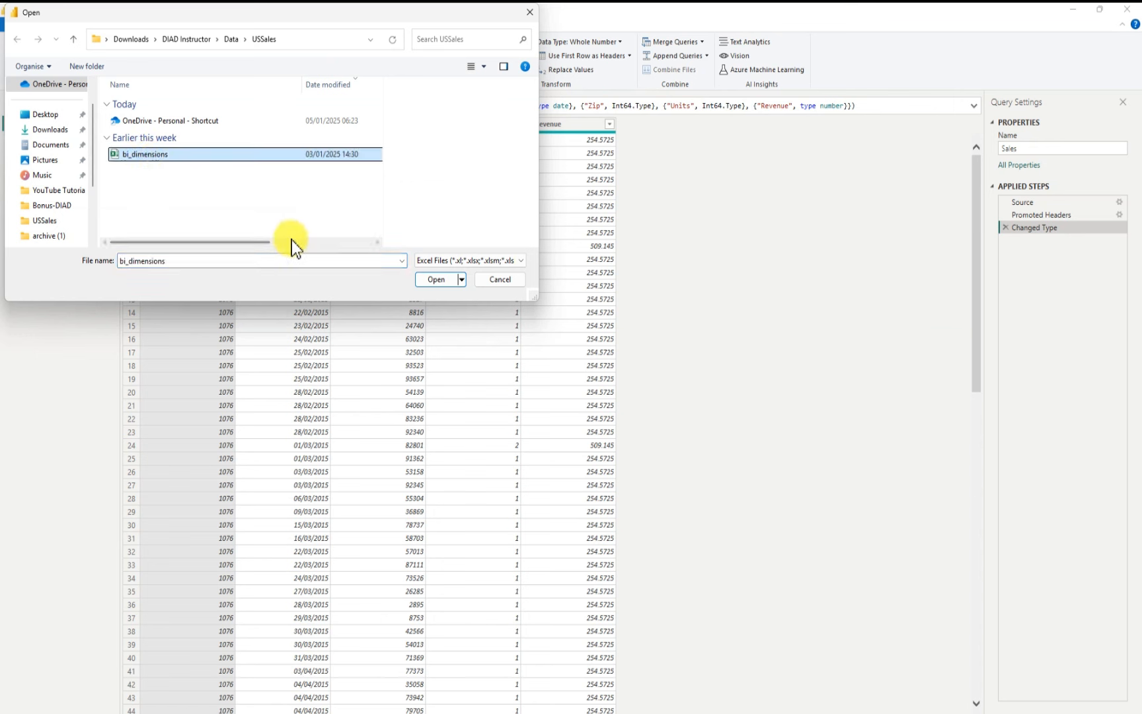
{"action": "left_click", "coordinate": [438, 285]}
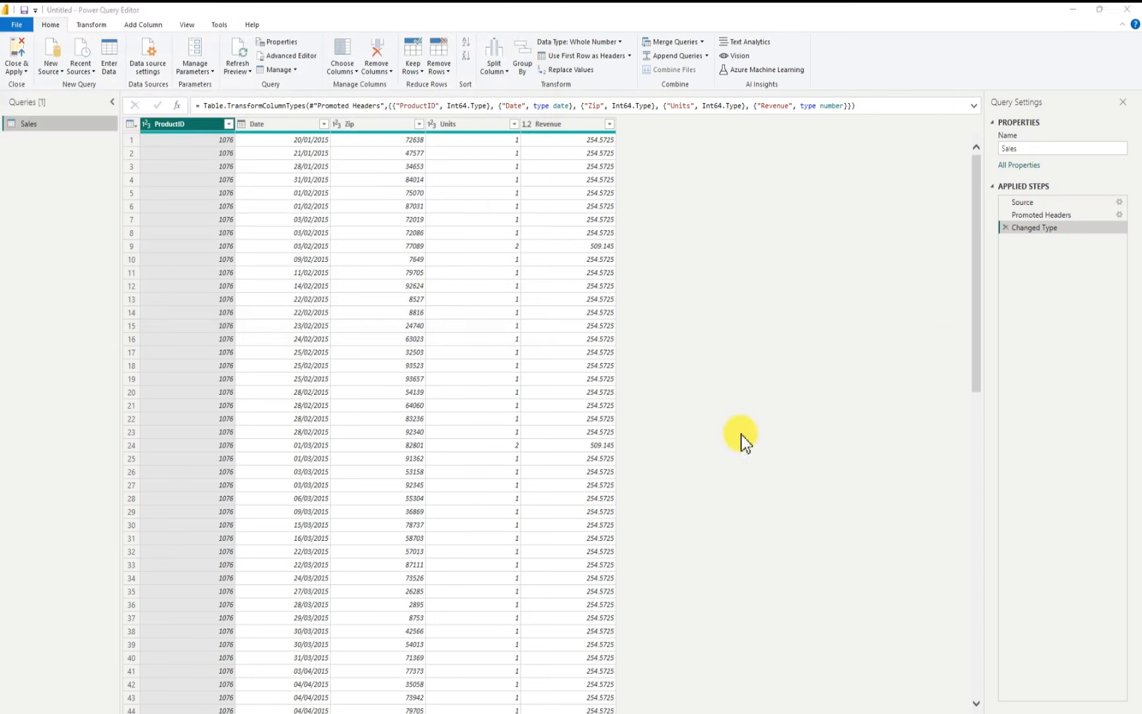
{"action": "left_click", "coordinate": [746, 437]}
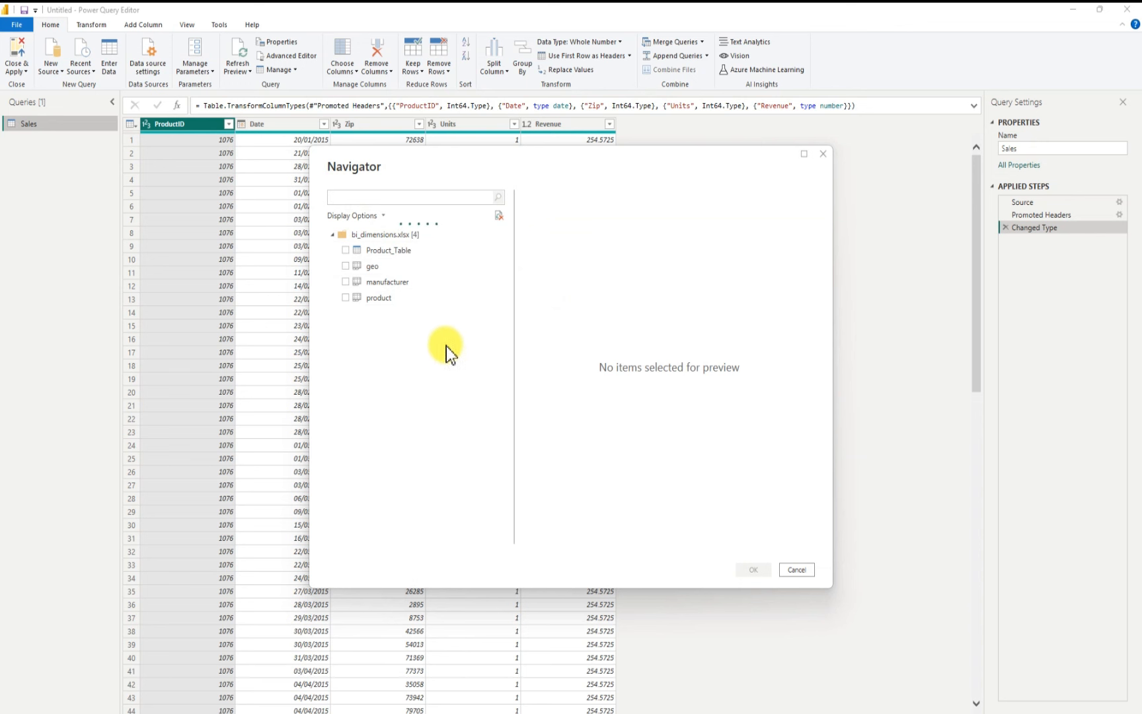
Step: Load the Product_Table, geo and manufacturer tables from bi_dimensions.xlsx
{"action": "left_click", "coordinate": [345, 250]}
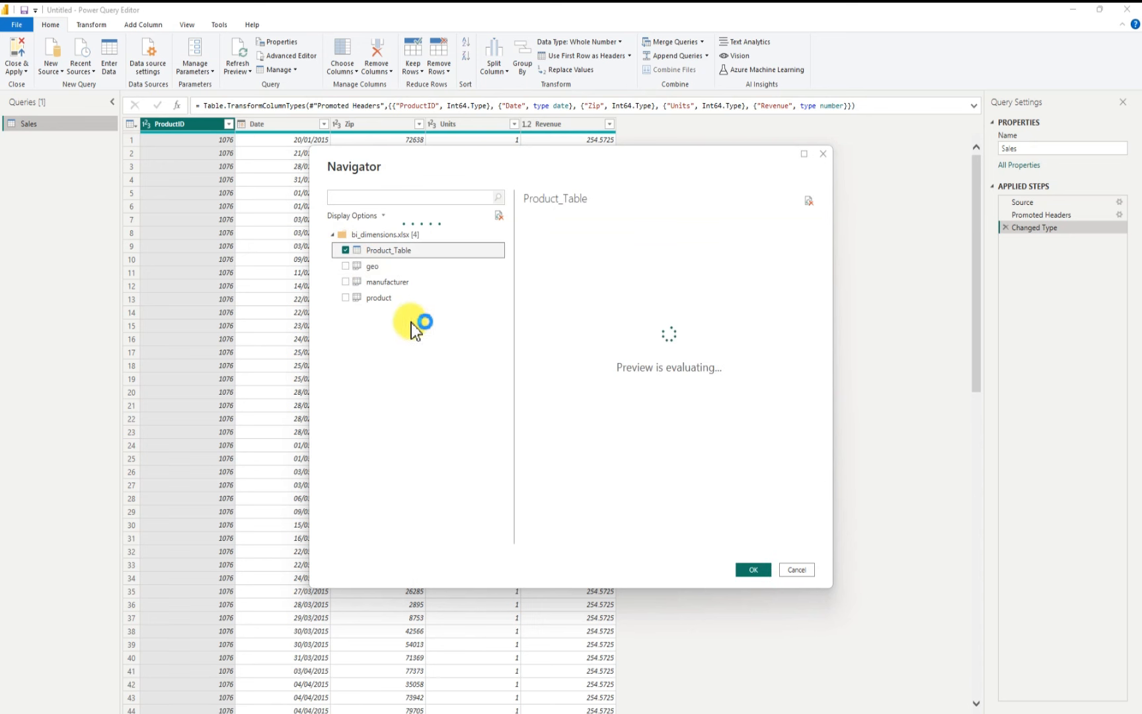
{"action": "left_click", "coordinate": [345, 267]}
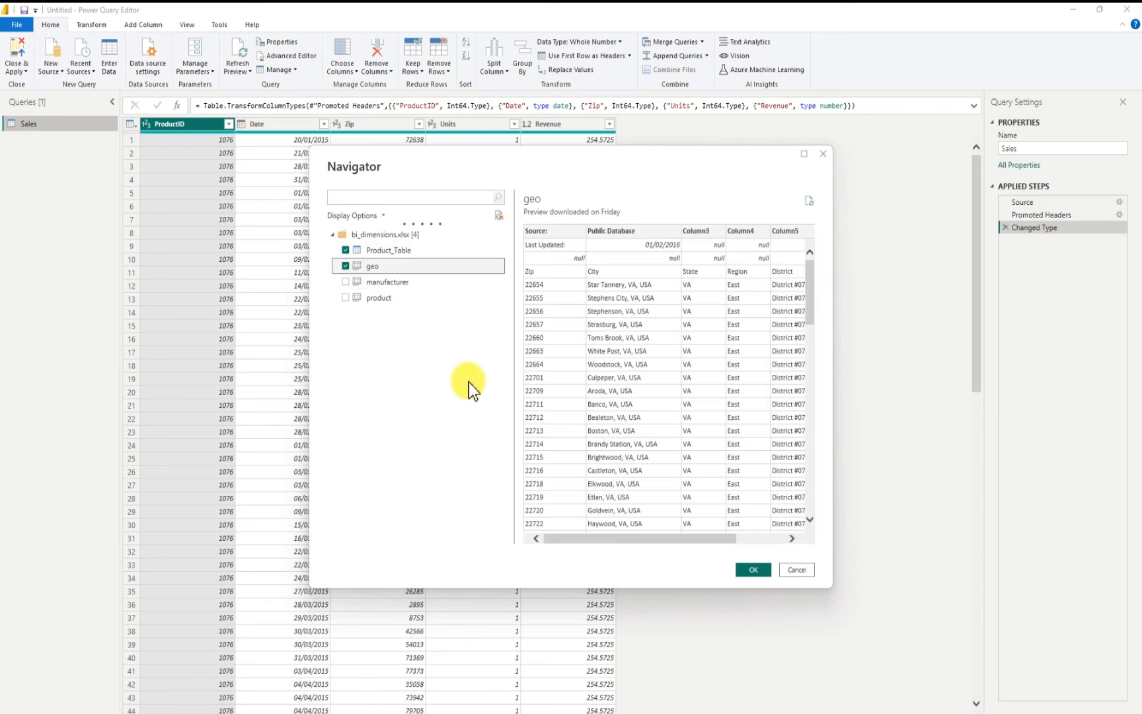
{"action": "left_click", "coordinate": [345, 282]}
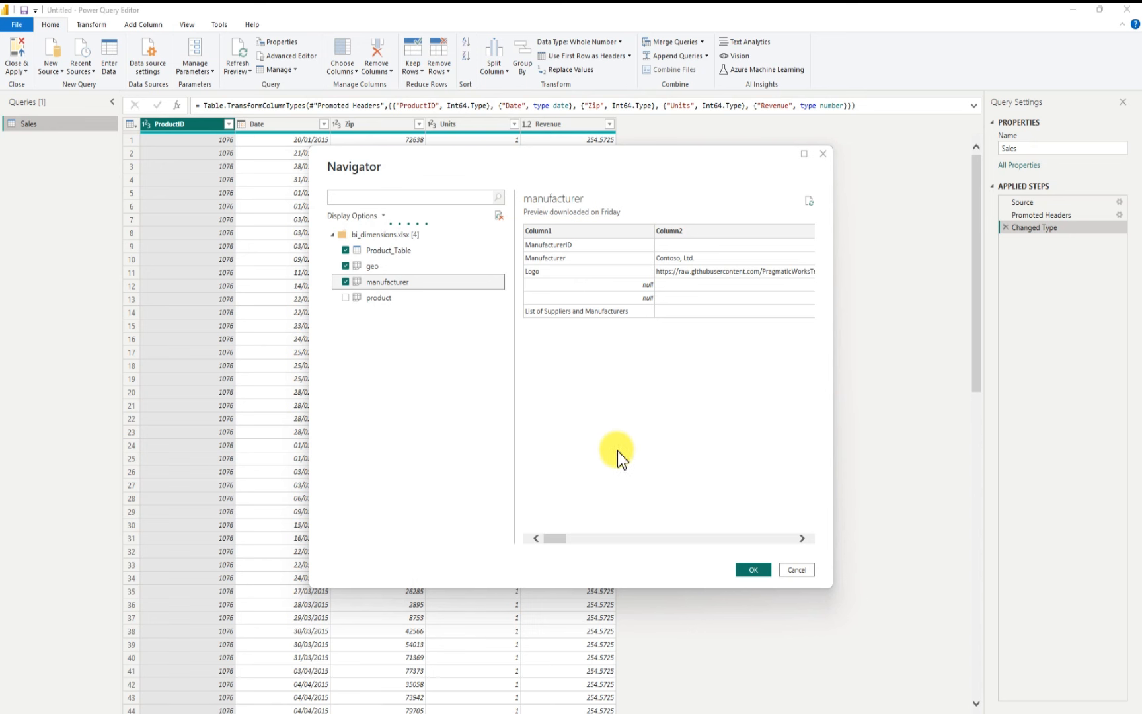
{"action": "left_click", "coordinate": [754, 569]}
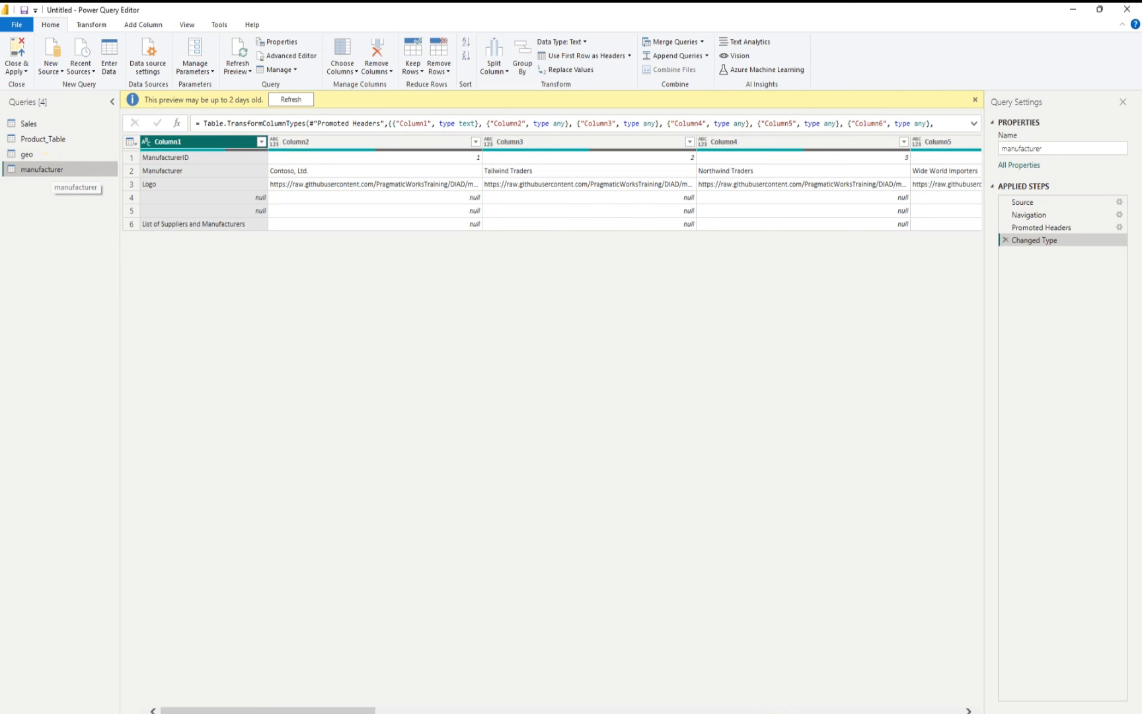
{"action": "left_click", "coordinate": [767, 691]}
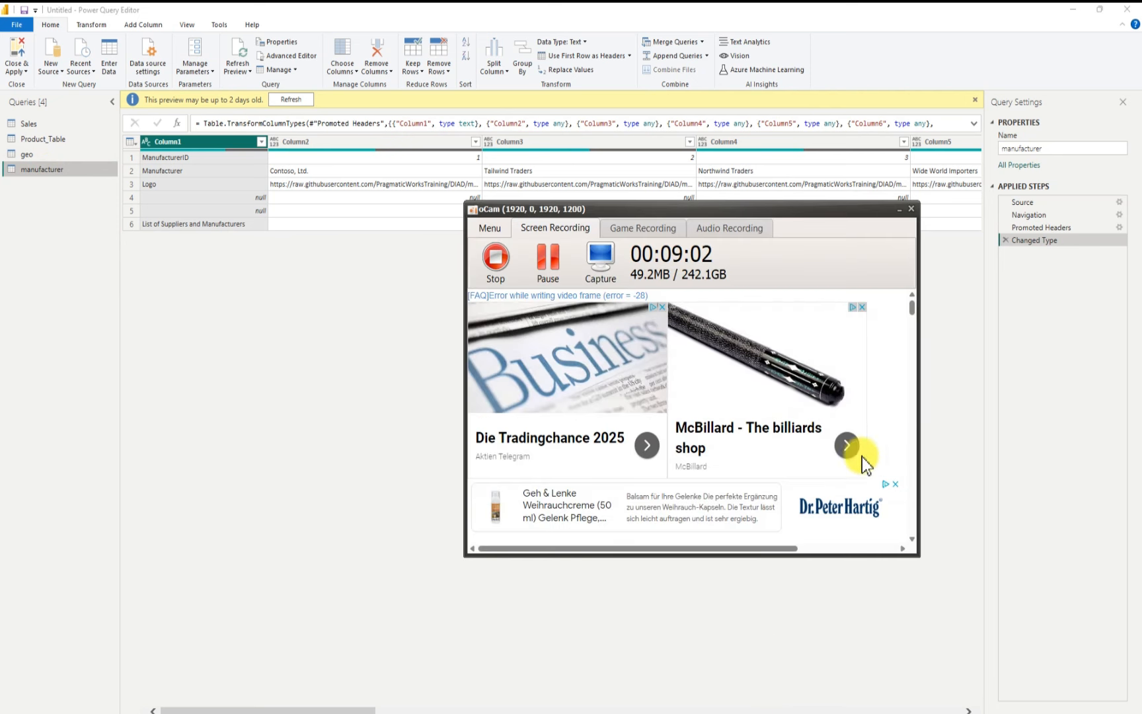
{"action": "left_click", "coordinate": [897, 211]}
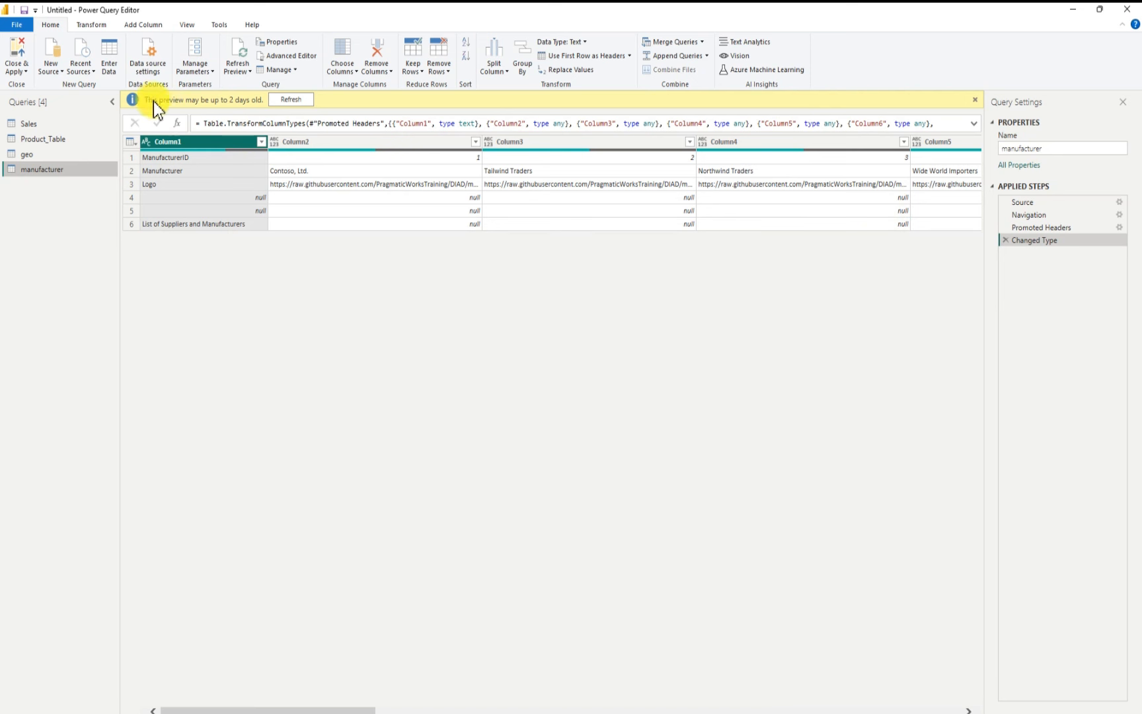
Step: Import the InternationalSales folder from Downloads\DIAD Instructor\Data as a new source and combine its CSV files
{"action": "left_click", "coordinate": [52, 49]}
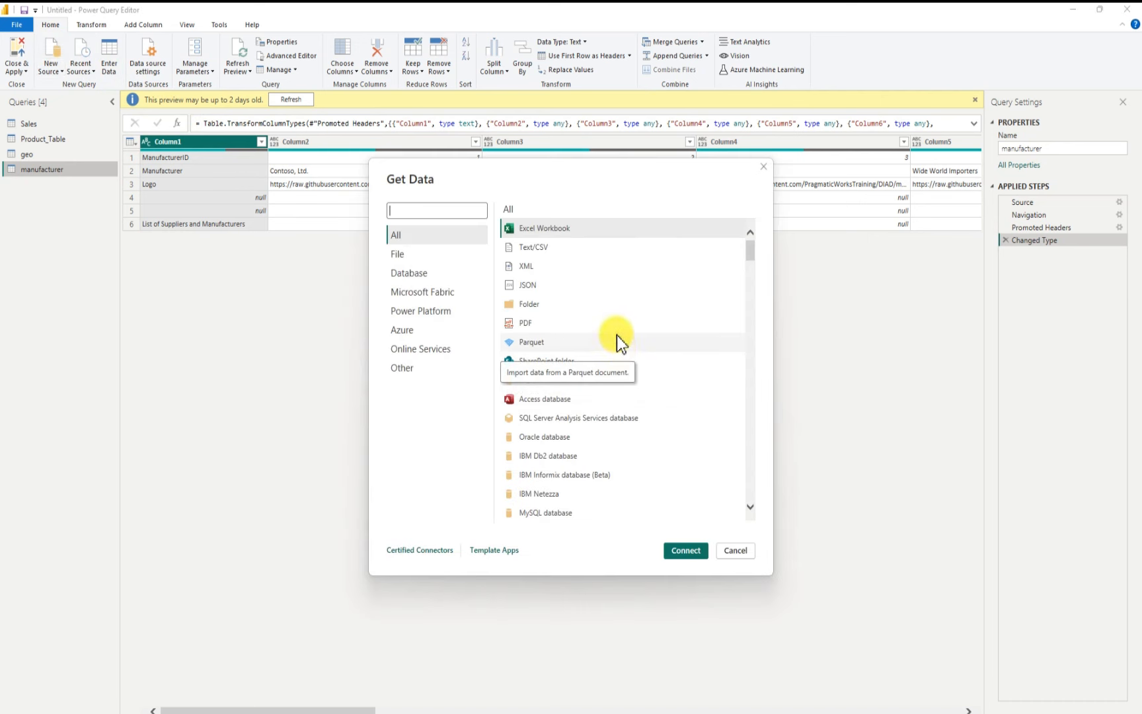
{"action": "left_click", "coordinate": [529, 306]}
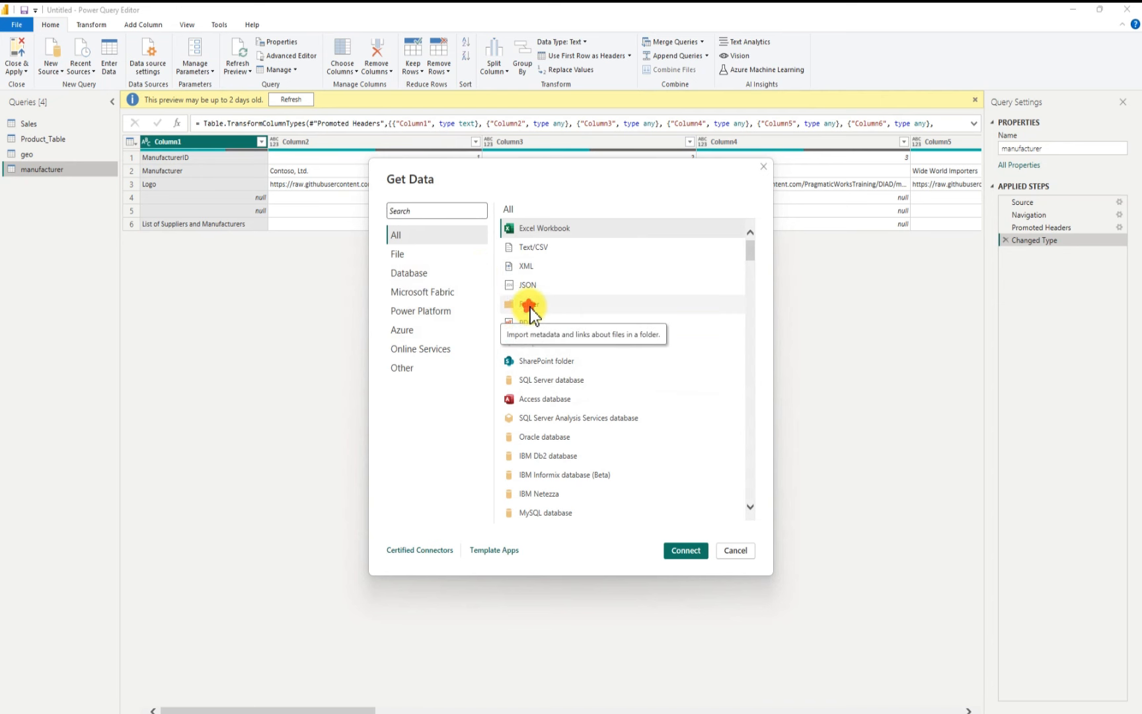
{"action": "left_click", "coordinate": [686, 551]}
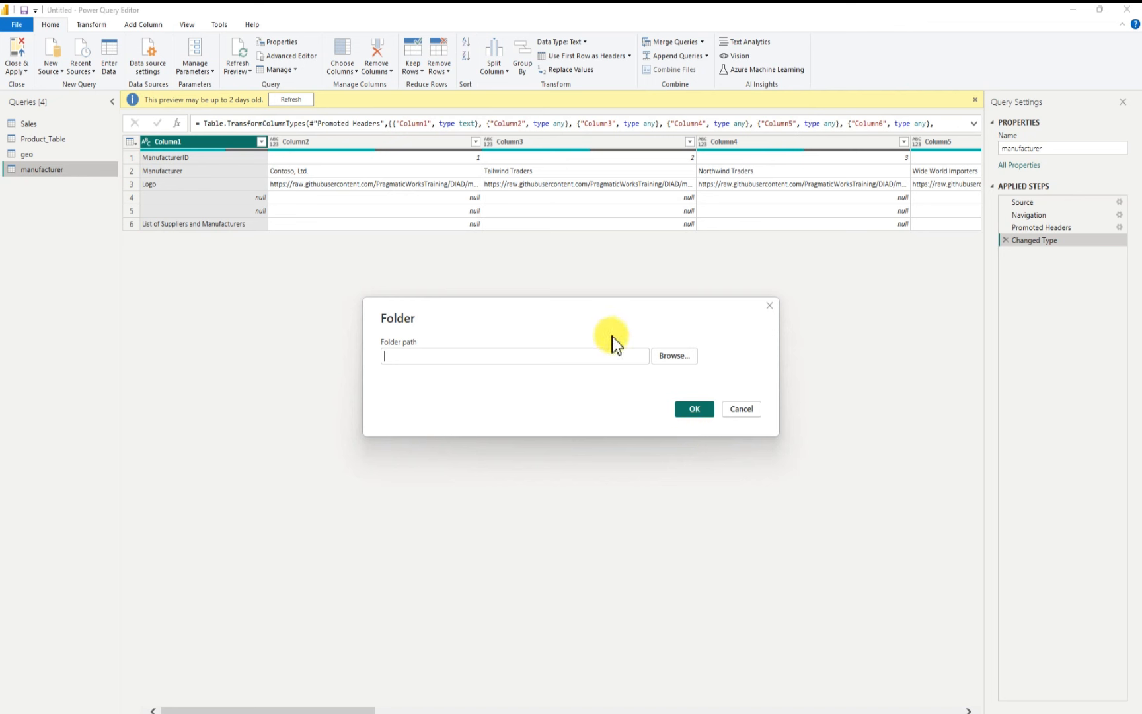
{"action": "left_click", "coordinate": [674, 356]}
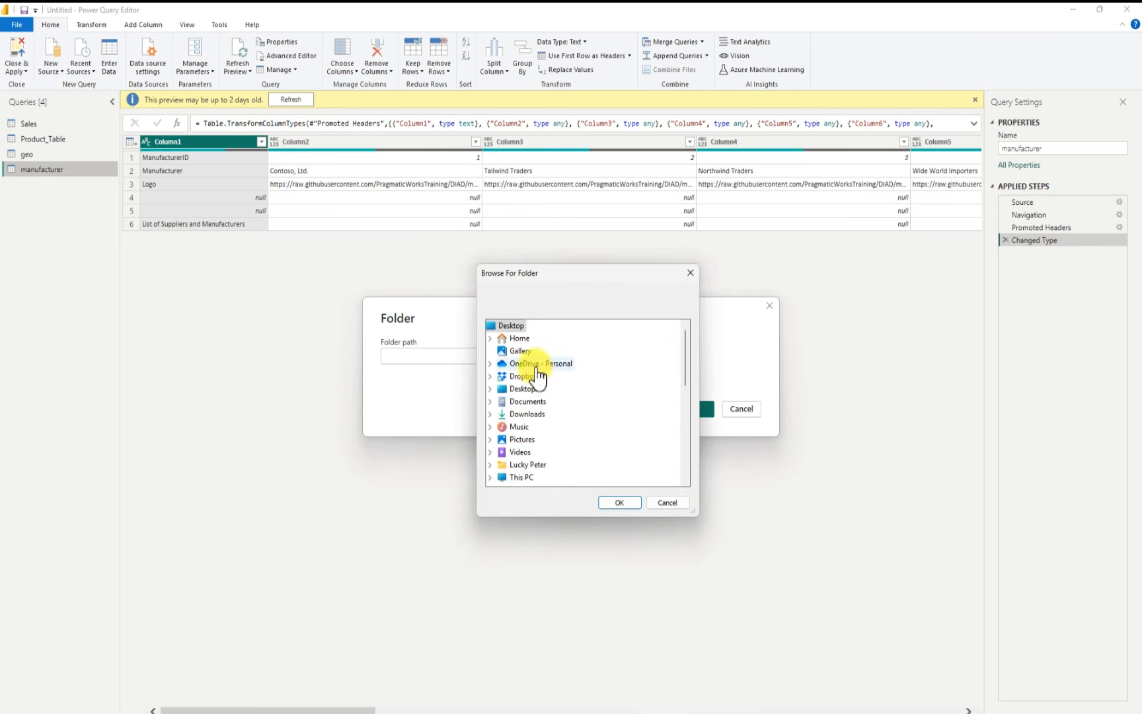
{"action": "left_click", "coordinate": [530, 409]}
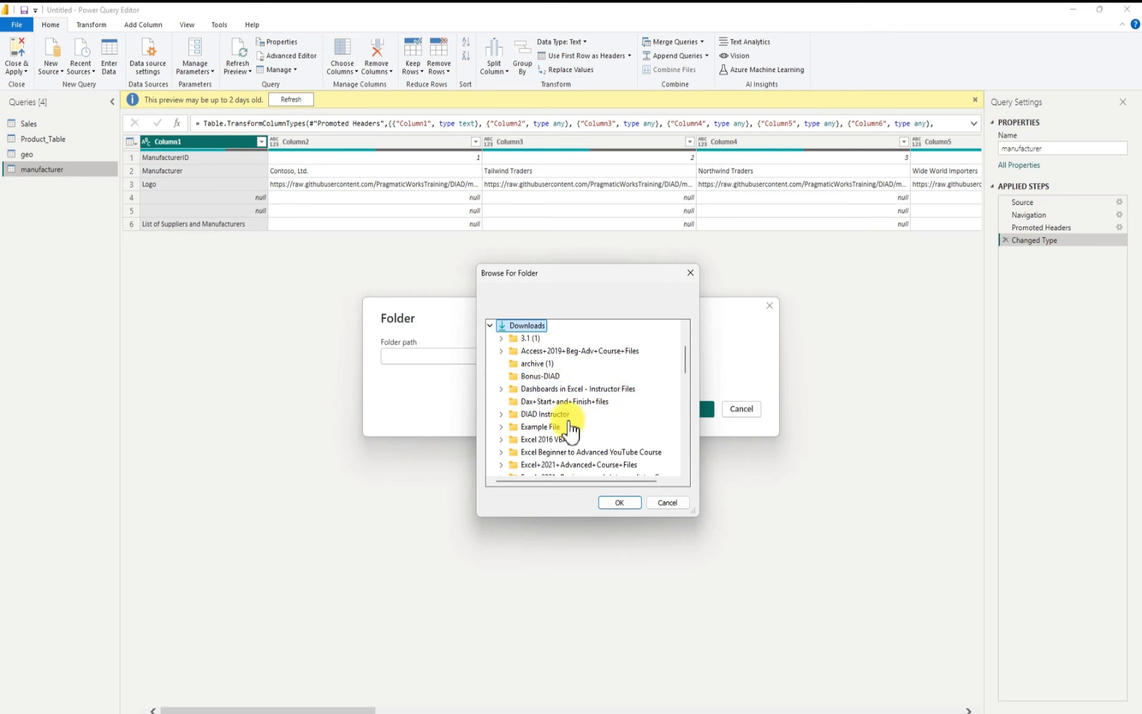
{"action": "left_click", "coordinate": [502, 415]}
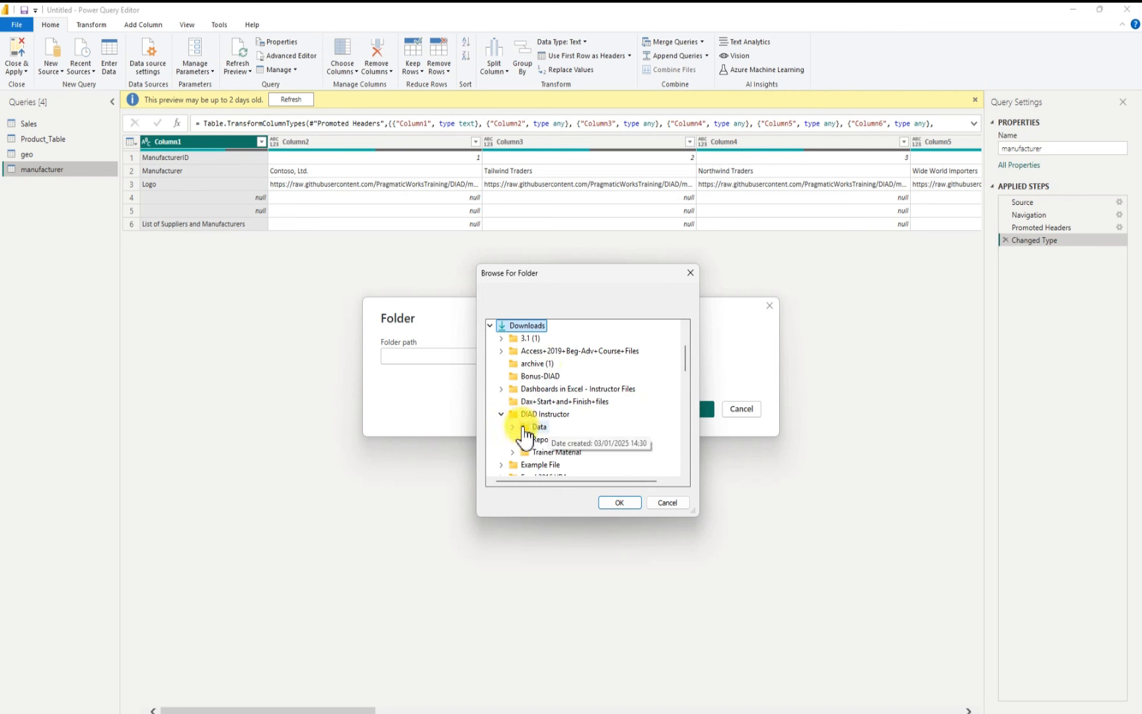
{"action": "double_click", "coordinate": [529, 428]}
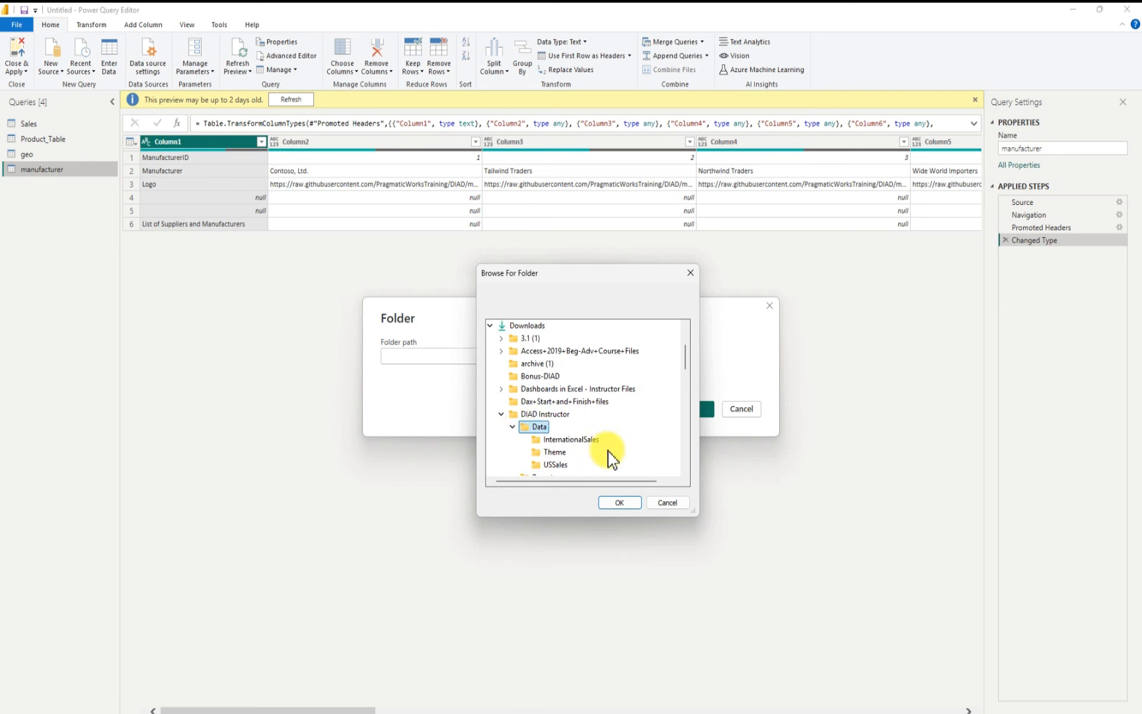
{"action": "scroll", "coordinate": [607, 451], "scroll_direction": "down", "scroll_amount": 1}
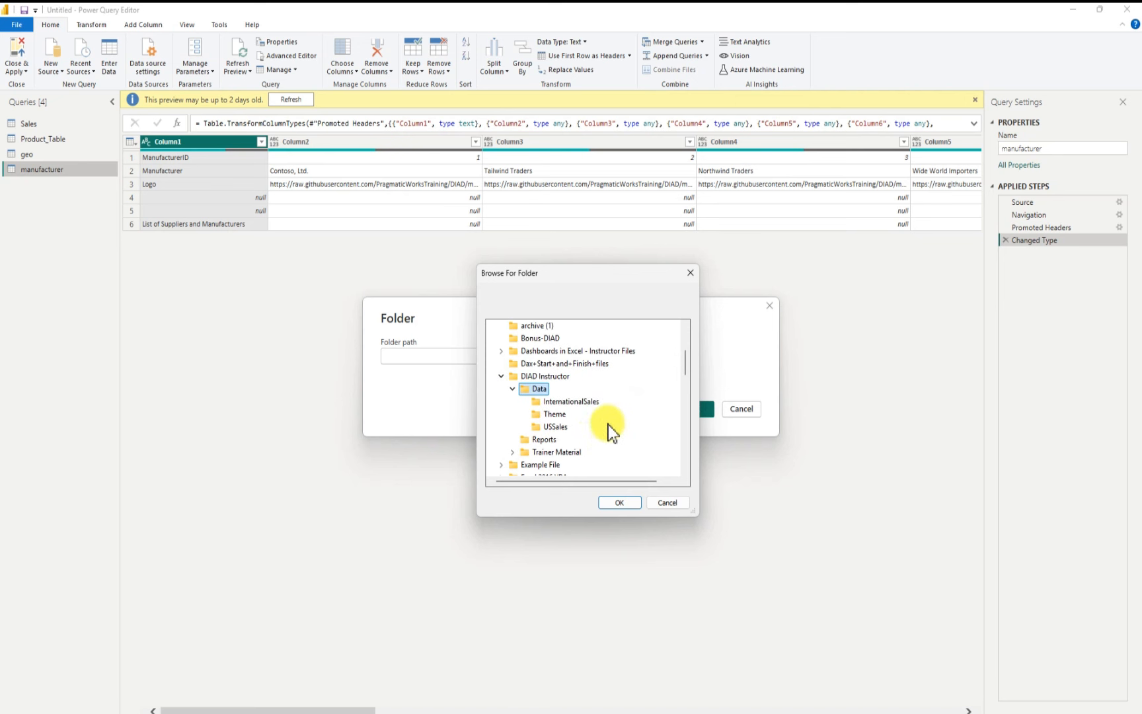
{"action": "left_click", "coordinate": [573, 403]}
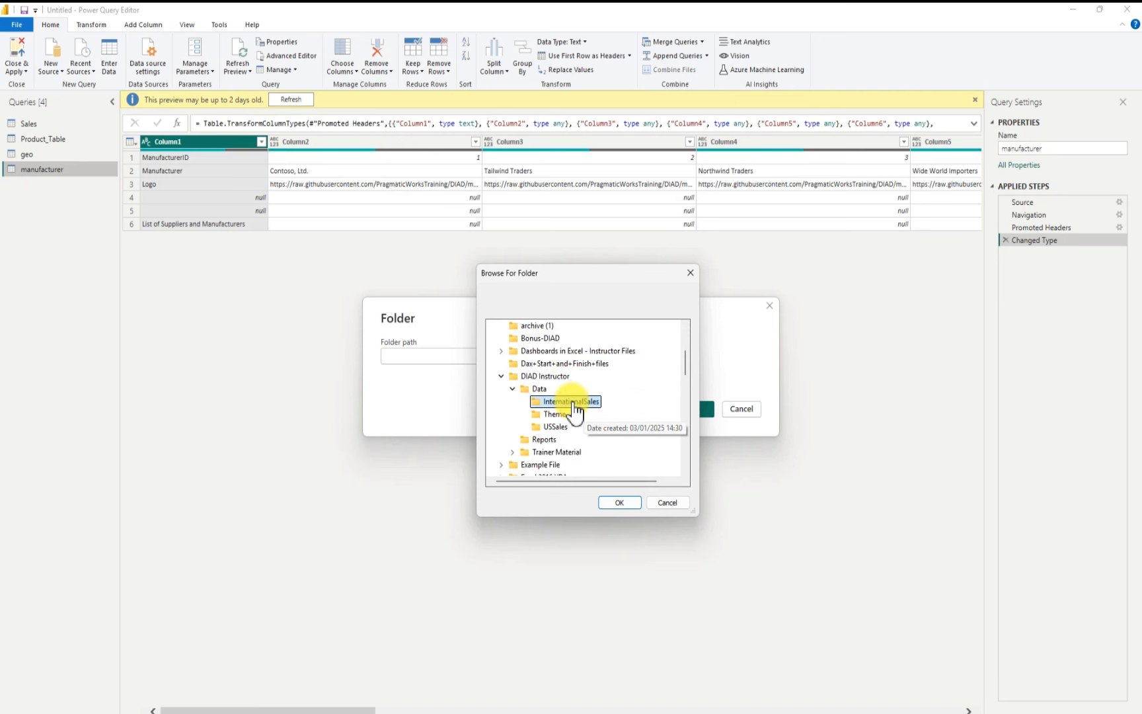
{"action": "left_click", "coordinate": [621, 503]}
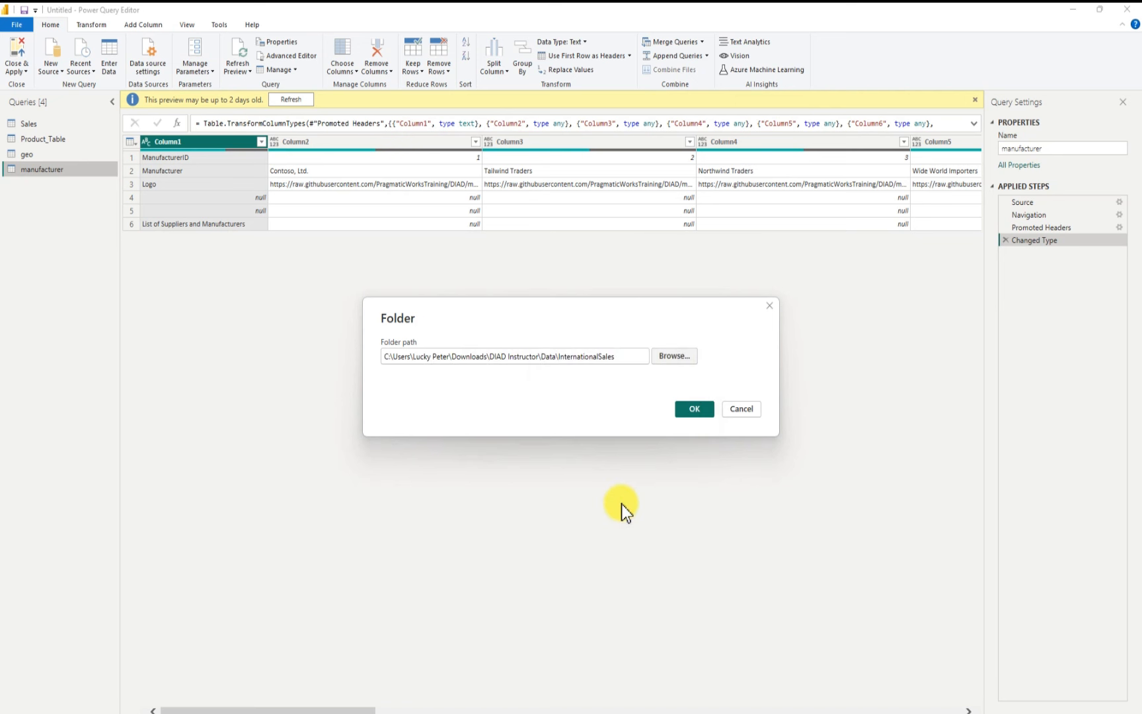
{"action": "left_click", "coordinate": [695, 410]}
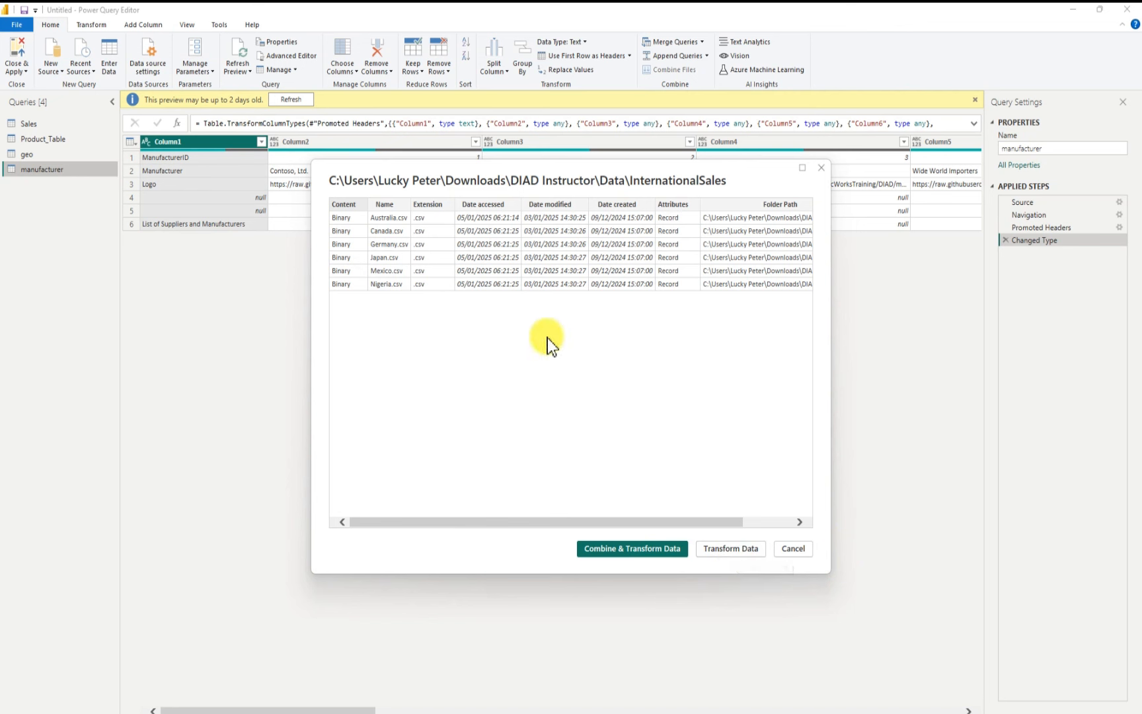
{"action": "left_click", "coordinate": [645, 550]}
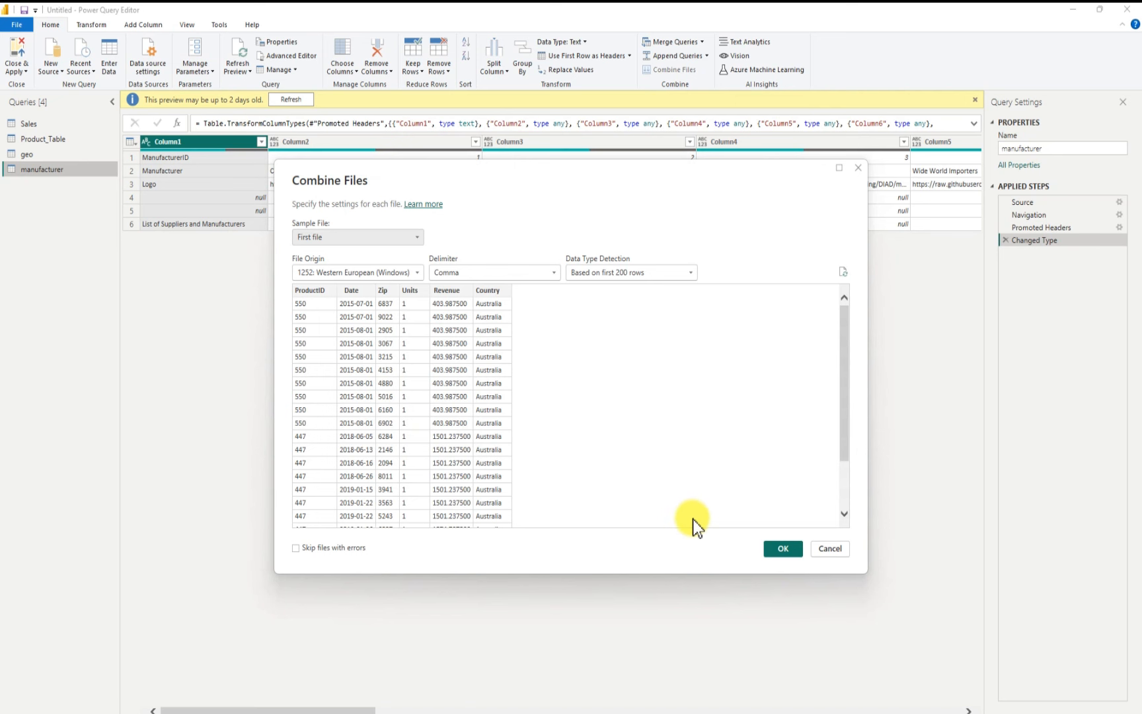
{"action": "left_click", "coordinate": [780, 549]}
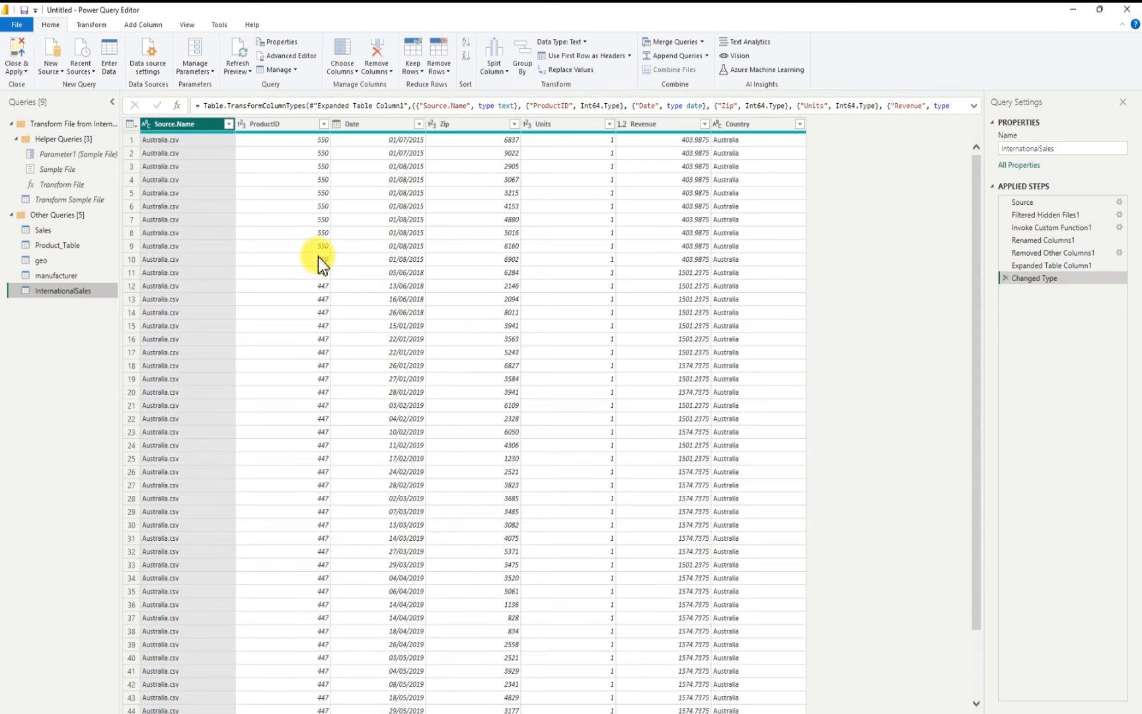
Step: Remove the Source.Name column from the combined international sales query
{"action": "right_click", "coordinate": [171, 124]}
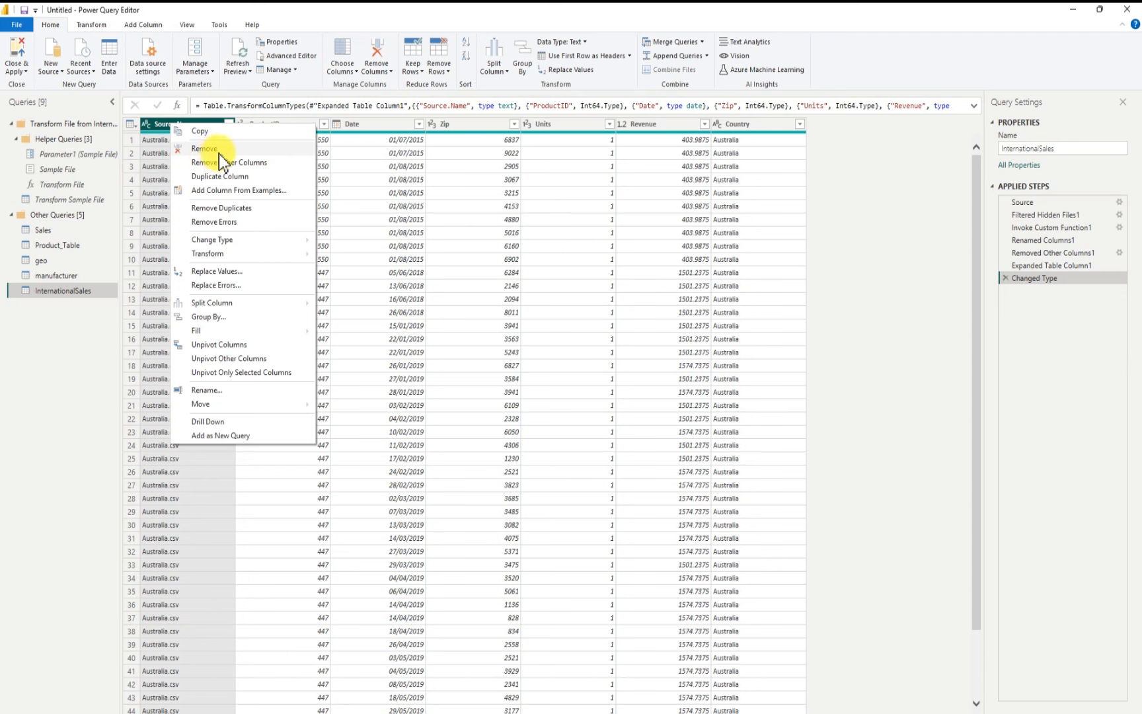
{"action": "left_click", "coordinate": [906, 272]}
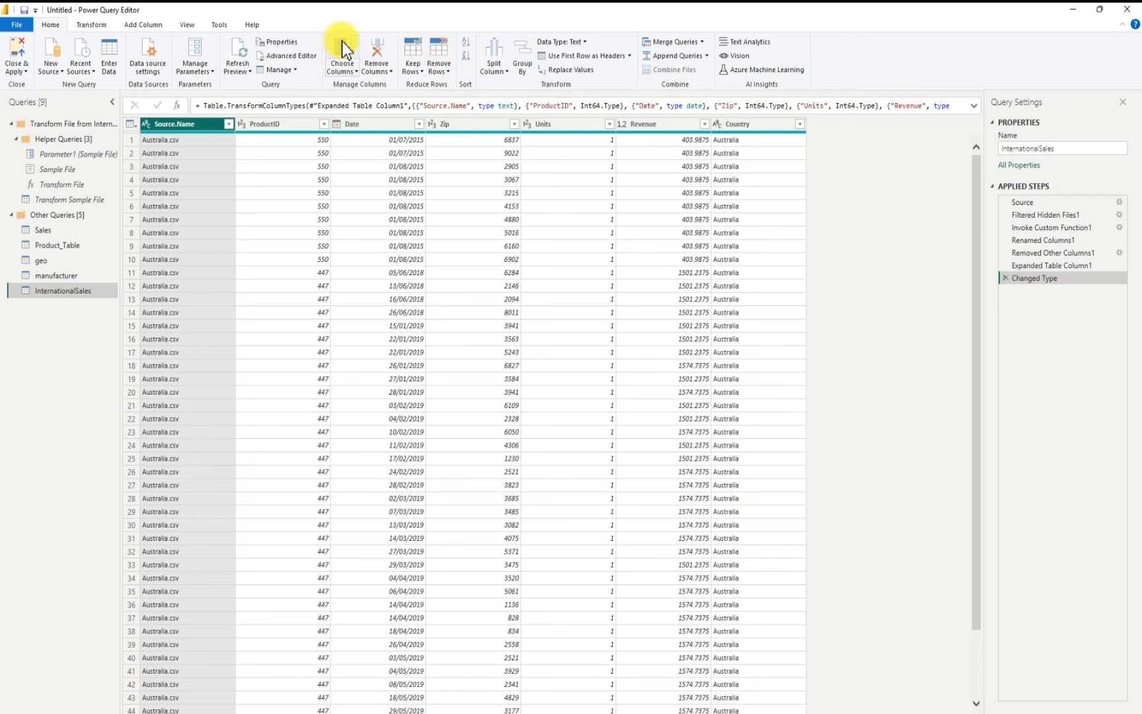
{"action": "right_click", "coordinate": [185, 125]}
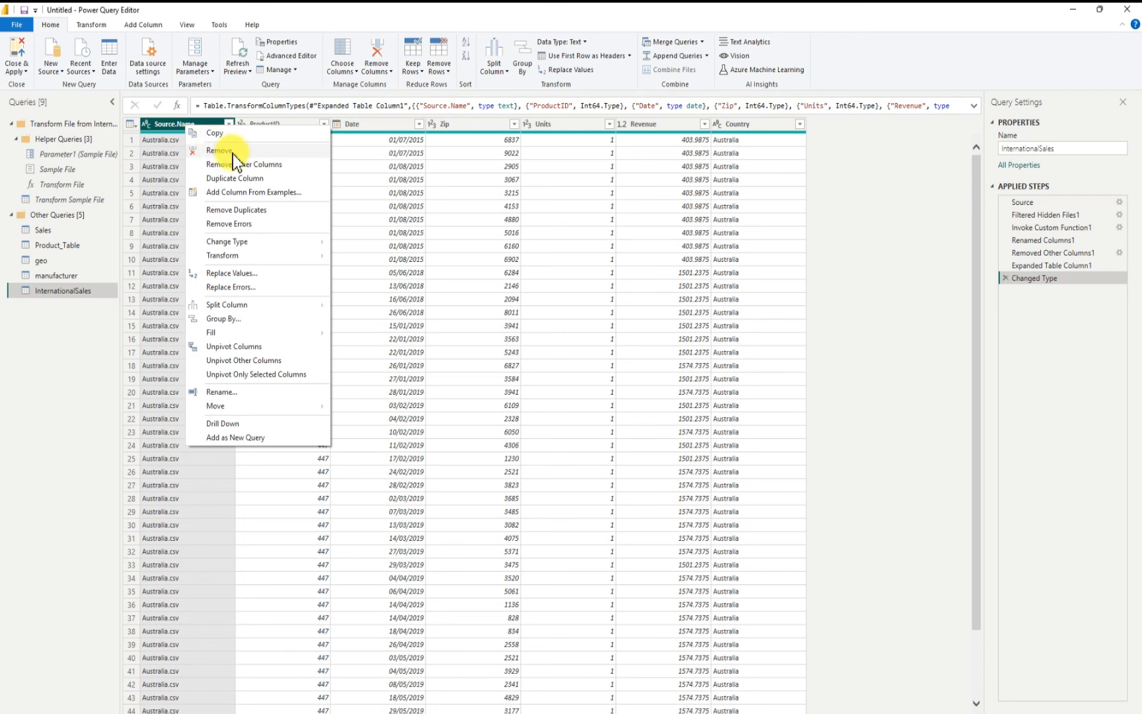
{"action": "left_click", "coordinate": [866, 338]}
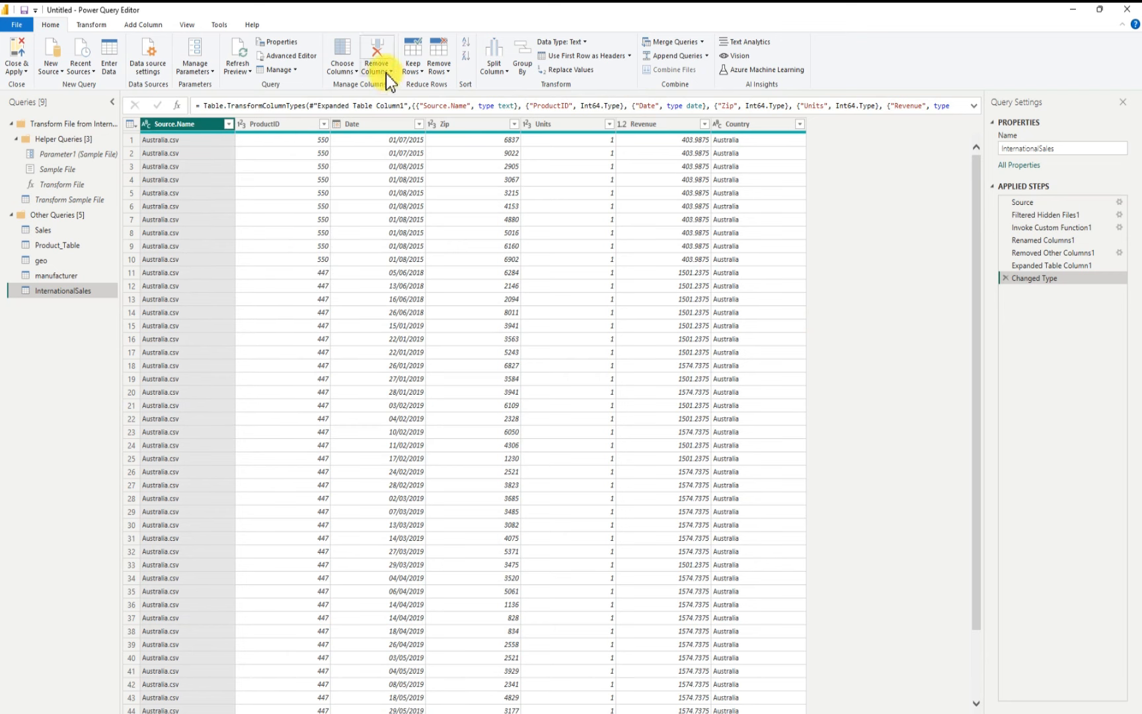
{"action": "right_click", "coordinate": [180, 125]}
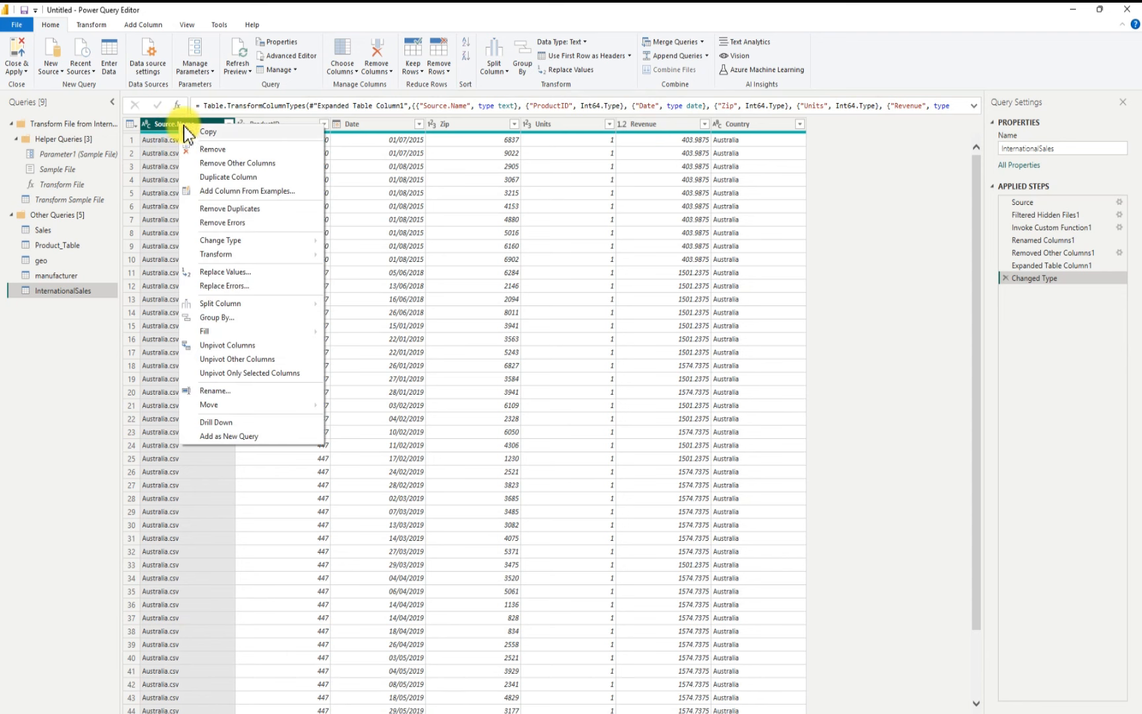
{"action": "left_click", "coordinate": [212, 150]}
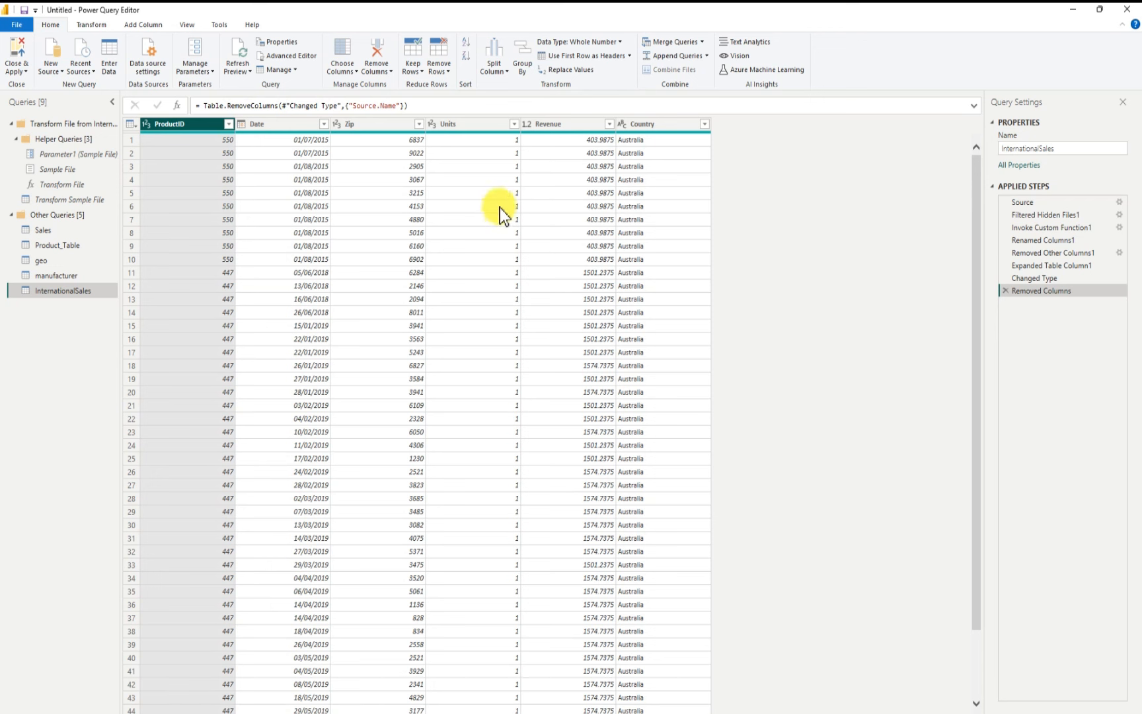
Step: Change the Zip column's data type to Text
{"action": "left_click", "coordinate": [337, 124]}
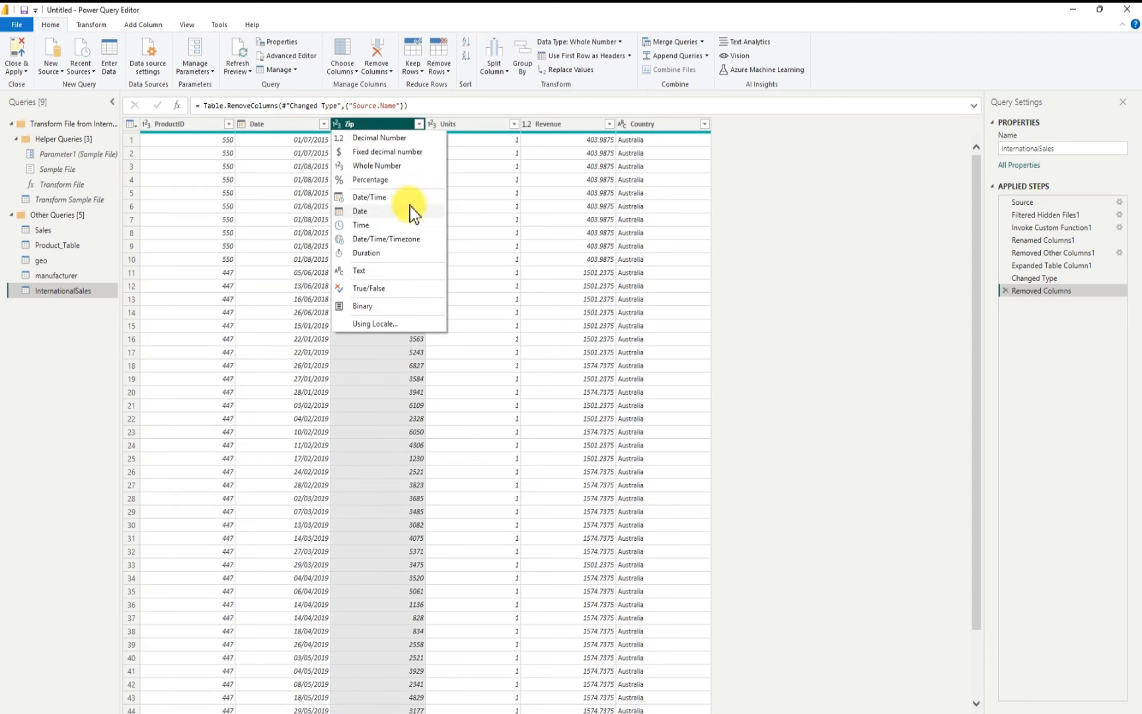
{"action": "left_click", "coordinate": [365, 270]}
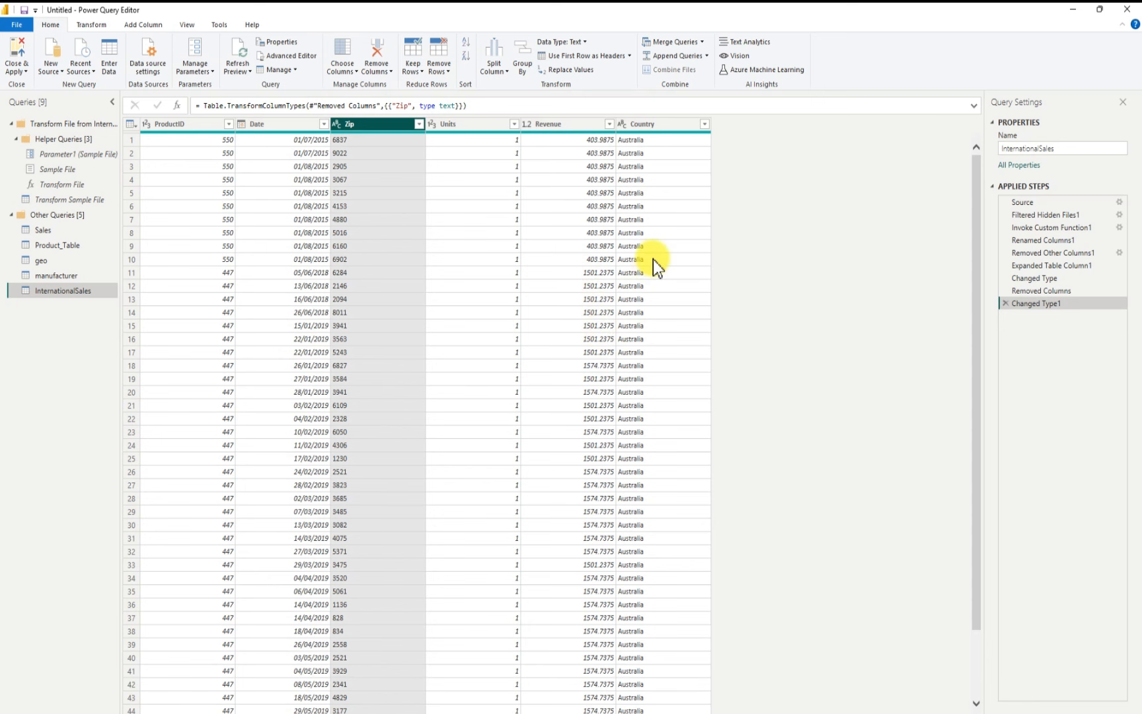
{"action": "scroll", "coordinate": [653, 262], "scroll_direction": "down", "scroll_amount": 2}
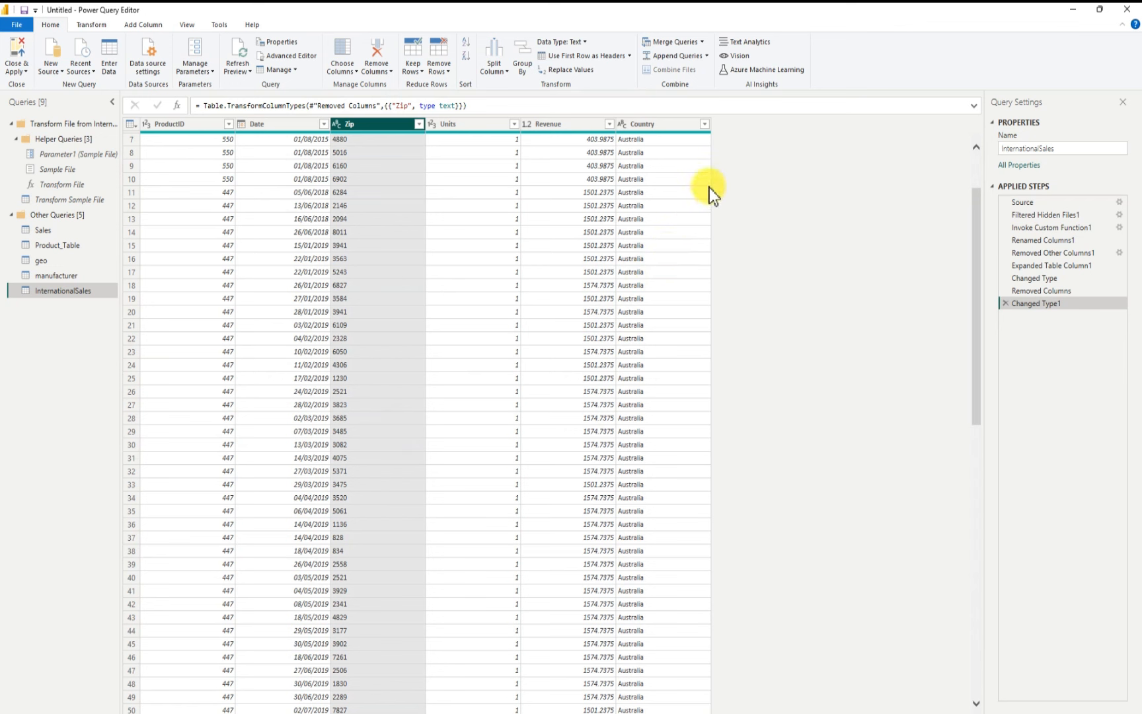
Step: Open the Country column's filter list and load all its values to check which countries are included
{"action": "left_click", "coordinate": [705, 124]}
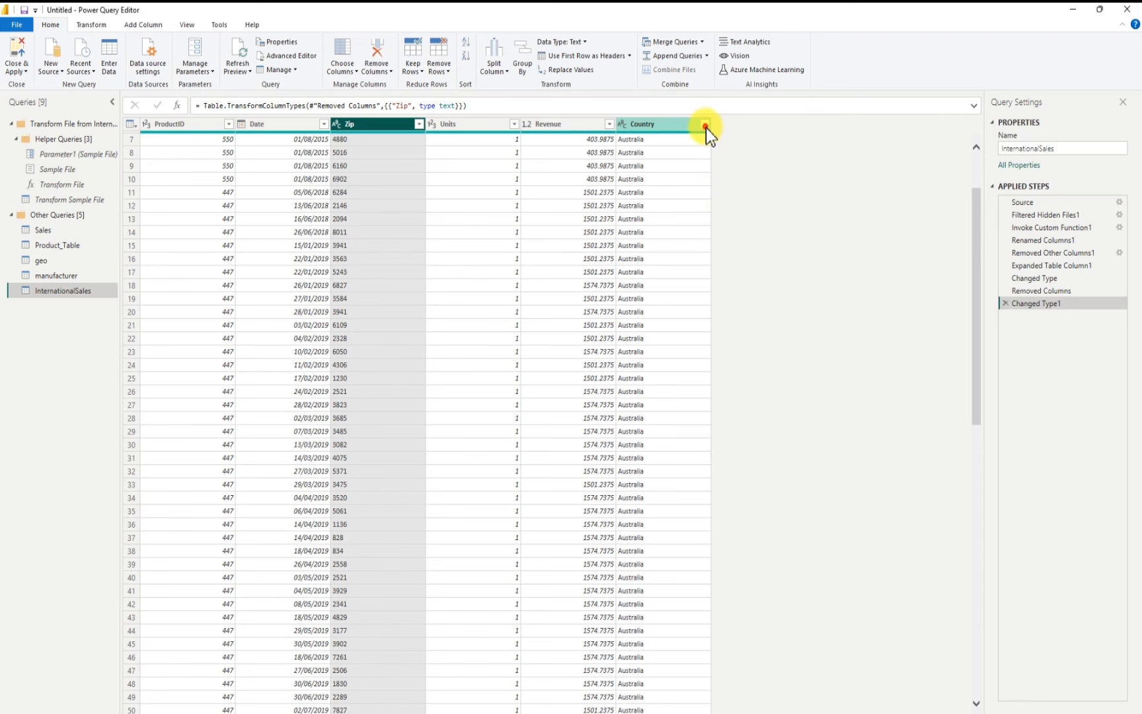
{"action": "left_click", "coordinate": [705, 127]}
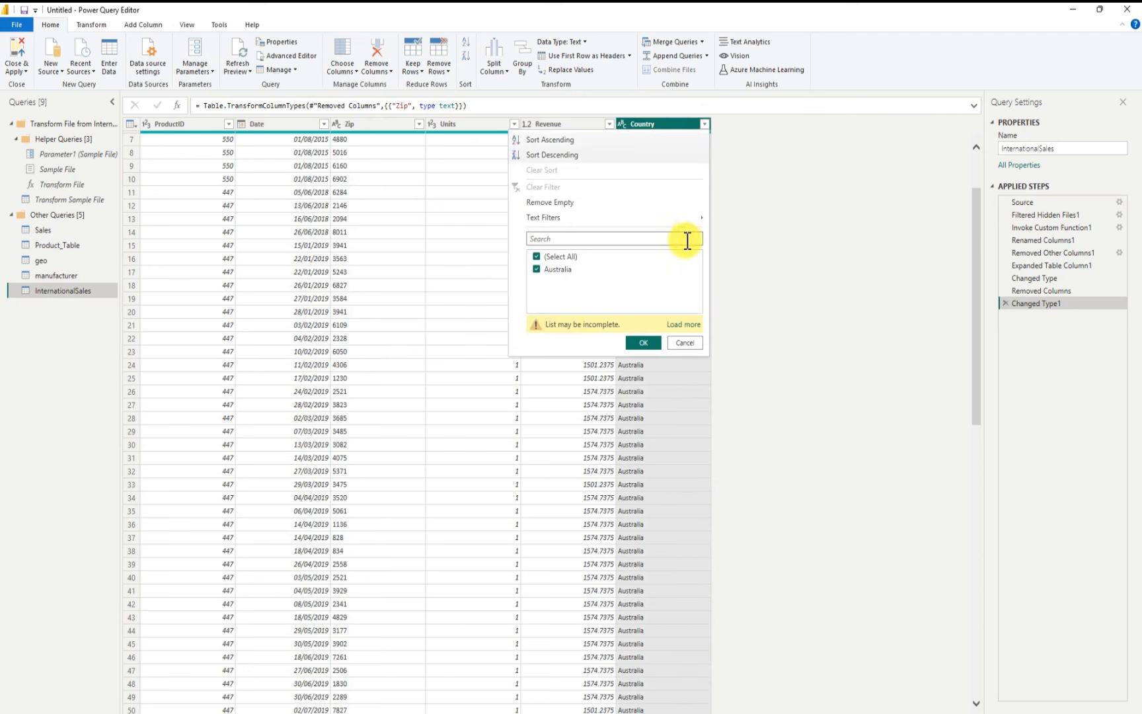
{"action": "left_click", "coordinate": [690, 322]}
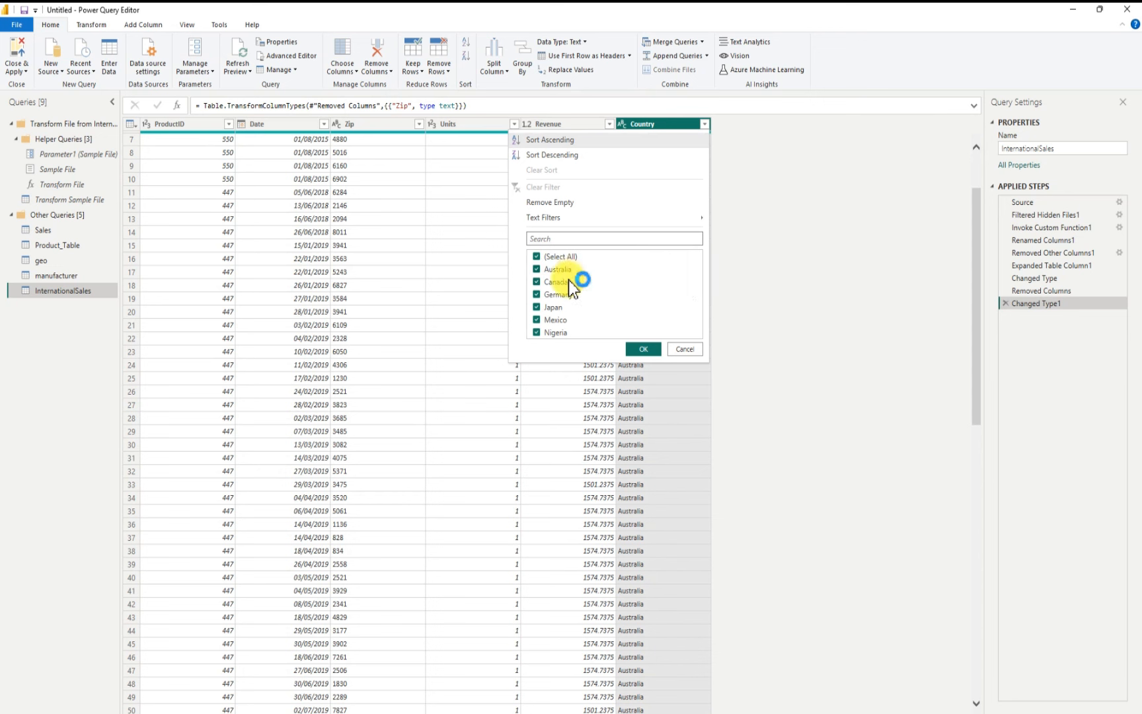
{"action": "left_click", "coordinate": [690, 351]}
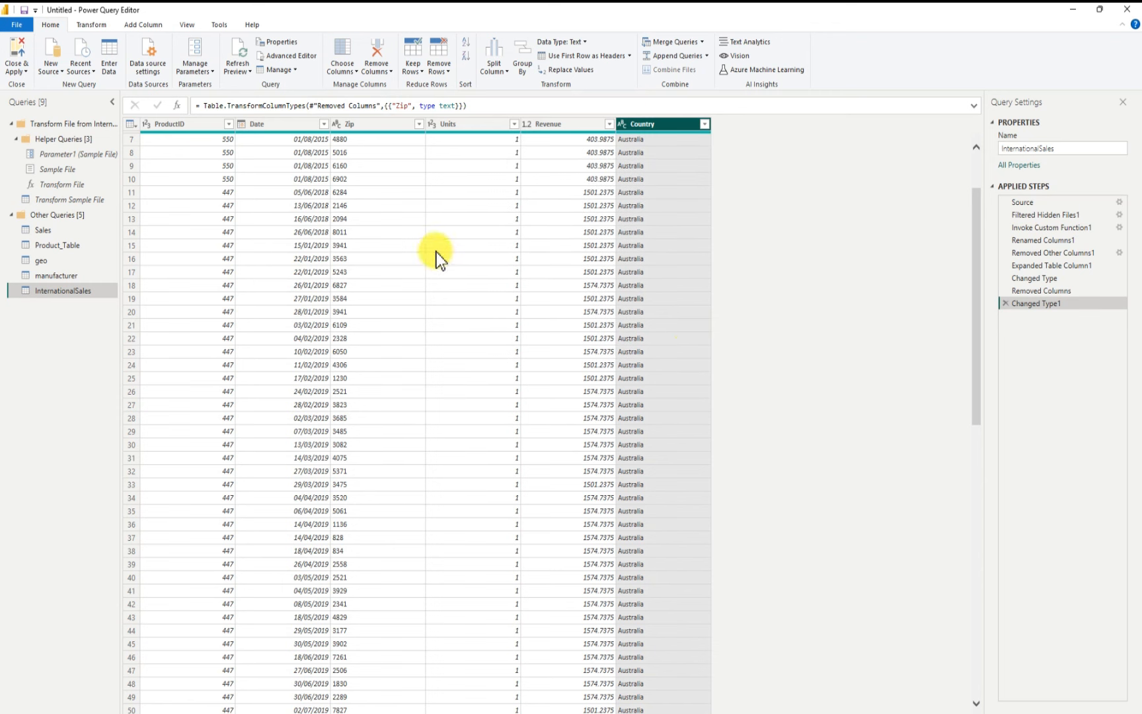
Step: Rename the query to International-Sales
{"action": "scroll", "coordinate": [208, 214], "scroll_direction": "up", "scroll_amount": 2}
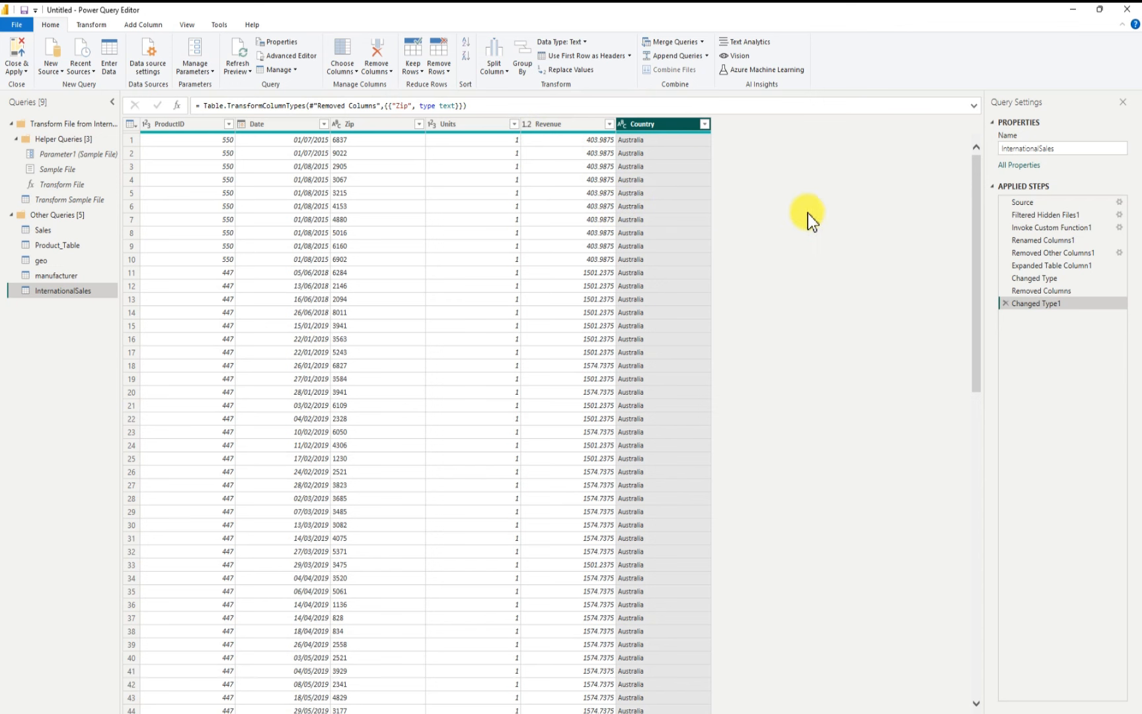
{"action": "left_click", "coordinate": [1022, 148]}
{"action": "left_click", "coordinate": [1043, 148]}
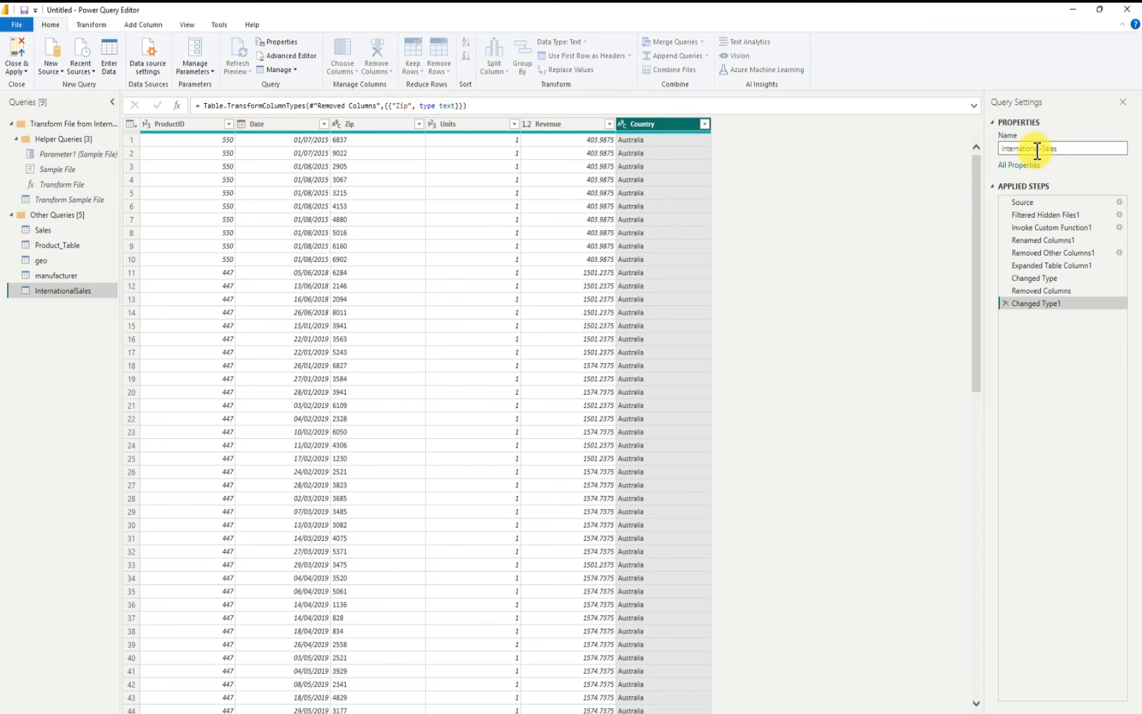
{"action": "type", "text": "-"}
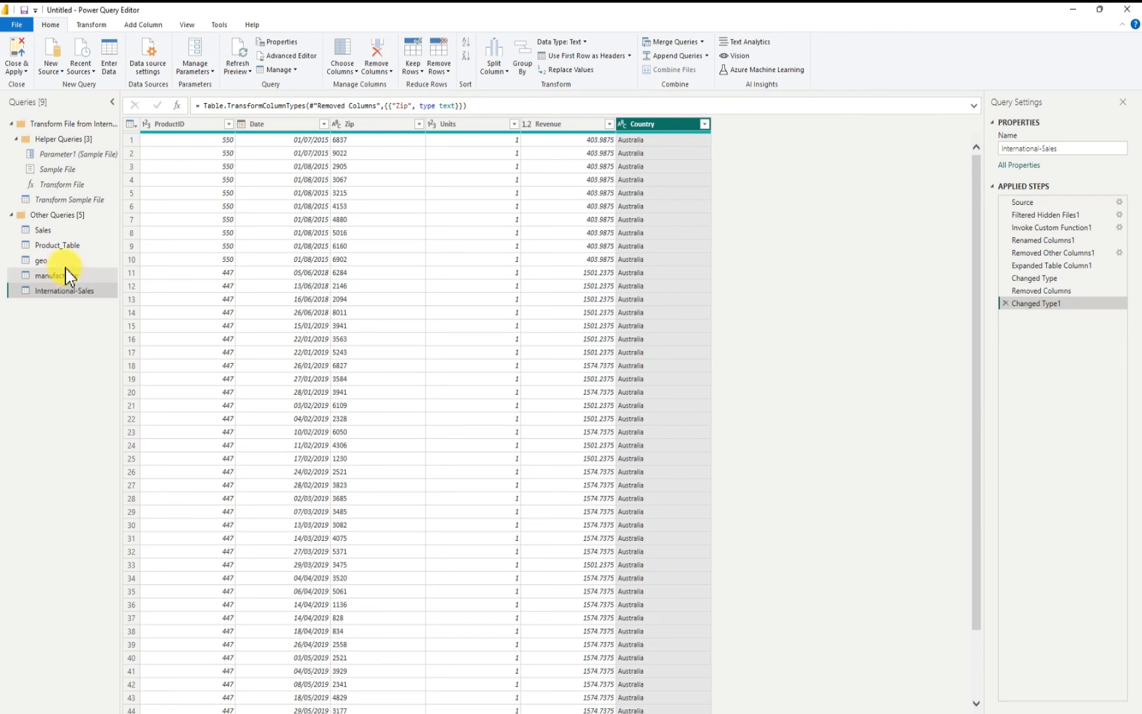
Step: In the Sales query, change the Zip column's type to Text, replacing the existing conversion
{"action": "left_click", "coordinate": [51, 281]}
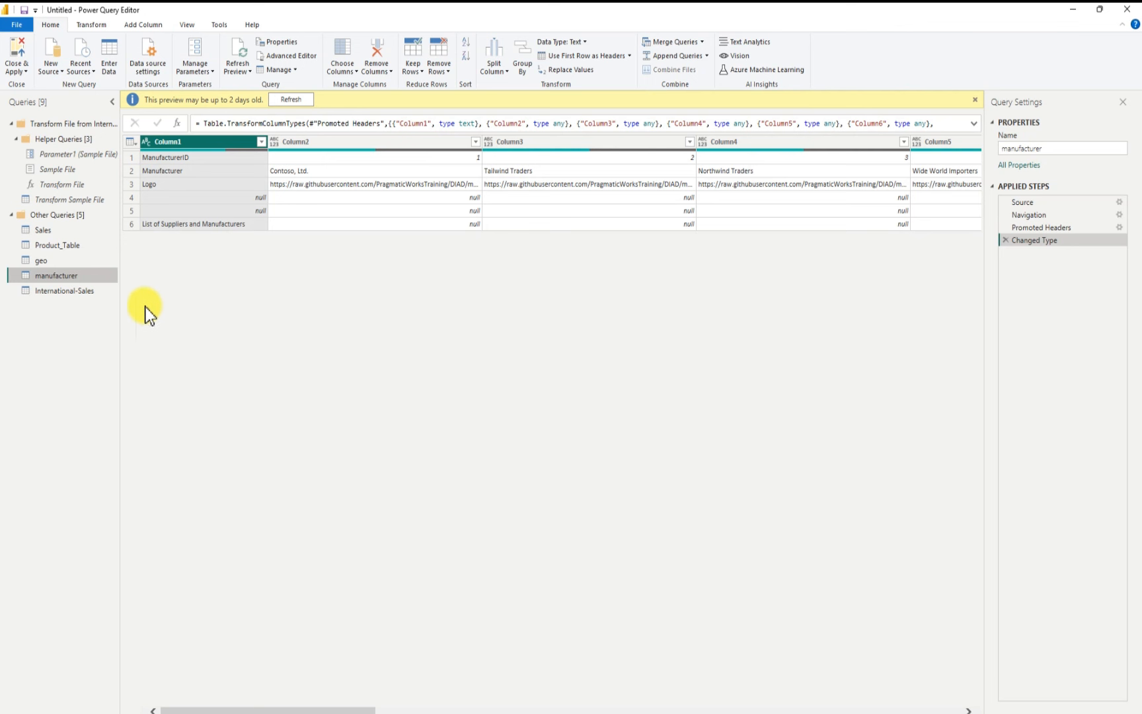
{"action": "left_click", "coordinate": [46, 230]}
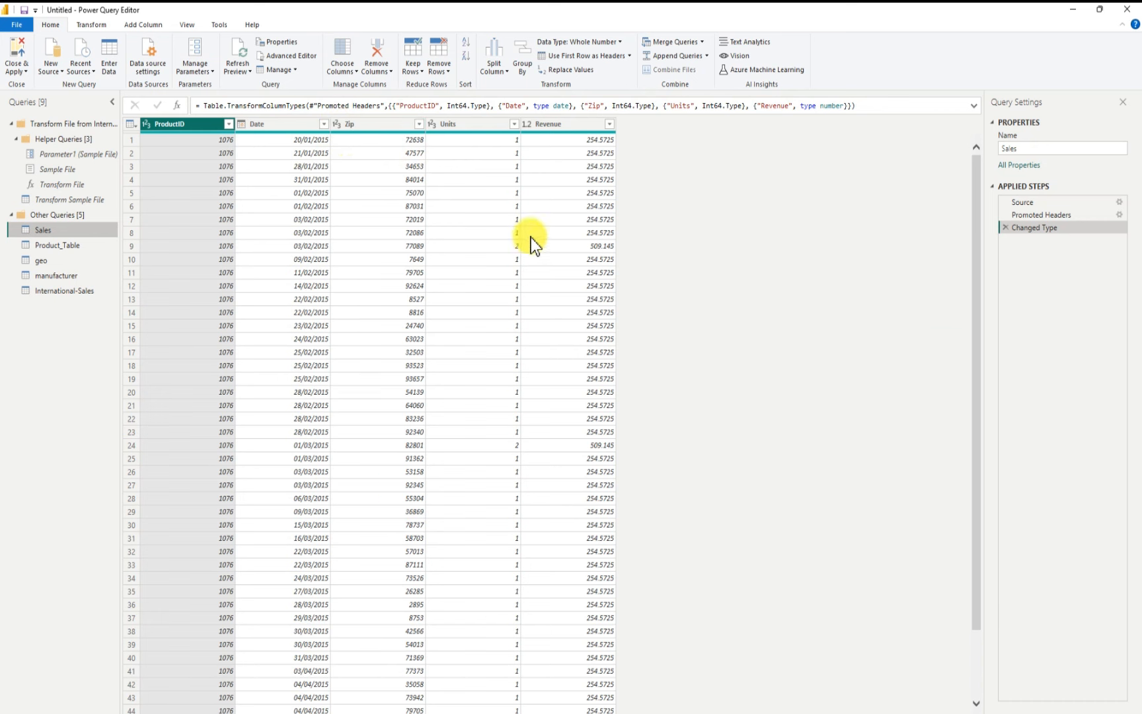
{"action": "left_click", "coordinate": [347, 126]}
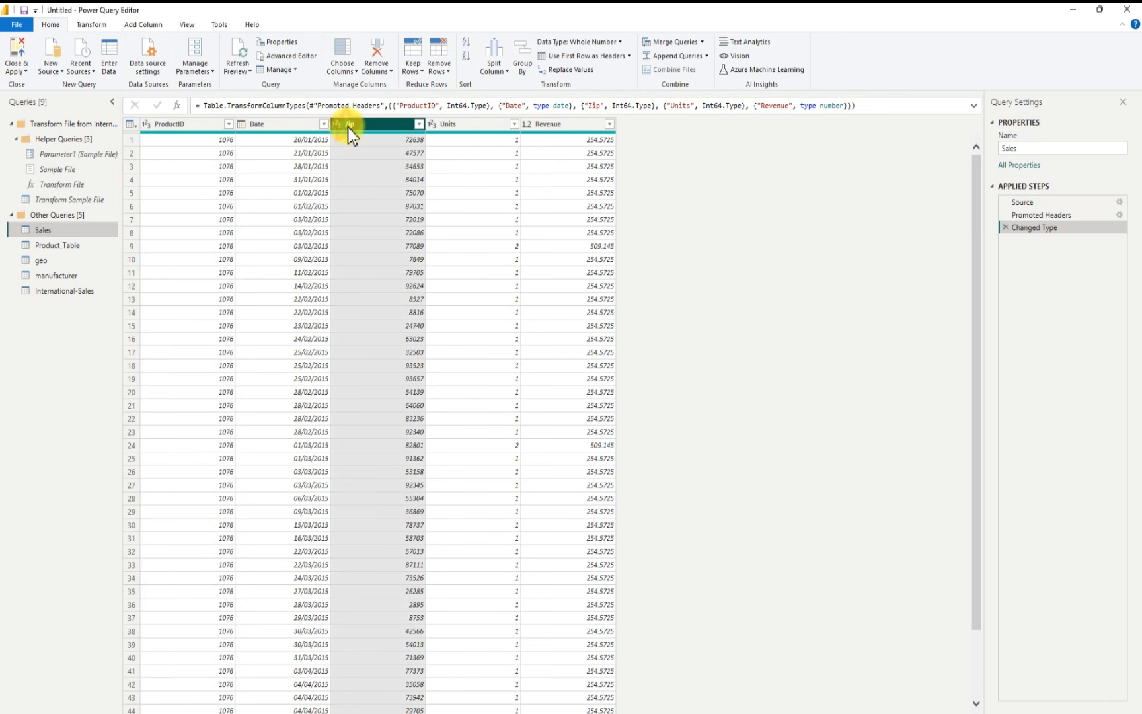
{"action": "left_click", "coordinate": [338, 125]}
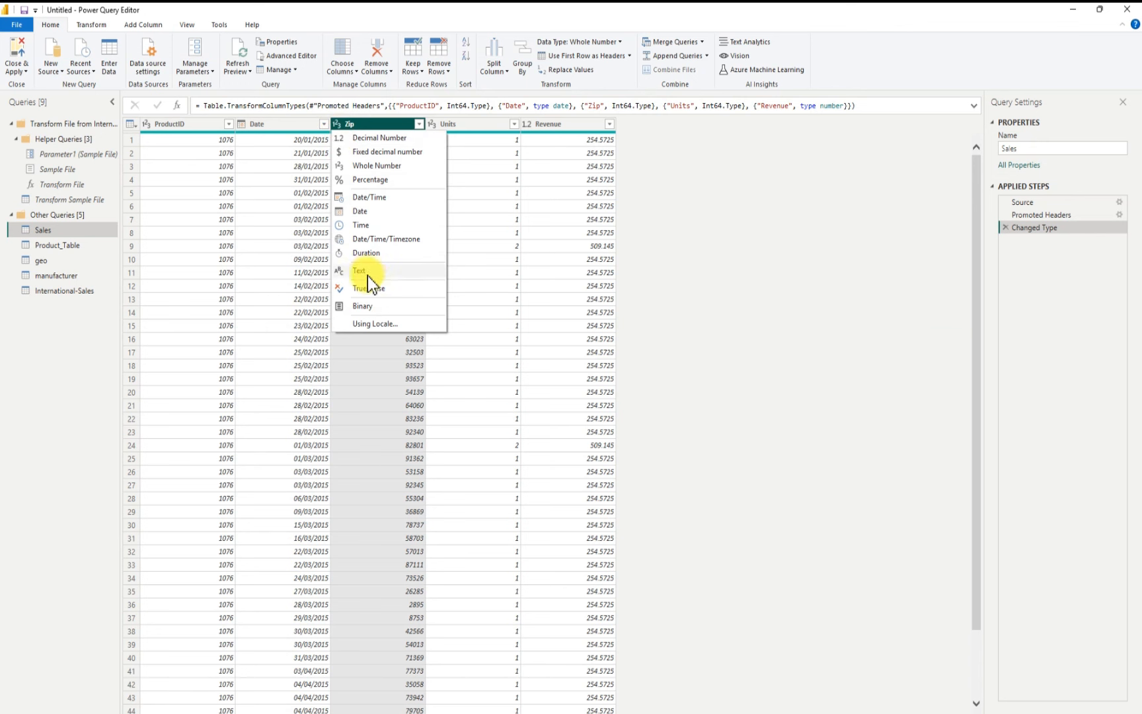
{"action": "left_click", "coordinate": [363, 269]}
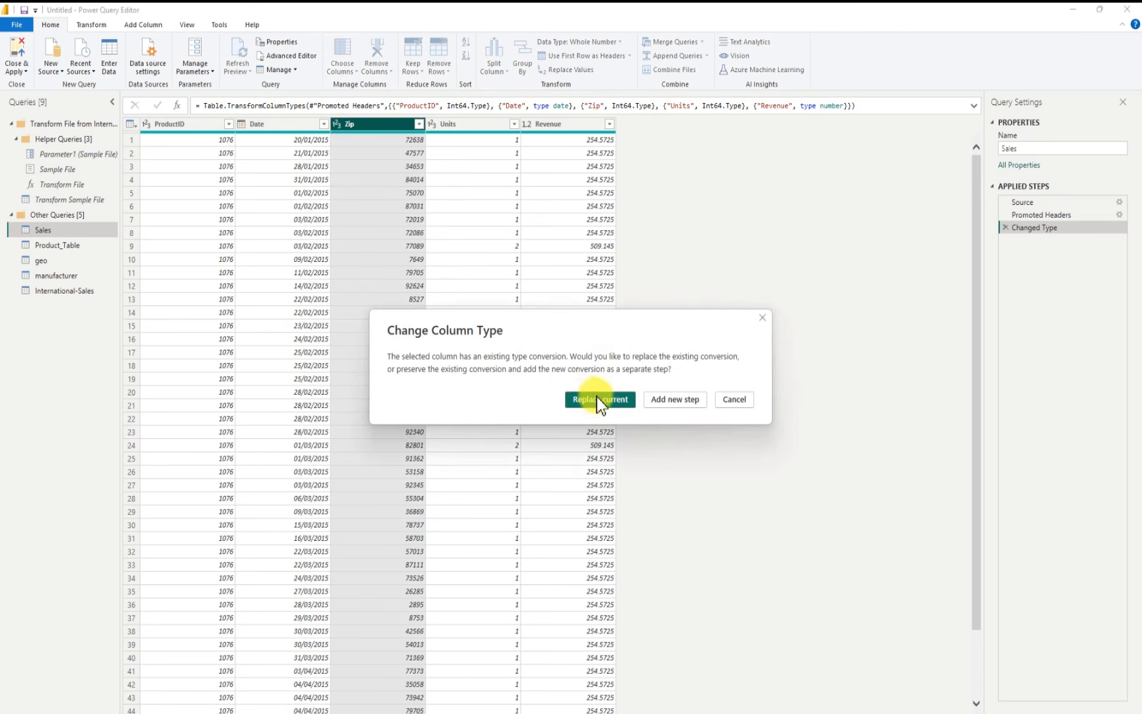
{"action": "left_click", "coordinate": [598, 398]}
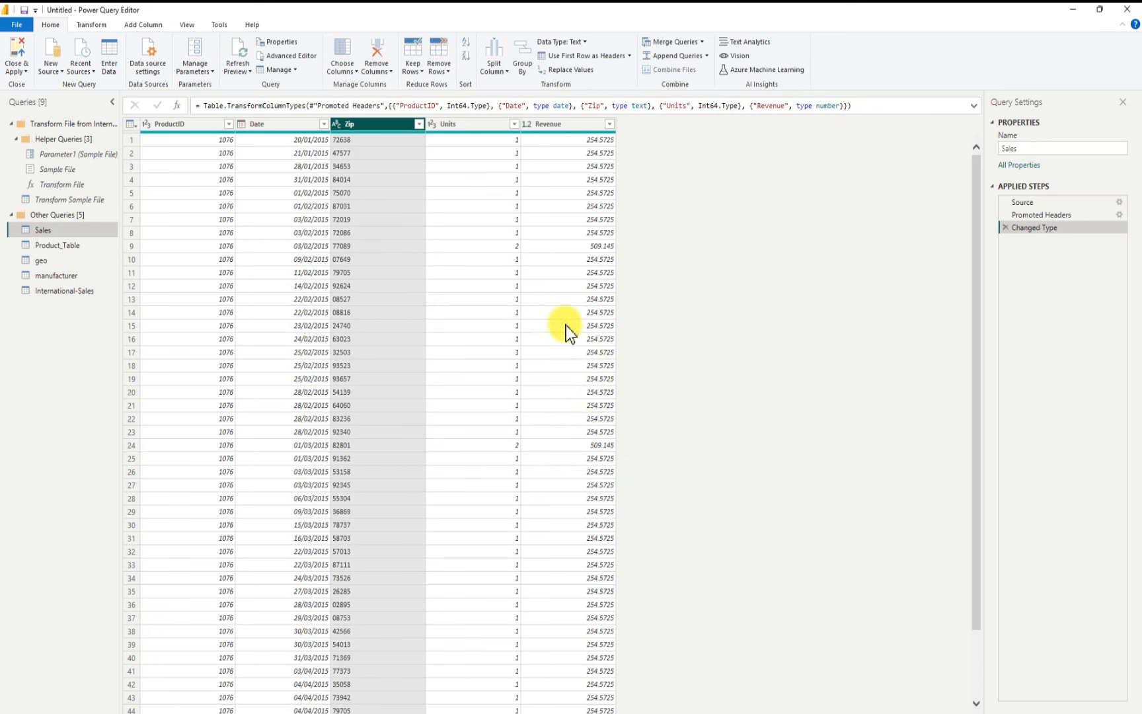
Step: Open the Product_Table query and rename it to Product
{"action": "left_click", "coordinate": [72, 250]}
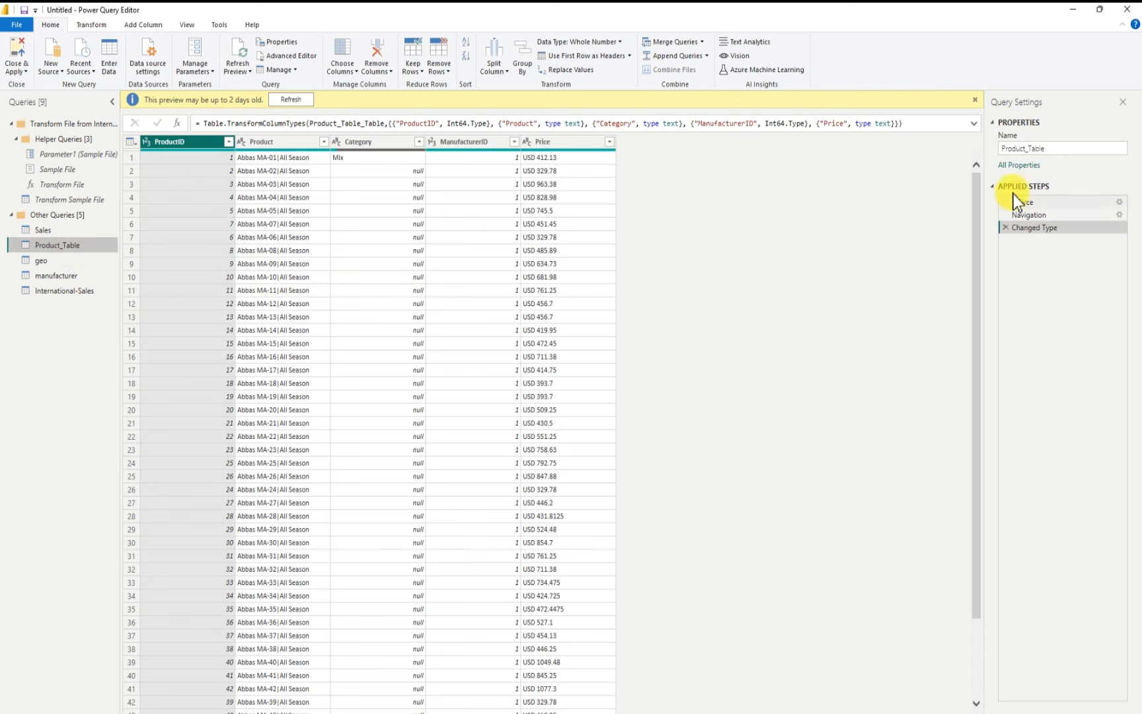
{"action": "left_click", "coordinate": [1050, 149]}
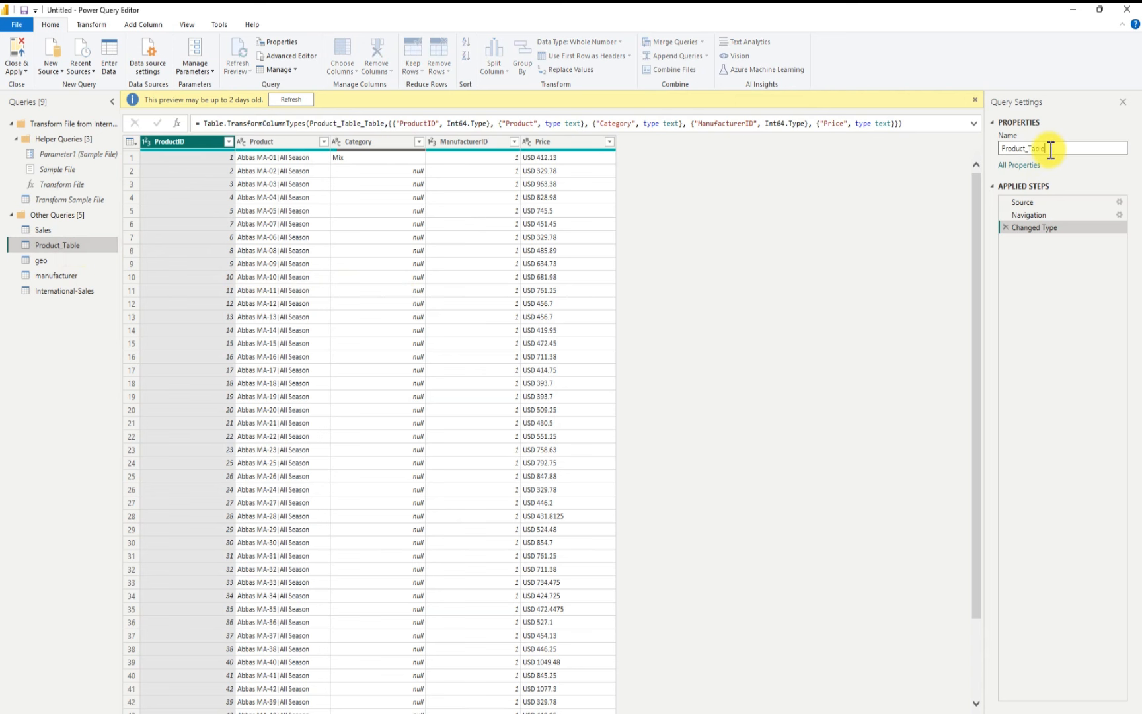
{"action": "key", "text": "BackSpace"}
{"action": "key", "text": "BackSpace"}
{"action": "key", "text": "BackSpace"}
{"action": "key", "text": "Return"}
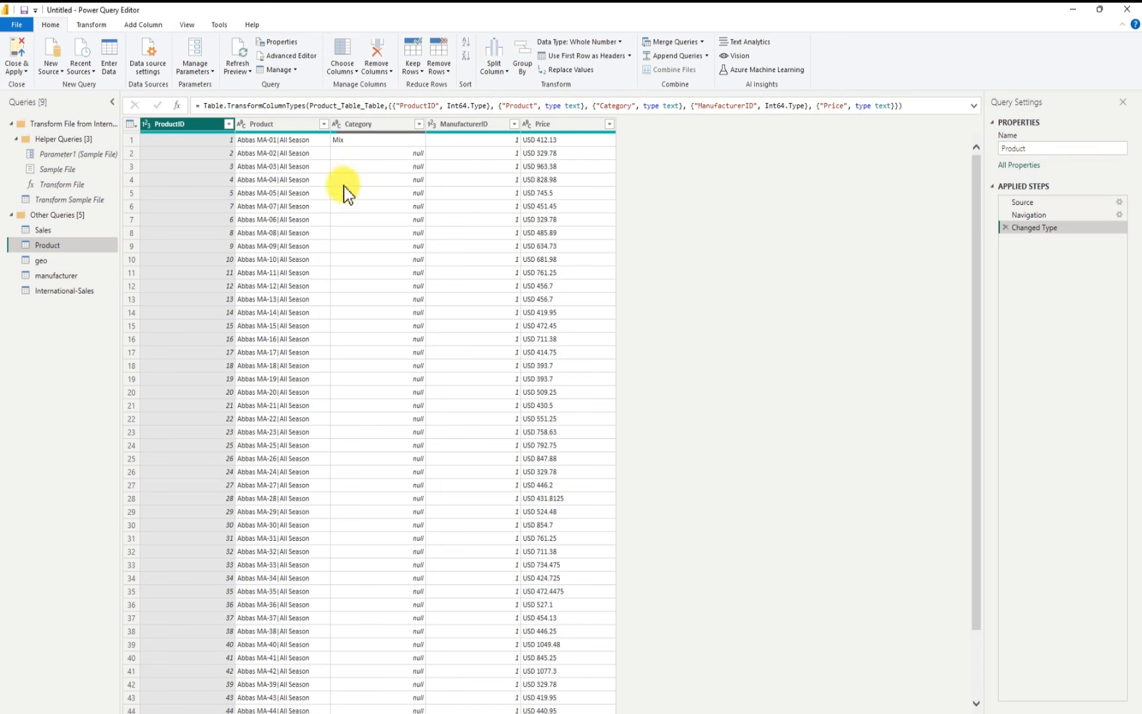
Step: Scroll through the Product table and open the Category column's filter list to review its values
{"action": "scroll", "coordinate": [395, 227], "scroll_direction": "down", "scroll_amount": 10}
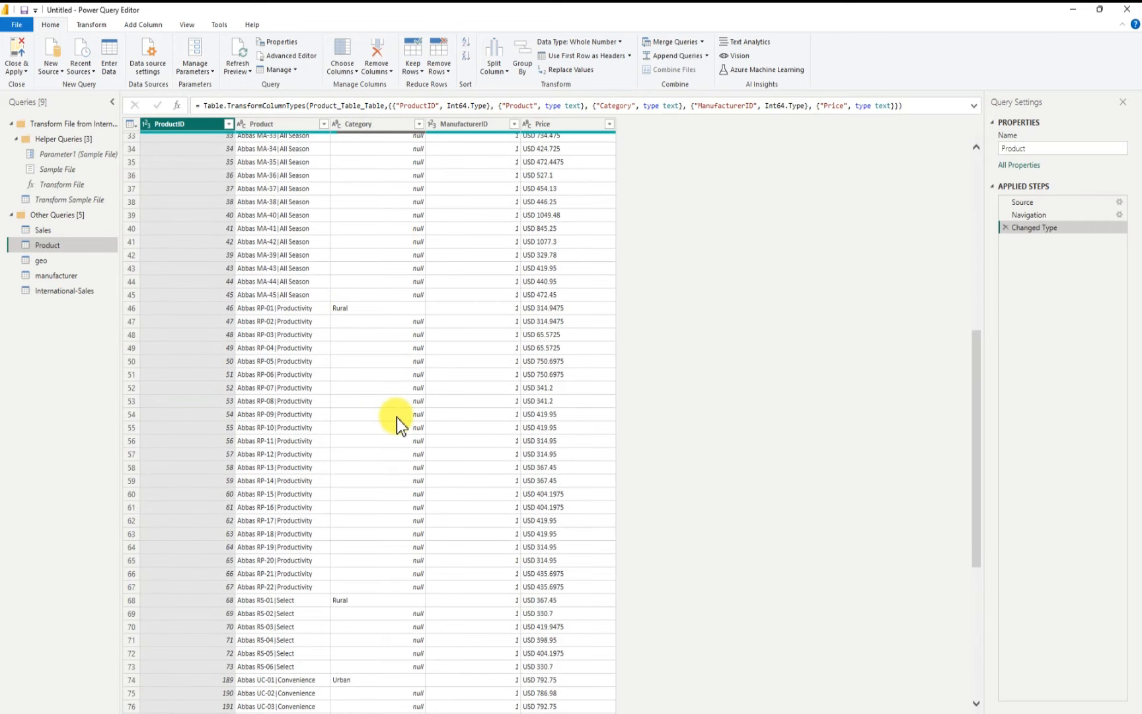
{"action": "scroll", "coordinate": [394, 416], "scroll_direction": "down", "scroll_amount": 8}
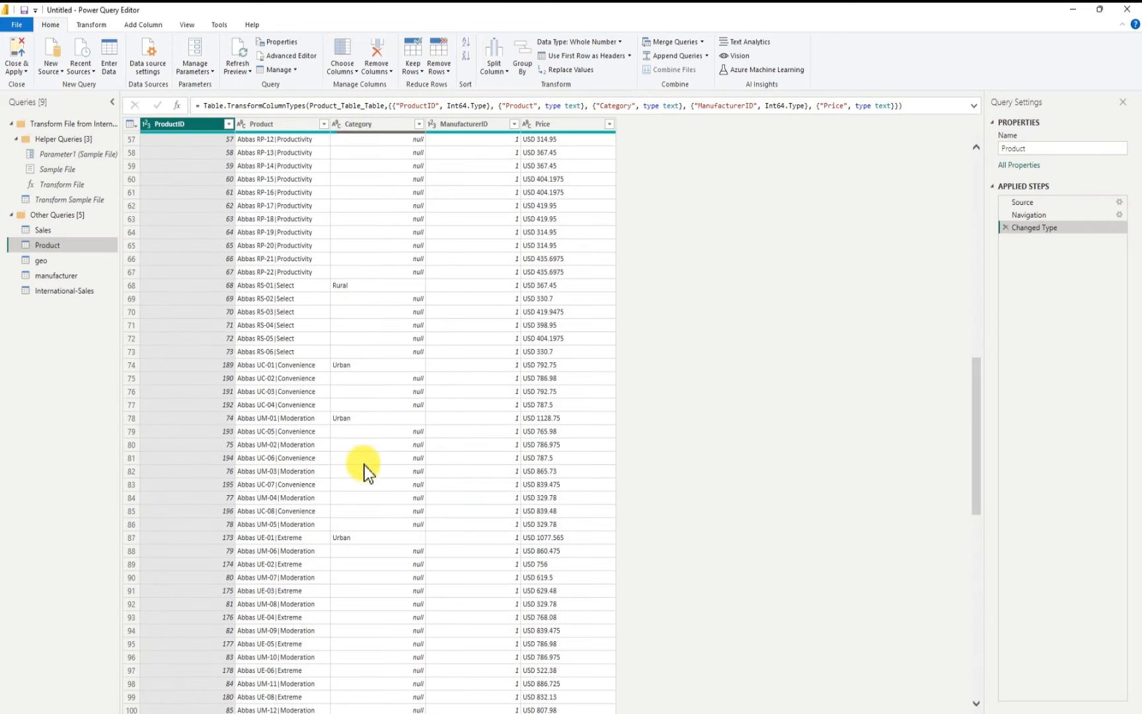
{"action": "scroll", "coordinate": [394, 516], "scroll_direction": "down", "scroll_amount": 11}
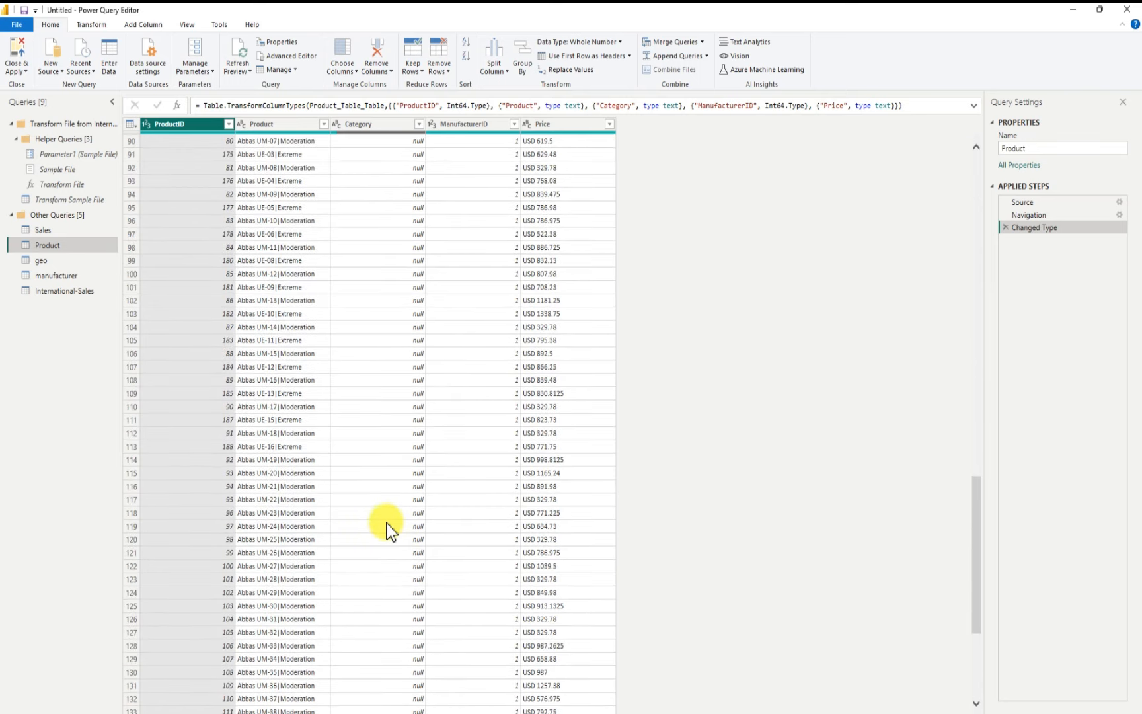
{"action": "scroll", "coordinate": [387, 512], "scroll_direction": "up", "scroll_amount": 20}
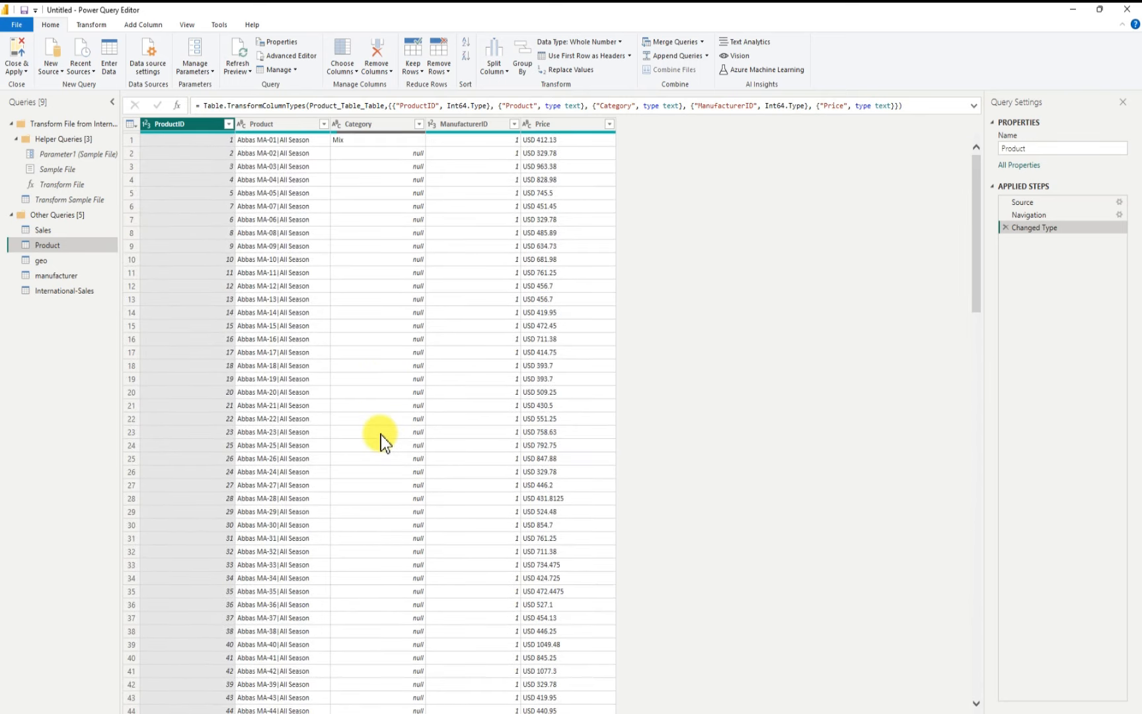
{"action": "right_click", "coordinate": [372, 166]}
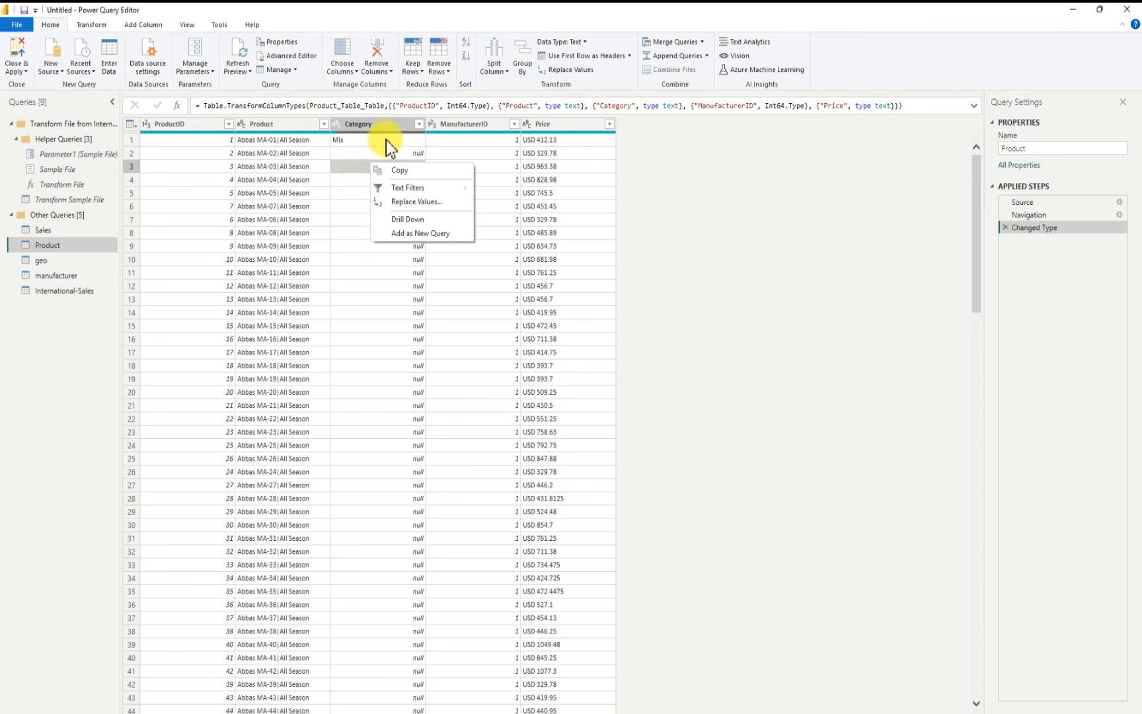
{"action": "left_click", "coordinate": [723, 251]}
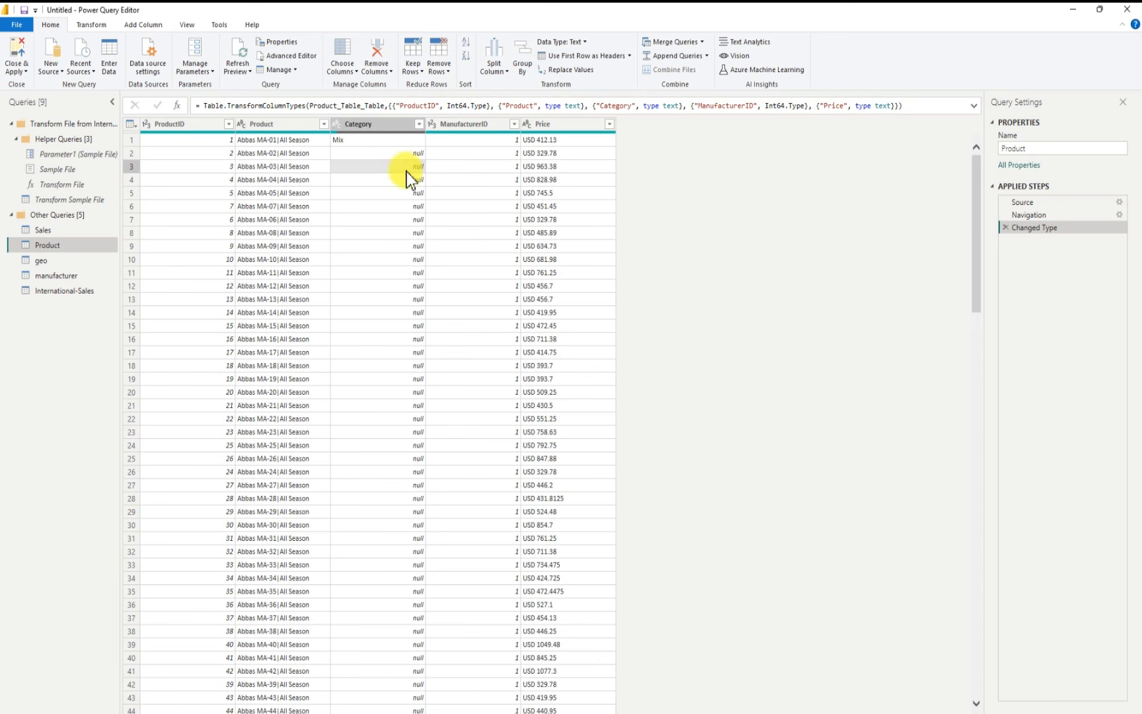
{"action": "left_click", "coordinate": [417, 125]}
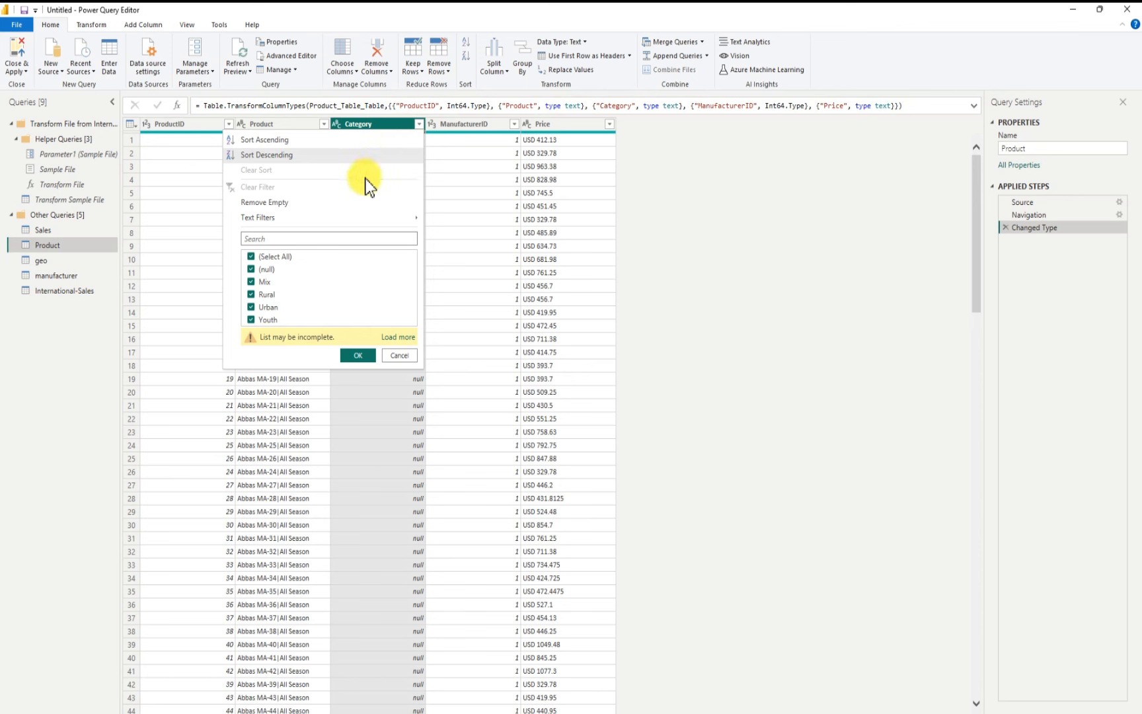
{"action": "mouse_move", "coordinate": [308, 222]}
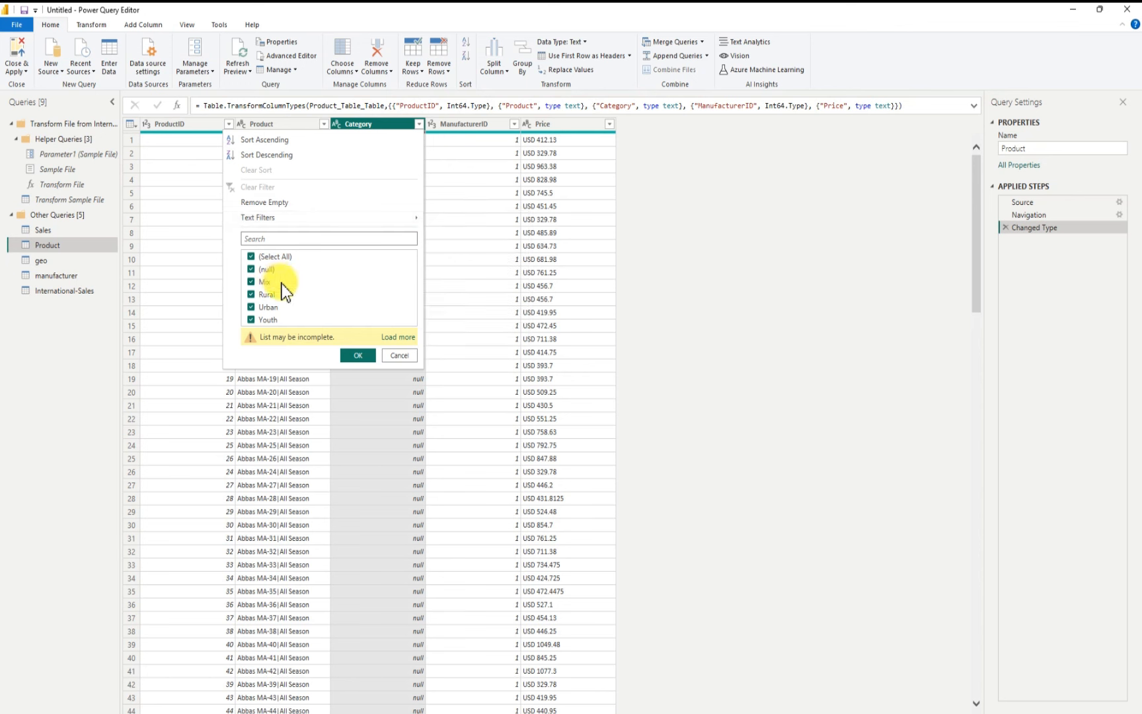
{"action": "left_click", "coordinate": [400, 357]}
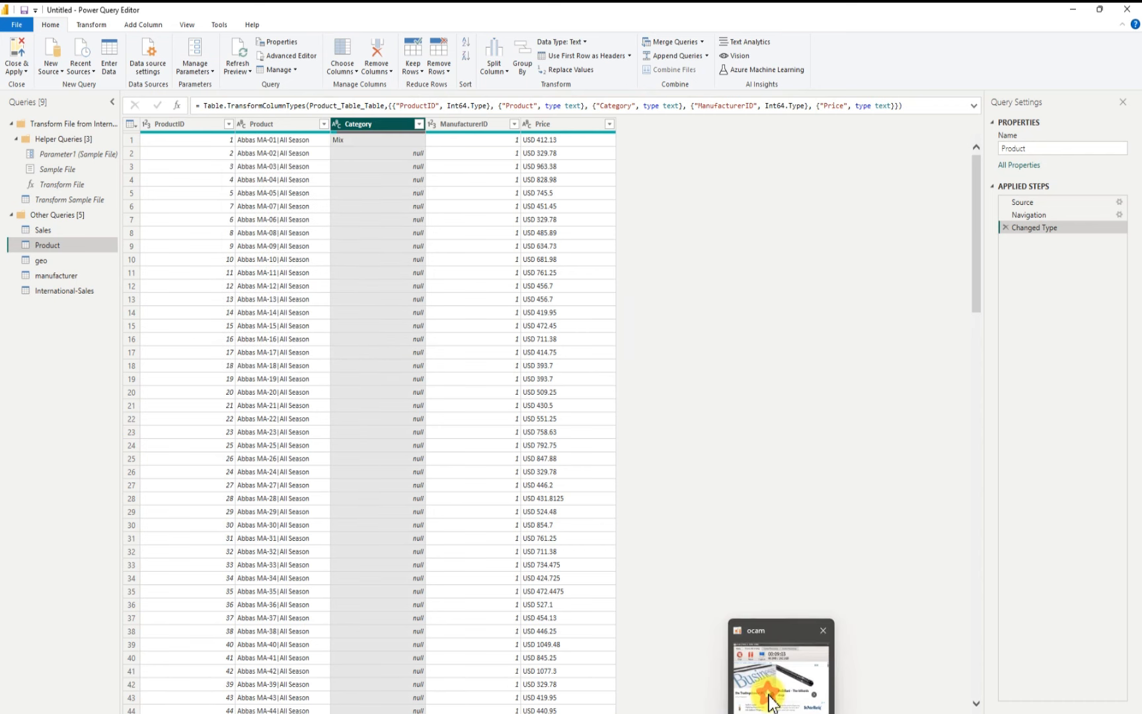
{"action": "left_click", "coordinate": [767, 694]}
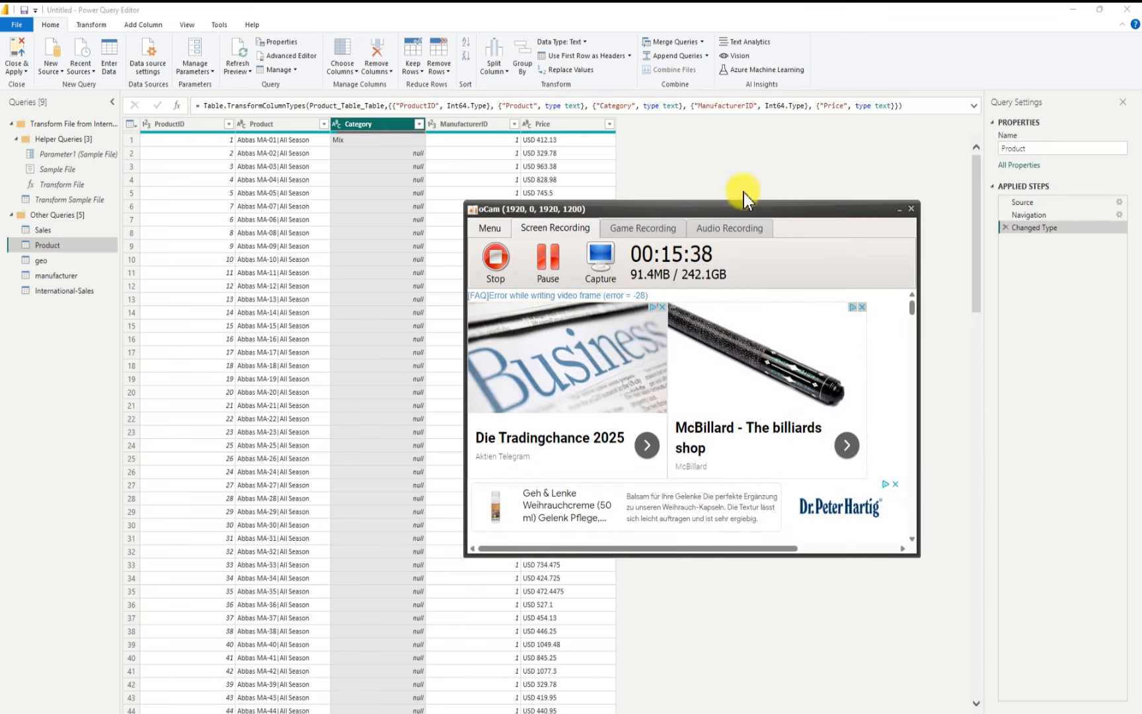
{"action": "left_click", "coordinate": [898, 209]}
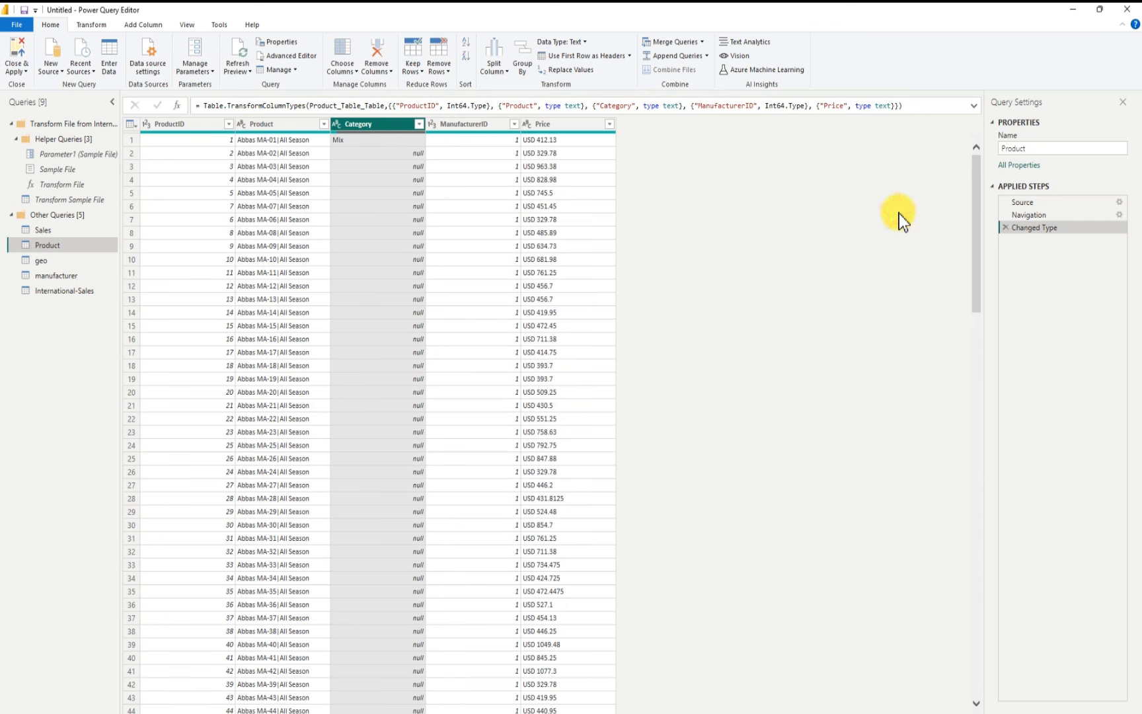
Step: Fill the Category column down to replace the null values
{"action": "right_click", "coordinate": [377, 124]}
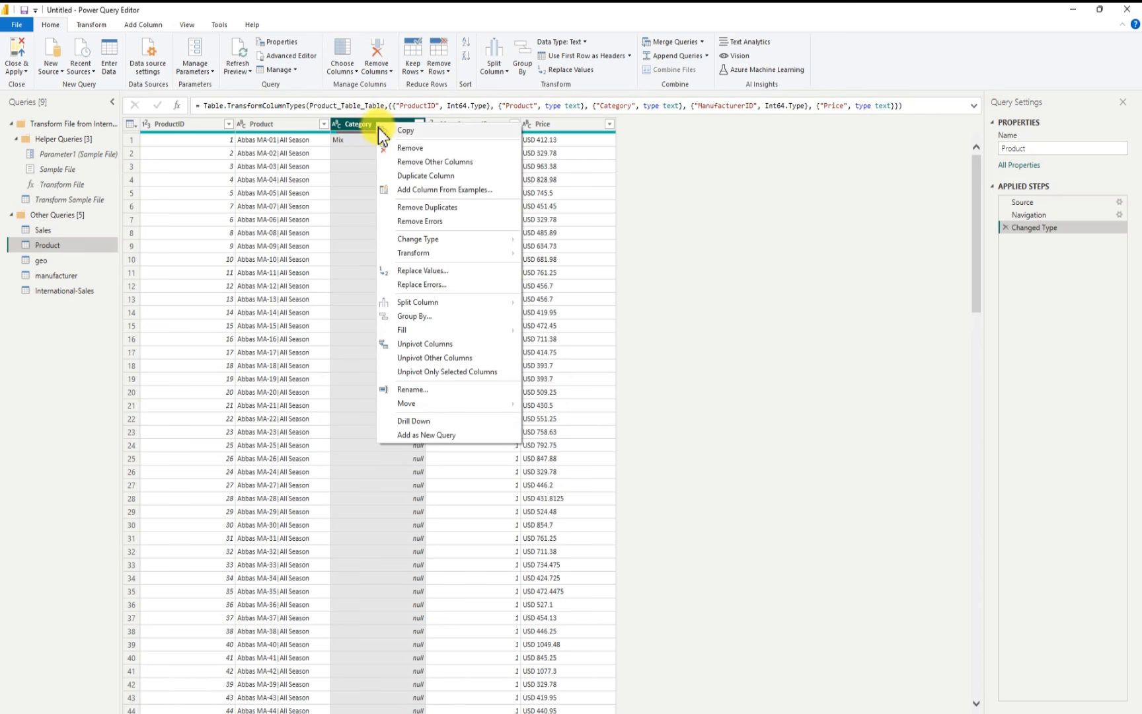
{"action": "mouse_move", "coordinate": [406, 328]}
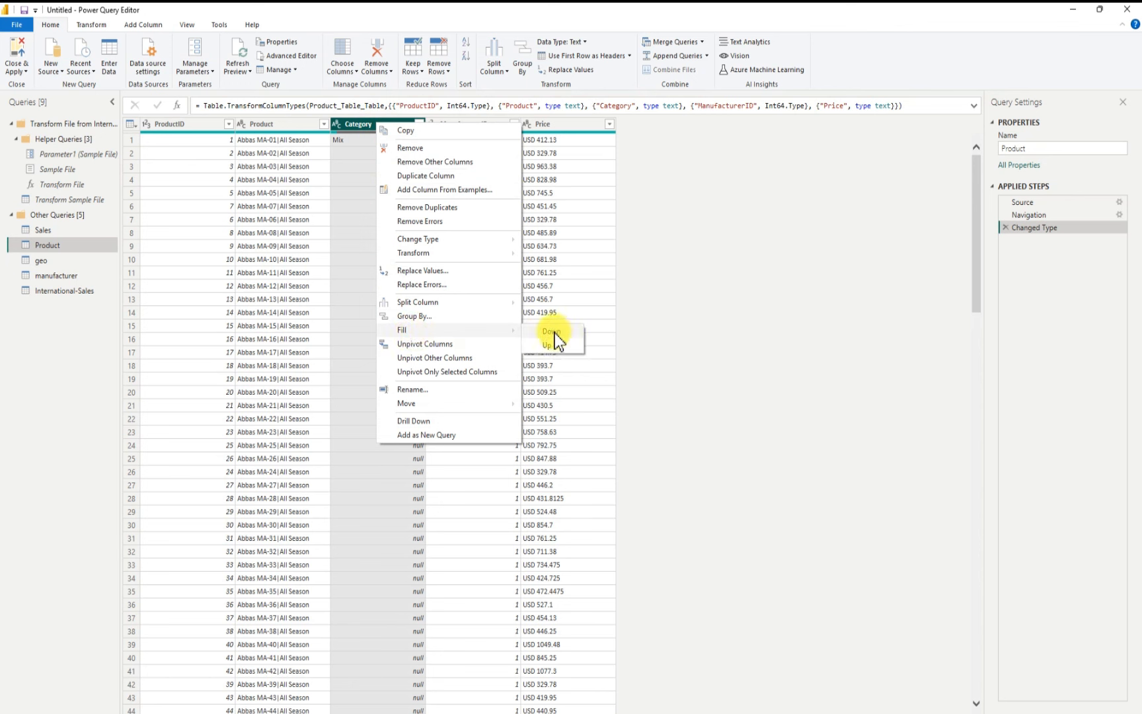
{"action": "left_click", "coordinate": [768, 358]}
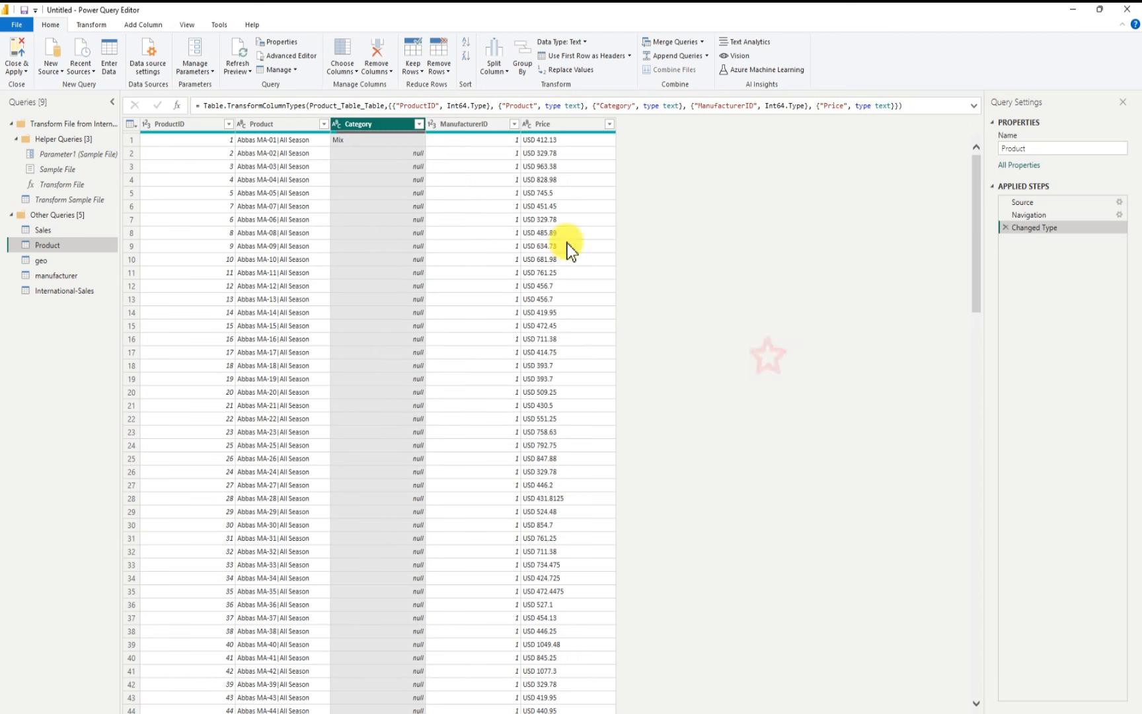
{"action": "right_click", "coordinate": [368, 124]}
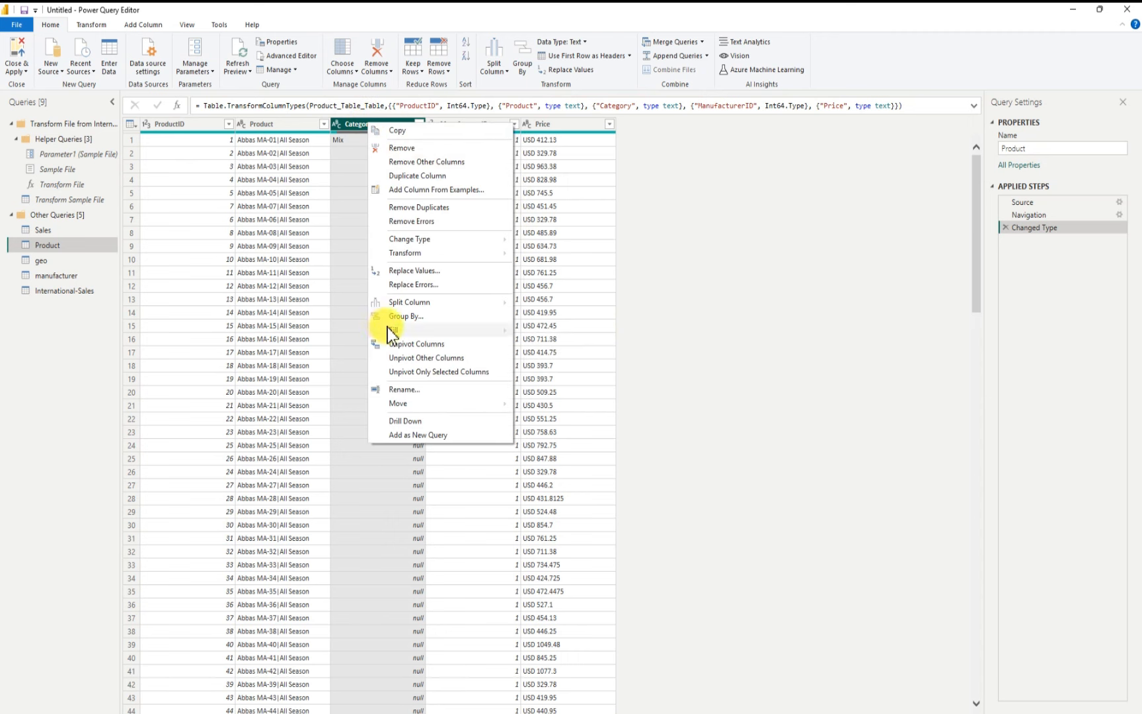
{"action": "mouse_move", "coordinate": [392, 335]}
{"action": "left_click", "coordinate": [550, 333]}
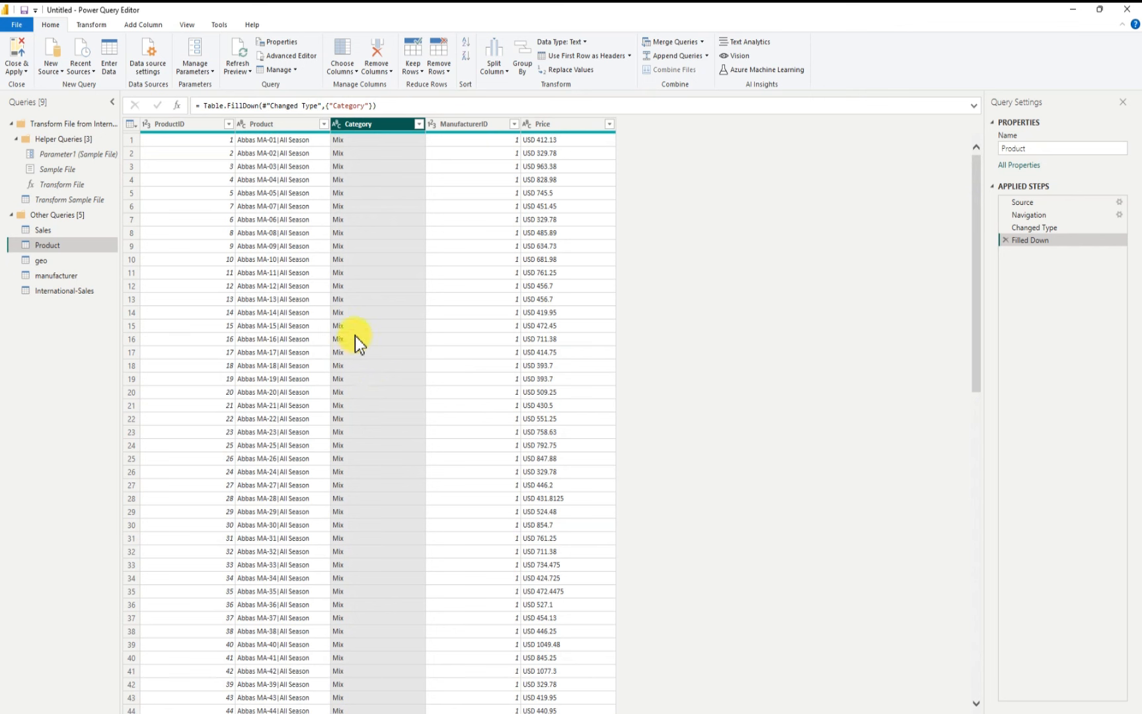
Step: Split the Price column by the Space delimiter at each occurrence
{"action": "left_click", "coordinate": [553, 124]}
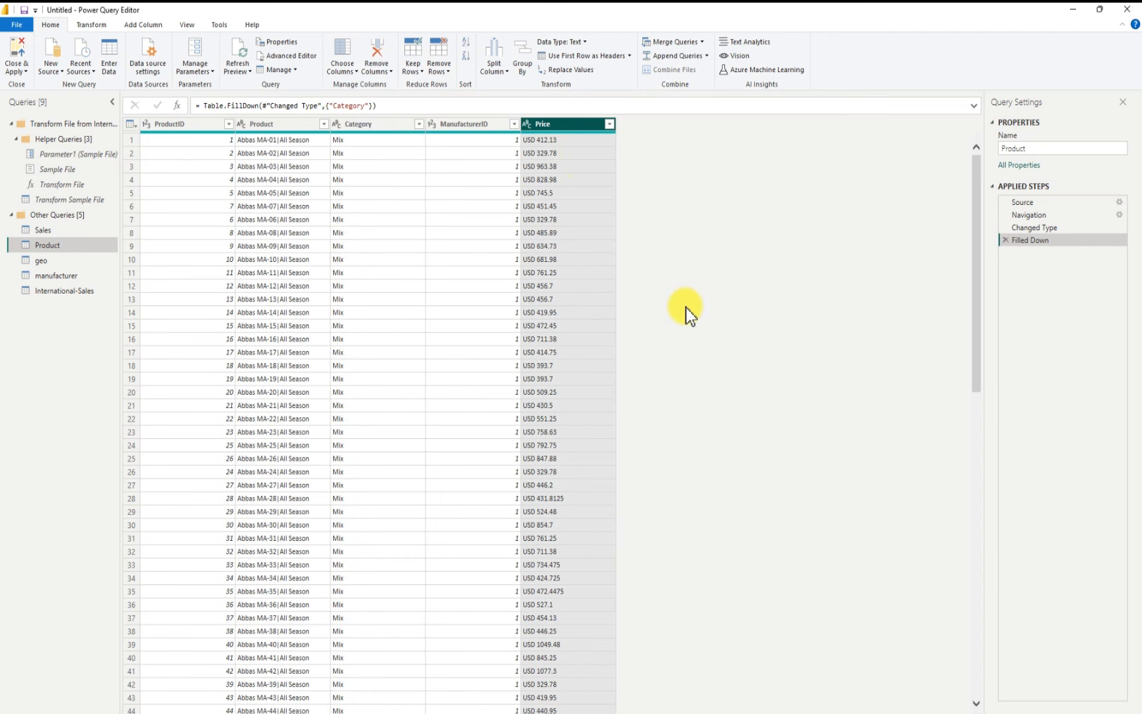
{"action": "right_click", "coordinate": [562, 125]}
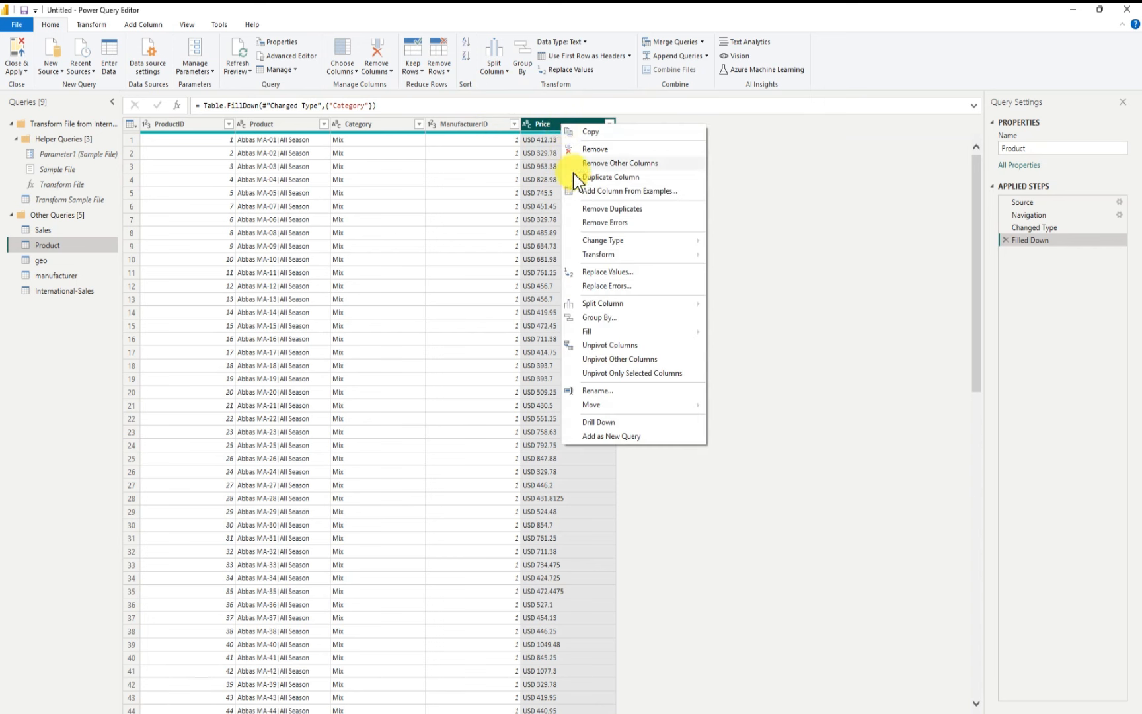
{"action": "mouse_move", "coordinate": [619, 306]}
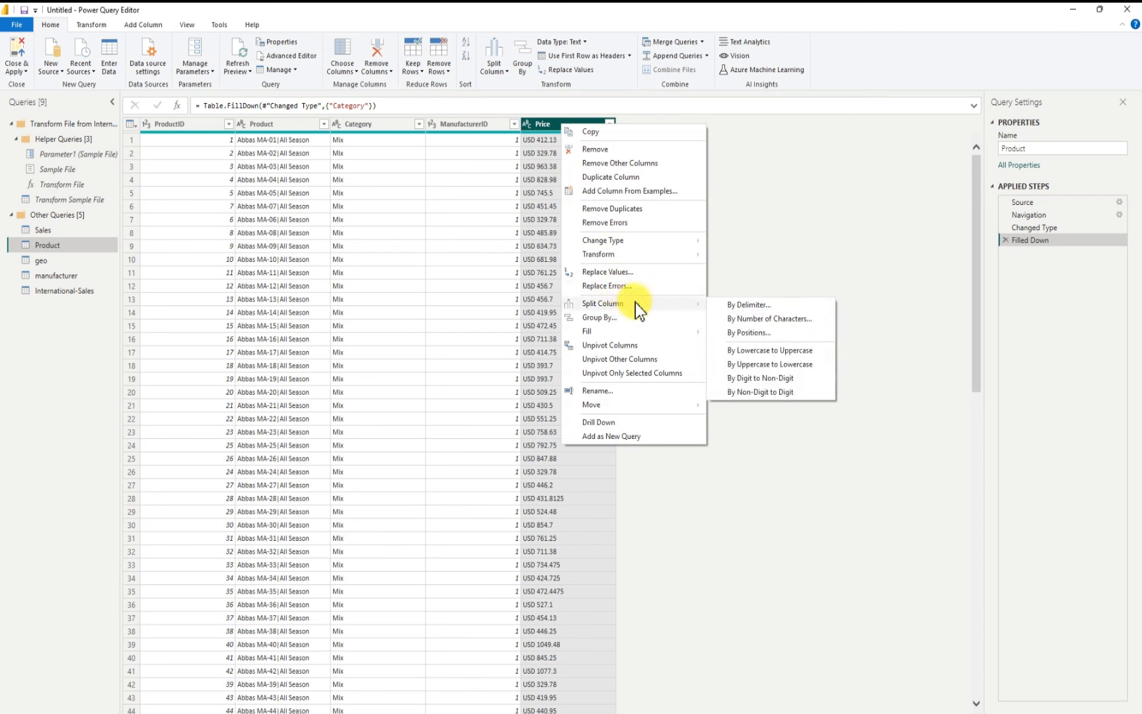
{"action": "left_click", "coordinate": [743, 306]}
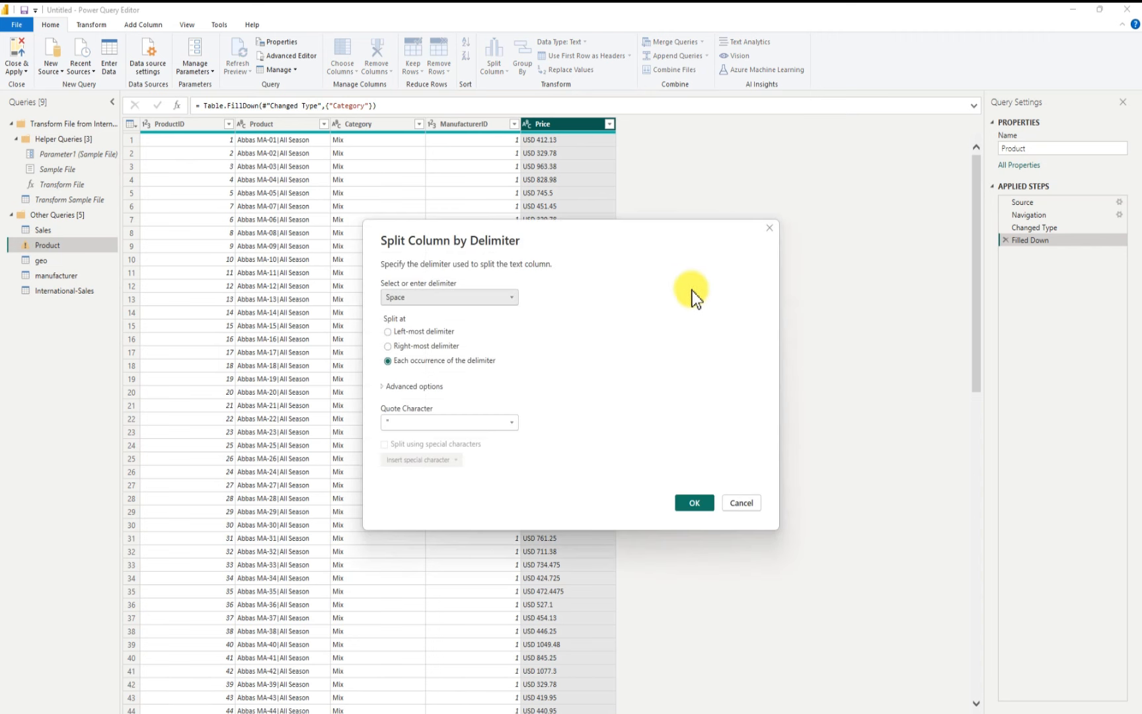
{"action": "left_click_drag", "start_coordinate": [617, 245], "coordinate": [758, 252]}
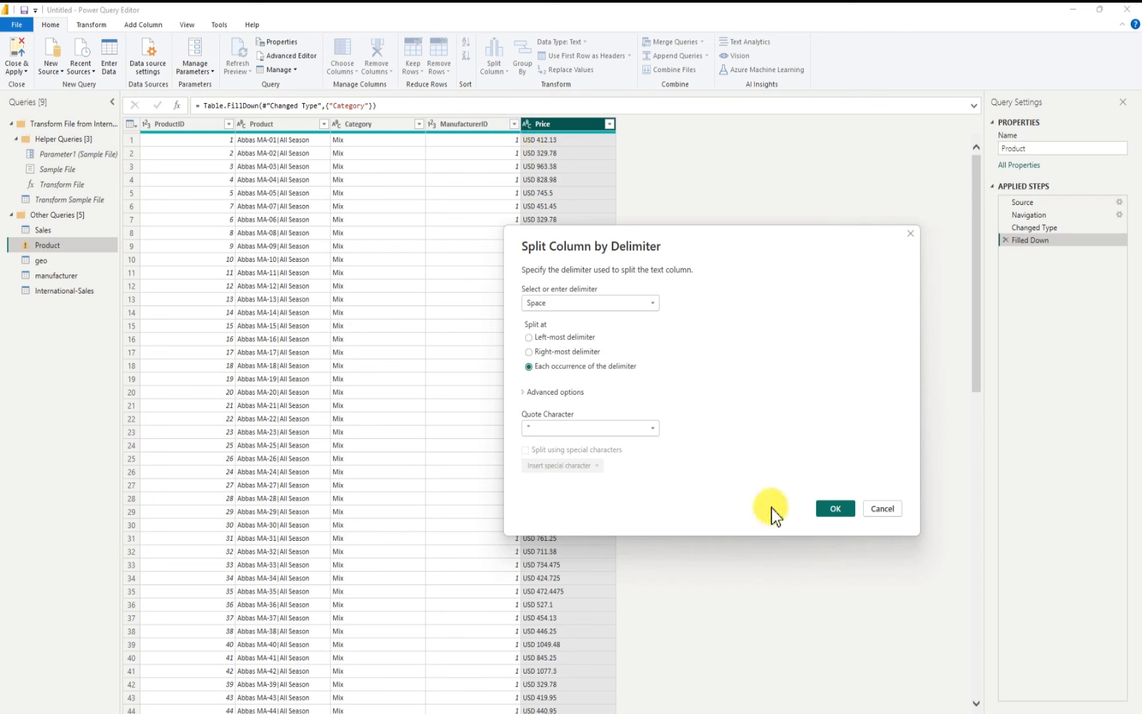
{"action": "left_click", "coordinate": [831, 508]}
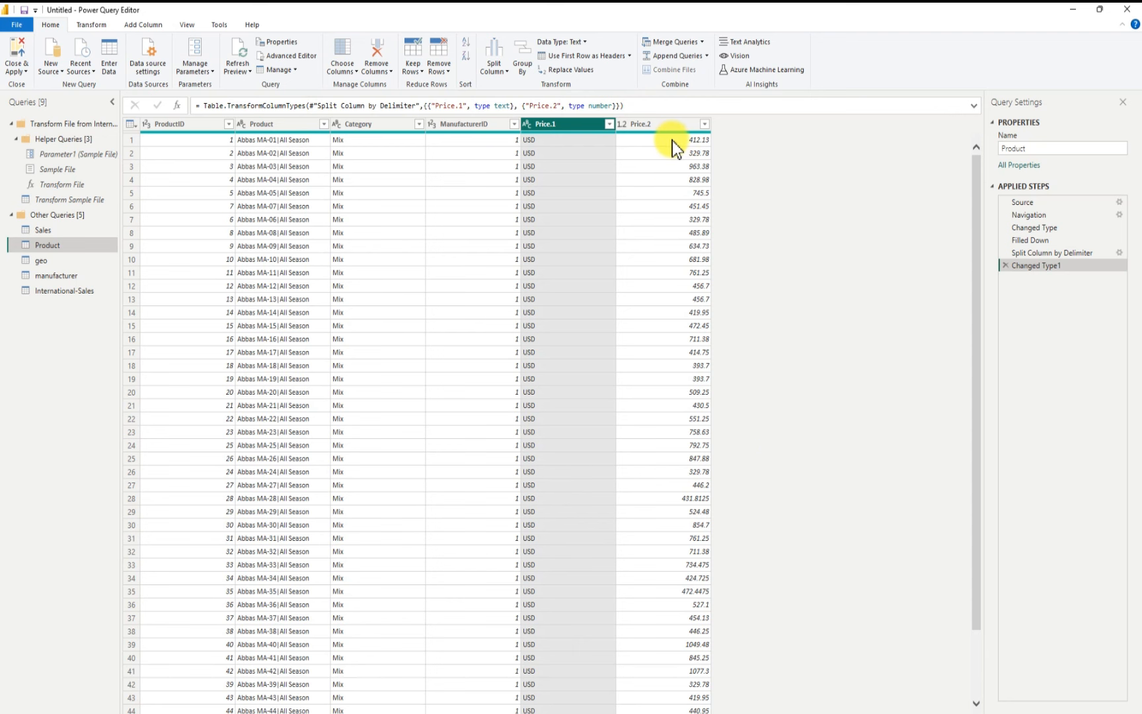
Step: Rename the Price.2 column to Price
{"action": "left_click", "coordinate": [660, 127]}
{"action": "double_click", "coordinate": [658, 125]}
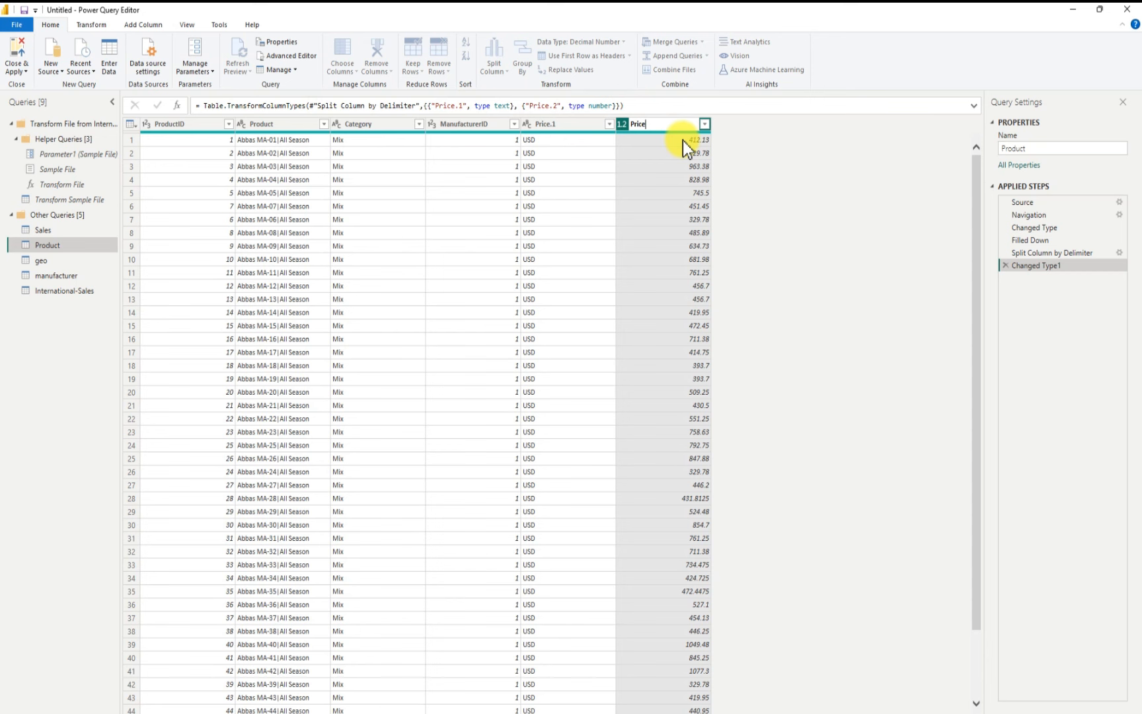
{"action": "key", "text": "Return"}
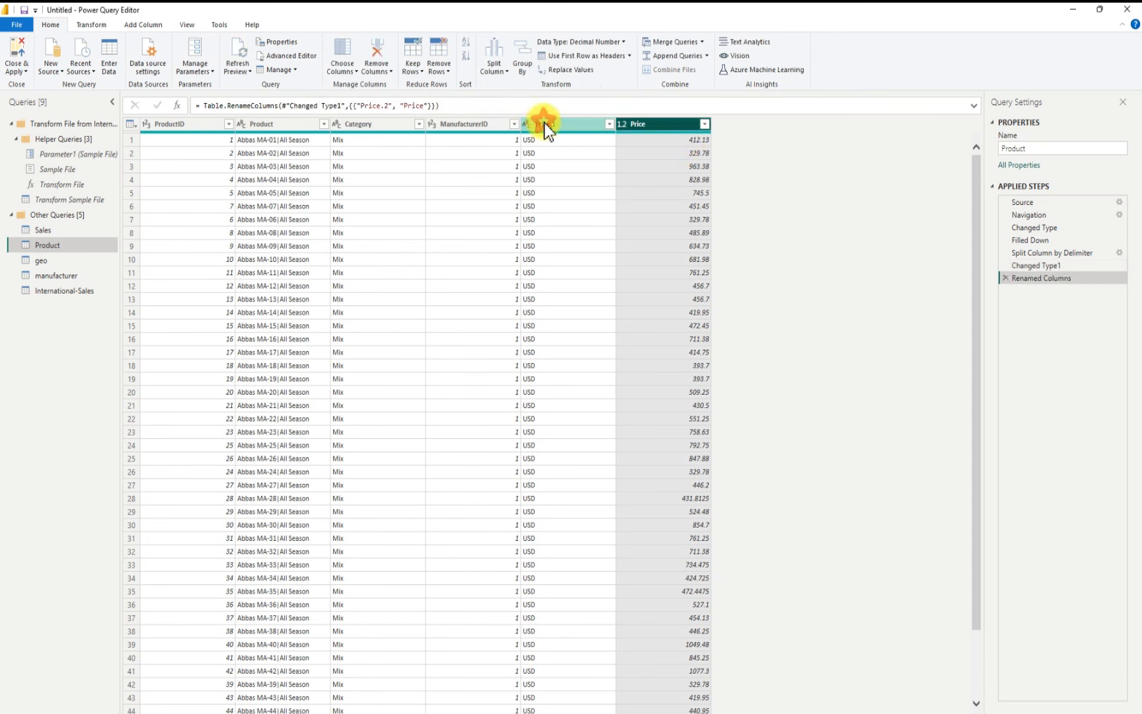
Step: Remove the Price.1 column holding the currency code
{"action": "left_click", "coordinate": [545, 125]}
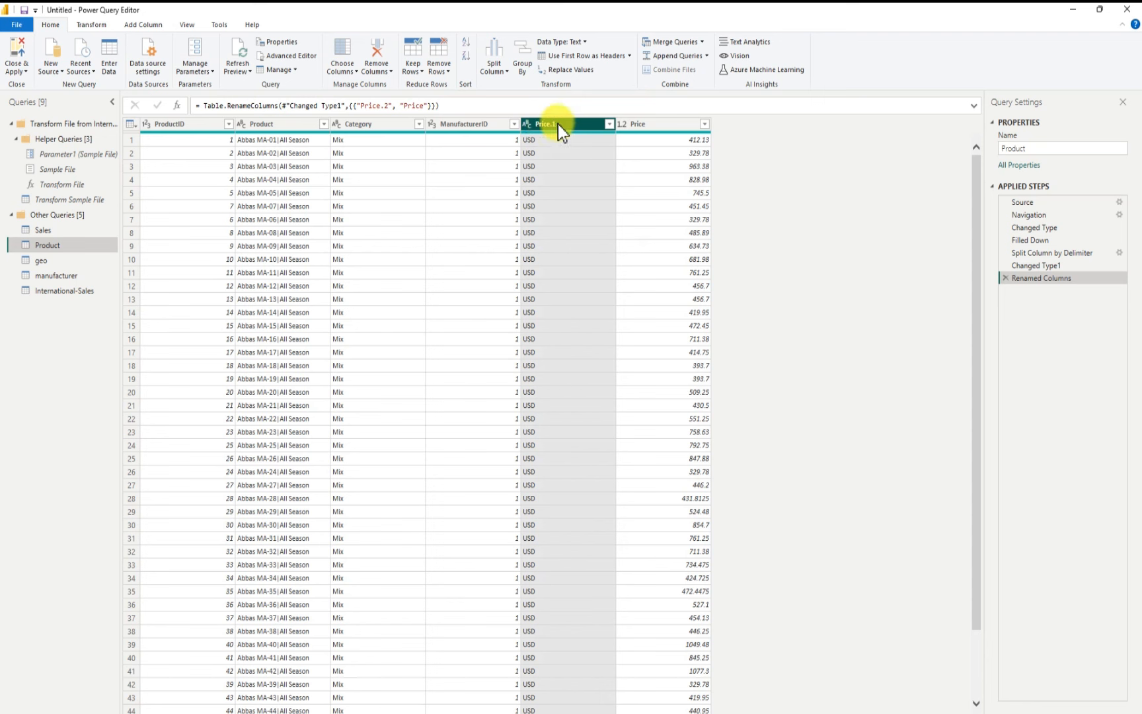
{"action": "right_click", "coordinate": [568, 123]}
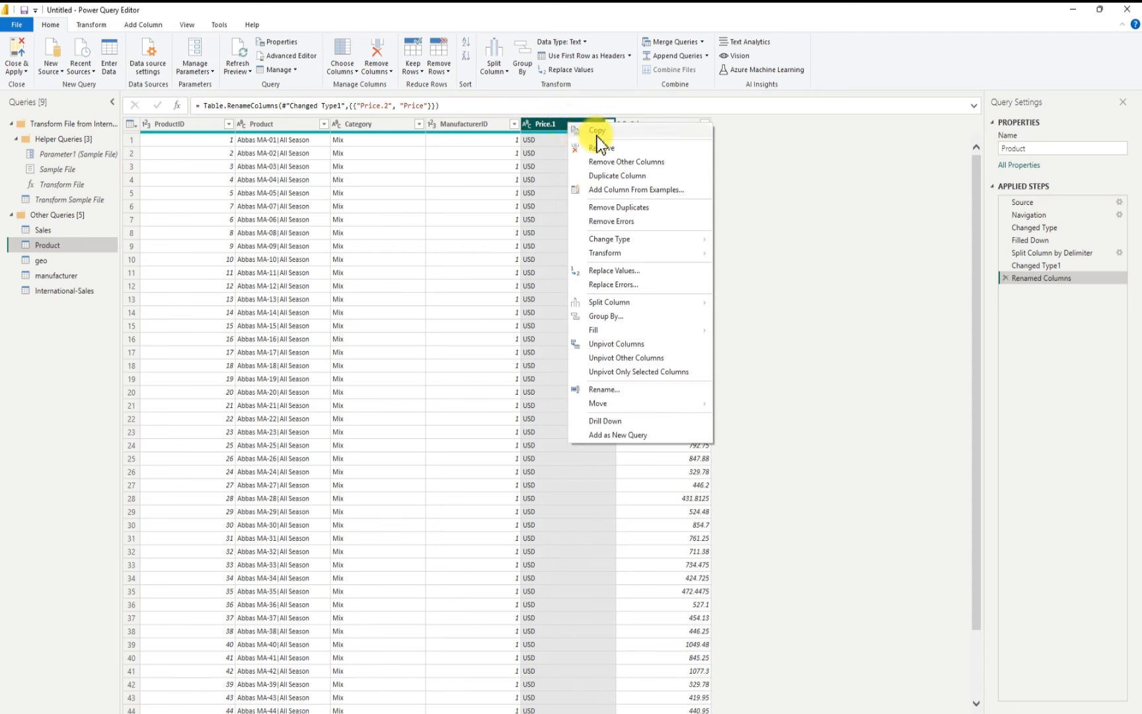
{"action": "left_click", "coordinate": [598, 149]}
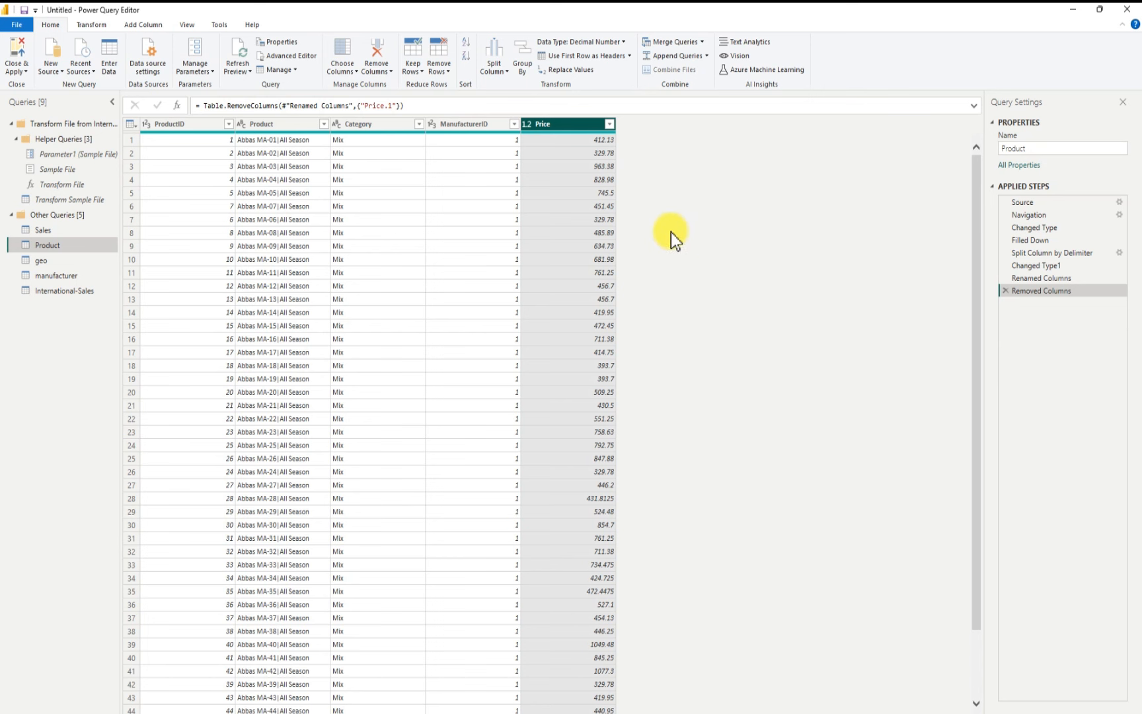
Step: Split the Product column by the | delimiter at each occurrence
{"action": "left_click", "coordinate": [268, 122]}
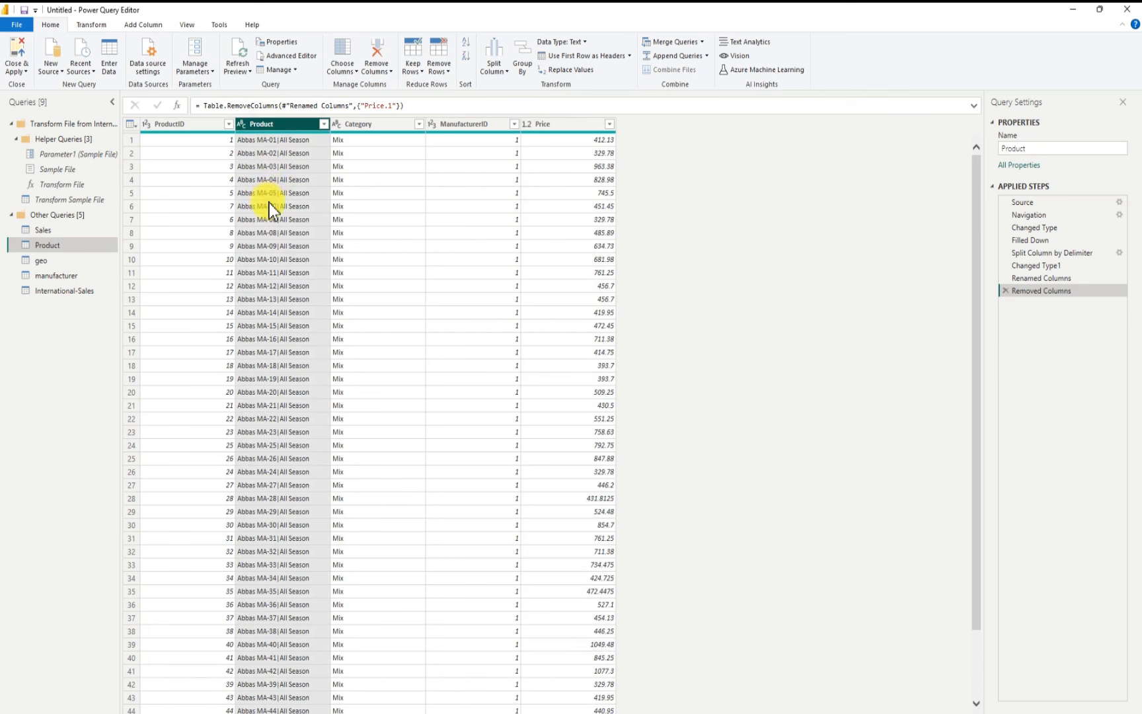
{"action": "right_click", "coordinate": [285, 126]}
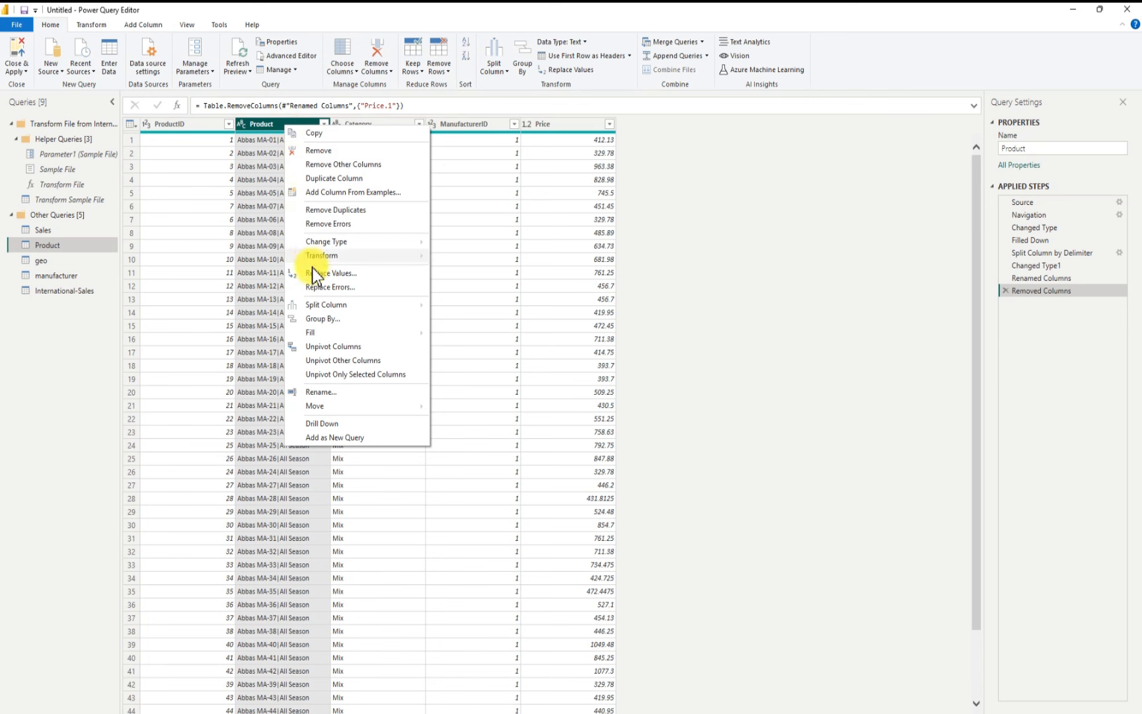
{"action": "mouse_move", "coordinate": [341, 308]}
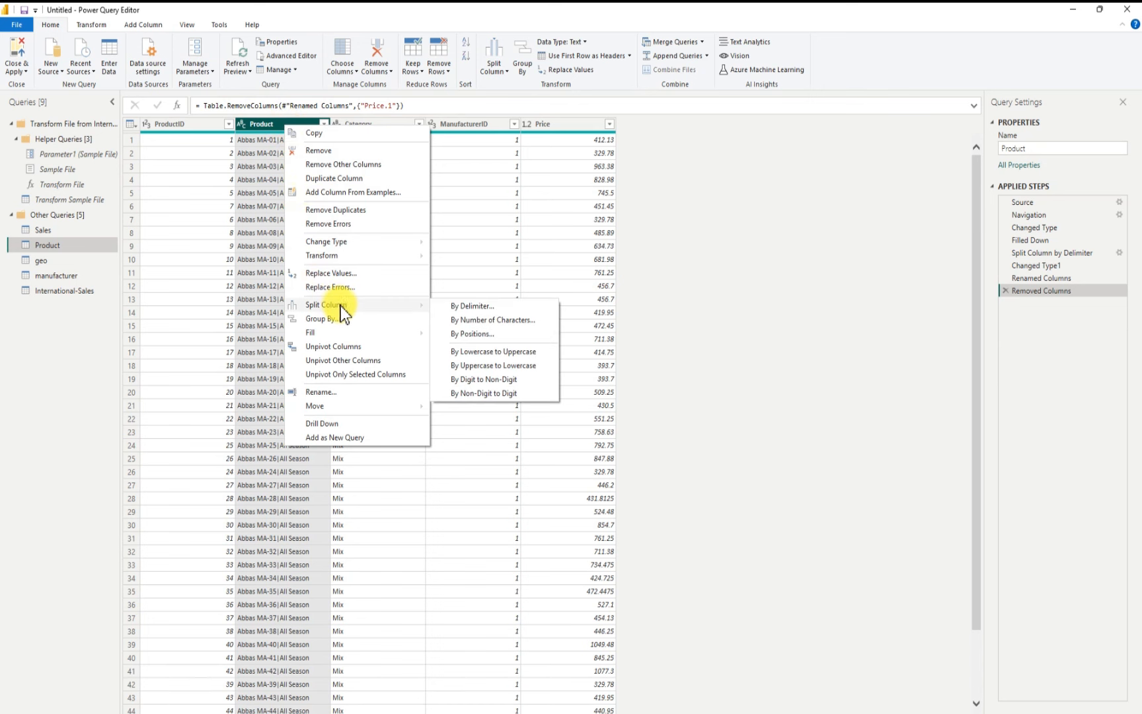
{"action": "left_click", "coordinate": [482, 306]}
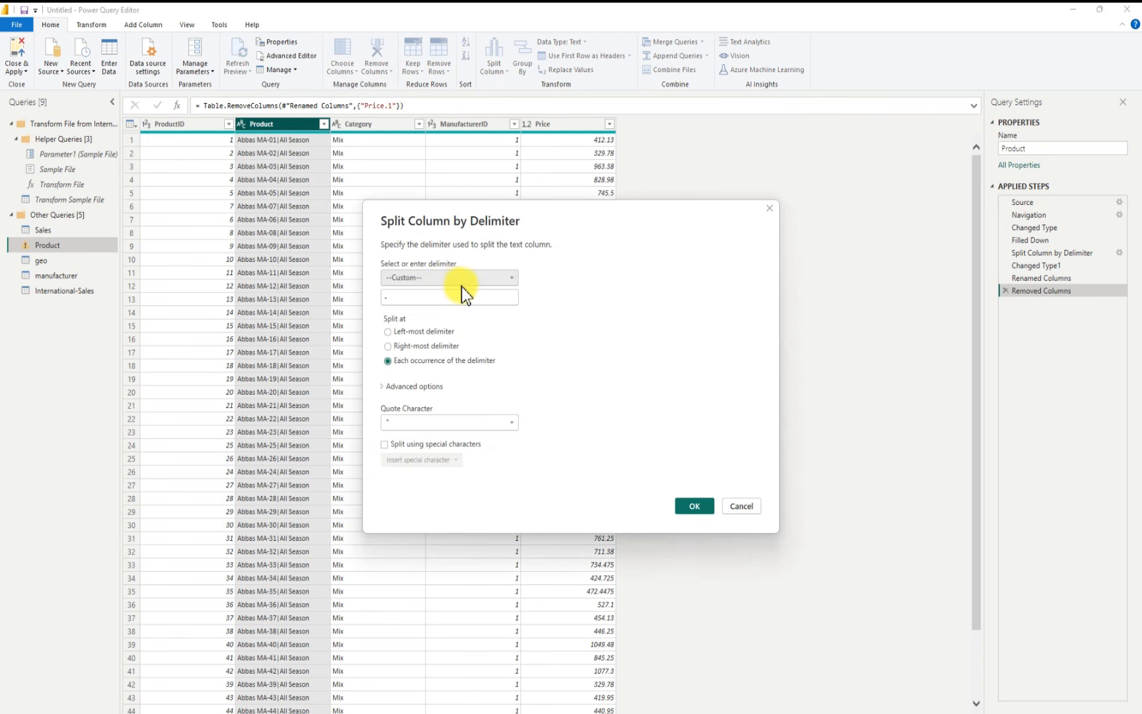
{"action": "left_click", "coordinate": [489, 295]}
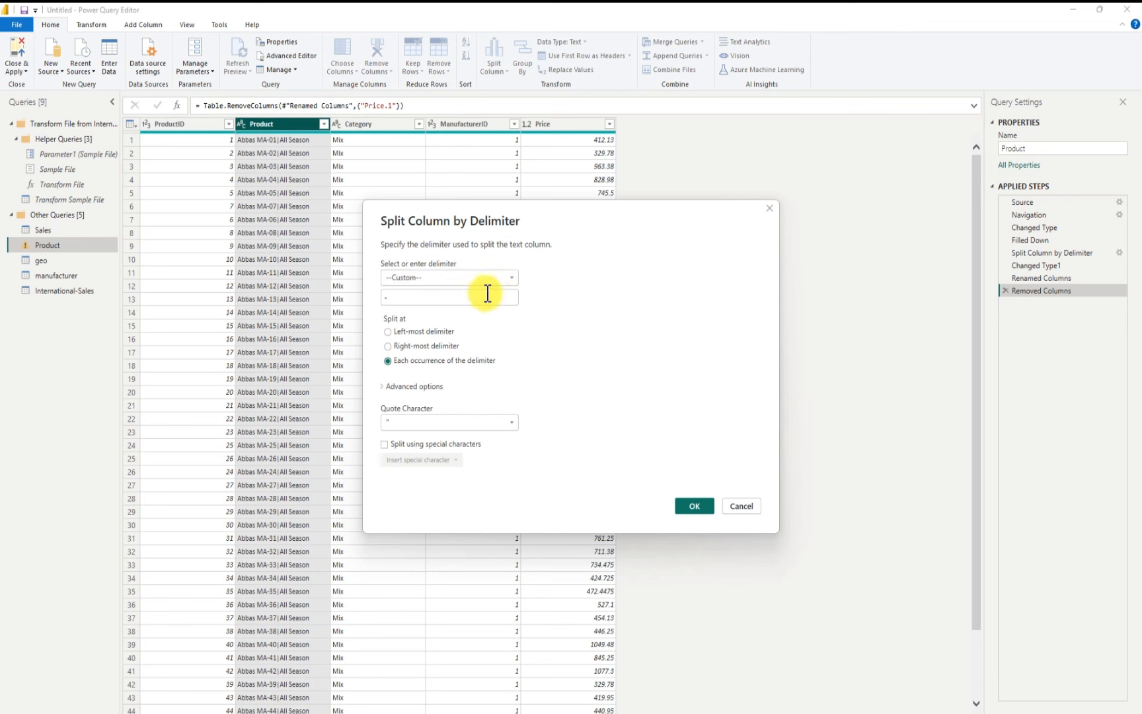
{"action": "key", "text": "BackSpace"}
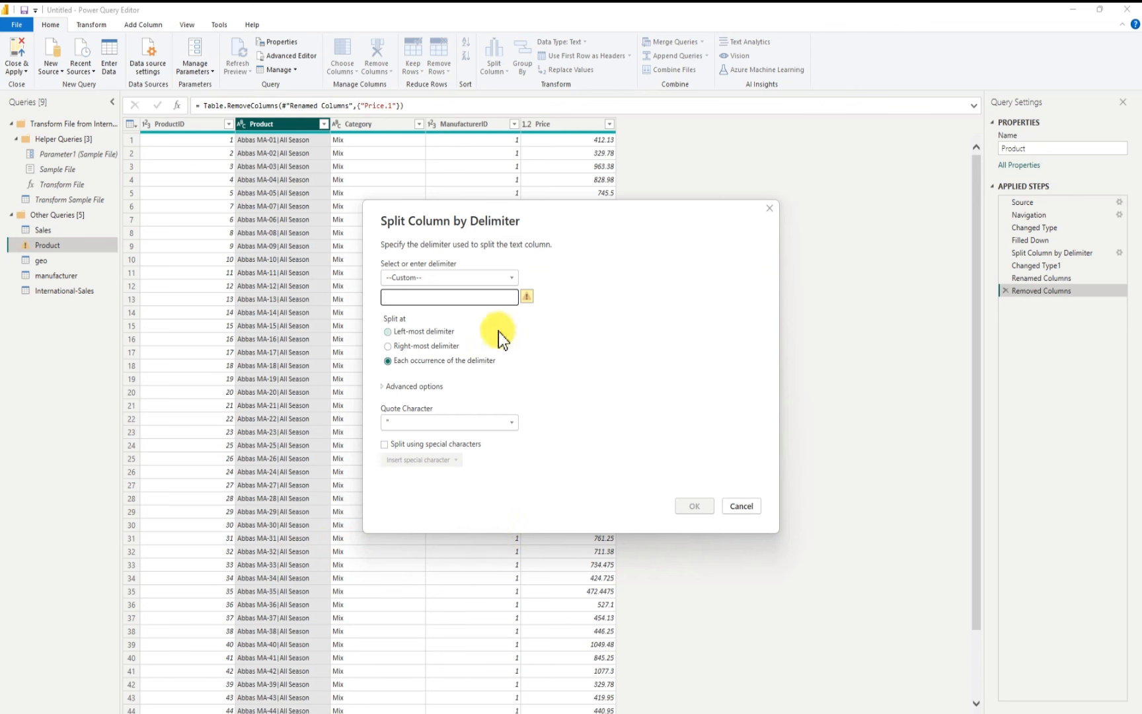
{"action": "left_click", "coordinate": [397, 299]}
{"action": "type", "text": "|"}
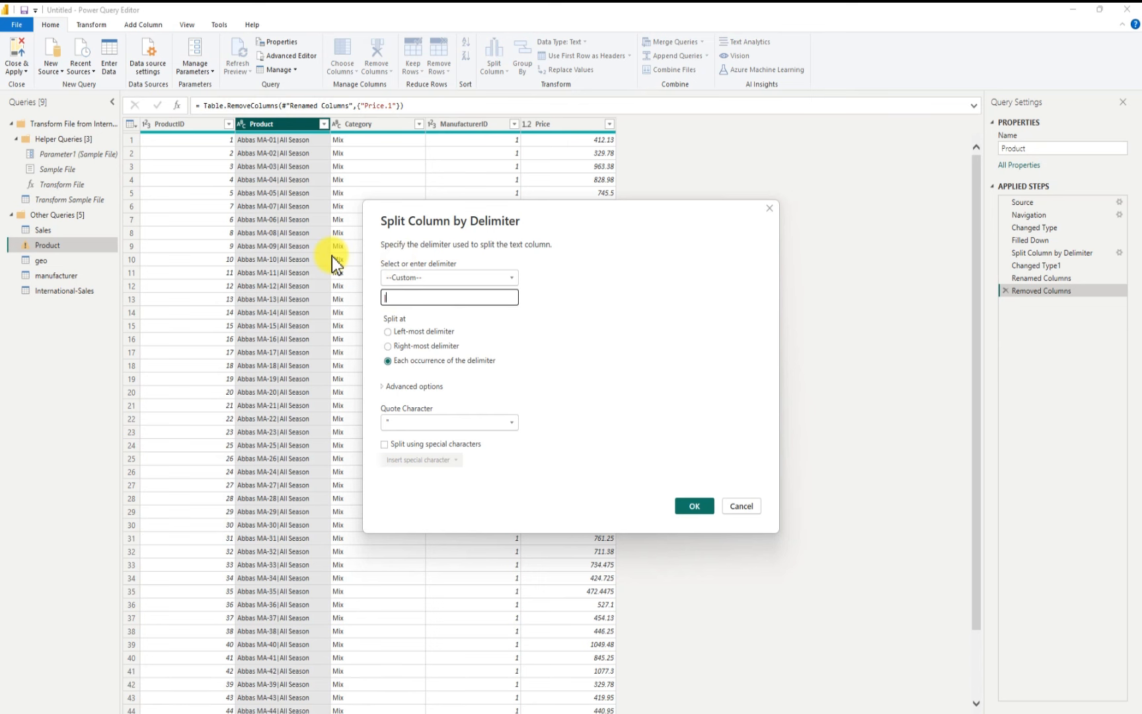
{"action": "left_click", "coordinate": [693, 507]}
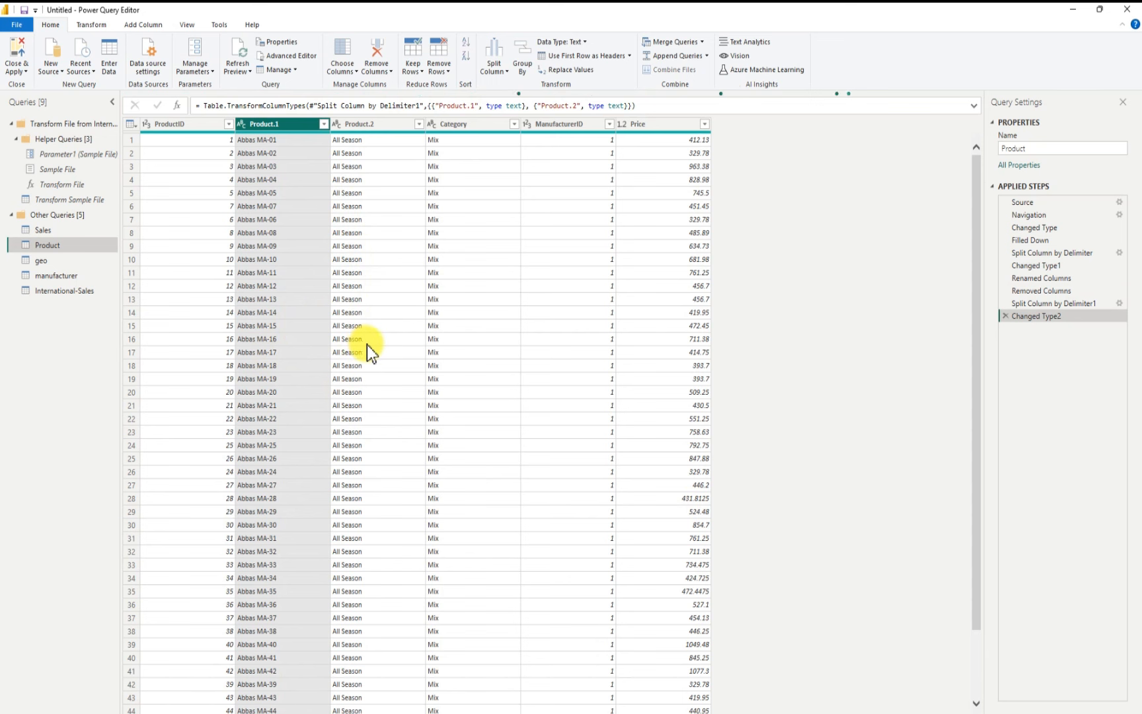
Step: Rename the Product.2 column to Segment
{"action": "scroll", "coordinate": [268, 332], "scroll_direction": "down", "scroll_amount": 5}
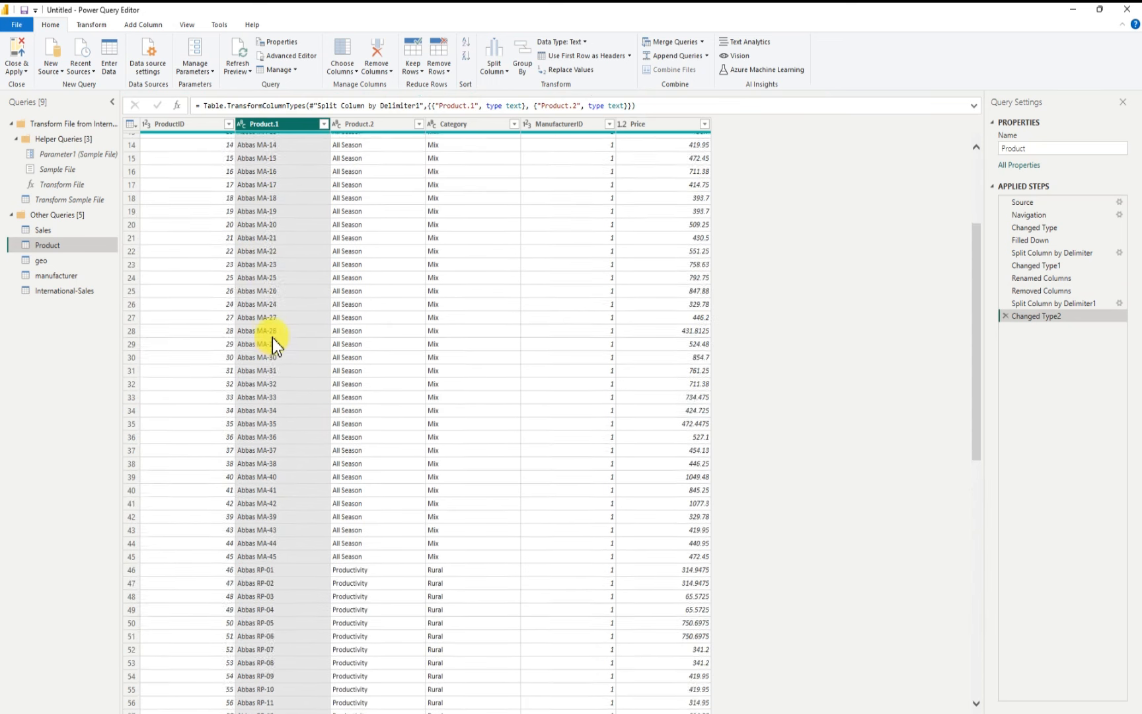
{"action": "scroll", "coordinate": [273, 338], "scroll_direction": "down", "scroll_amount": 5}
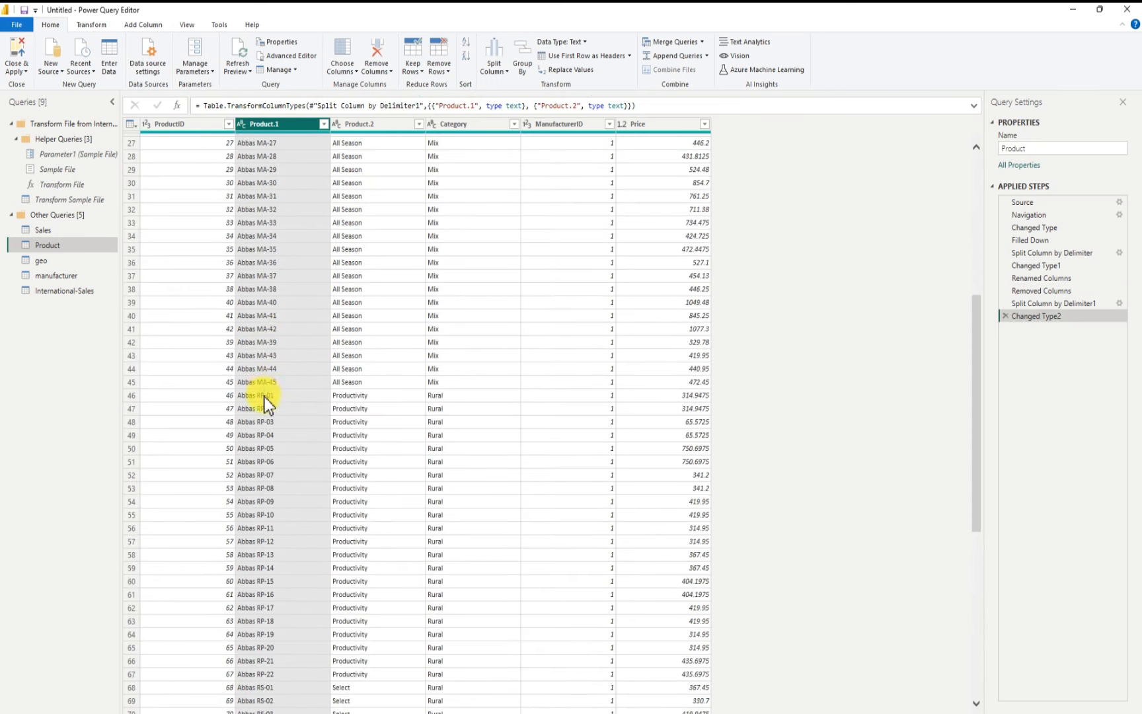
{"action": "scroll", "coordinate": [264, 396], "scroll_direction": "down", "scroll_amount": 6}
{"action": "scroll", "coordinate": [264, 397], "scroll_direction": "up", "scroll_amount": 9}
{"action": "scroll", "coordinate": [268, 392], "scroll_direction": "up", "scroll_amount": 7}
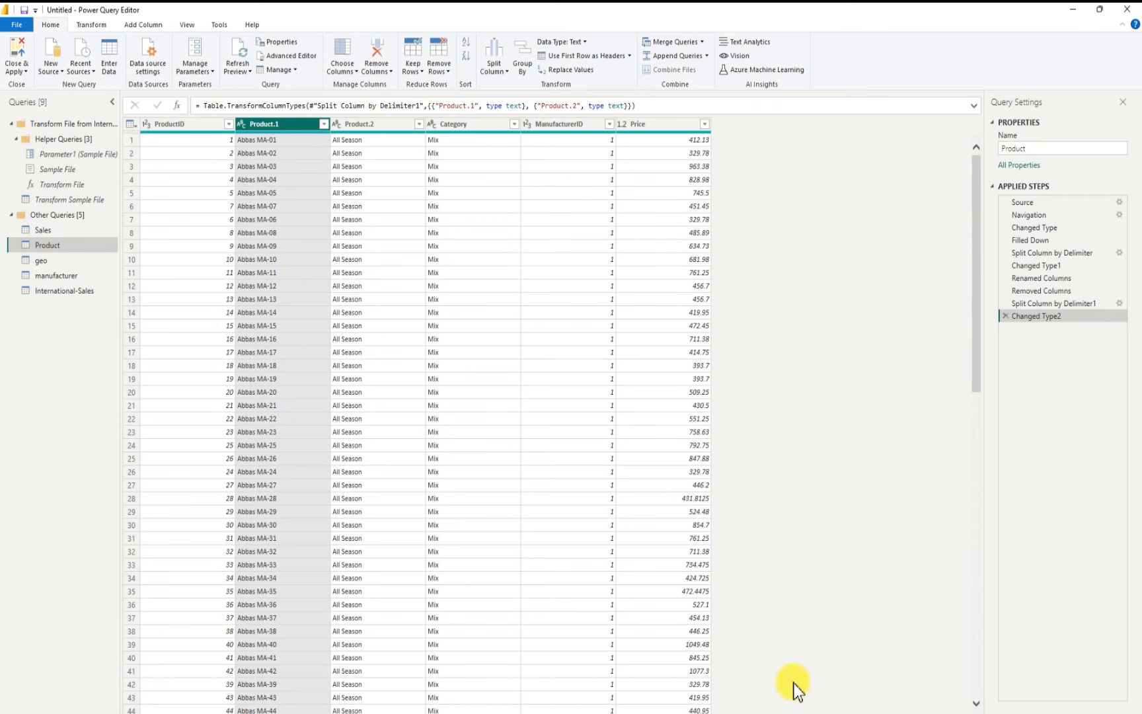
{"action": "scroll", "coordinate": [795, 688], "scroll_direction": "down", "scroll_amount": 20}
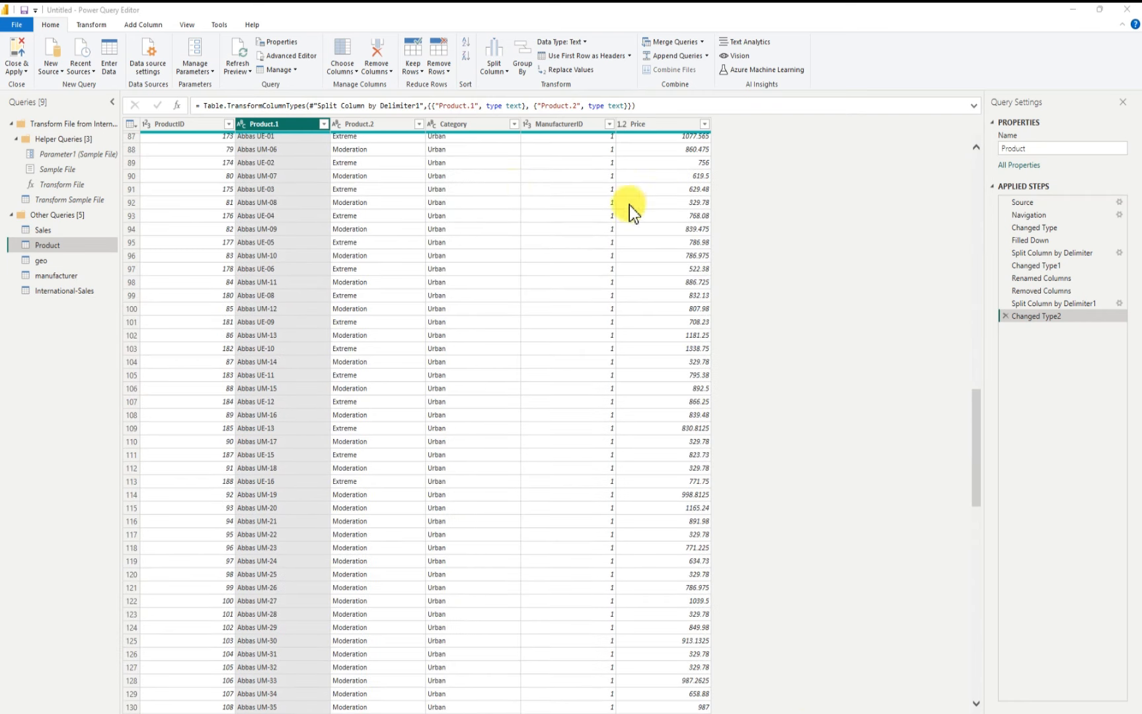
{"action": "double_click", "coordinate": [377, 125]}
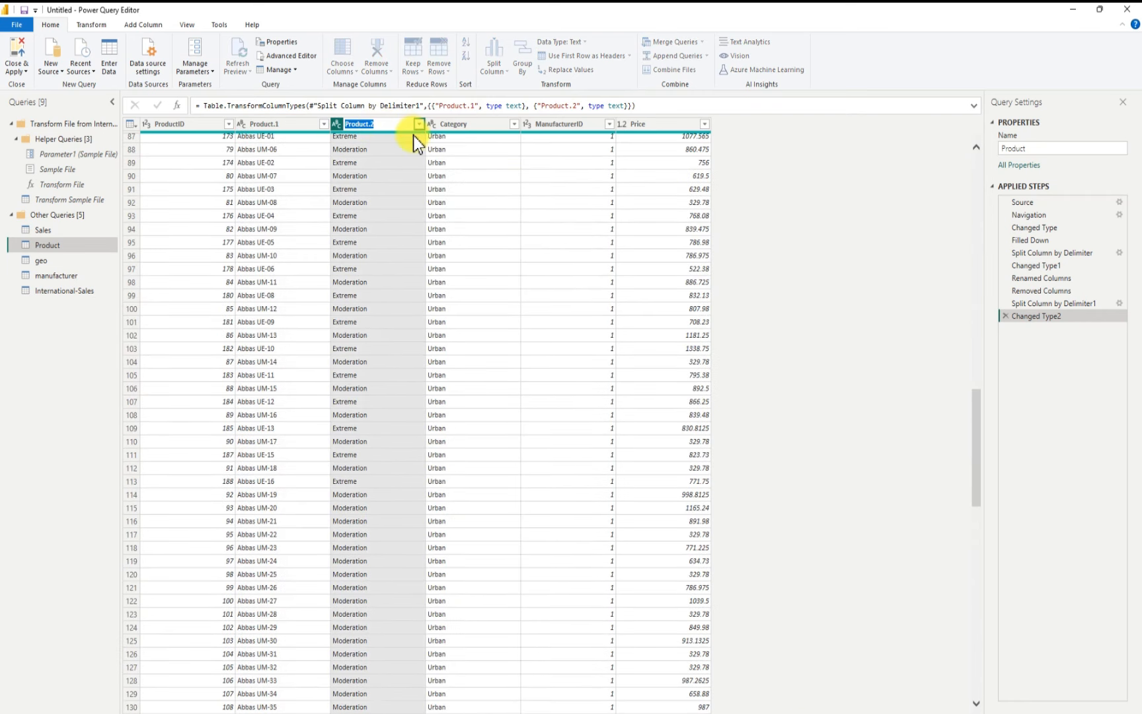
{"action": "type", "text": "Segment"}
{"action": "key", "text": "Return"}
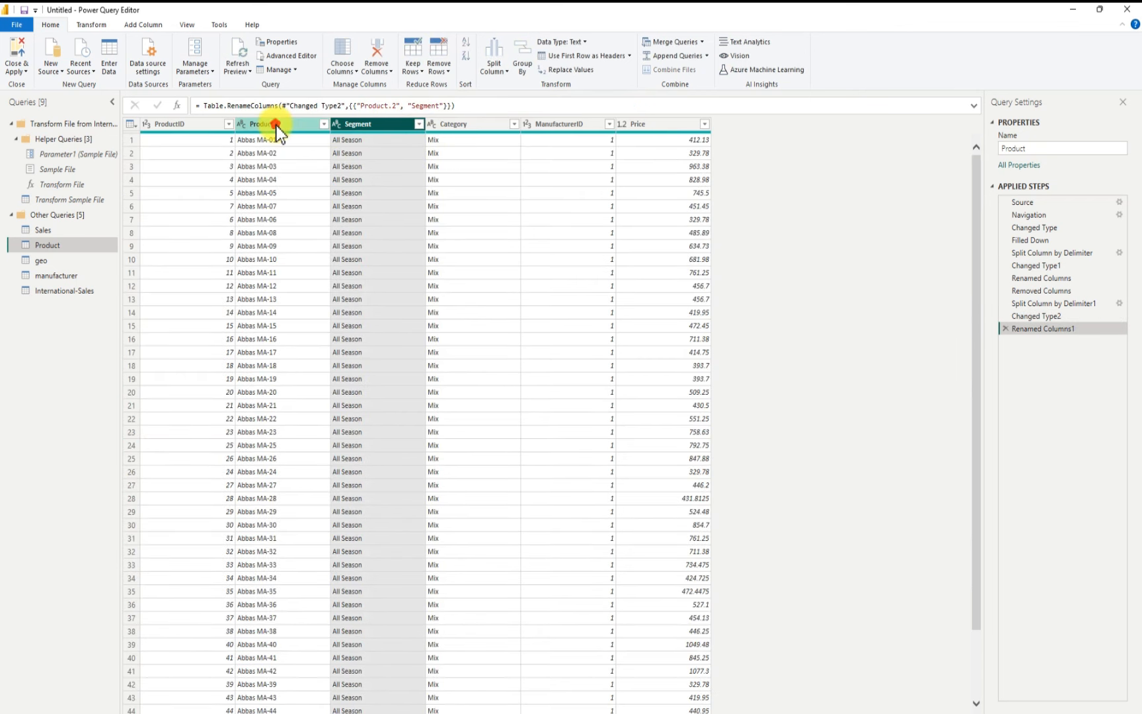
Step: Rename the Product.1 column to Product
{"action": "left_click", "coordinate": [274, 125]}
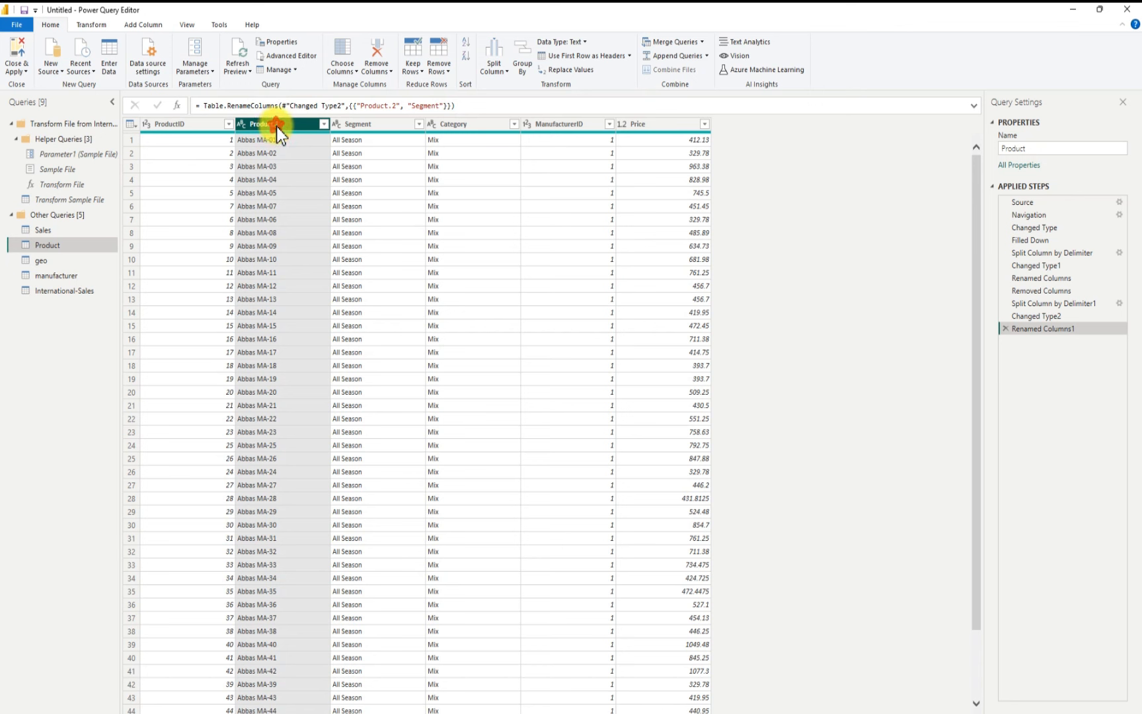
{"action": "double_click", "coordinate": [276, 126]}
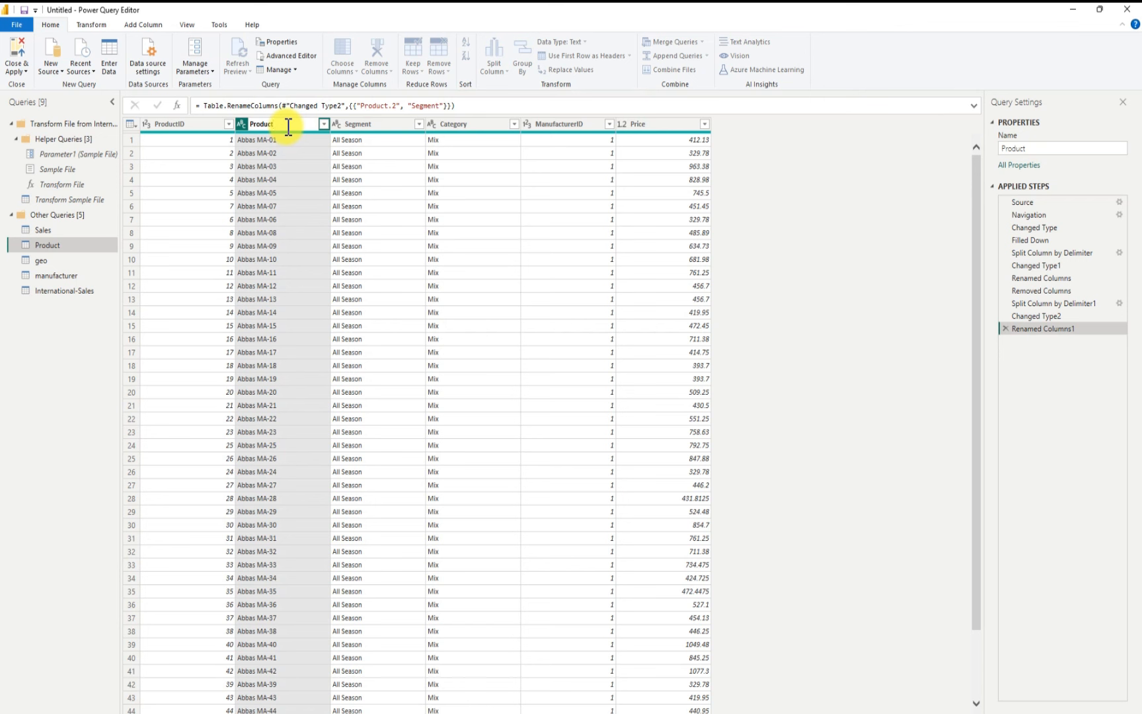
{"action": "key", "text": "Return"}
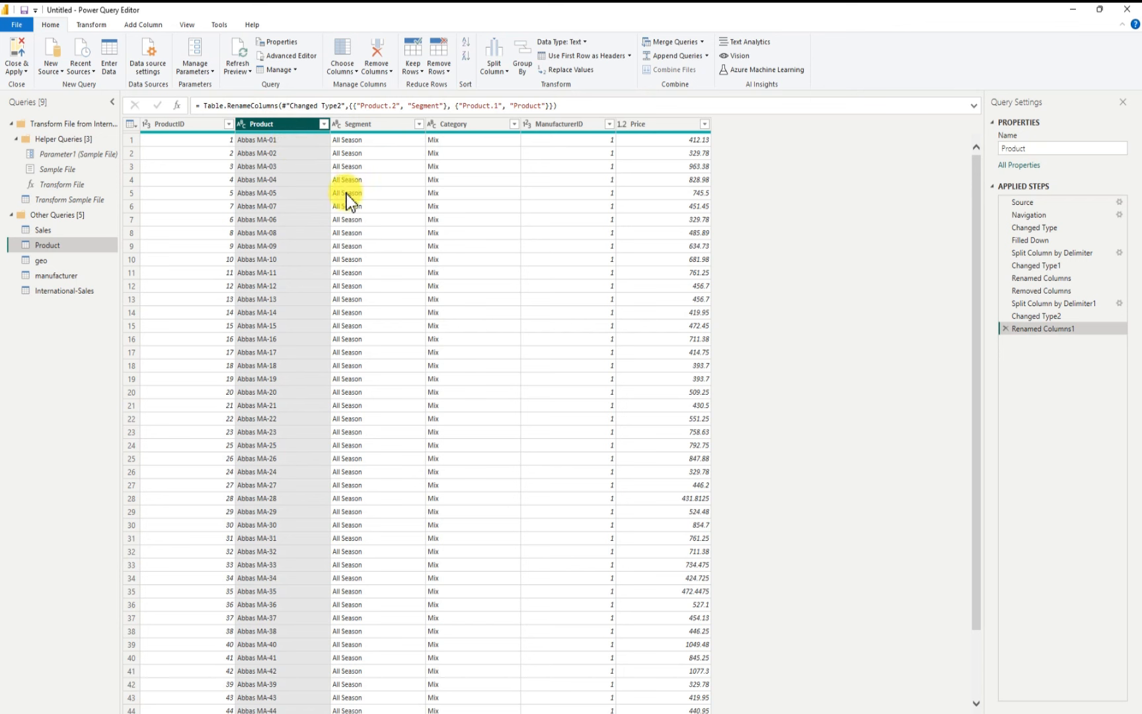
Step: Rename the geo query to Geography
{"action": "left_click", "coordinate": [58, 262]}
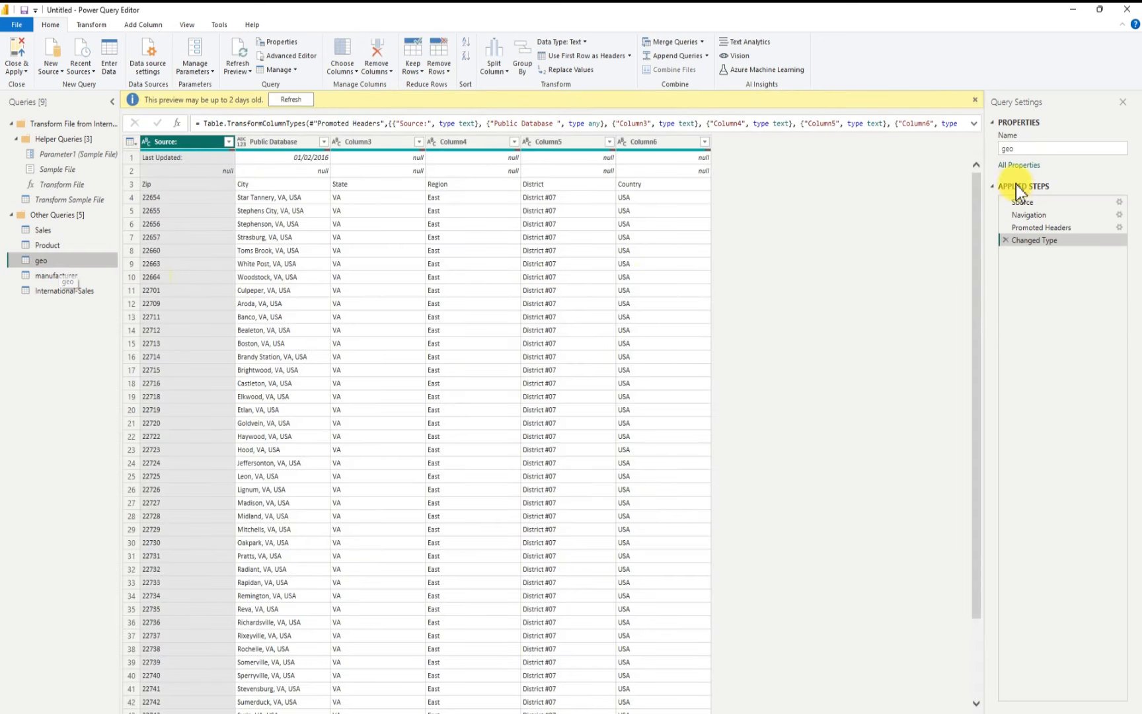
{"action": "double_click", "coordinate": [1016, 148]}
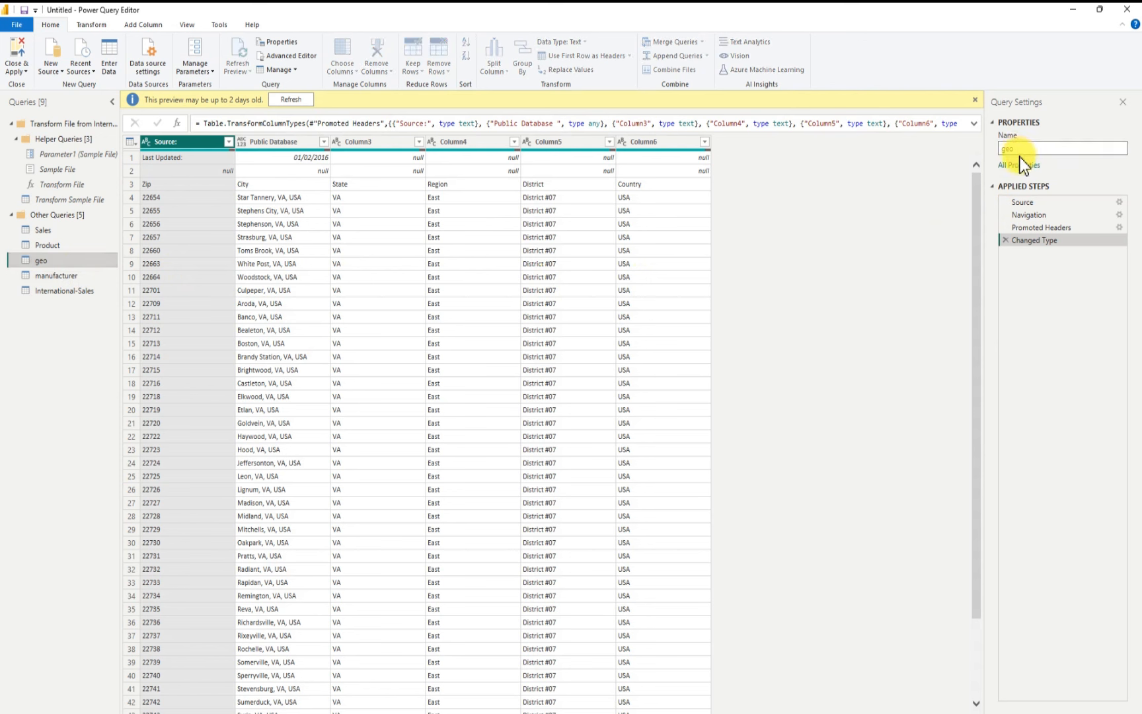
{"action": "key", "text": "BackSpace"}
{"action": "key", "text": "BackSpace"}
{"action": "type", "text": "Geography"}
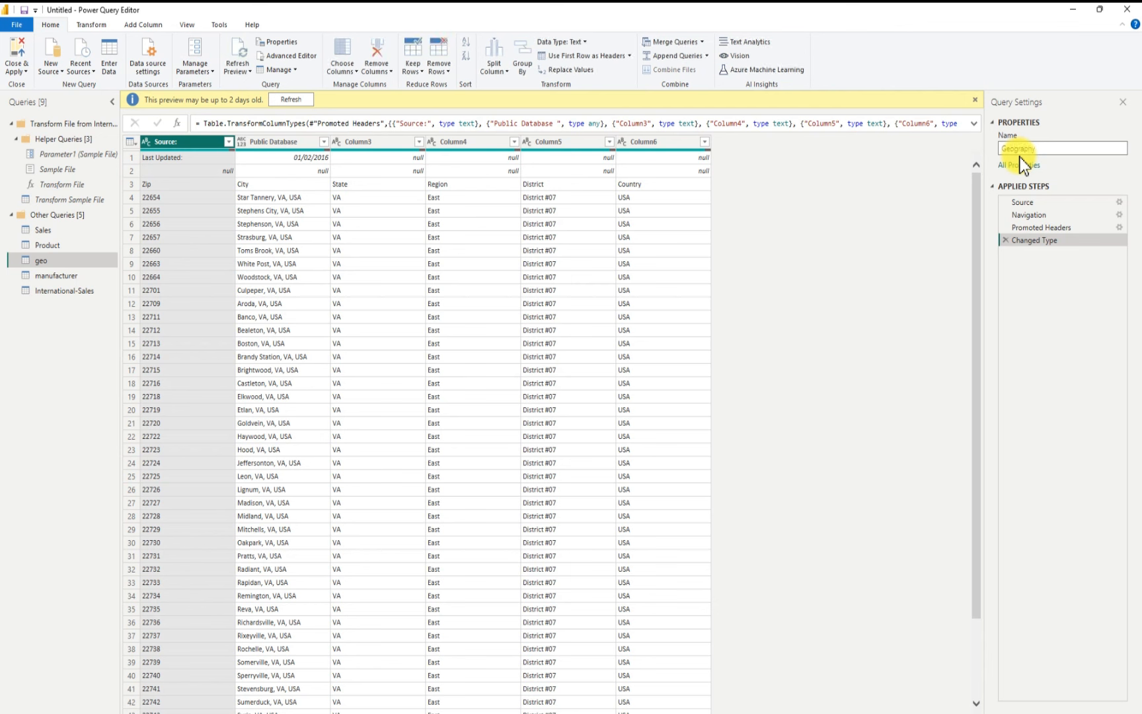
{"action": "key", "text": "Return"}
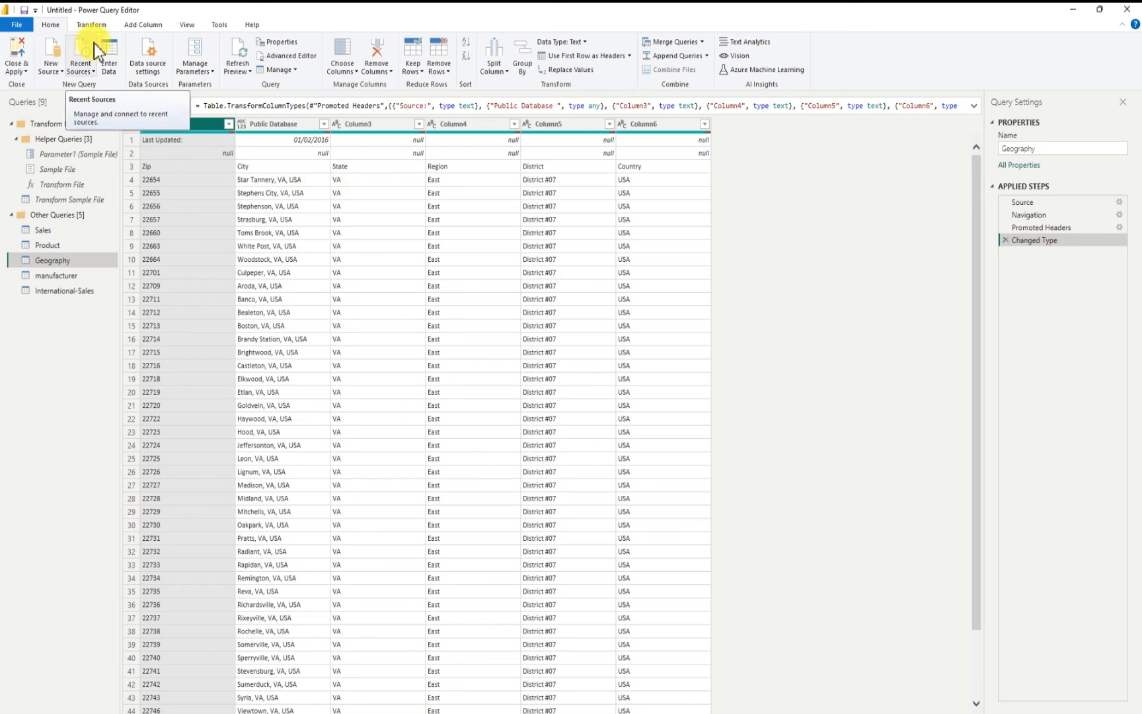
{"action": "left_click", "coordinate": [438, 55]}
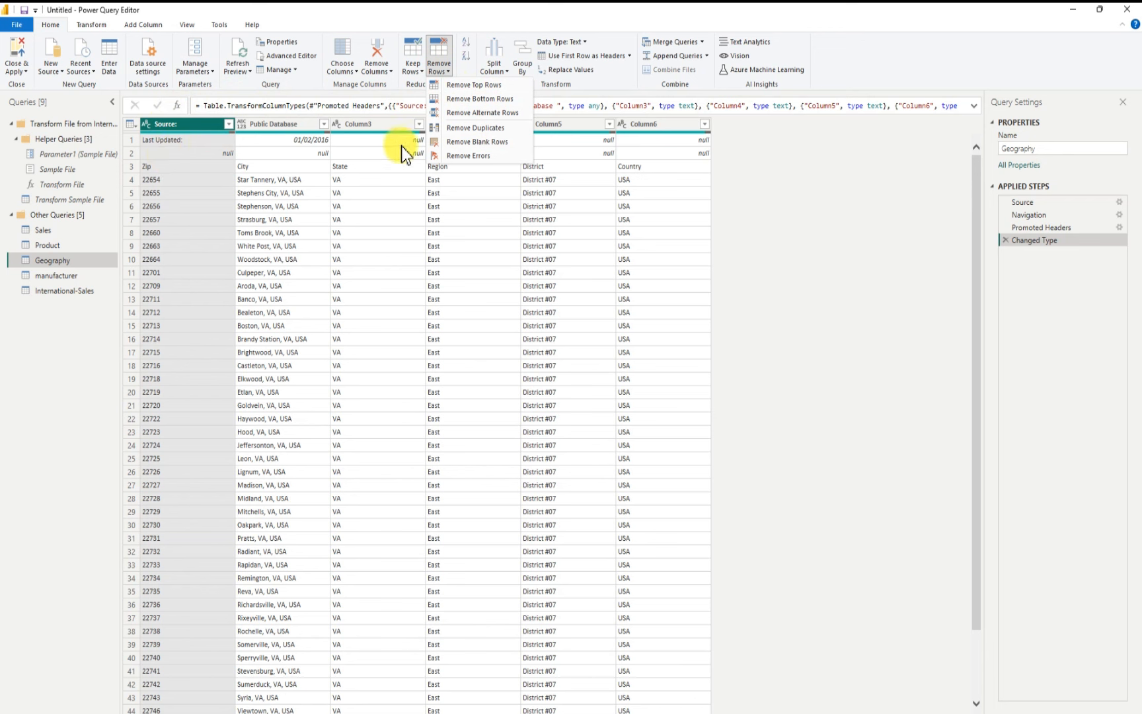
{"action": "left_click", "coordinate": [465, 87]}
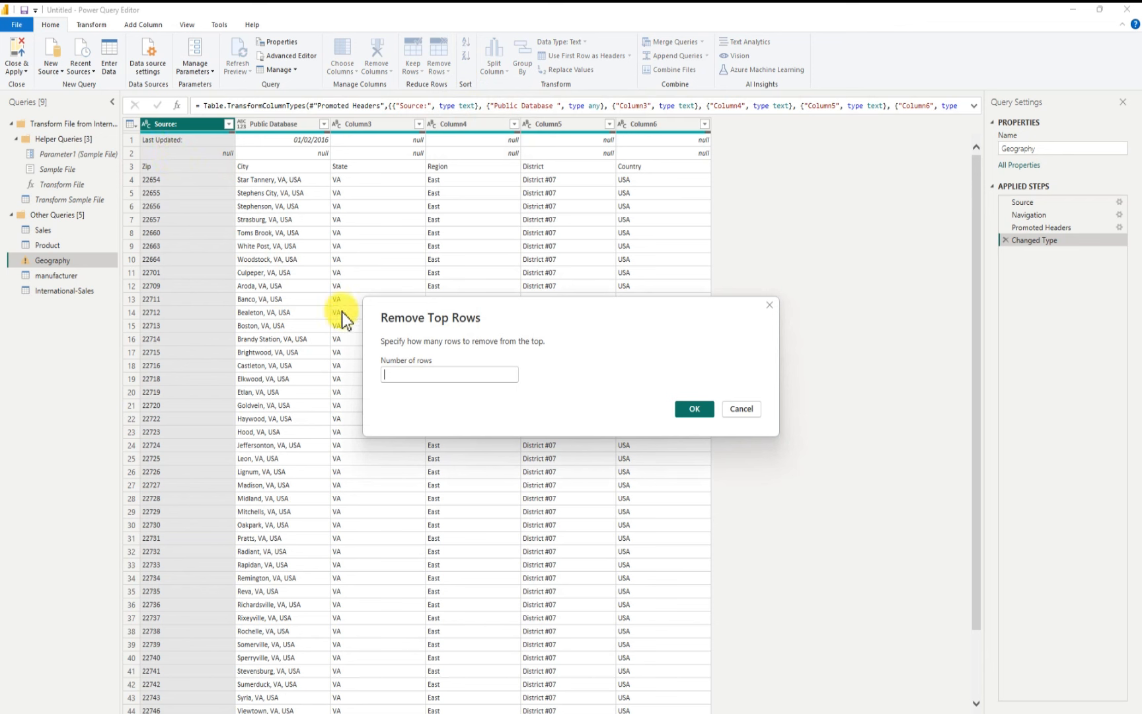
{"action": "left_click", "coordinate": [417, 375]}
{"action": "left_click", "coordinate": [742, 408]}
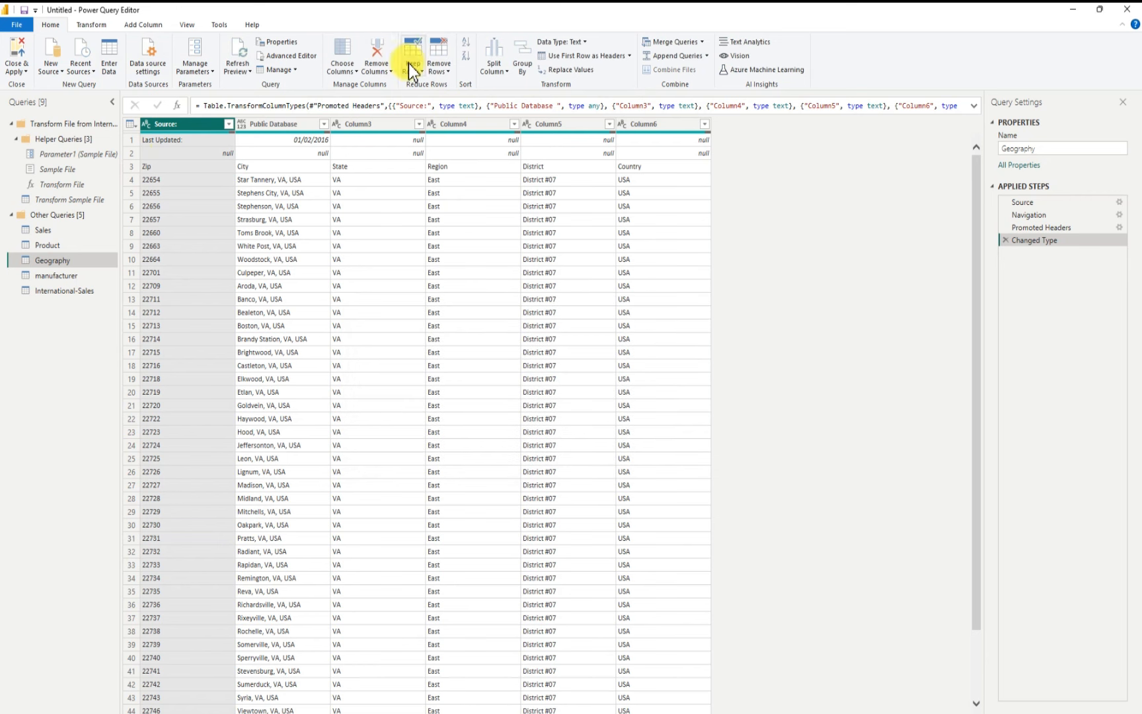
Step: Remove the top 2 rows from the Geography table
{"action": "left_click", "coordinate": [441, 58]}
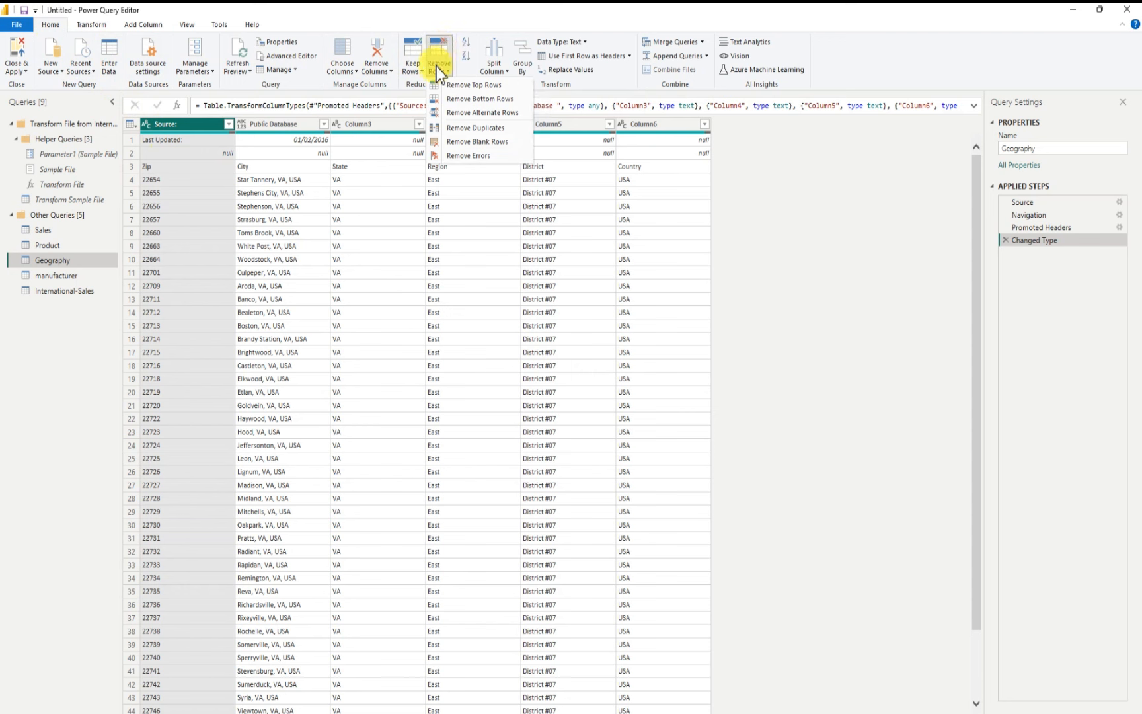
{"action": "left_click", "coordinate": [480, 88]}
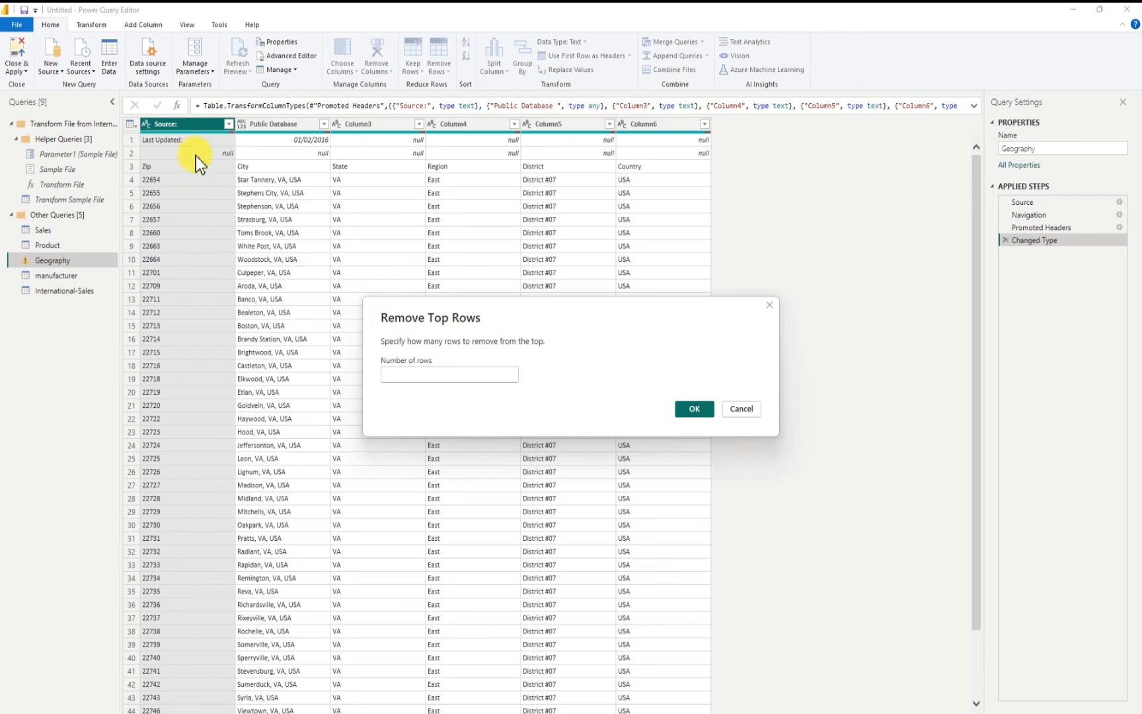
{"action": "left_click", "coordinate": [392, 374]}
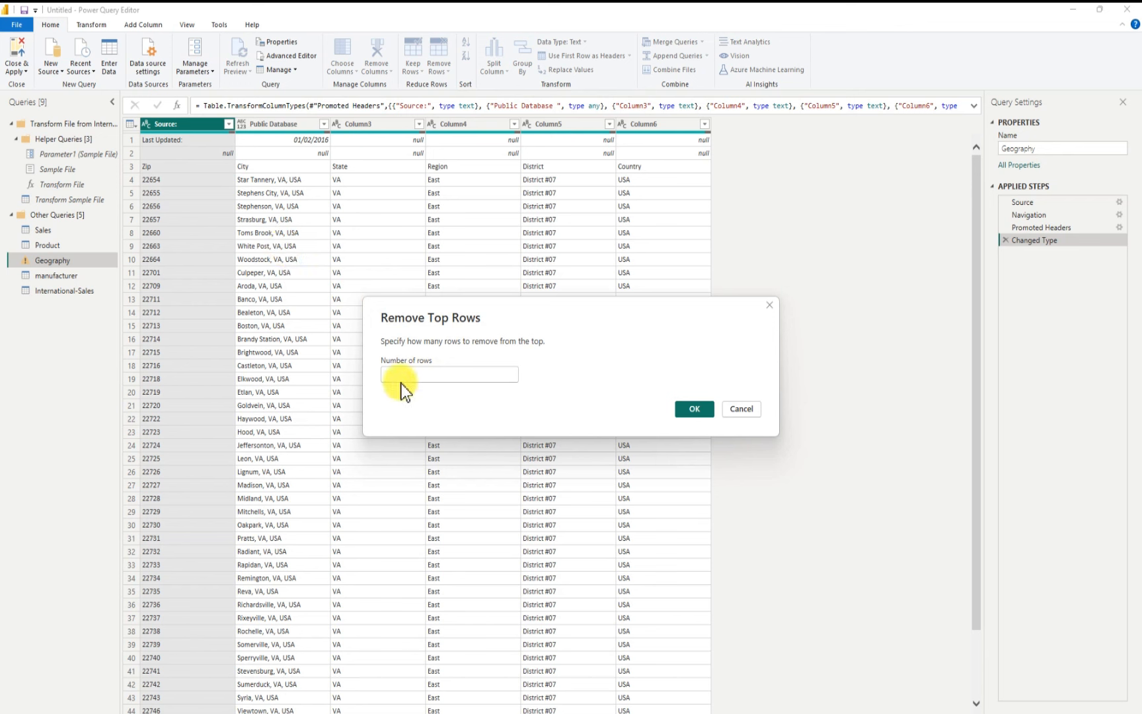
{"action": "type", "text": "2"}
{"action": "left_click", "coordinate": [692, 410]}
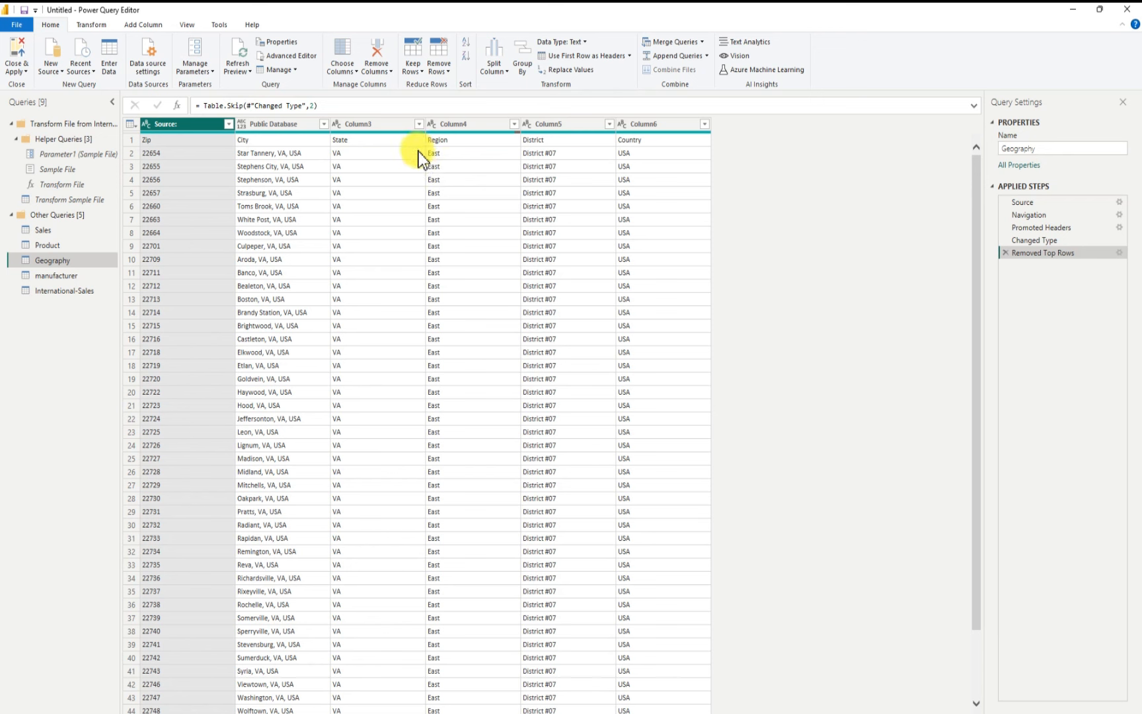
Step: Promote the first row to headers and change the Zip column type to Text, replacing the current conversion
{"action": "left_click", "coordinate": [594, 57]}
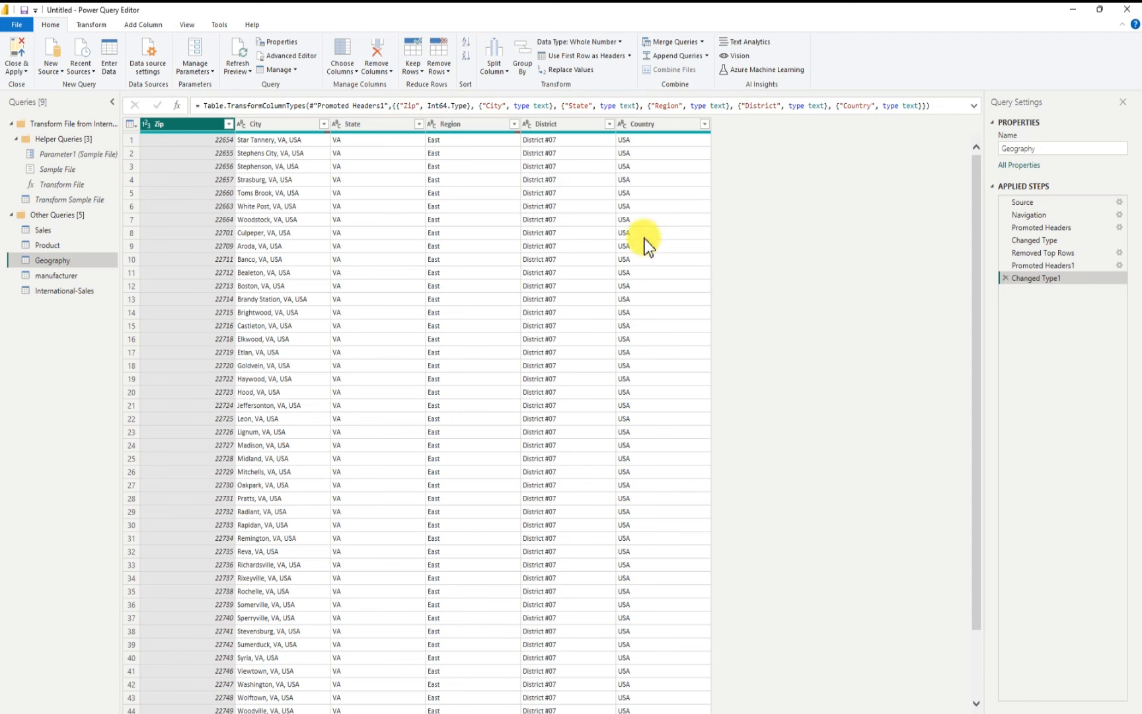
{"action": "left_click", "coordinate": [148, 127]}
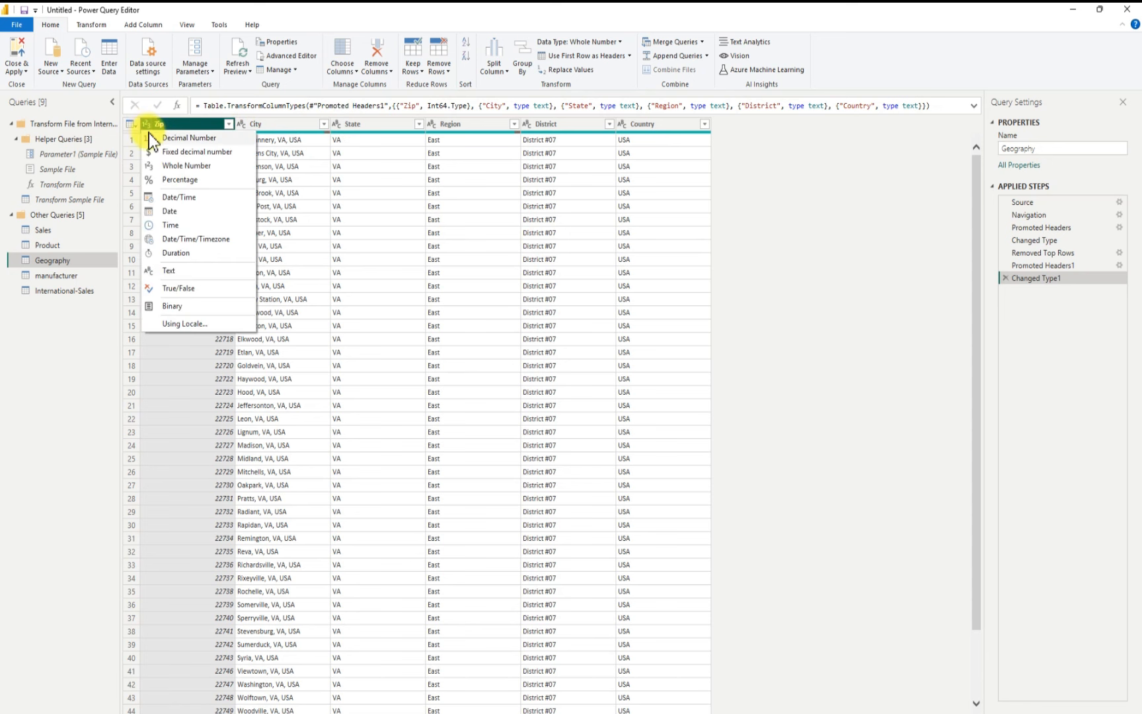
{"action": "left_click", "coordinate": [172, 273]}
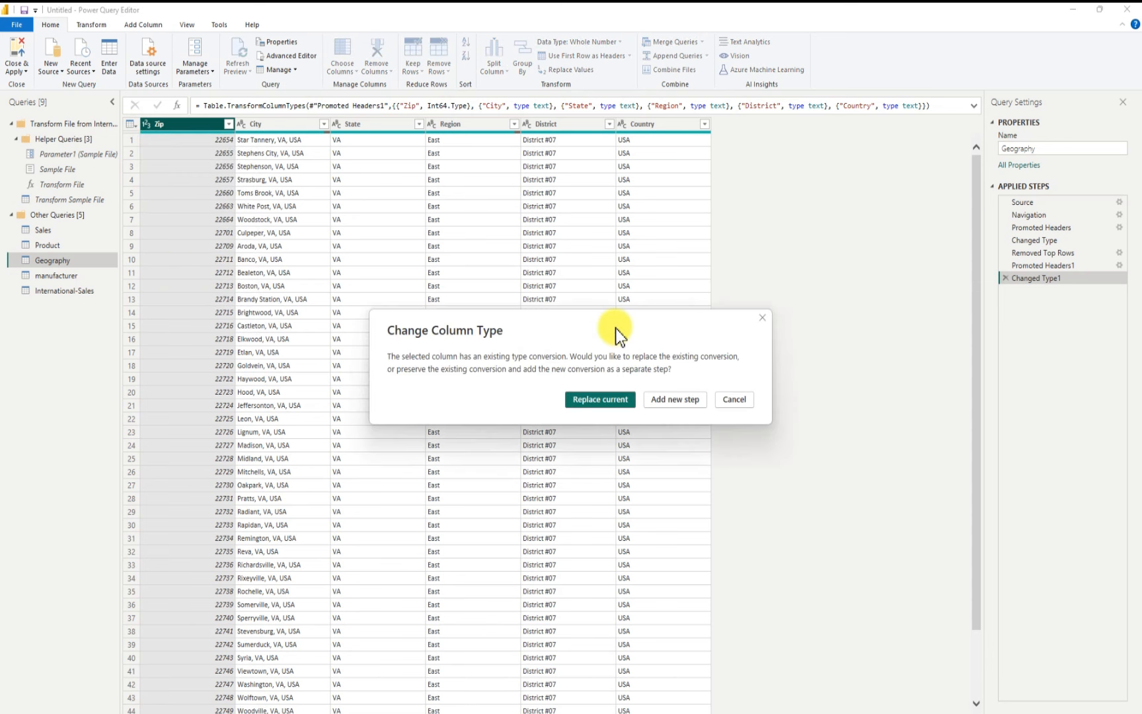
{"action": "left_click", "coordinate": [612, 402]}
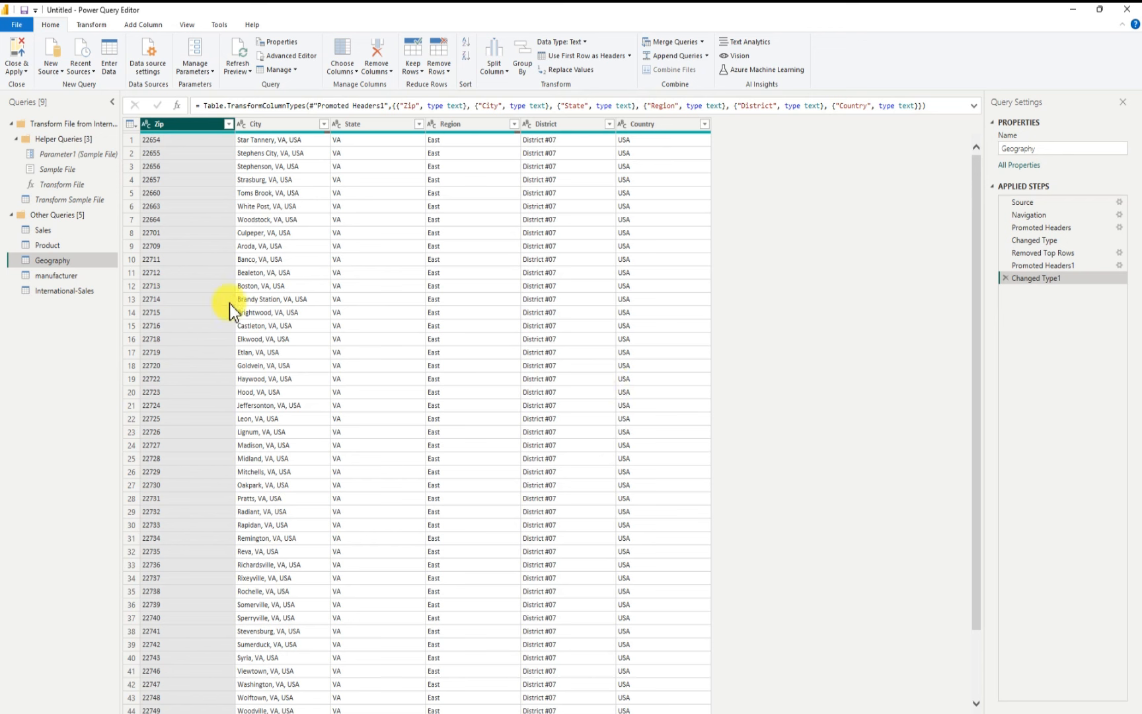
Step: Rename the manufacturer query to Manufacturer
{"action": "left_click", "coordinate": [69, 278]}
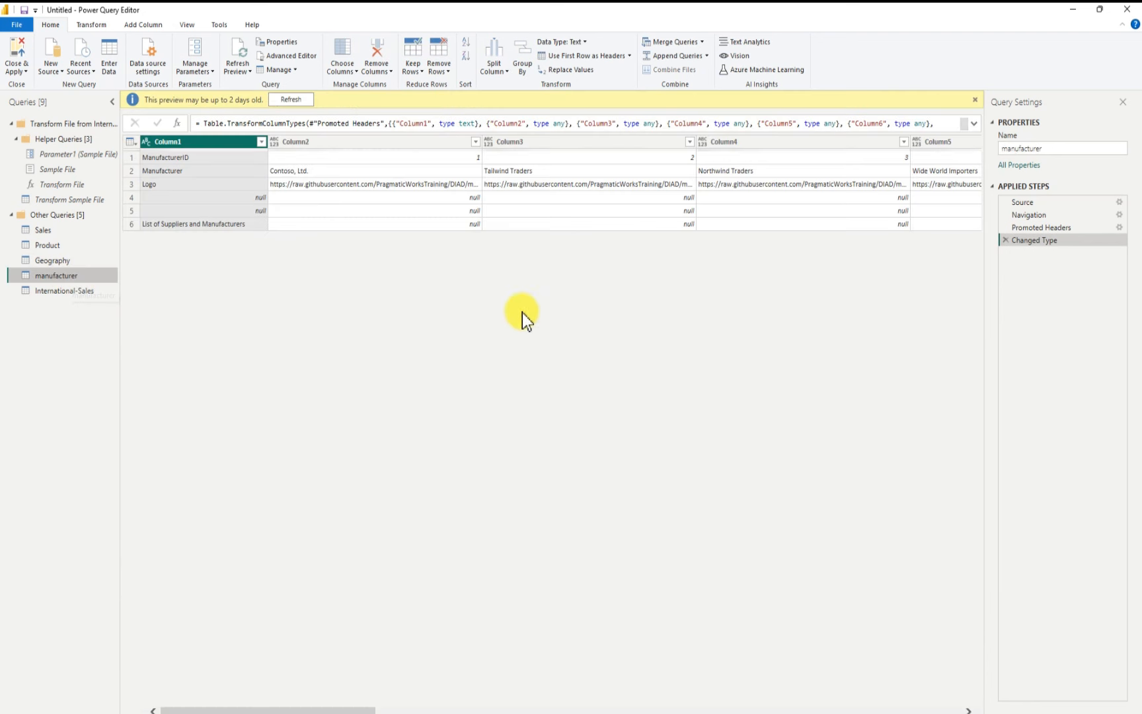
{"action": "left_click", "coordinate": [1012, 152]}
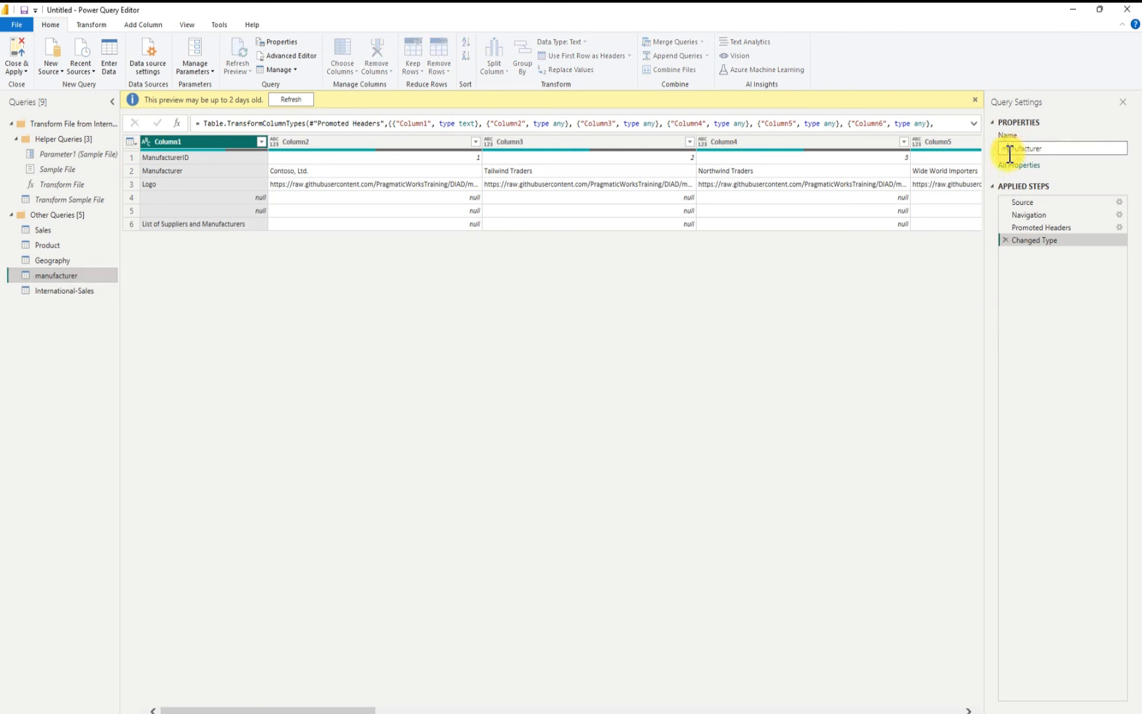
{"action": "key", "text": "BackSpace"}
{"action": "type", "text": "M"}
{"action": "key", "text": "Return"}
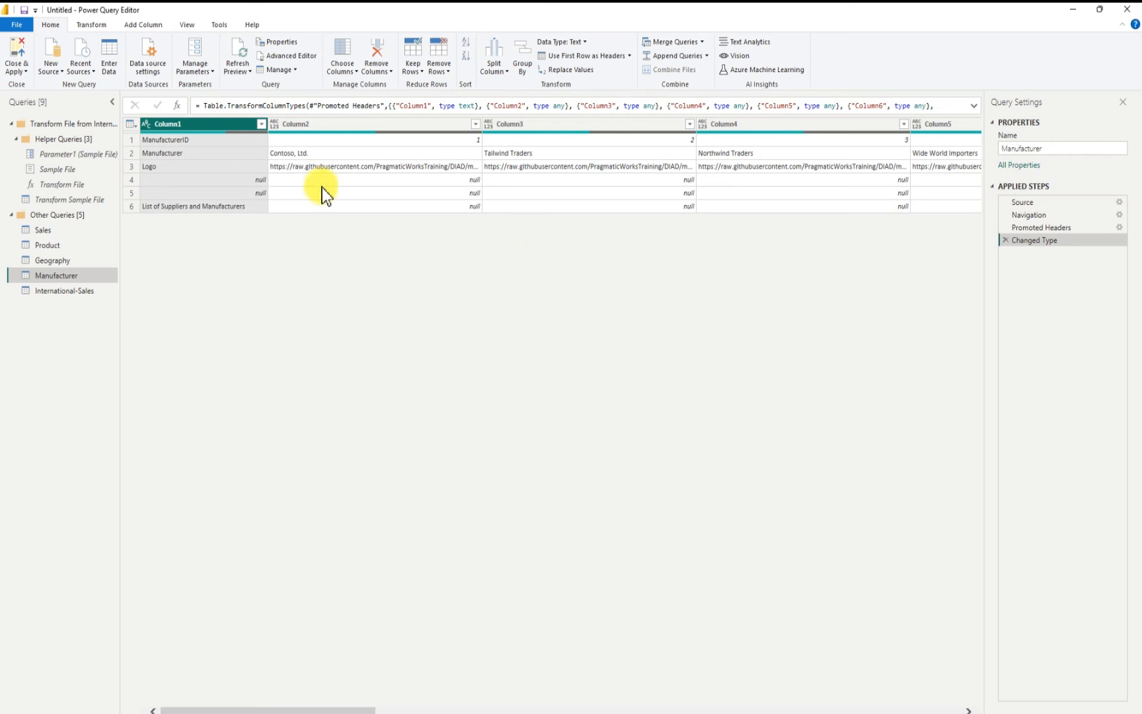
Step: Transpose the Manufacturer table so manufacturers become rows
{"action": "left_click", "coordinate": [95, 26]}
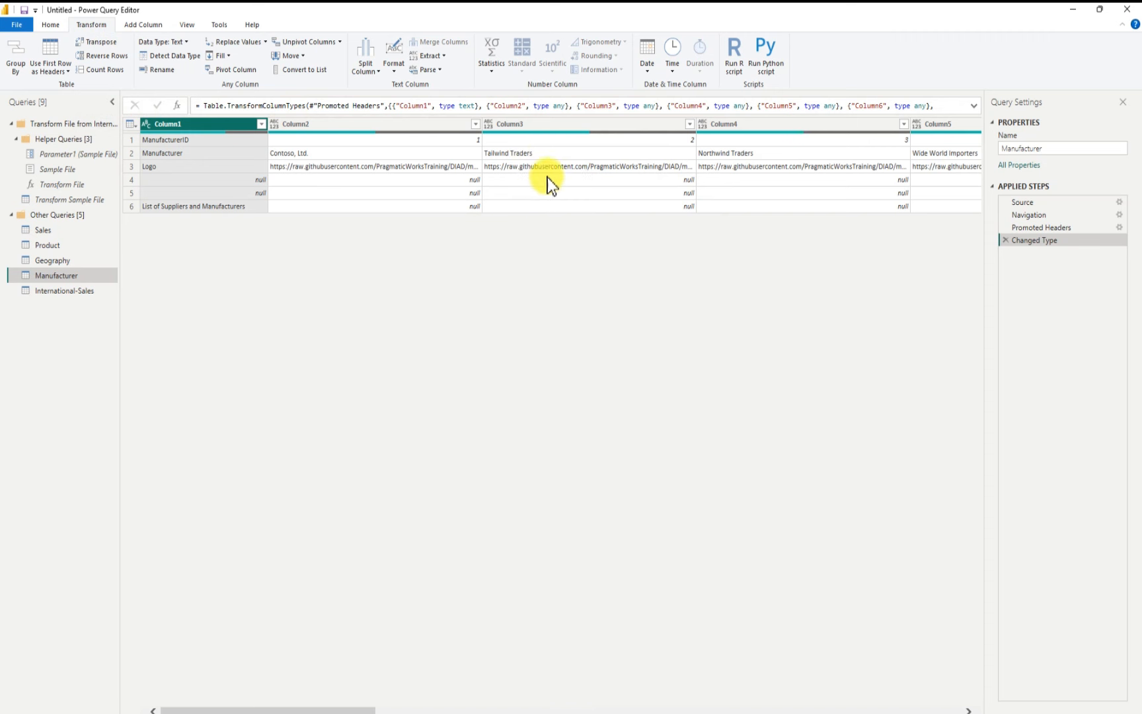
{"action": "left_click", "coordinate": [101, 43]}
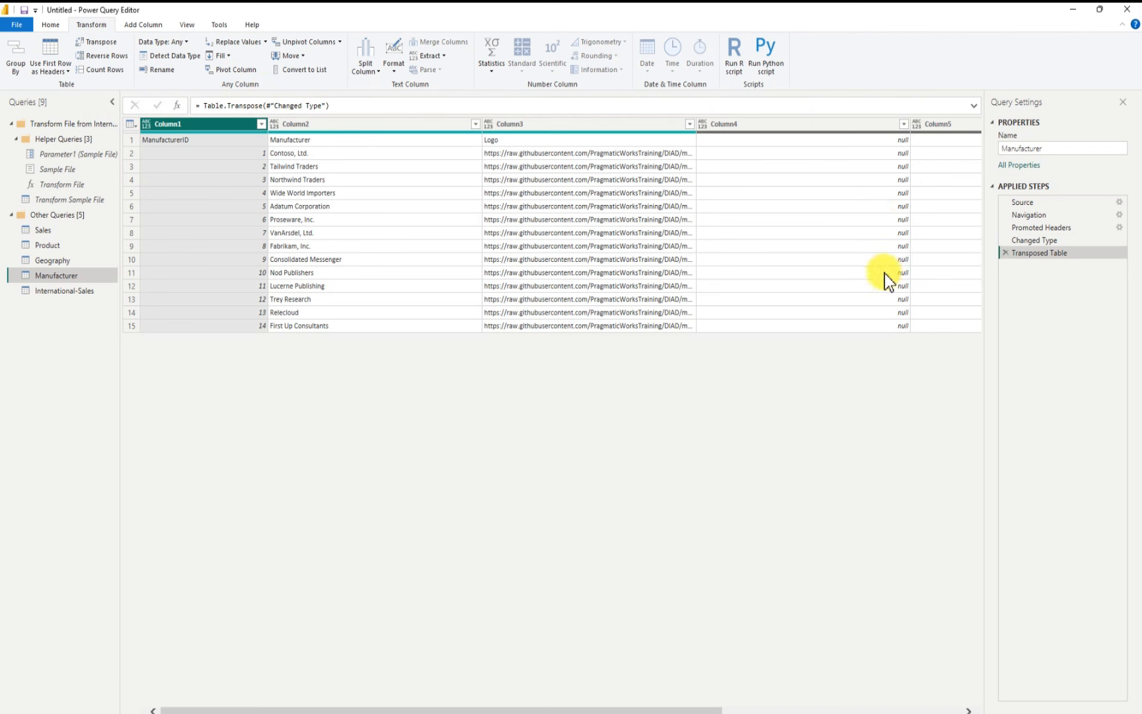
Step: Remove the empty Column4, Column5 and Column6 from the transposed Manufacturer table
{"action": "left_click", "coordinate": [815, 125]}
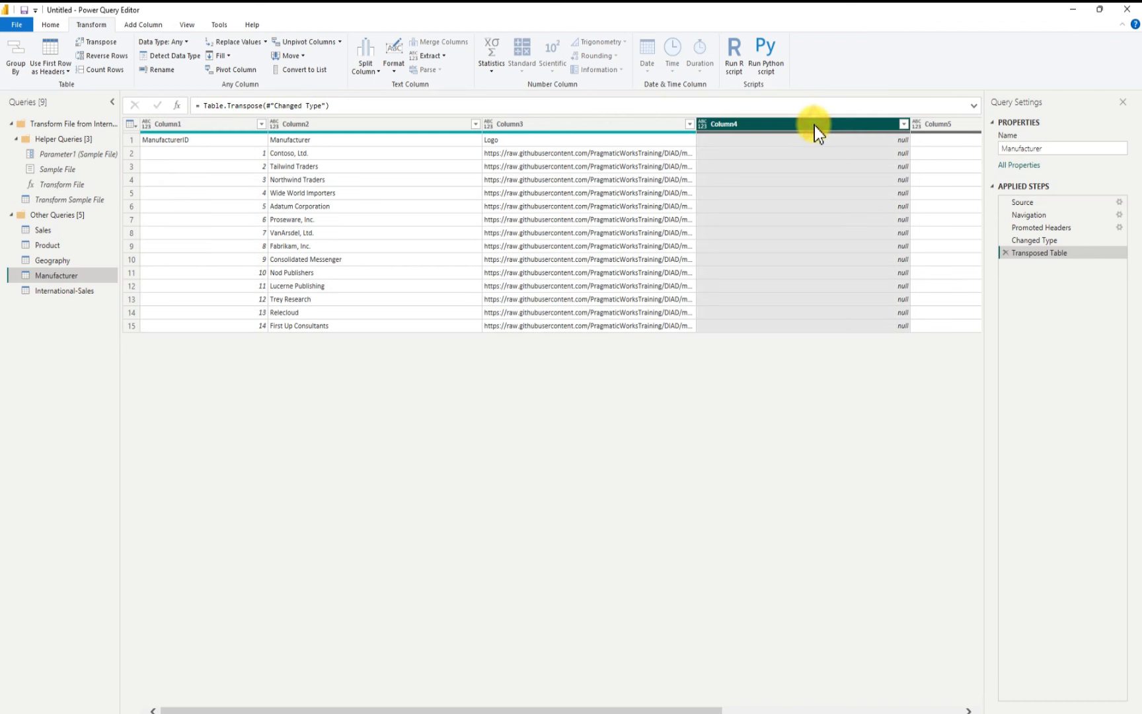
{"action": "right_click", "coordinate": [856, 123]}
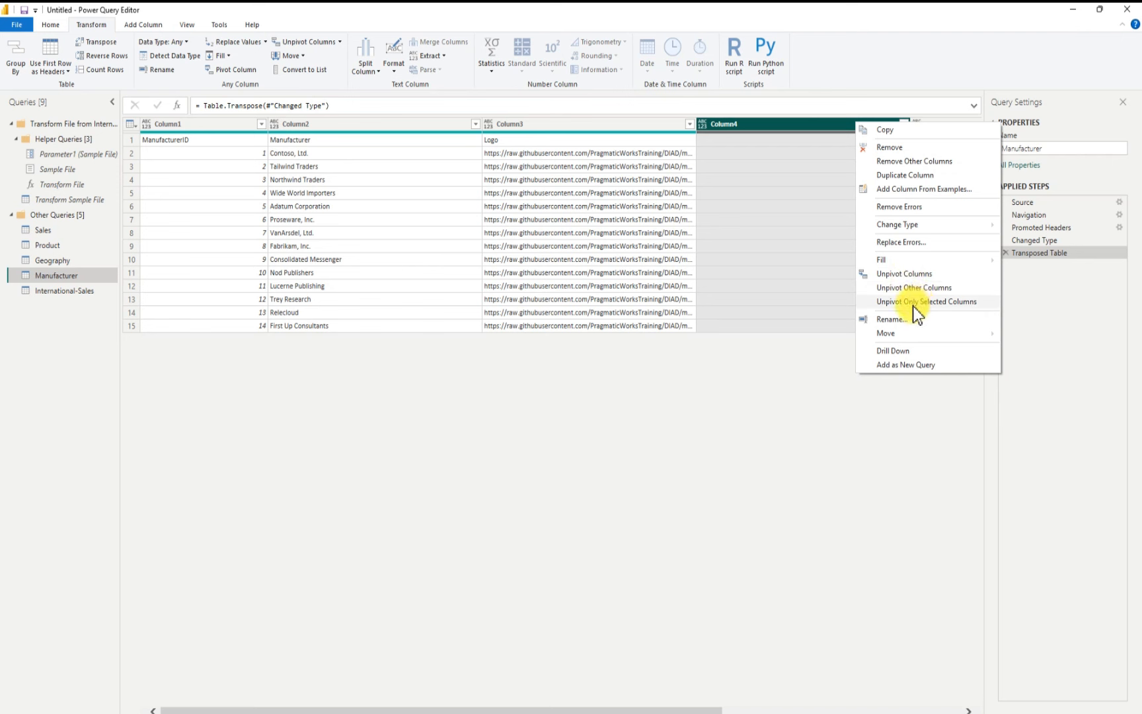
{"action": "left_click", "coordinate": [896, 147]}
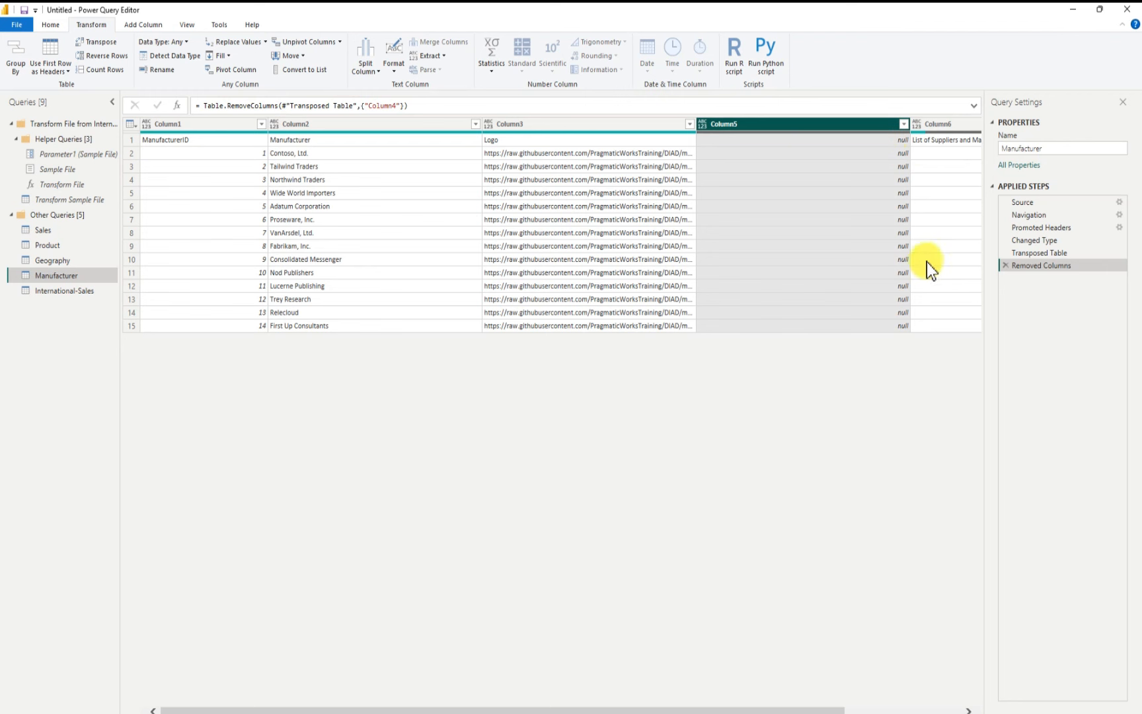
{"action": "right_click", "coordinate": [805, 124]}
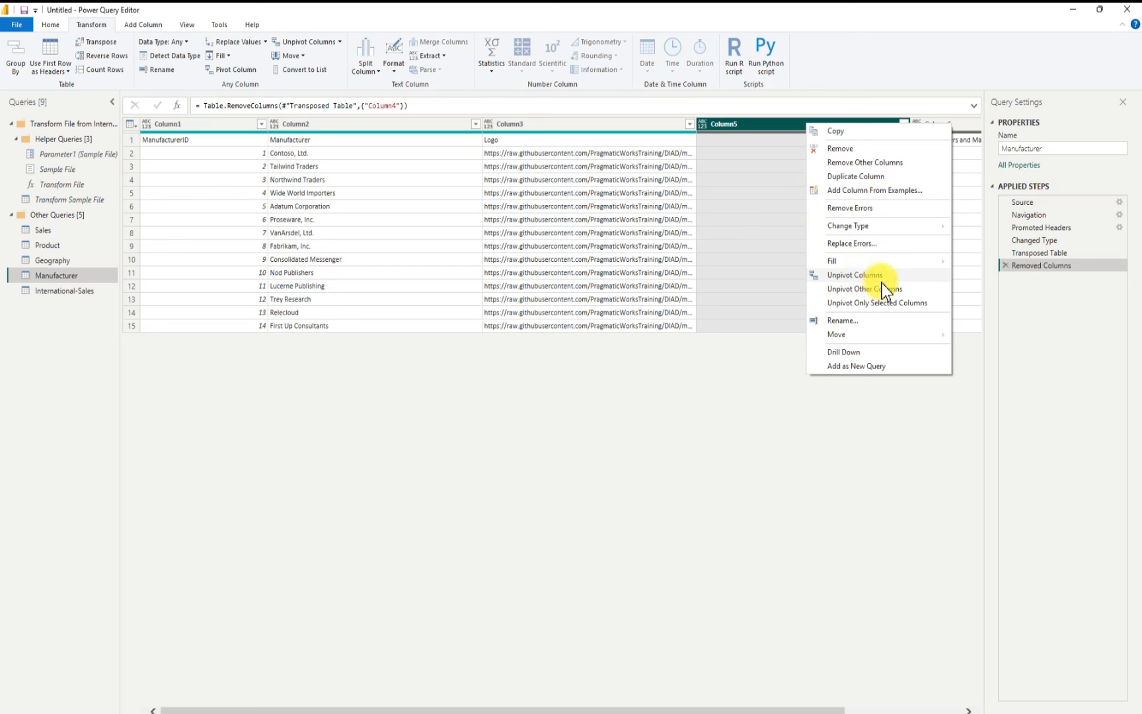
{"action": "left_click", "coordinate": [845, 149]}
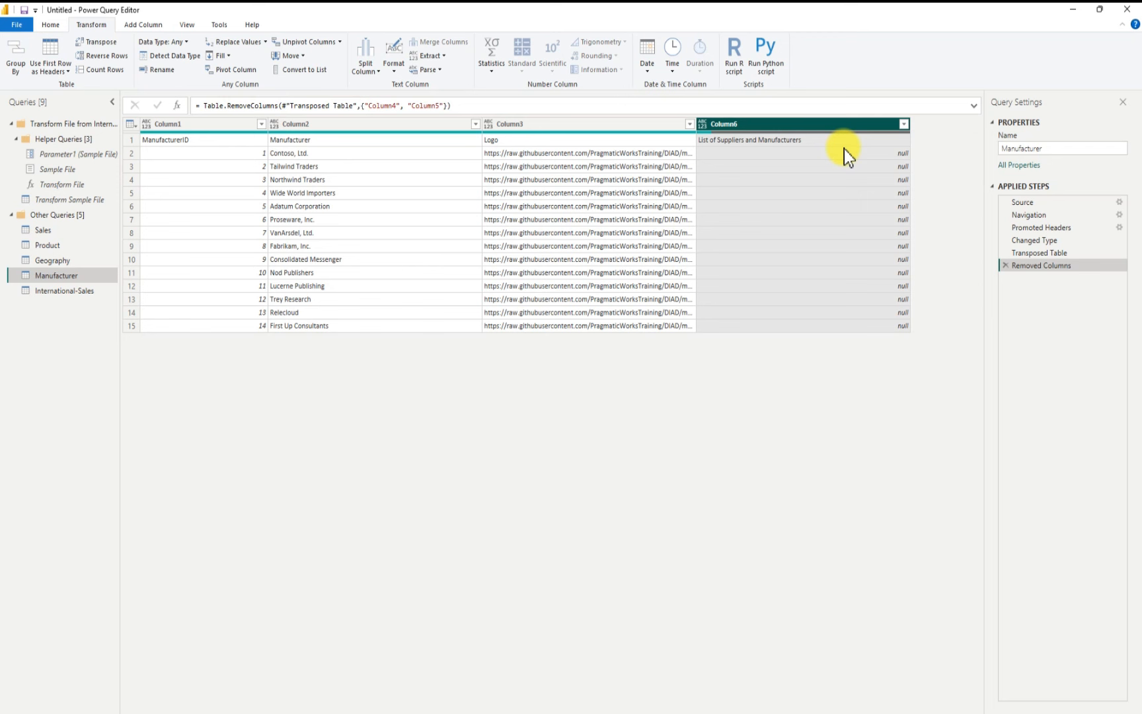
{"action": "right_click", "coordinate": [823, 125]}
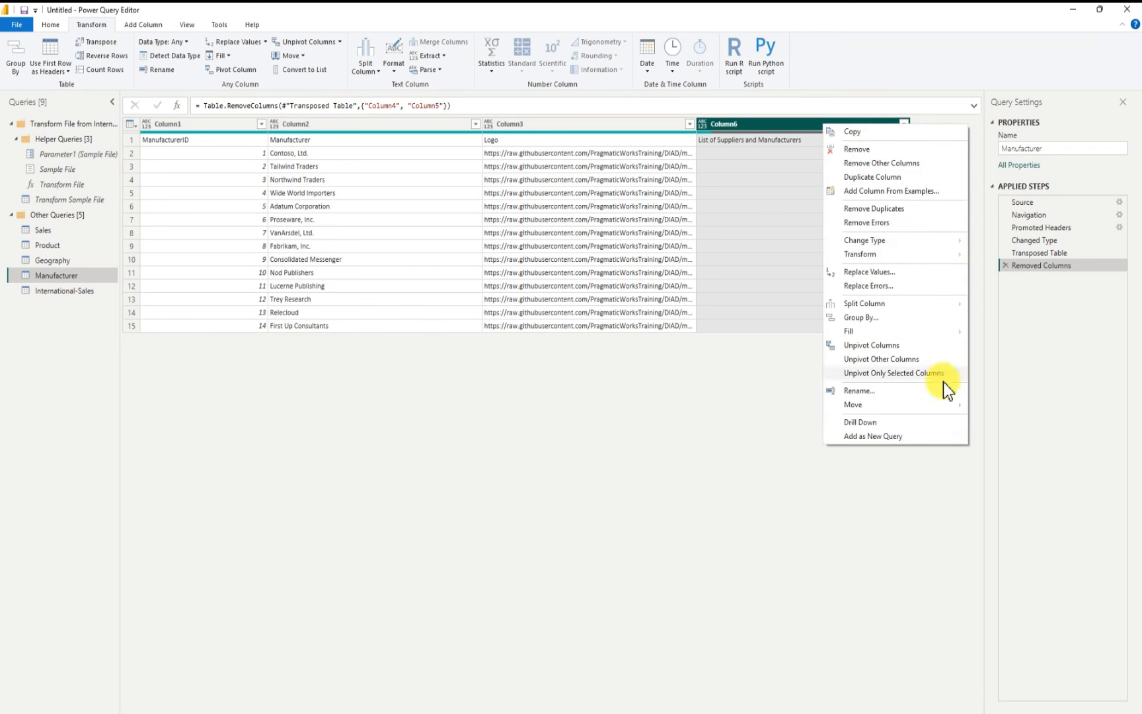
{"action": "left_click", "coordinate": [858, 149]}
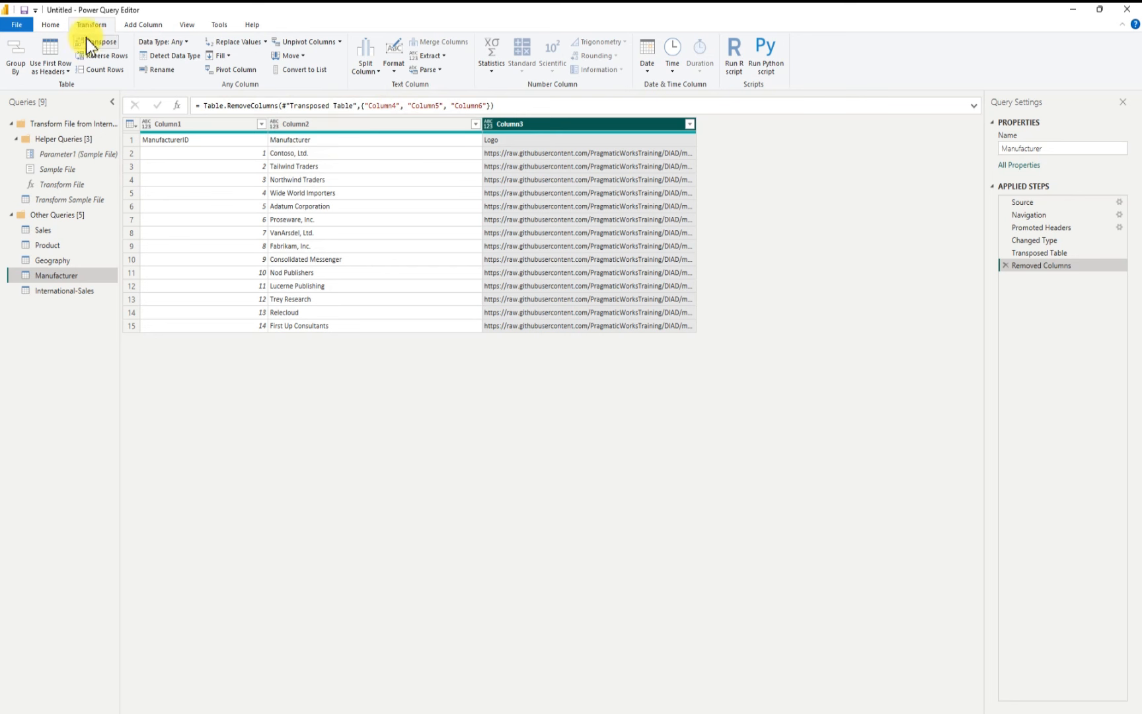
Step: Promote the first row of the Manufacturer table to column headers
{"action": "left_click", "coordinate": [48, 65]}
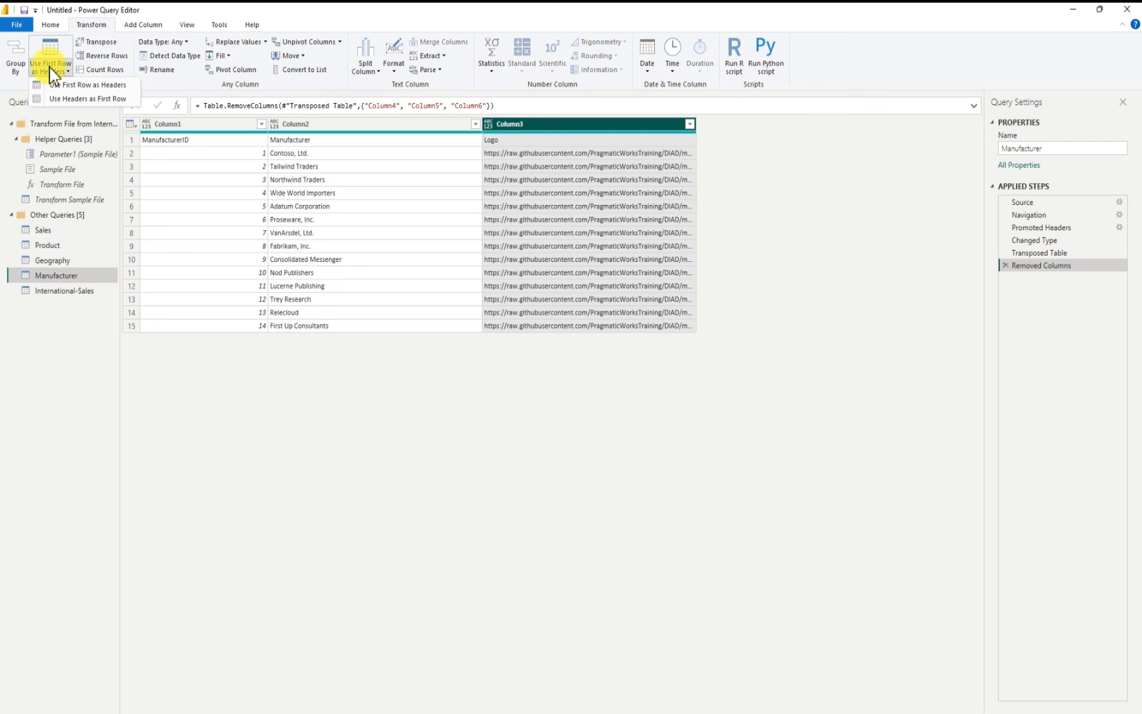
{"action": "left_click", "coordinate": [81, 85]}
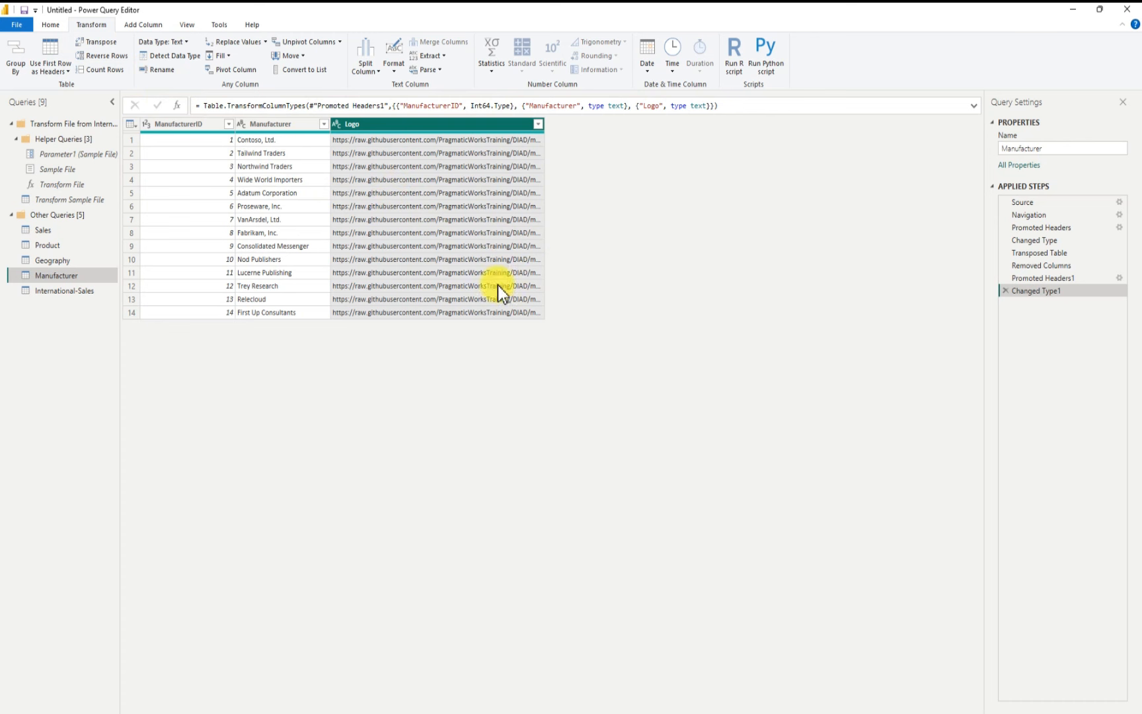
Step: Append the International-Sales table to the Sales query as a two-table append
{"action": "left_click", "coordinate": [62, 232]}
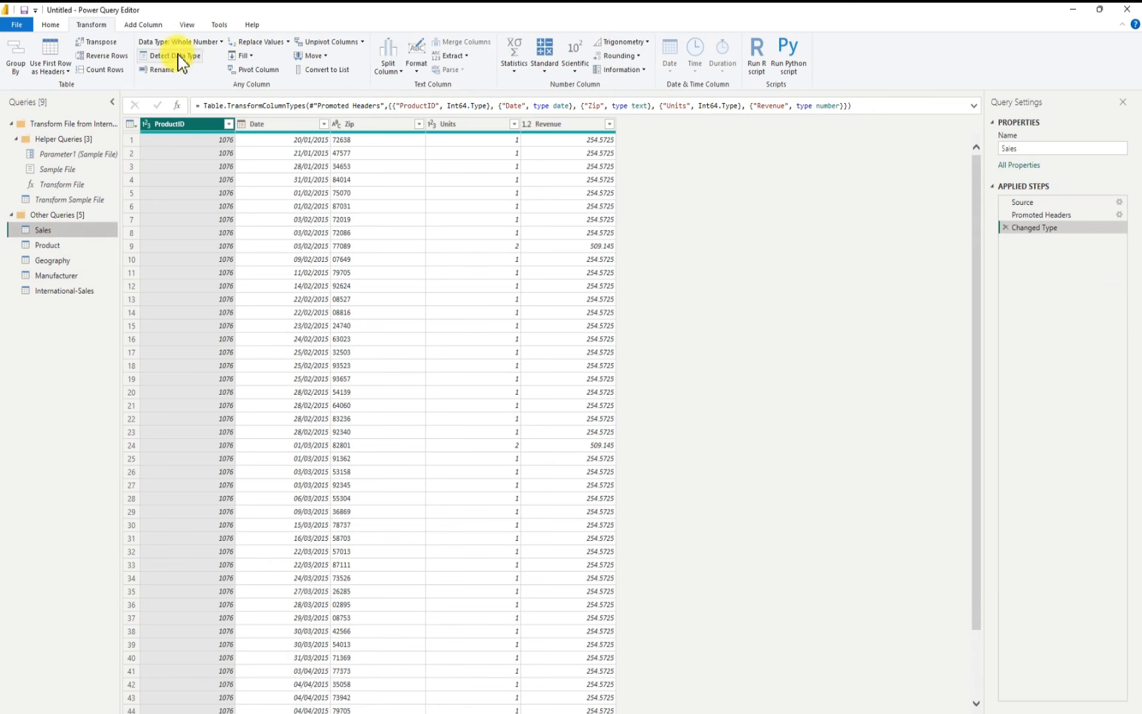
{"action": "left_click", "coordinate": [56, 25]}
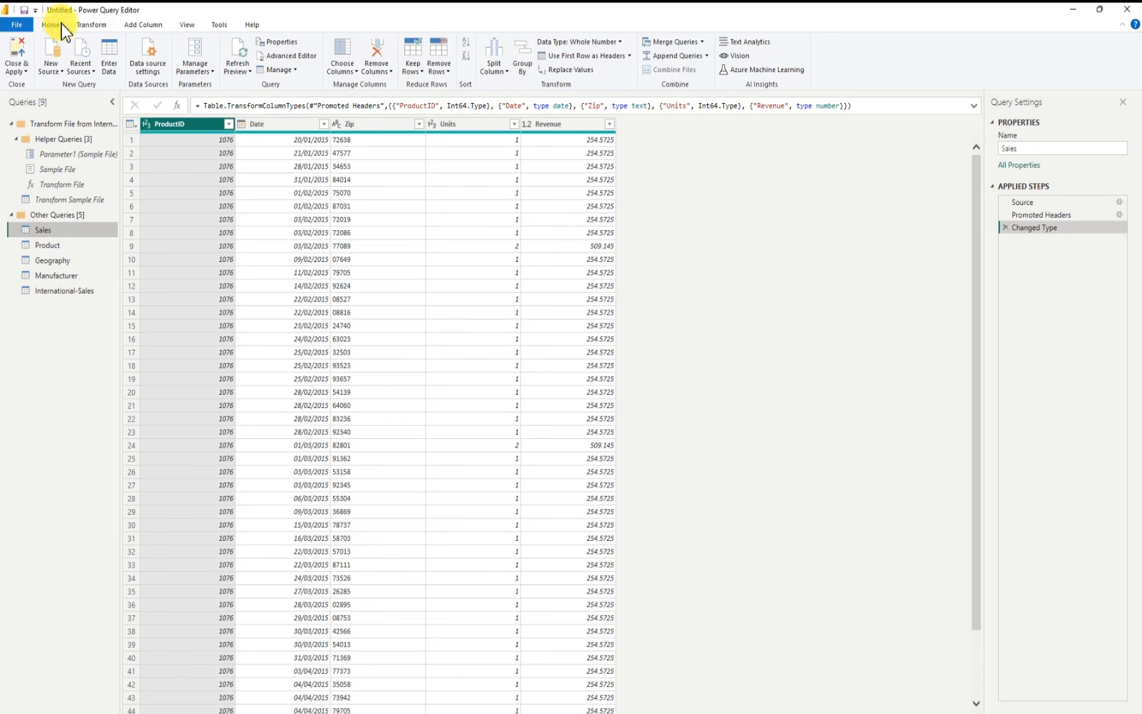
{"action": "left_click", "coordinate": [684, 59]}
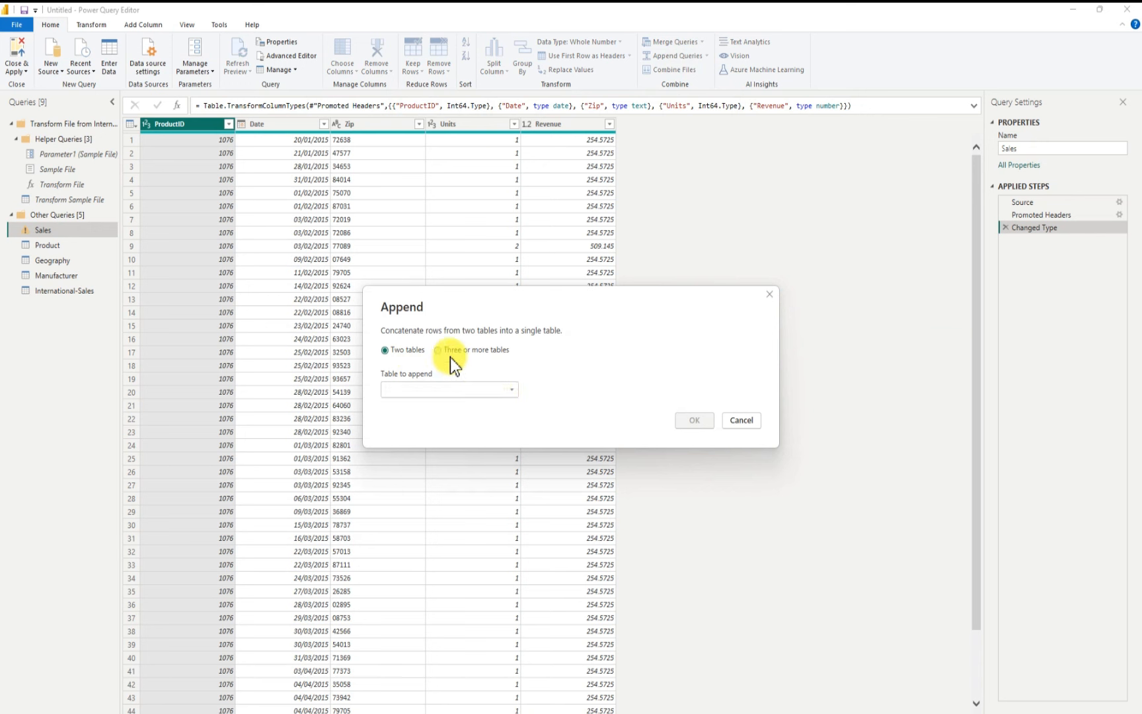
{"action": "left_click", "coordinate": [510, 390]}
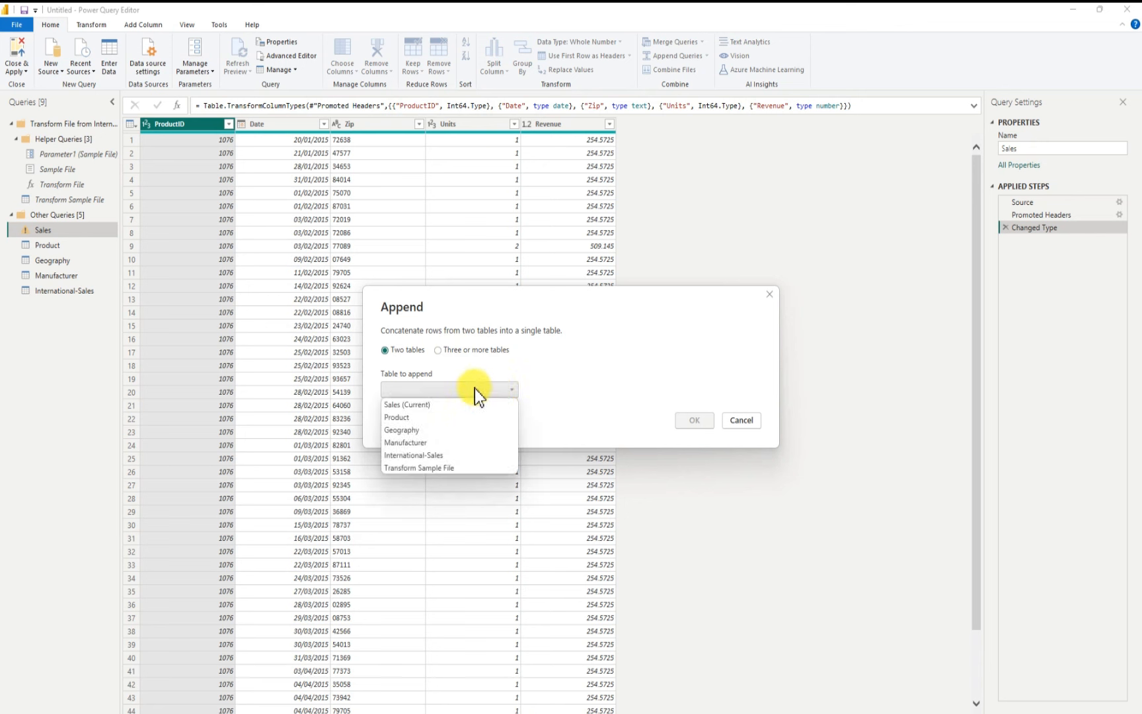
{"action": "left_click", "coordinate": [446, 458]}
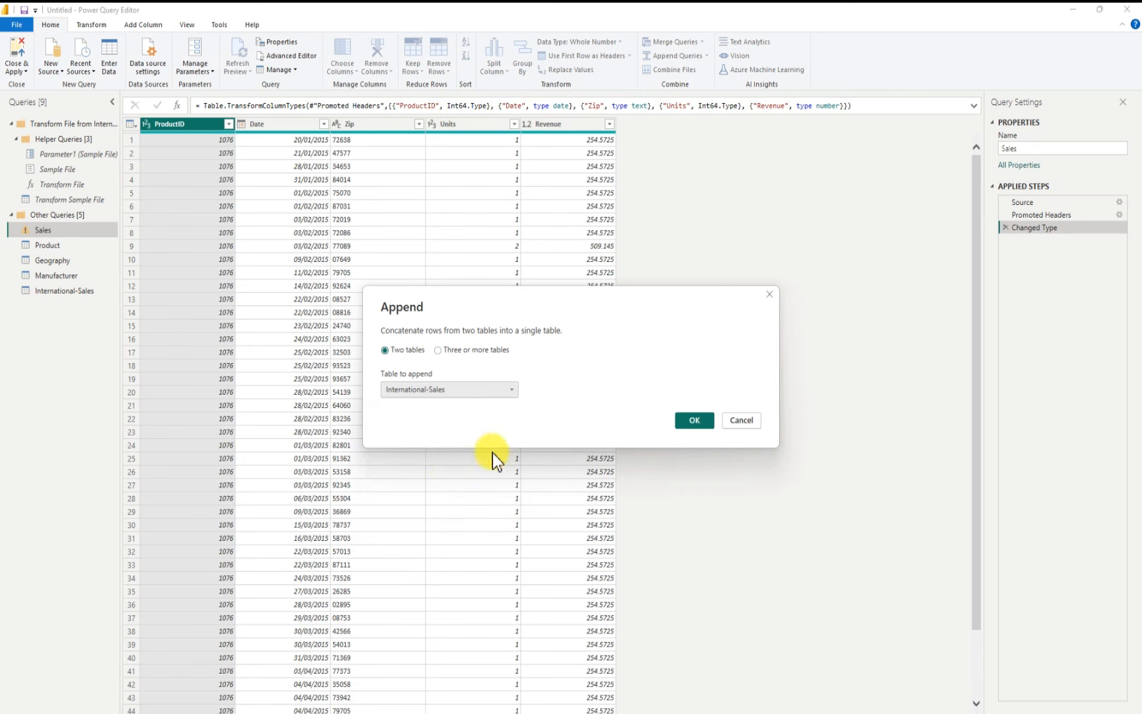
{"action": "left_click", "coordinate": [693, 423]}
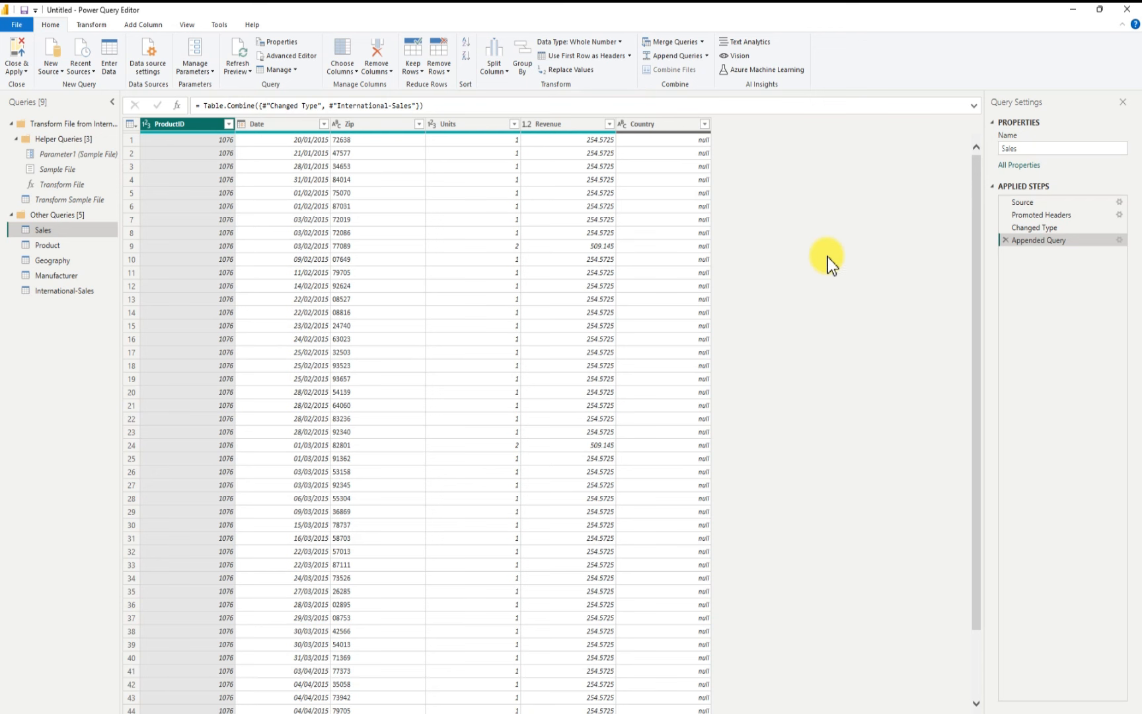
Step: Inspect the full list of values in the Sales table's Country column
{"action": "left_click", "coordinate": [704, 128]}
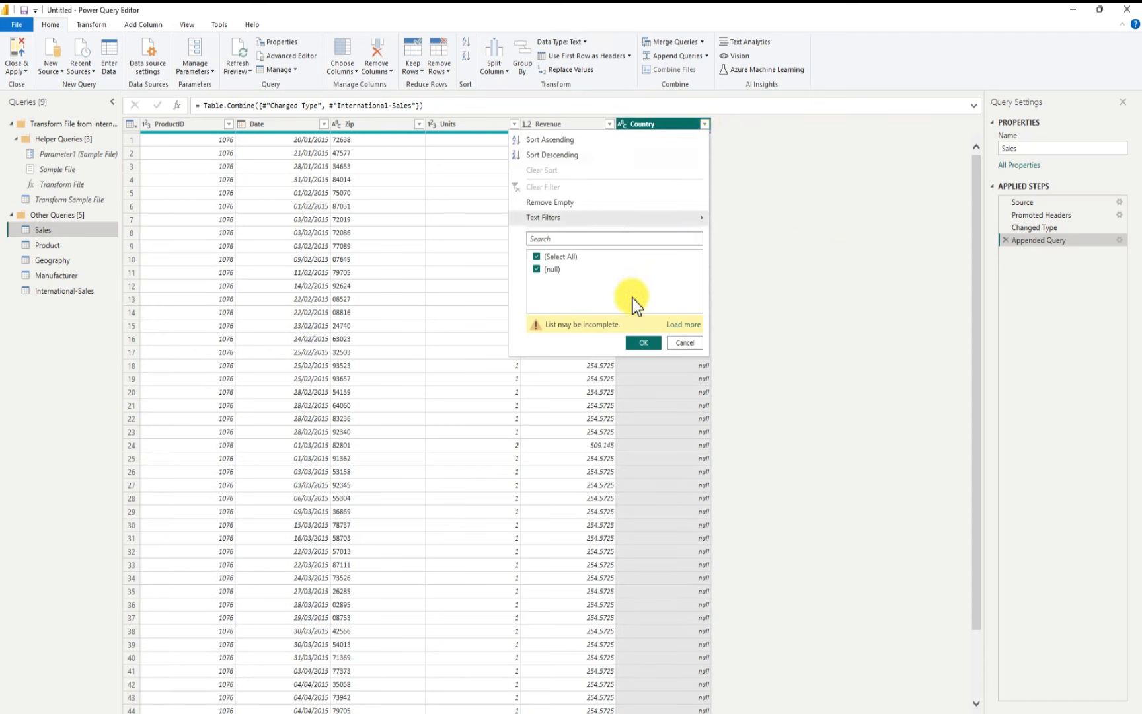
{"action": "left_click", "coordinate": [680, 325]}
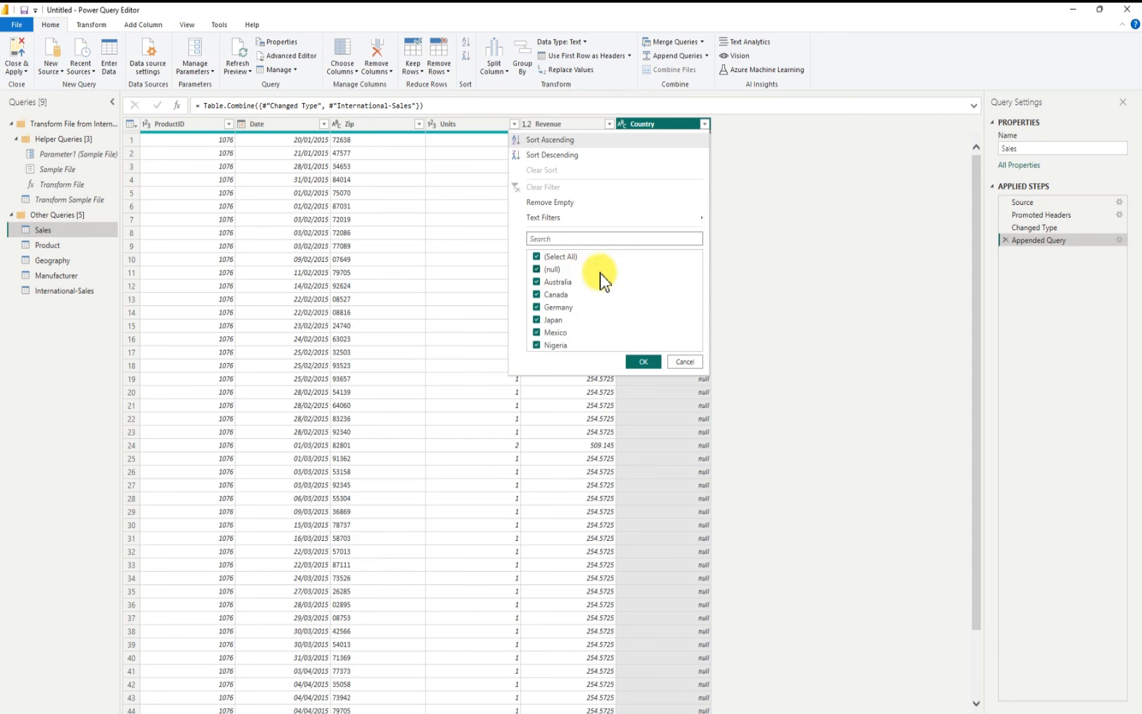
{"action": "left_click", "coordinate": [687, 363]}
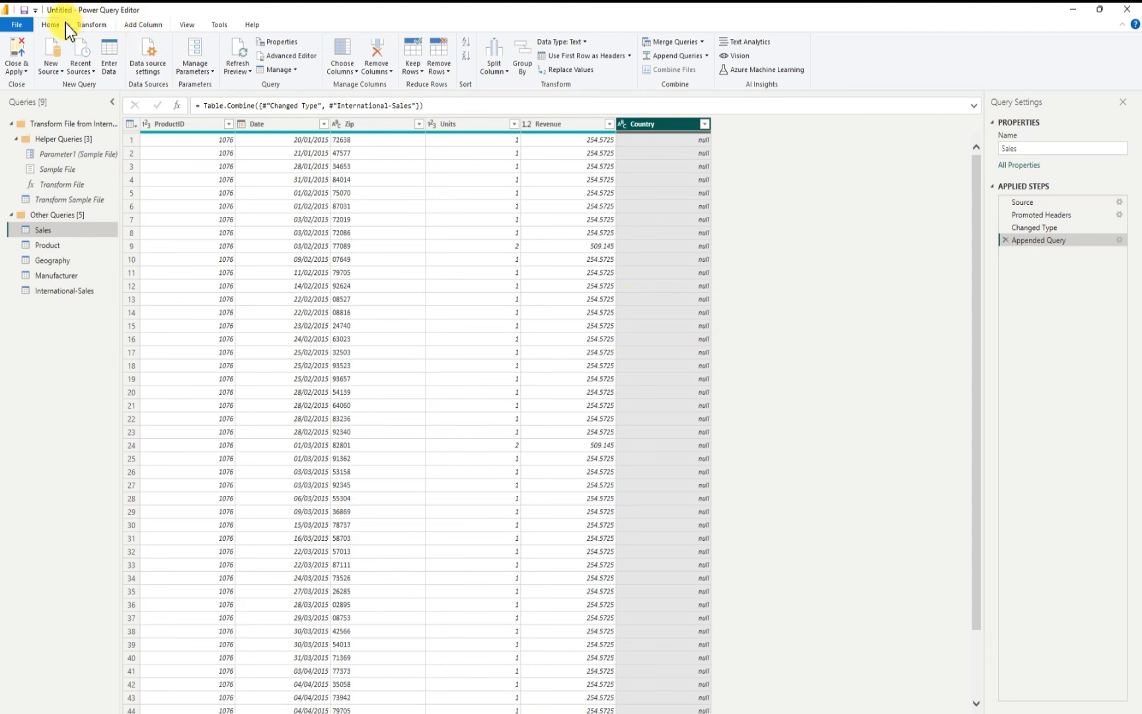
Step: Start a conditional column named Custom in Sales that outputs USA when Country equals null
{"action": "left_click", "coordinate": [141, 25]}
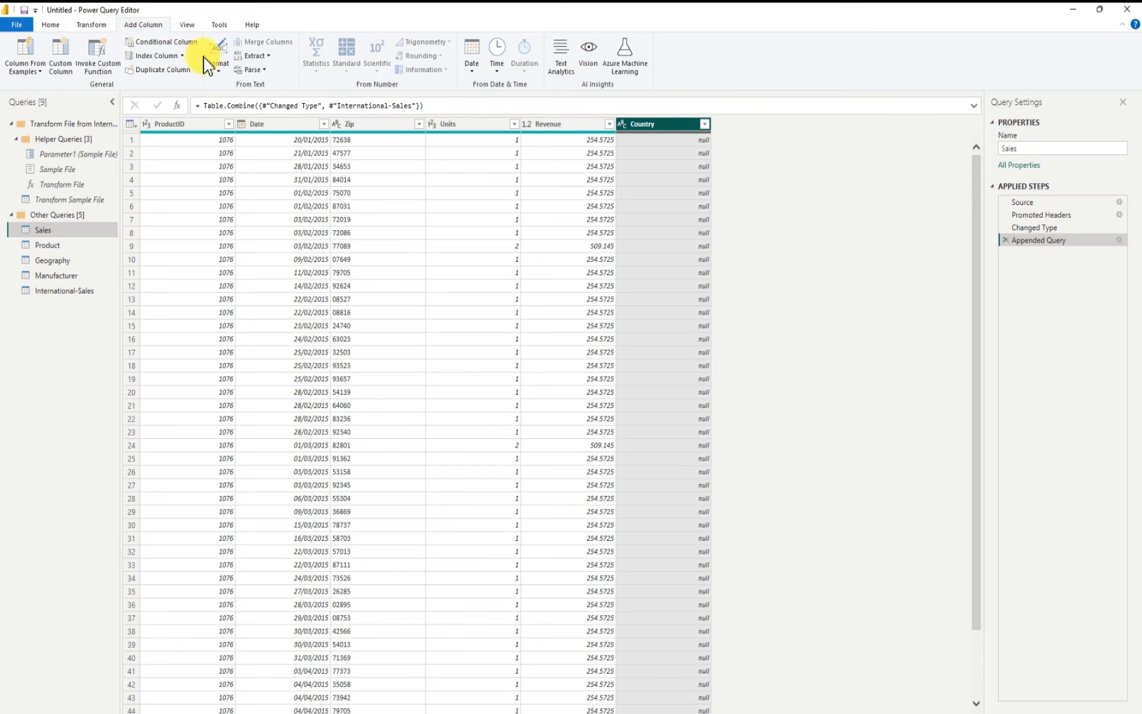
{"action": "left_click", "coordinate": [165, 41]}
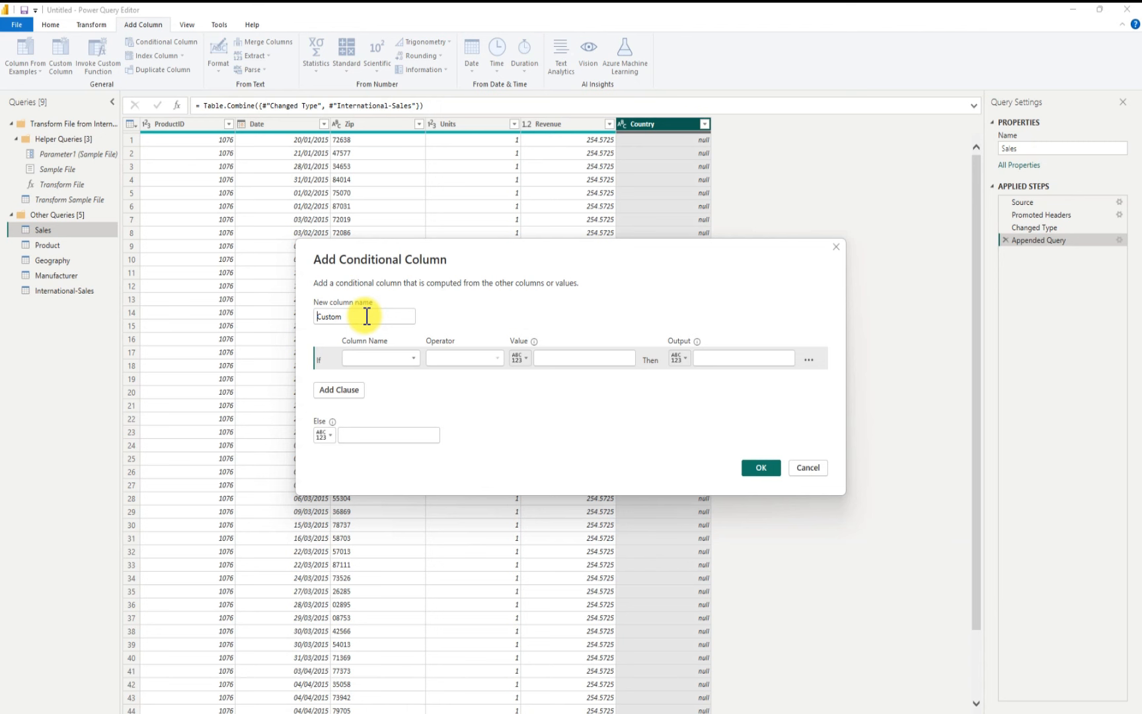
{"action": "left_click", "coordinate": [402, 360]}
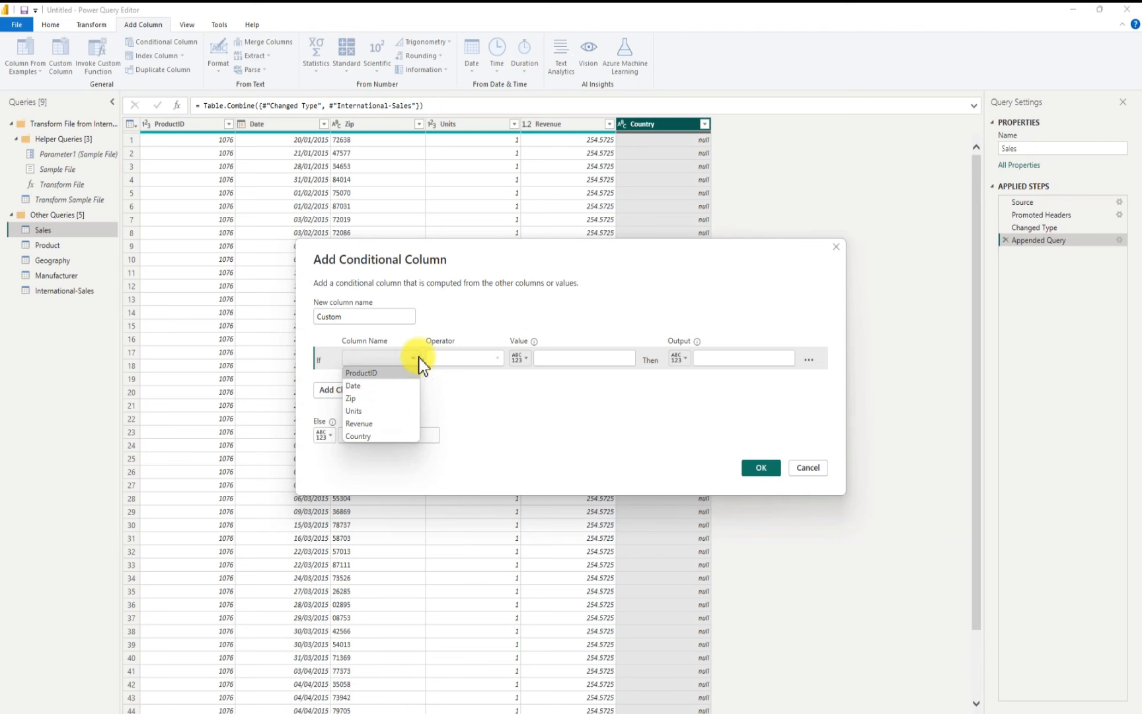
{"action": "left_click", "coordinate": [476, 309]}
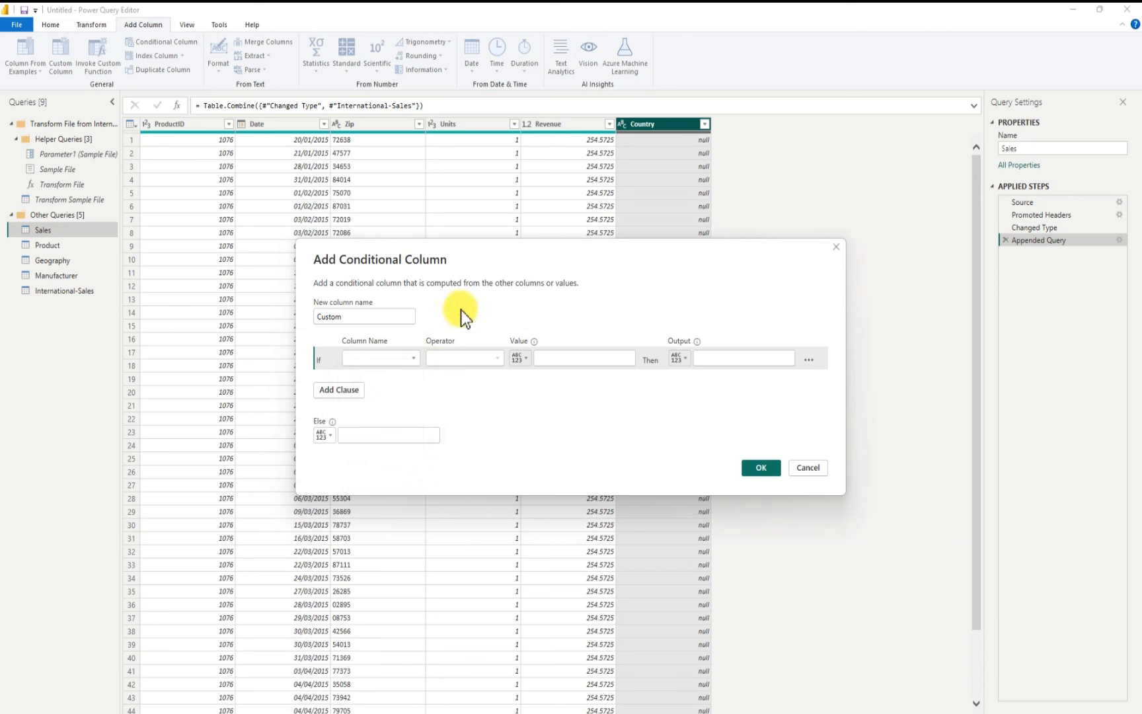
{"action": "left_click", "coordinate": [390, 360]}
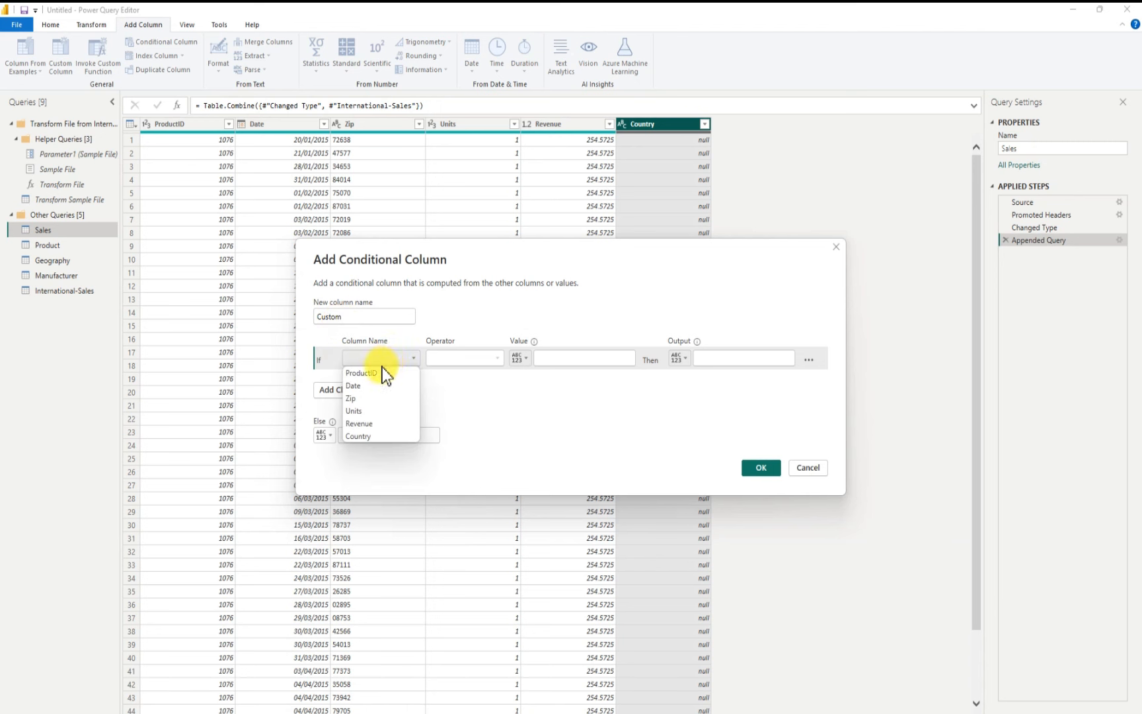
{"action": "left_click", "coordinate": [378, 437]}
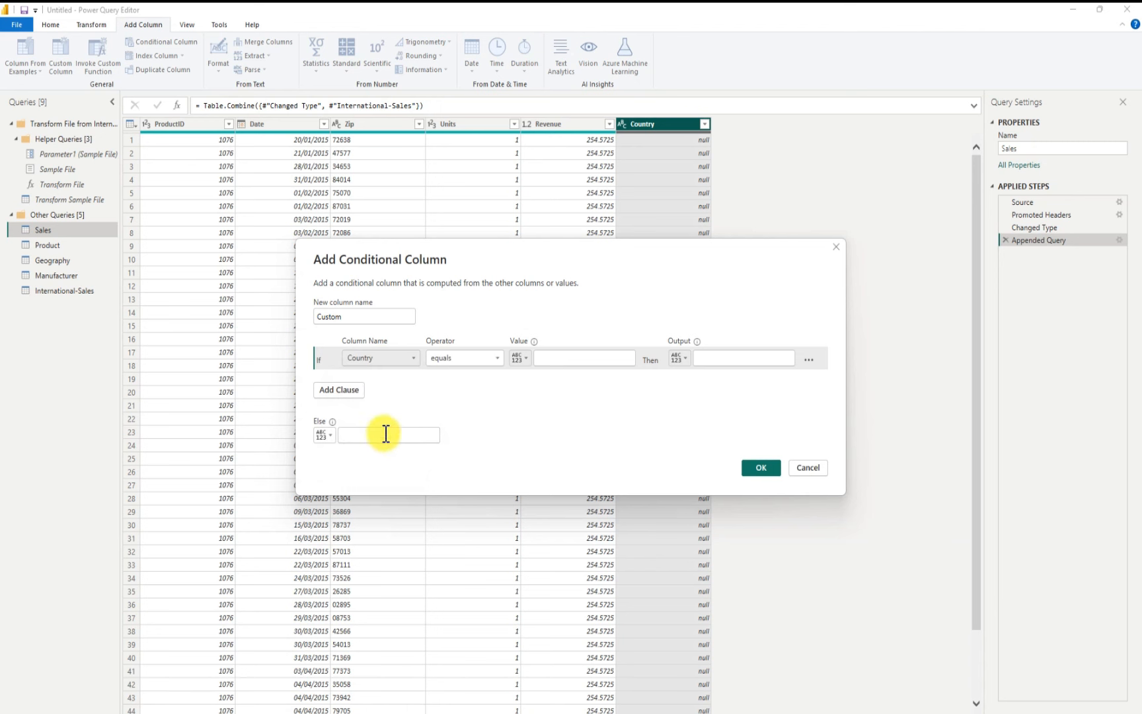
{"action": "left_click", "coordinate": [558, 355]}
{"action": "type", "text": "nu"}
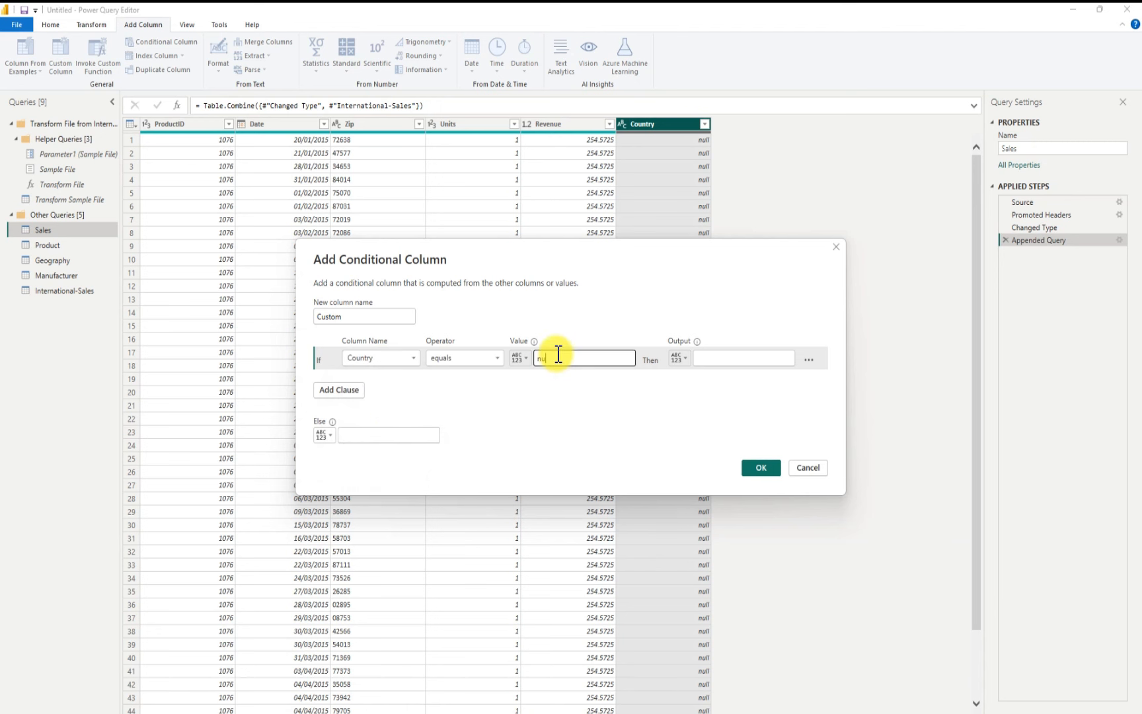
{"action": "type", "text": "ll"}
{"action": "left_click", "coordinate": [734, 364]}
{"action": "type", "text": "USA"}
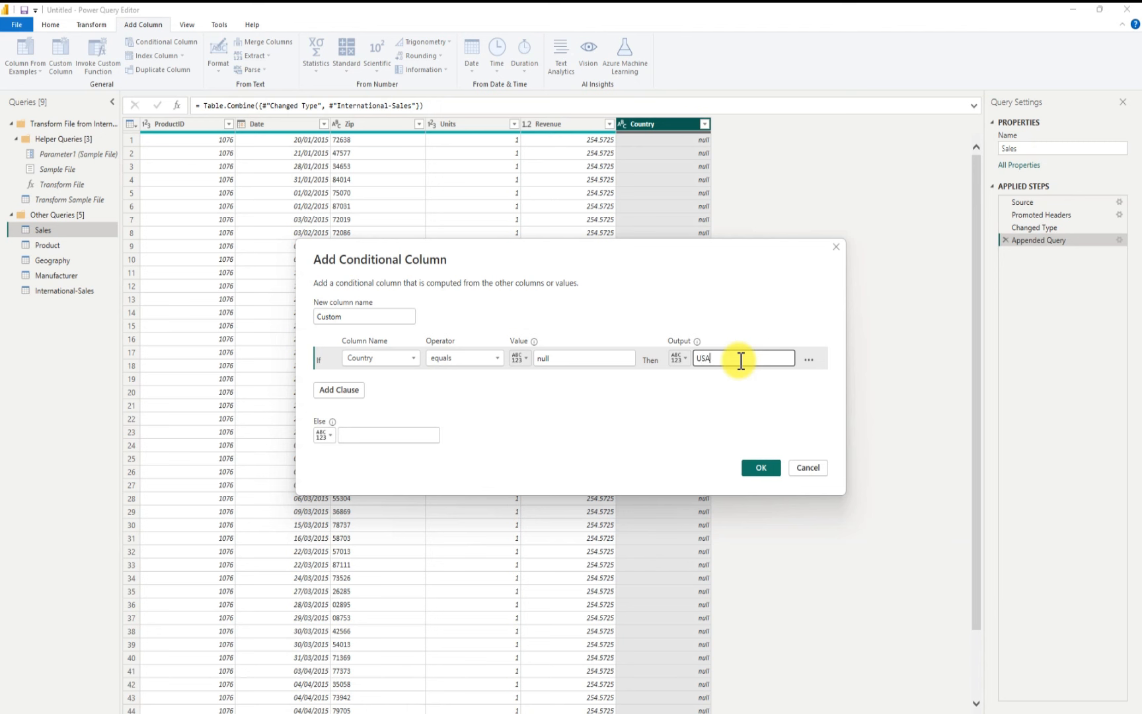
Step: Set the conditional column's else value to the Country column and add the column
{"action": "left_click", "coordinate": [332, 438]}
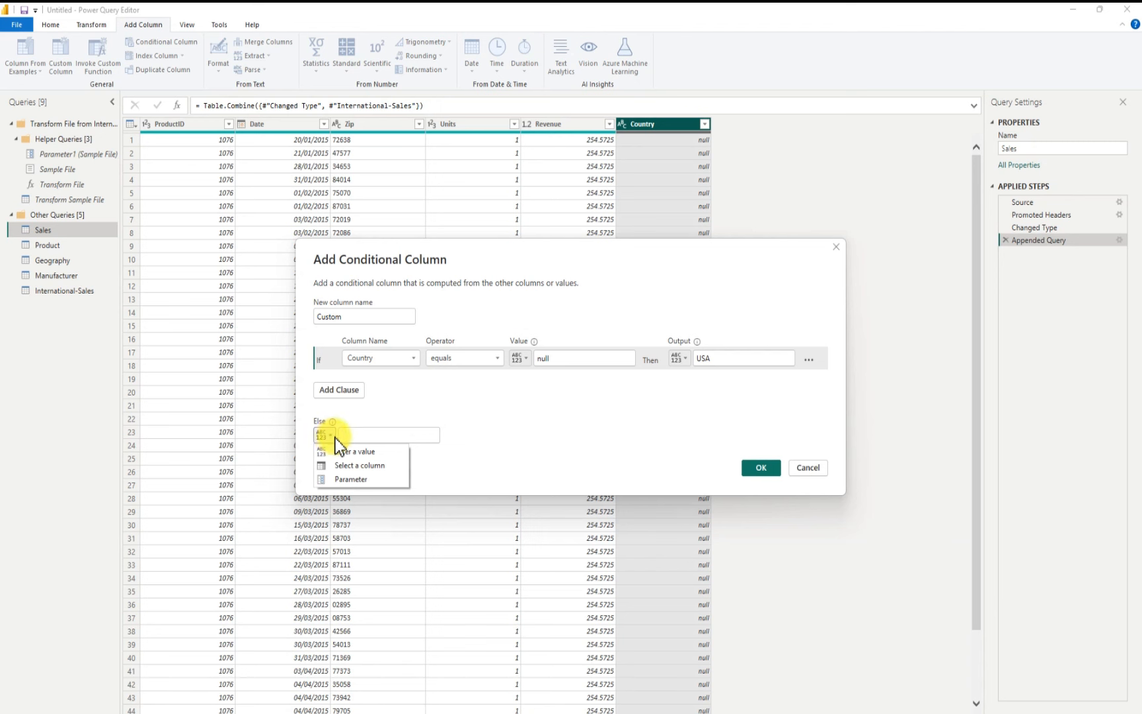
{"action": "left_click", "coordinate": [361, 466]}
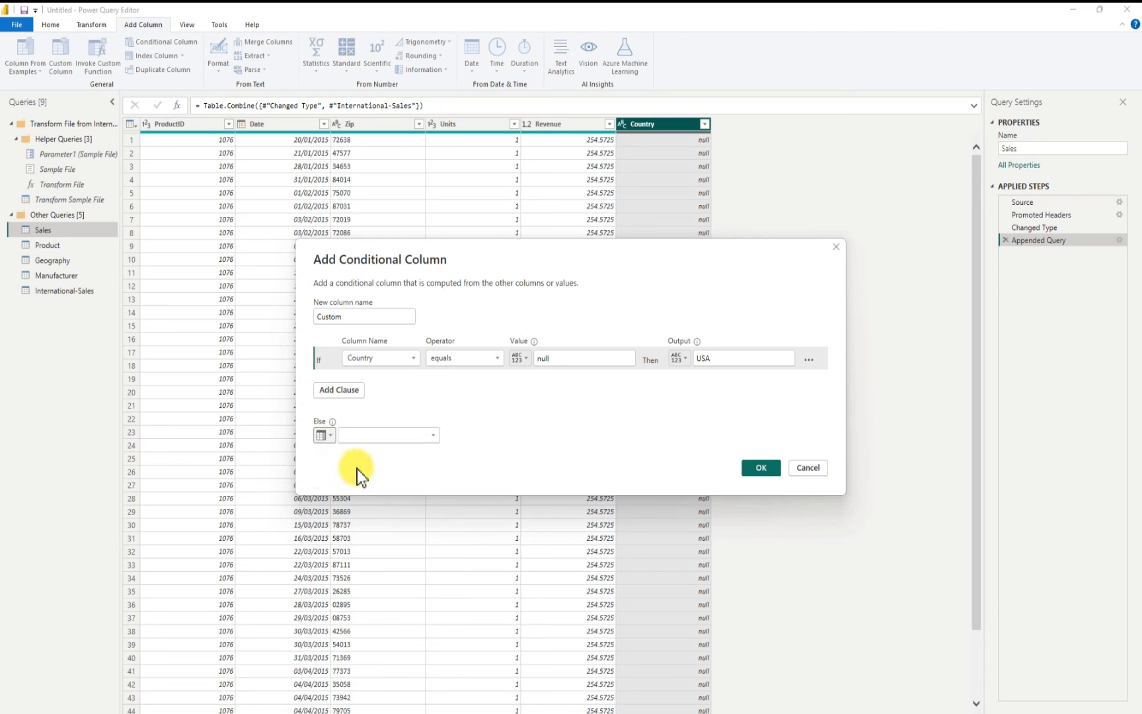
{"action": "left_click", "coordinate": [433, 436]}
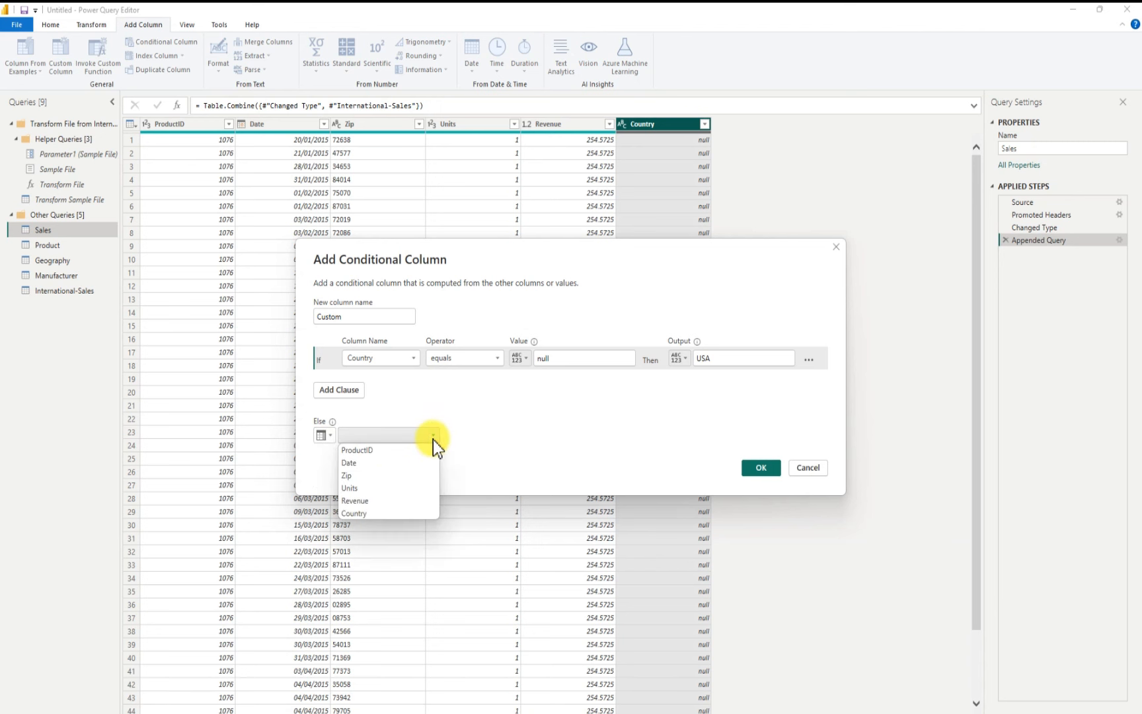
{"action": "left_click", "coordinate": [366, 513]}
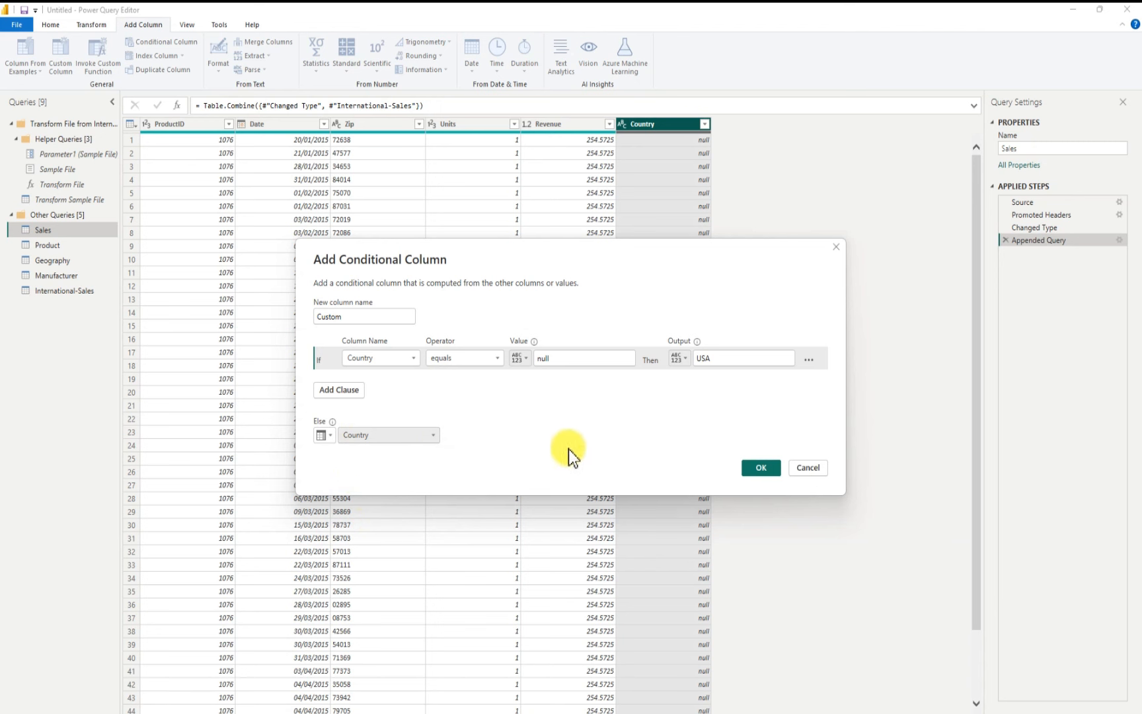
{"action": "left_click", "coordinate": [762, 468]}
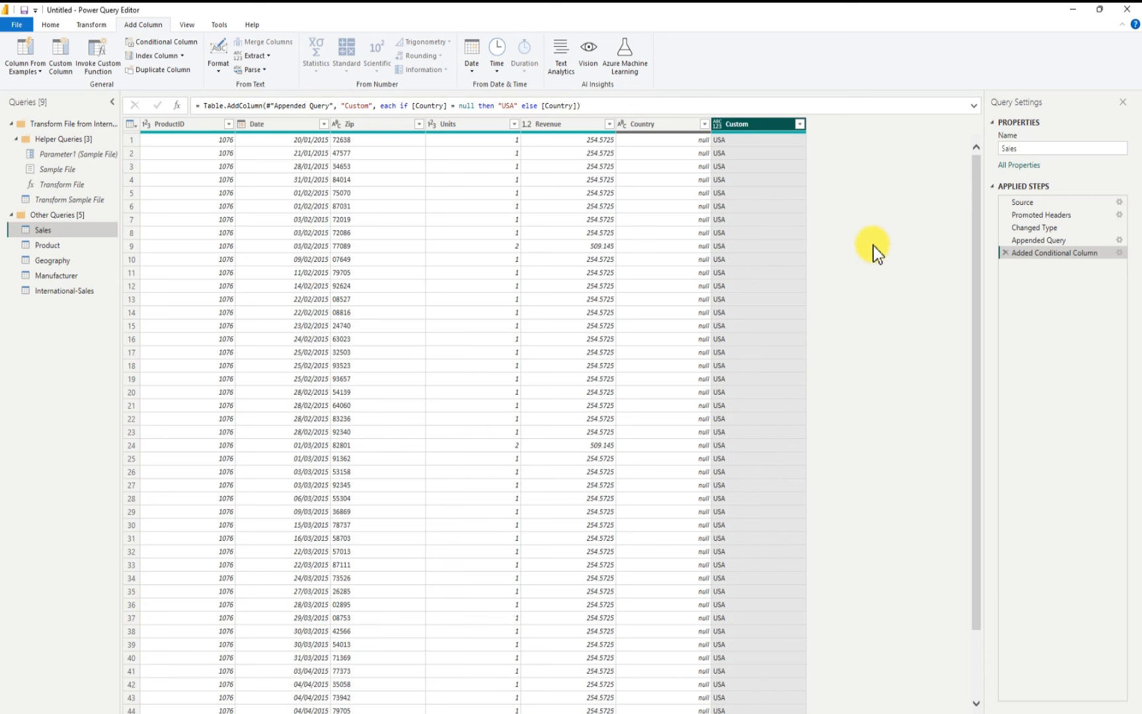
Step: Inspect the full list of values in the new Custom column
{"action": "left_click", "coordinate": [800, 125]}
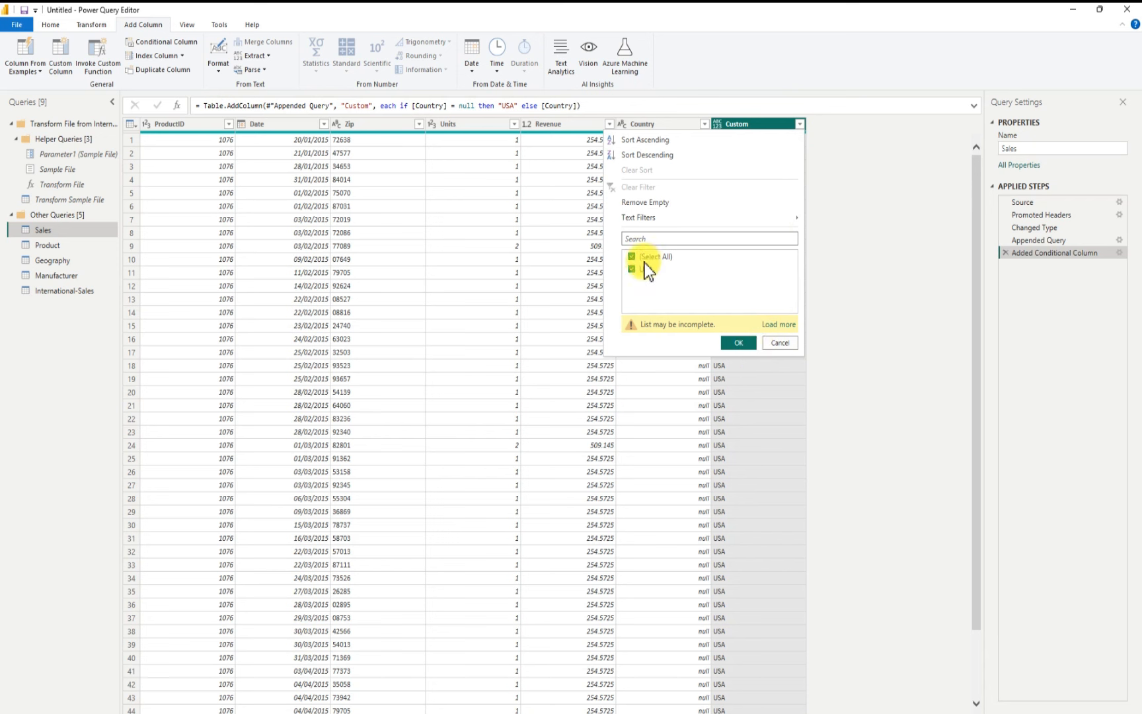
{"action": "left_click", "coordinate": [768, 323]}
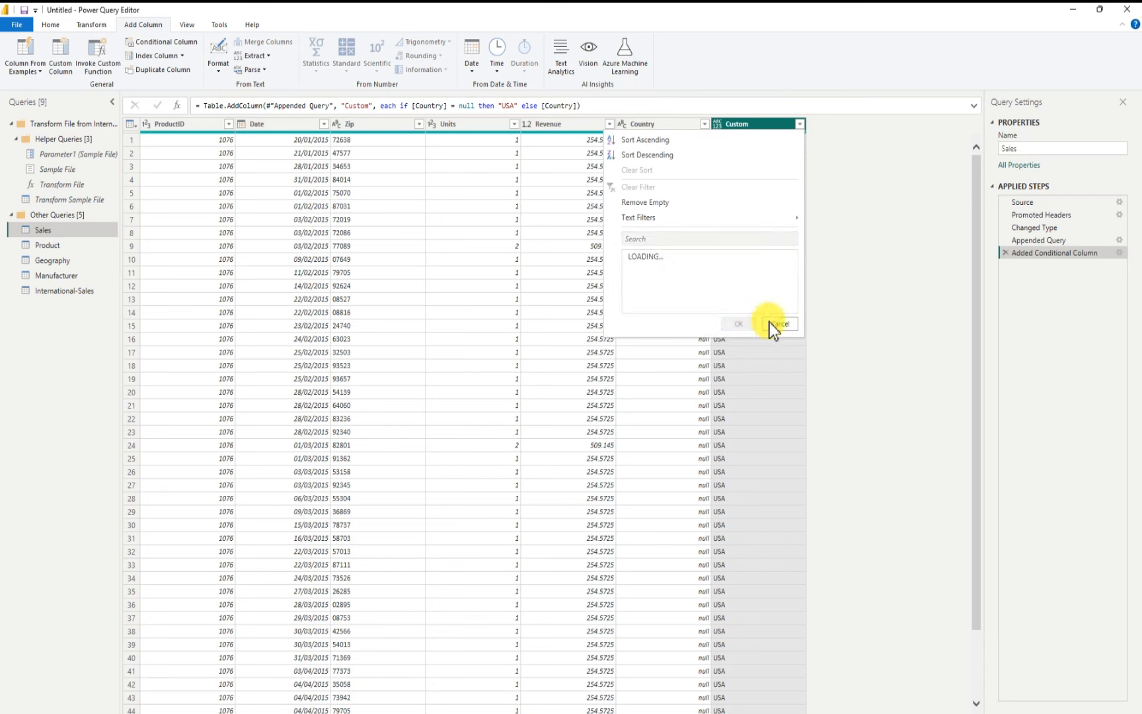
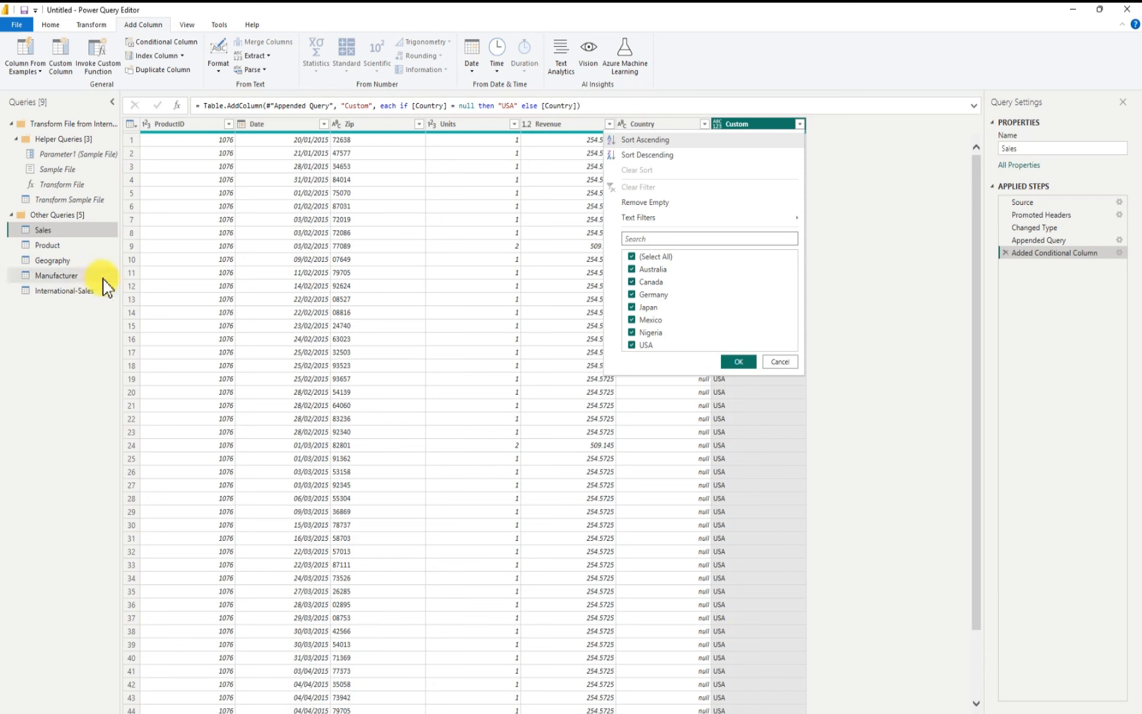
Step: Remove the original Country column from Sales and rename the Custom column to Country
{"action": "left_click", "coordinate": [738, 362]}
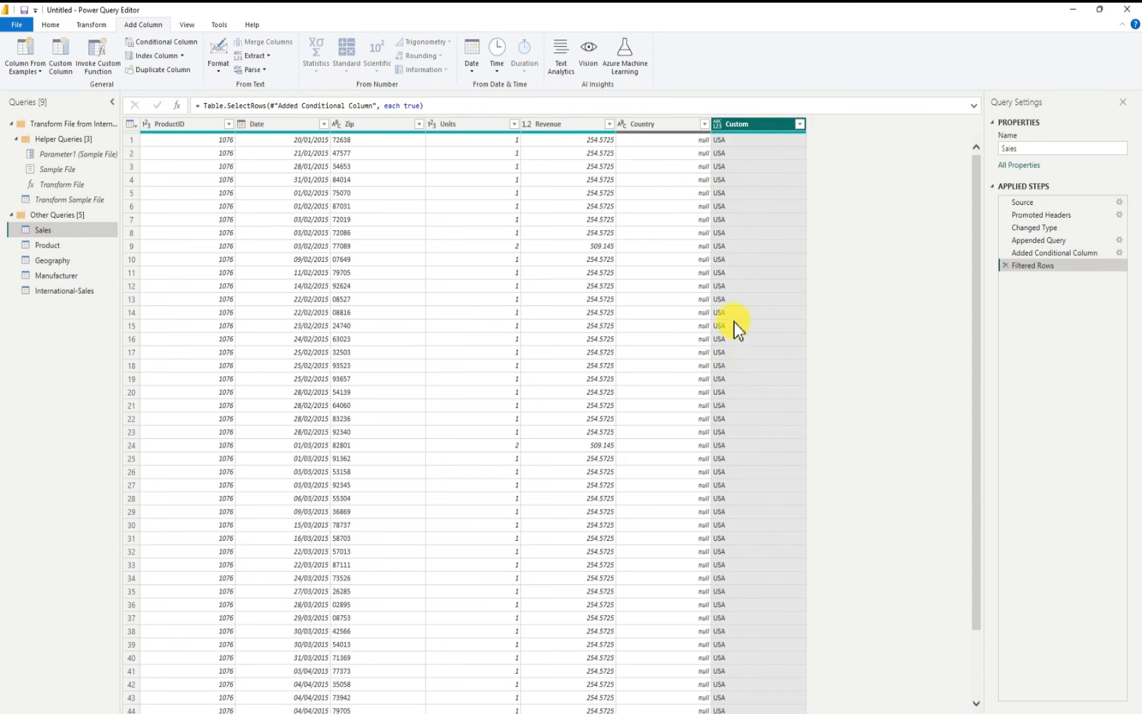
{"action": "right_click", "coordinate": [666, 124]}
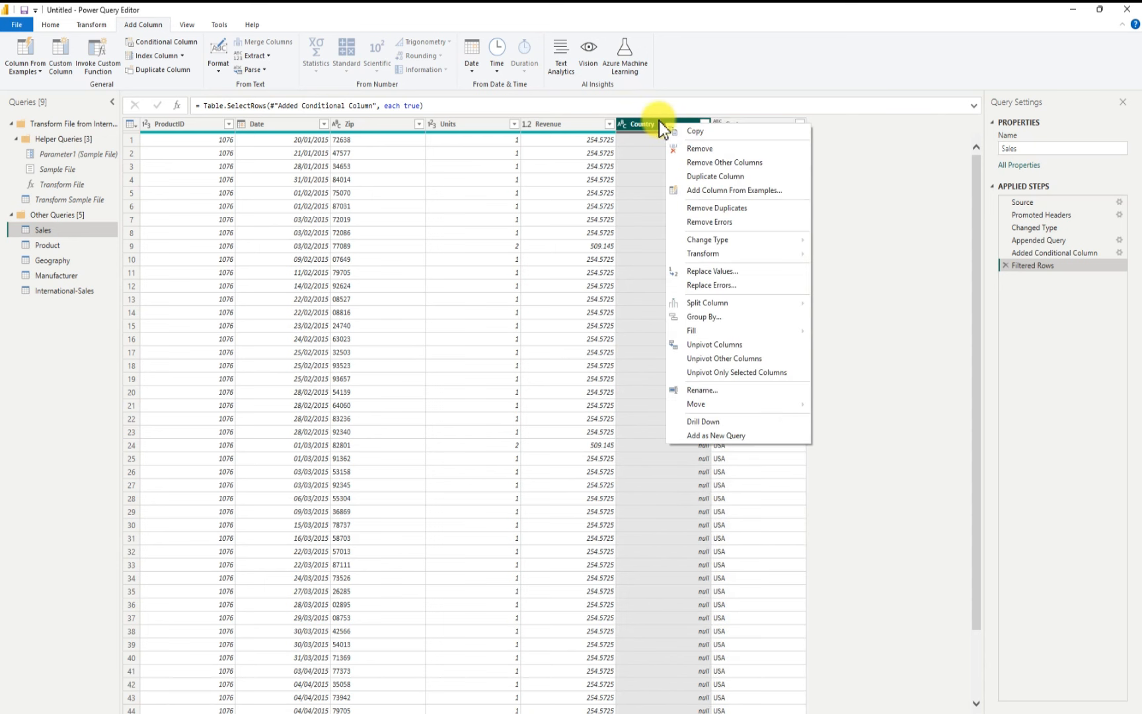
{"action": "left_click", "coordinate": [704, 149]}
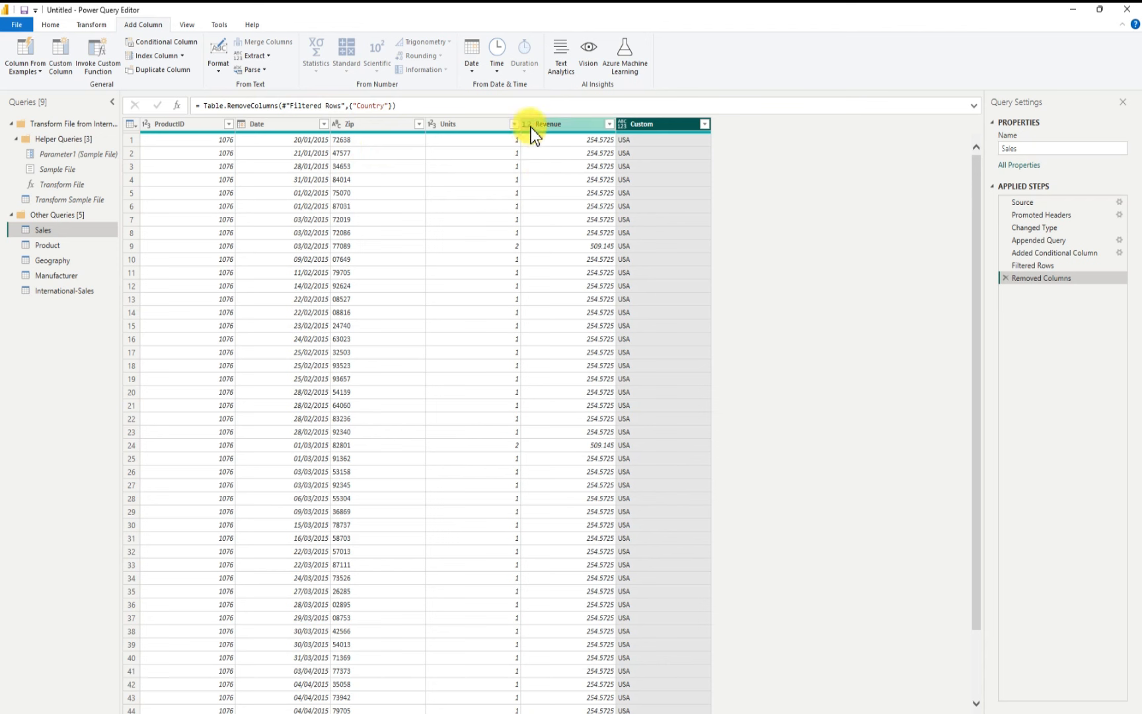
{"action": "double_click", "coordinate": [652, 125]}
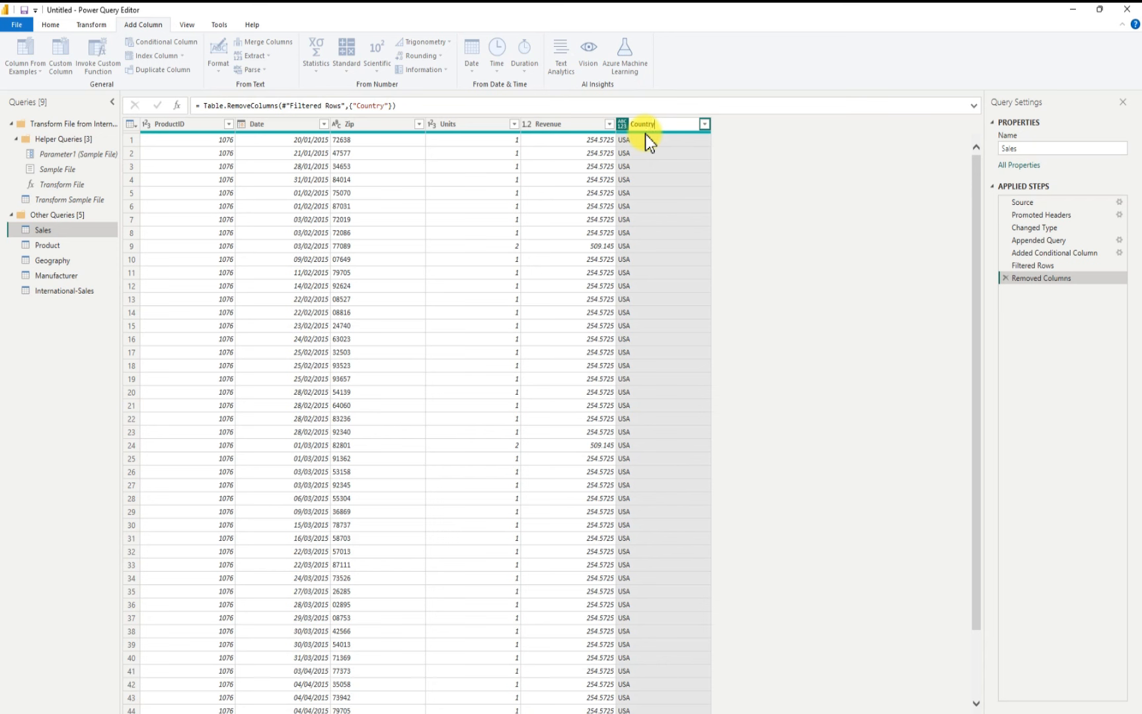
{"action": "key", "text": "Return"}
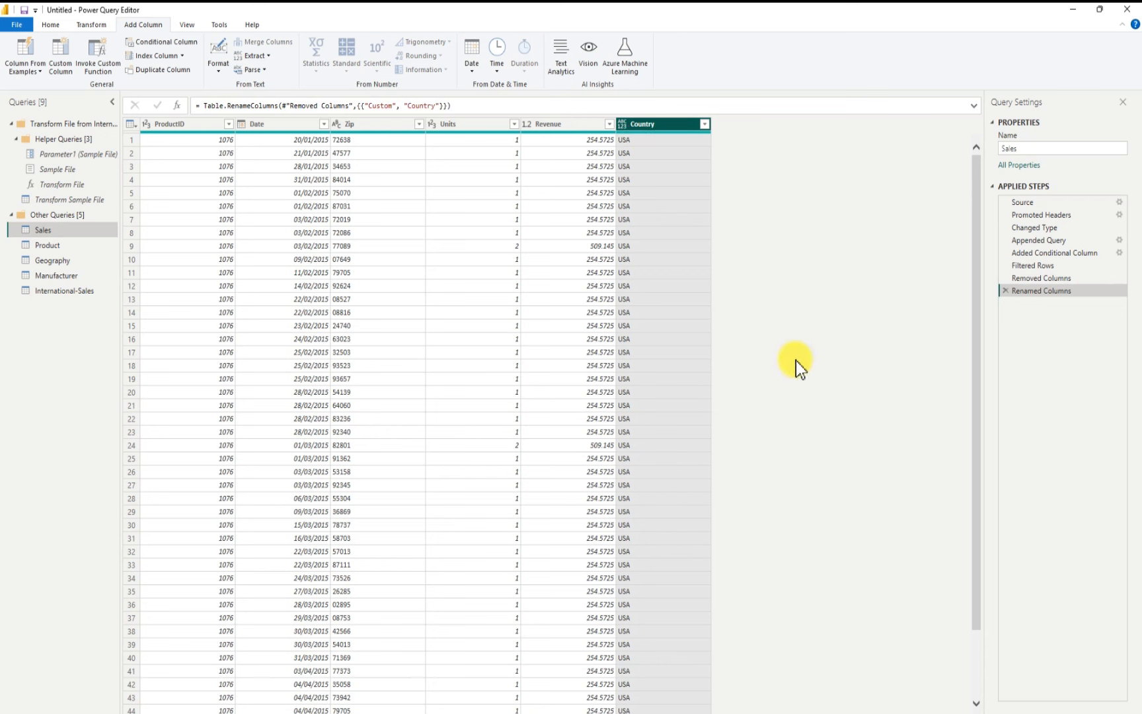
Step: Turn off report refresh and loading for the International-Sales query
{"action": "left_click", "coordinate": [76, 297]}
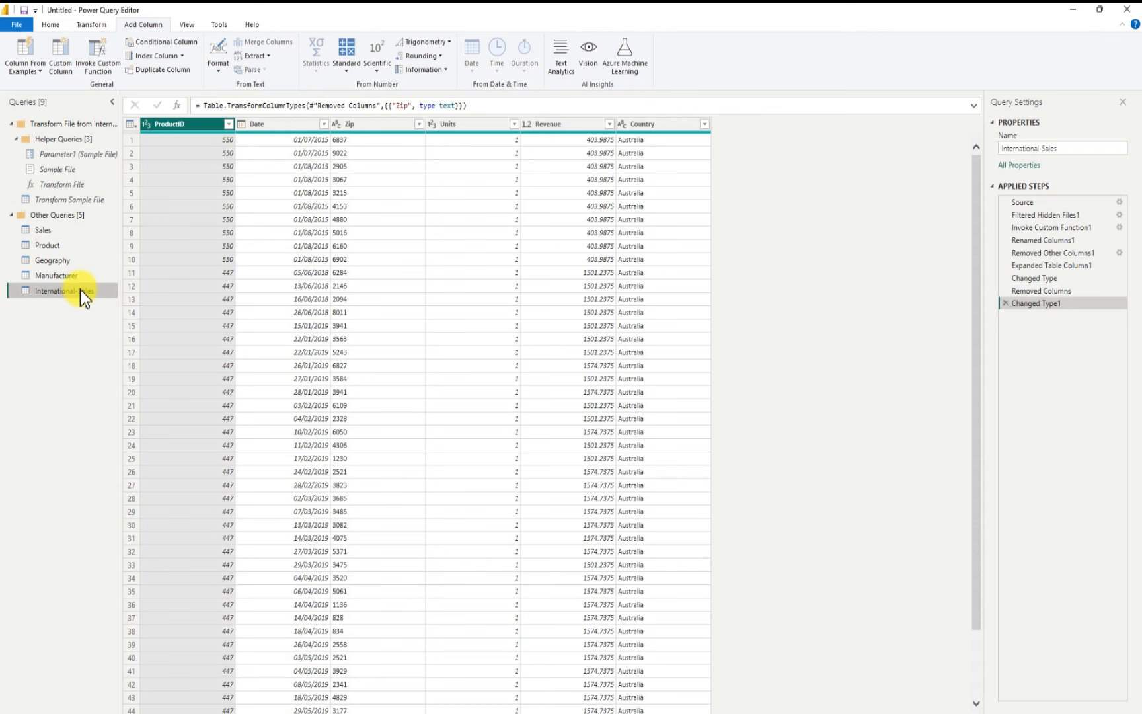
{"action": "right_click", "coordinate": [79, 290]}
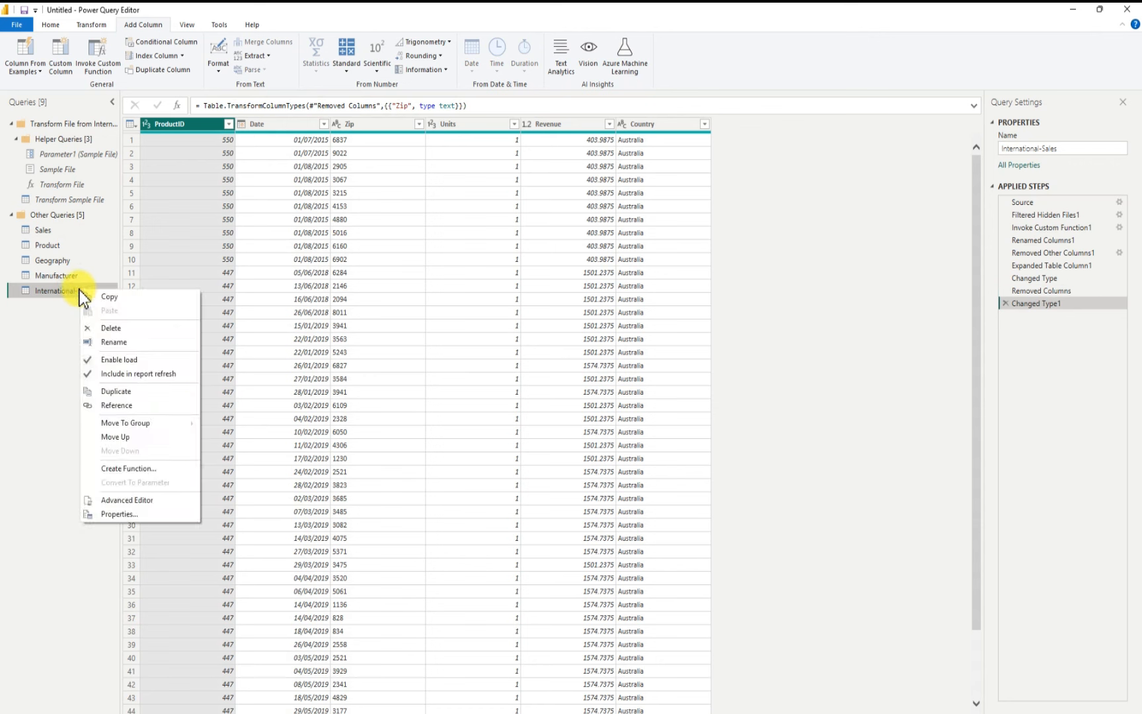
{"action": "left_click", "coordinate": [90, 374]}
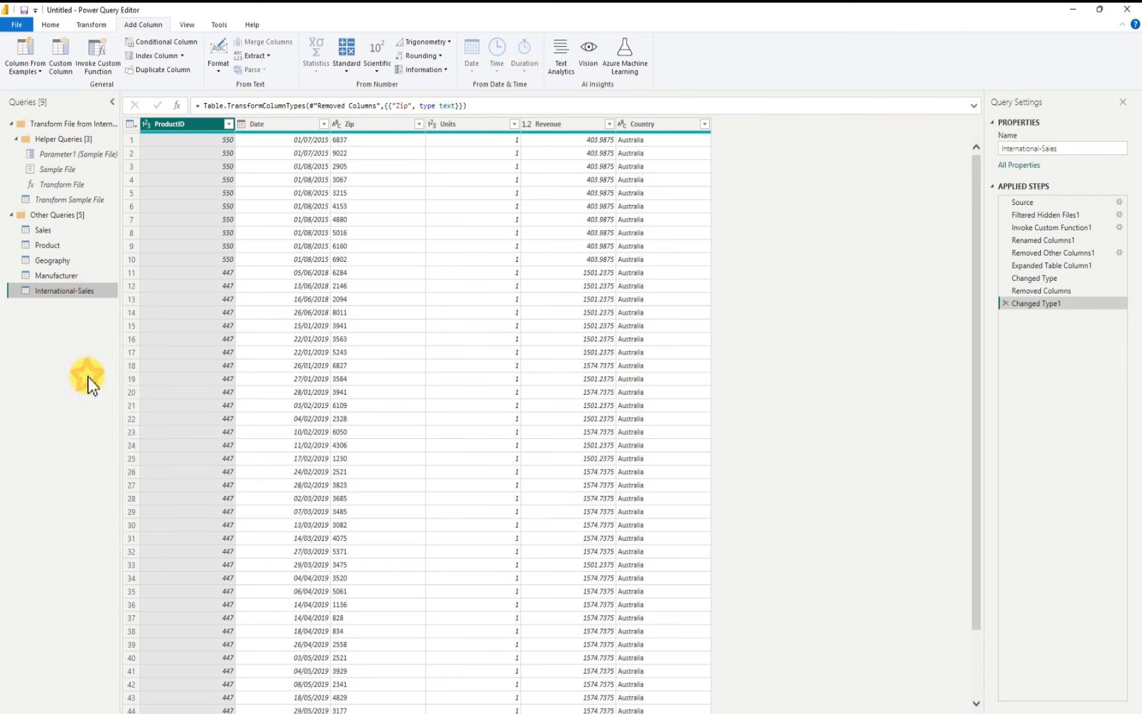
{"action": "right_click", "coordinate": [66, 293]}
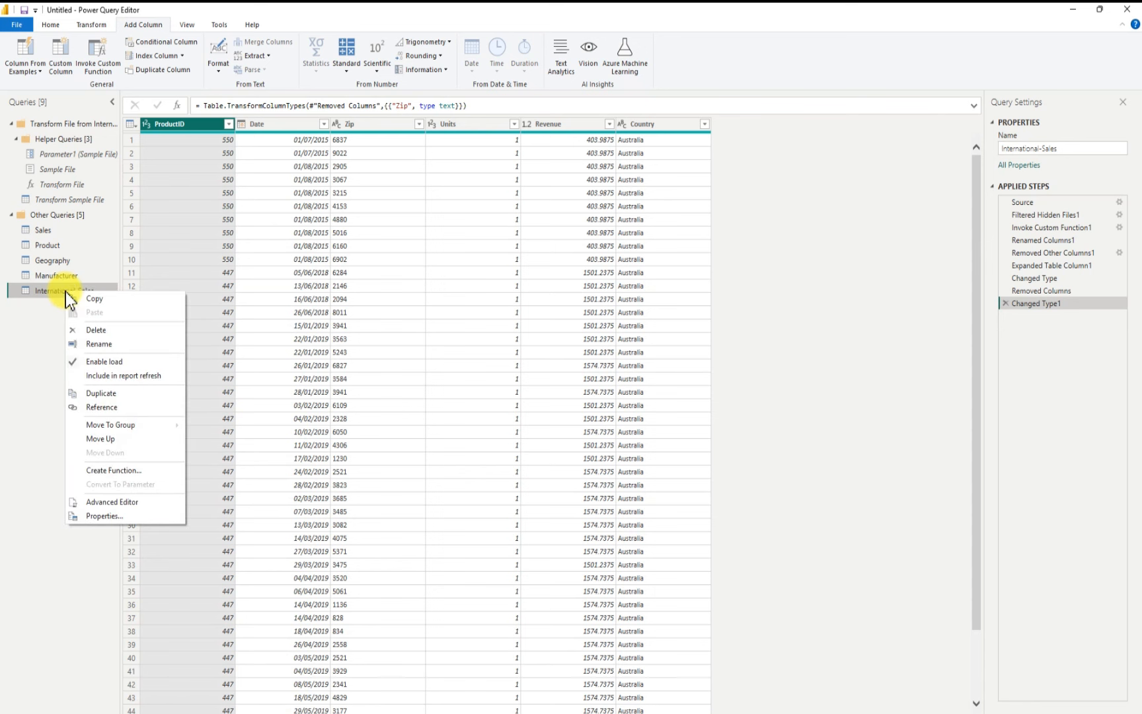
{"action": "left_click", "coordinate": [73, 363]}
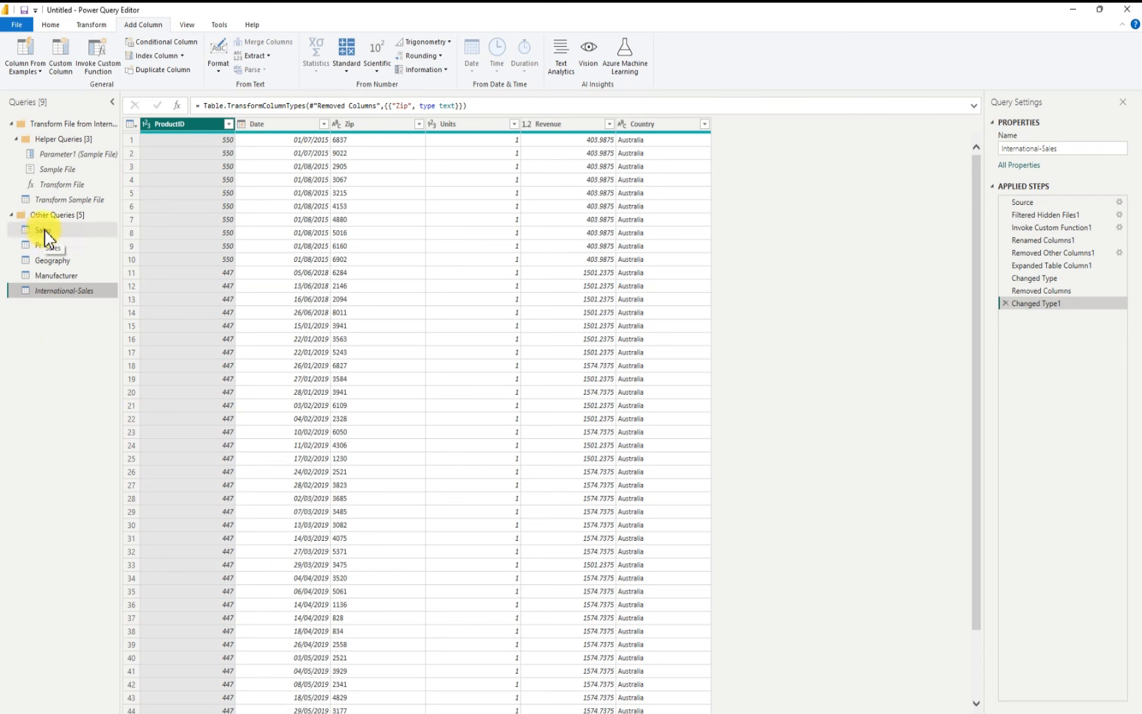
{"action": "right_click", "coordinate": [72, 292]}
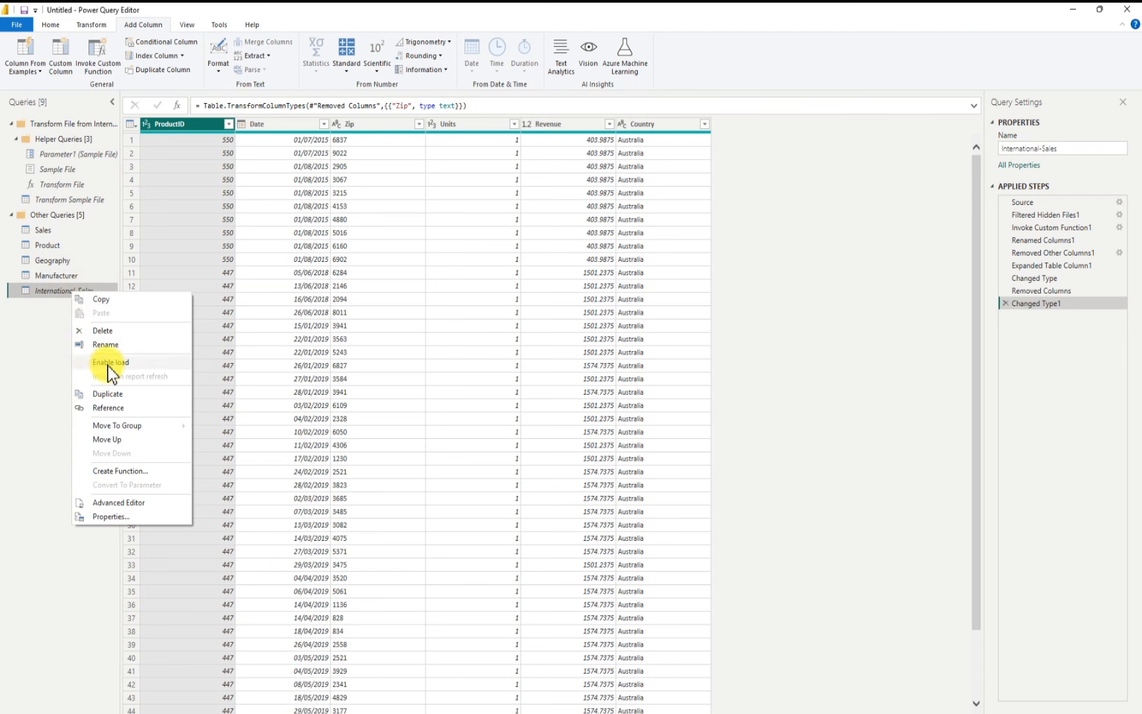
{"action": "left_click", "coordinate": [44, 368]}
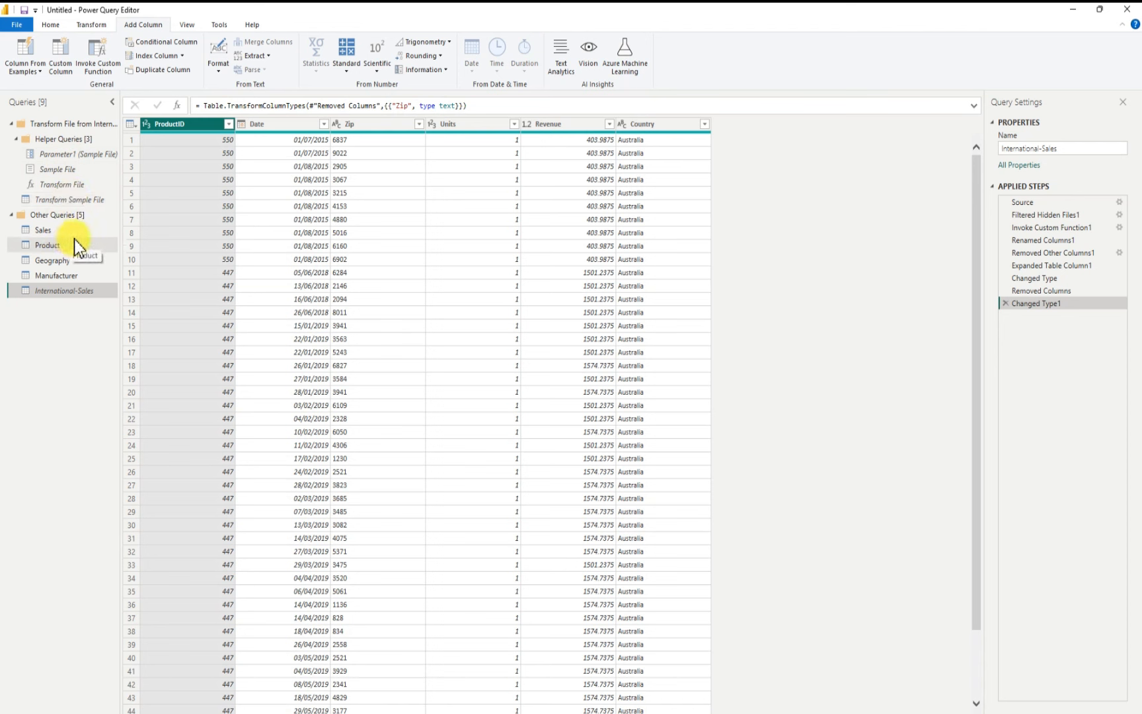
Step: Close the Power Query Editor and collapse the Sales table in the Data pane
{"action": "left_click", "coordinate": [58, 26]}
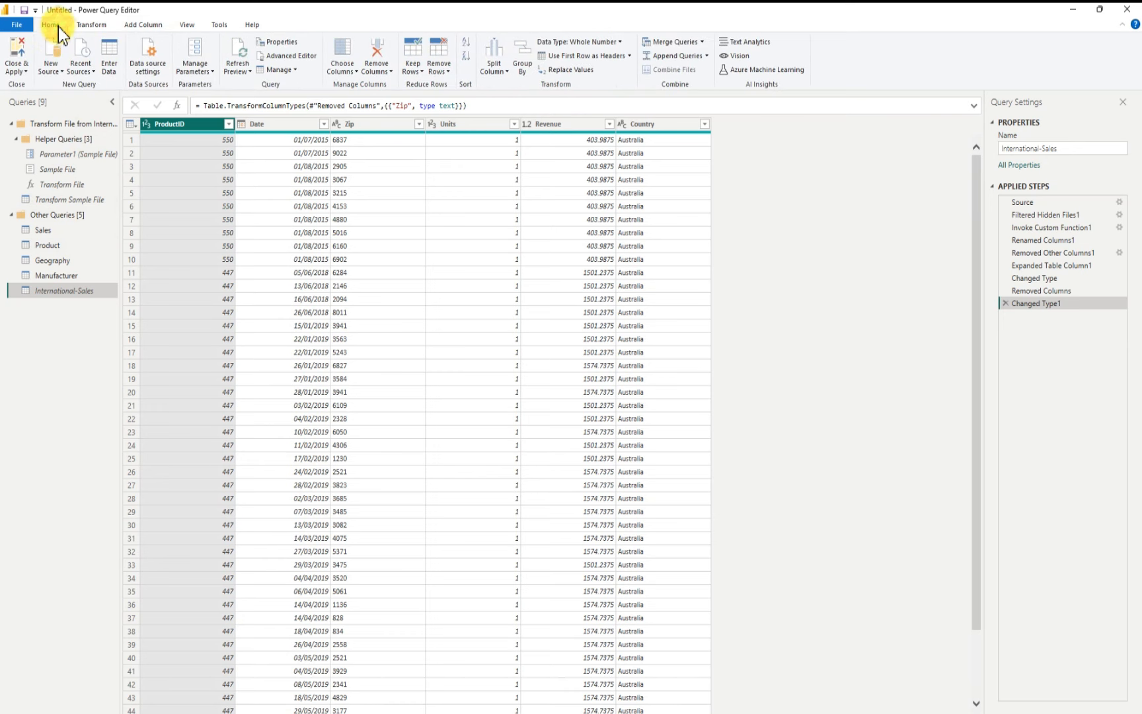
{"action": "left_click", "coordinate": [22, 53]}
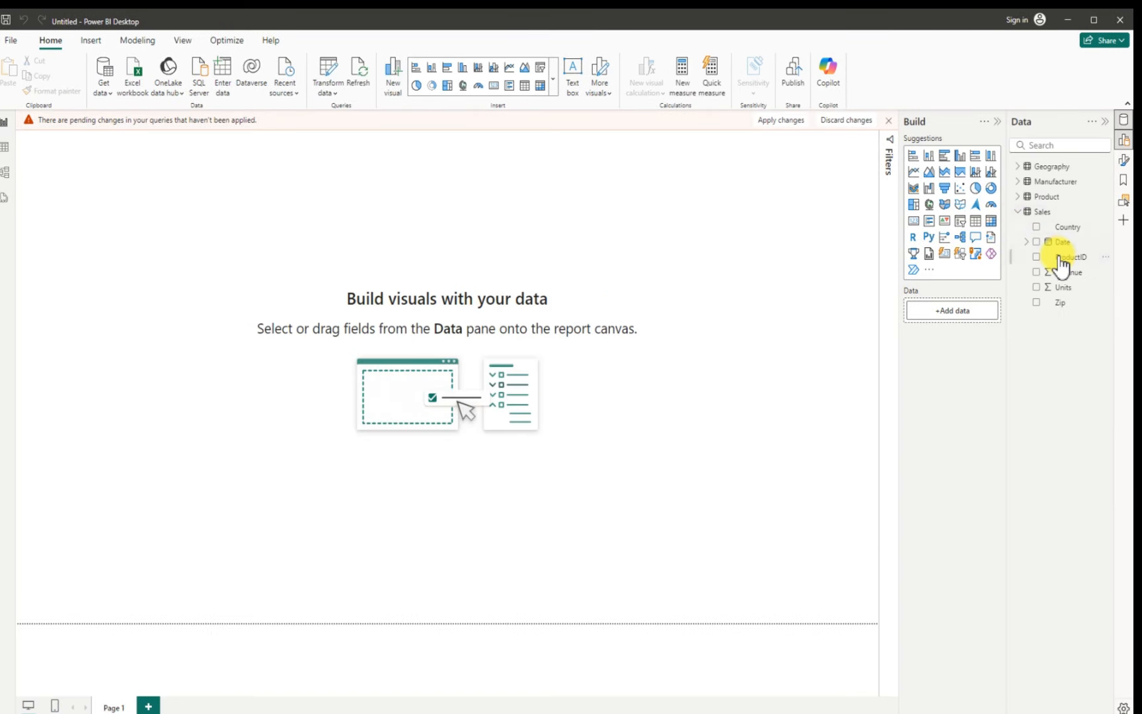
{"action": "left_click", "coordinate": [1020, 214]}
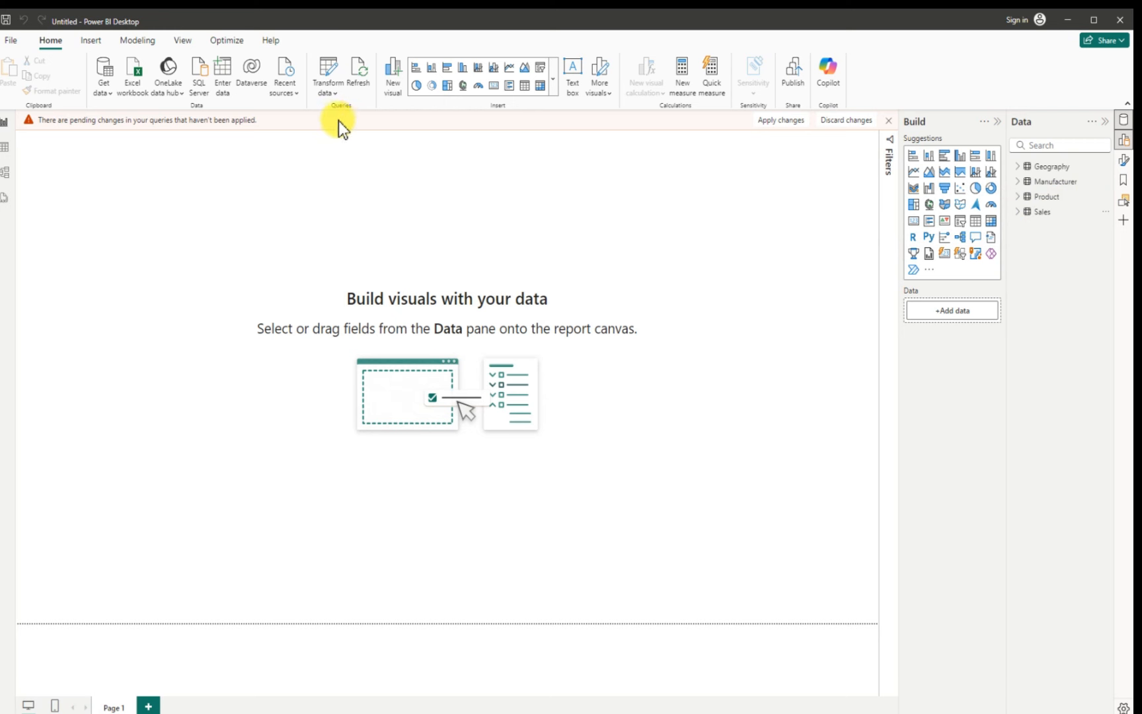
Step: Save the report to Downloads as Sales-Revenue-Dashboard and apply the pending query changes
{"action": "left_click", "coordinate": [11, 41]}
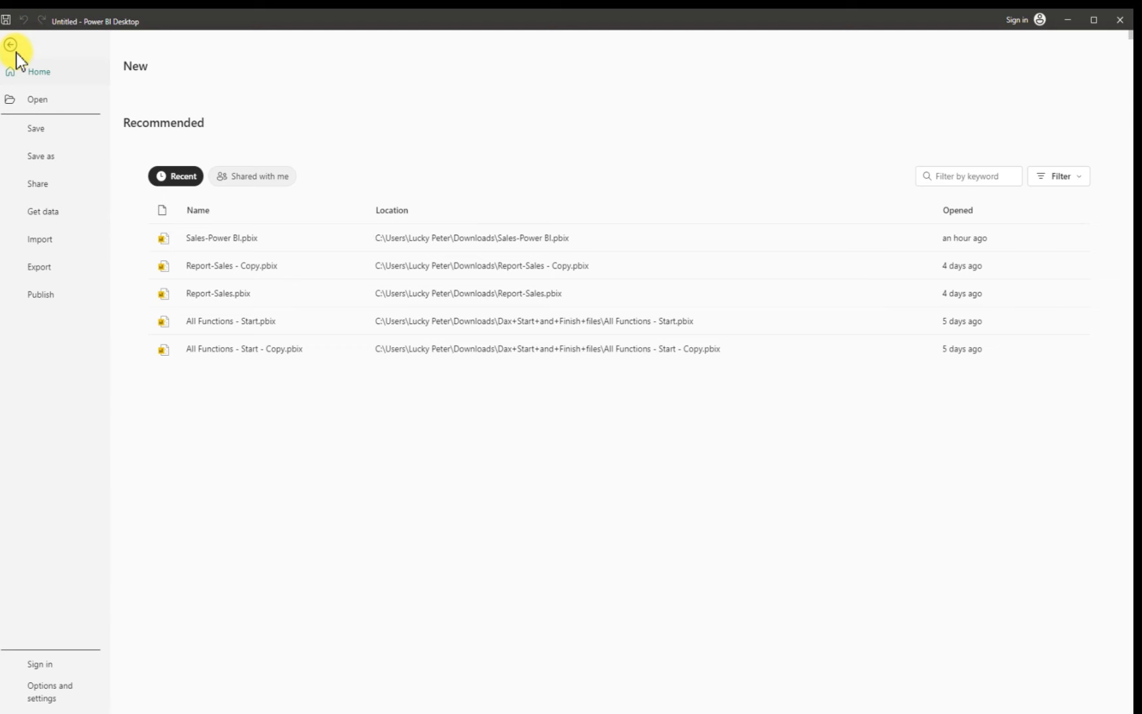
{"action": "left_click", "coordinate": [42, 163]}
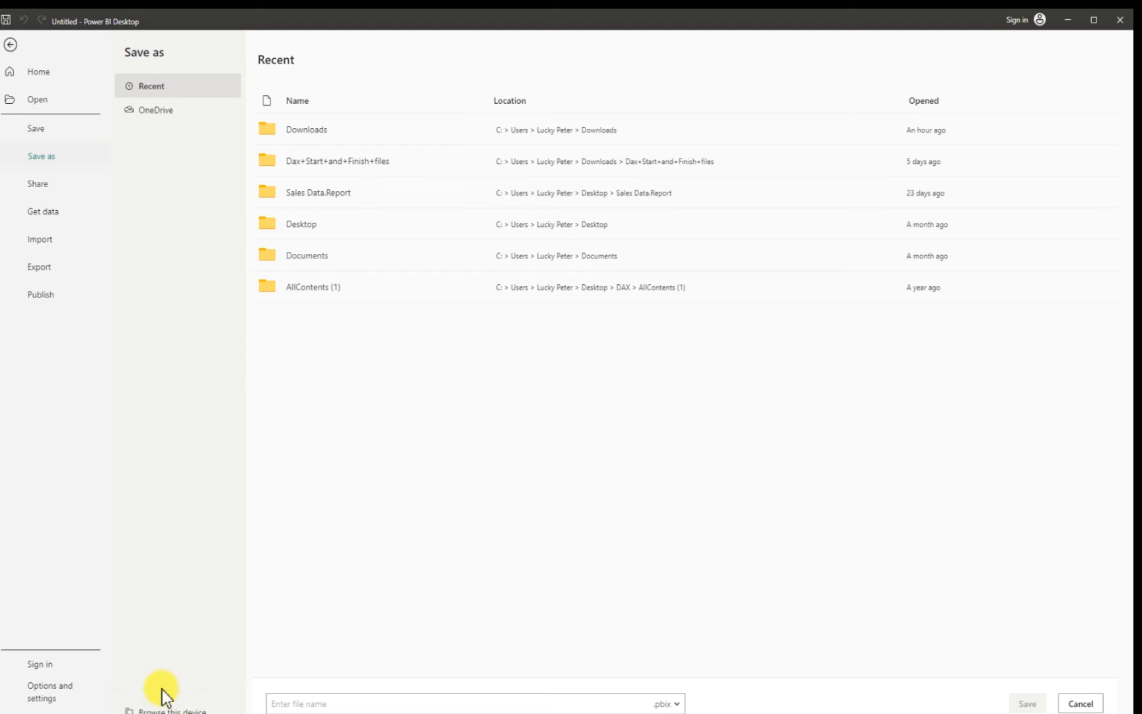
{"action": "left_click", "coordinate": [156, 709]}
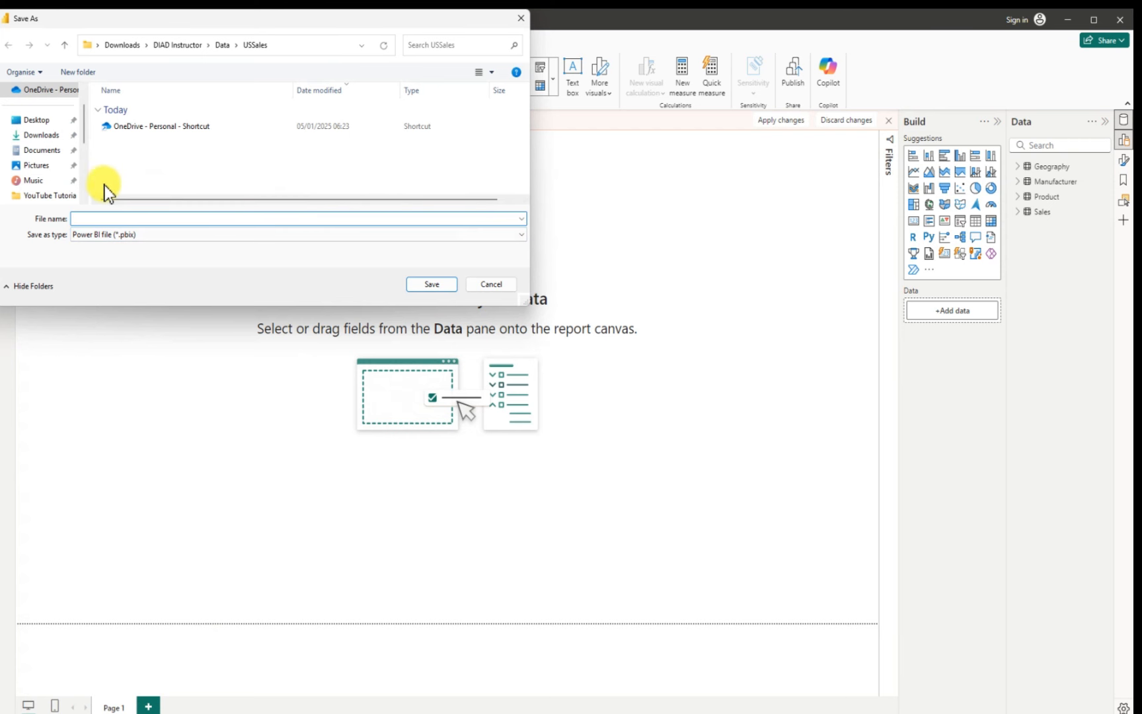
{"action": "left_click", "coordinate": [43, 135]}
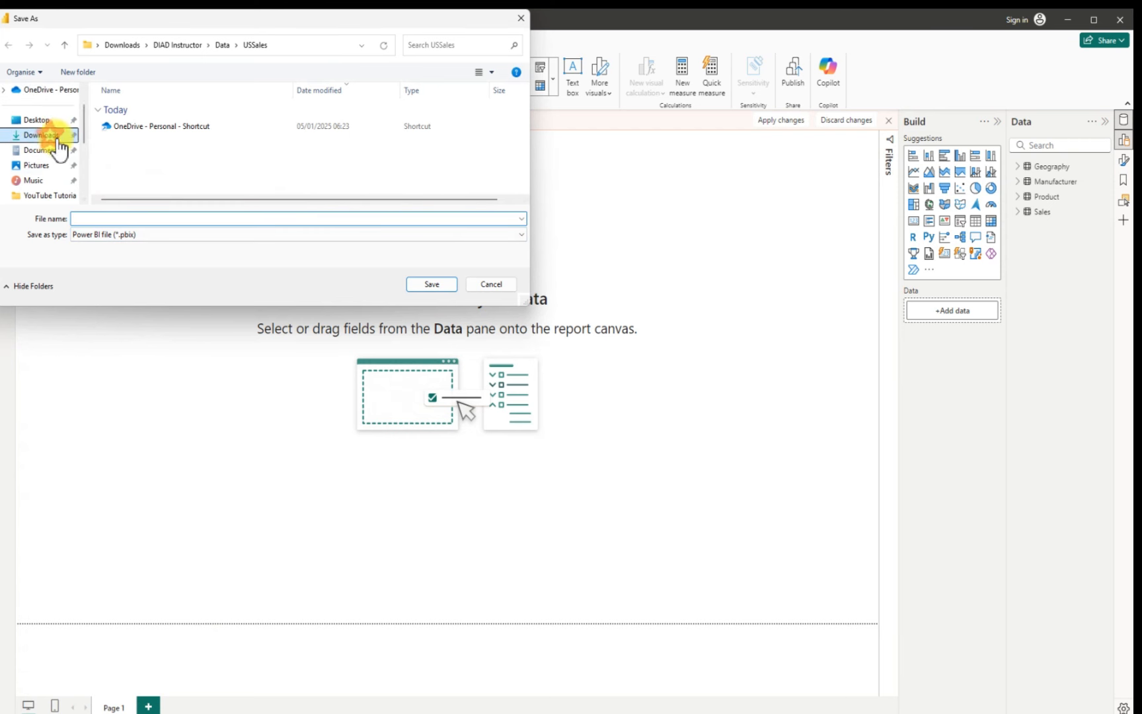
{"action": "left_click", "coordinate": [107, 235]}
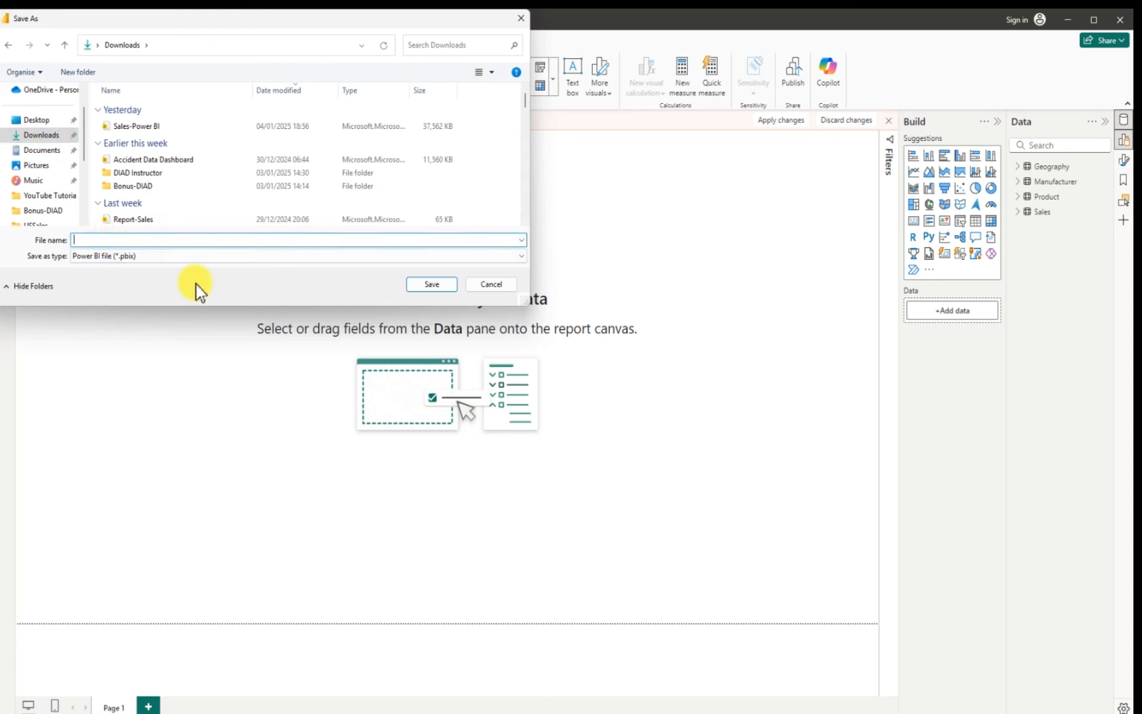
{"action": "type", "text": "Sal"}
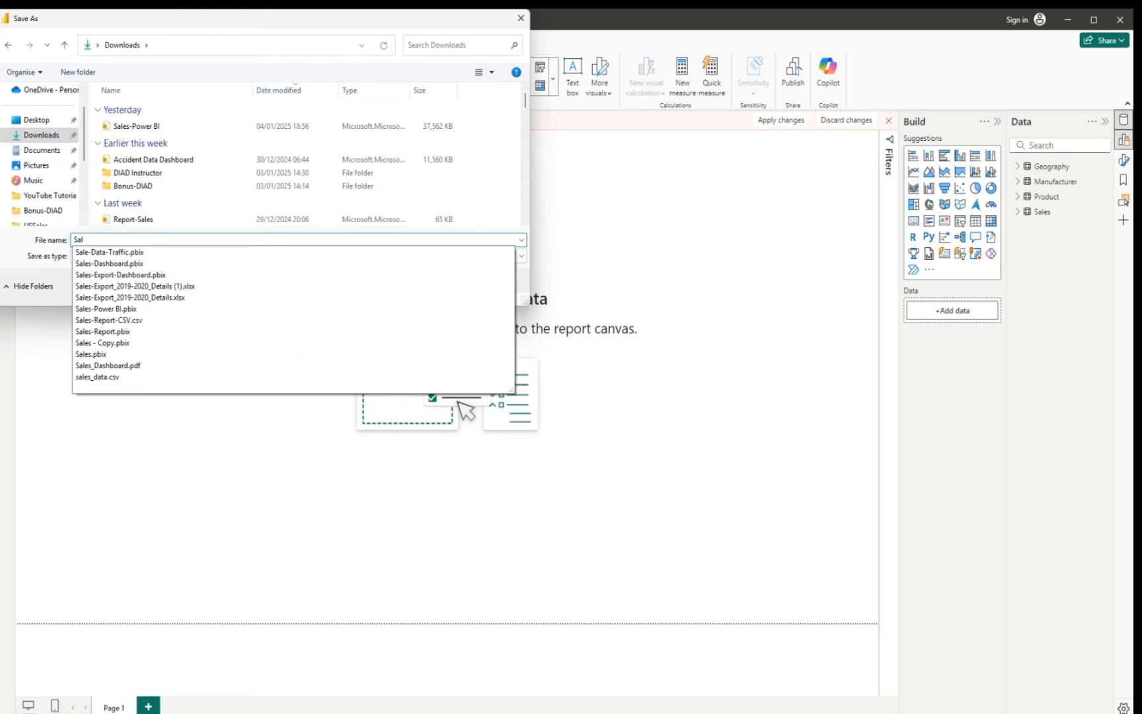
{"action": "type", "text": "es"}
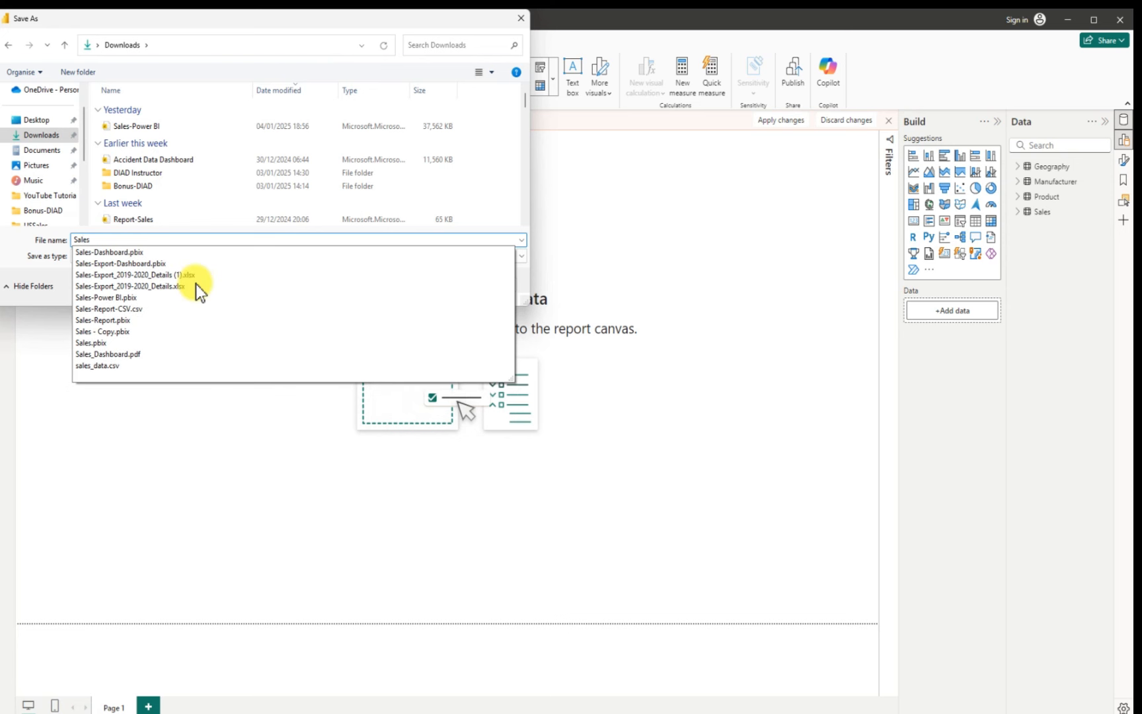
{"action": "type", "text": "-"}
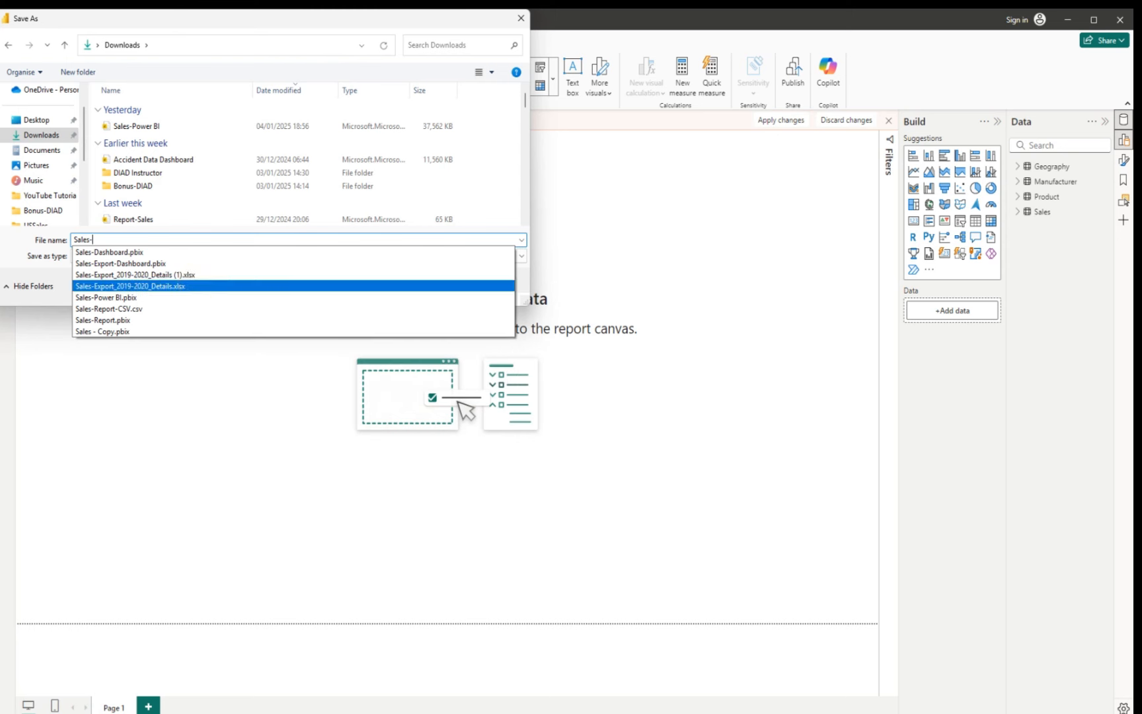
{"action": "type", "text": "Revenue"}
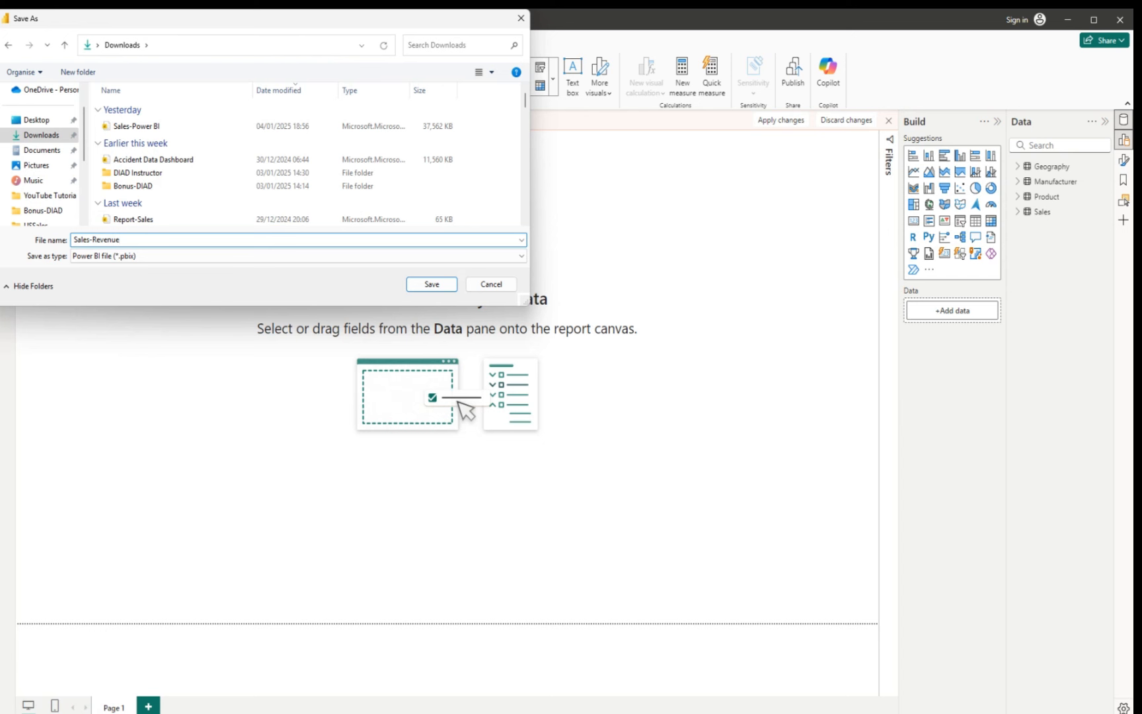
{"action": "type", "text": "-Dashboard"}
{"action": "left_click", "coordinate": [432, 284]}
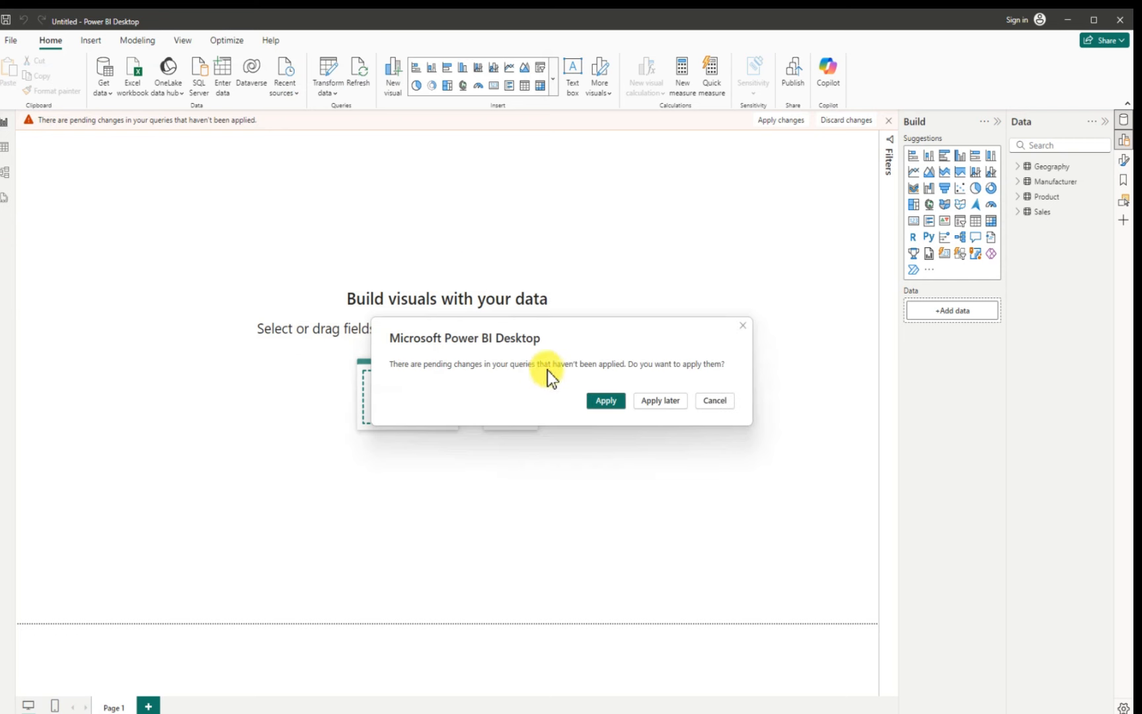
{"action": "left_click", "coordinate": [606, 401]}
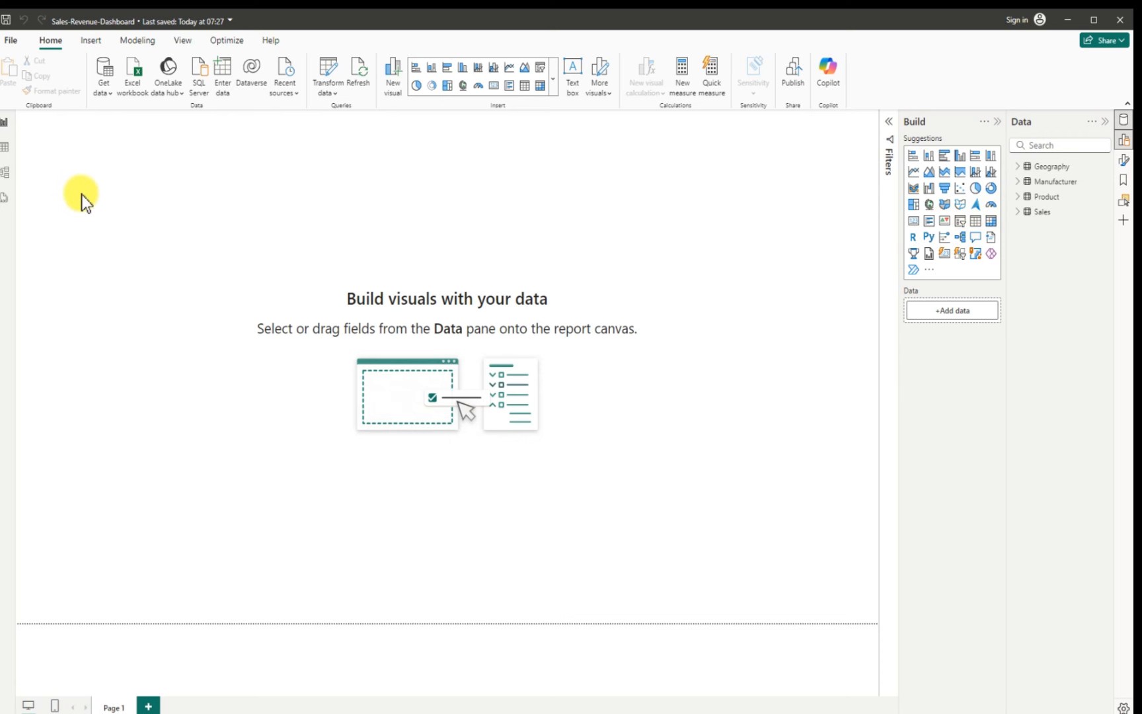
Step: Open the table view and expand the Geography, Manufacturer, Product and Sales field lists
{"action": "left_click", "coordinate": [4, 148]}
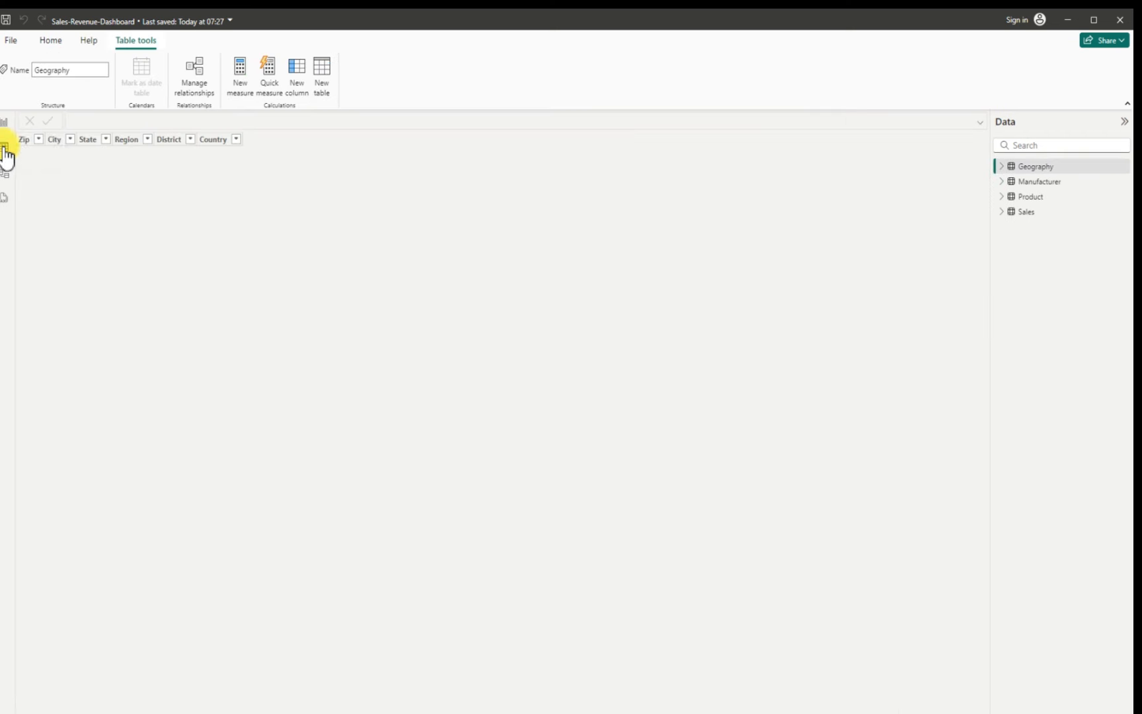
{"action": "left_click", "coordinate": [1001, 166]}
{"action": "left_click", "coordinate": [1002, 271]}
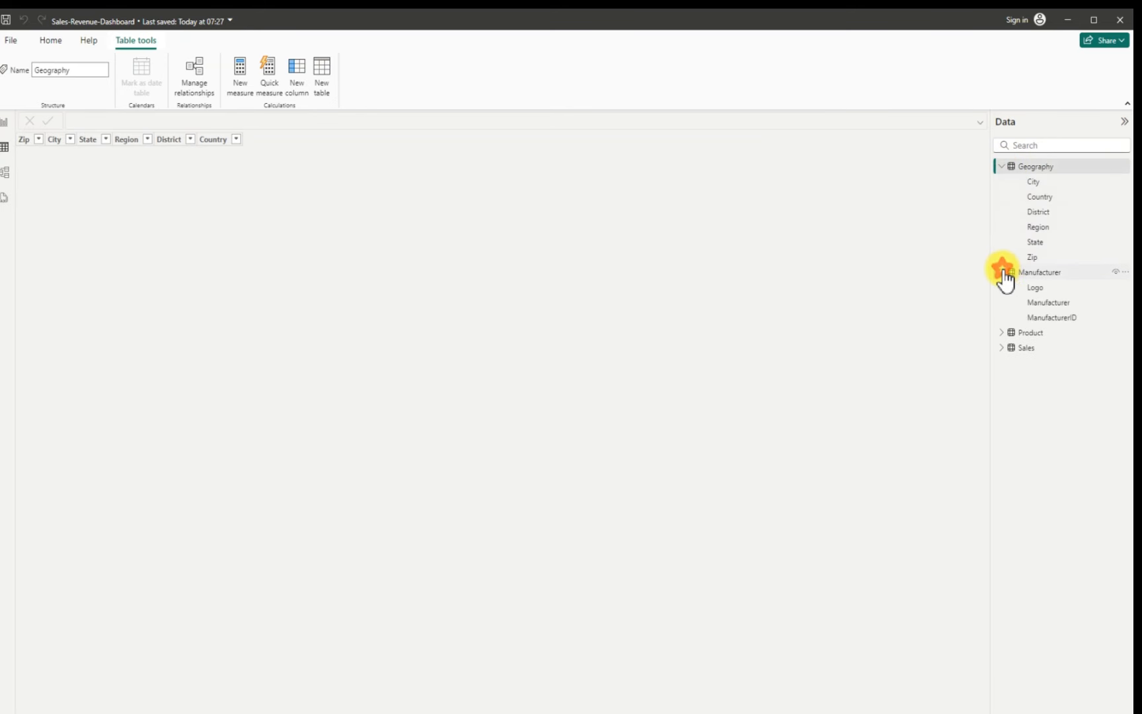
{"action": "left_click", "coordinate": [1002, 333]}
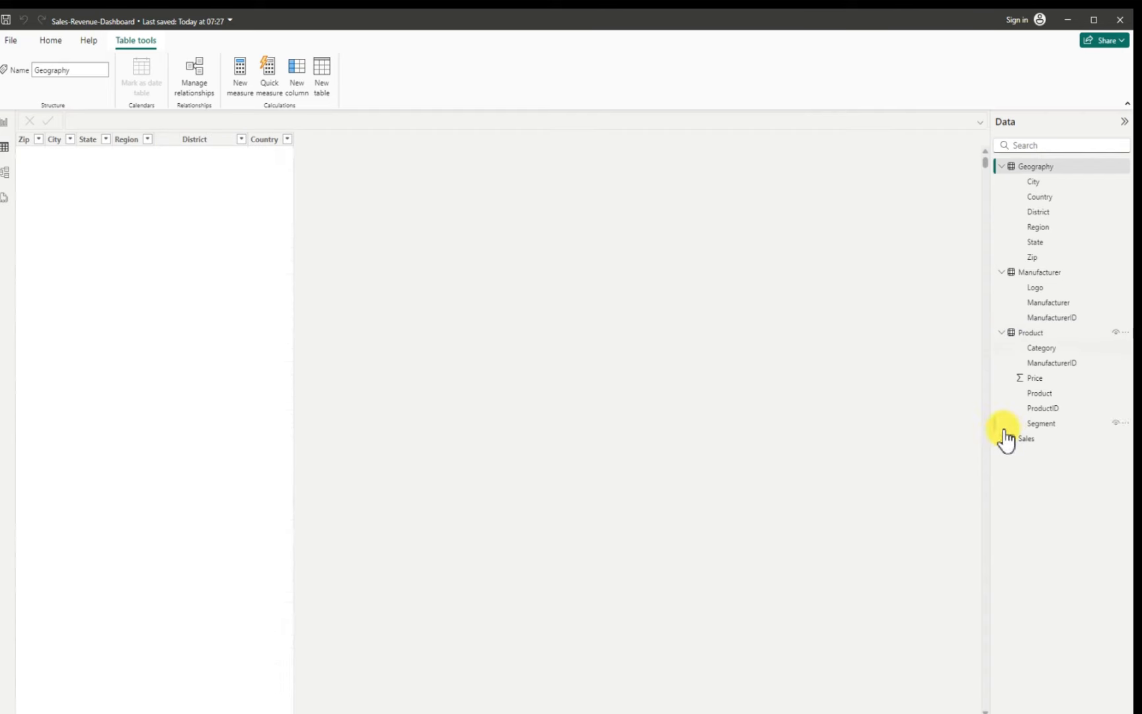
{"action": "left_click", "coordinate": [999, 438]}
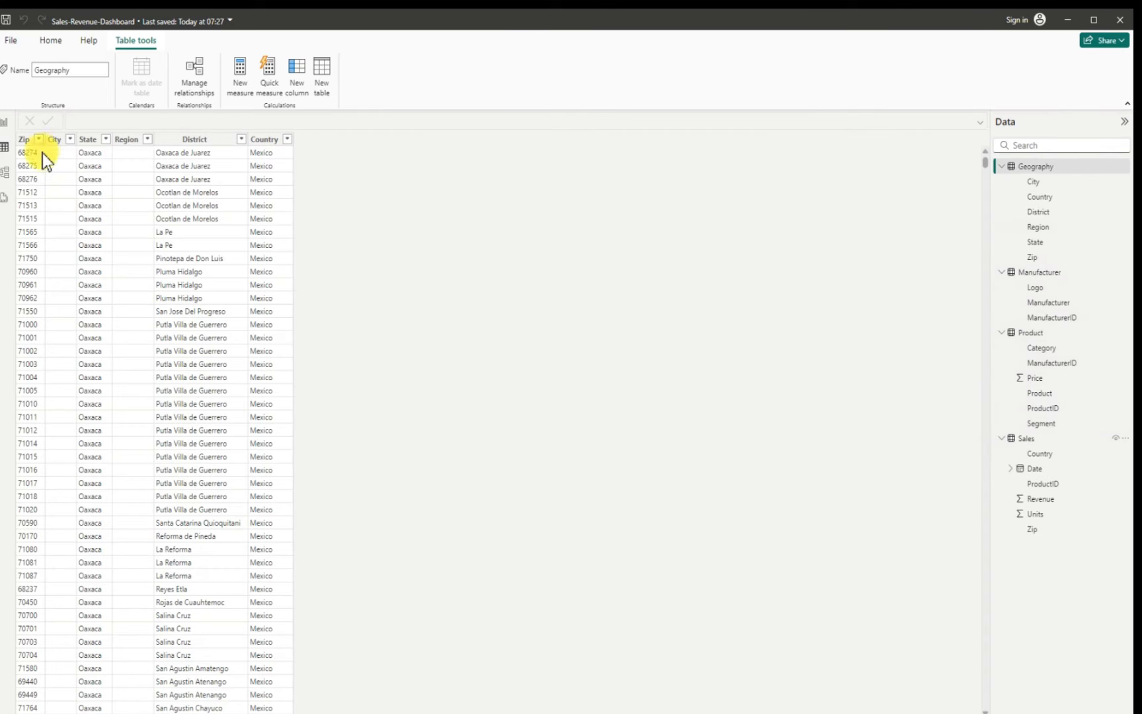
Step: Switch to the model view and rearrange the Sales, Product, Manufacturer and Geography table cards
{"action": "left_click", "coordinate": [7, 178]}
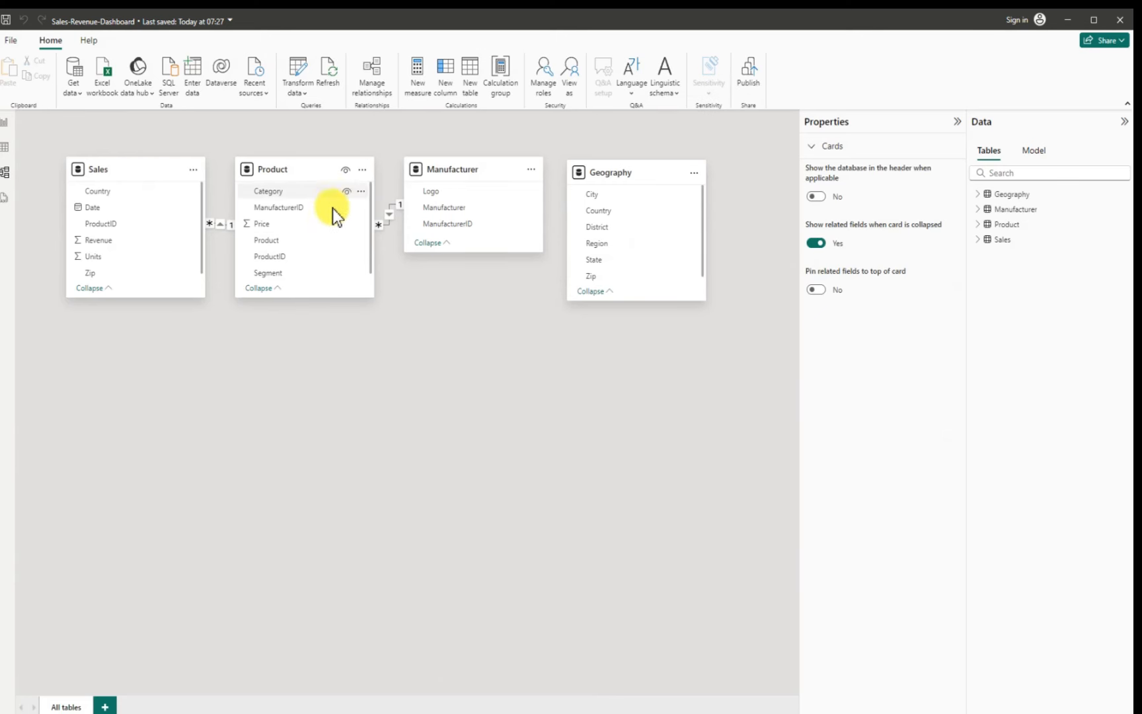
{"action": "left_click_drag", "start_coordinate": [319, 170], "coordinate": [280, 430]}
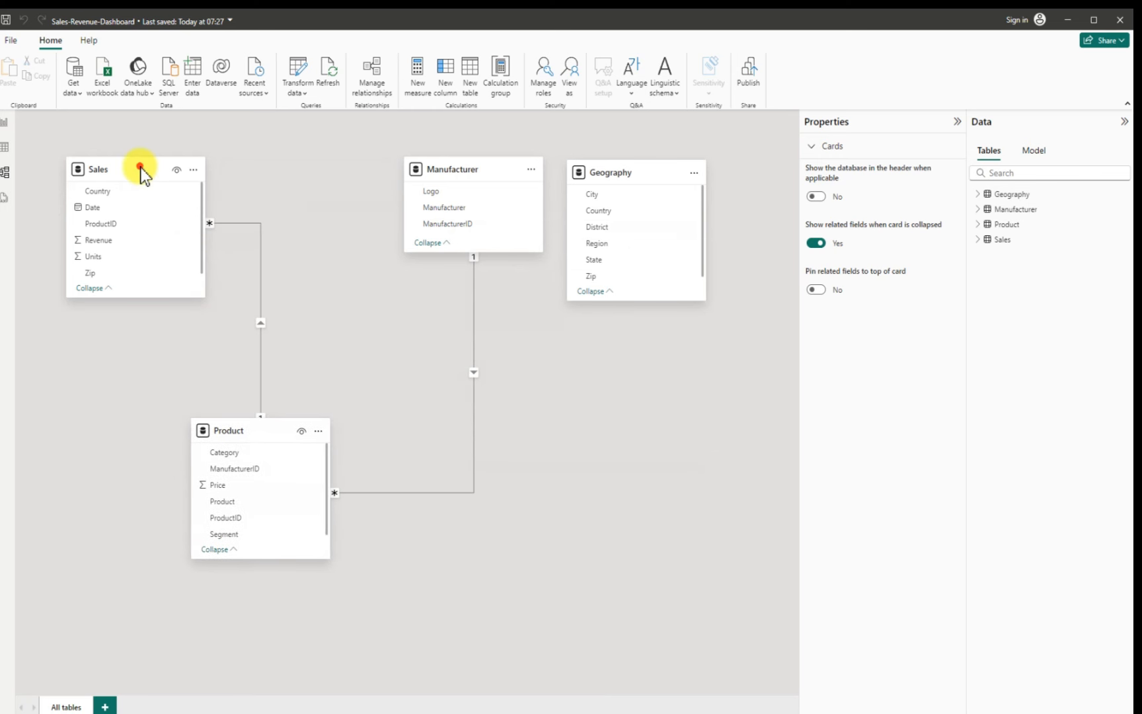
{"action": "left_click_drag", "start_coordinate": [141, 171], "coordinate": [326, 140]}
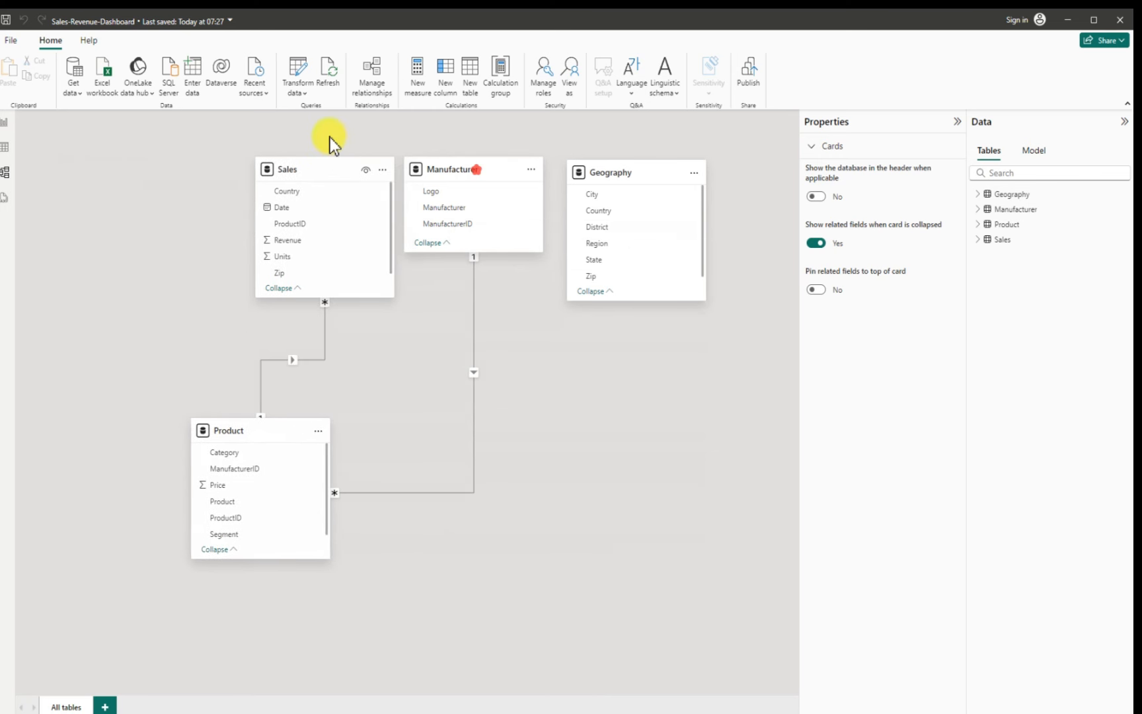
{"action": "left_click_drag", "start_coordinate": [474, 170], "coordinate": [678, 377]}
{"action": "left_click_drag", "start_coordinate": [271, 435], "coordinate": [375, 464]}
{"action": "left_click_drag", "start_coordinate": [353, 169], "coordinate": [426, 166]}
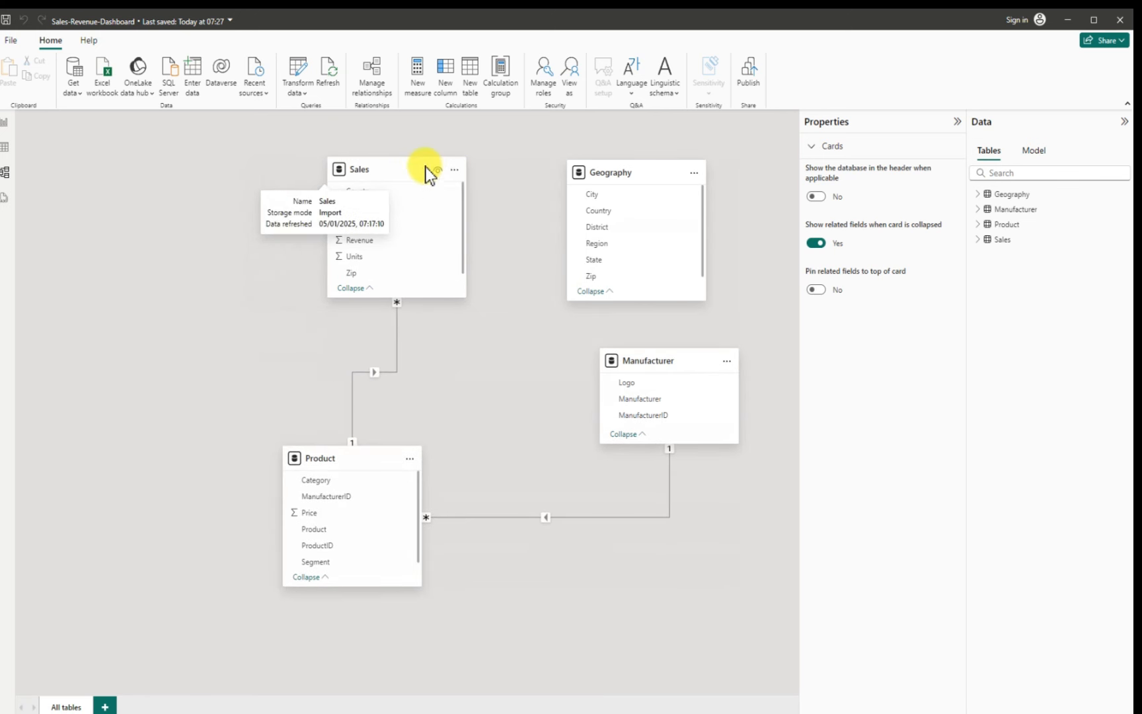
{"action": "left_click_drag", "start_coordinate": [681, 171], "coordinate": [187, 175]}
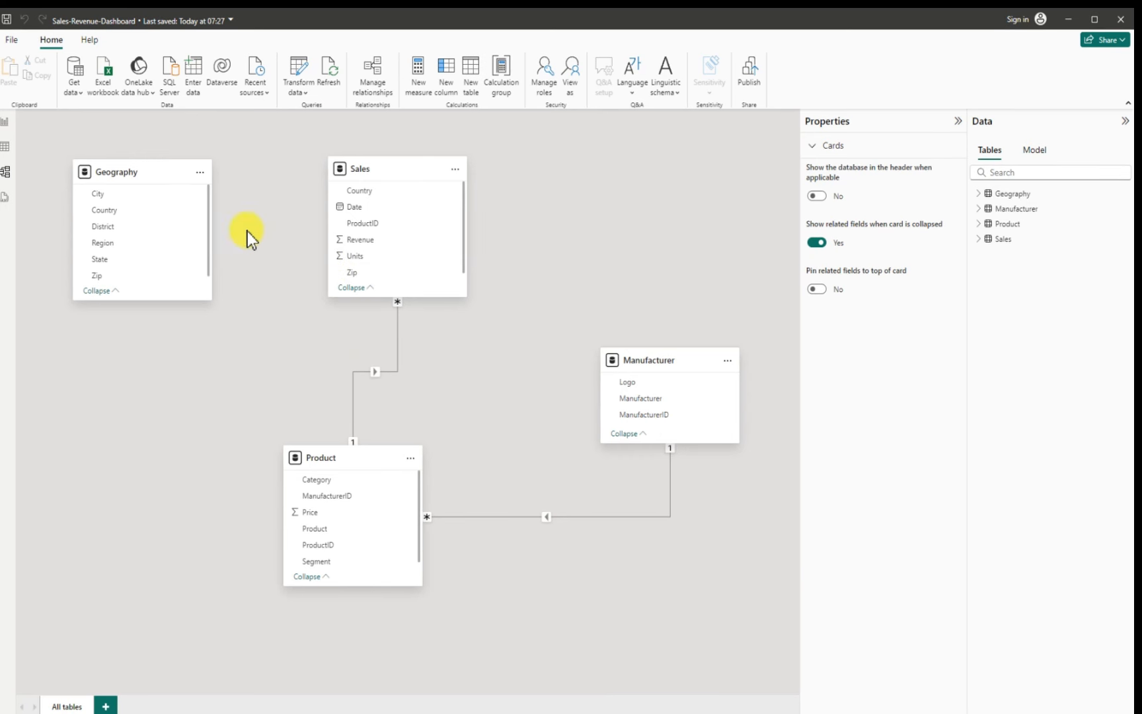
Step: Reposition the Geography and Manufacturer table cards in the model diagram
{"action": "left_click_drag", "start_coordinate": [164, 170], "coordinate": [181, 199]}
{"action": "left_click_drag", "start_coordinate": [678, 359], "coordinate": [645, 297]}
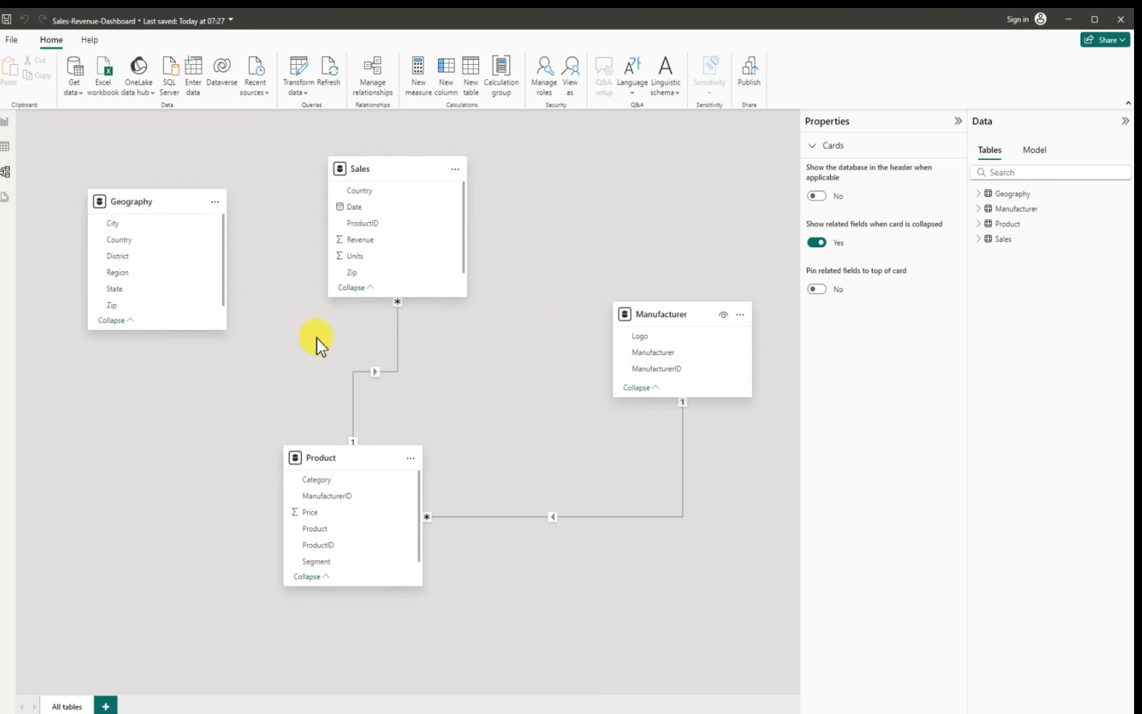
{"action": "mouse_move", "coordinate": [173, 200]}
{"action": "left_mouse_down"}
{"action": "mouse_move", "coordinate": [191, 213]}
{"action": "mouse_move", "coordinate": [177, 185]}
{"action": "left_mouse_up"}
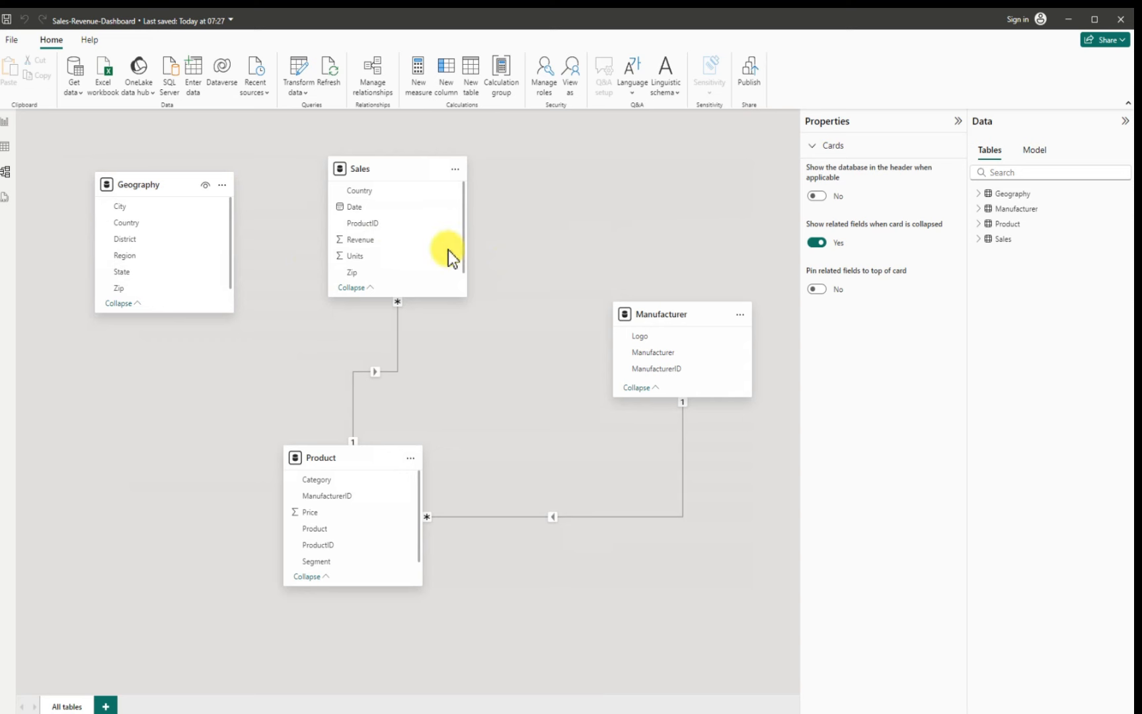
Step: On the report page, create a clustered column chart of Sales Revenue by Geography Country
{"action": "left_click", "coordinate": [7, 125]}
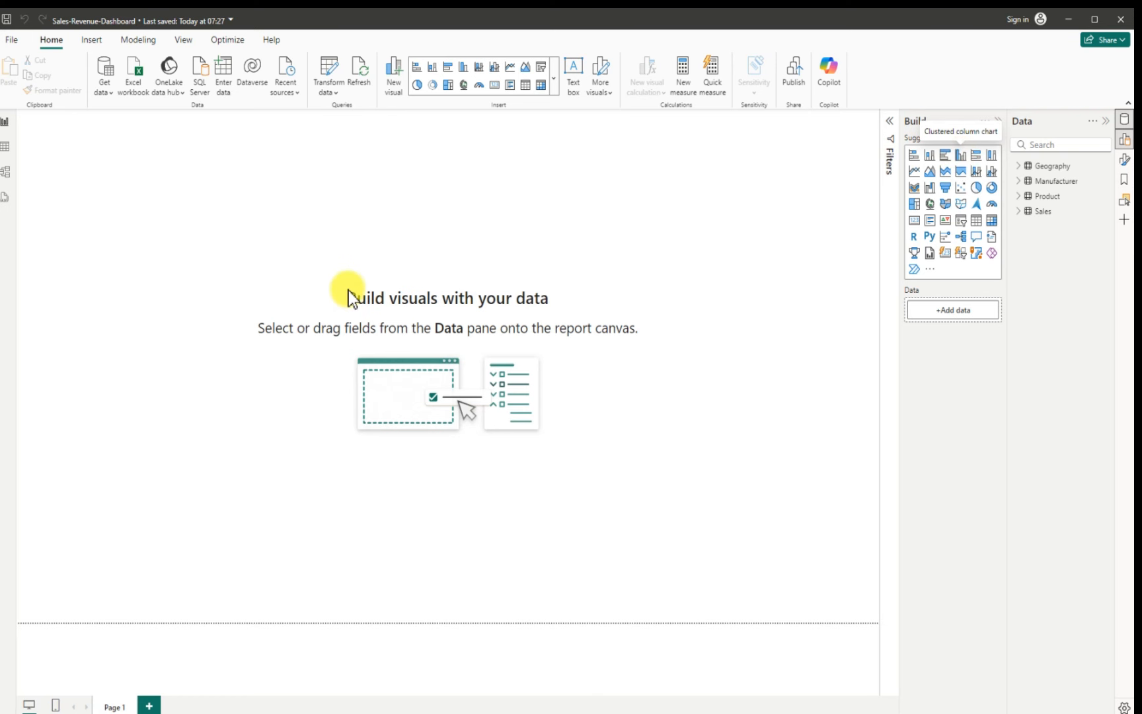
{"action": "left_click_drag", "start_coordinate": [176, 195], "coordinate": [336, 298]}
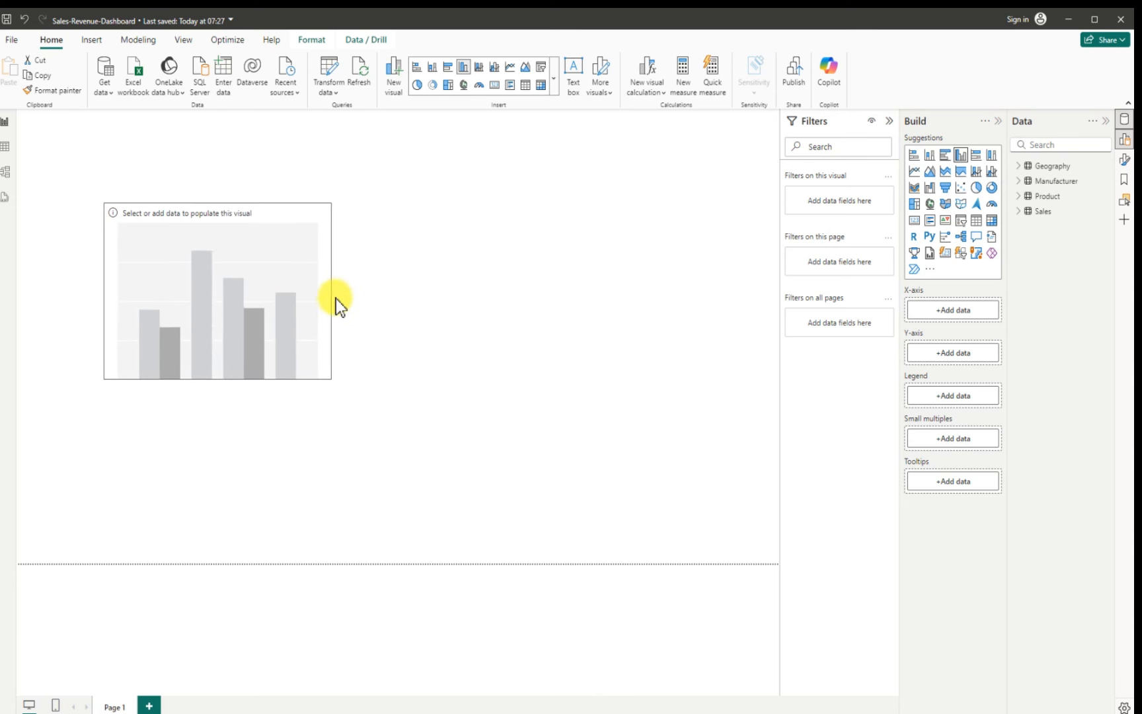
{"action": "left_click", "coordinate": [1021, 211]}
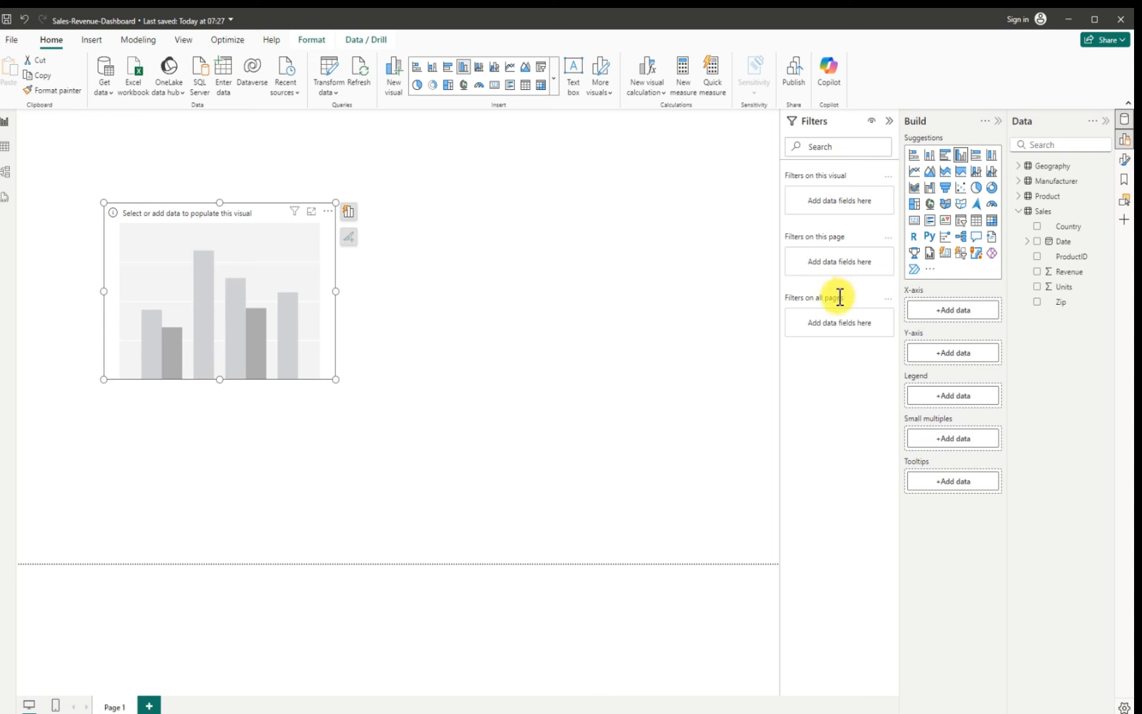
{"action": "left_click", "coordinate": [1038, 272]}
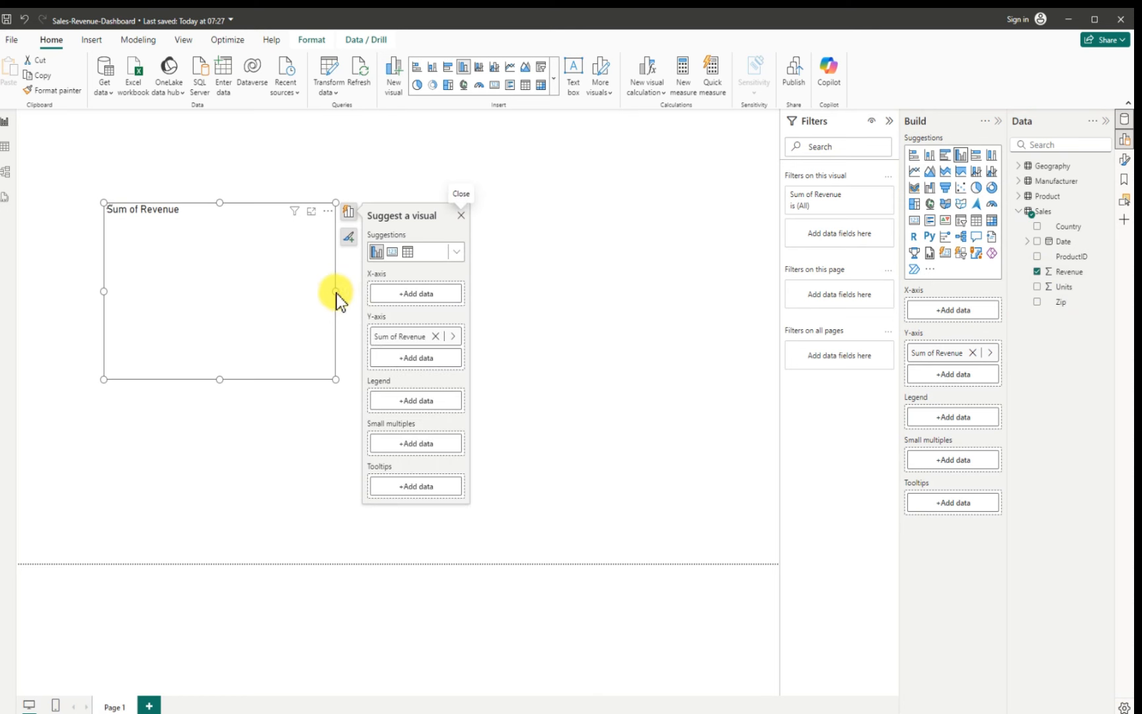
{"action": "left_click_drag", "start_coordinate": [337, 292], "coordinate": [368, 296]}
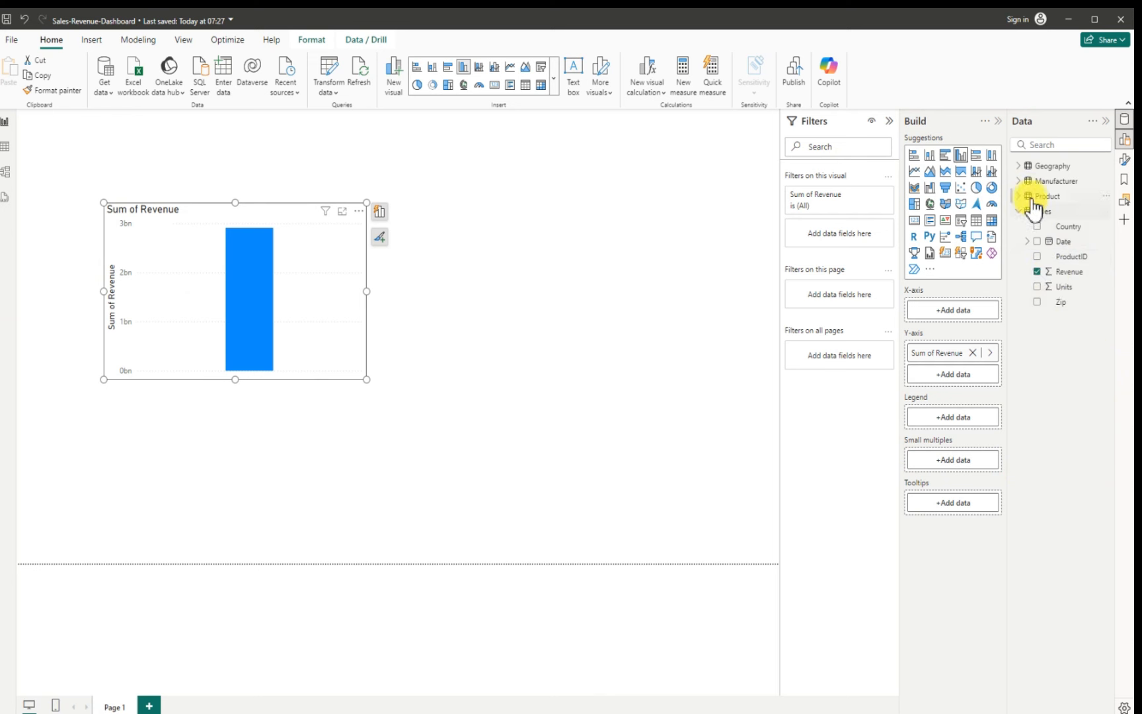
{"action": "left_click", "coordinate": [1022, 169]}
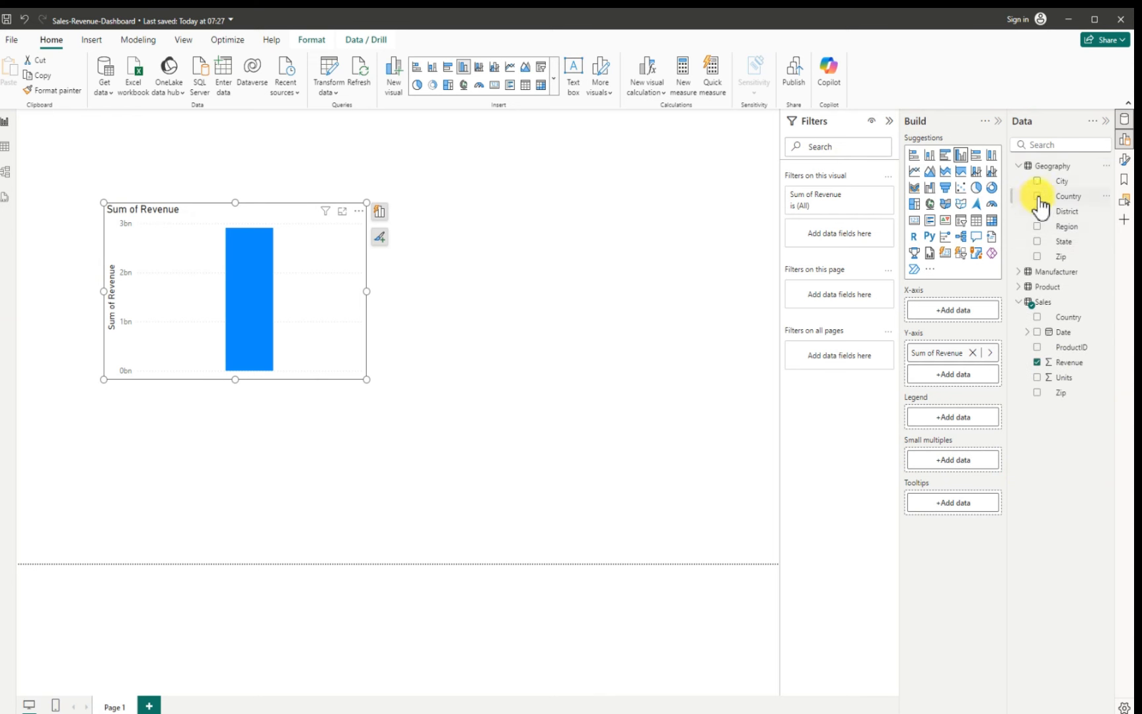
{"action": "left_click_drag", "start_coordinate": [1038, 195], "coordinate": [298, 273]}
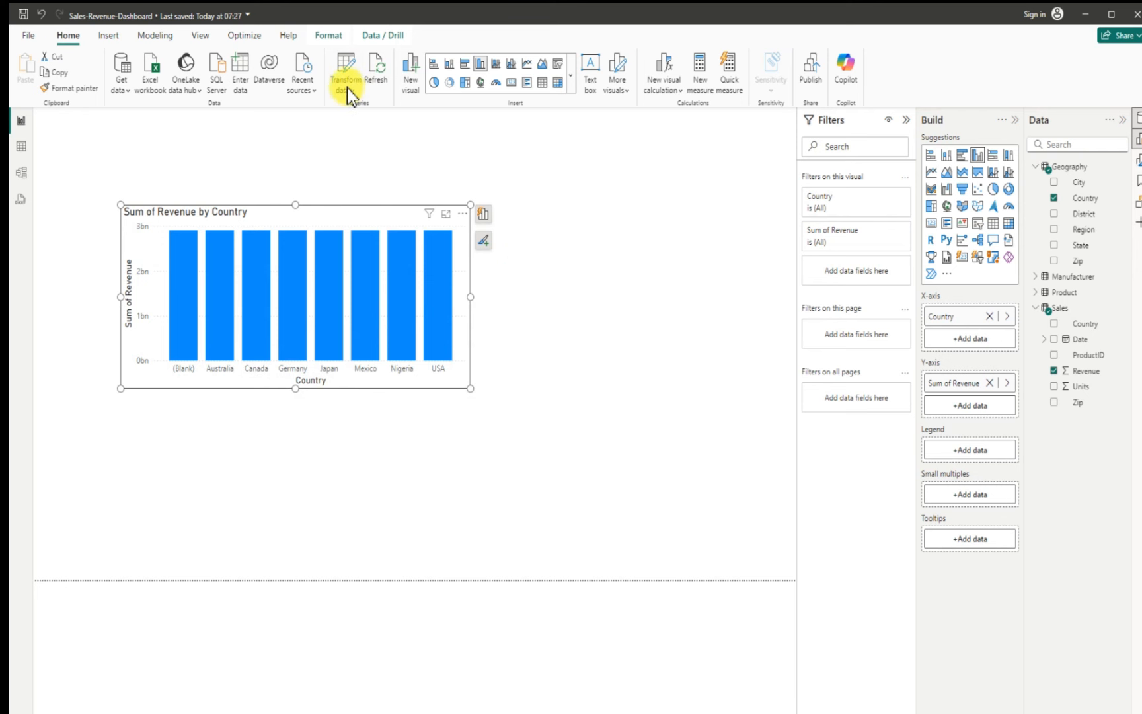
Step: Open the Power Query Editor and examine the Country column values of the Geography and Sales queries
{"action": "left_click", "coordinate": [346, 62]}
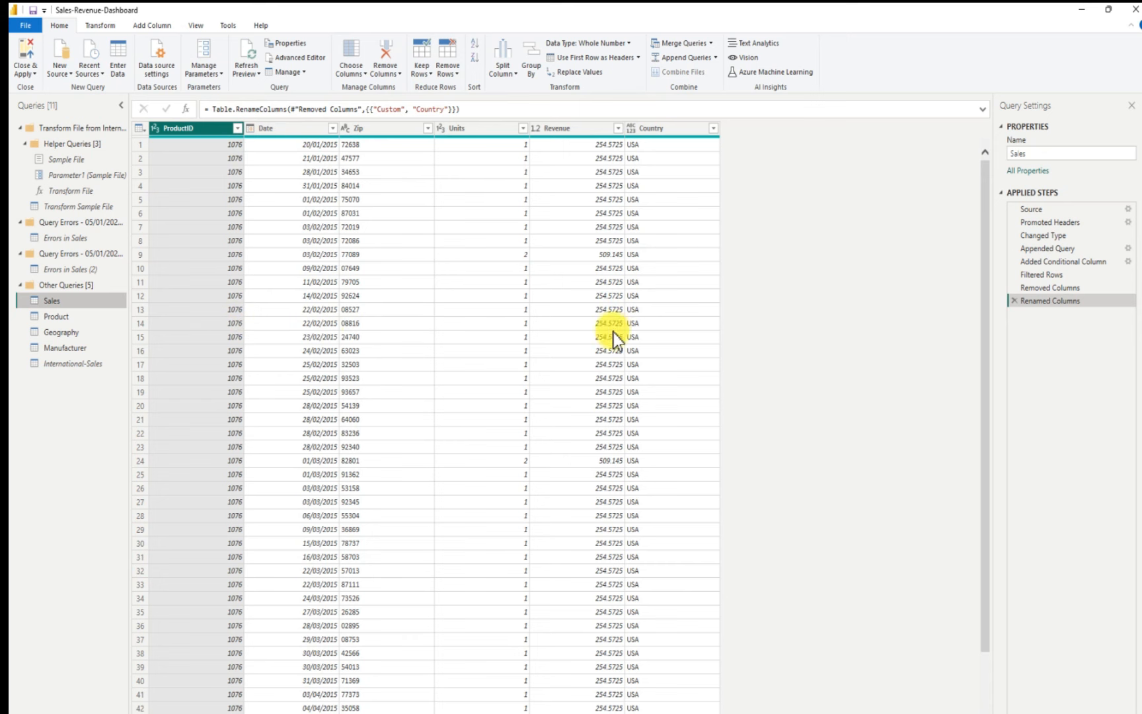
{"action": "left_click", "coordinate": [73, 333]}
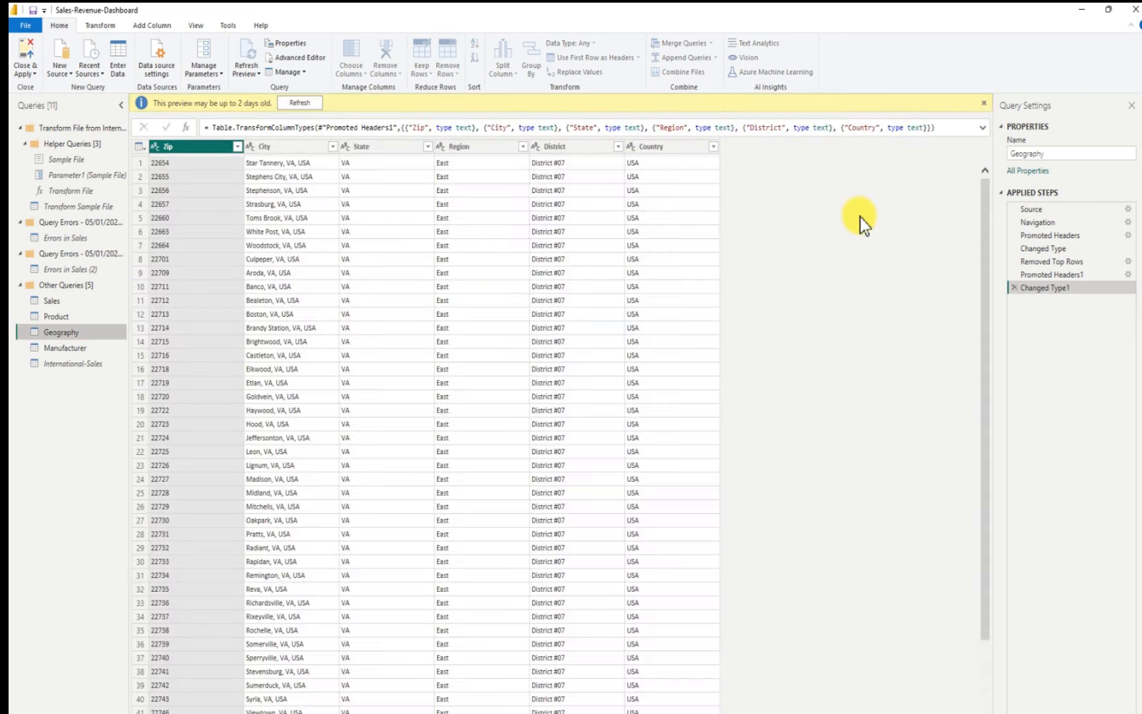
{"action": "left_click", "coordinate": [713, 146]}
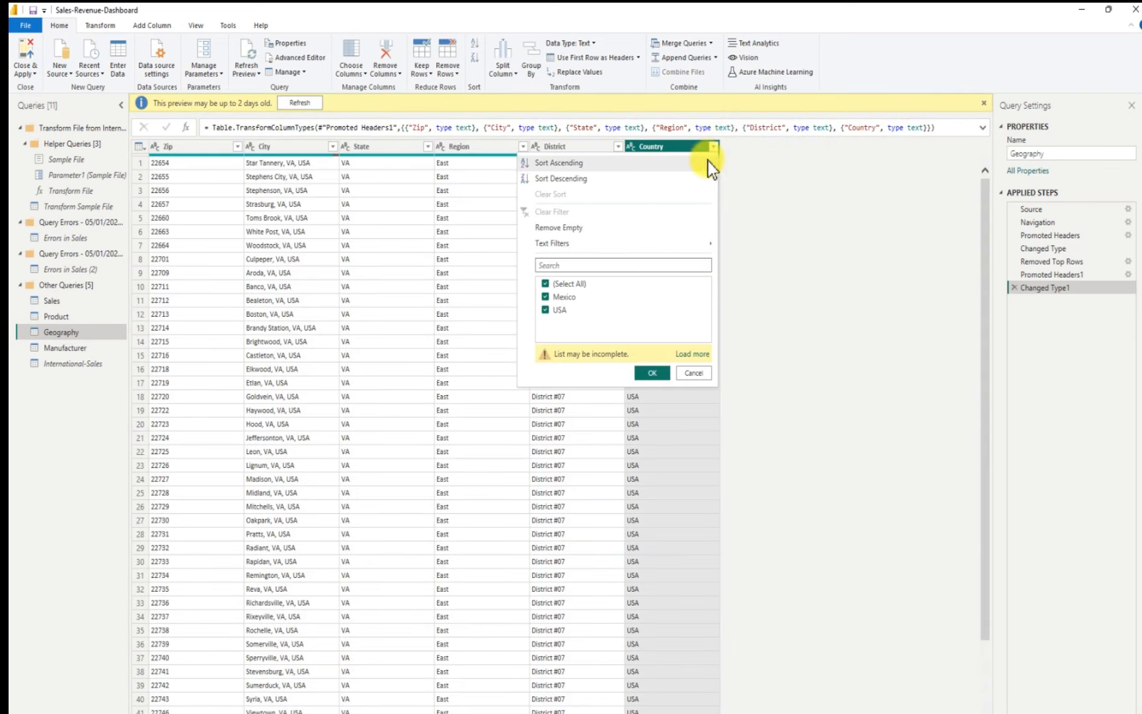
{"action": "left_click", "coordinate": [702, 357]}
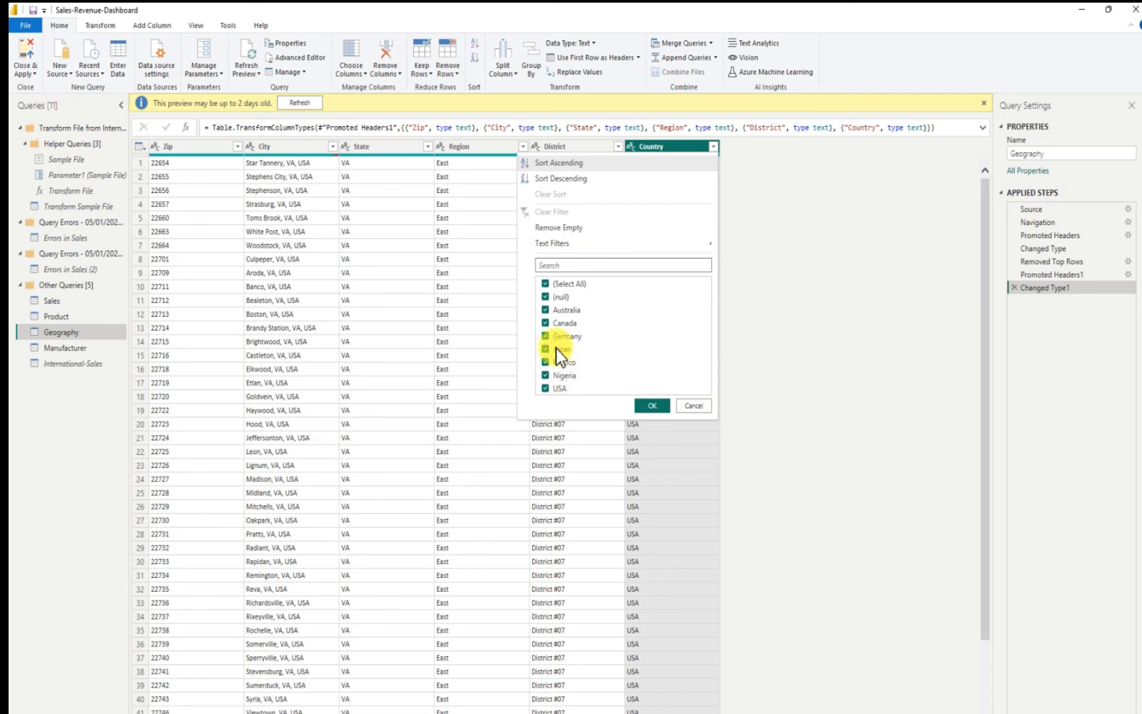
{"action": "left_click", "coordinate": [691, 408]}
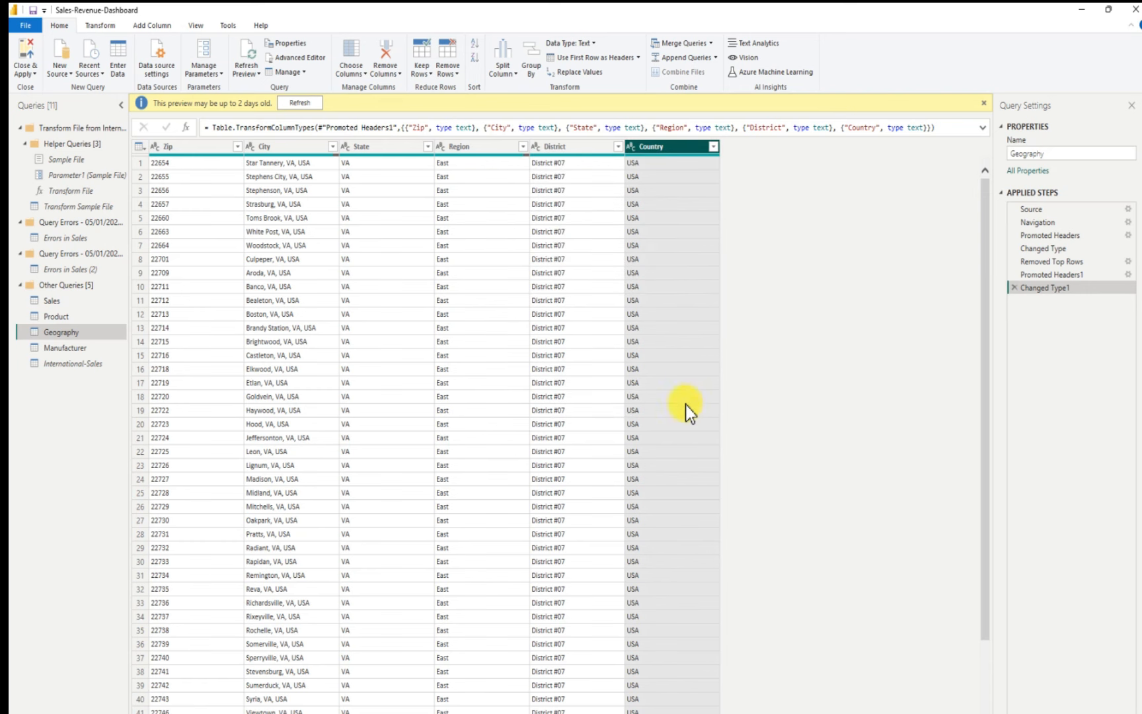
{"action": "left_click", "coordinate": [58, 301]}
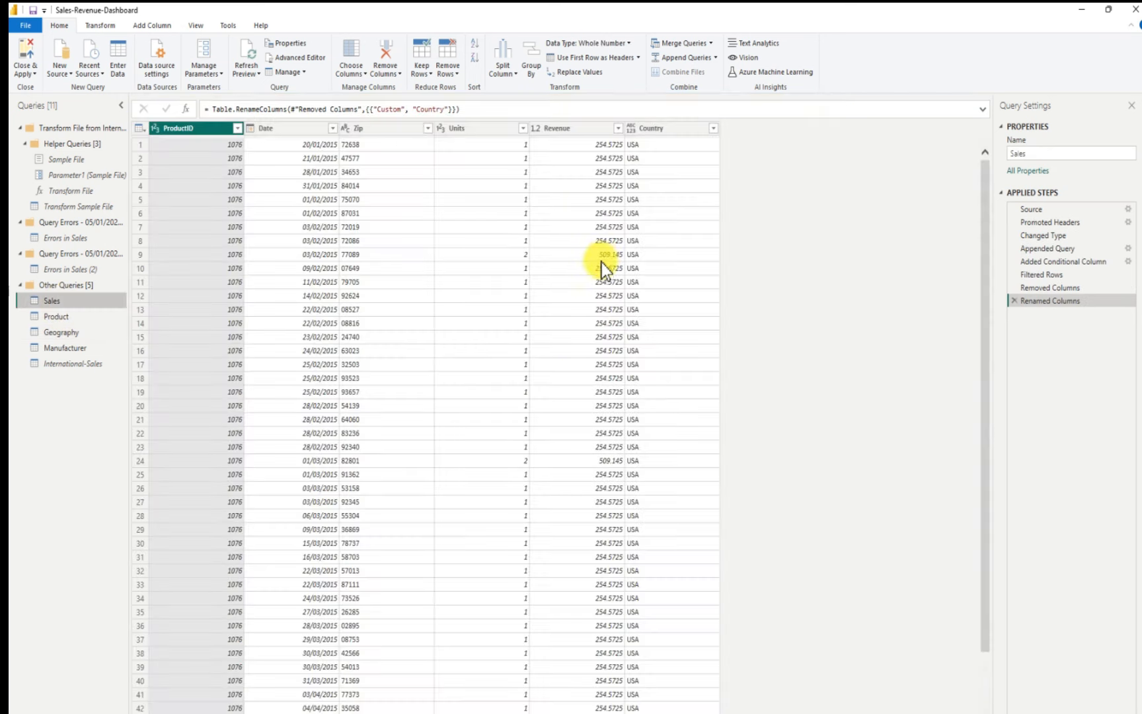
{"action": "left_click", "coordinate": [713, 129]}
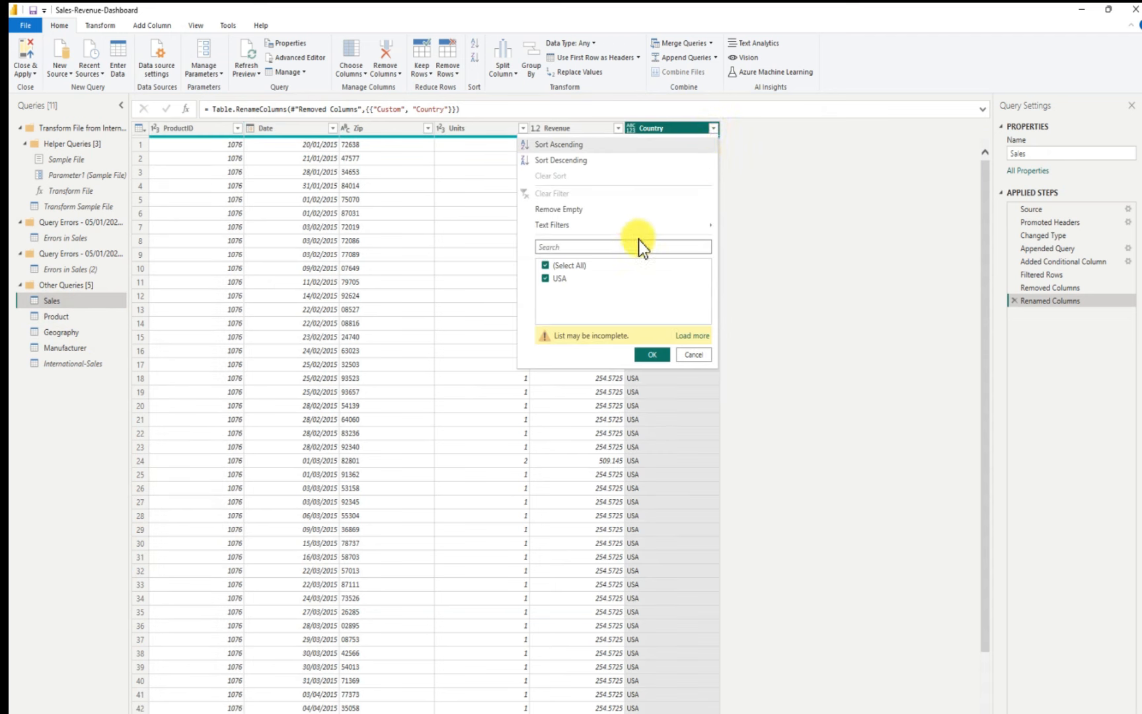
{"action": "left_click", "coordinate": [691, 335]}
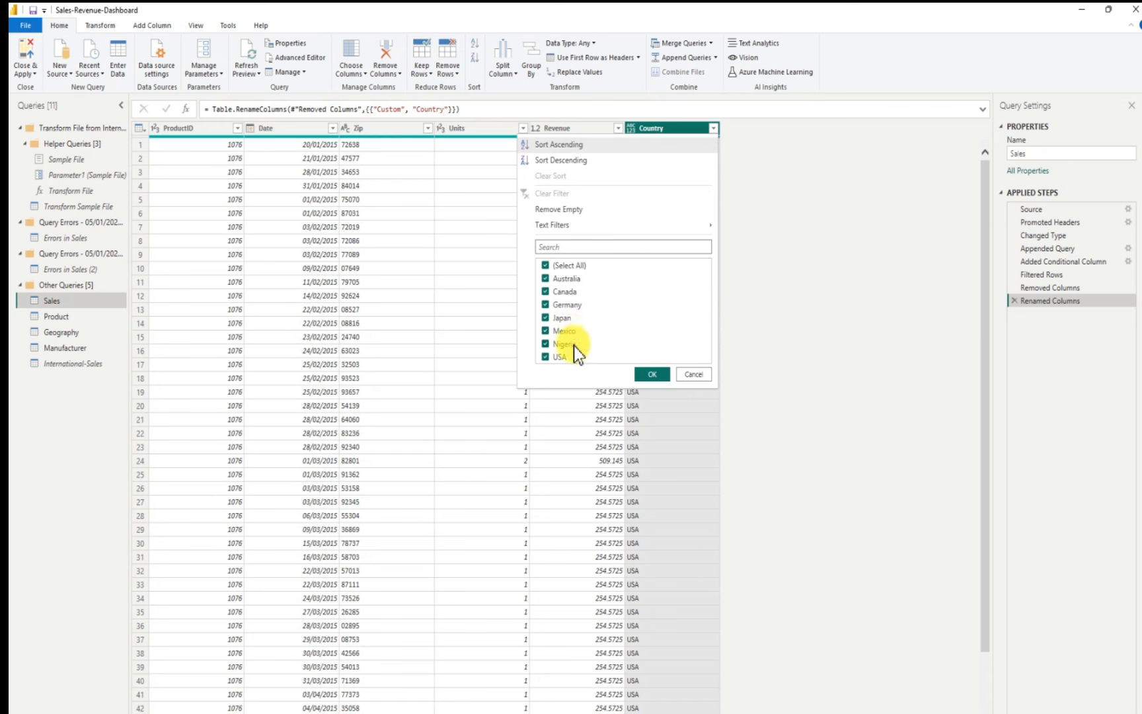
{"action": "left_click", "coordinate": [692, 375]}
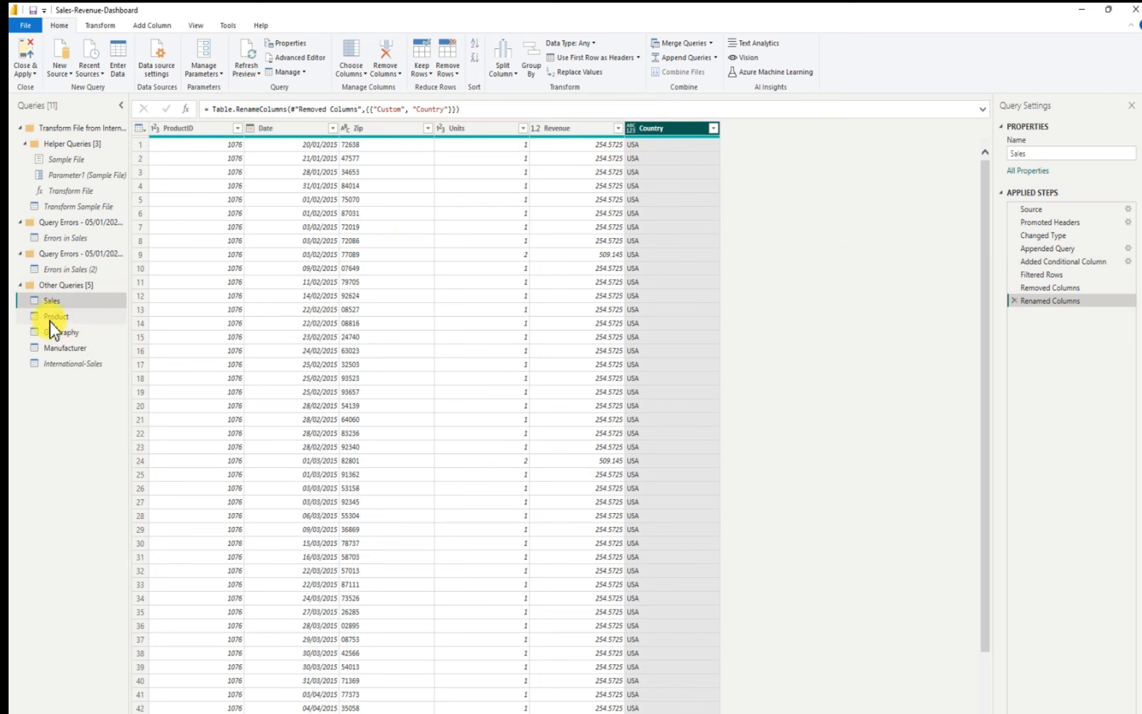
Step: Filter the Geography query's Country column to exclude null values
{"action": "left_click", "coordinate": [79, 337]}
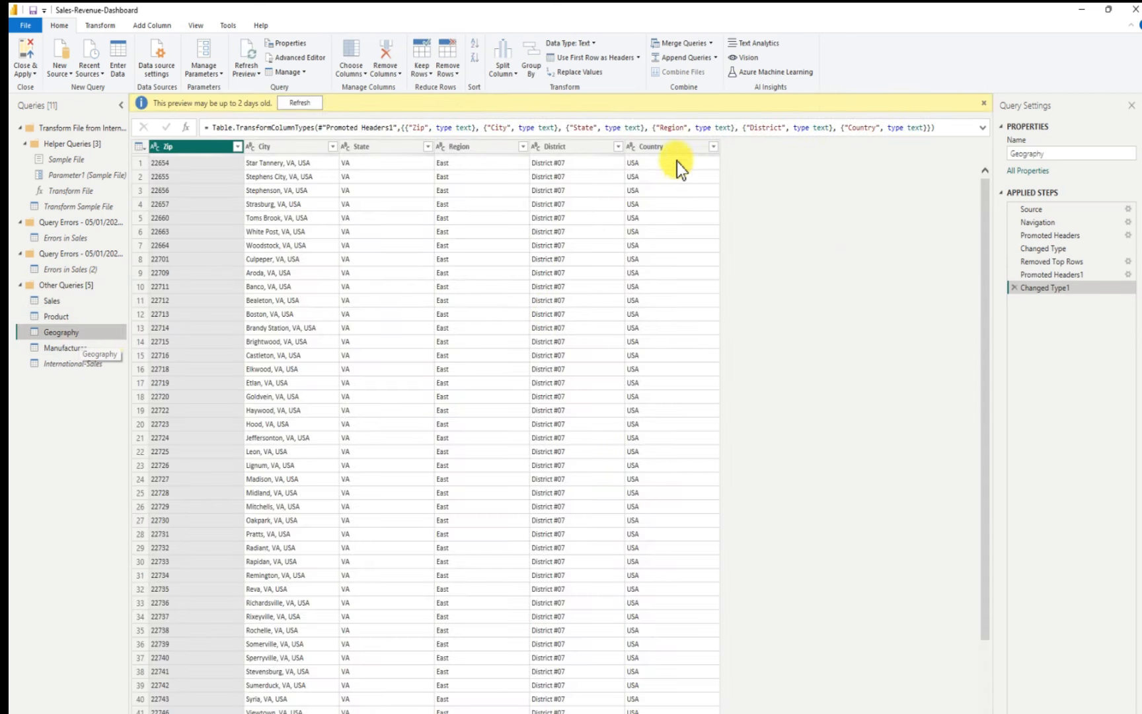
{"action": "left_click", "coordinate": [715, 151]}
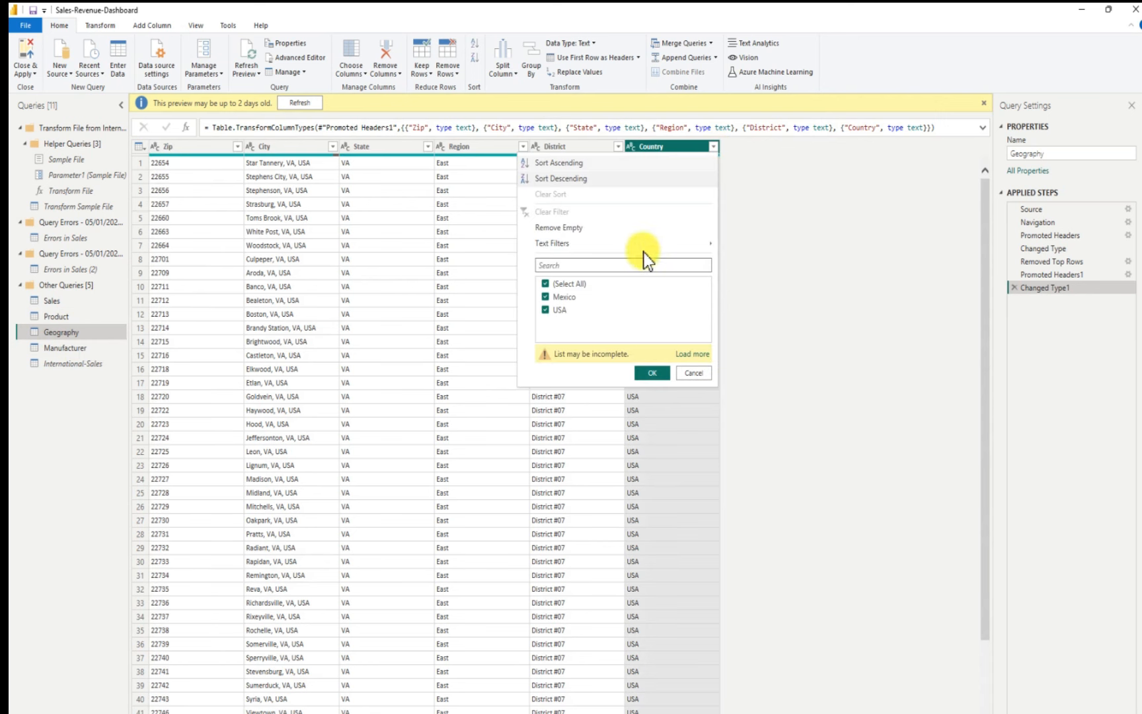
{"action": "left_click", "coordinate": [686, 355]}
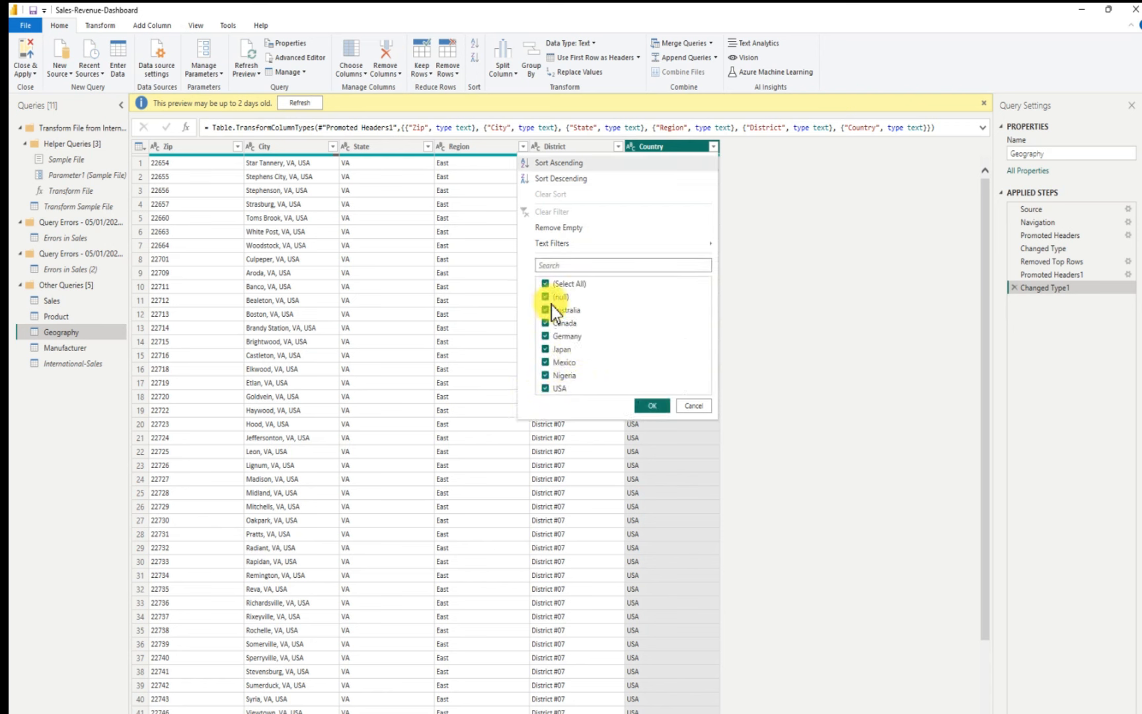
{"action": "left_click", "coordinate": [548, 300]}
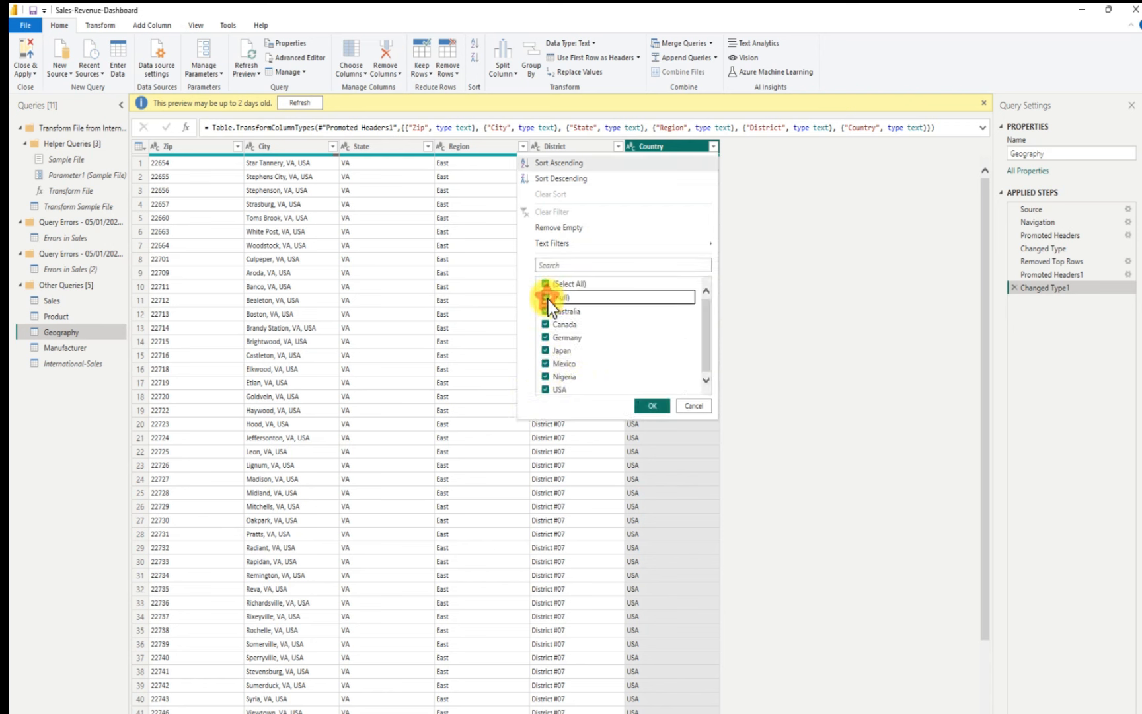
{"action": "left_click", "coordinate": [655, 409]}
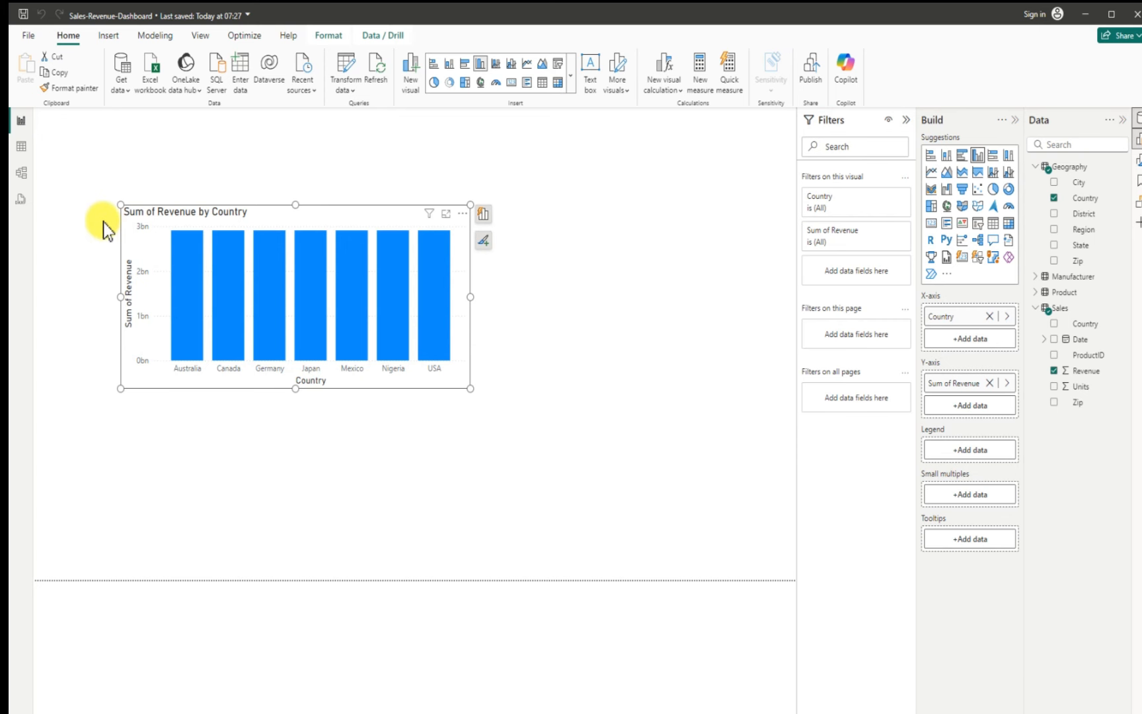
Step: Relate Geography Country to Sales Country as a many-to-many relationship, then move the Geography card lower in the diagram
{"action": "left_click", "coordinate": [21, 173]}
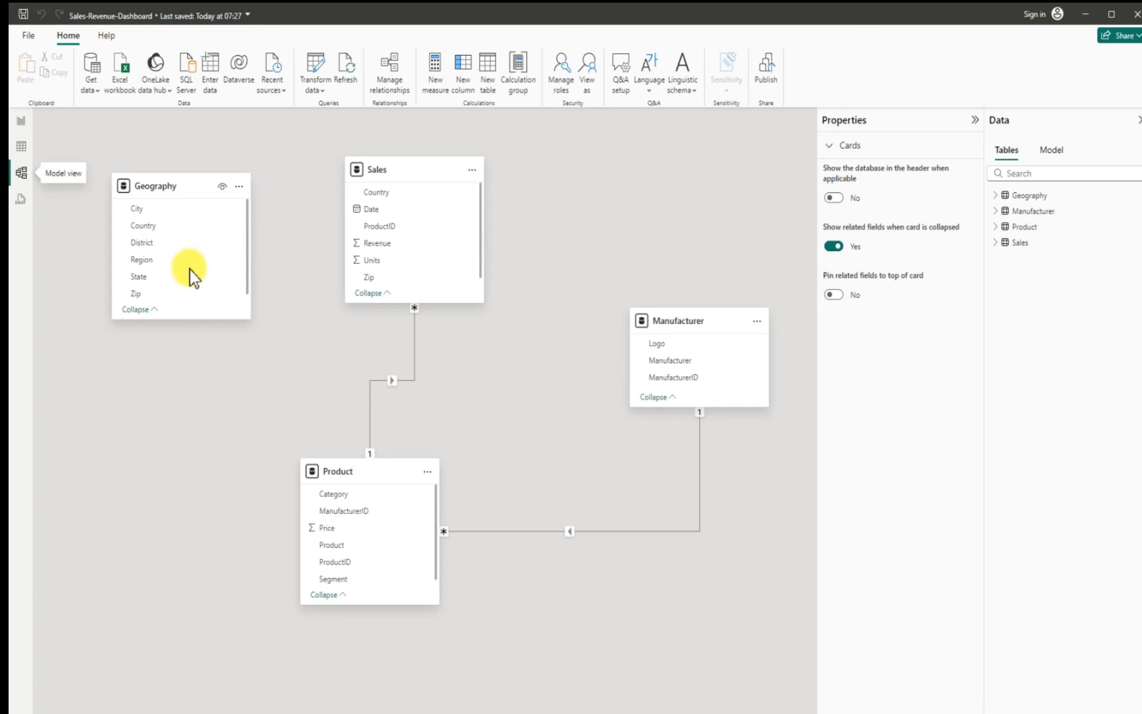
{"action": "left_click", "coordinate": [144, 224]}
{"action": "left_click_drag", "start_coordinate": [145, 225], "coordinate": [382, 198]}
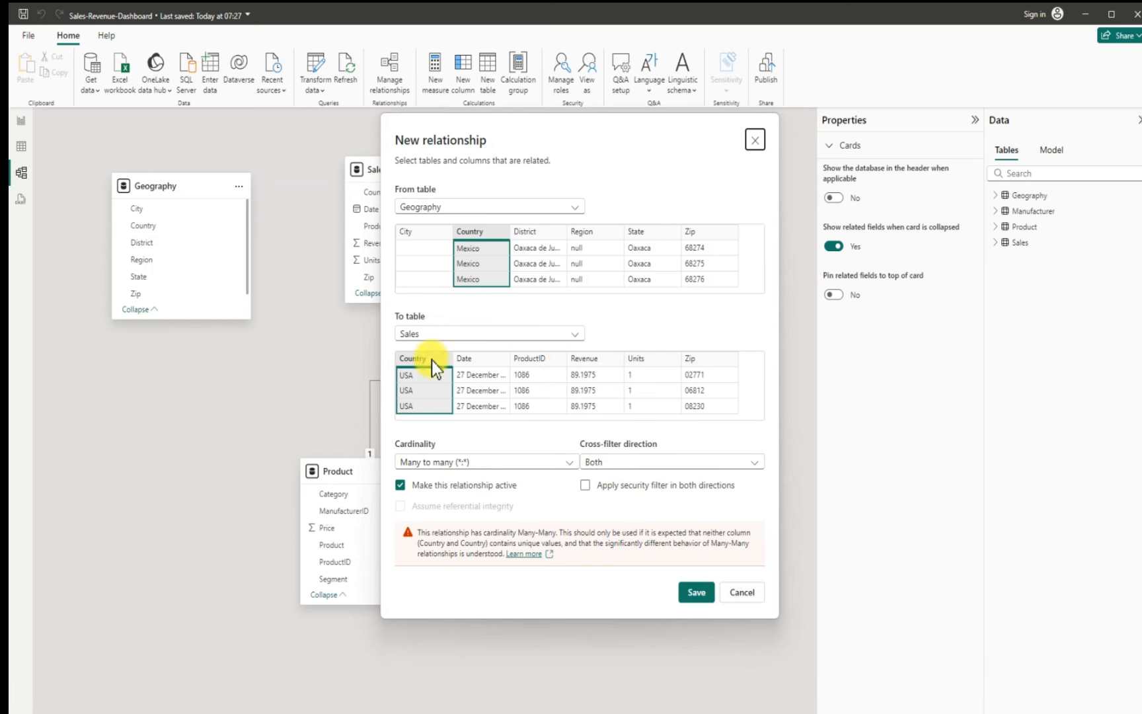
{"action": "left_click", "coordinate": [695, 593]}
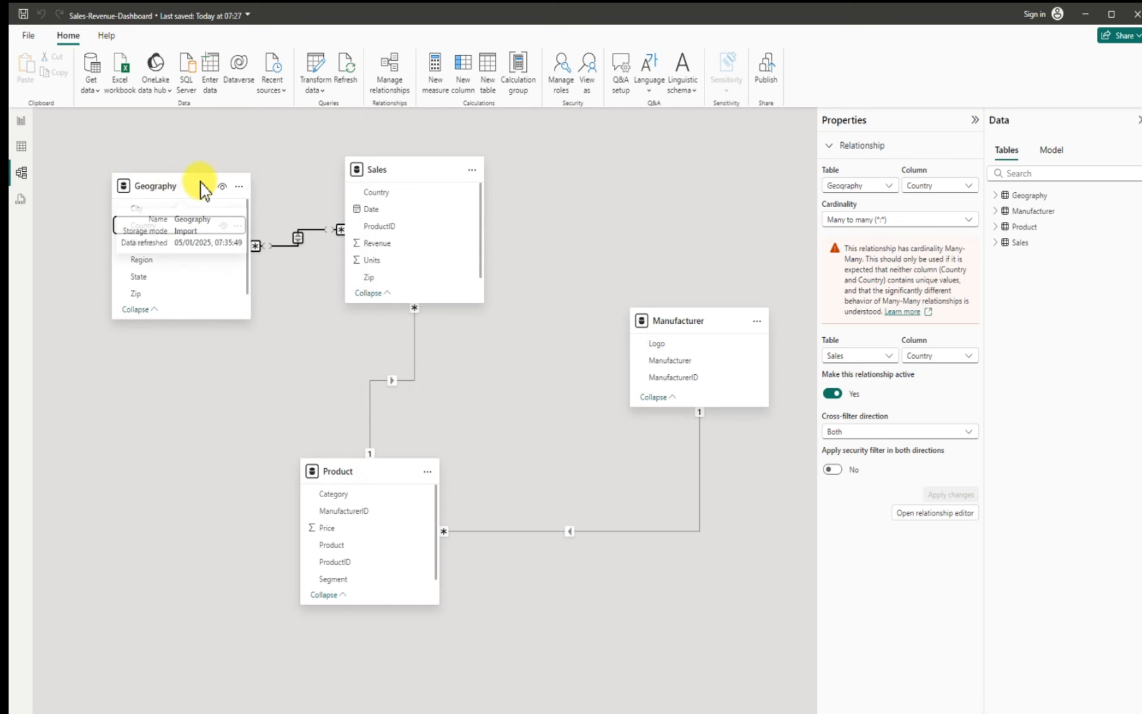
{"action": "left_click_drag", "start_coordinate": [200, 182], "coordinate": [182, 300]}
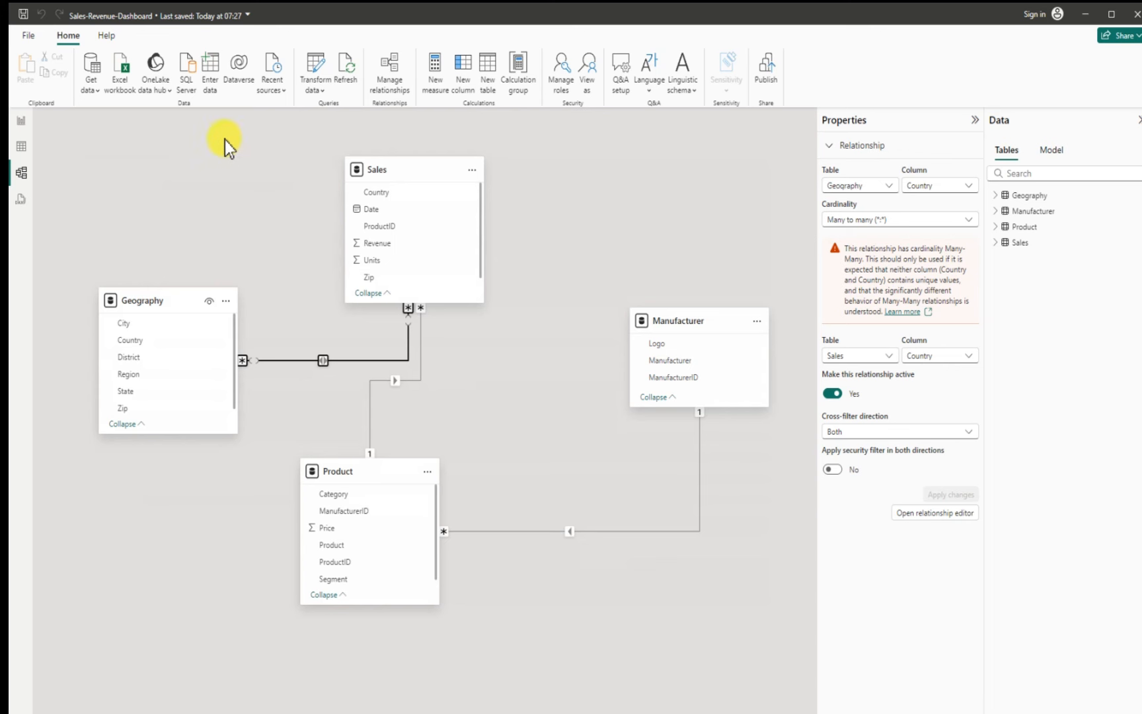
Step: Widen the Sum of Revenue by Country chart on the report page and deselect it
{"action": "left_click", "coordinate": [21, 121]}
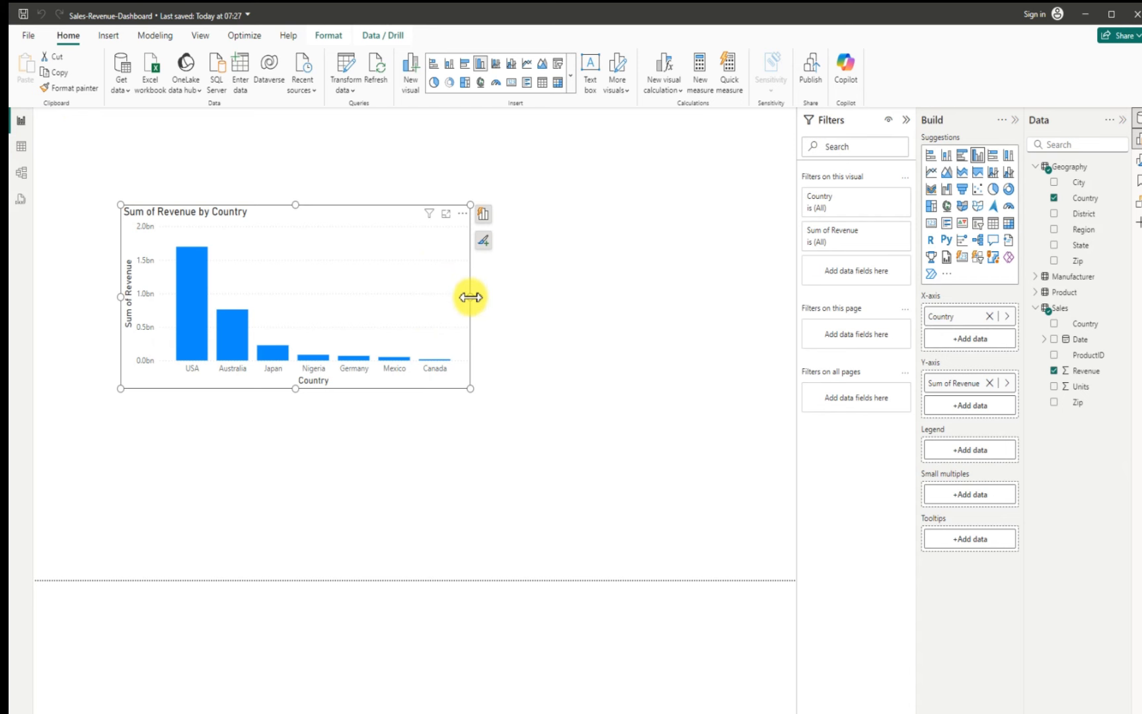
{"action": "left_click_drag", "start_coordinate": [470, 297], "coordinate": [500, 306]}
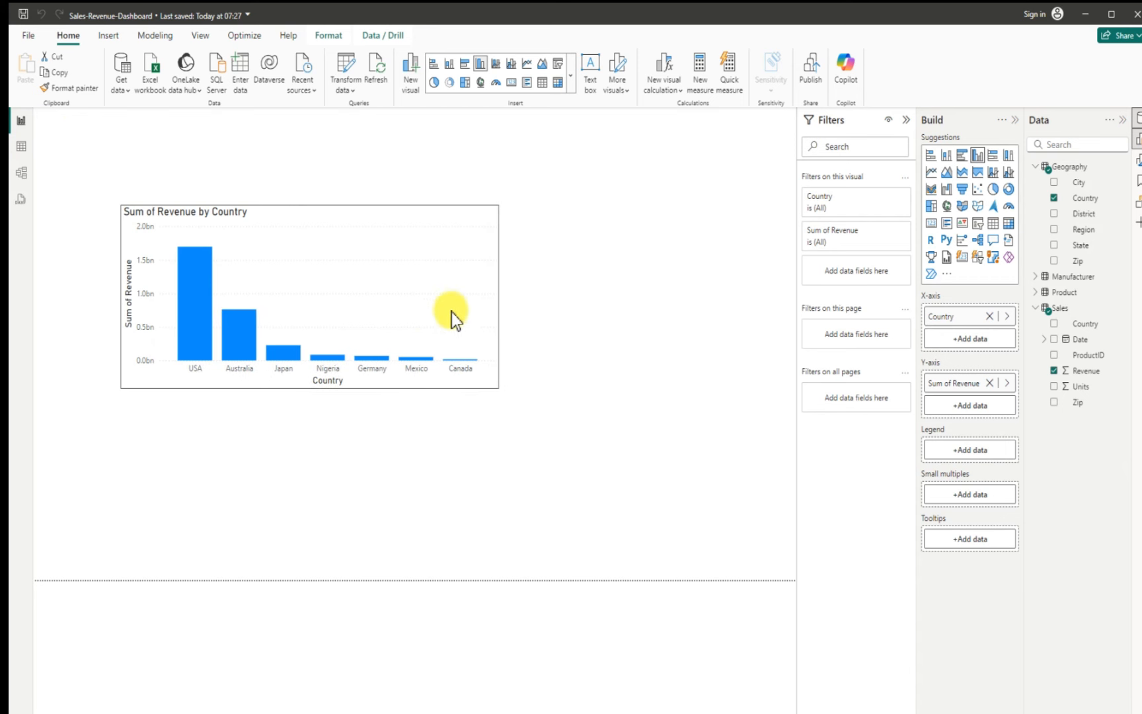
{"action": "mouse_move", "coordinate": [200, 293]}
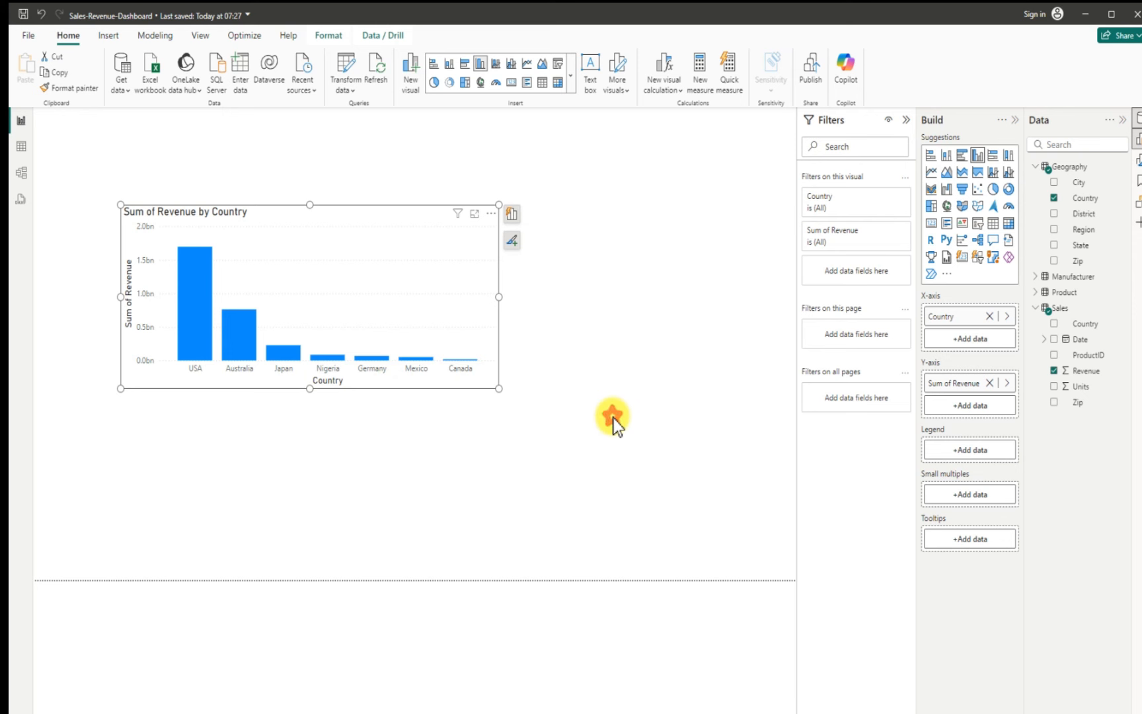
{"action": "left_click", "coordinate": [616, 425]}
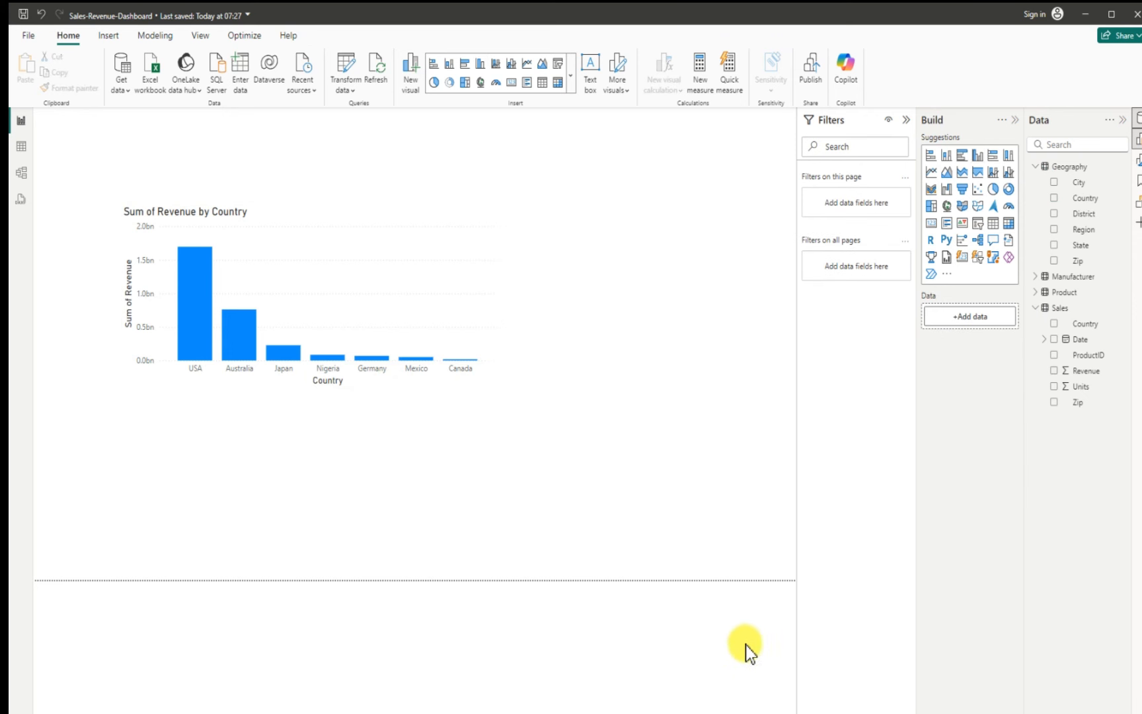
Step: Add a calculated column to the Geography table: ZipCountry = Geography[Zip] & "," & Geography[Country]
{"action": "left_click", "coordinate": [22, 149]}
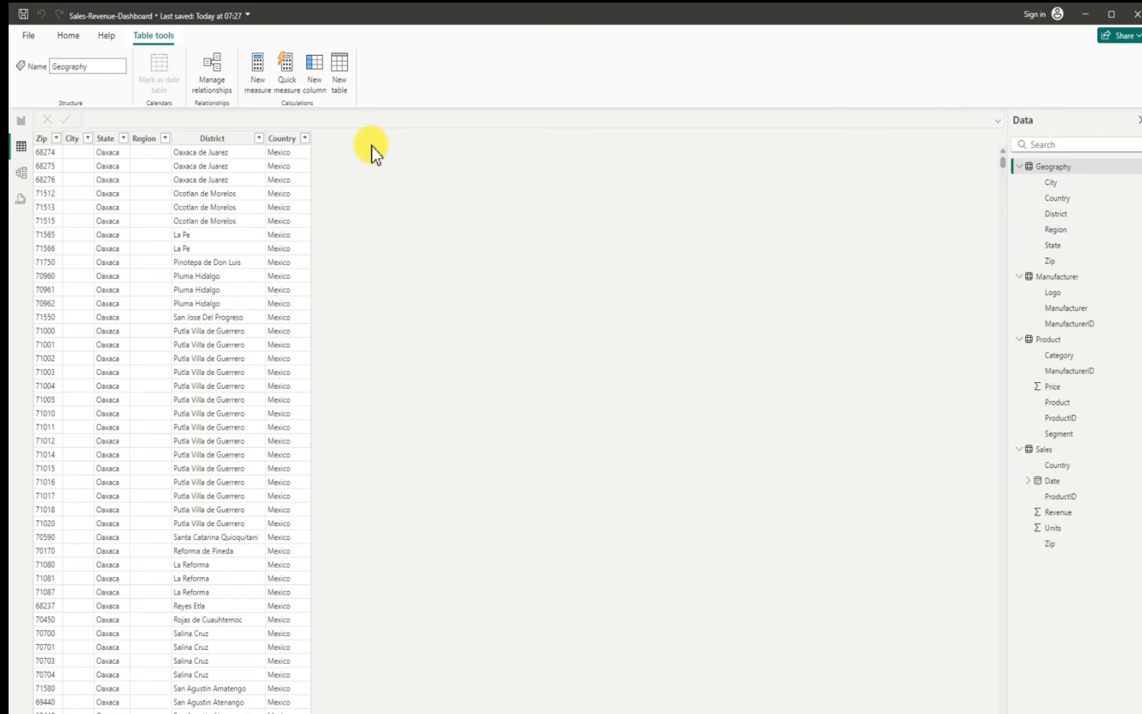
{"action": "left_click", "coordinate": [68, 35]}
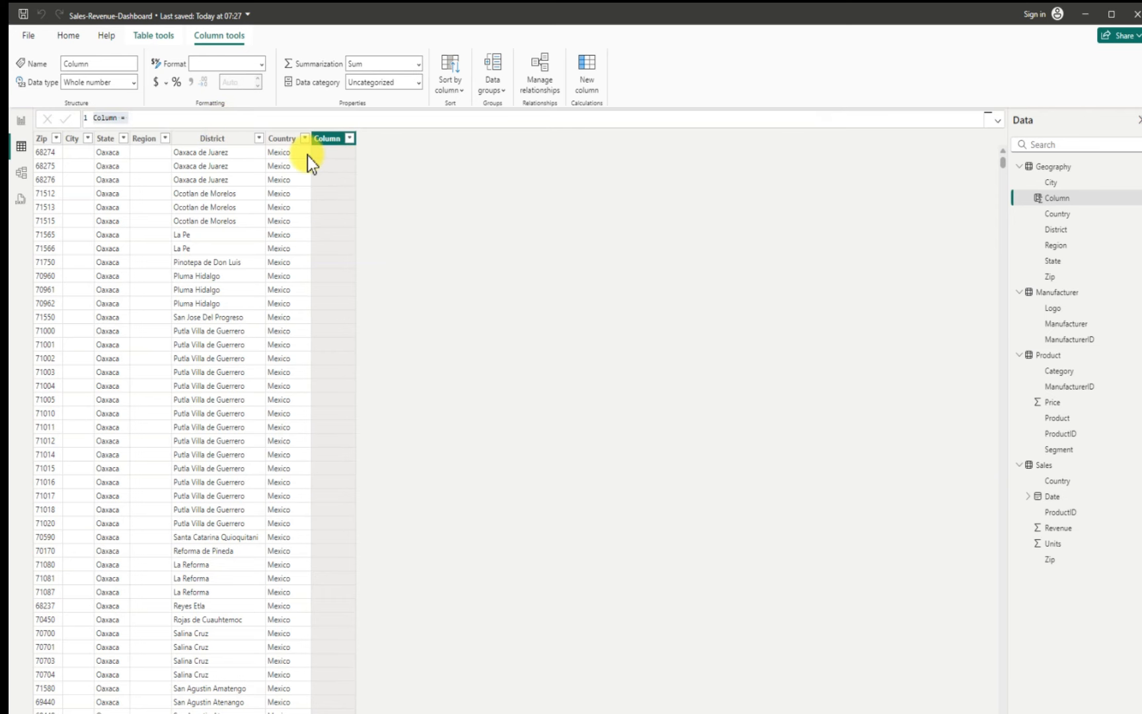
{"action": "left_click", "coordinate": [181, 117]}
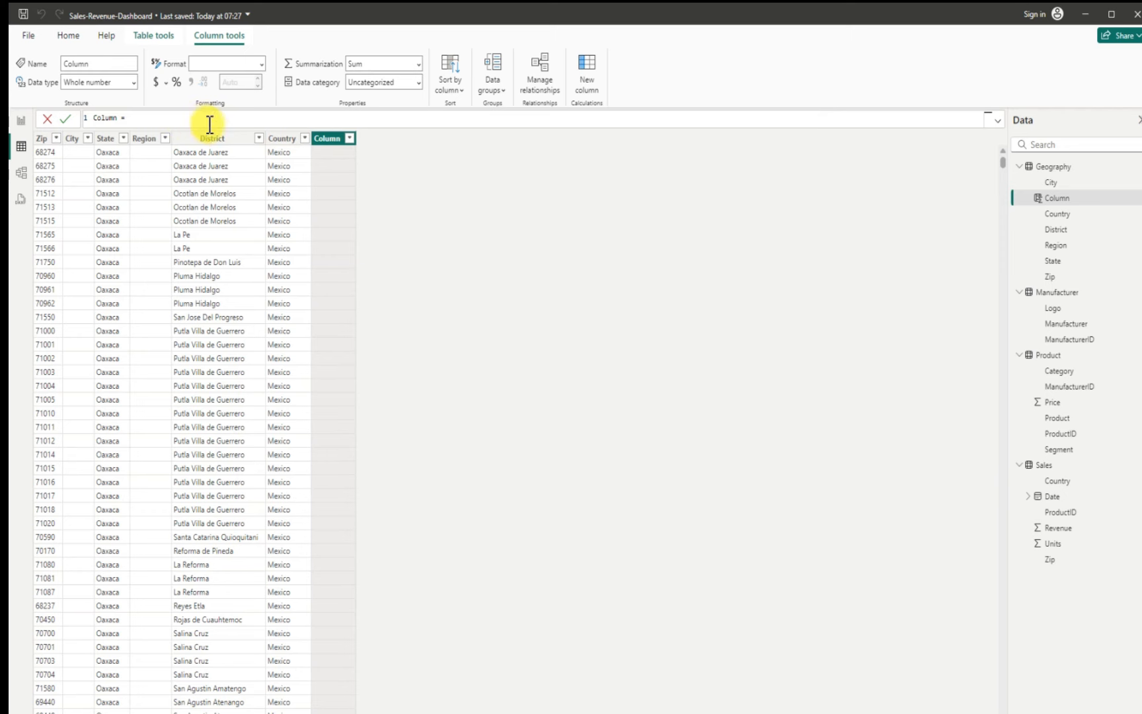
{"action": "key", "text": "BackSpace"}
{"action": "key", "text": "BackSpace"}
{"action": "key", "text": "BackSpace"}
{"action": "key", "text": "BackSpace"}
{"action": "key", "text": "BackSpace"}
{"action": "key", "text": "BackSpace"}
{"action": "key", "text": "BackSpace"}
{"action": "key", "text": "BackSpace"}
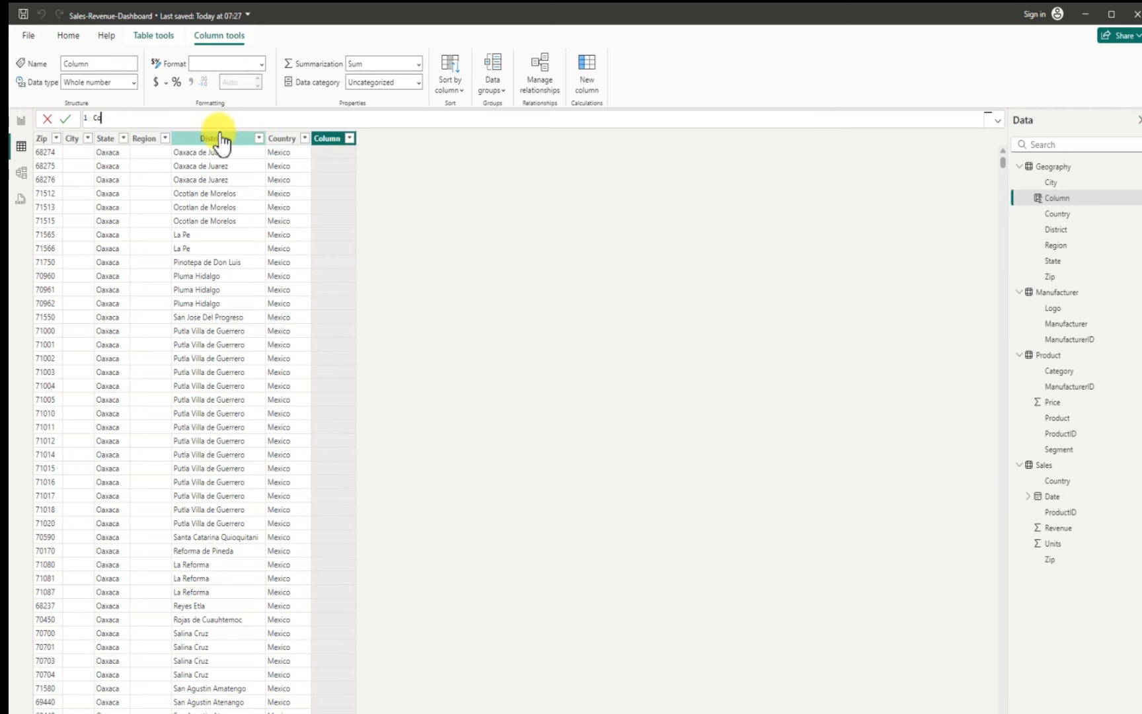
{"action": "key", "text": "BackSpace"}
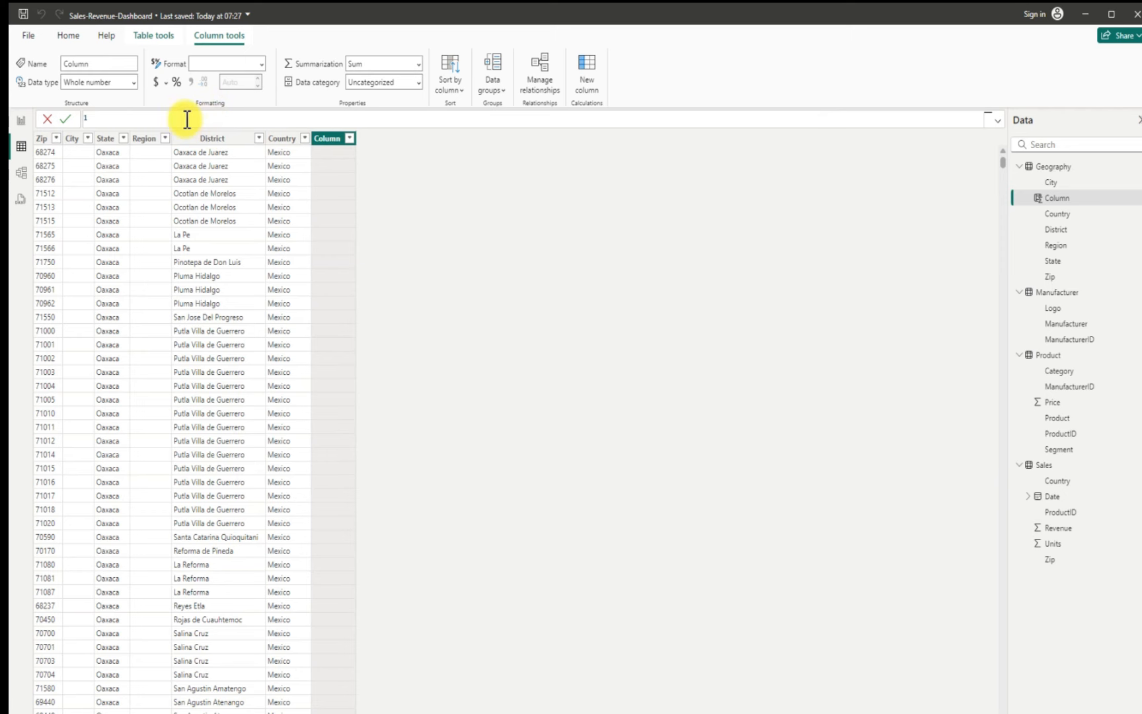
{"action": "type", "text": "ZipCountry = Geography[Zip] & \",\" & Geography[Country]"}
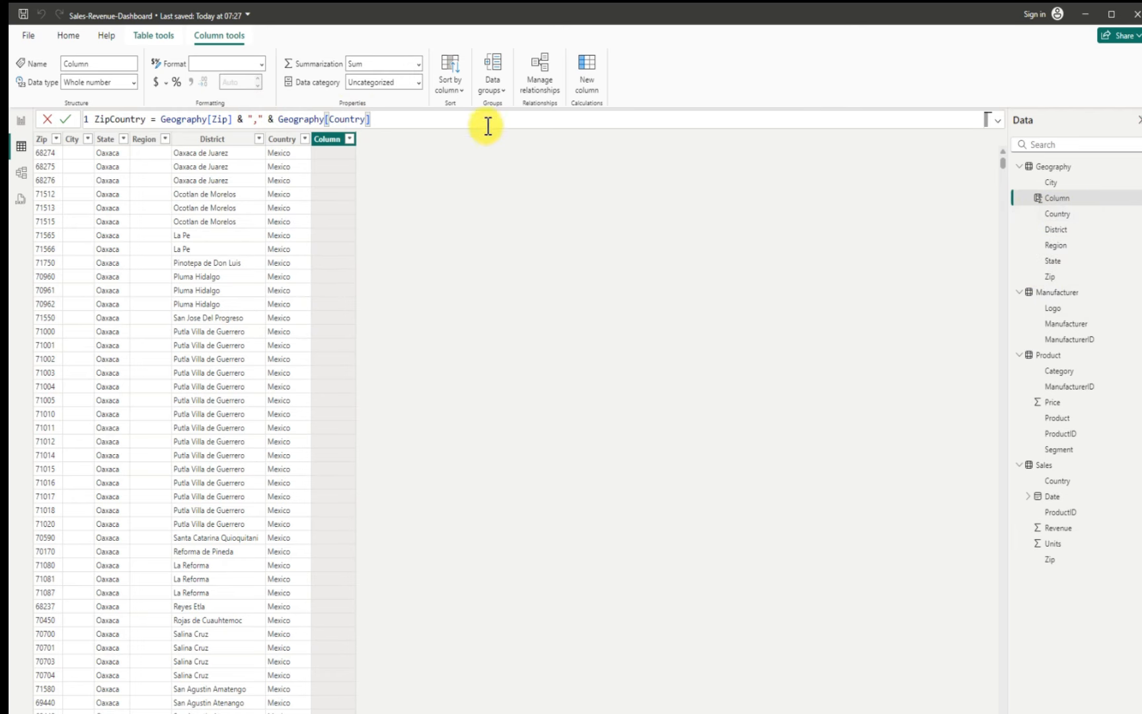
{"action": "left_click", "coordinate": [416, 119]}
{"action": "key", "text": "Return"}
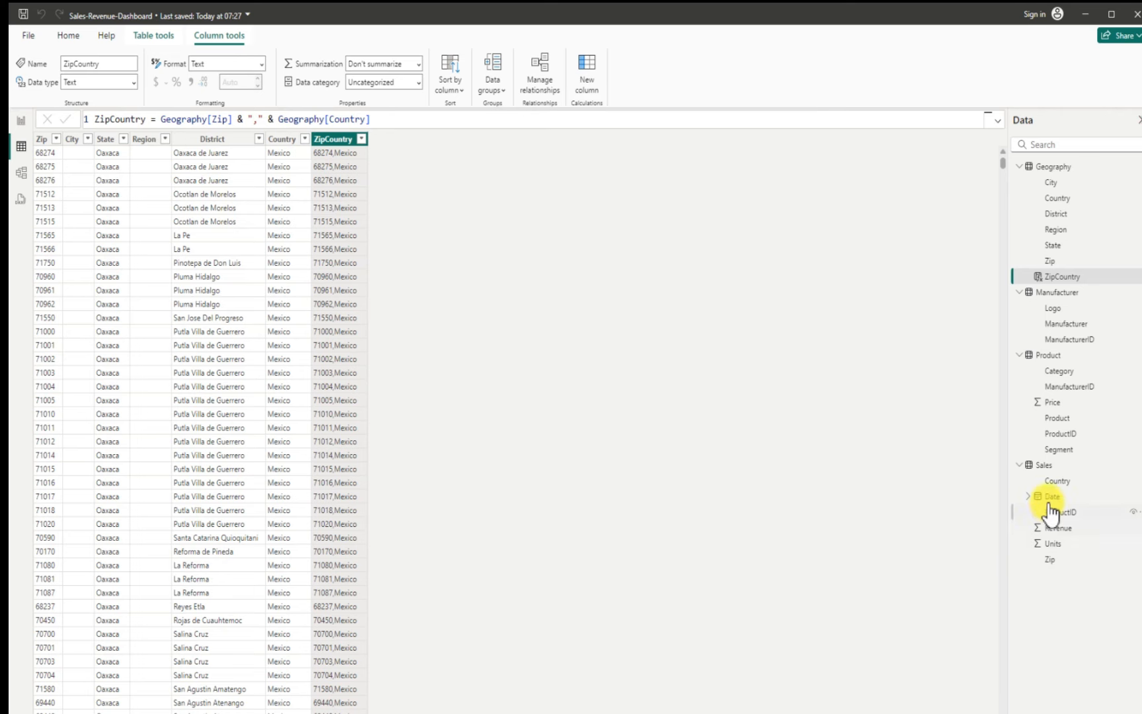
Step: Create a new calculated column in the Sales table and paste in the ZipCountry formula
{"action": "left_click", "coordinate": [1051, 466]}
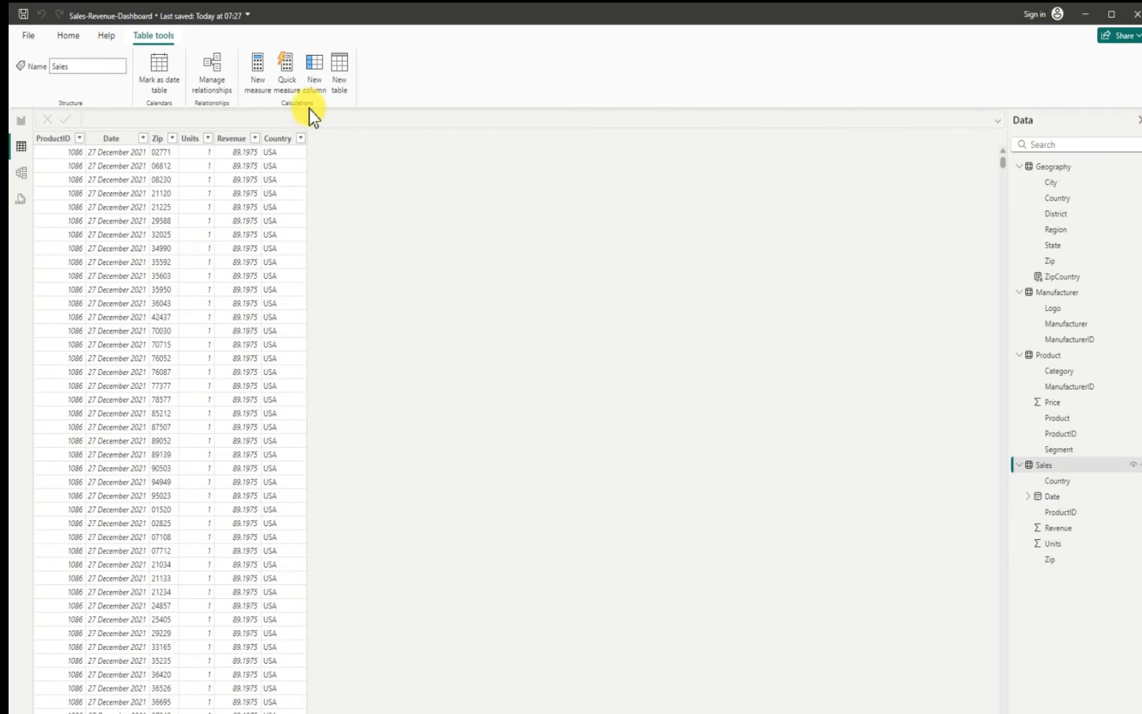
{"action": "left_click", "coordinate": [313, 66]}
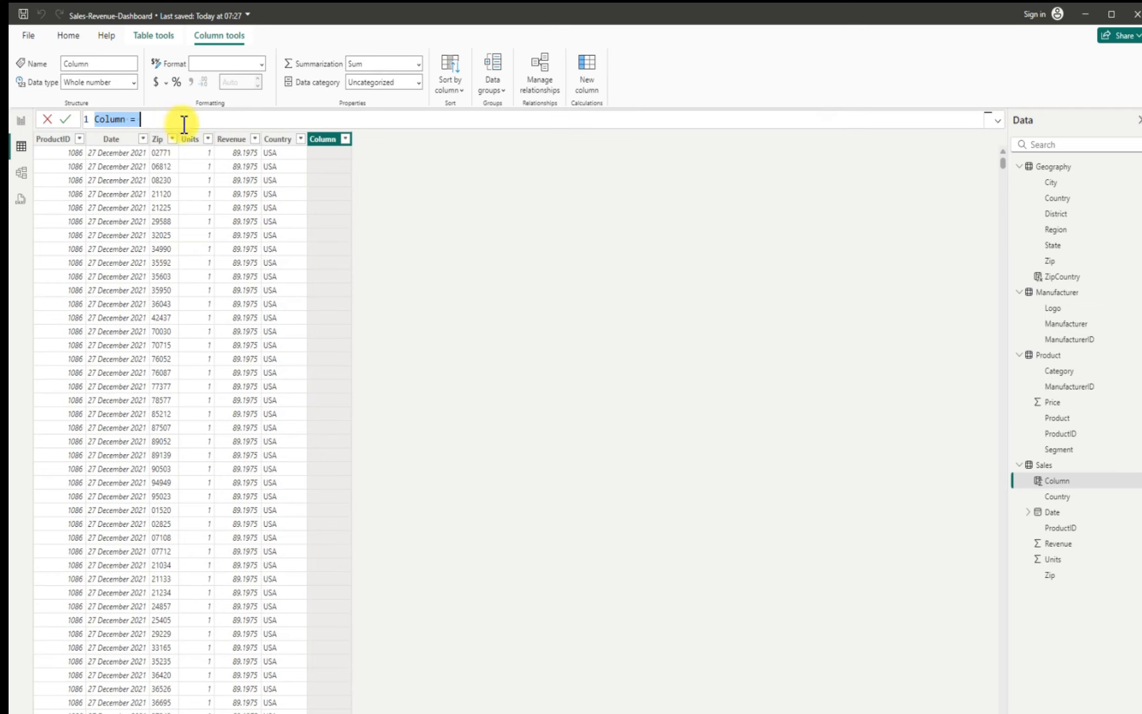
{"action": "key", "text": "BackSpace"}
{"action": "type", "text": "ZipCountry = Geography[Zip] & \",\" & Geography[Country]"}
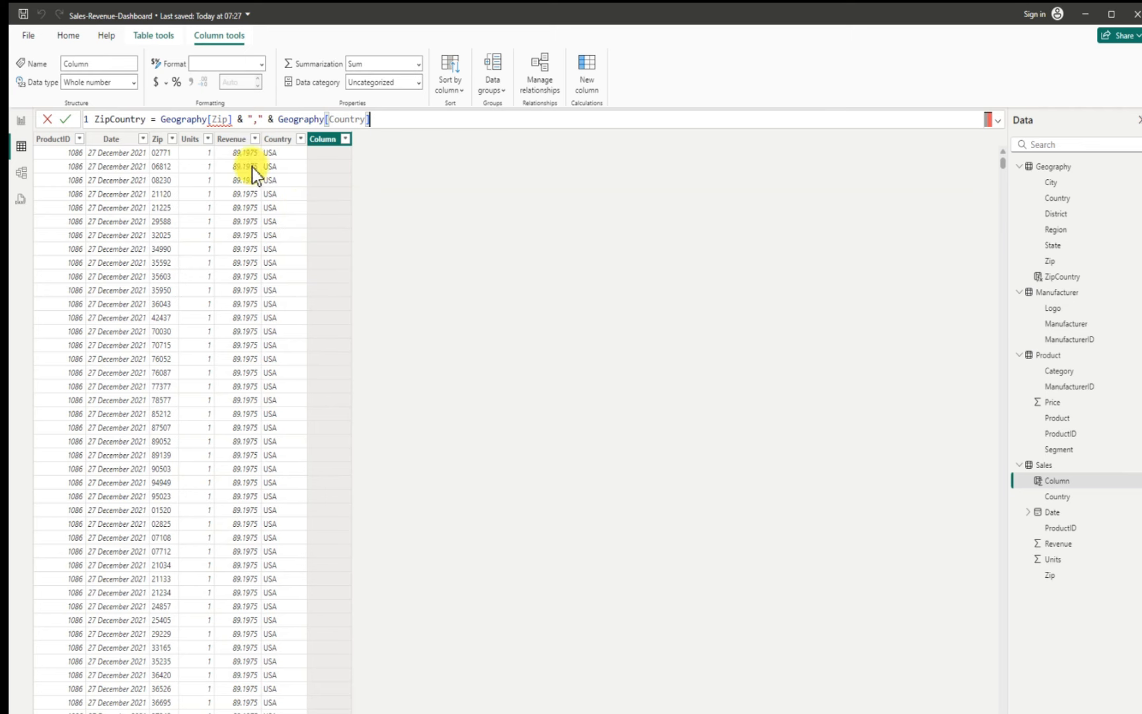
Step: Rewrite the Sales column formula as ZipCountry = Sales[Zip] & "," & Sales[Country] and commit it
{"action": "left_click", "coordinate": [209, 119]}
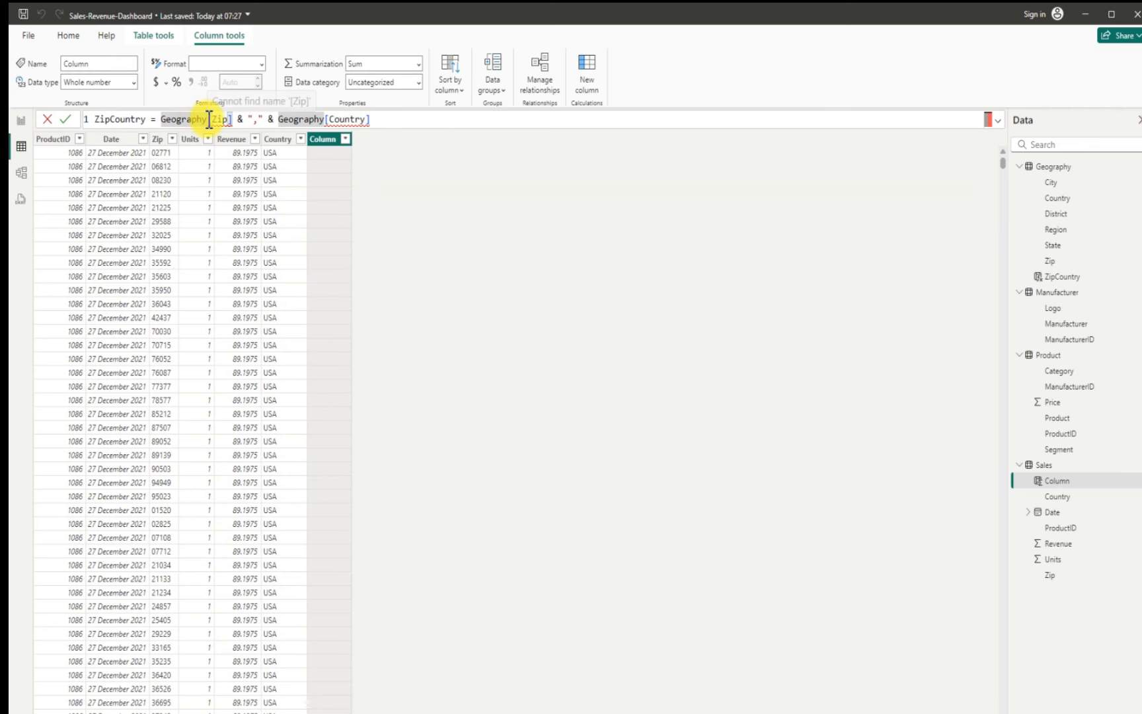
{"action": "key", "text": "BackSpace"}
{"action": "key", "text": "BackSpace"}
{"action": "key", "text": "BackSpace"}
{"action": "key", "text": "BackSpace"}
{"action": "key", "text": "BackSpace"}
{"action": "key", "text": "BackSpace"}
{"action": "key", "text": "BackSpace"}
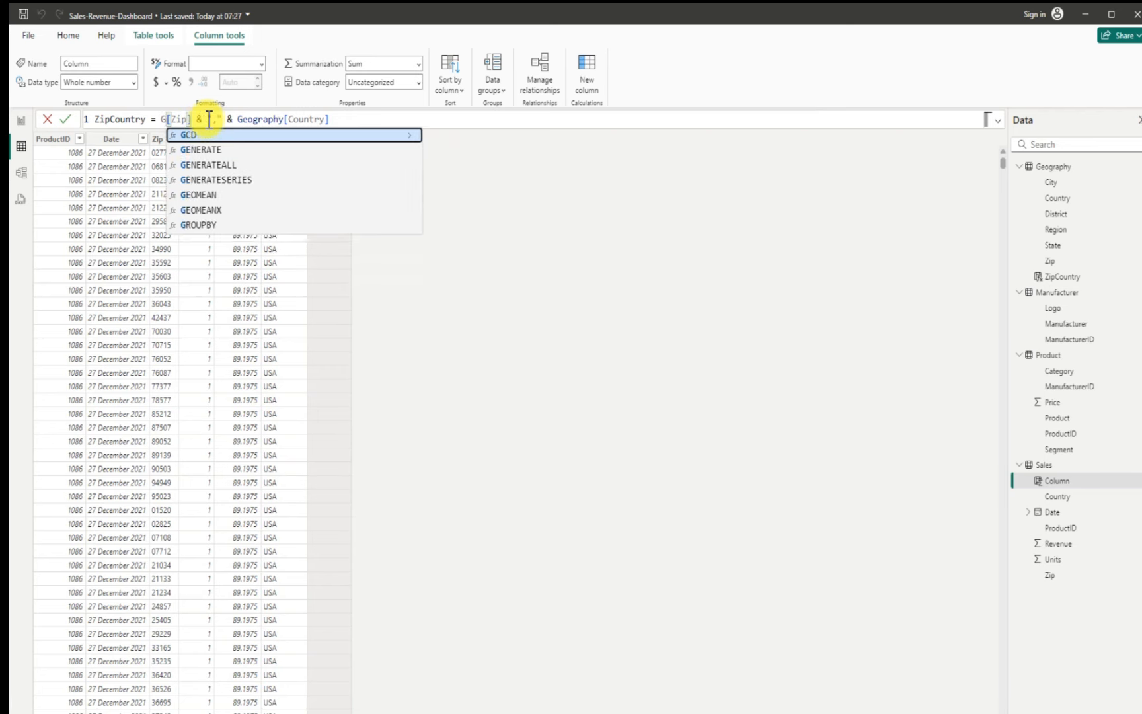
{"action": "type", "text": "Sales"}
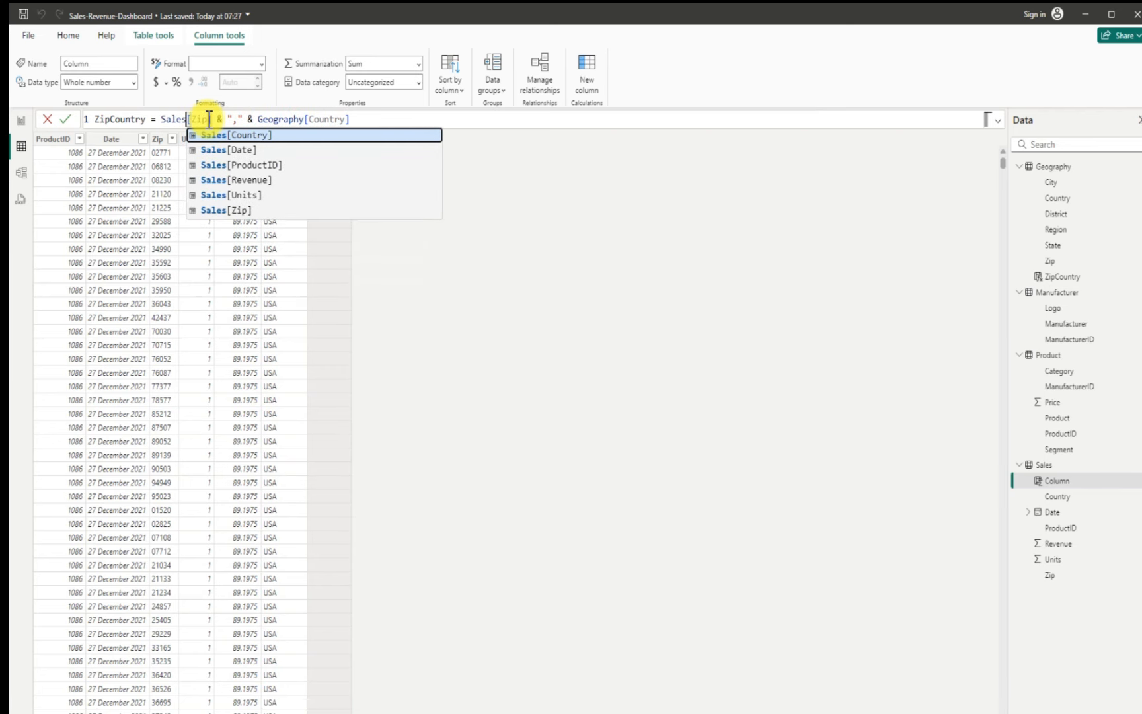
{"action": "left_click", "coordinate": [243, 210]}
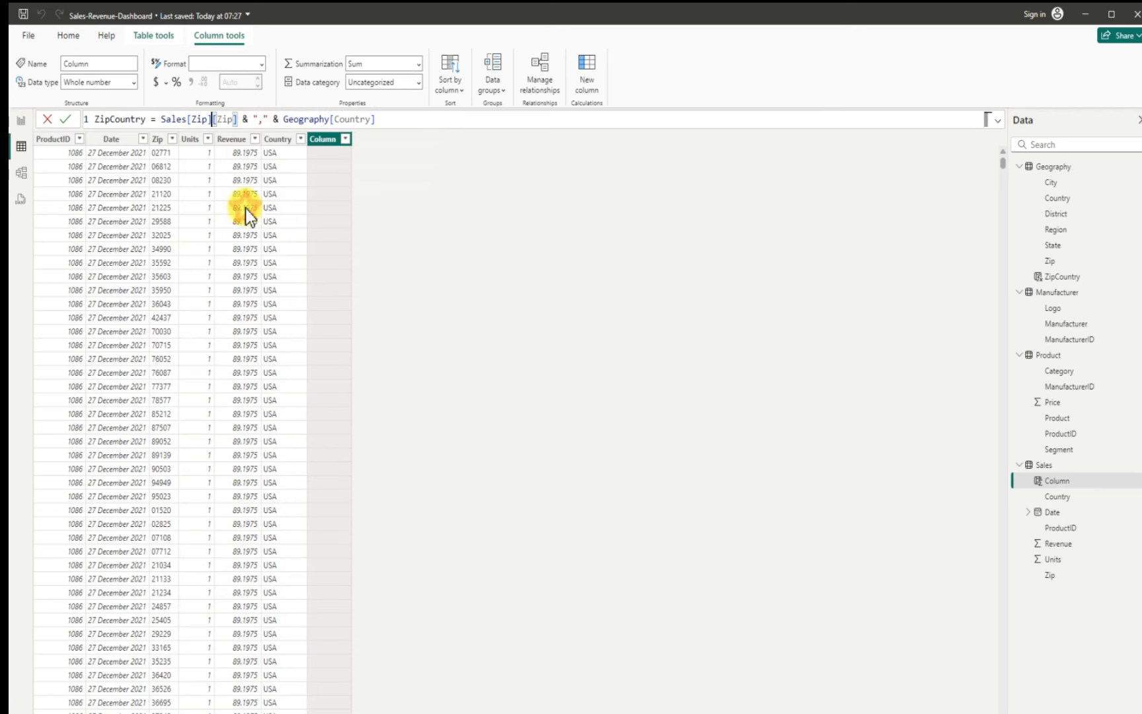
{"action": "left_click", "coordinate": [330, 120]}
{"action": "key", "text": "BackSpace"}
{"action": "key", "text": "BackSpace"}
{"action": "key", "text": "BackSpace"}
{"action": "key", "text": "BackSpace"}
{"action": "key", "text": "BackSpace"}
{"action": "key", "text": "BackSpace"}
{"action": "key", "text": "BackSpace"}
{"action": "key", "text": "BackSpace"}
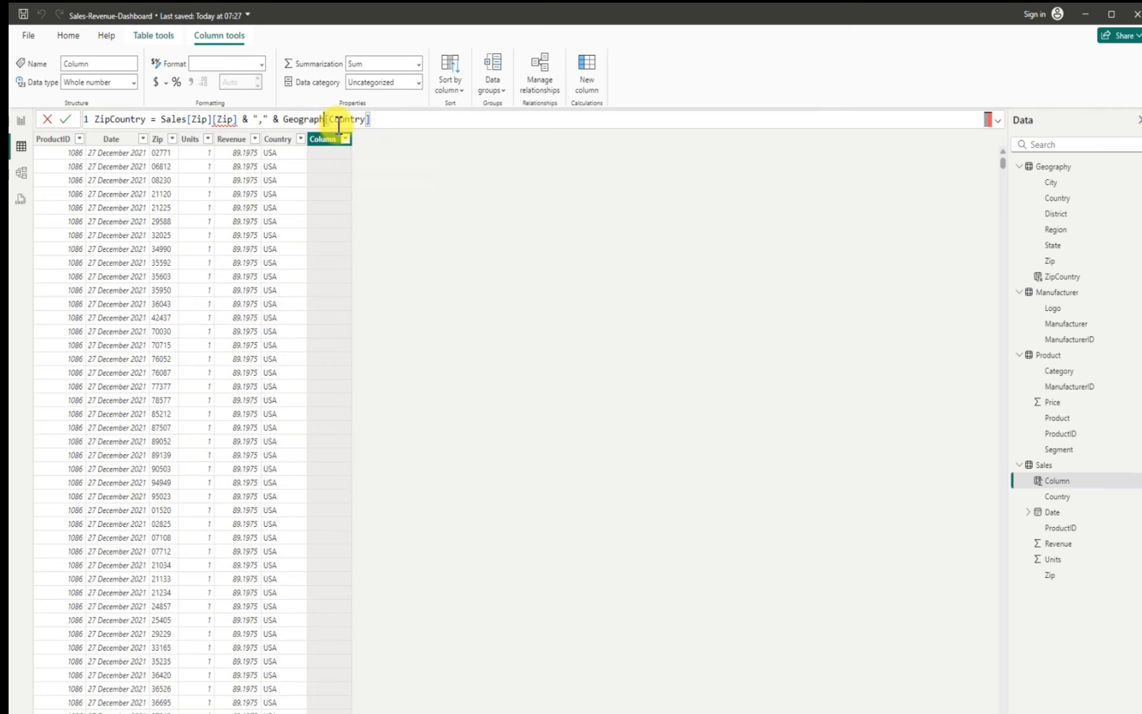
{"action": "key", "text": "BackSpace"}
{"action": "type", "text": "sale"}
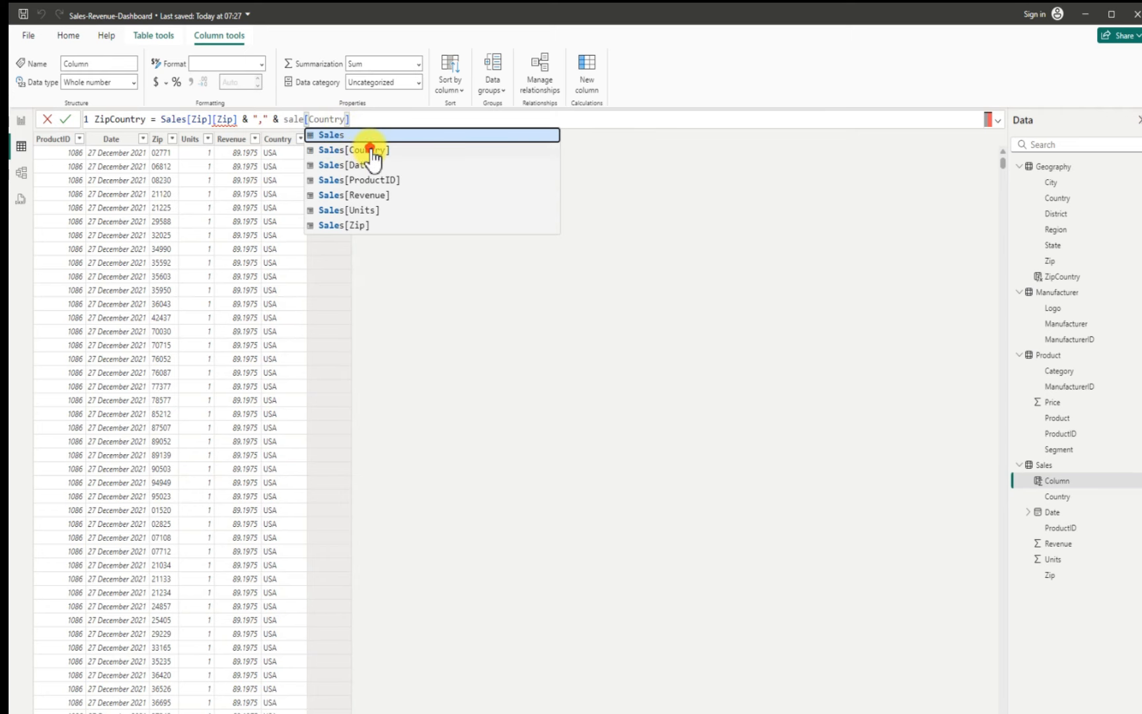
{"action": "left_click", "coordinate": [368, 150]}
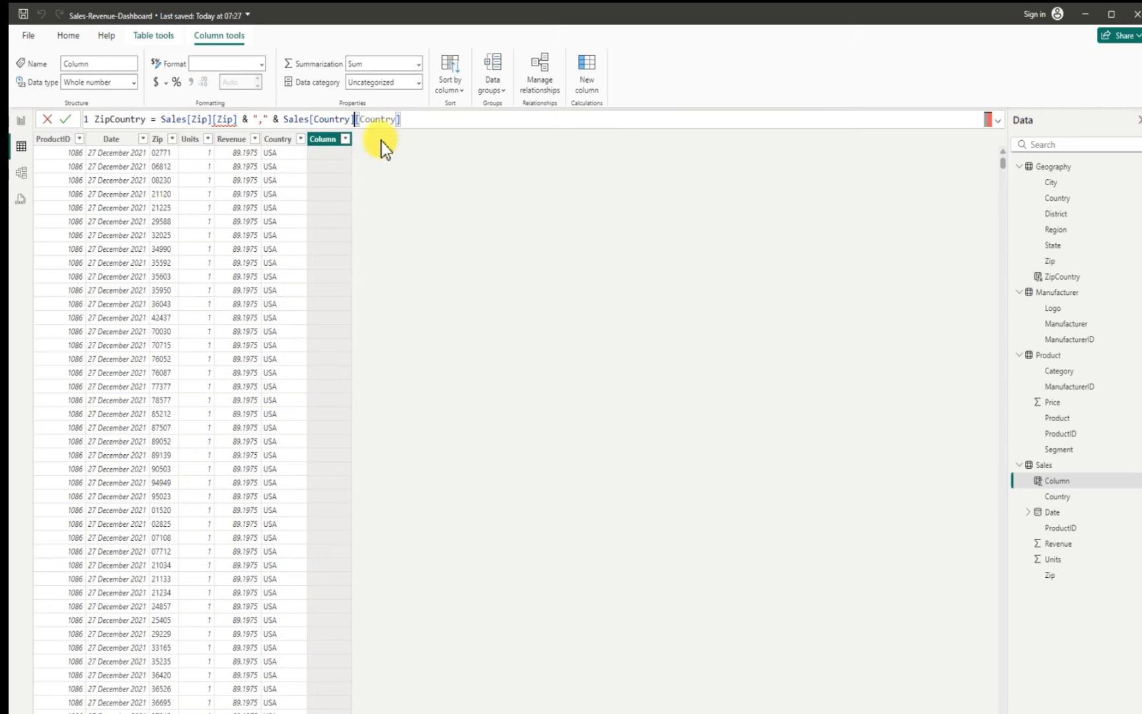
{"action": "left_click", "coordinate": [240, 120]}
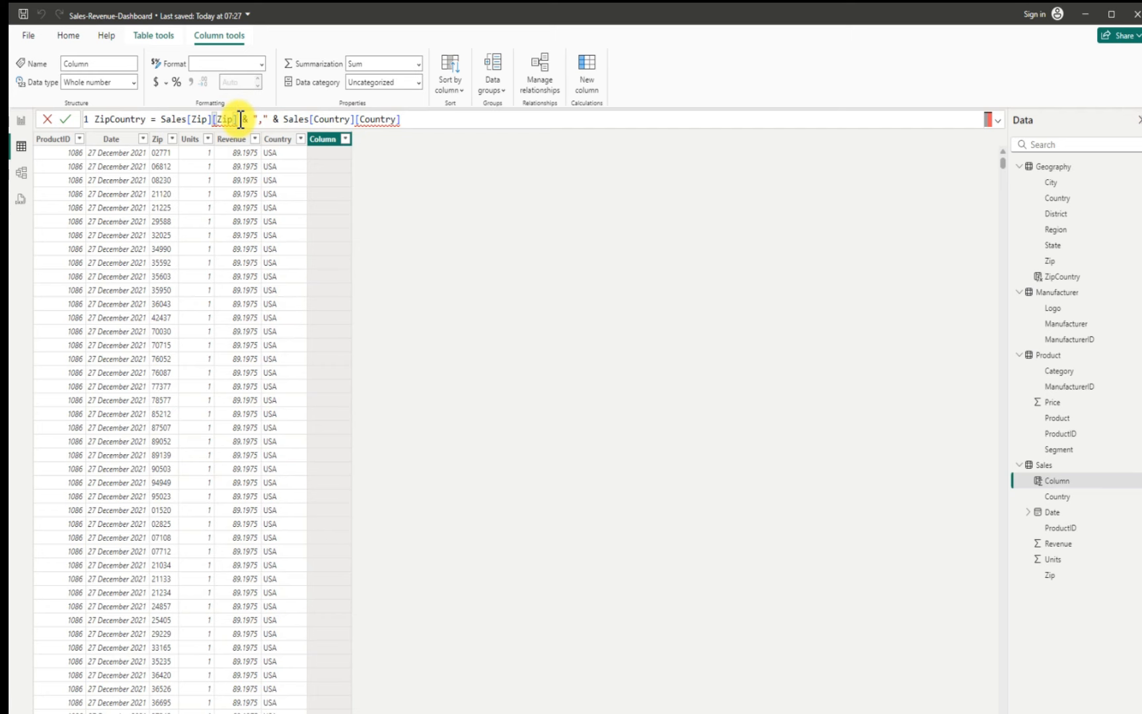
{"action": "key", "text": "BackSpace"}
{"action": "key", "text": "BackSpace"}
{"action": "key", "text": "BackSpace"}
{"action": "key", "text": "BackSpace"}
{"action": "key", "text": "BackSpace"}
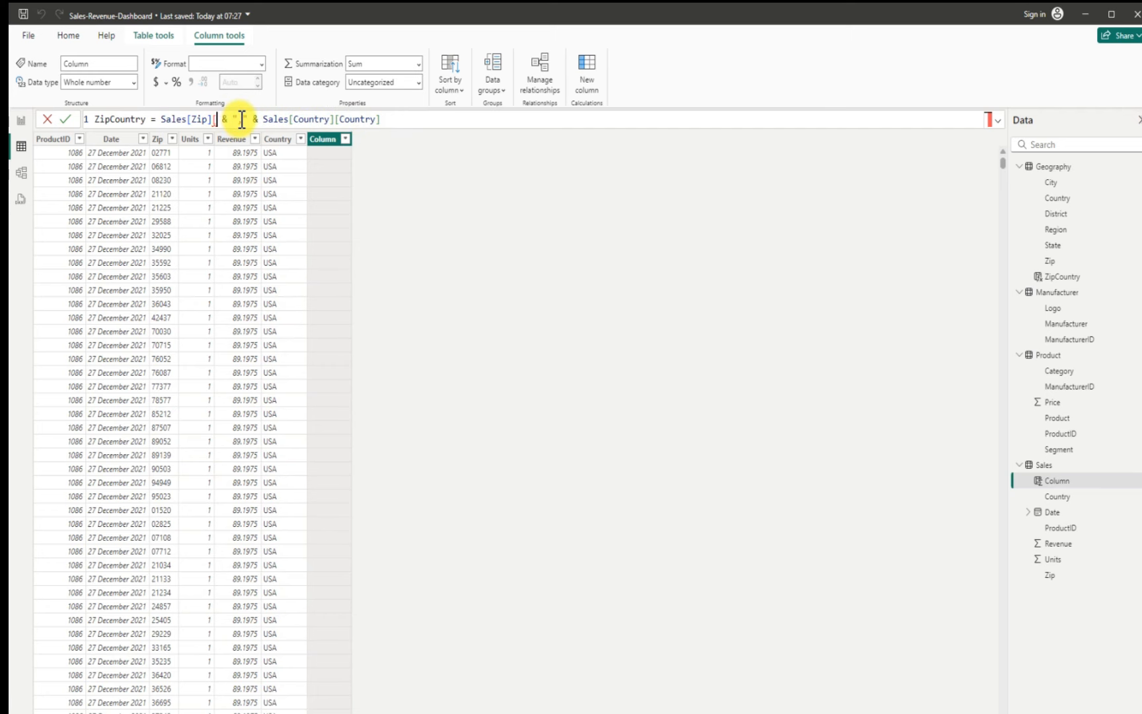
{"action": "left_click", "coordinate": [383, 120]}
{"action": "key", "text": "BackSpace"}
{"action": "key", "text": "BackSpace"}
{"action": "key", "text": "BackSpace"}
{"action": "key", "text": "BackSpace"}
{"action": "key", "text": "BackSpace"}
{"action": "key", "text": "BackSpace"}
{"action": "key", "text": "BackSpace"}
{"action": "key", "text": "BackSpace"}
{"action": "key", "text": "BackSpace"}
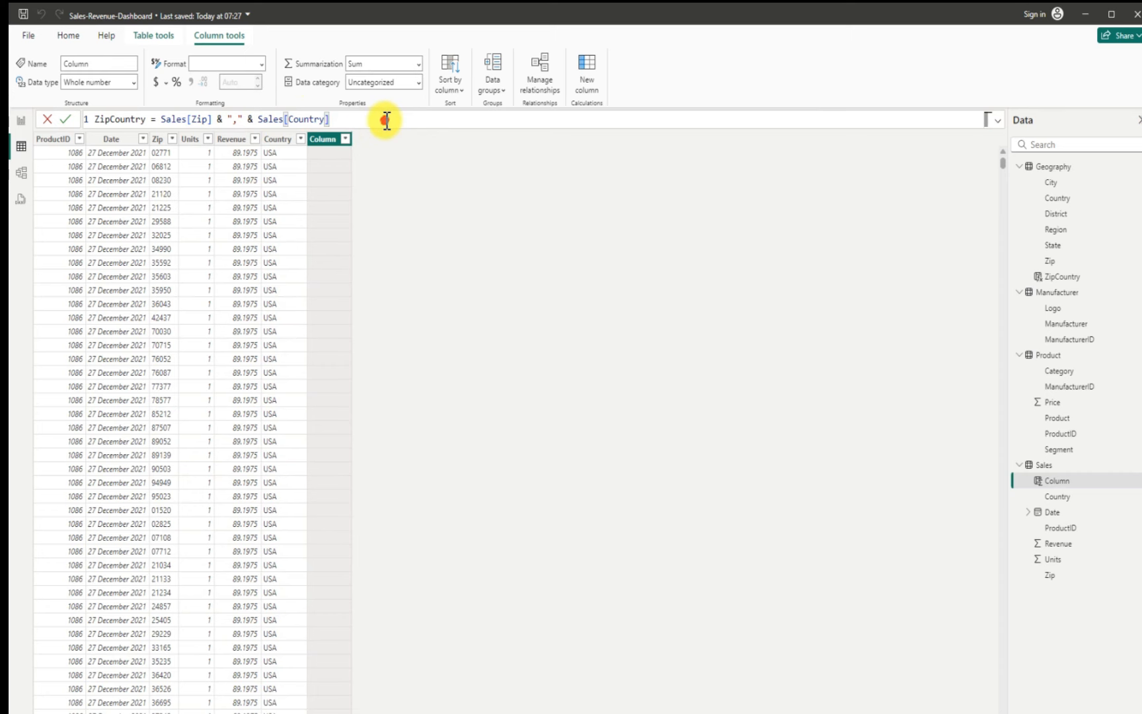
{"action": "key", "text": "Return"}
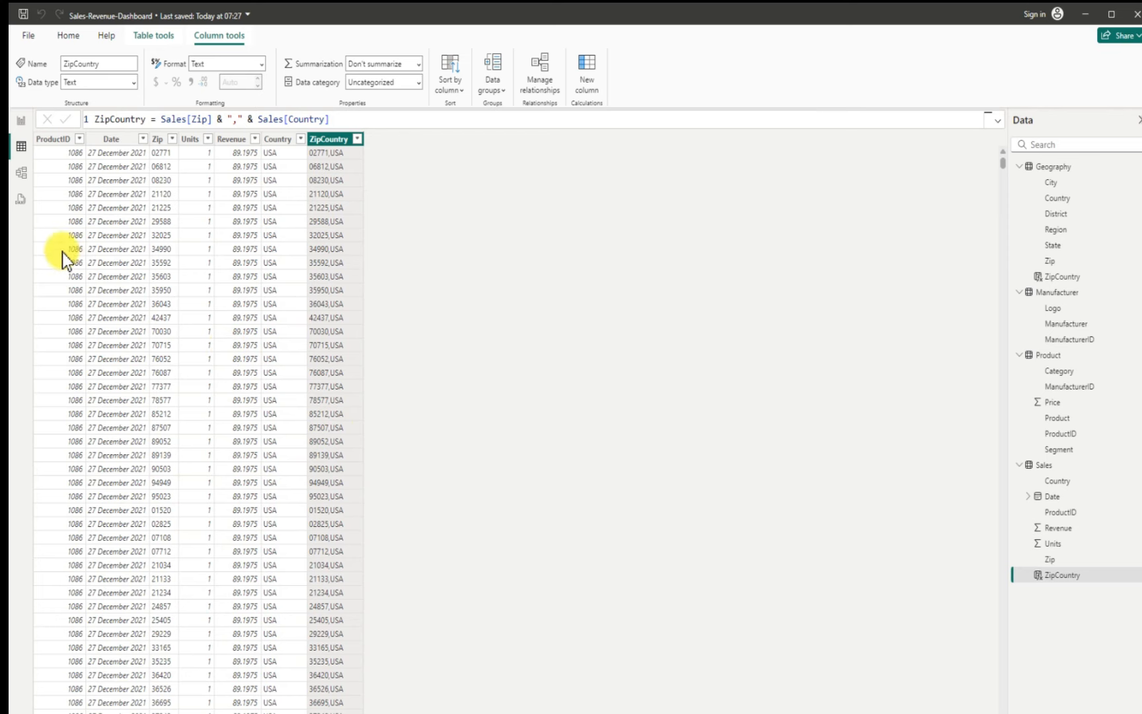
Step: In model view, delete the Country relationship between Geography and Sales
{"action": "left_click", "coordinate": [22, 174]}
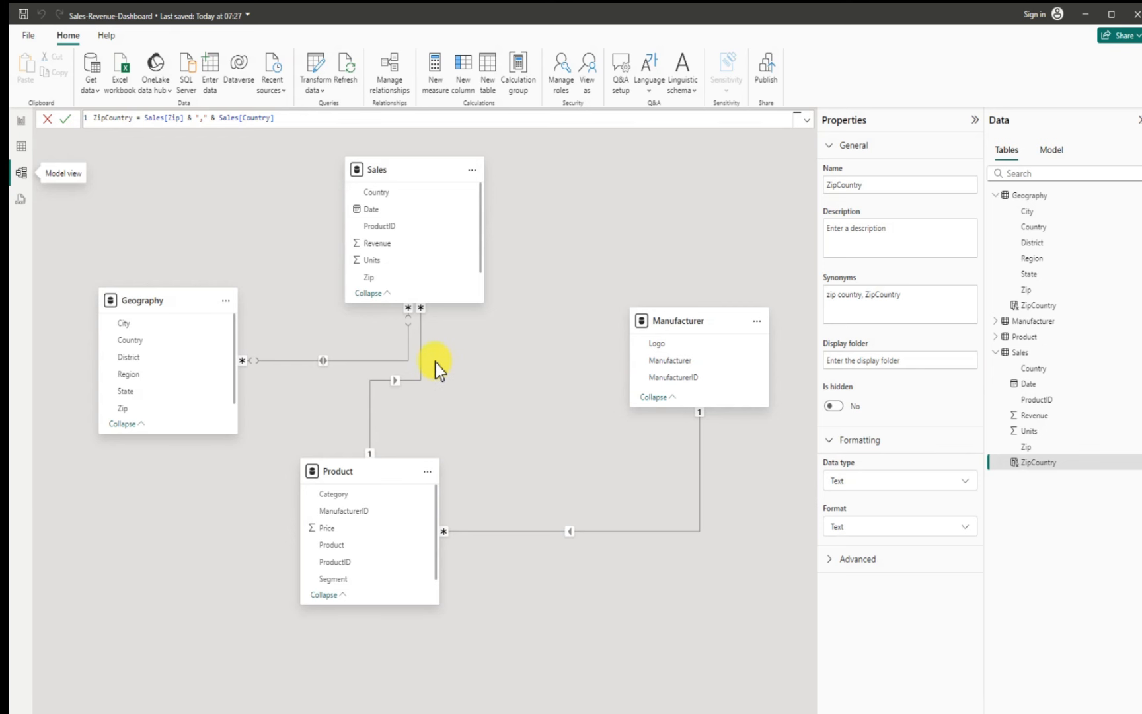
{"action": "right_click", "coordinate": [340, 363]}
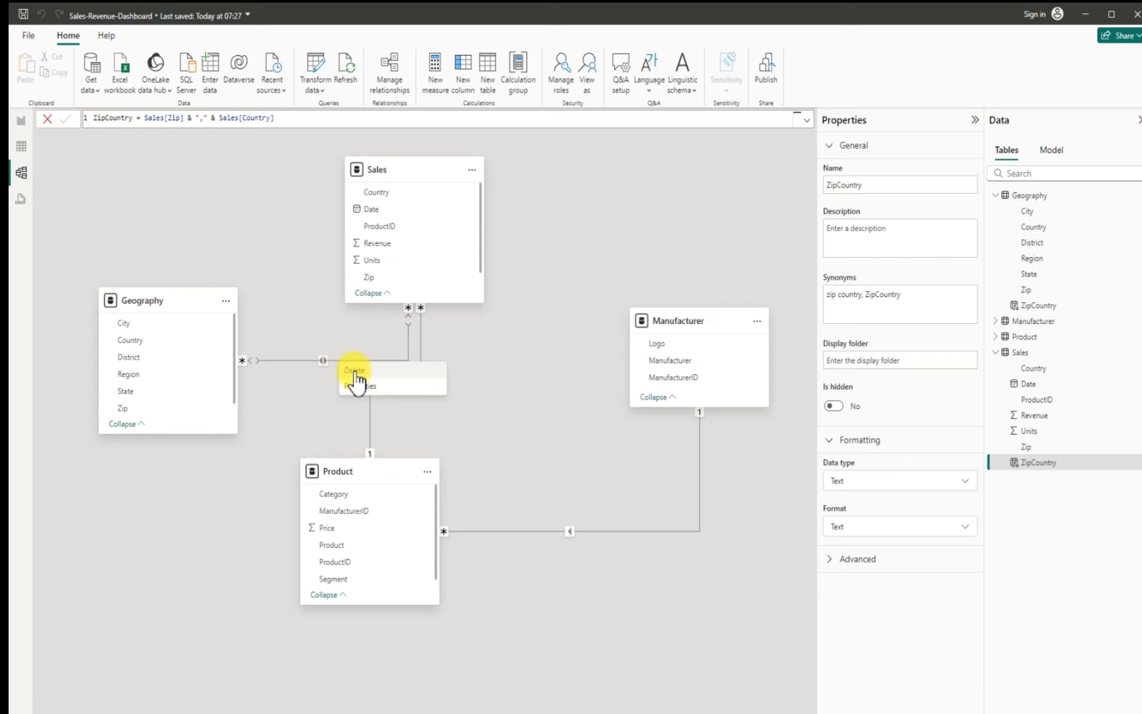
{"action": "left_click", "coordinate": [355, 371]}
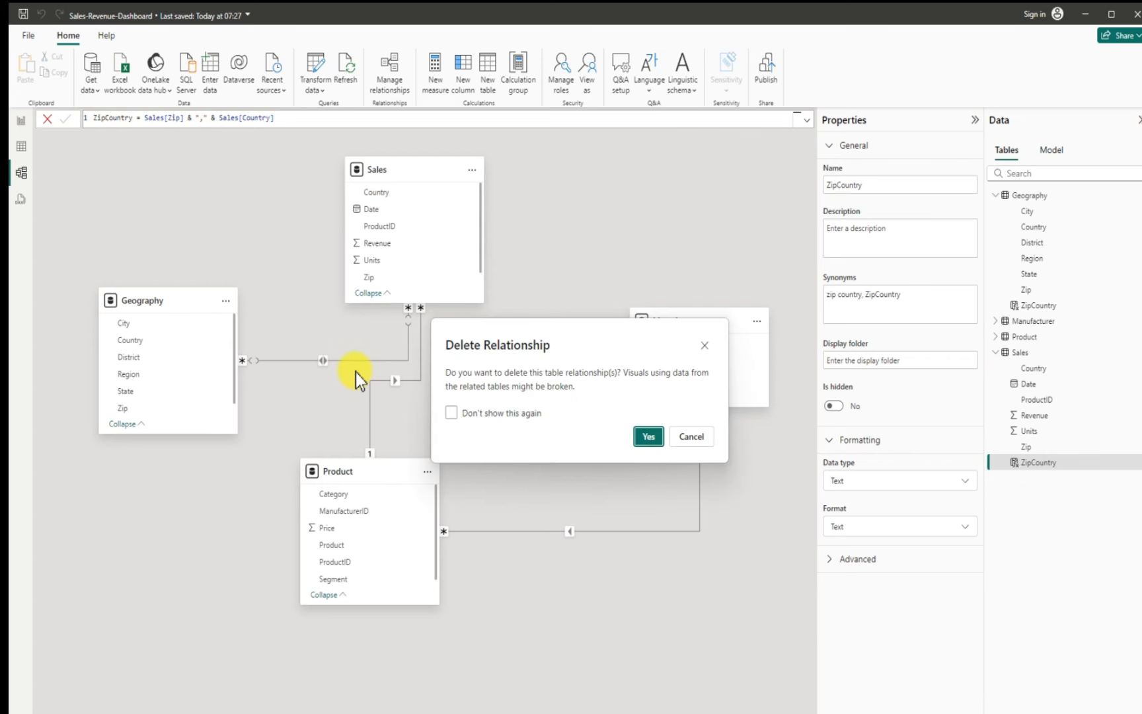
{"action": "left_click", "coordinate": [648, 436]}
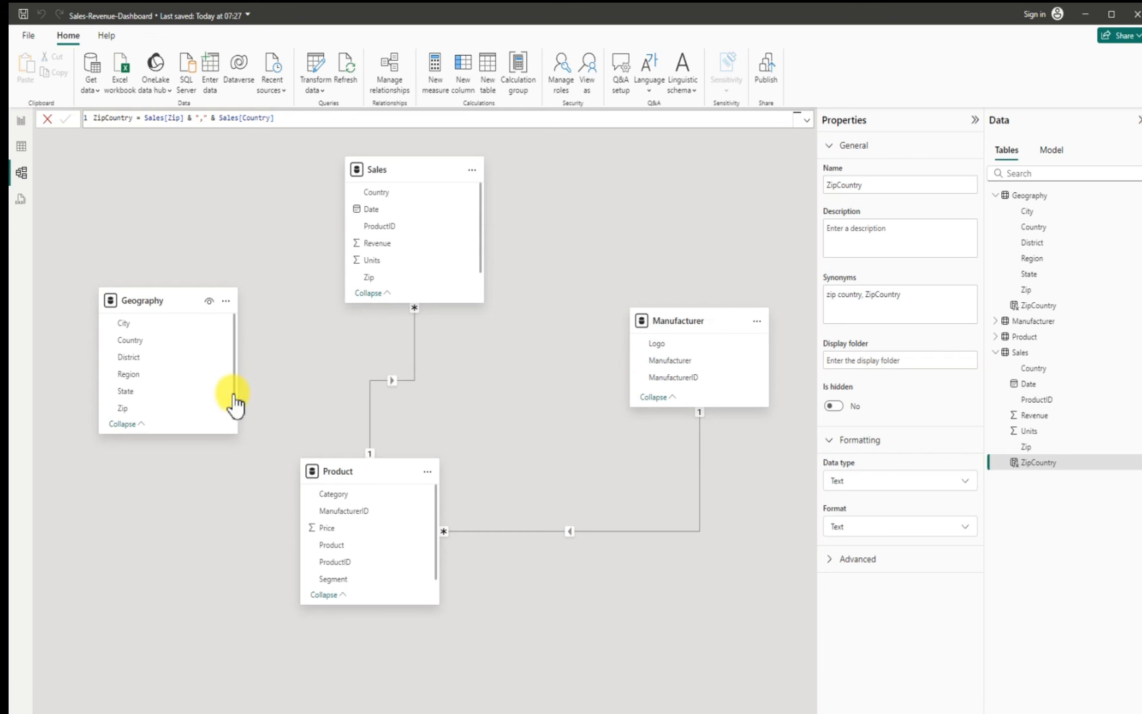
Step: Relate Geography ZipCountry to Sales ZipCountry as a one-to-many relationship, then move the Geography card lower
{"action": "left_click_drag", "start_coordinate": [235, 396], "coordinate": [235, 339]}
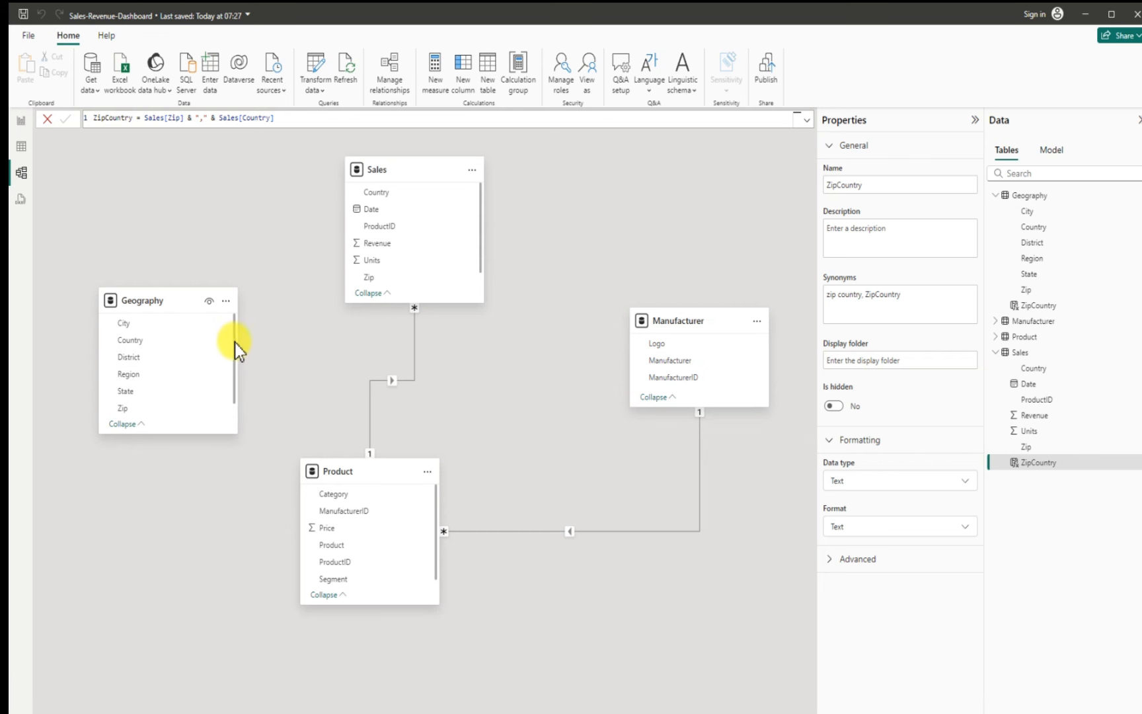
{"action": "left_click_drag", "start_coordinate": [481, 255], "coordinate": [477, 269]}
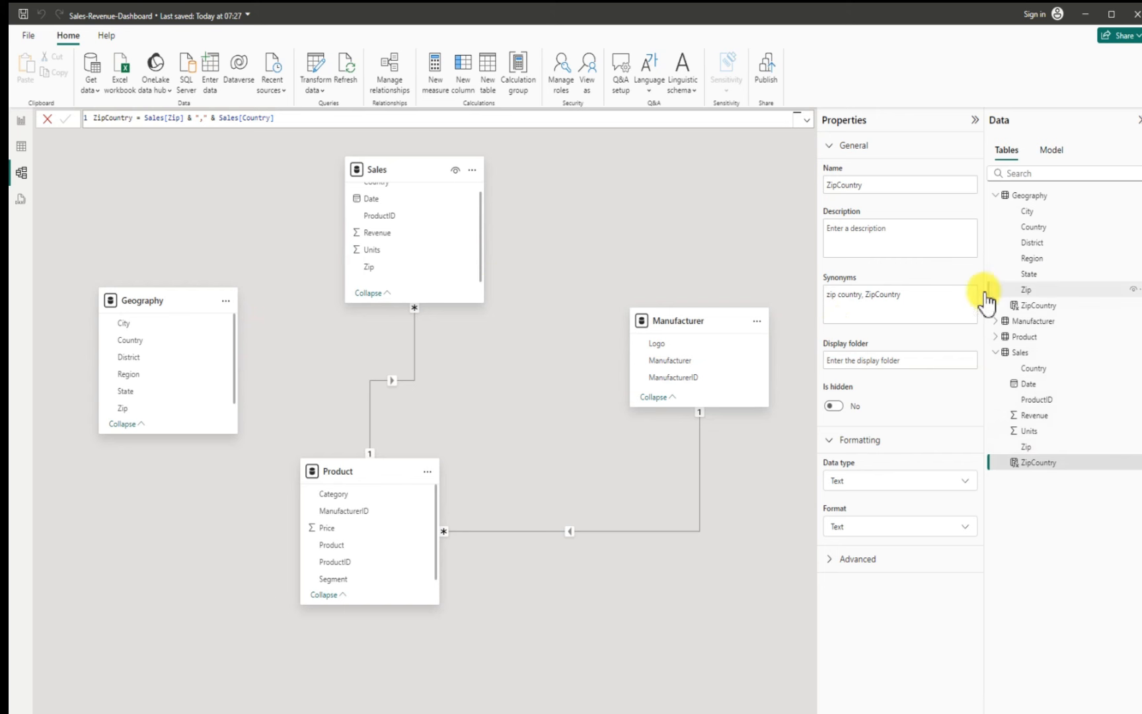
{"action": "left_click", "coordinate": [370, 293]}
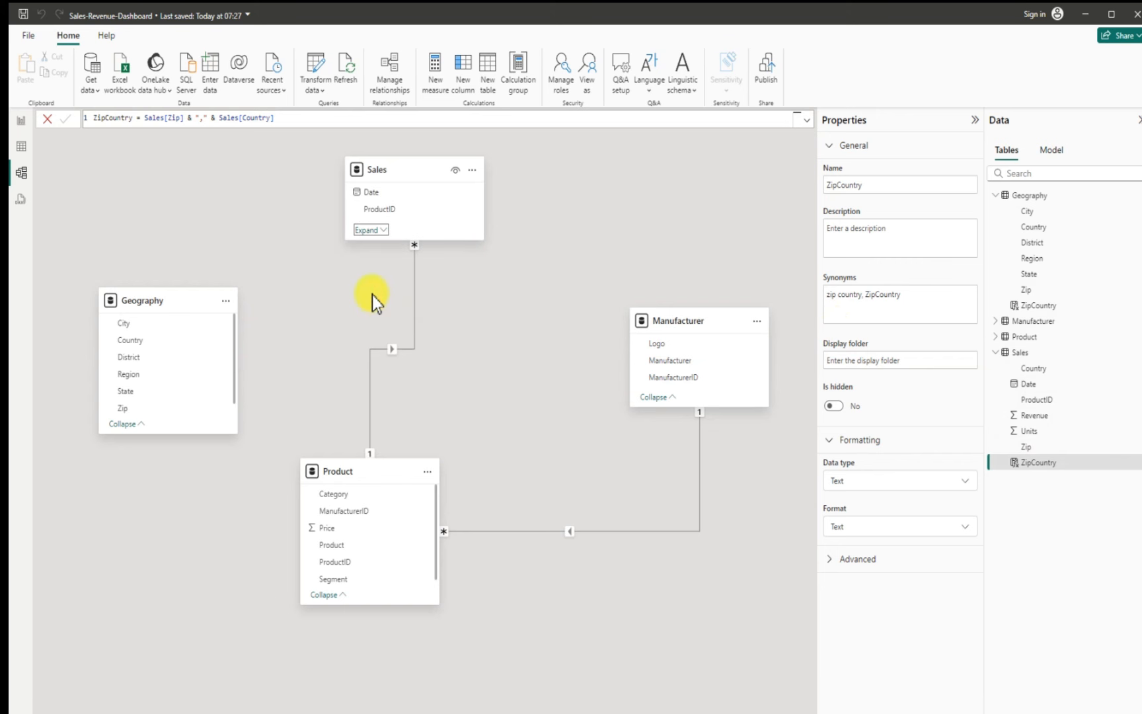
{"action": "left_click", "coordinate": [370, 230]}
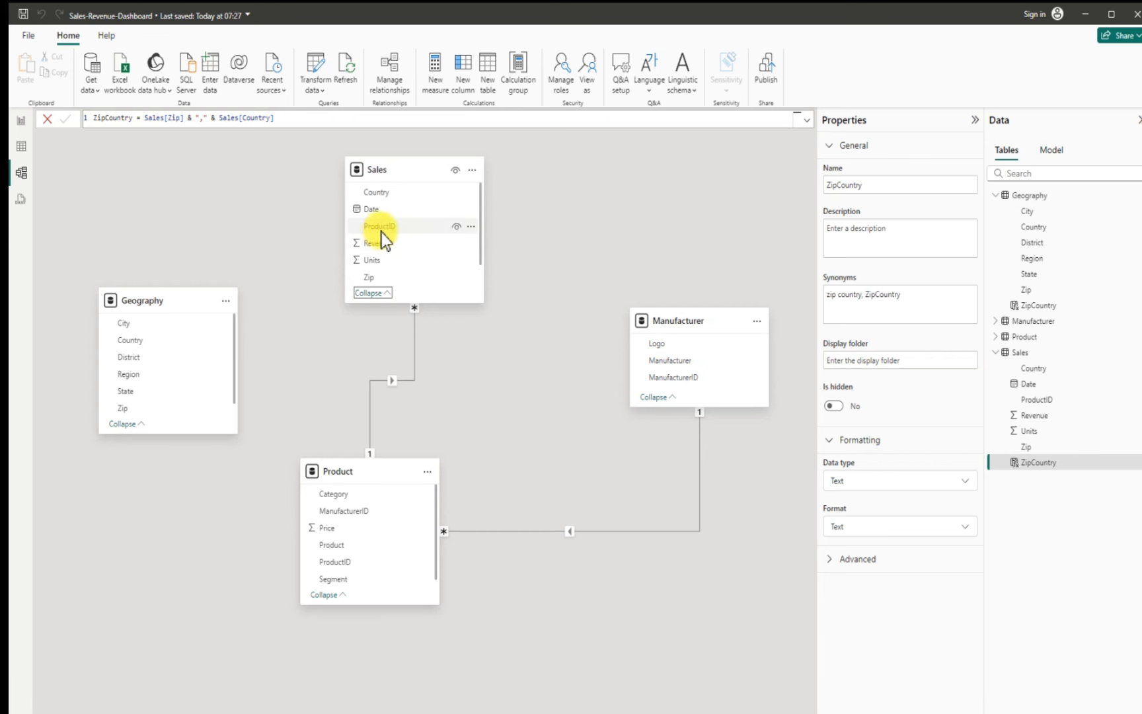
{"action": "scroll", "coordinate": [479, 255], "scroll_direction": "down", "scroll_amount": 1}
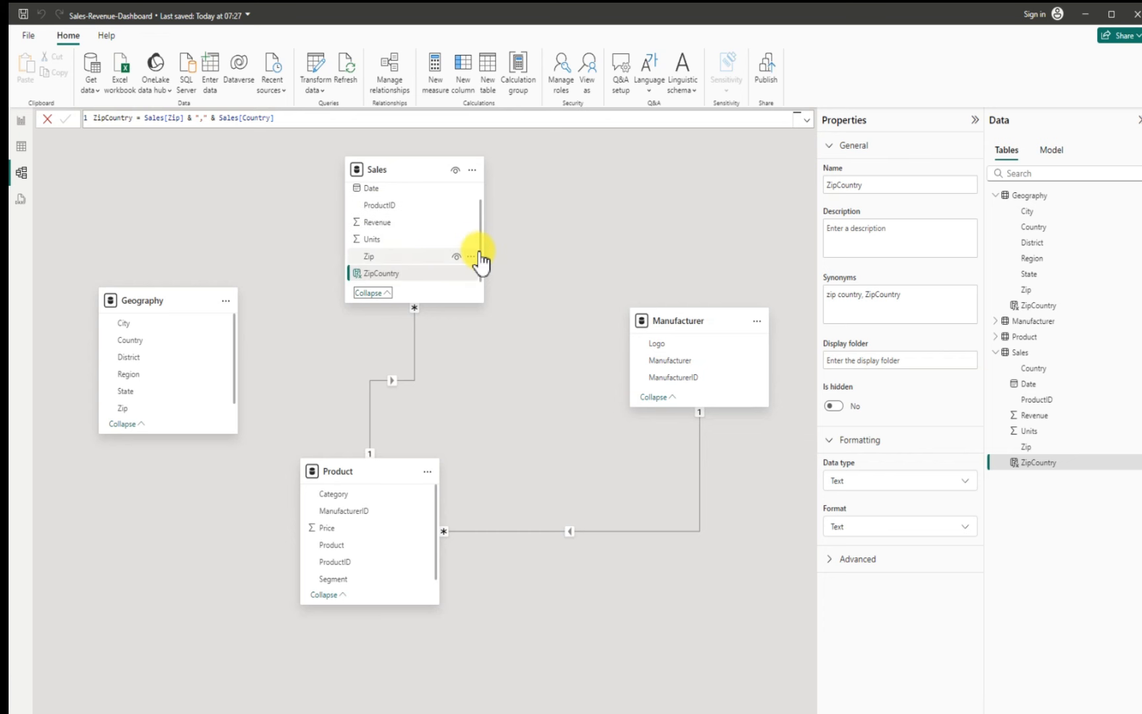
{"action": "left_click", "coordinate": [127, 424]}
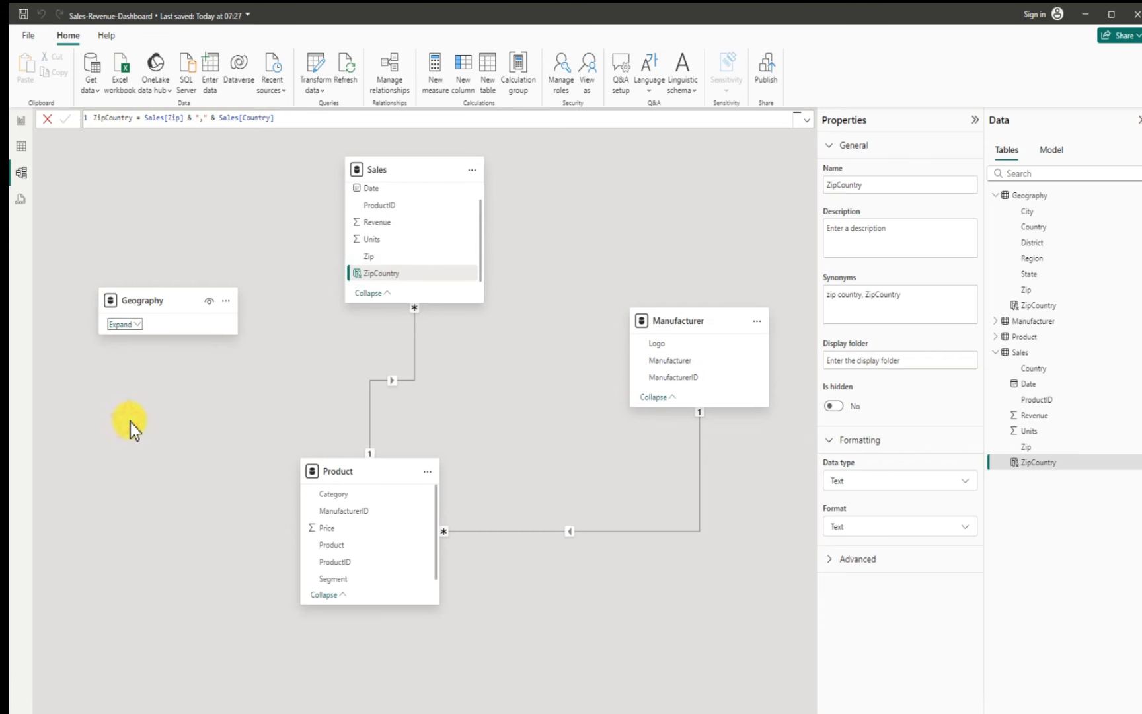
{"action": "left_click", "coordinate": [129, 325]}
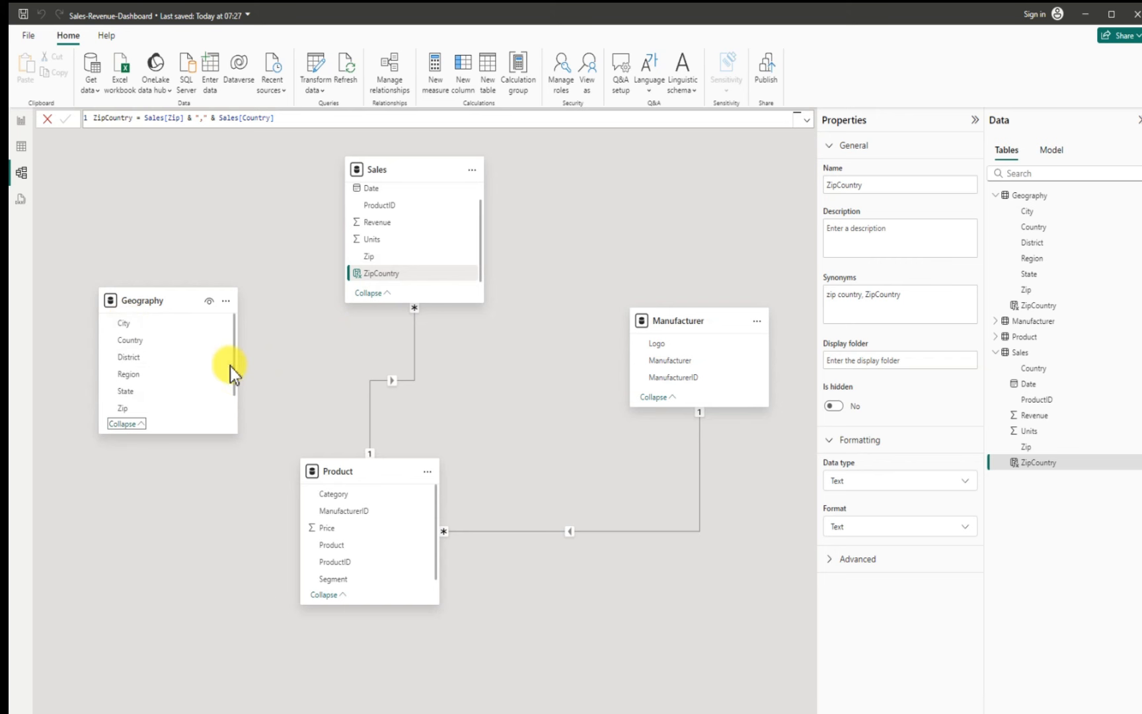
{"action": "scroll", "coordinate": [231, 382], "scroll_direction": "down", "scroll_amount": 1}
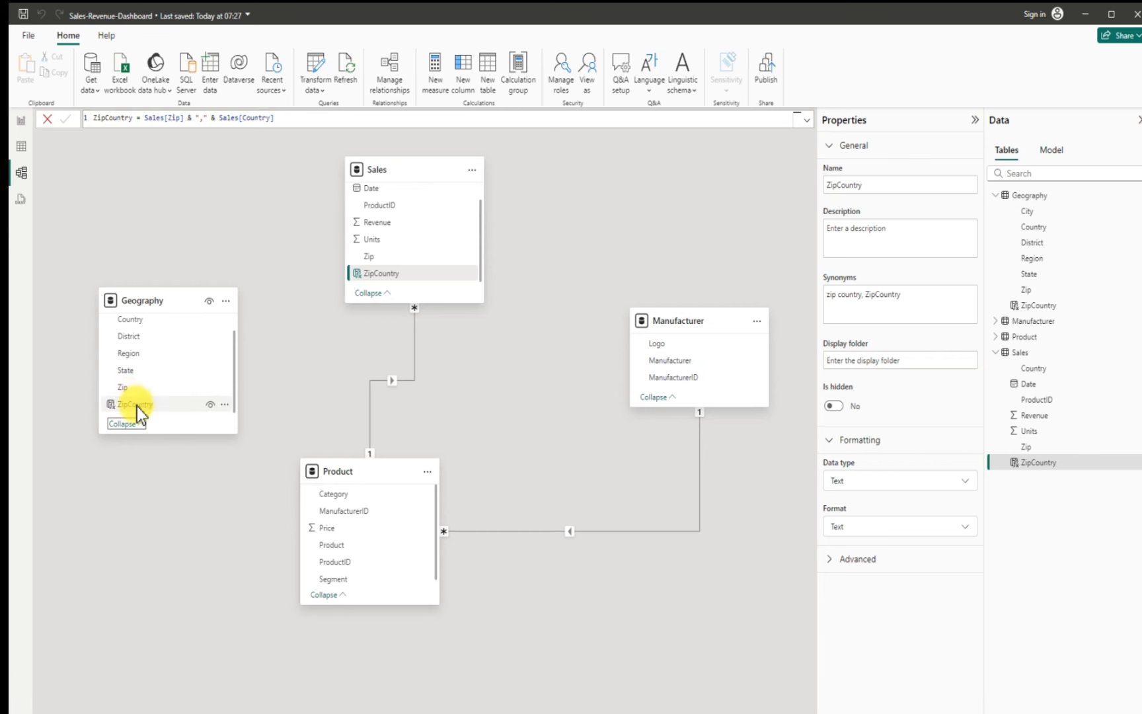
{"action": "left_click_drag", "start_coordinate": [137, 407], "coordinate": [229, 423]}
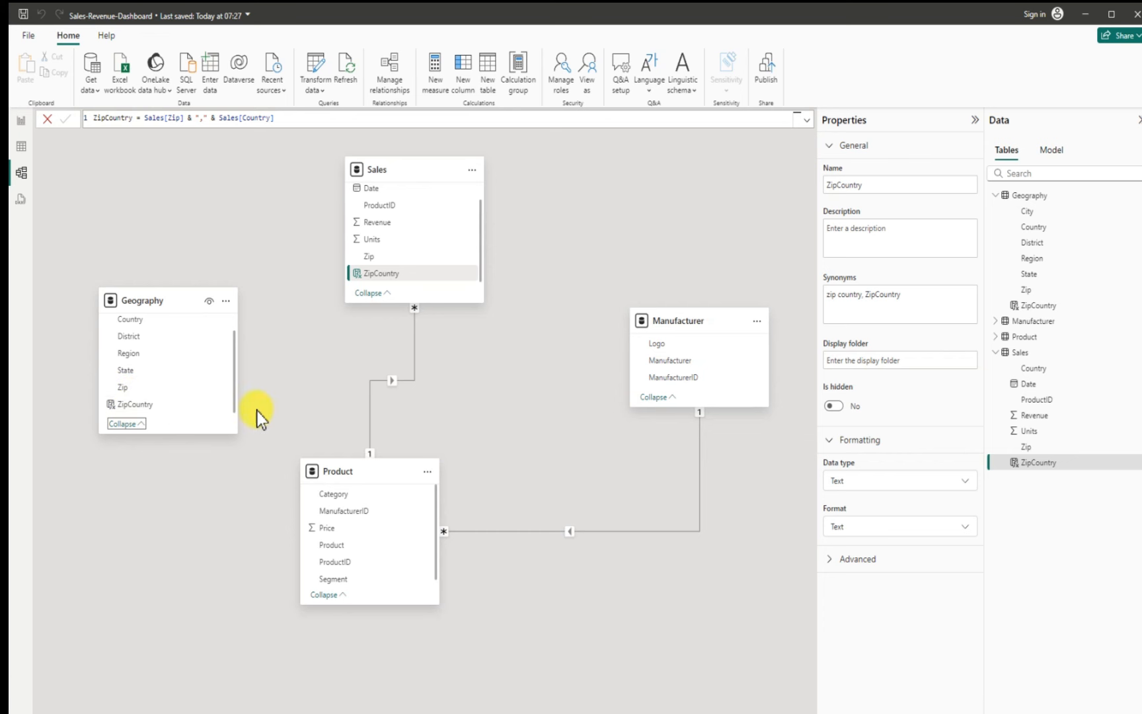
{"action": "left_click_drag", "start_coordinate": [137, 404], "coordinate": [410, 317]}
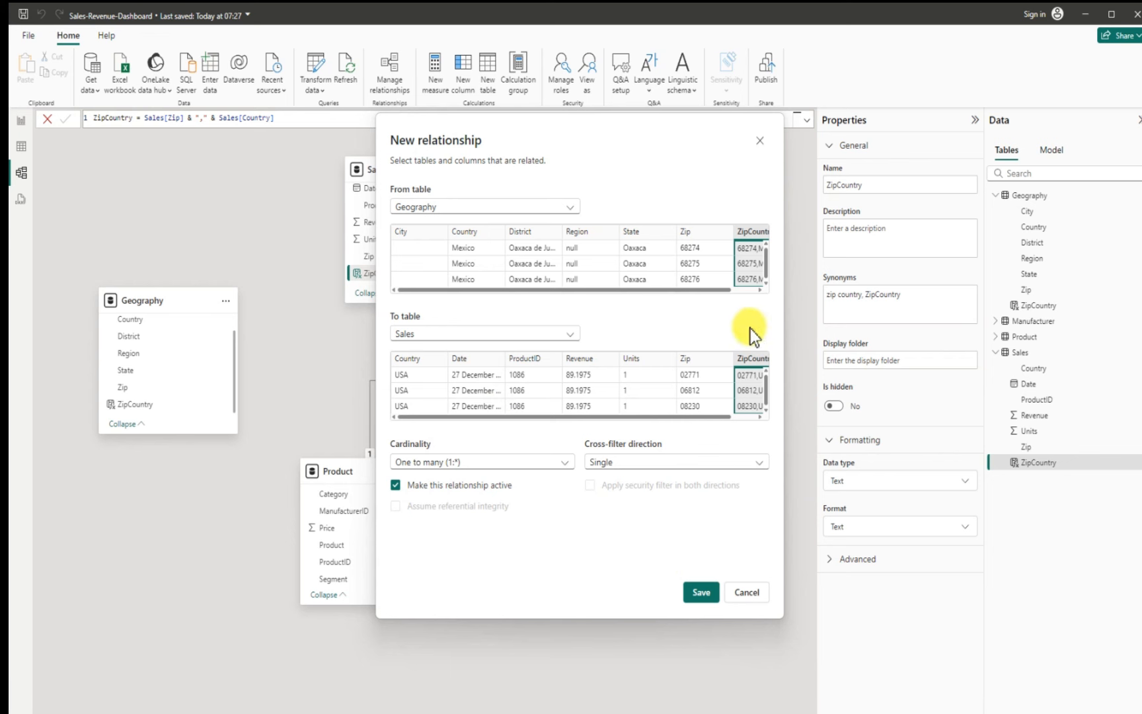
{"action": "left_click", "coordinate": [701, 594]}
{"action": "left_click", "coordinate": [700, 589]}
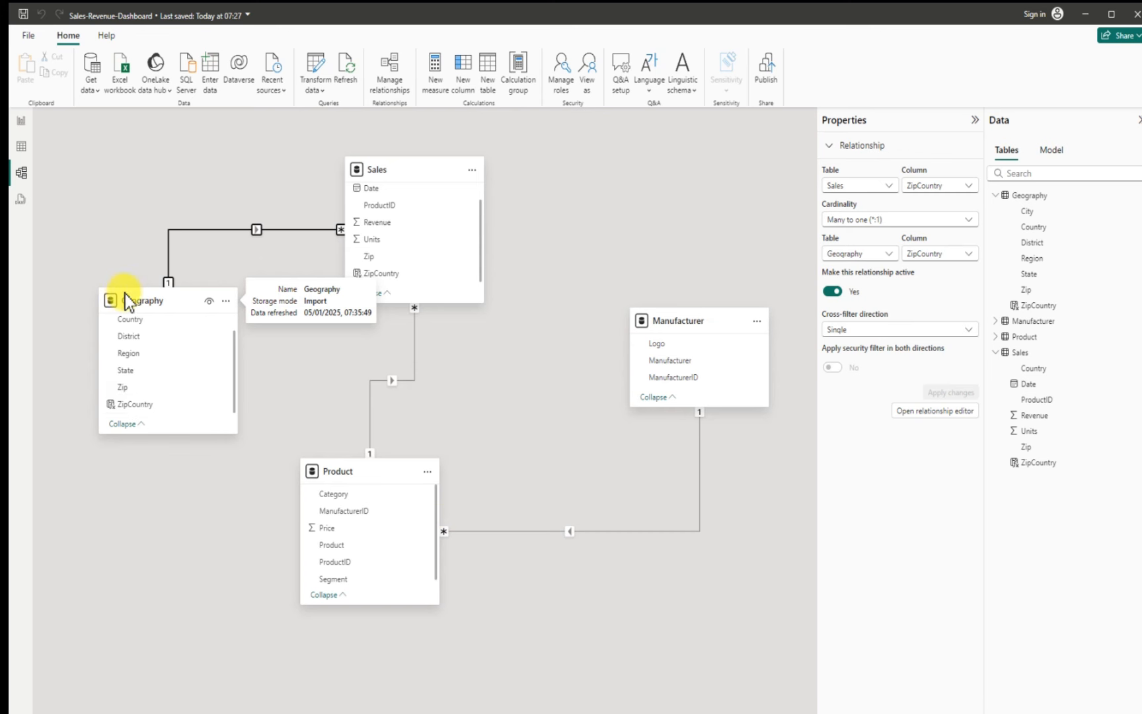
{"action": "left_click_drag", "start_coordinate": [125, 295], "coordinate": [102, 406]}
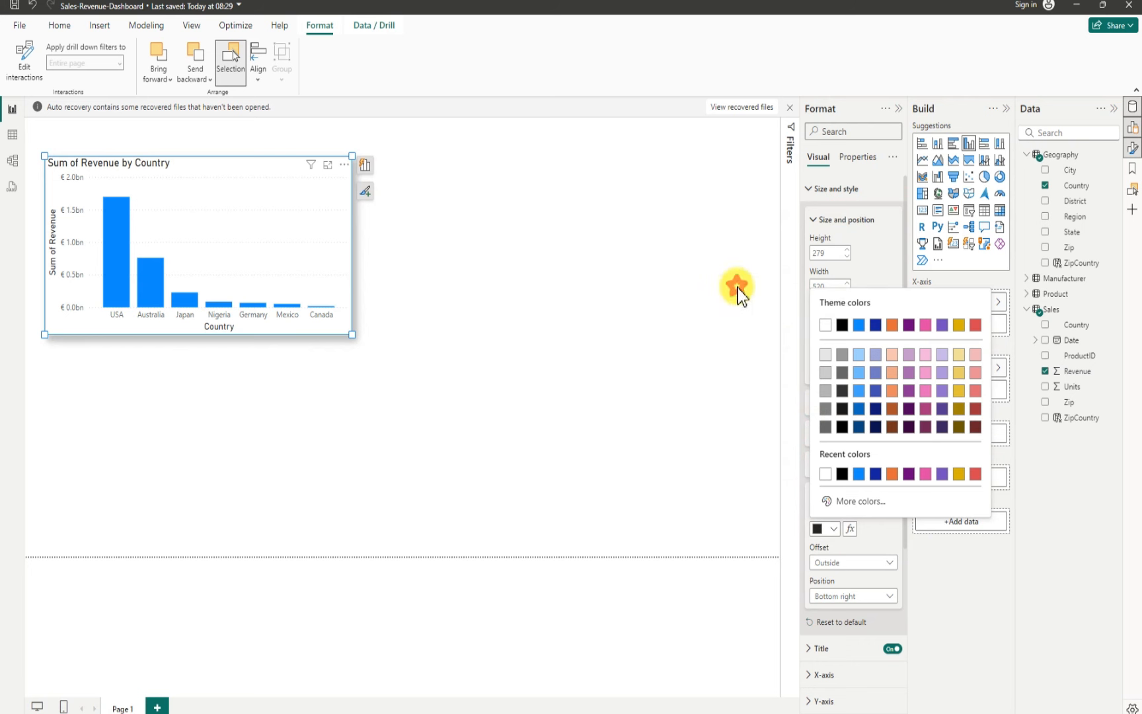
Step: Set the chart's shadow color to light gray and its position to Center
{"action": "key", "text": "Escape"}
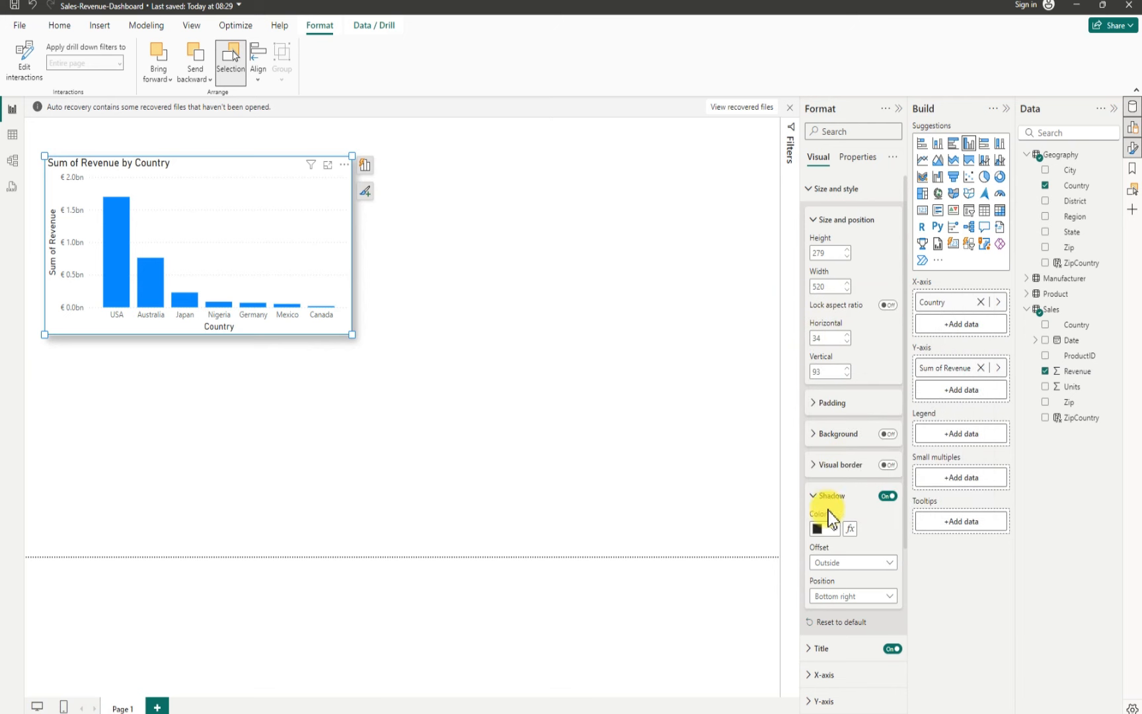
{"action": "left_click", "coordinate": [835, 531]}
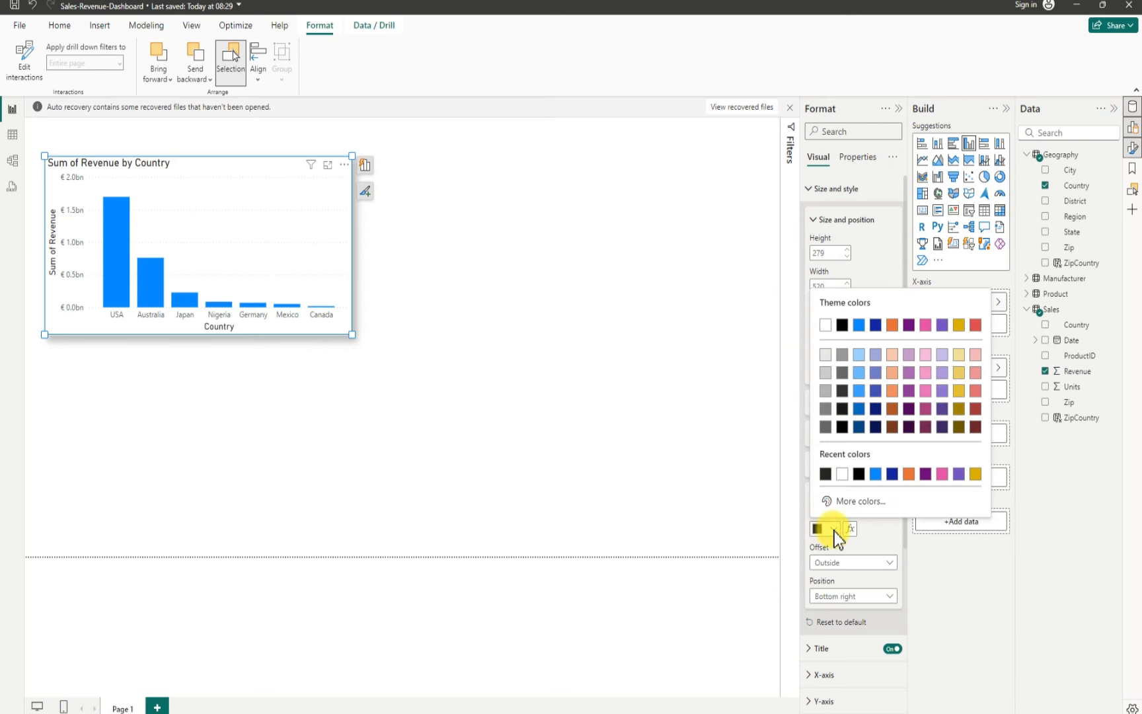
{"action": "left_click", "coordinate": [827, 374]}
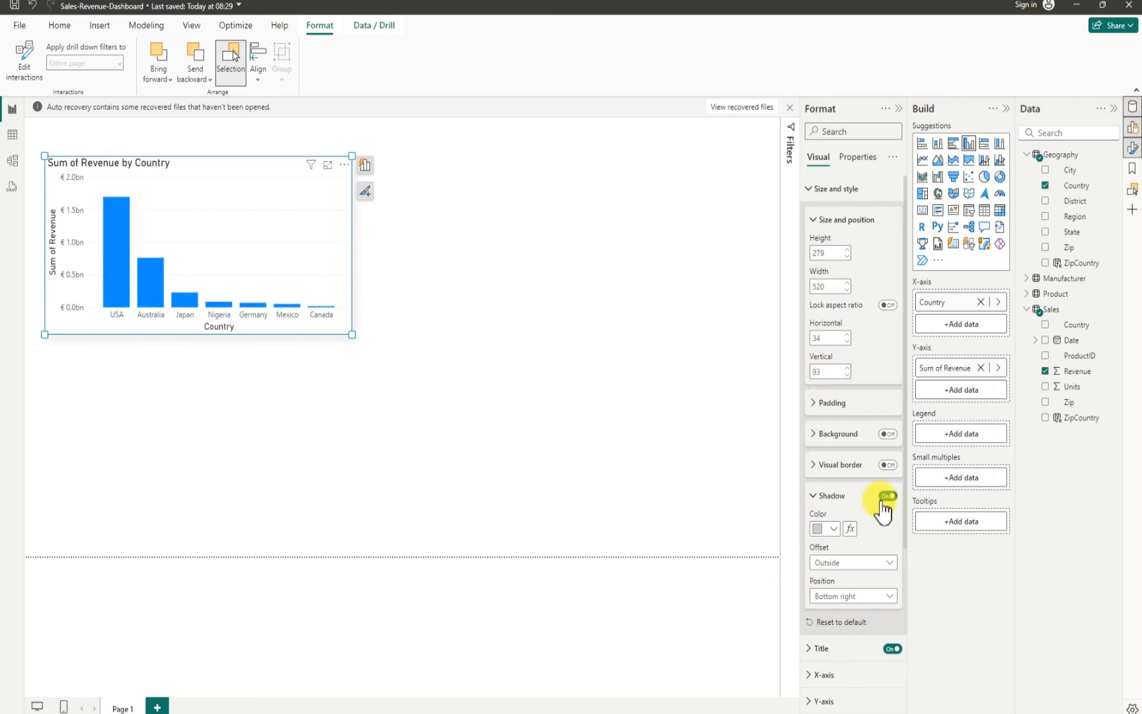
{"action": "left_click", "coordinate": [854, 596]}
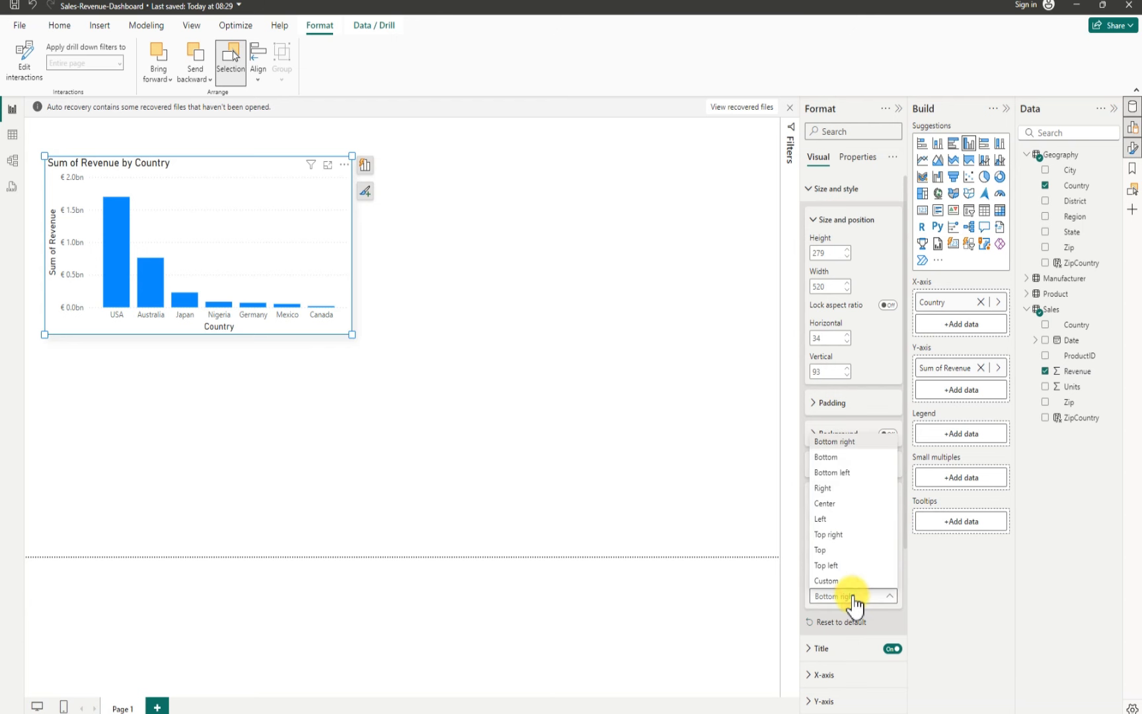
{"action": "left_click", "coordinate": [829, 505]}
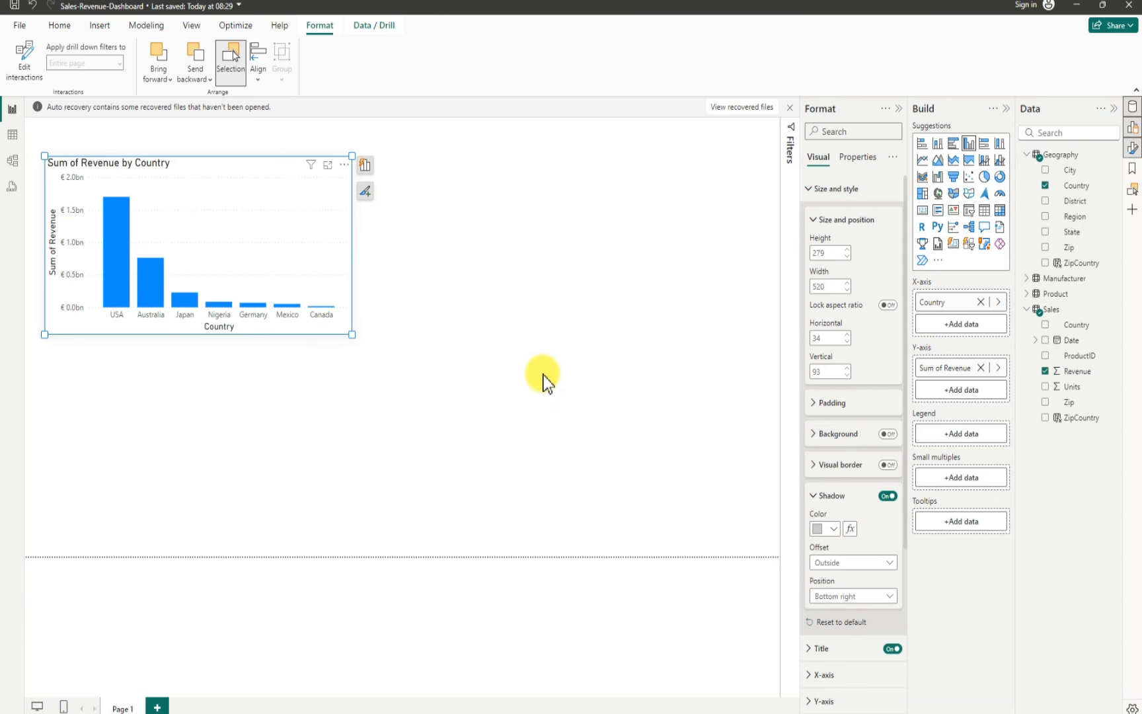
Step: Change the chart title text to Revenue by Country and center-align it
{"action": "scroll", "coordinate": [844, 538], "scroll_direction": "down", "scroll_amount": 5}
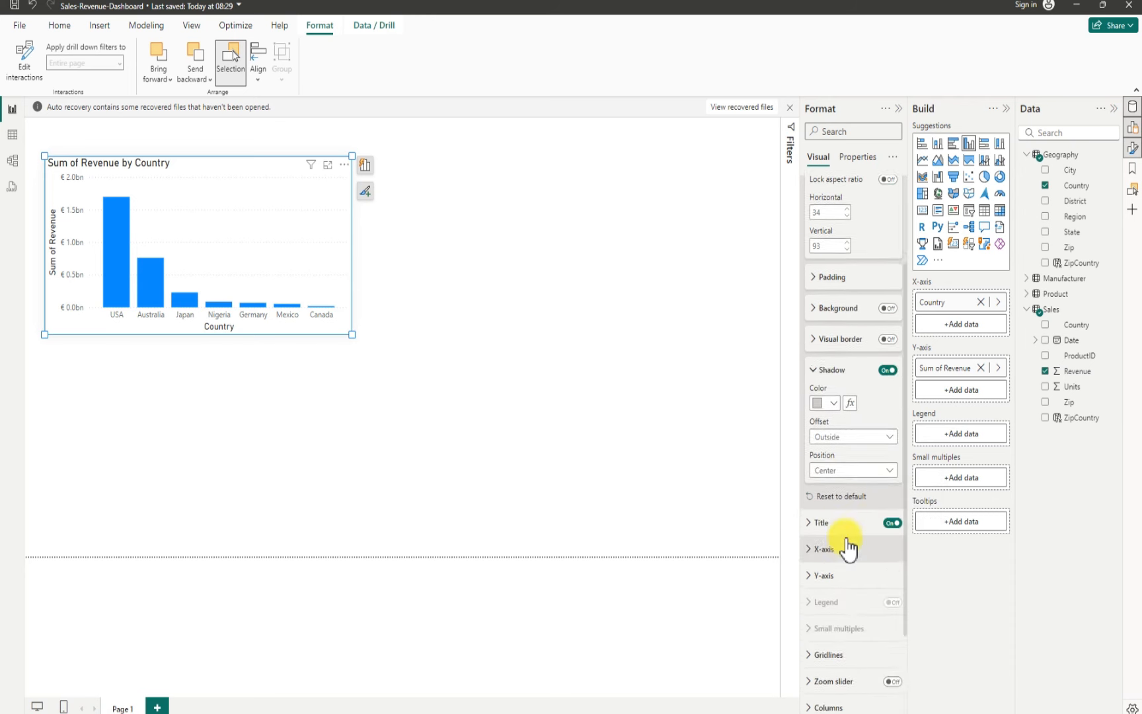
{"action": "left_click", "coordinate": [811, 410]}
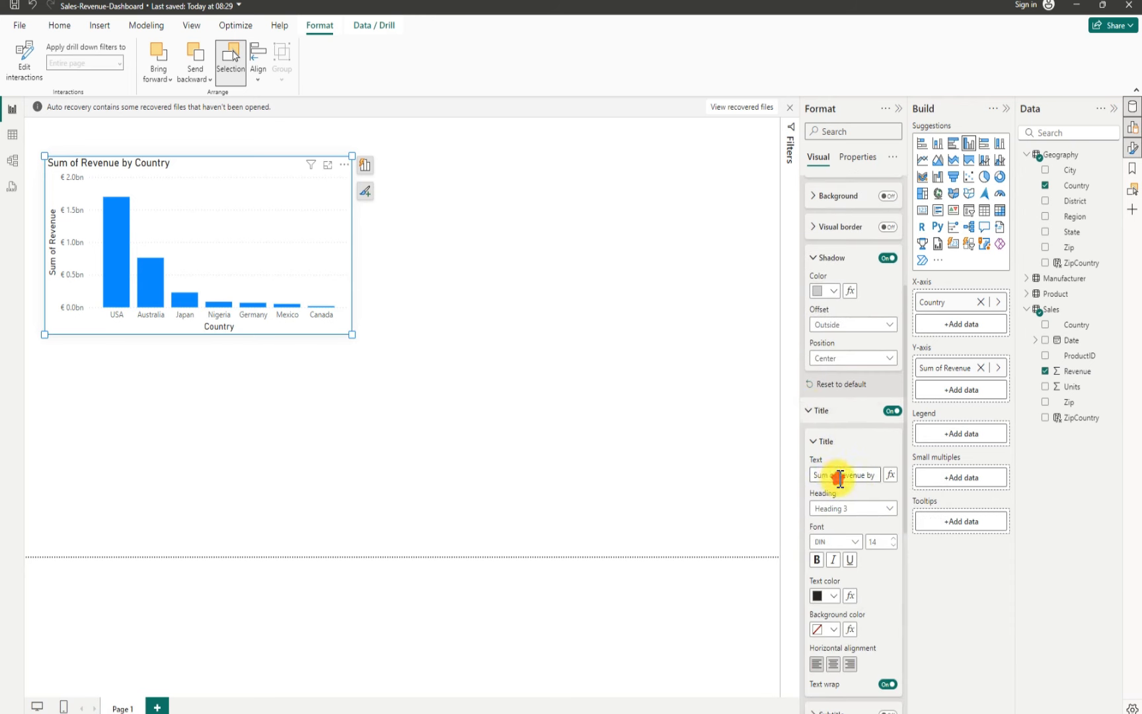
{"action": "left_click", "coordinate": [840, 476]}
{"action": "key", "text": "End"}
{"action": "left_click", "coordinate": [833, 664]}
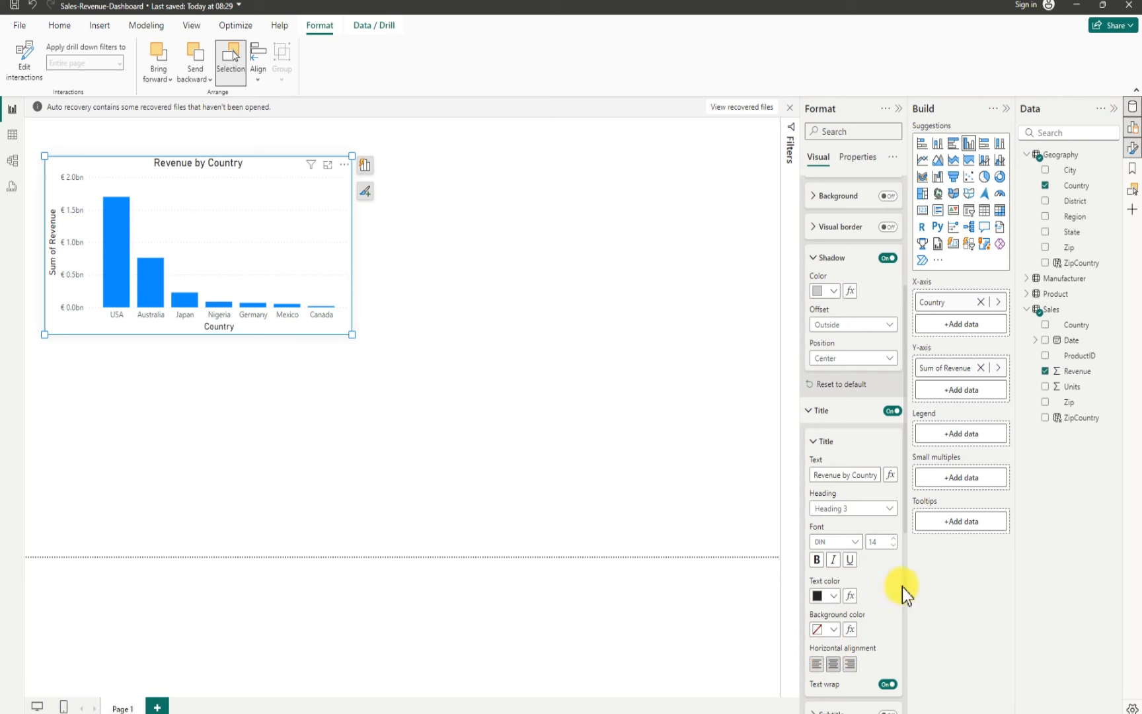
Step: Turn off the X-axis title of the column chart
{"action": "scroll", "coordinate": [902, 587], "scroll_direction": "down", "scroll_amount": 5}
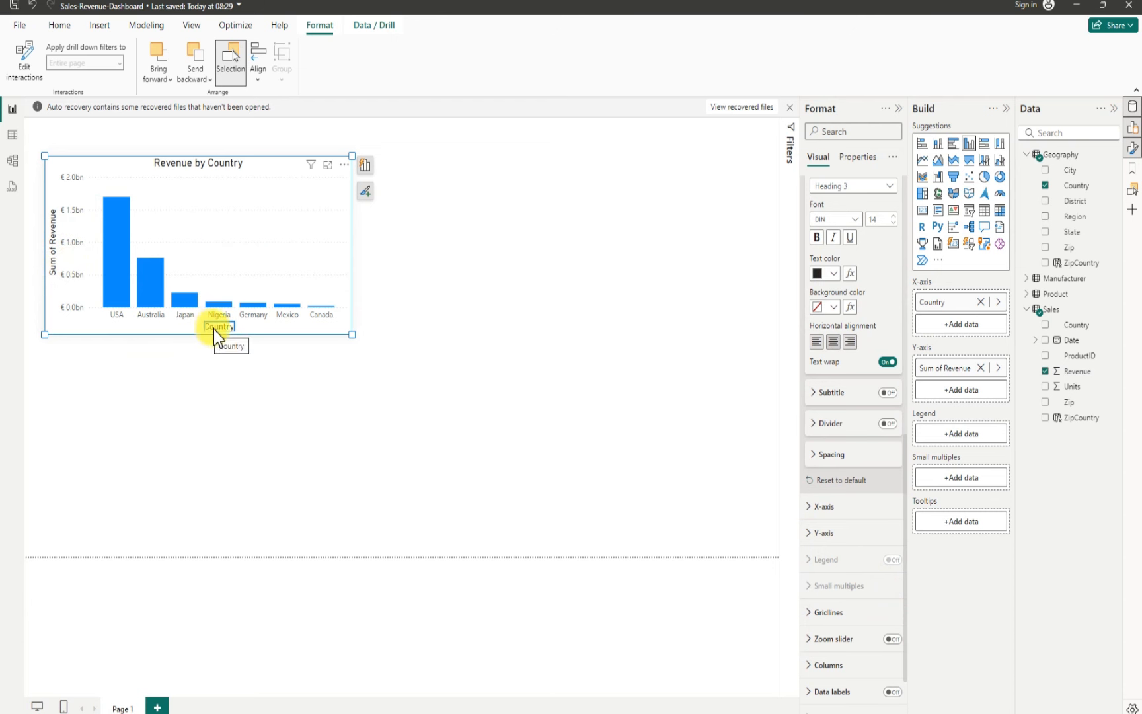
{"action": "scroll", "coordinate": [834, 552], "scroll_direction": "down", "scroll_amount": 1}
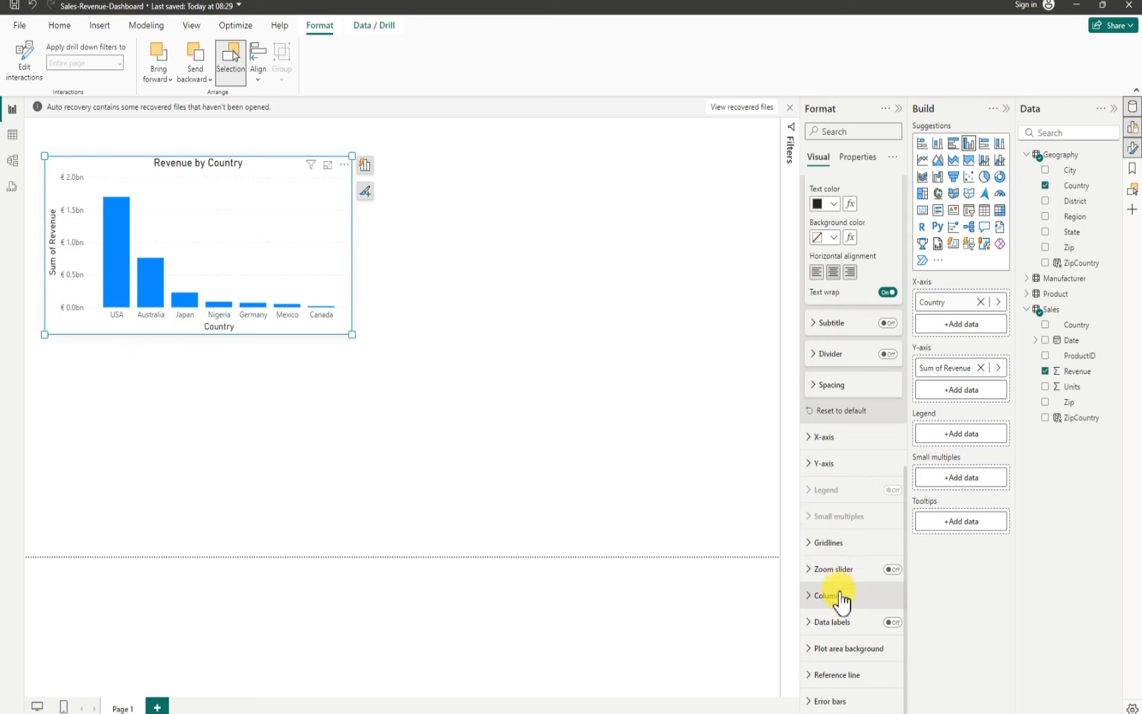
{"action": "scroll", "coordinate": [842, 603], "scroll_direction": "up", "scroll_amount": 5}
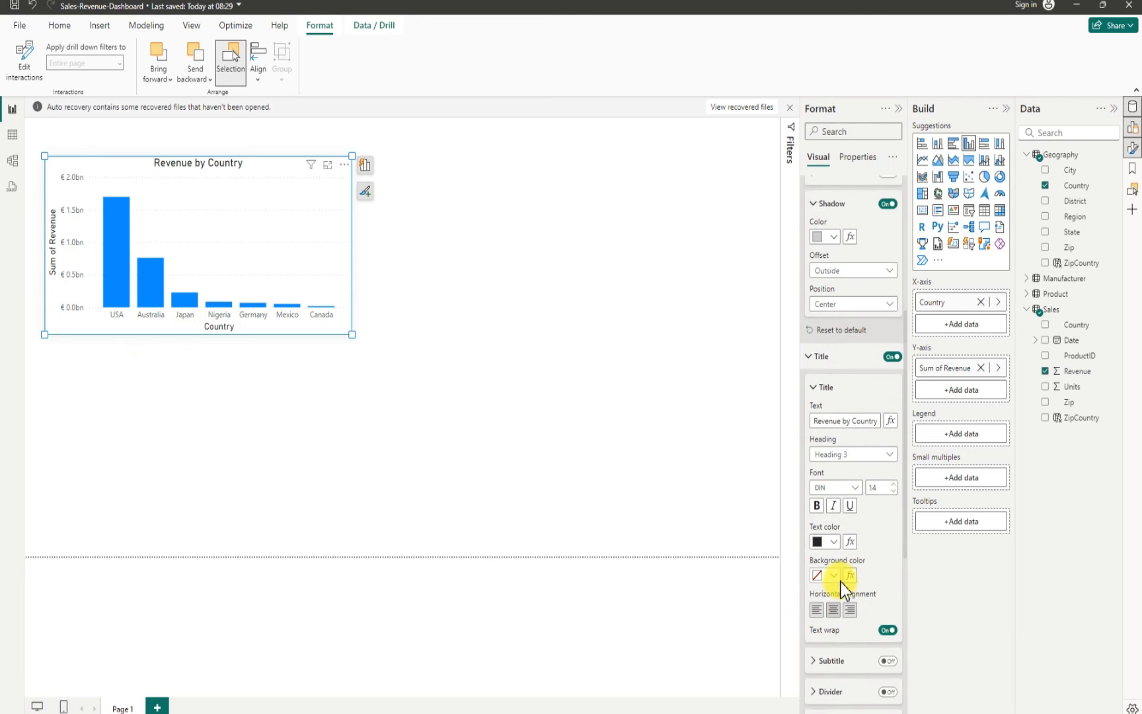
{"action": "scroll", "coordinate": [842, 574], "scroll_direction": "up", "scroll_amount": 3}
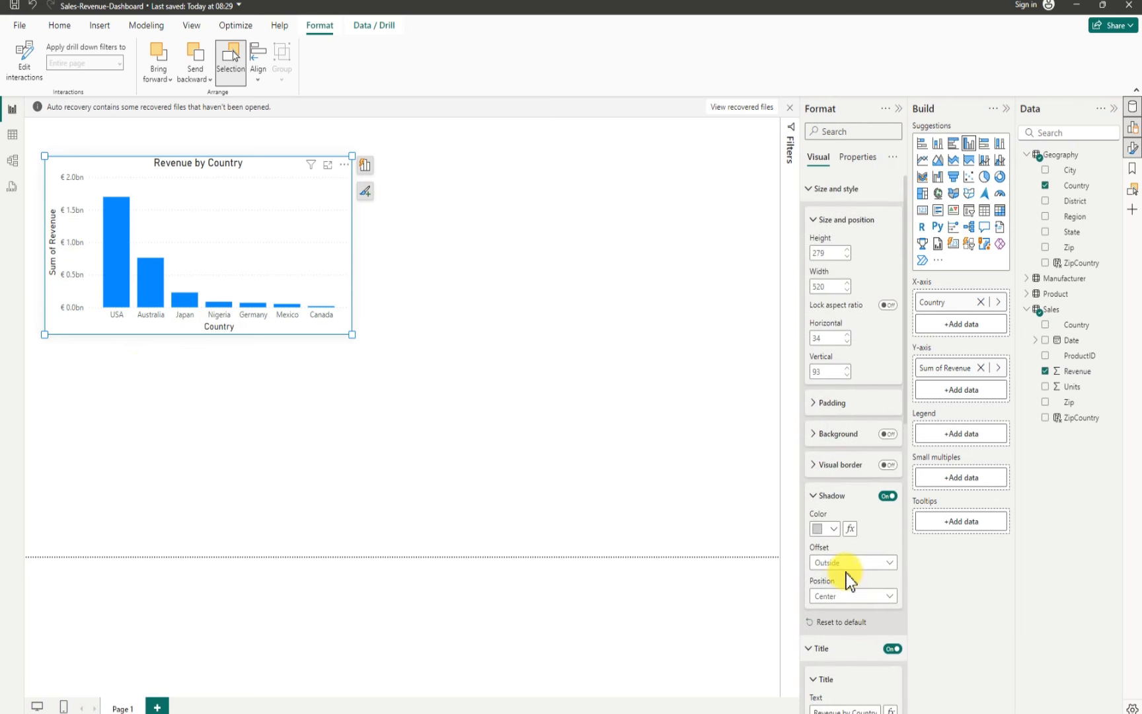
{"action": "scroll", "coordinate": [846, 573], "scroll_direction": "down", "scroll_amount": 2}
{"action": "scroll", "coordinate": [846, 585], "scroll_direction": "down", "scroll_amount": 6}
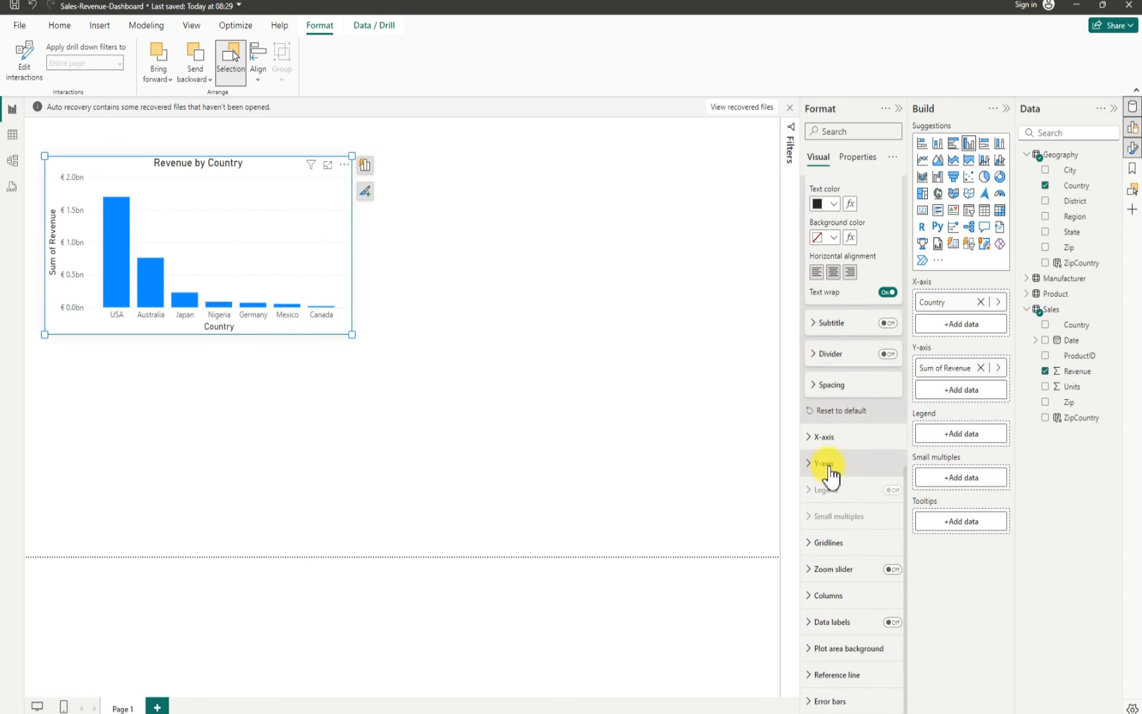
{"action": "left_click", "coordinate": [820, 438]}
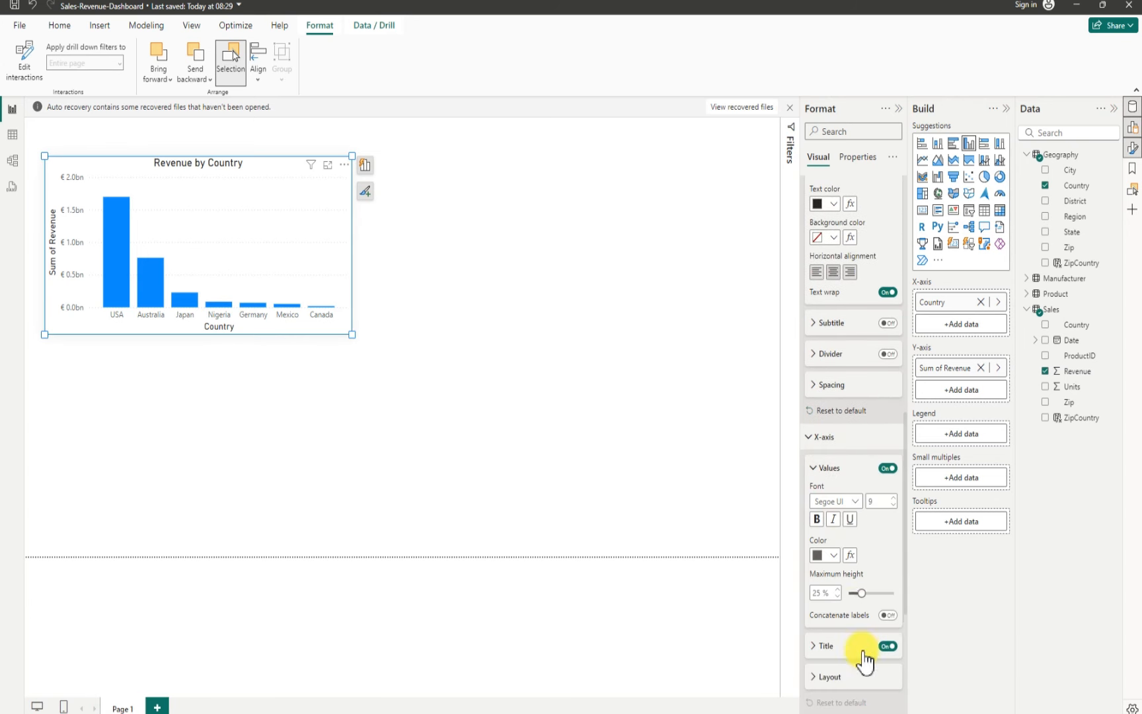
{"action": "left_click", "coordinate": [887, 646]}
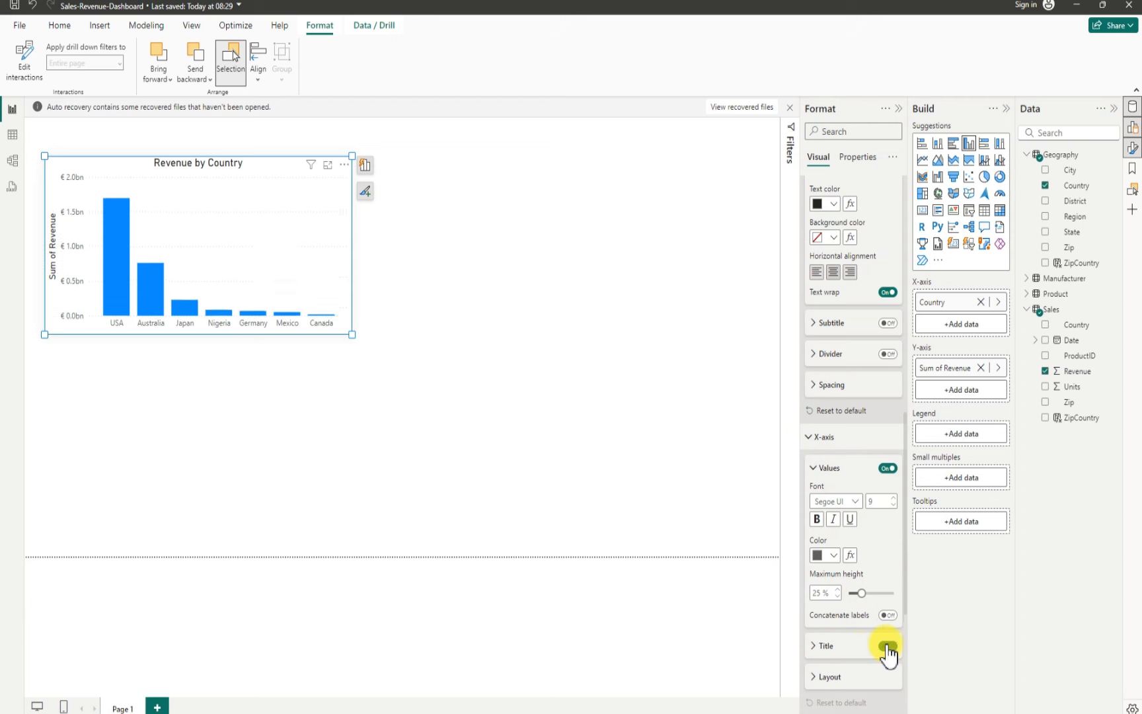
{"action": "left_click", "coordinate": [813, 437]}
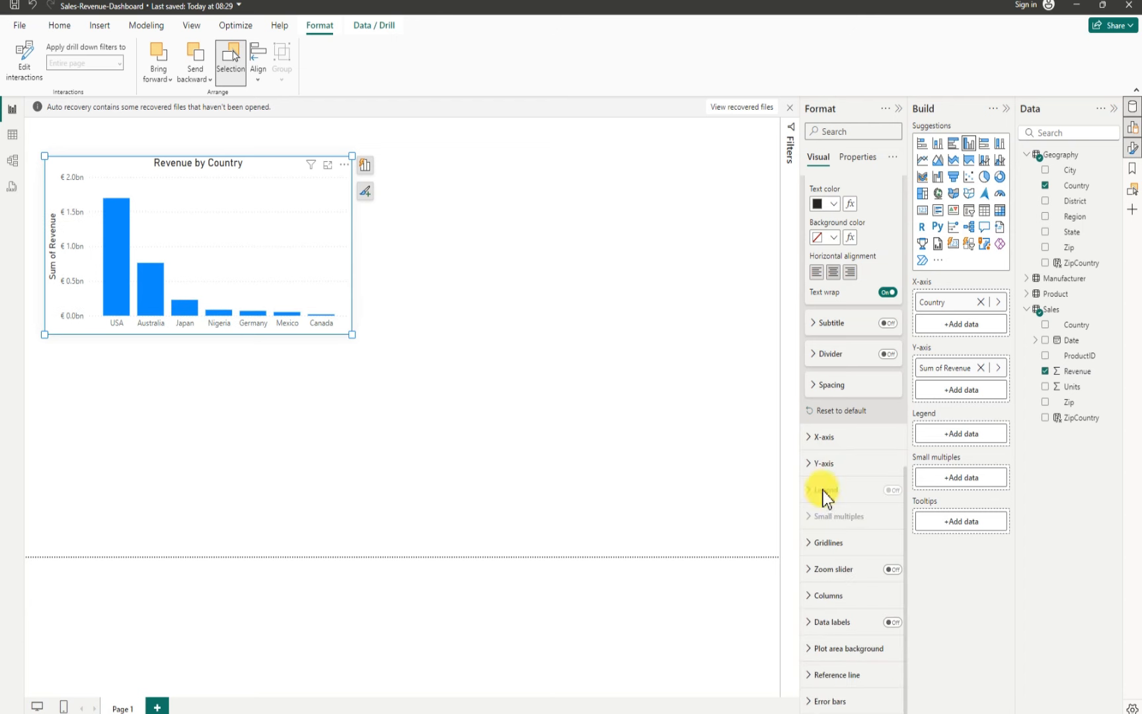
Step: Hide the Y-axis values and the Y-axis title
{"action": "left_click", "coordinate": [818, 464]}
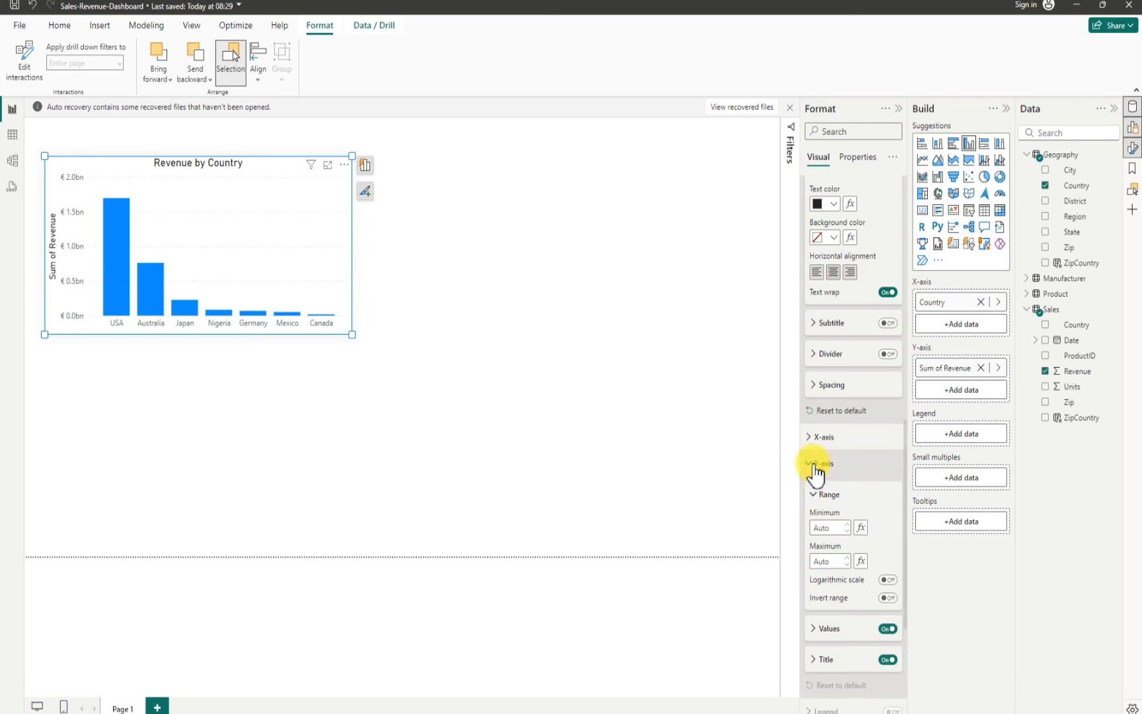
{"action": "left_click", "coordinate": [888, 629]}
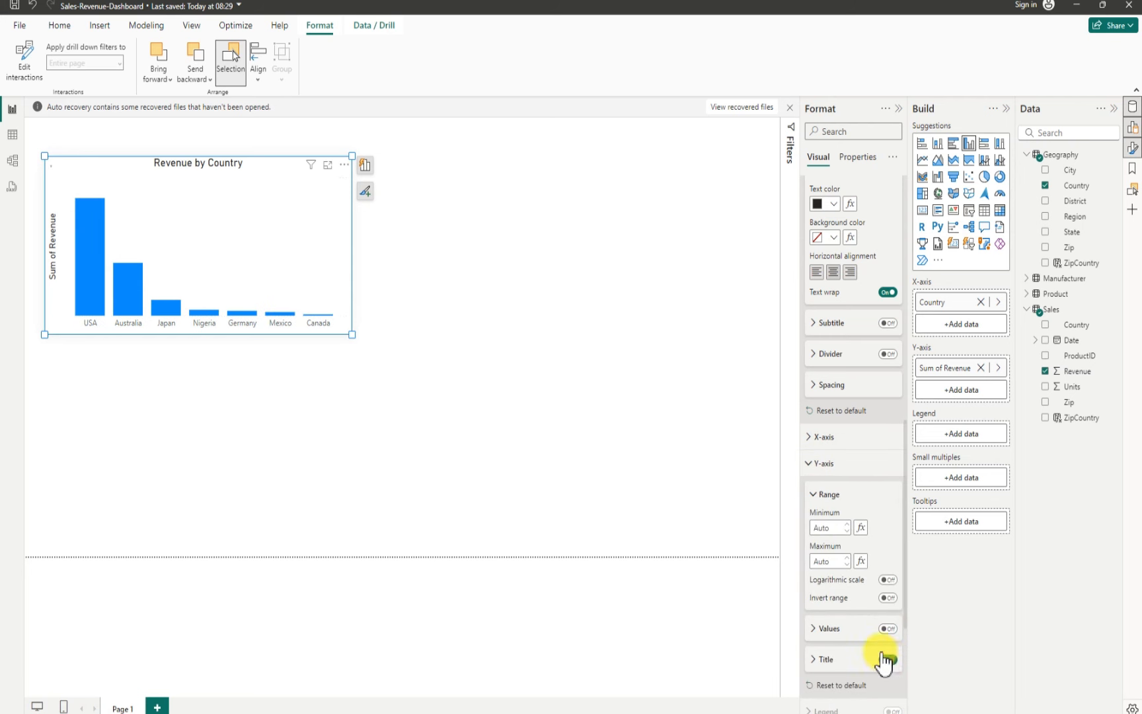
{"action": "left_click", "coordinate": [887, 660]}
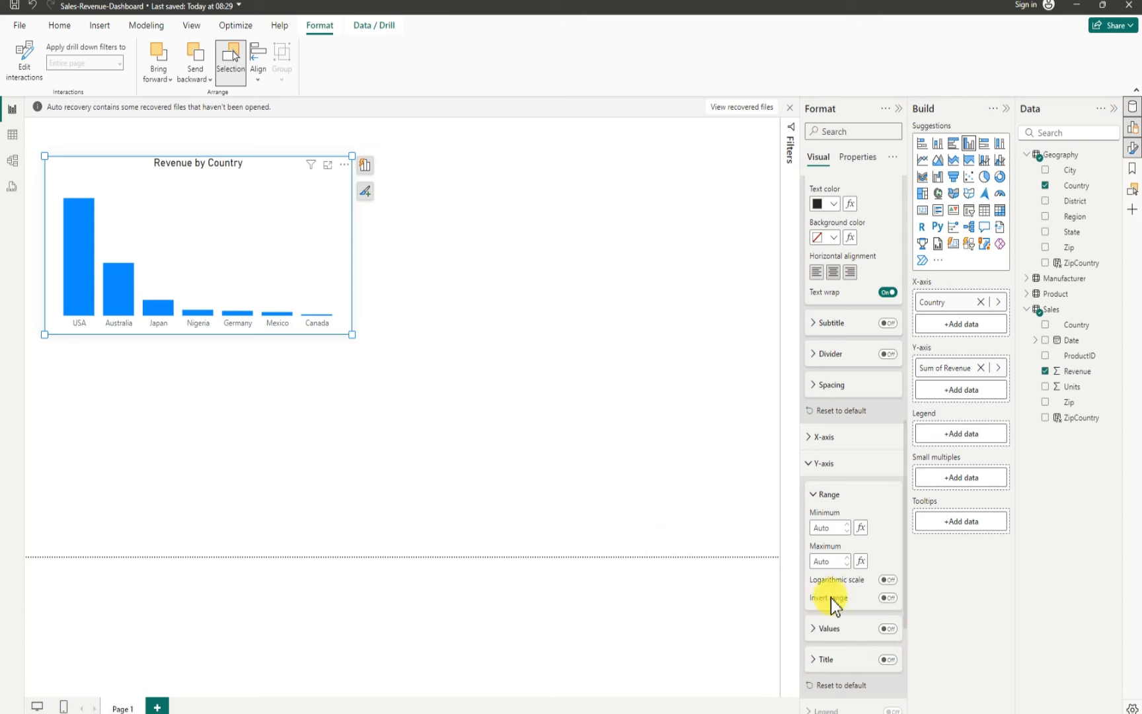
Step: Turn on data labels for the chart and expand their settings
{"action": "scroll", "coordinate": [866, 640], "scroll_direction": "down", "scroll_amount": 3}
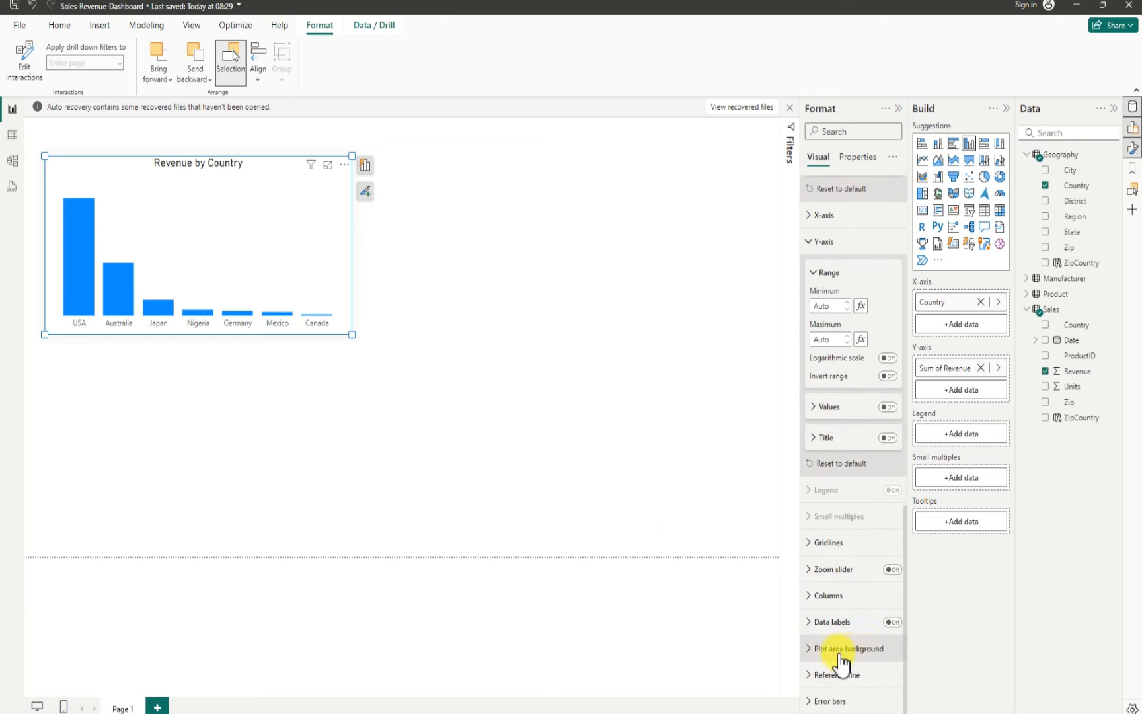
{"action": "left_click", "coordinate": [891, 623]}
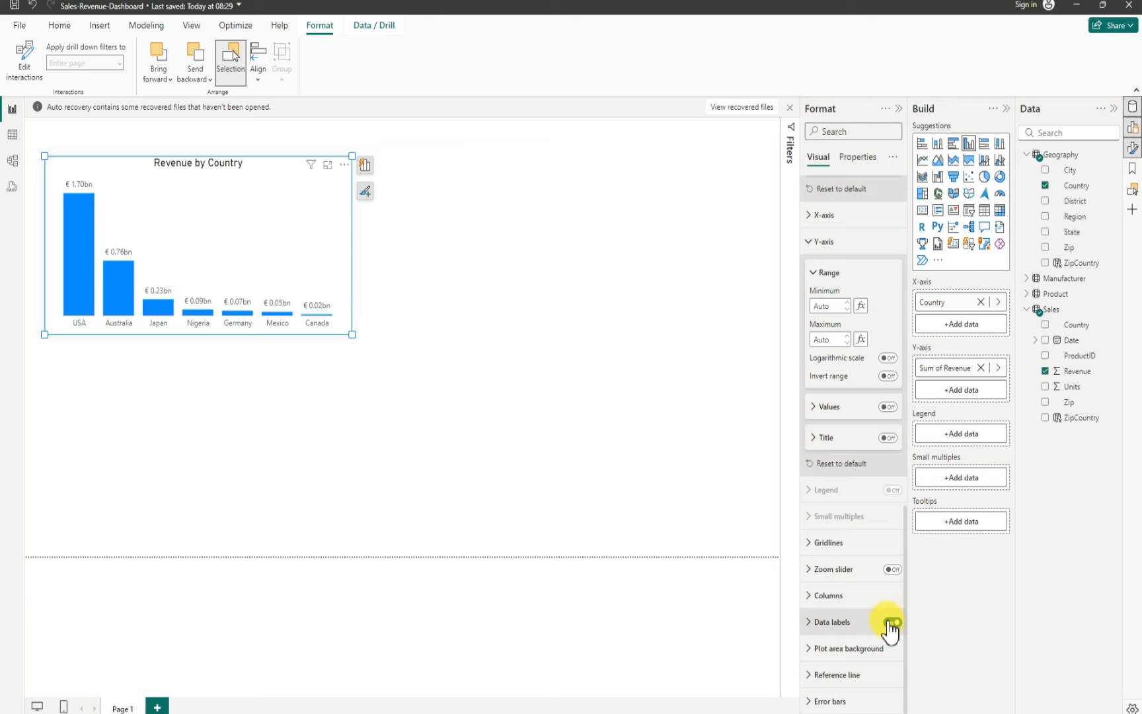
{"action": "left_click", "coordinate": [811, 625]}
Step: Set the data label value display units to Millions
{"action": "scroll", "coordinate": [843, 646], "scroll_direction": "down", "scroll_amount": 3}
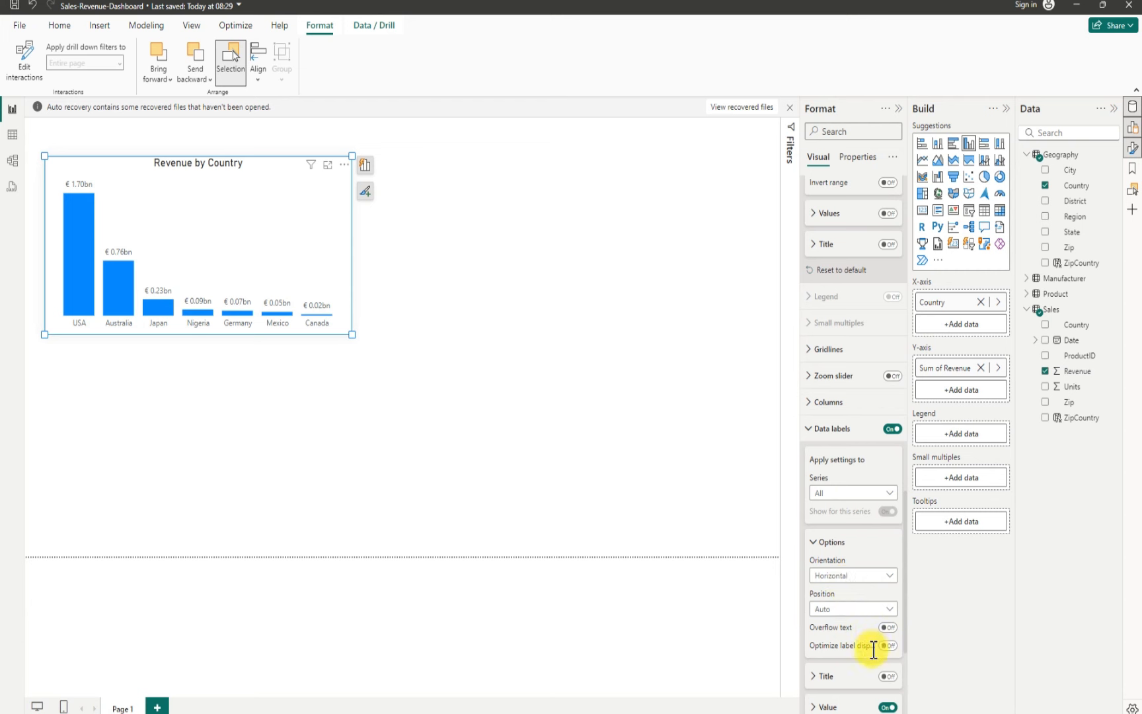
{"action": "scroll", "coordinate": [873, 651], "scroll_direction": "down", "scroll_amount": 2}
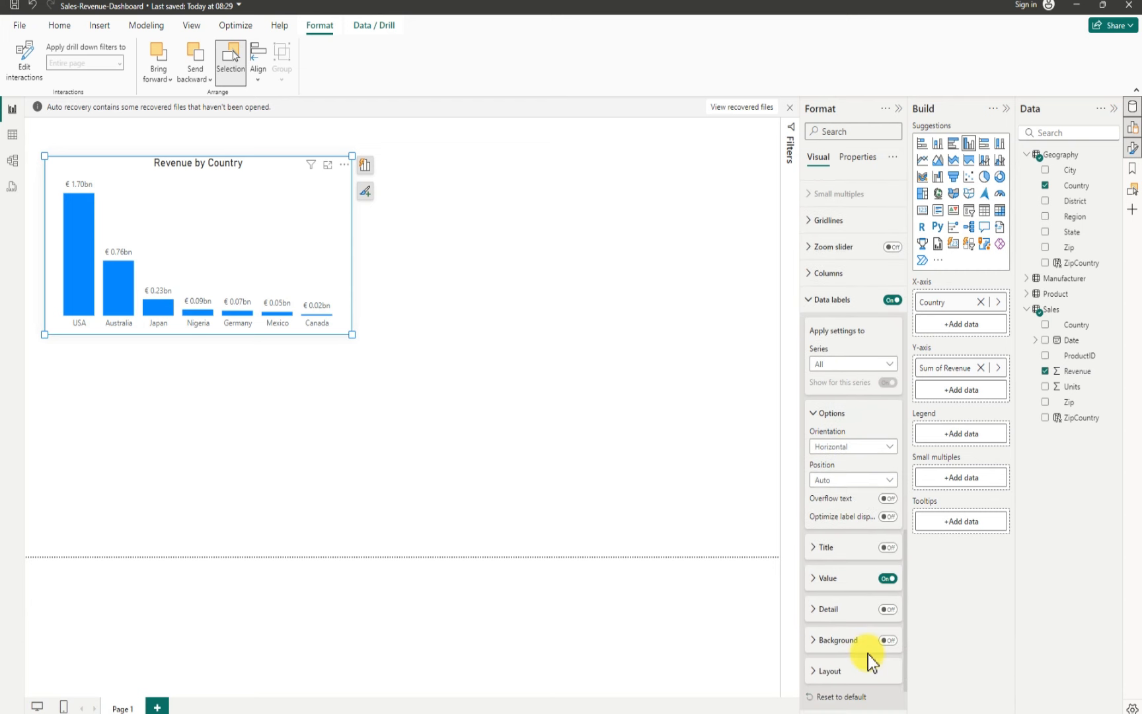
{"action": "left_click", "coordinate": [814, 579]}
{"action": "scroll", "coordinate": [864, 625], "scroll_direction": "down", "scroll_amount": 3}
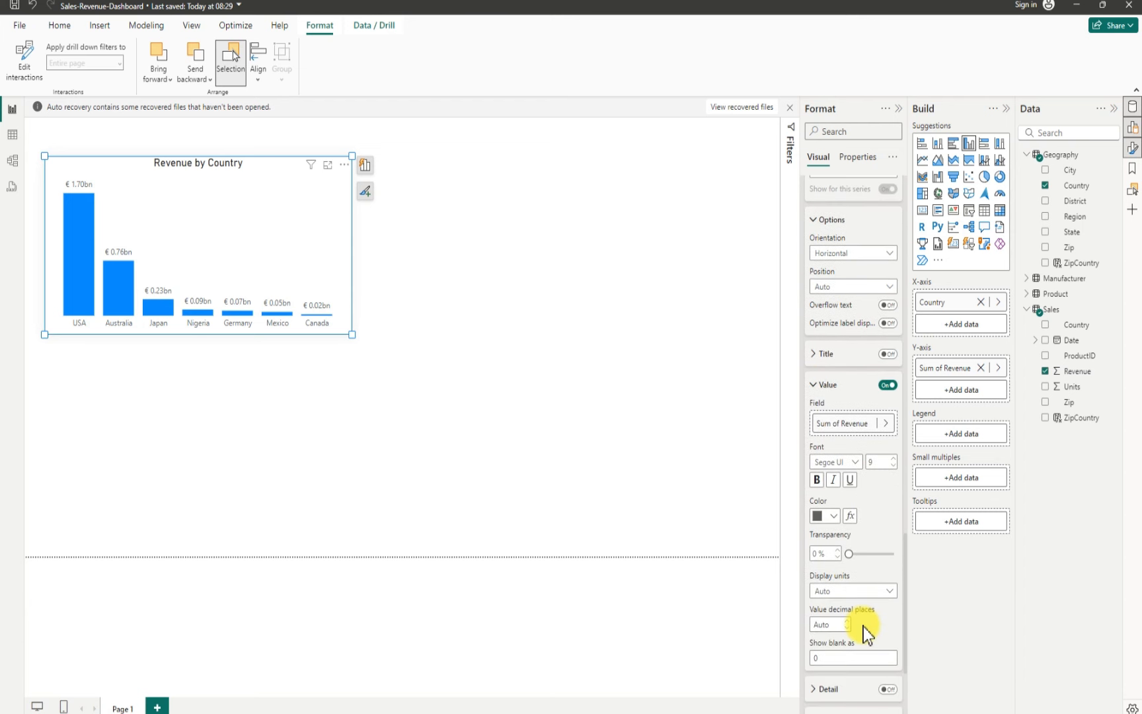
{"action": "left_click", "coordinate": [862, 592]}
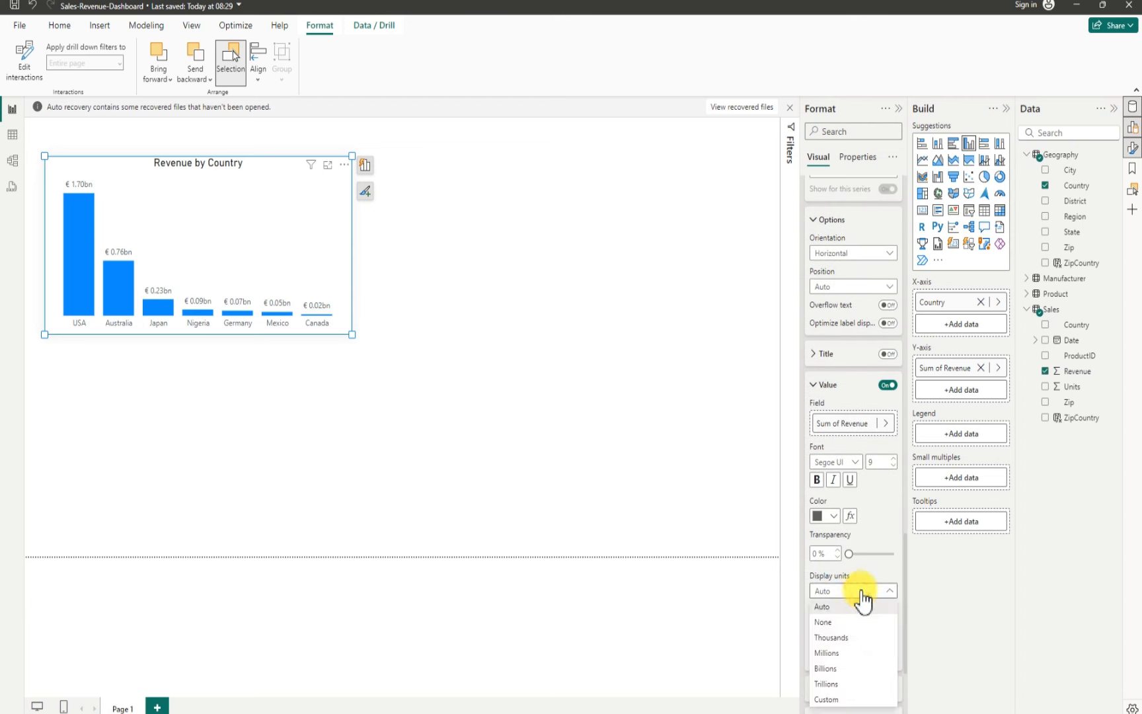
{"action": "left_click", "coordinate": [831, 648]}
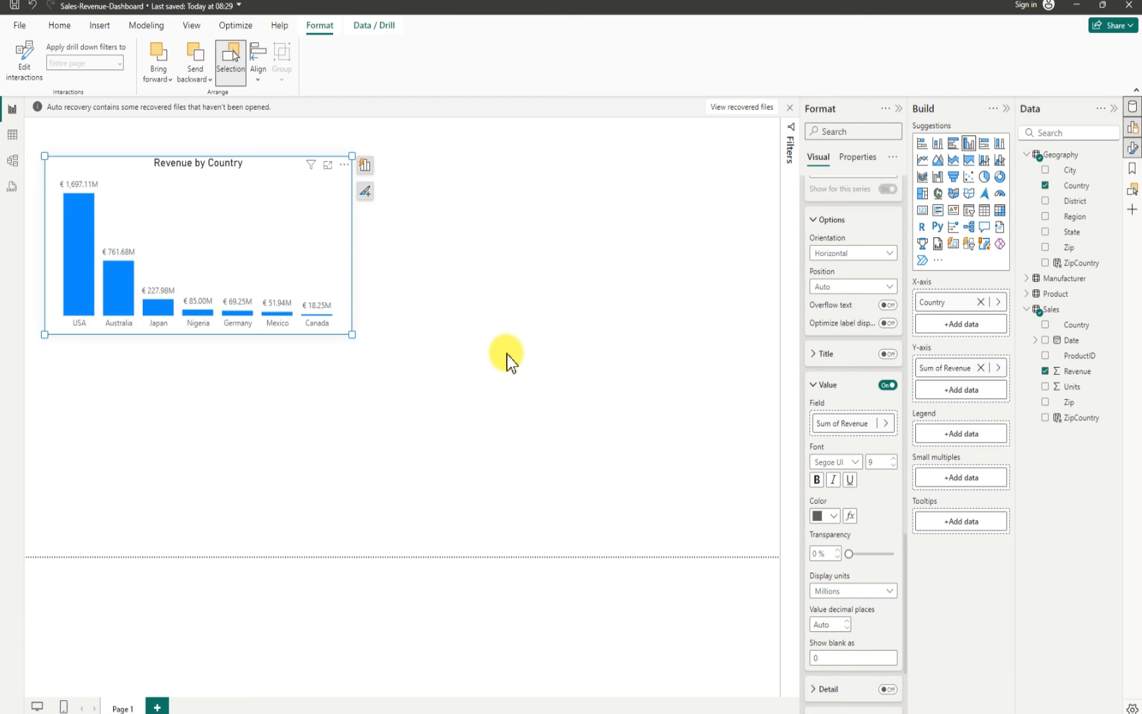
Step: Move the chart slightly up on the report canvas
{"action": "left_click", "coordinate": [467, 234]}
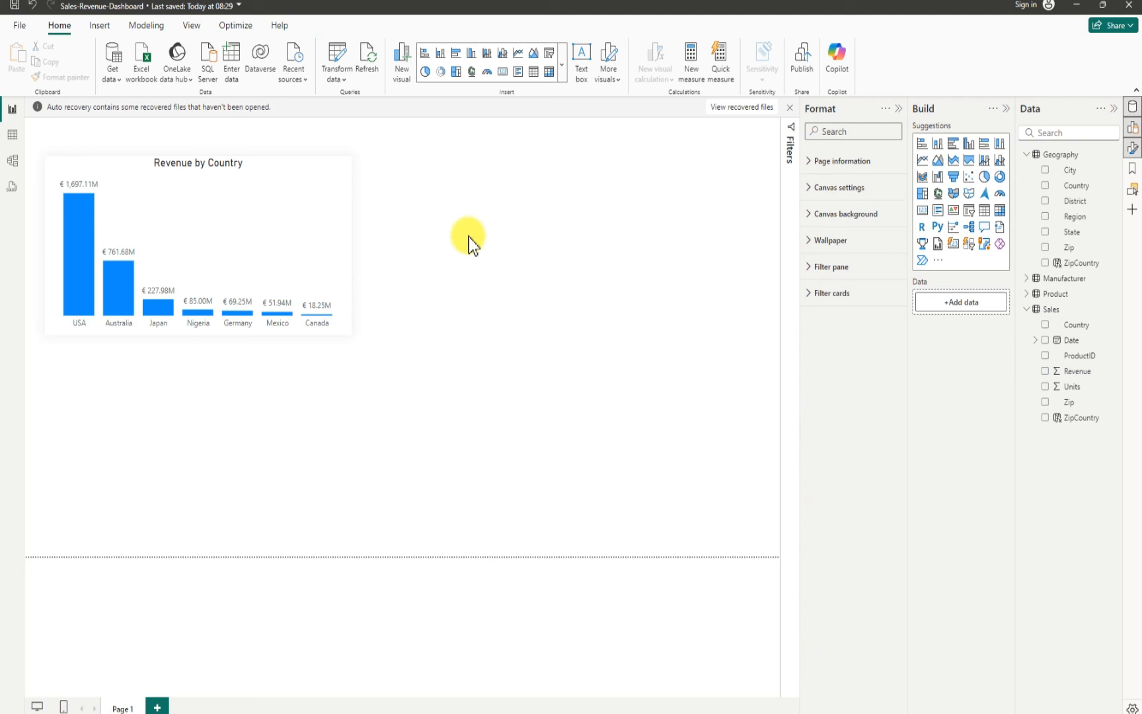
{"action": "left_click_drag", "start_coordinate": [300, 191], "coordinate": [303, 174]}
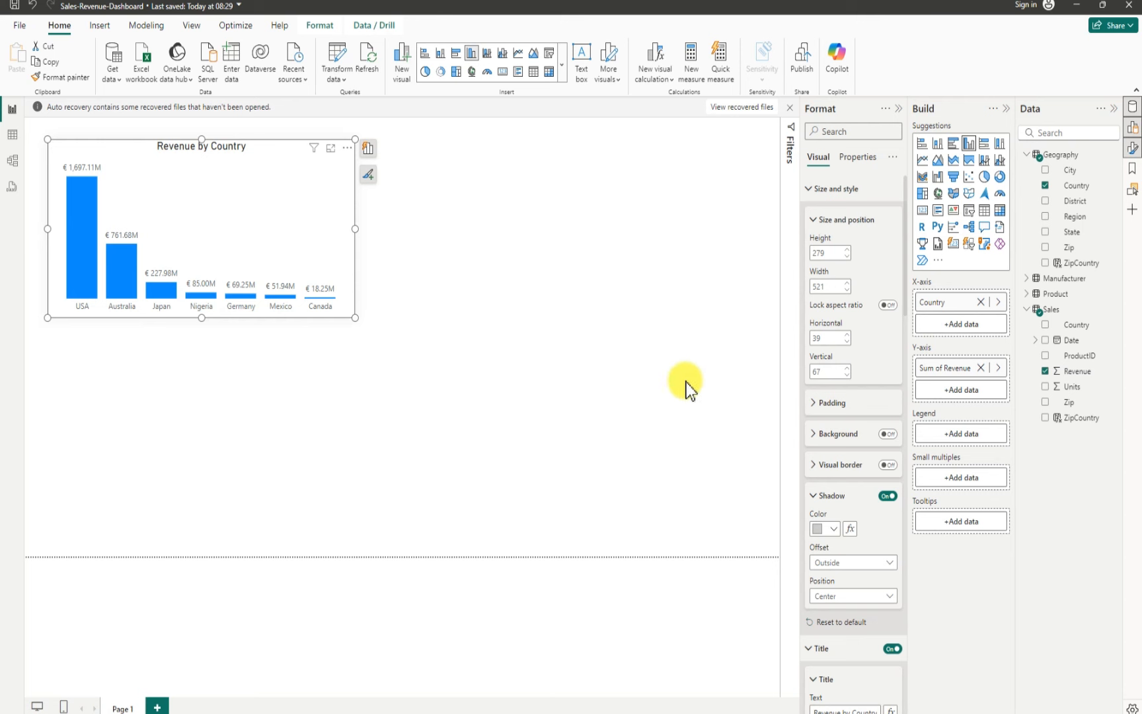
{"action": "left_click", "coordinate": [646, 346]}
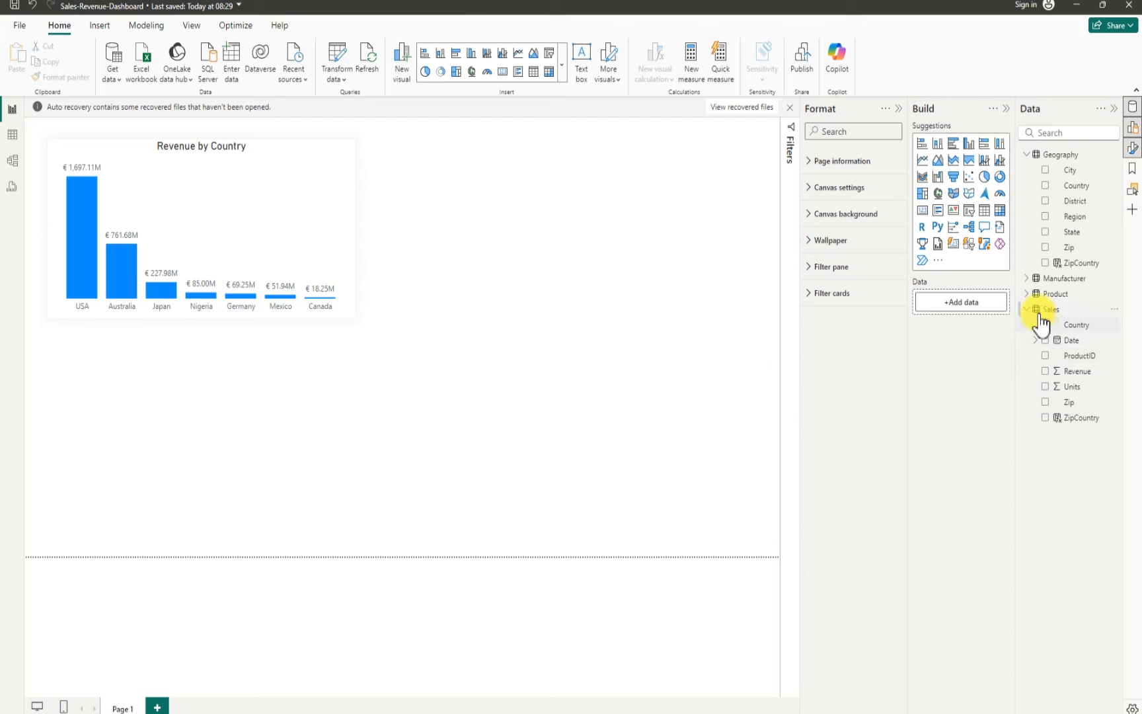
Step: Create a new measure in the Sales table and rename it PY
{"action": "left_click", "coordinate": [1117, 318]}
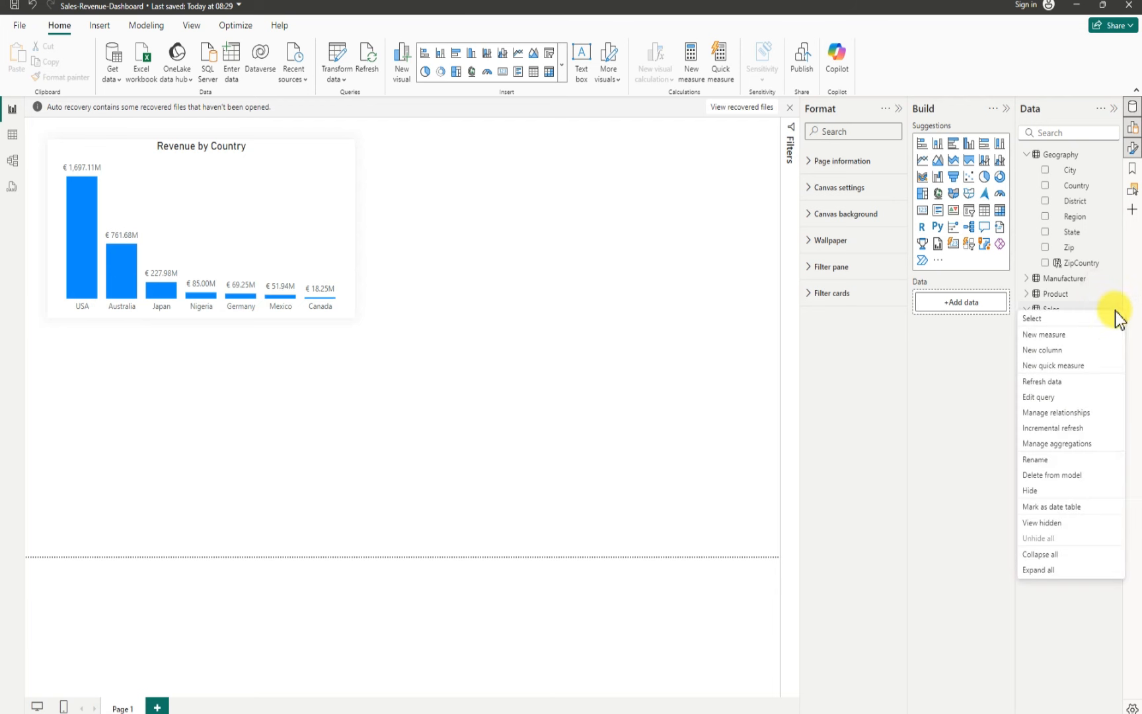
{"action": "key", "text": "Escape"}
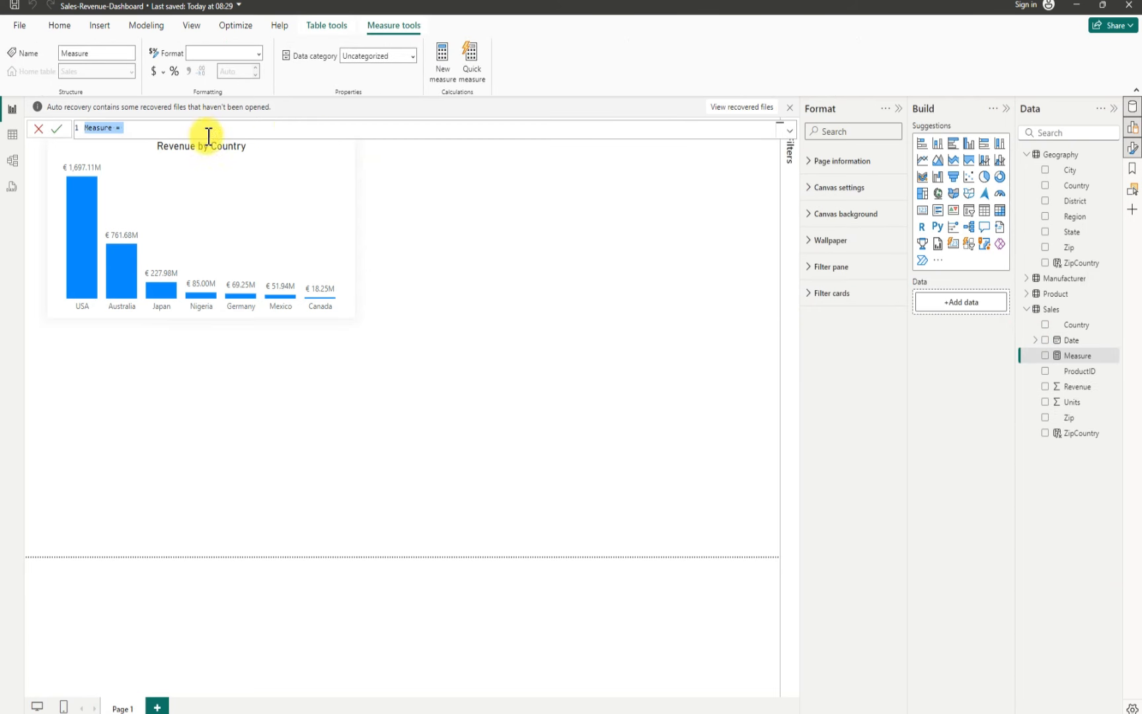
{"action": "left_click", "coordinate": [257, 130]}
{"action": "left_click", "coordinate": [133, 131]}
{"action": "key", "text": "BackSpace"}
{"action": "key", "text": "BackSpace"}
{"action": "key", "text": "BackSpace"}
{"action": "key", "text": "BackSpace"}
{"action": "key", "text": "BackSpace"}
{"action": "key", "text": "BackSpace"}
{"action": "key", "text": "BackSpace"}
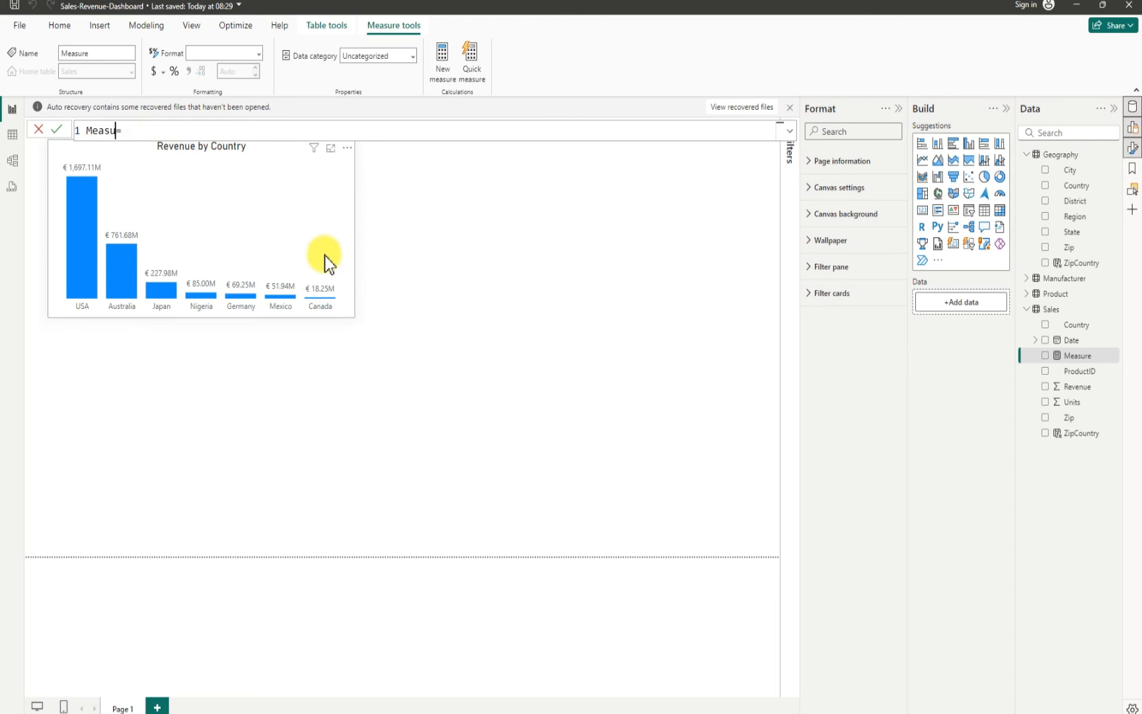
{"action": "key", "text": "BackSpace"}
{"action": "type", "text": "PY ="}
Step: Write the PY measure formula as CALCULATE(SUM(Sales[Revenue]), SAMEPERIODLASTYEAR()) and commit it
{"action": "left_click", "coordinate": [191, 130]}
{"action": "type", "text": "cal"}
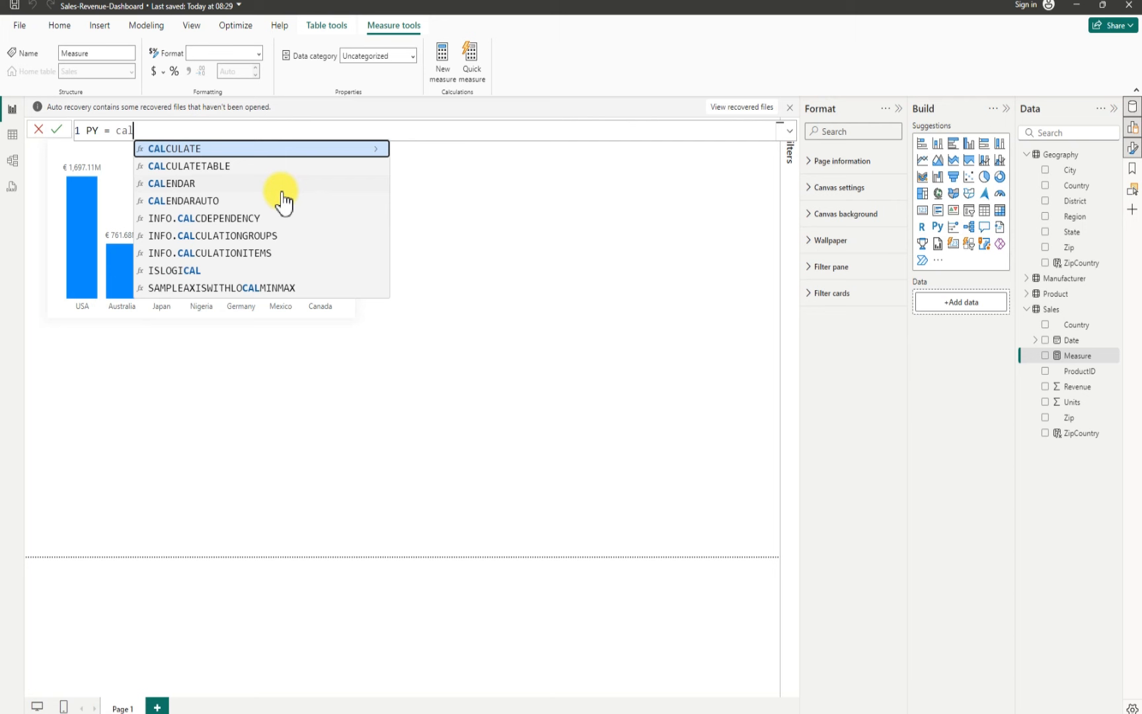
{"action": "key", "text": "Tab"}
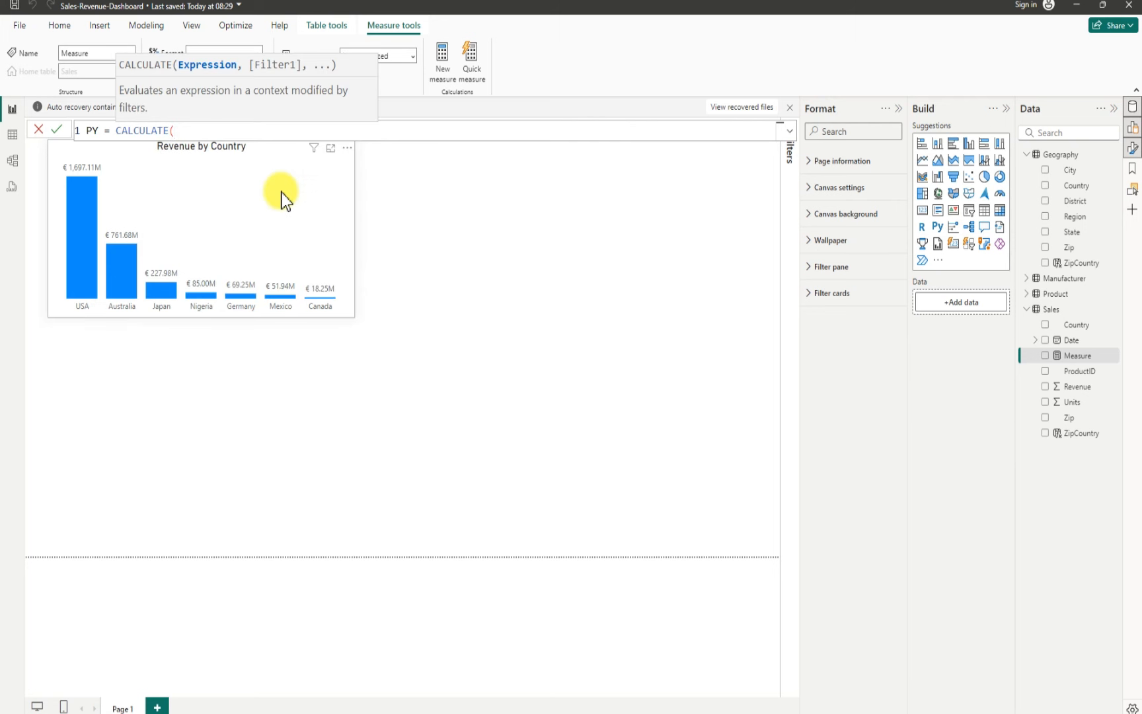
{"action": "type", "text": "SUM"}
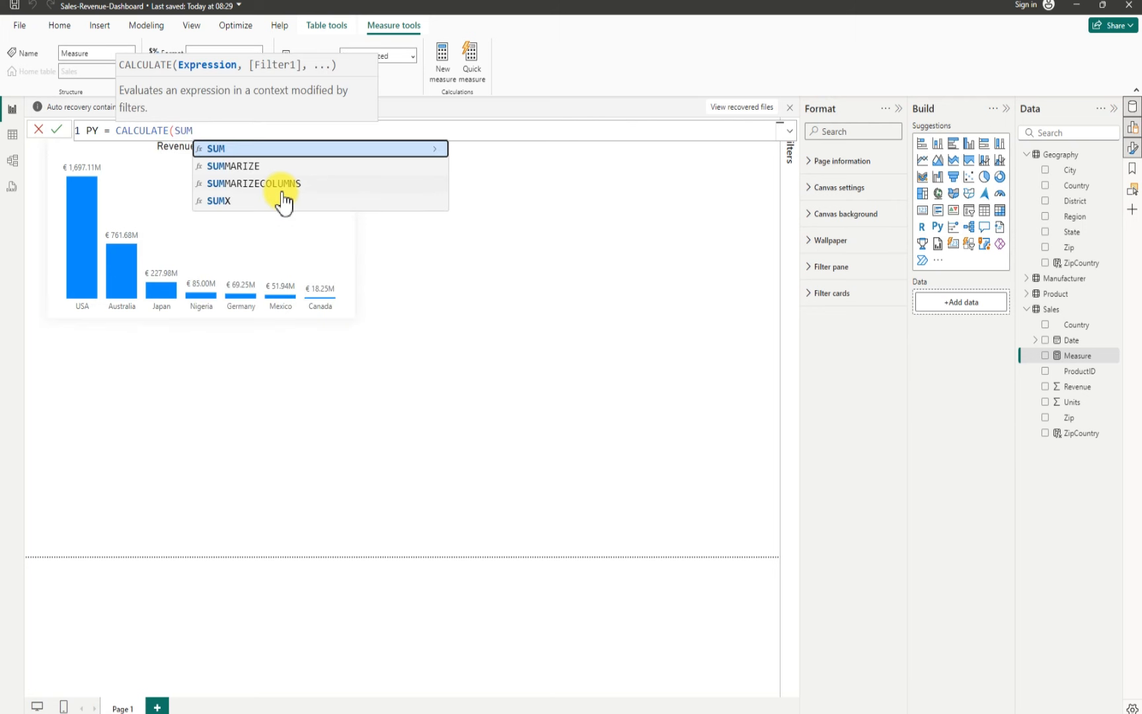
{"action": "key", "text": "Tab"}
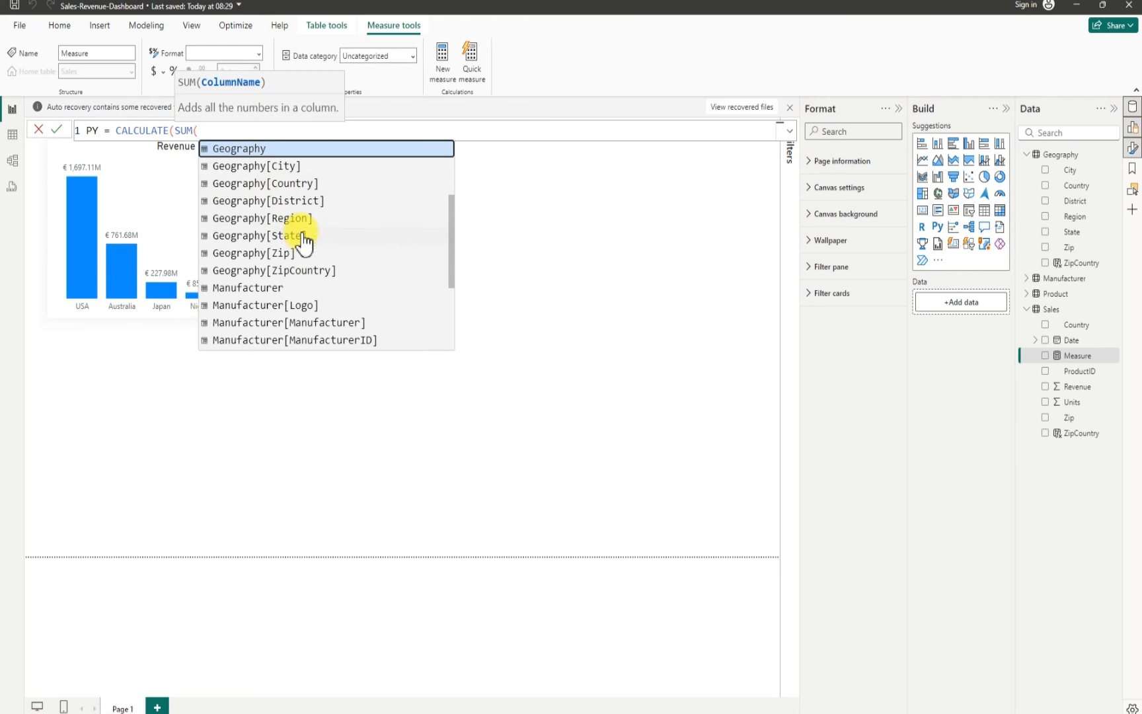
{"action": "scroll", "coordinate": [362, 288], "scroll_direction": "down", "scroll_amount": 3}
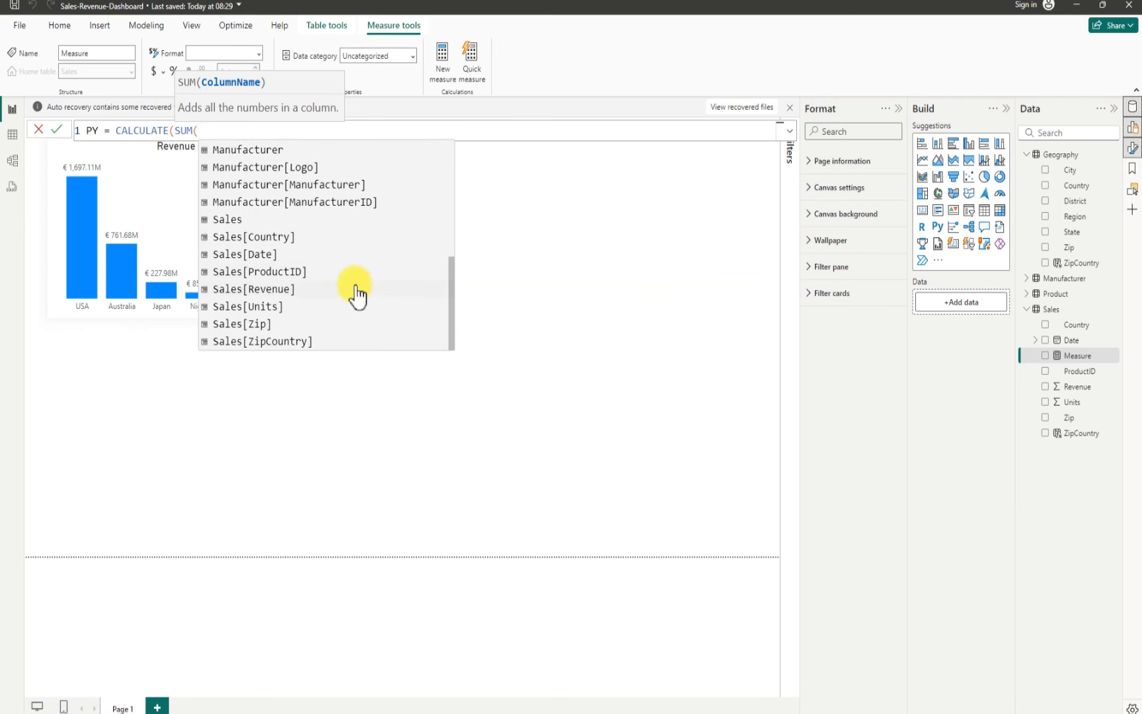
{"action": "scroll", "coordinate": [361, 292], "scroll_direction": "up", "scroll_amount": 1}
{"action": "scroll", "coordinate": [361, 292], "scroll_direction": "down", "scroll_amount": 1}
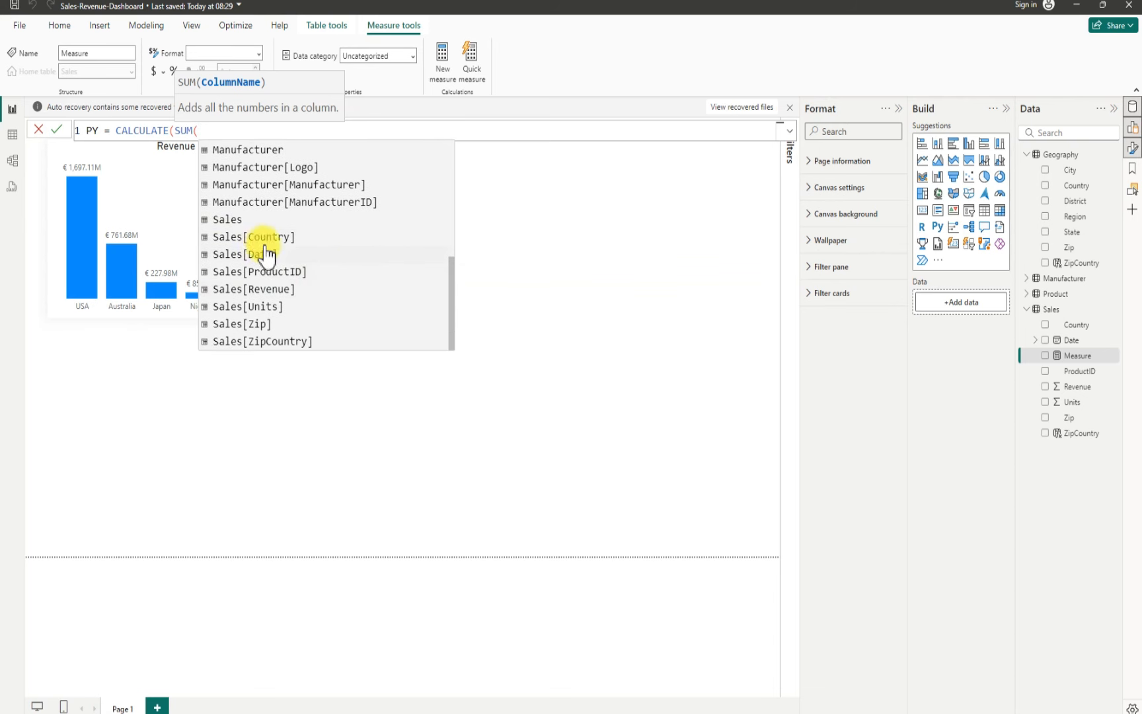
{"action": "left_click", "coordinate": [280, 292]}
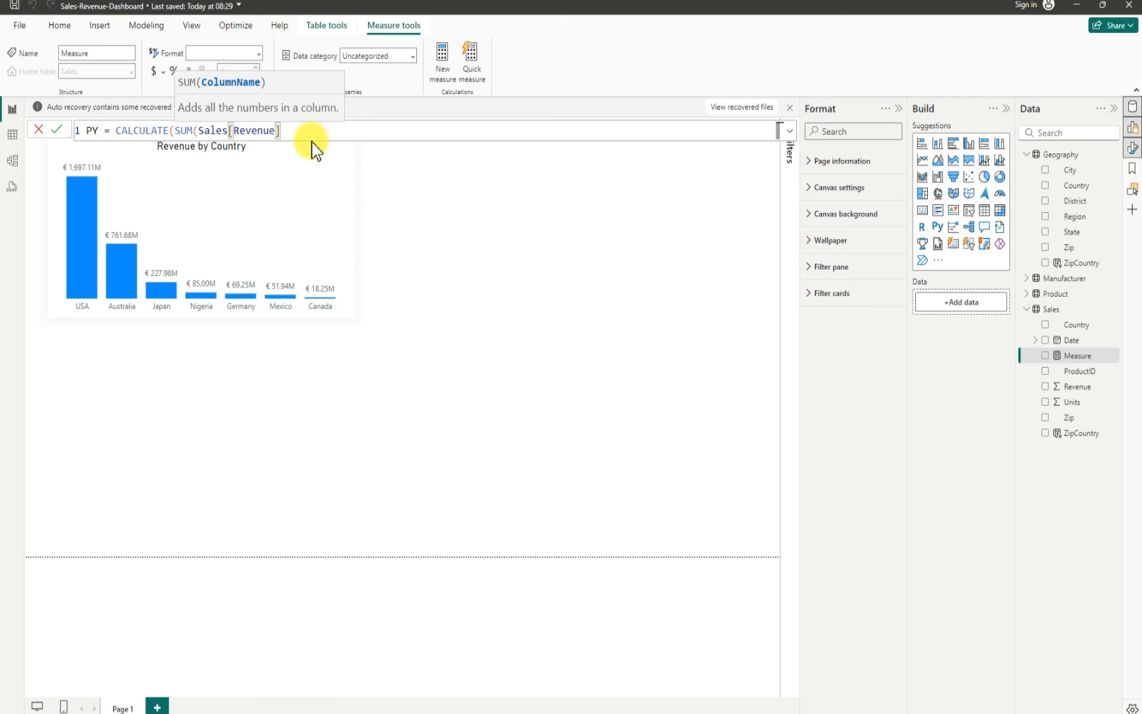
{"action": "type", "text": ",SA"}
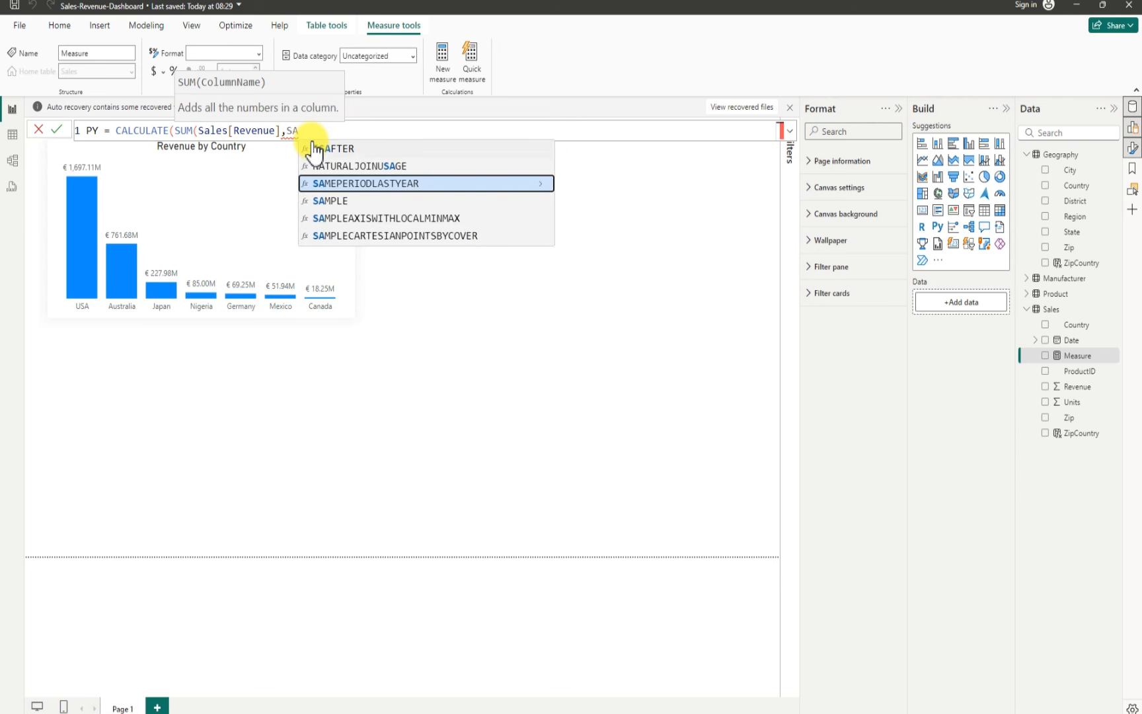
{"action": "left_click", "coordinate": [409, 184]}
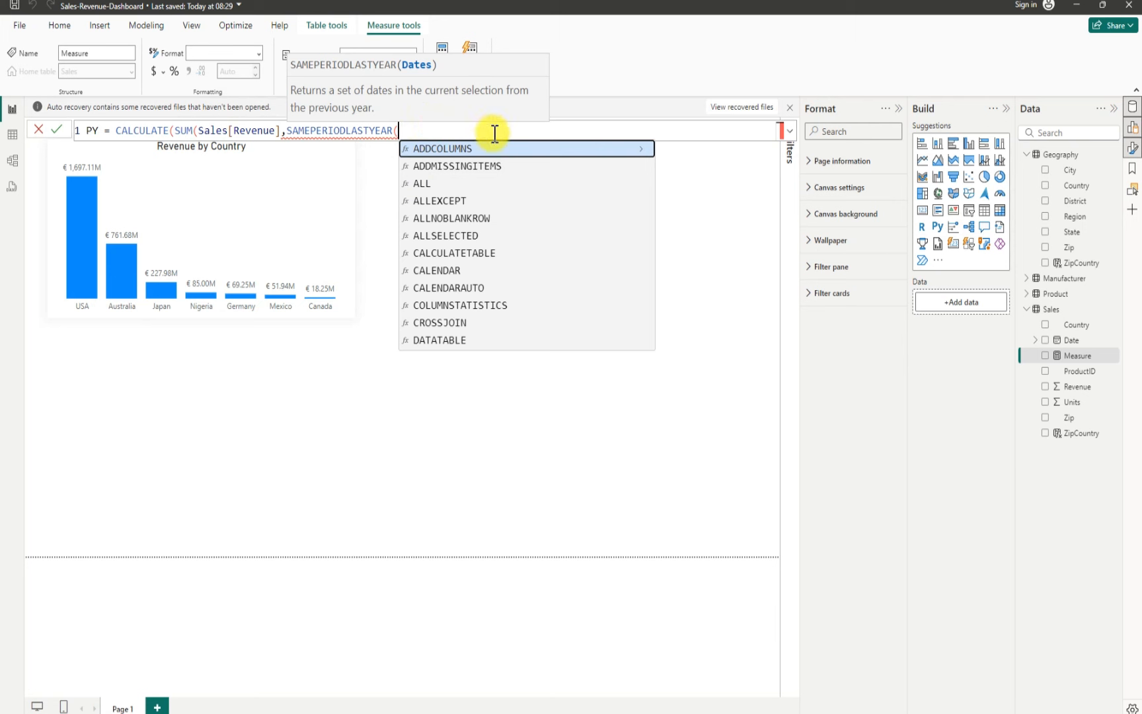
{"action": "left_click", "coordinate": [1079, 340]}
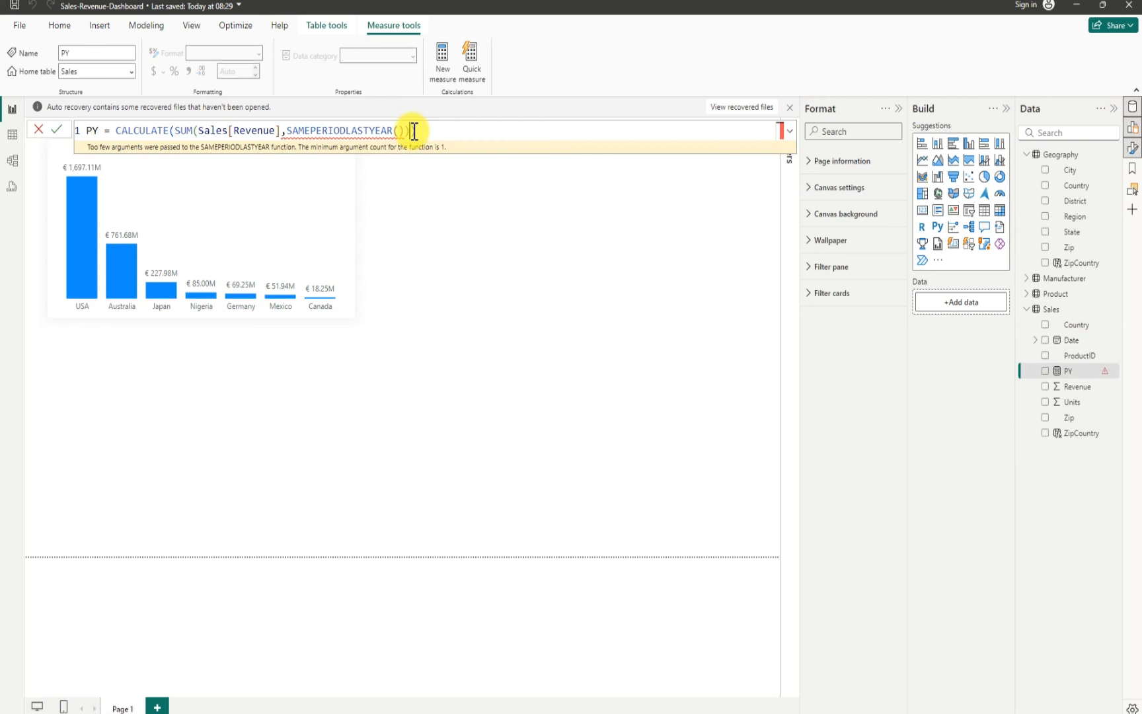
Step: Try to add a Date column argument inside SAMEPERIODLASTYEAR in the PY formula
{"action": "left_click", "coordinate": [414, 131]}
{"action": "type", "text": ")"}
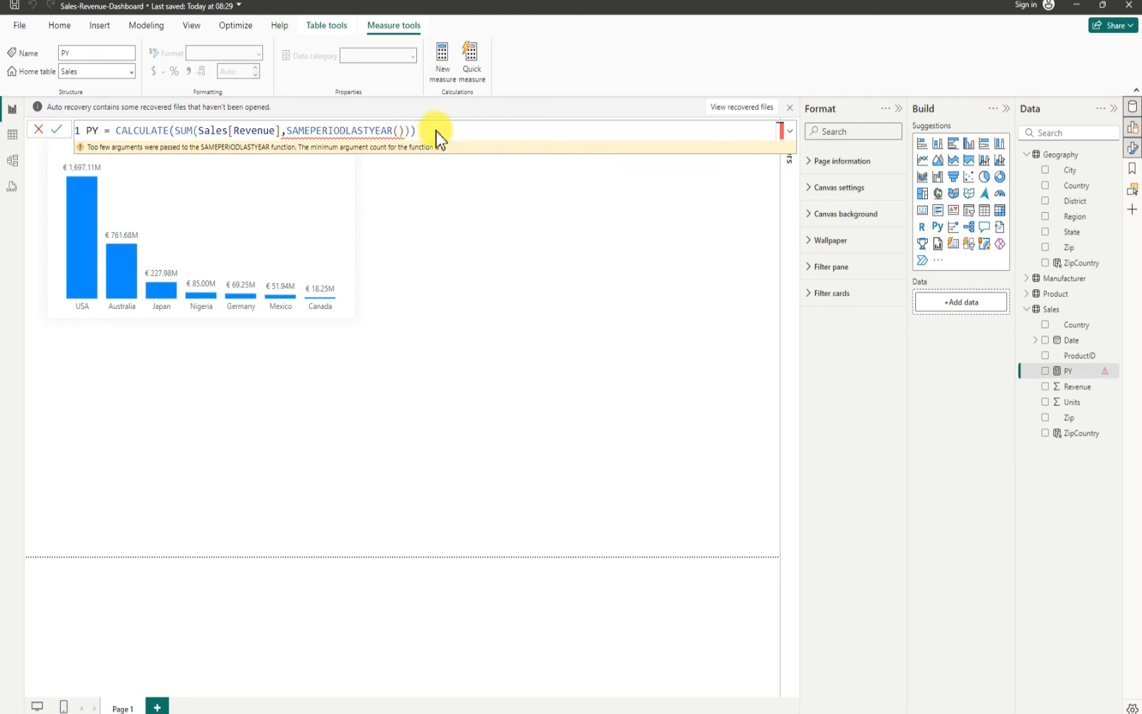
{"action": "key", "text": "Return"}
{"action": "key", "text": "BackSpace"}
{"action": "left_click", "coordinate": [402, 132]}
{"action": "left_click", "coordinate": [398, 130]}
{"action": "type", "text": "DATE"}
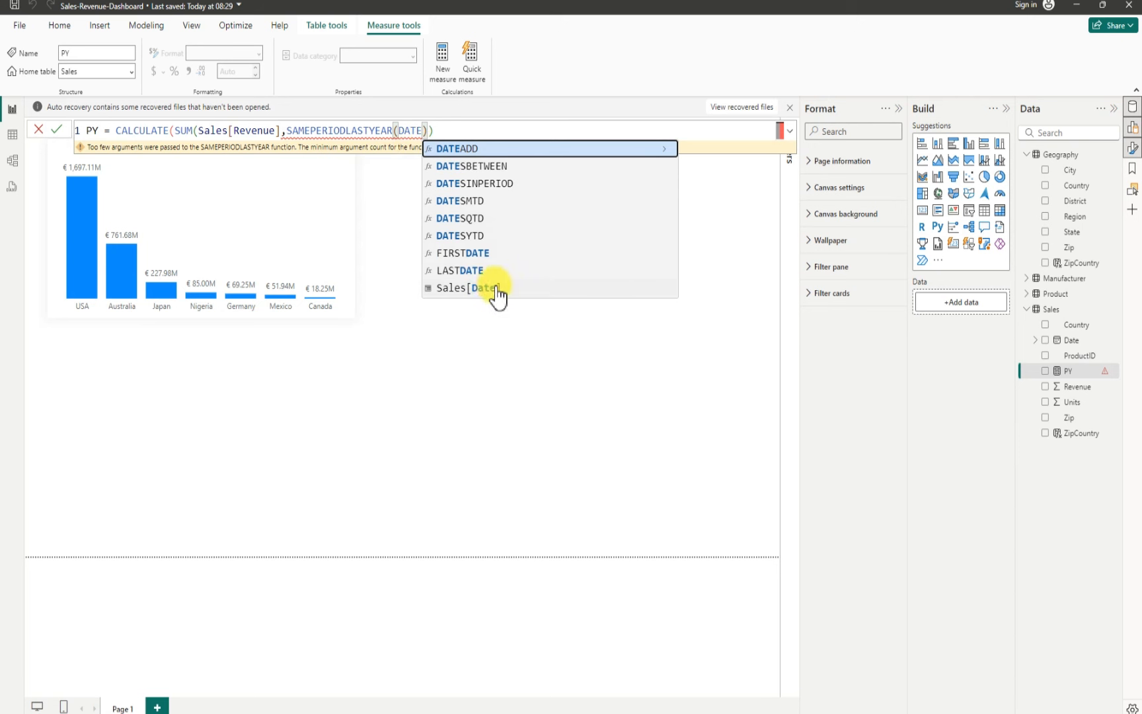
{"action": "left_click", "coordinate": [459, 130]}
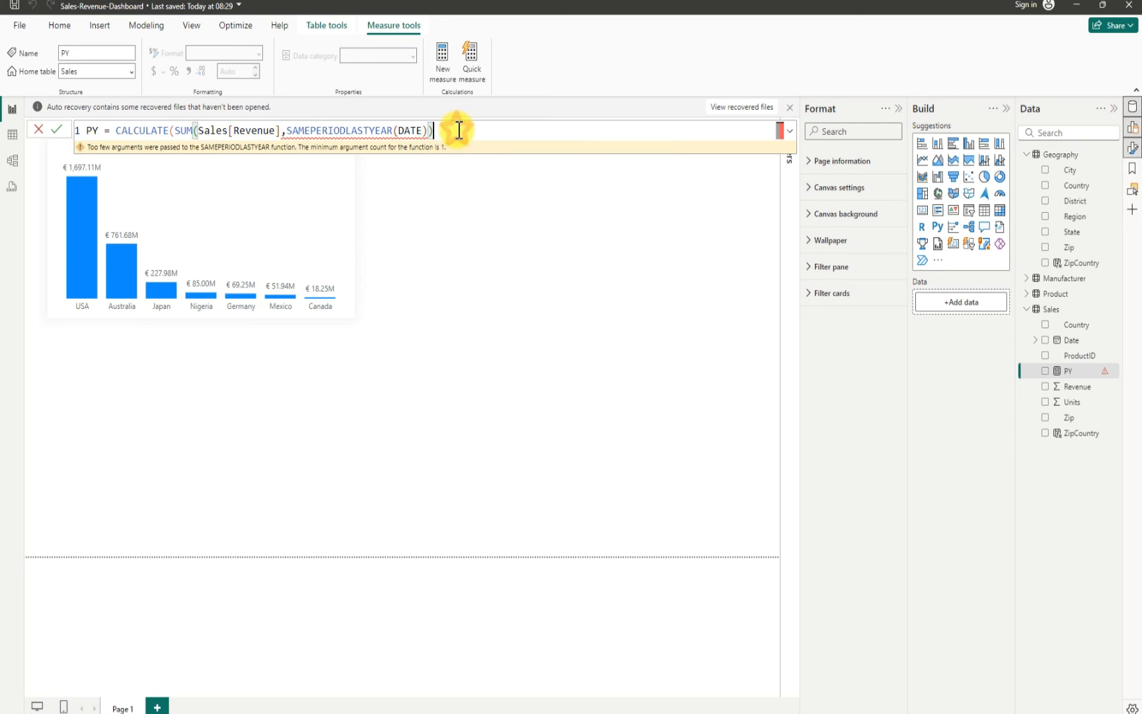
{"action": "double_click", "coordinate": [415, 130]}
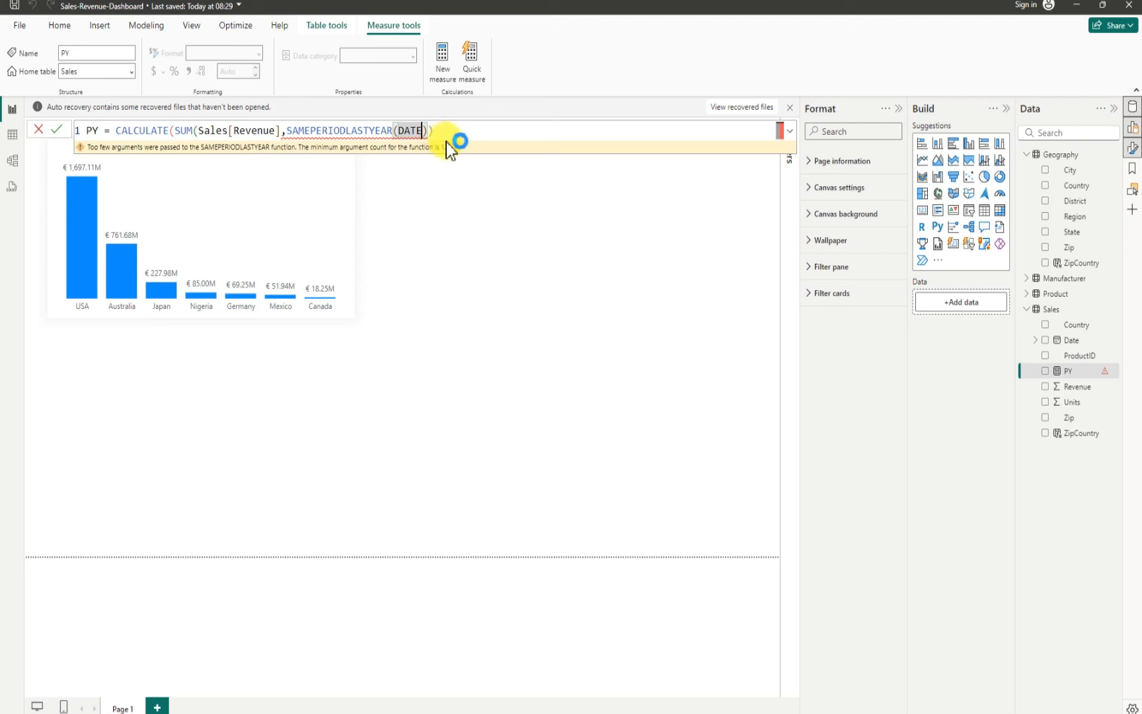
{"action": "type", "text": "D"}
{"action": "key", "text": "BackSpace"}
{"action": "left_click", "coordinate": [436, 130]}
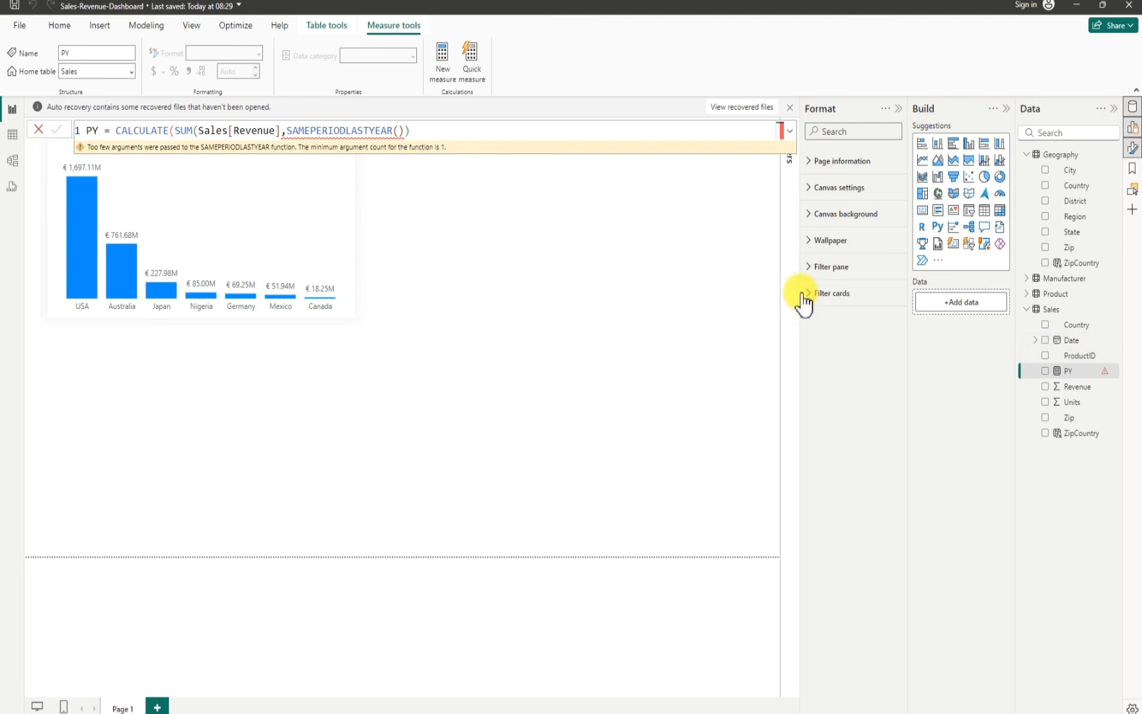
{"action": "left_click", "coordinate": [717, 206]}
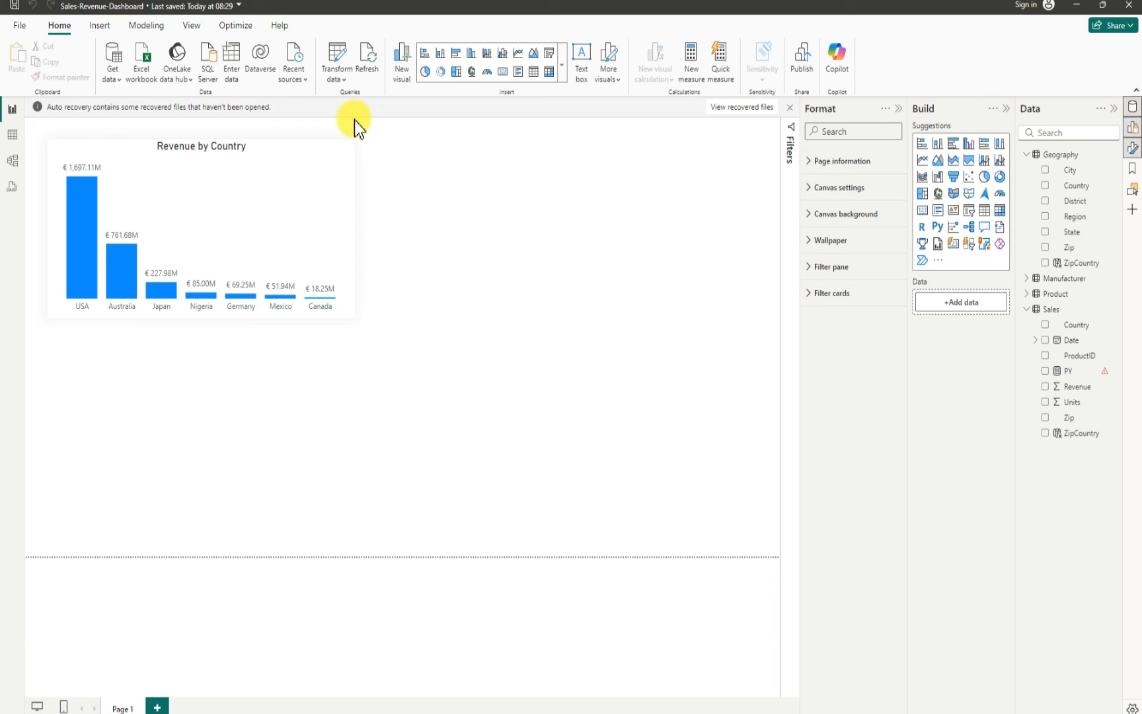
Step: Create another new measure and rename it Date in the formula
{"action": "left_click", "coordinate": [151, 31]}
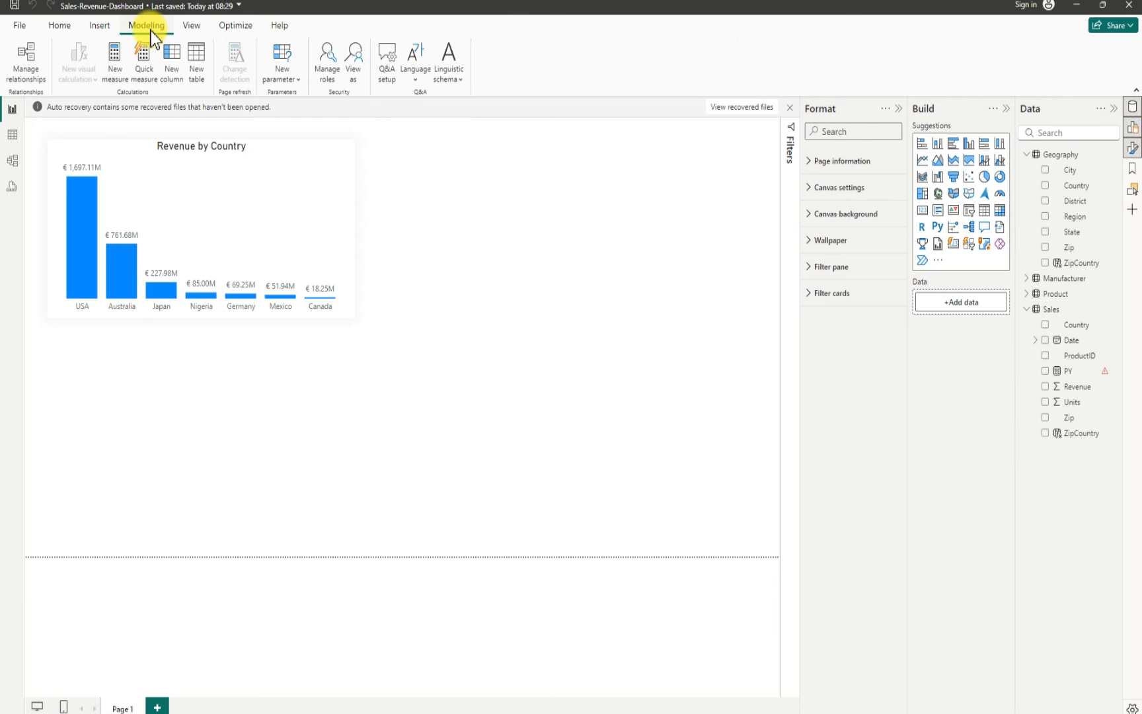
{"action": "left_click", "coordinate": [63, 28]}
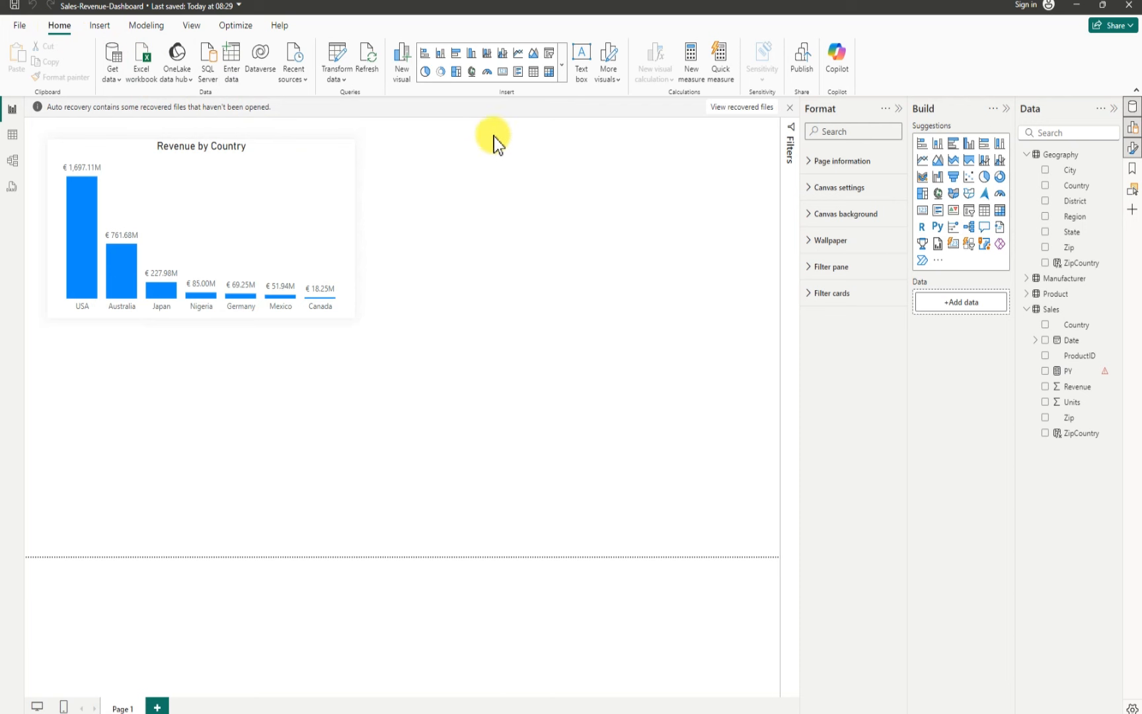
{"action": "left_click", "coordinate": [690, 66]}
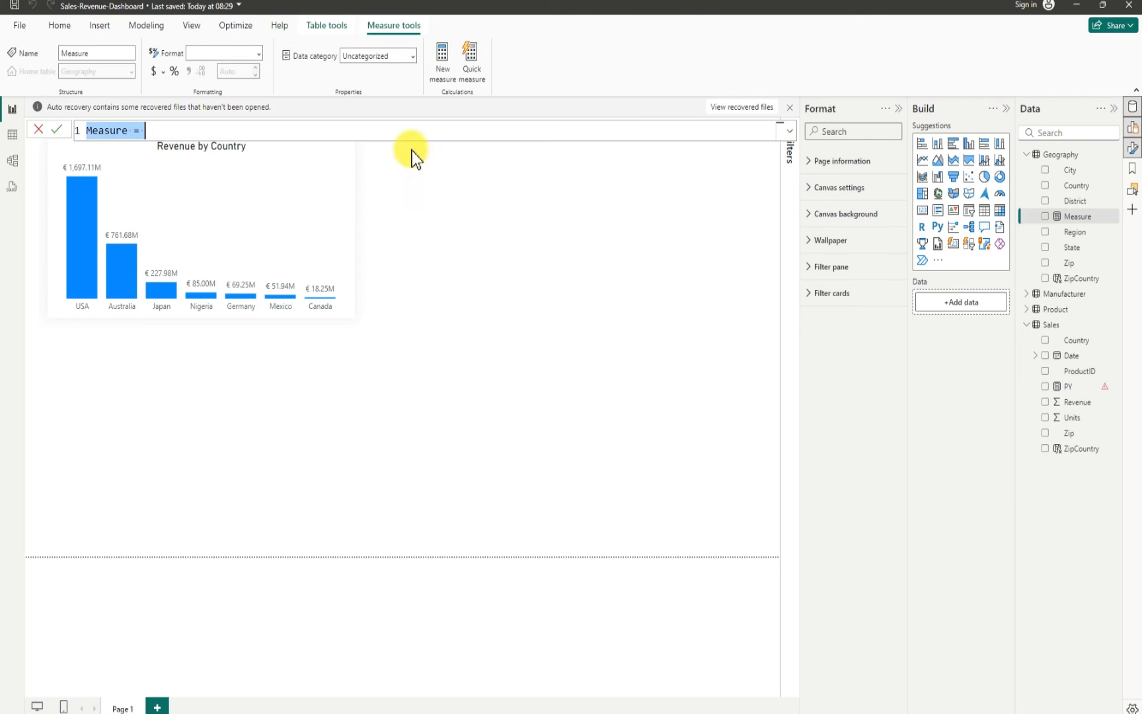
{"action": "left_click", "coordinate": [128, 131]}
{"action": "left_click", "coordinate": [133, 131]}
{"action": "key", "text": "BackSpace"}
{"action": "key", "text": "BackSpace"}
{"action": "key", "text": "BackSpace"}
{"action": "key", "text": "BackSpace"}
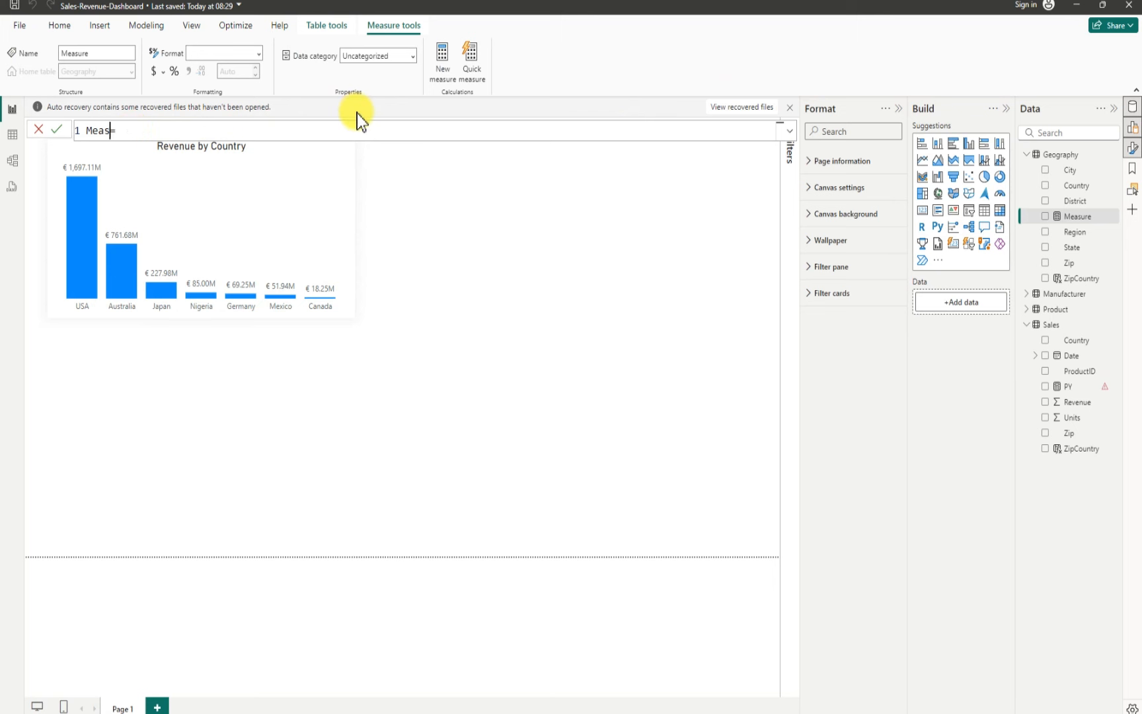
{"action": "key", "text": "BackSpace"}
{"action": "key", "text": "BackSpace"}
{"action": "key", "text": "BackSpace"}
{"action": "key", "text": "BackSpace"}
{"action": "type", "text": "dATE"}
{"action": "key", "text": "BackSpace"}
{"action": "key", "text": "BackSpace"}
{"action": "key", "text": "BackSpace"}
{"action": "key", "text": "BackSpace"}
{"action": "key", "text": "BackSpace"}
{"action": "type", "text": "Date"}
Step: Start the Date formula with CALENDAR and a start date of DATE(2012,1,1)
{"action": "left_click", "coordinate": [170, 129]}
{"action": "type", "text": "cal"}
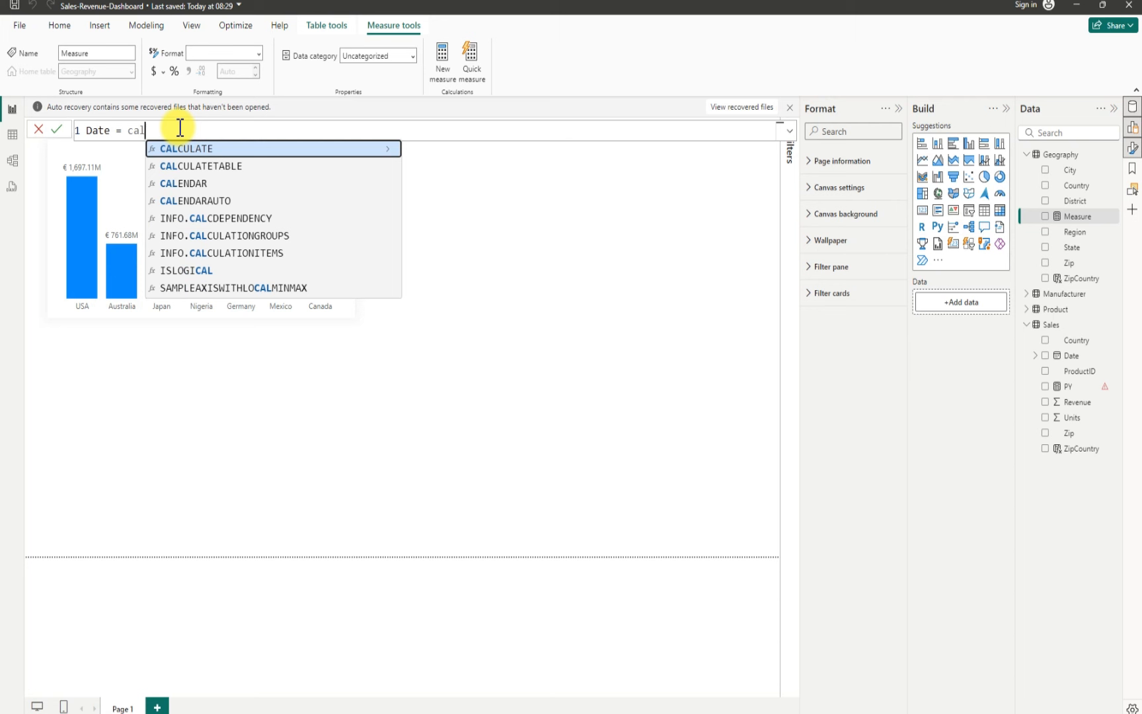
{"action": "type", "text": "en"}
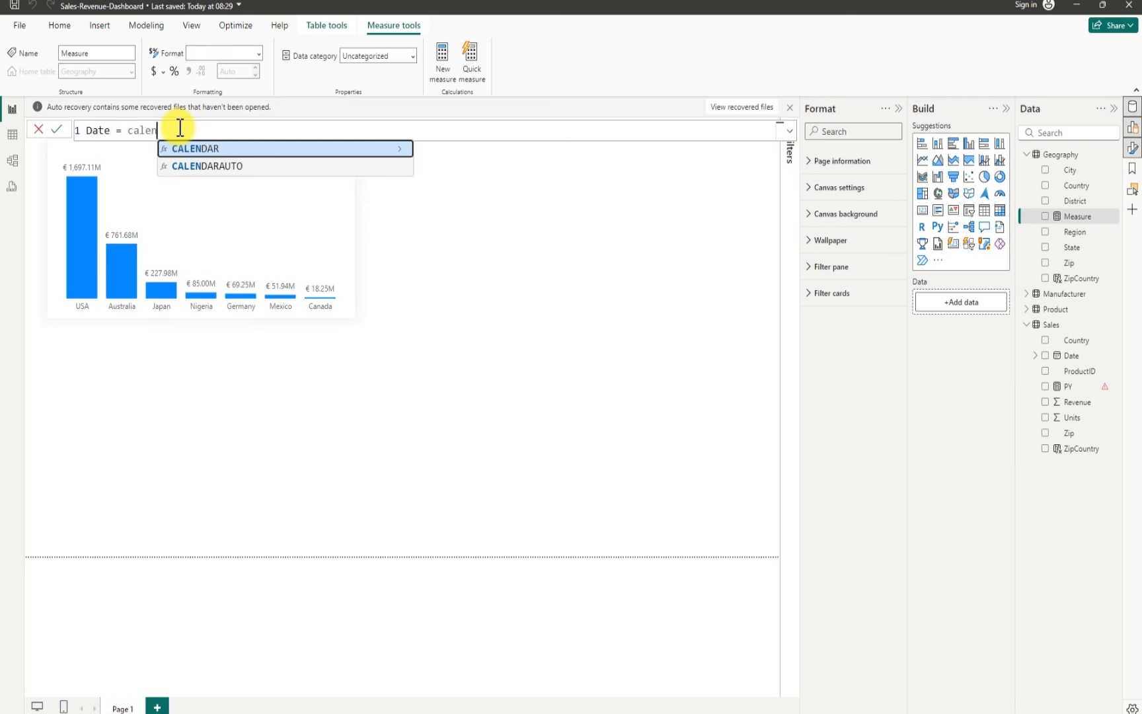
{"action": "key", "text": "Tab"}
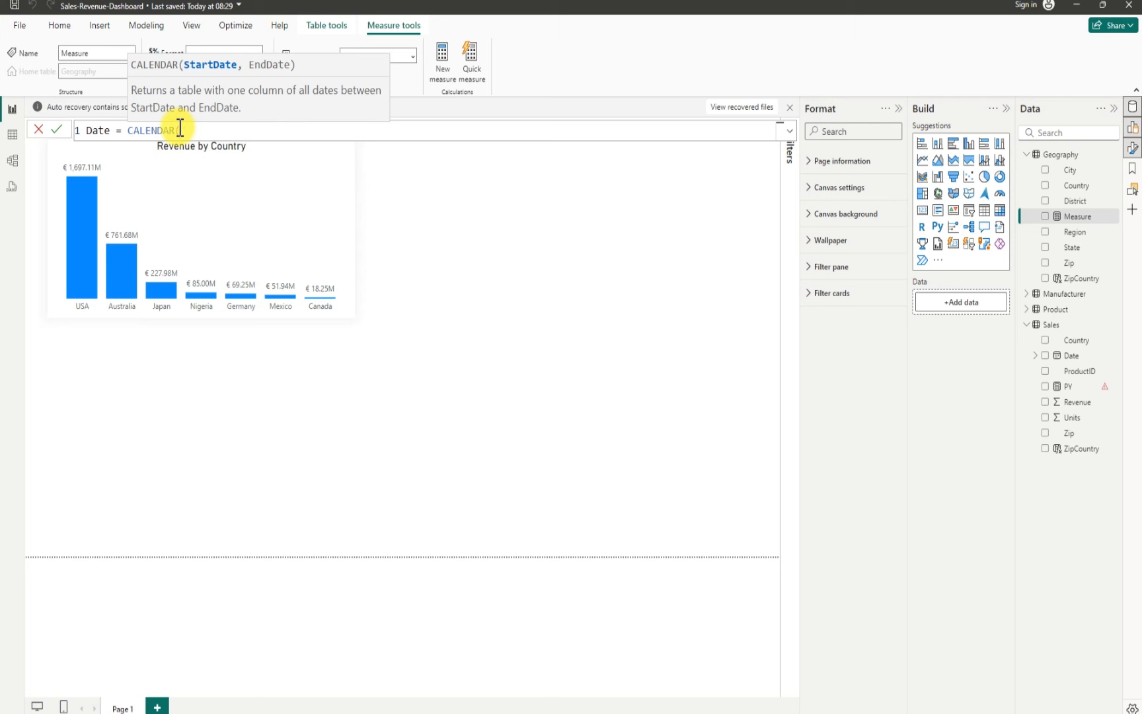
{"action": "type", "text": "date"}
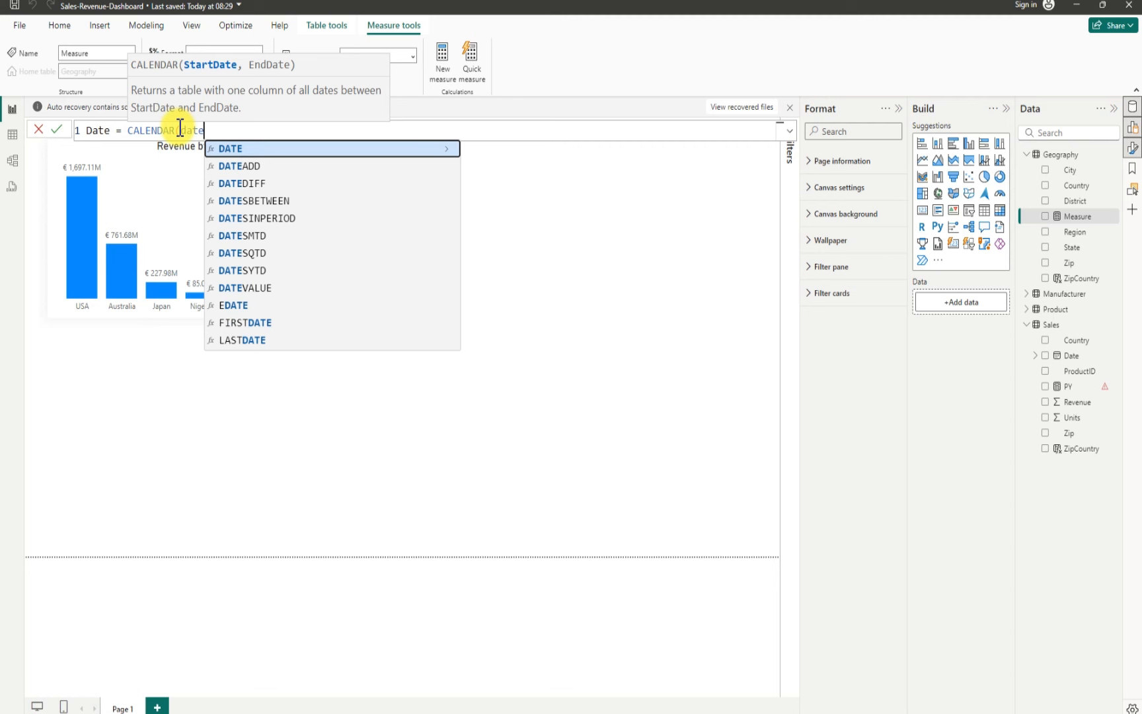
{"action": "key", "text": "Tab"}
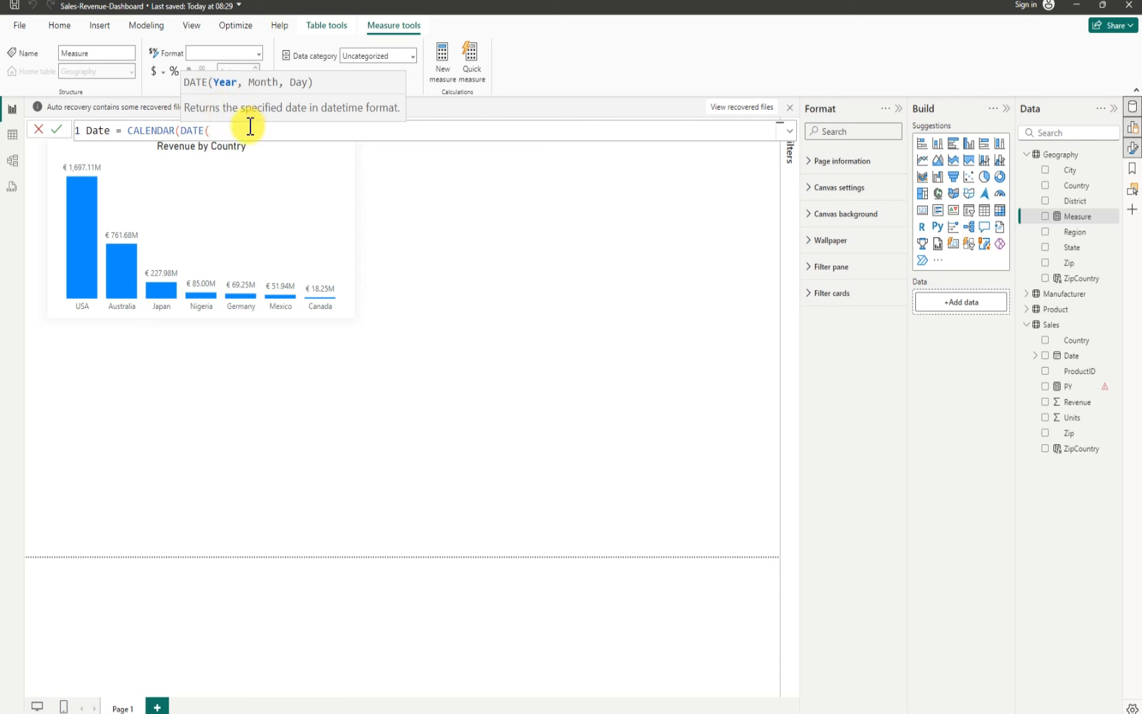
{"action": "type", "text": "2012,1,1)"}
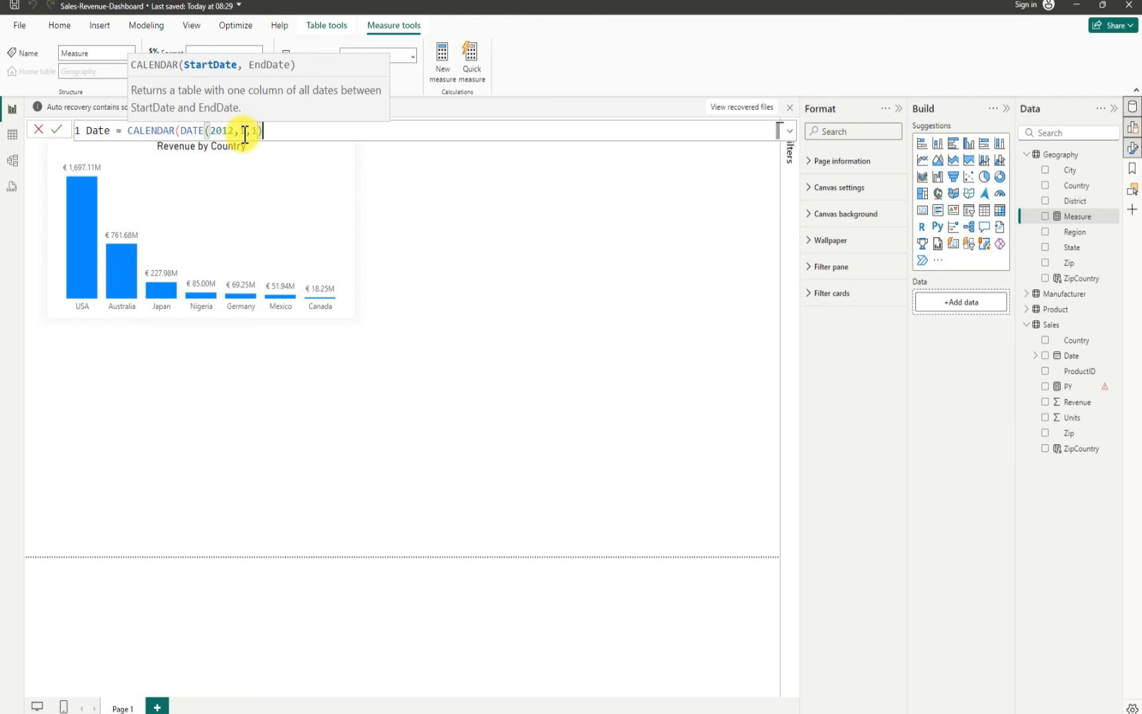
{"action": "type", "text": ","}
Step: Add DATE(2018,12,31) as the CALENDAR end date, close the formula and commit it
{"action": "type", "text": "date"}
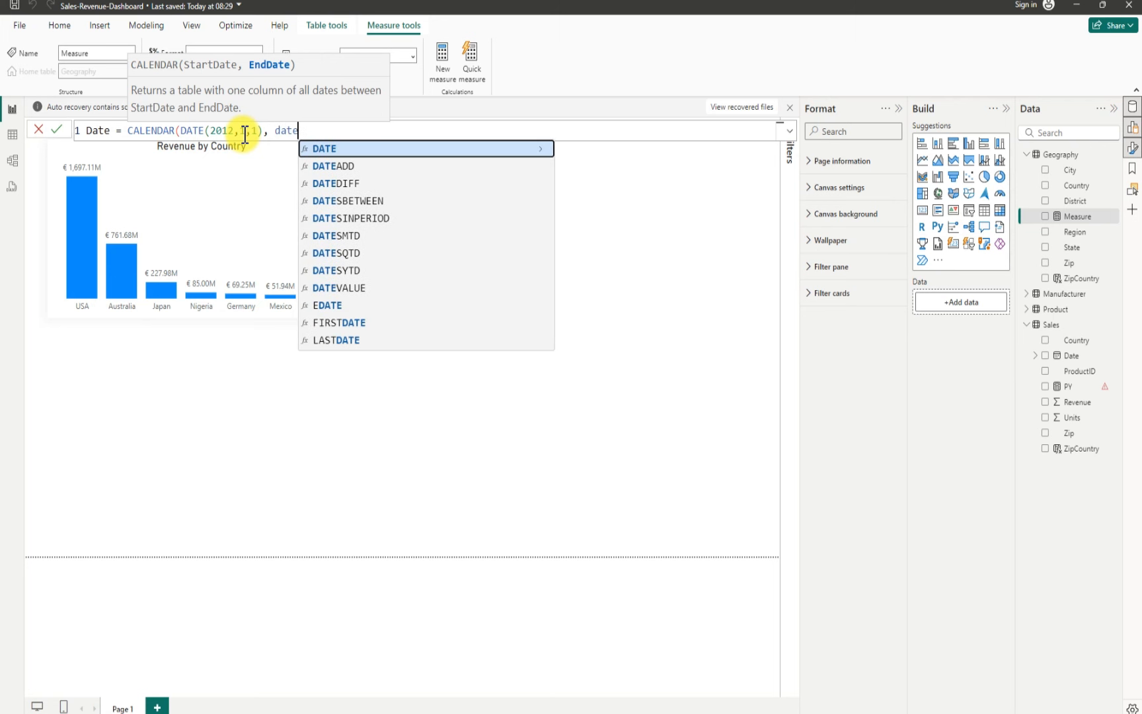
{"action": "key", "text": "Tab"}
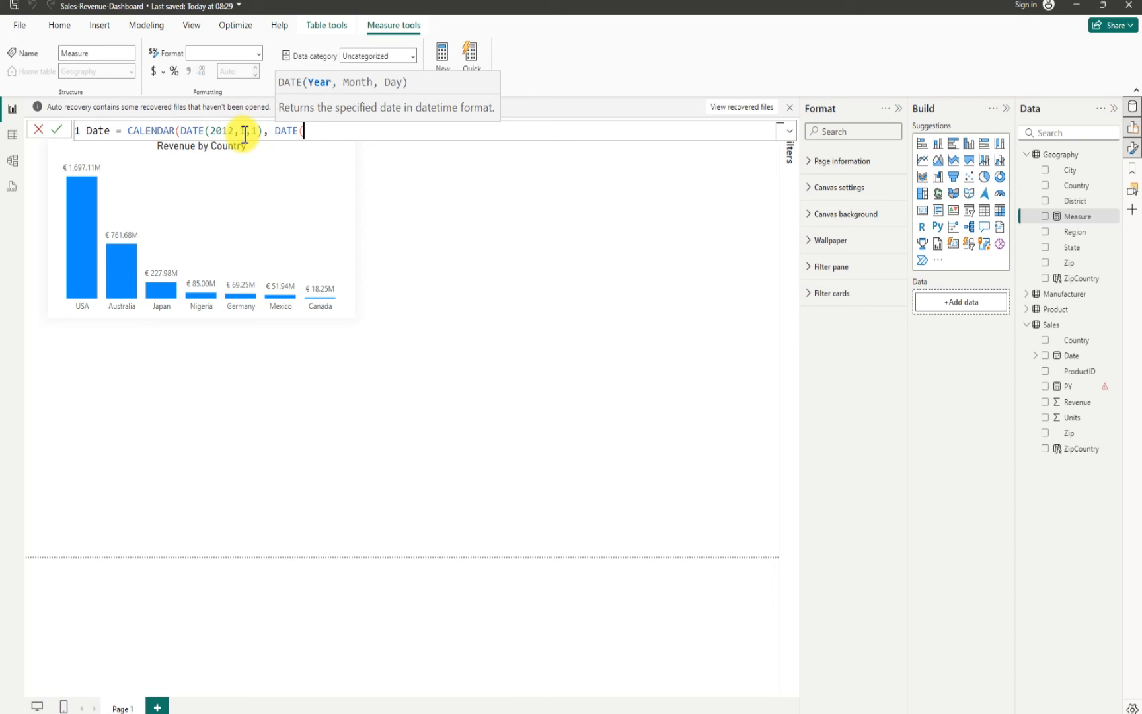
{"action": "type", "text": "2018,12,31)"}
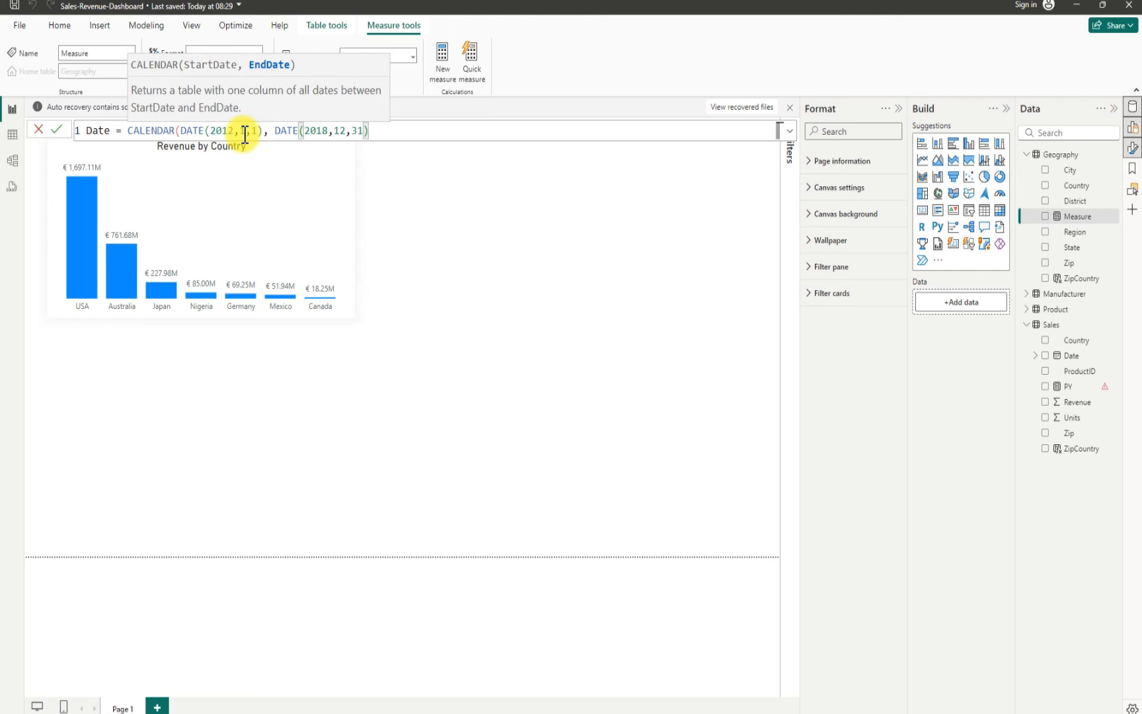
{"action": "type", "text": ")"}
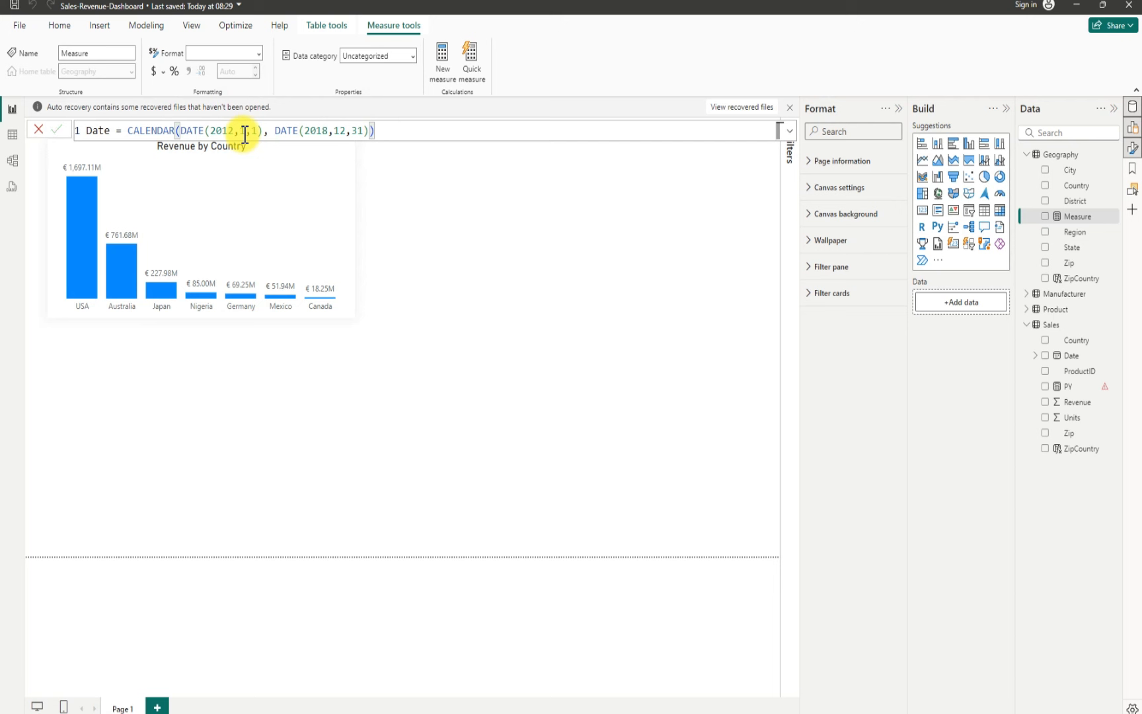
{"action": "left_click", "coordinate": [244, 135]}
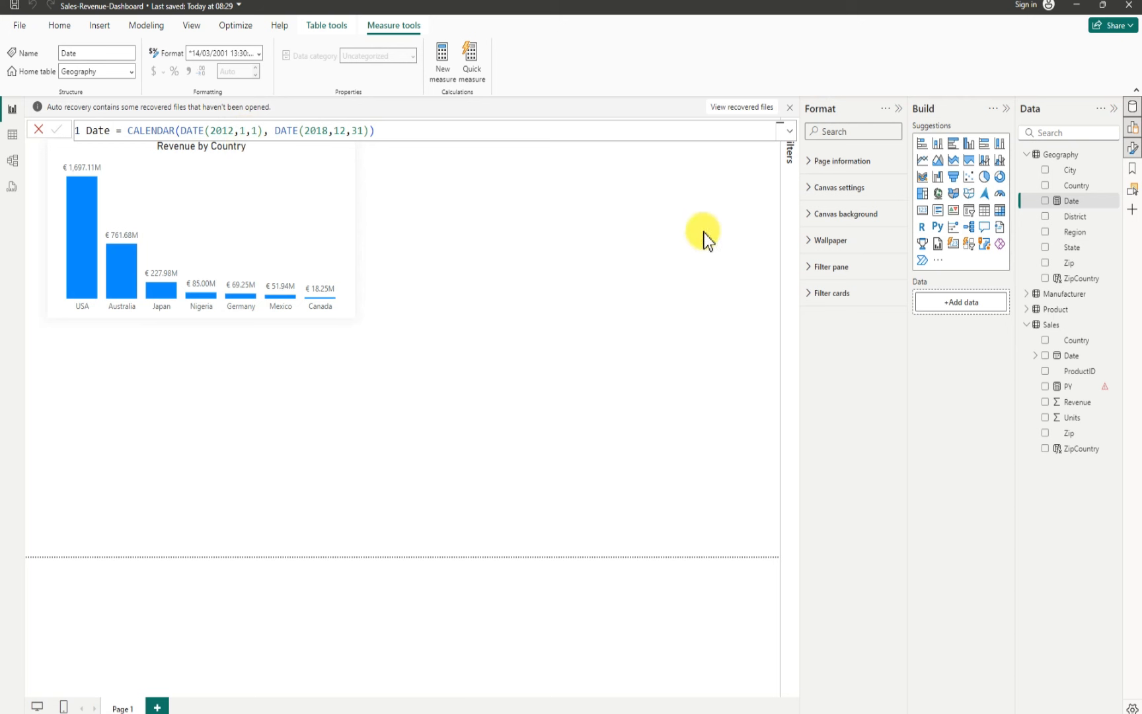
Step: Copy the Date CALENDAR formula and delete the Date measure from the Geography table
{"action": "left_click", "coordinate": [1060, 204]}
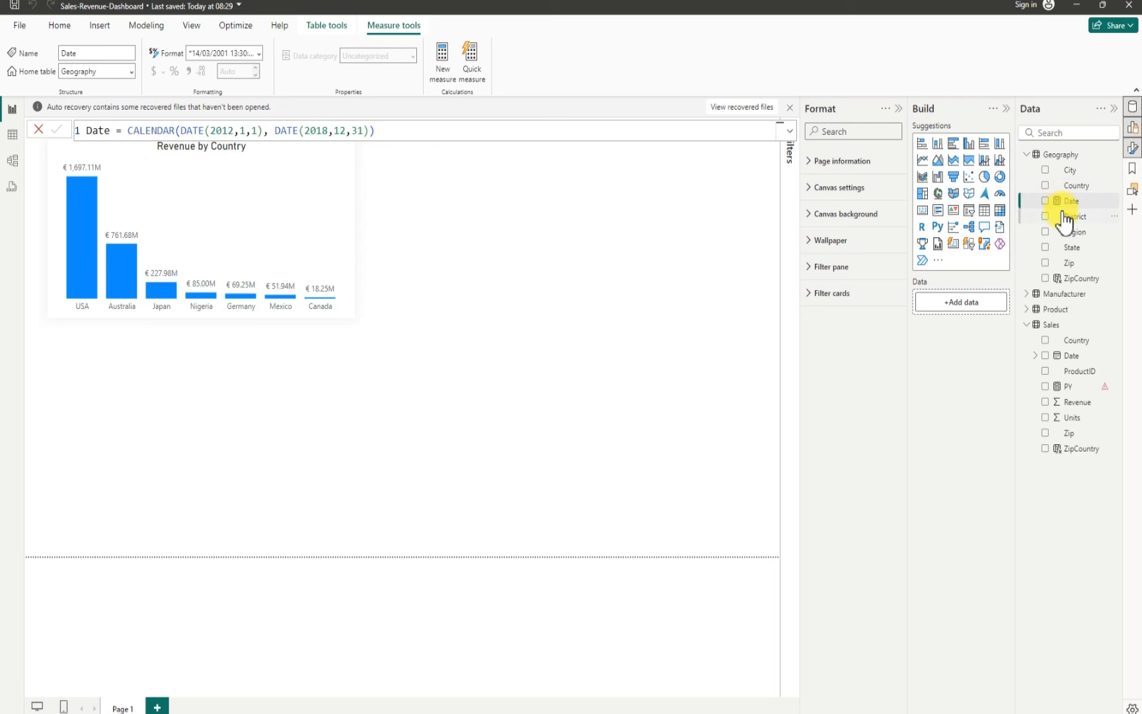
{"action": "left_click_drag", "start_coordinate": [382, 129], "coordinate": [90, 108]}
{"action": "key", "text": "ctrl+c"}
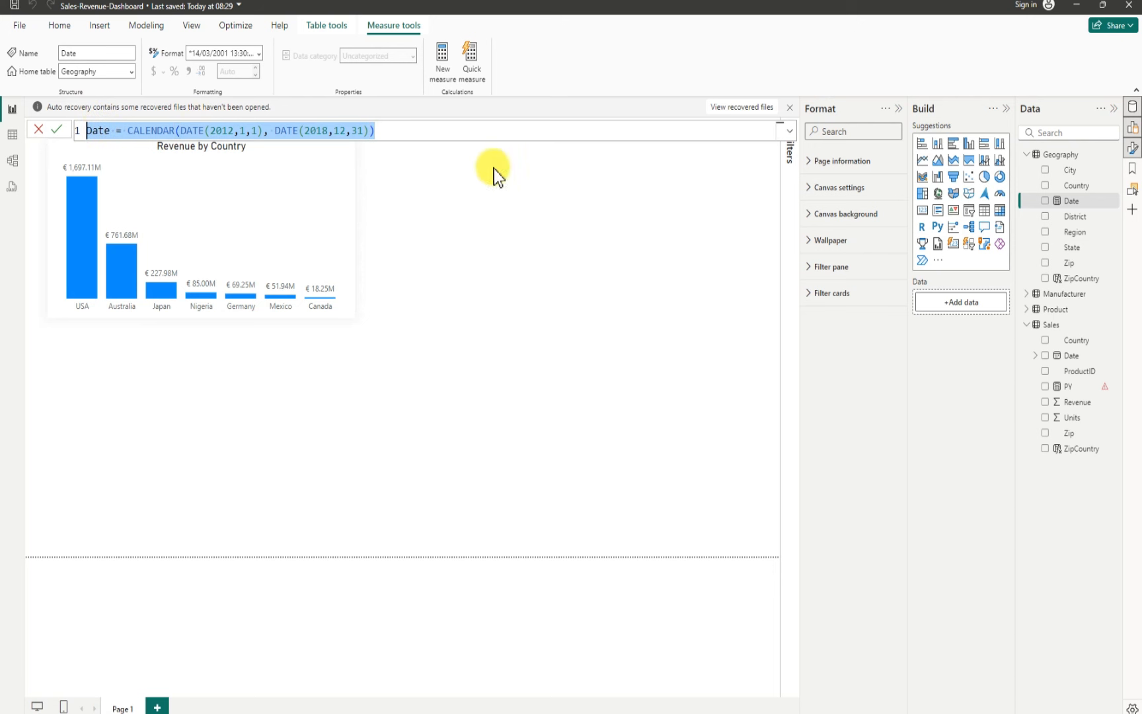
{"action": "left_click", "coordinate": [1114, 203]}
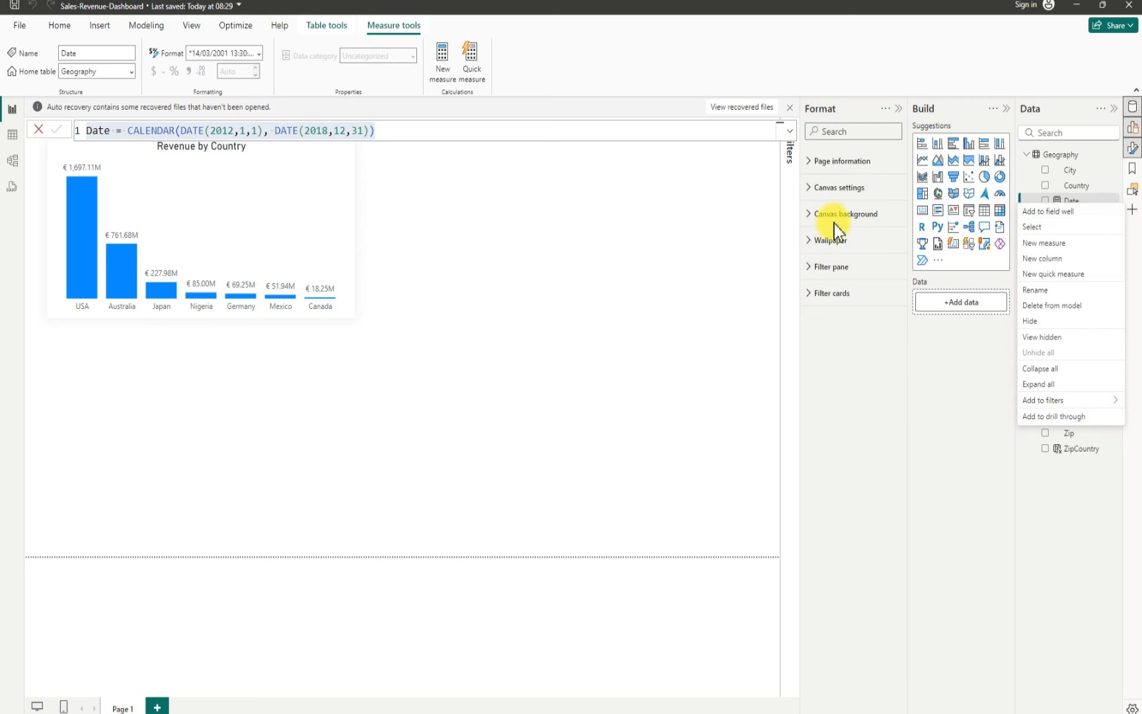
{"action": "left_click", "coordinate": [931, 363]}
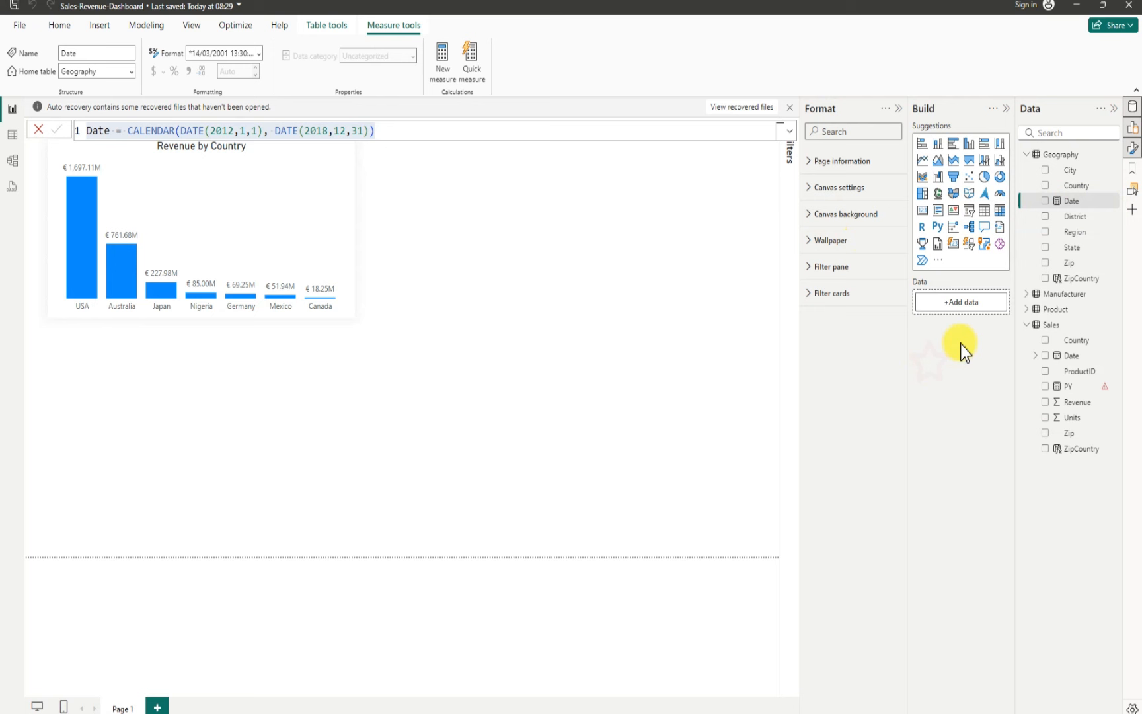
{"action": "left_click", "coordinate": [1113, 201]}
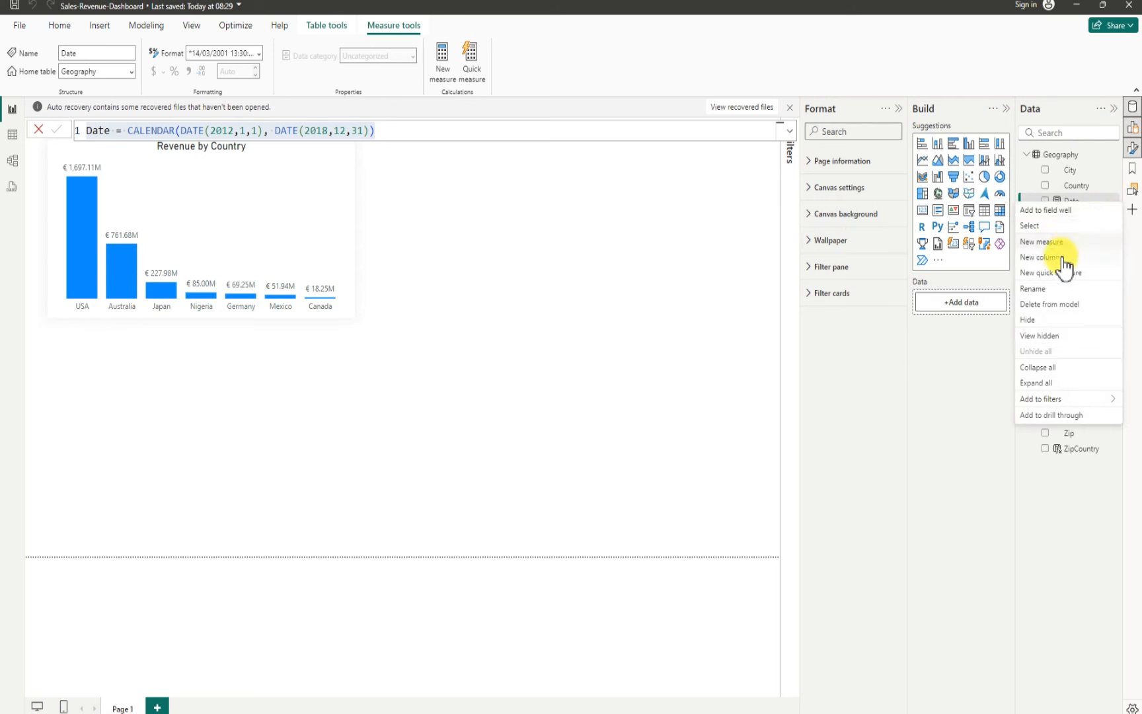
{"action": "left_click", "coordinate": [1051, 306]}
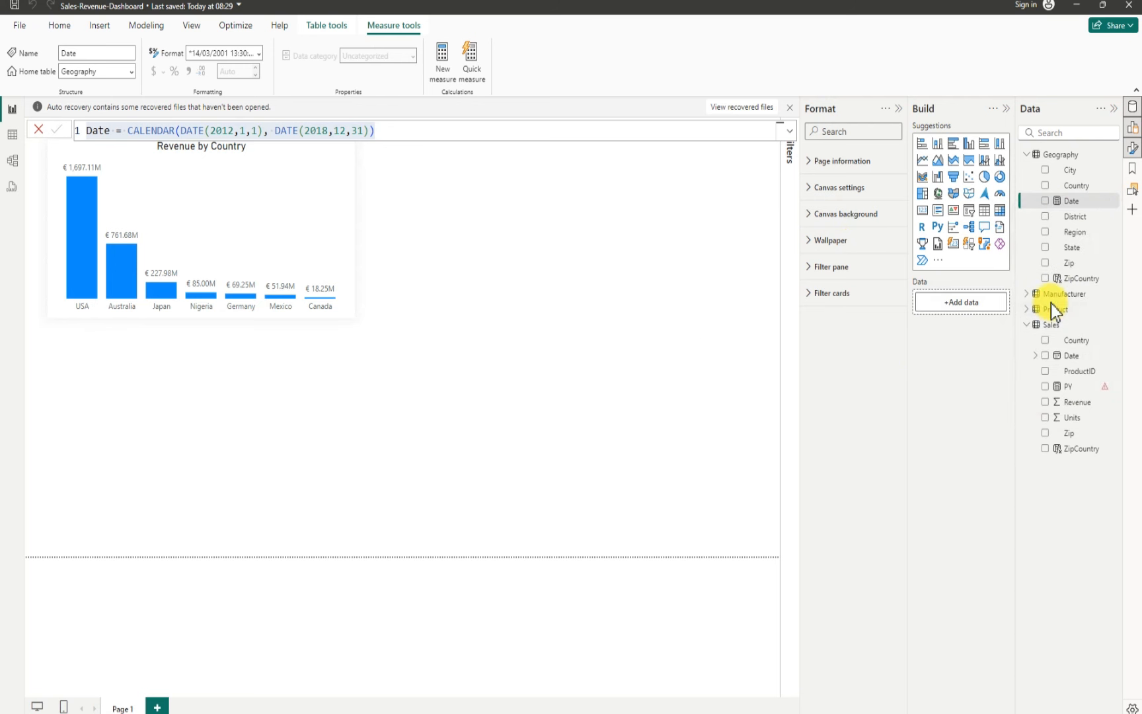
{"action": "left_click", "coordinate": [639, 399]}
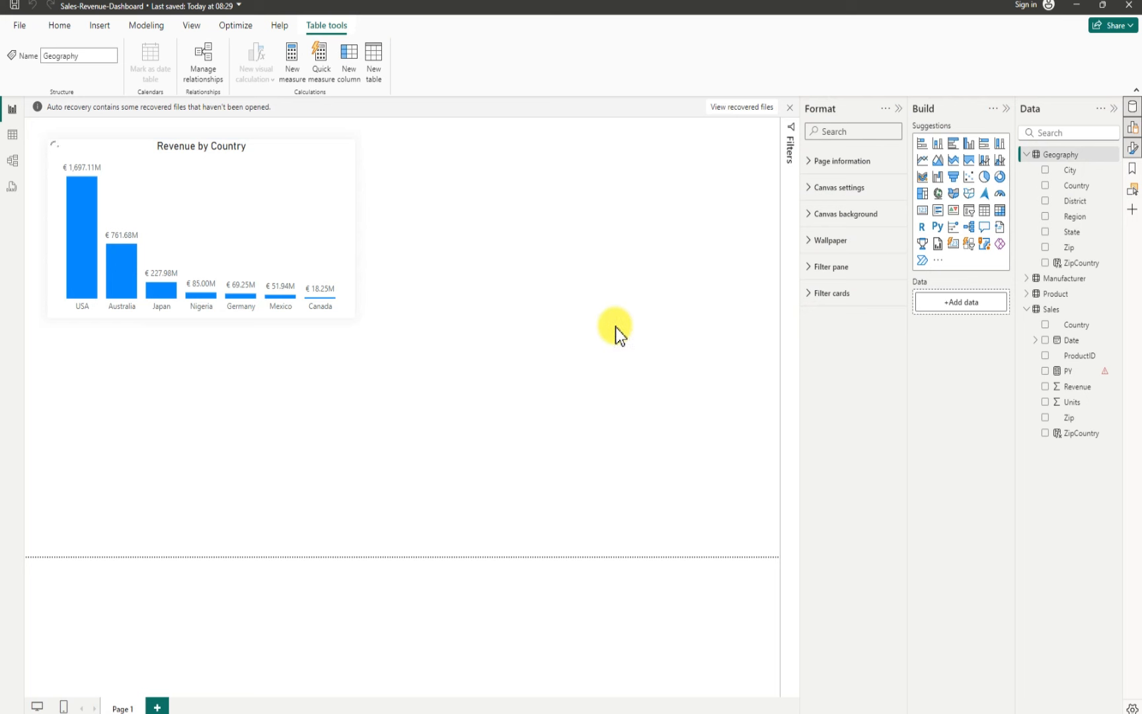
Step: Create a new calculated table from the pasted formula Date = CALENDAR(DATE(2012,1,1), DATE(2018,12,31))
{"action": "left_click", "coordinate": [375, 56]}
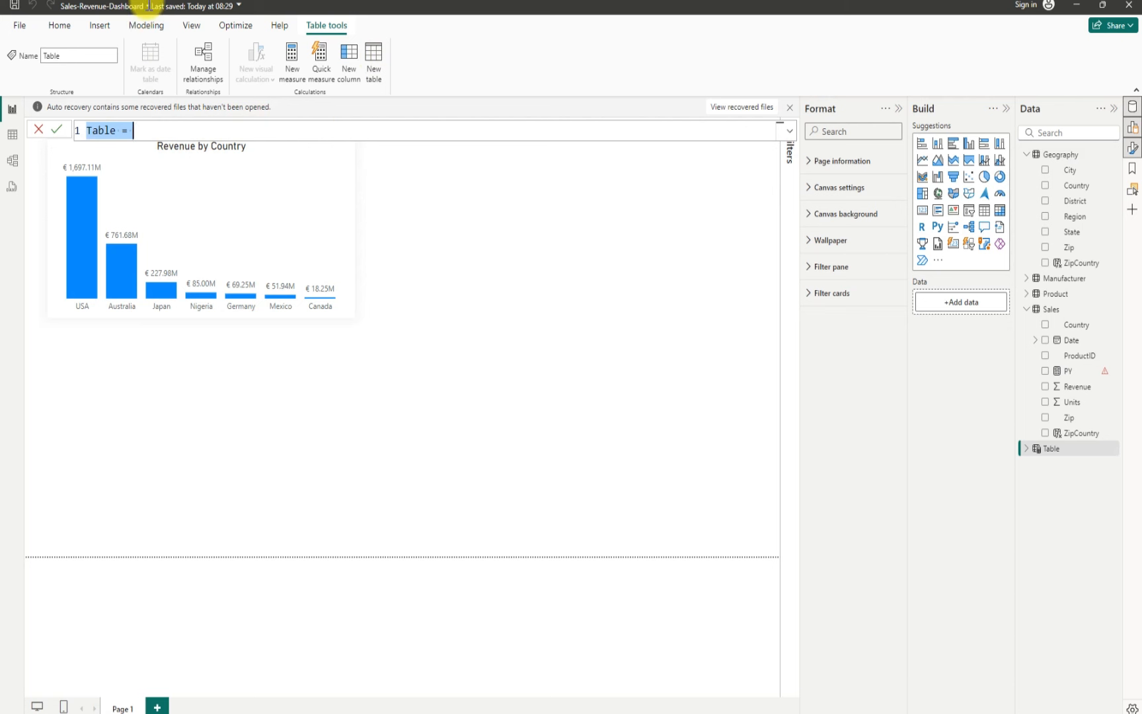
{"action": "key", "text": "BackSpace"}
{"action": "key", "text": "ctrl+v"}
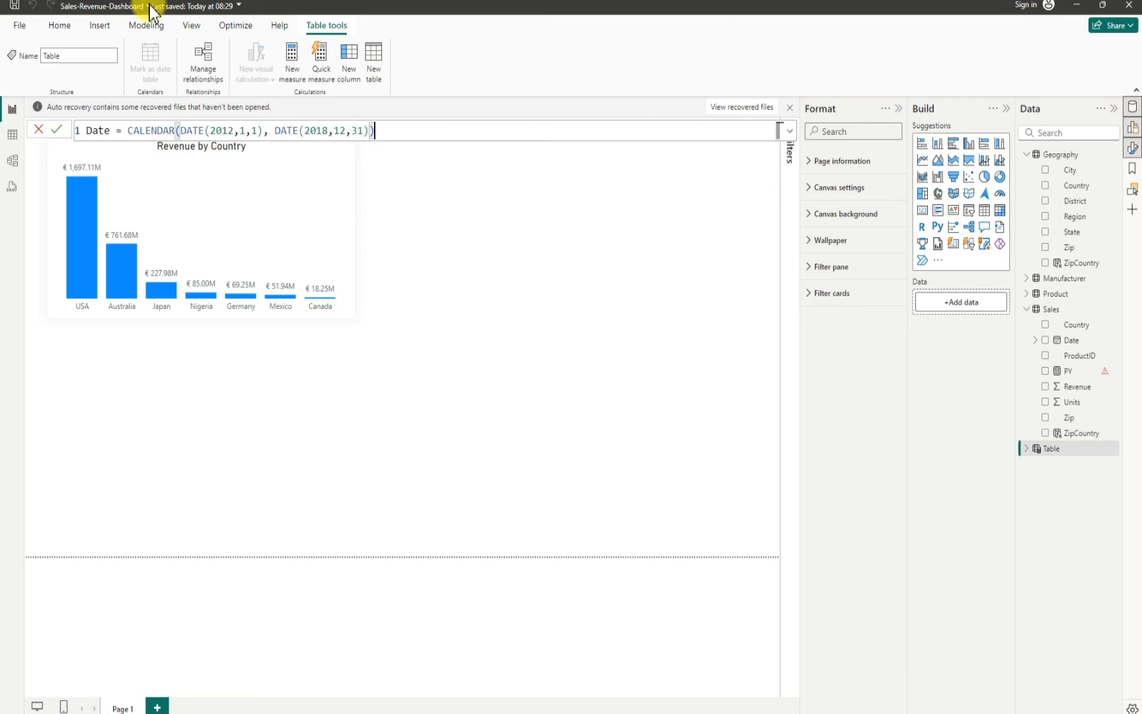
{"action": "key", "text": "Return"}
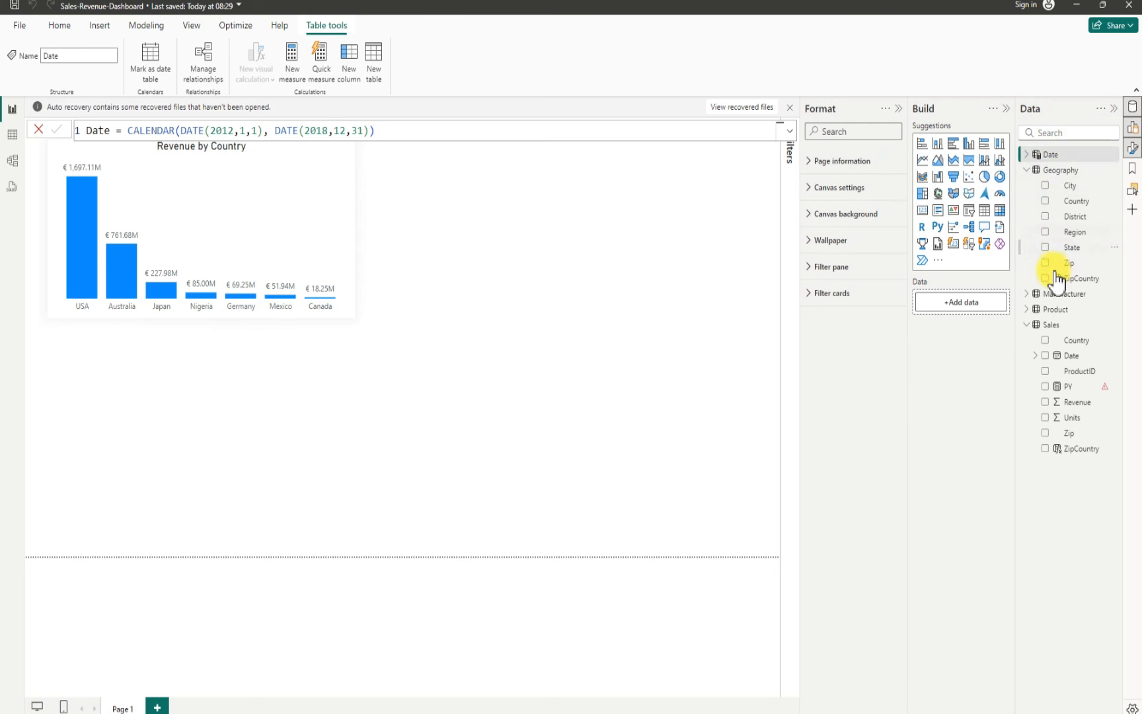
Step: Fix the PY measure to use 'Date'[Date] in SAMEPERIODLASTYEAR, rename it PY Sales and commit the formula
{"action": "left_click", "coordinate": [1074, 386]}
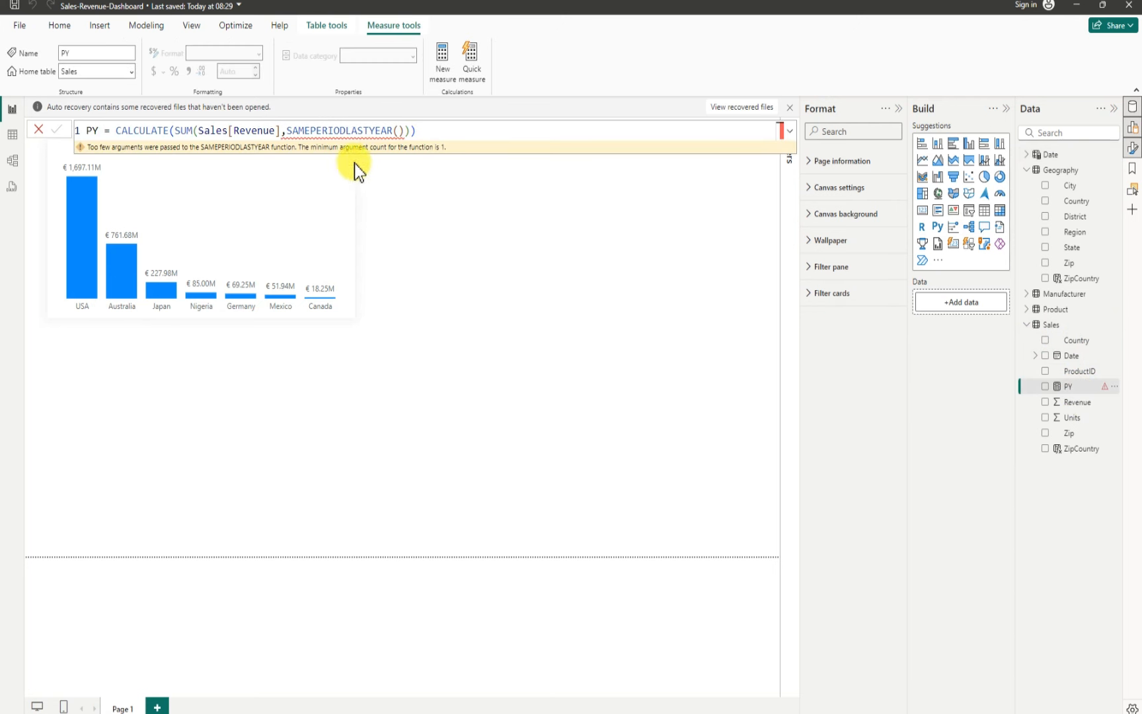
{"action": "left_click", "coordinate": [397, 128]}
{"action": "type", "text": "date"}
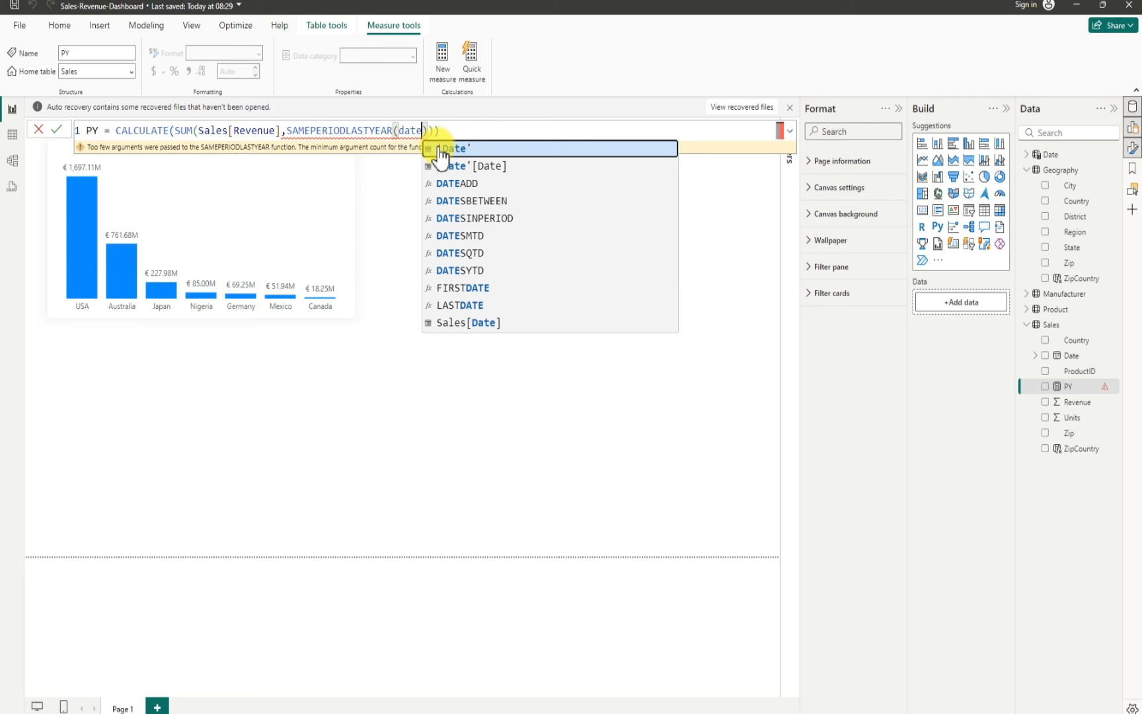
{"action": "left_click", "coordinate": [463, 163]}
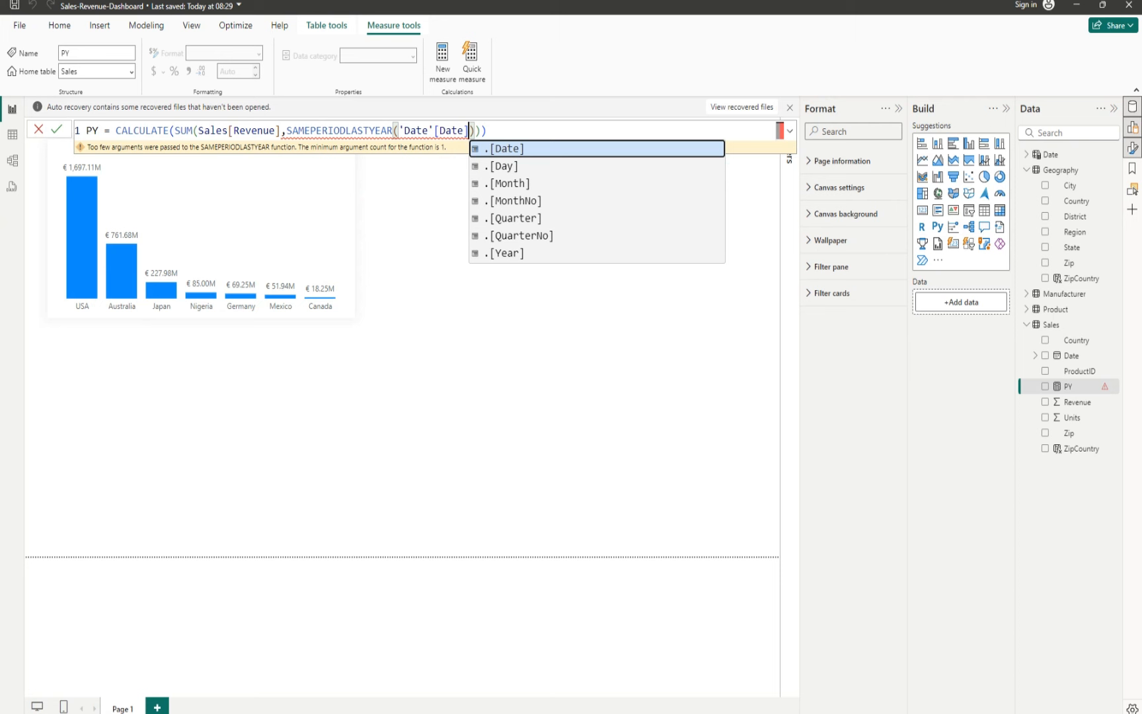
{"action": "type", "text": ")"}
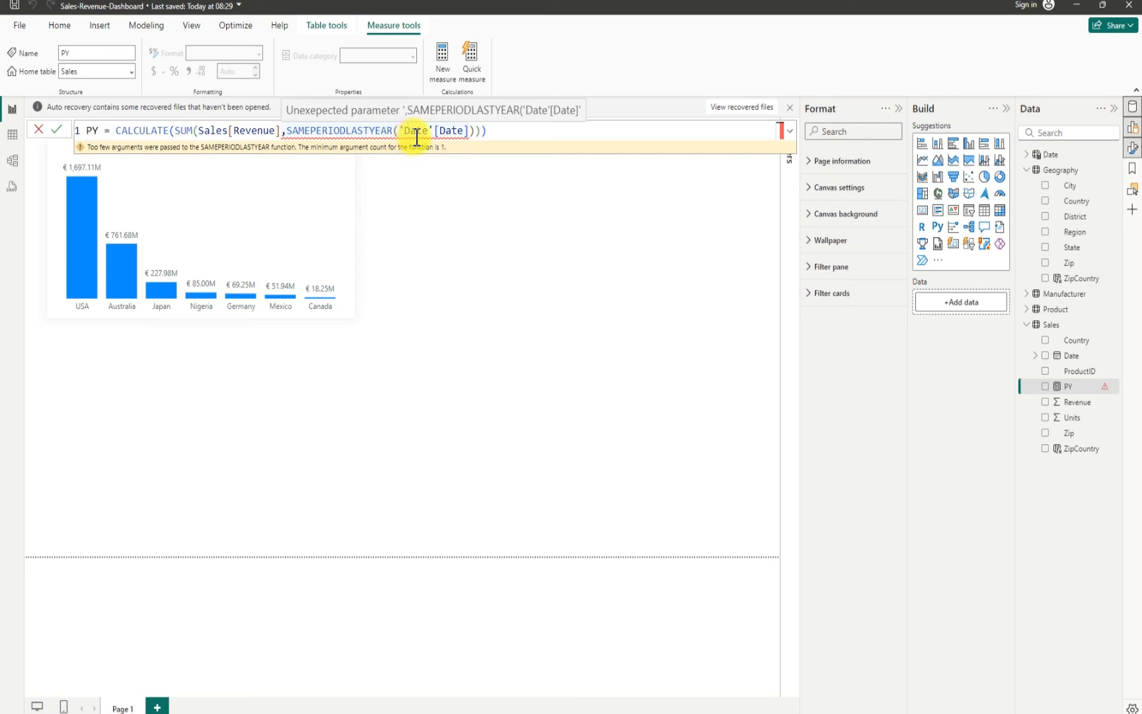
{"action": "left_click", "coordinate": [491, 131]}
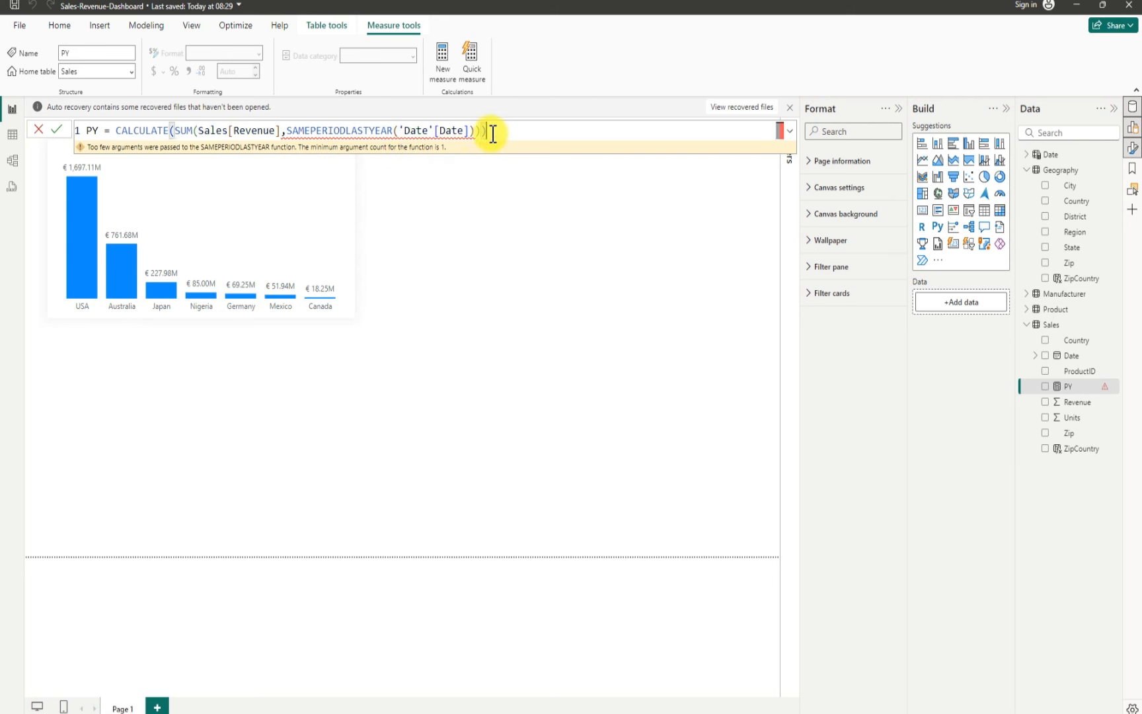
{"action": "key", "text": "BackSpace"}
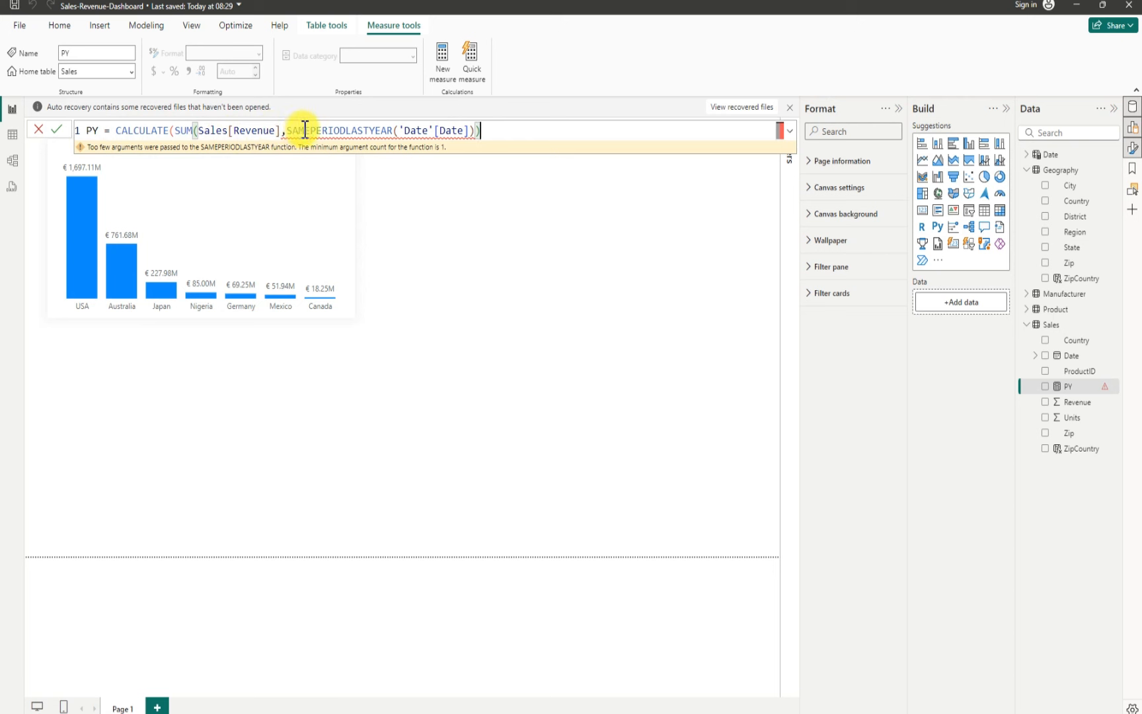
{"action": "mouse_move", "coordinate": [320, 129]}
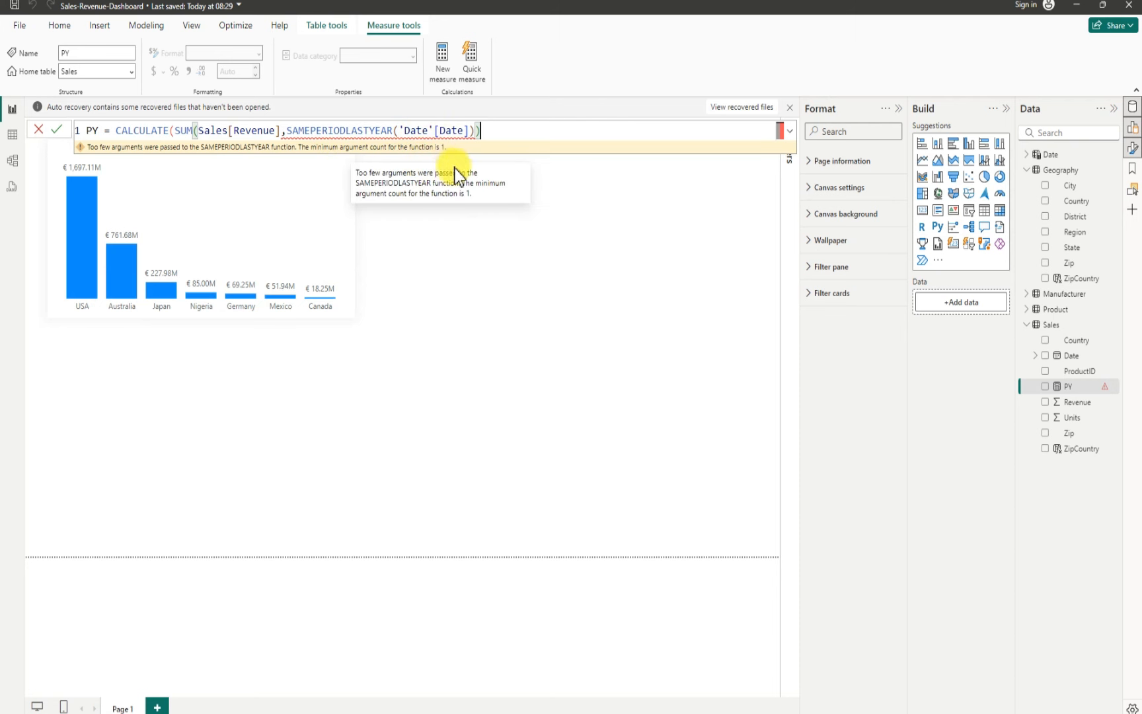
{"action": "mouse_move", "coordinate": [431, 134]}
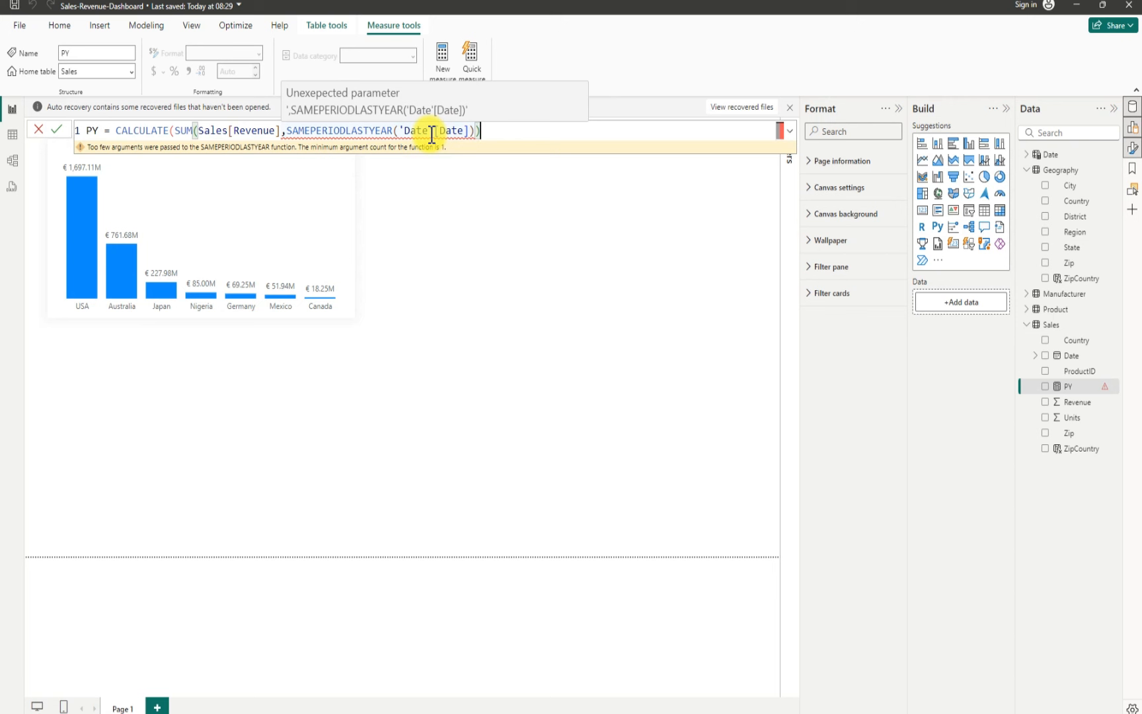
{"action": "mouse_move", "coordinate": [474, 145]}
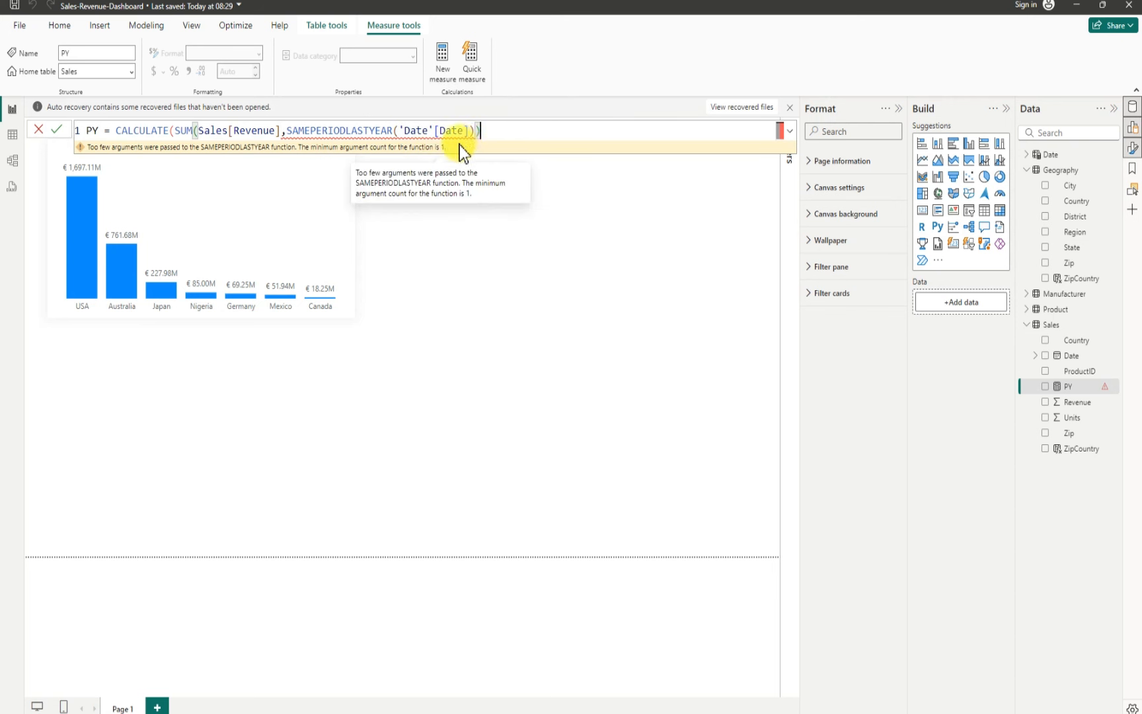
{"action": "mouse_move", "coordinate": [354, 139]}
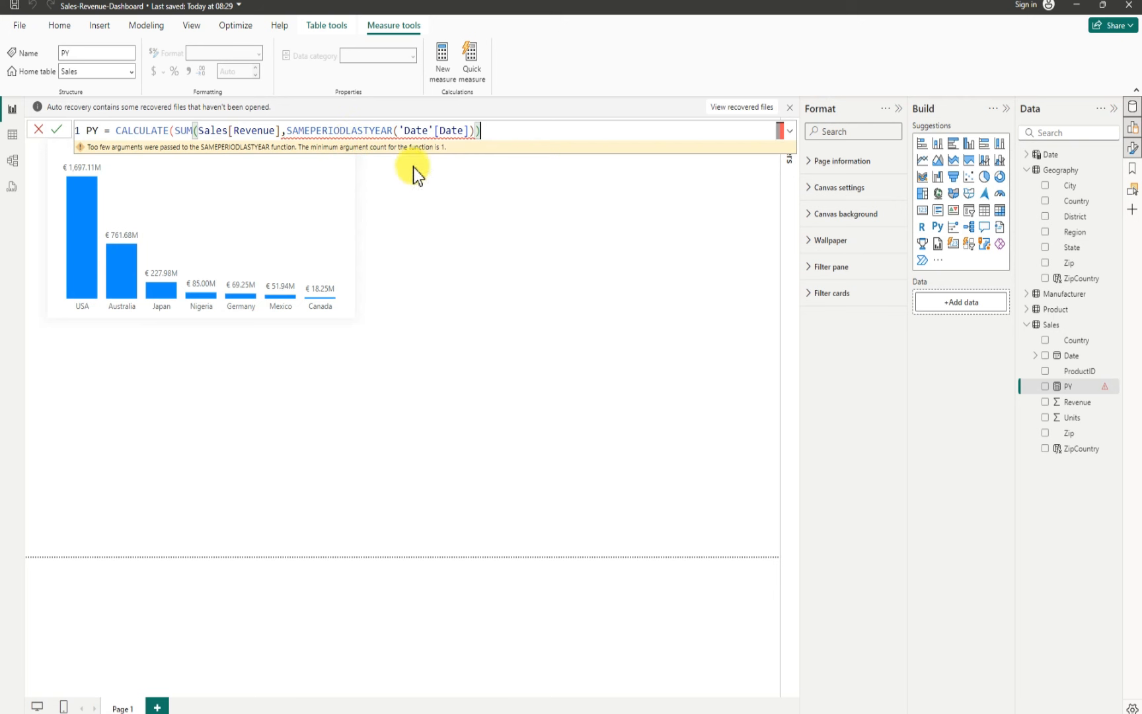
{"action": "mouse_move", "coordinate": [781, 713]}
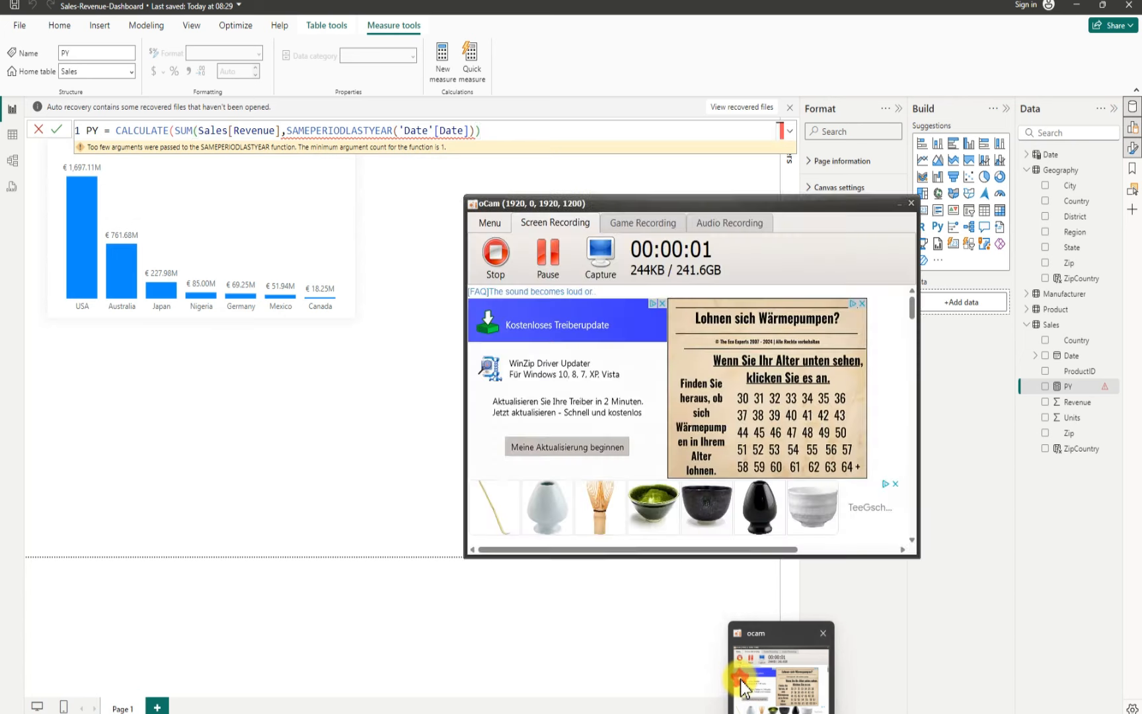
{"action": "left_click", "coordinate": [741, 679]}
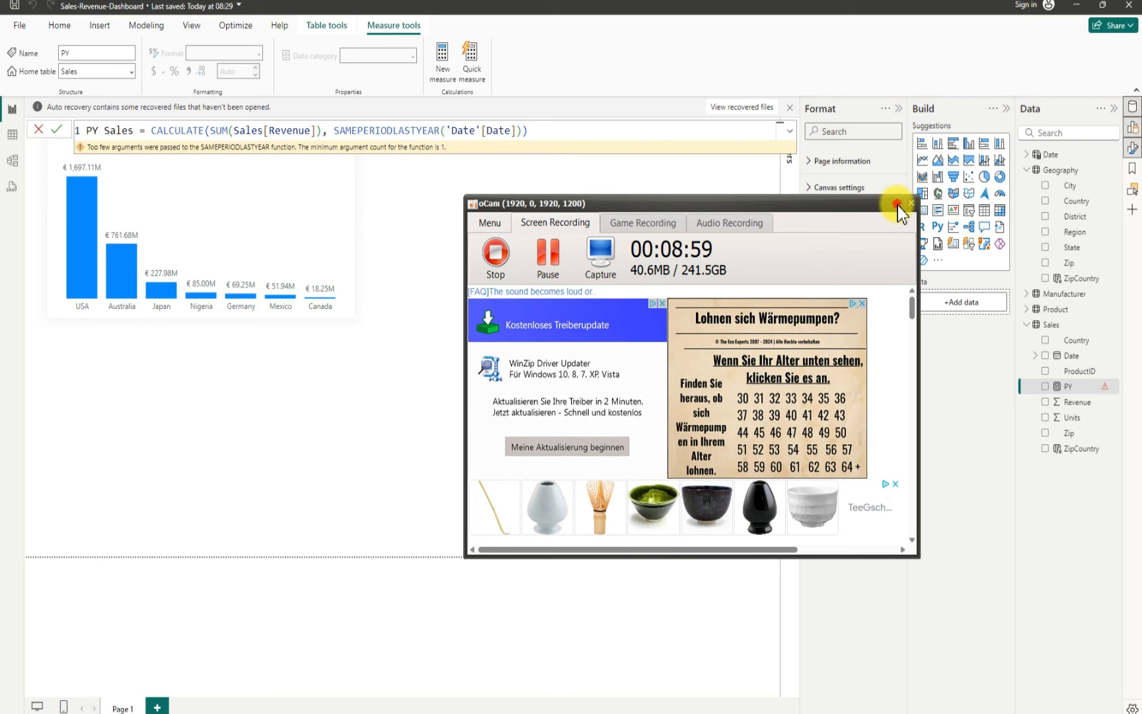
{"action": "left_click", "coordinate": [899, 204]}
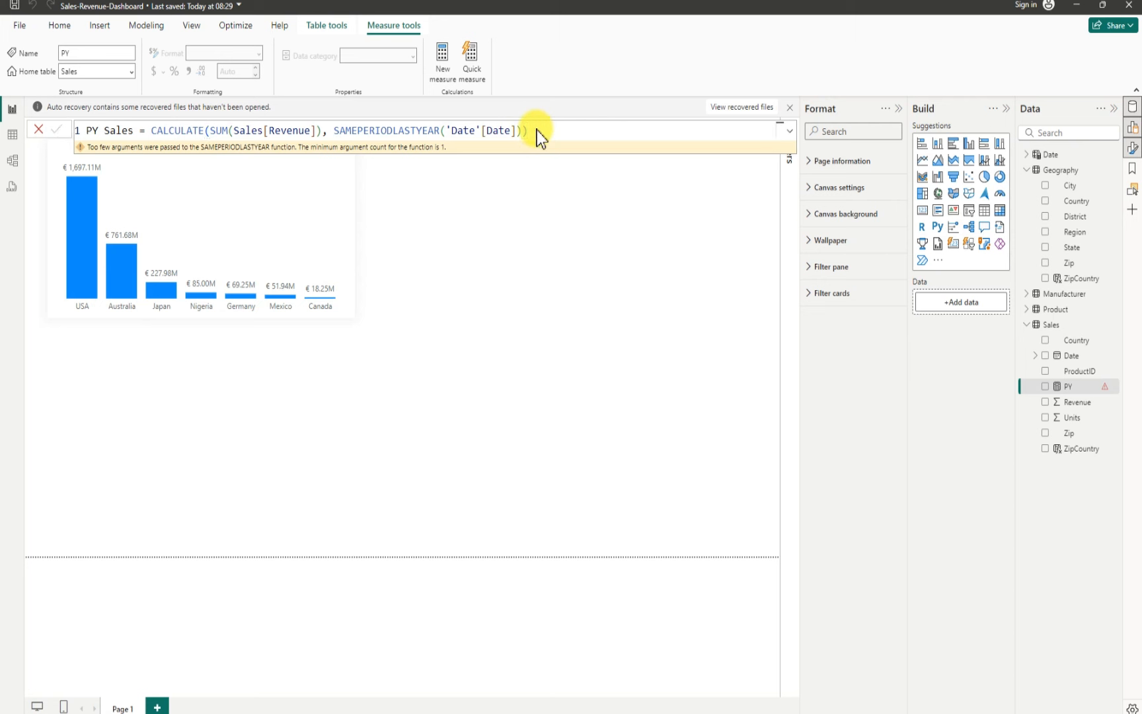
{"action": "key", "text": "Return"}
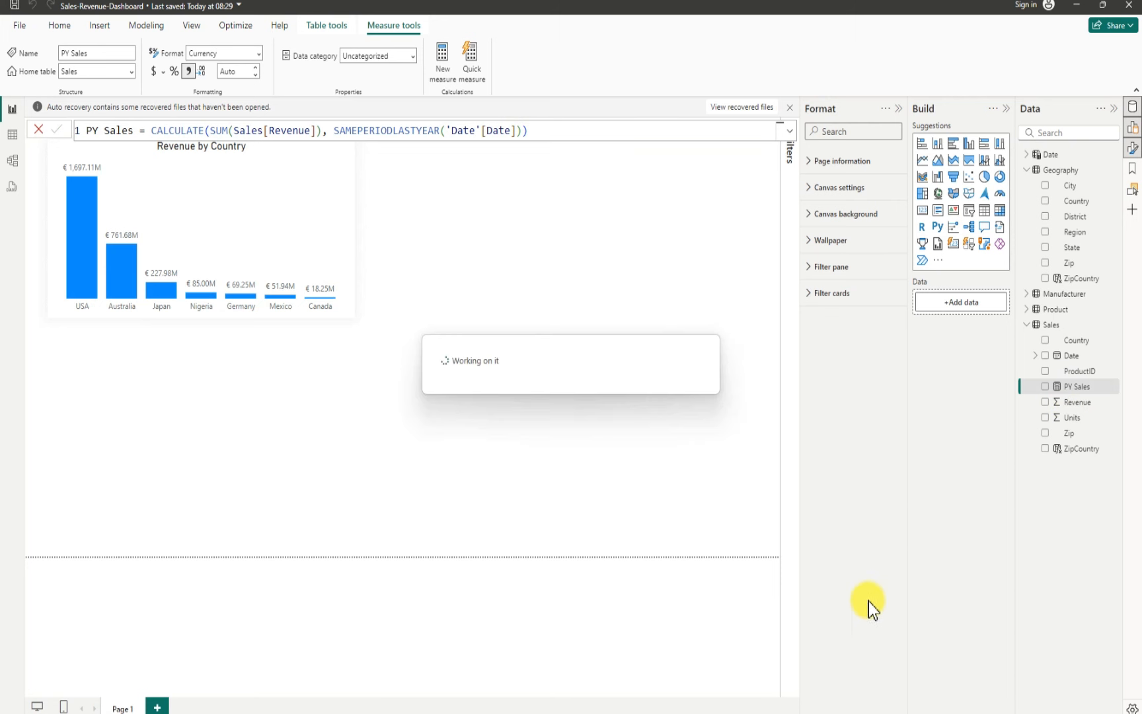
{"action": "mouse_move", "coordinate": [797, 710]}
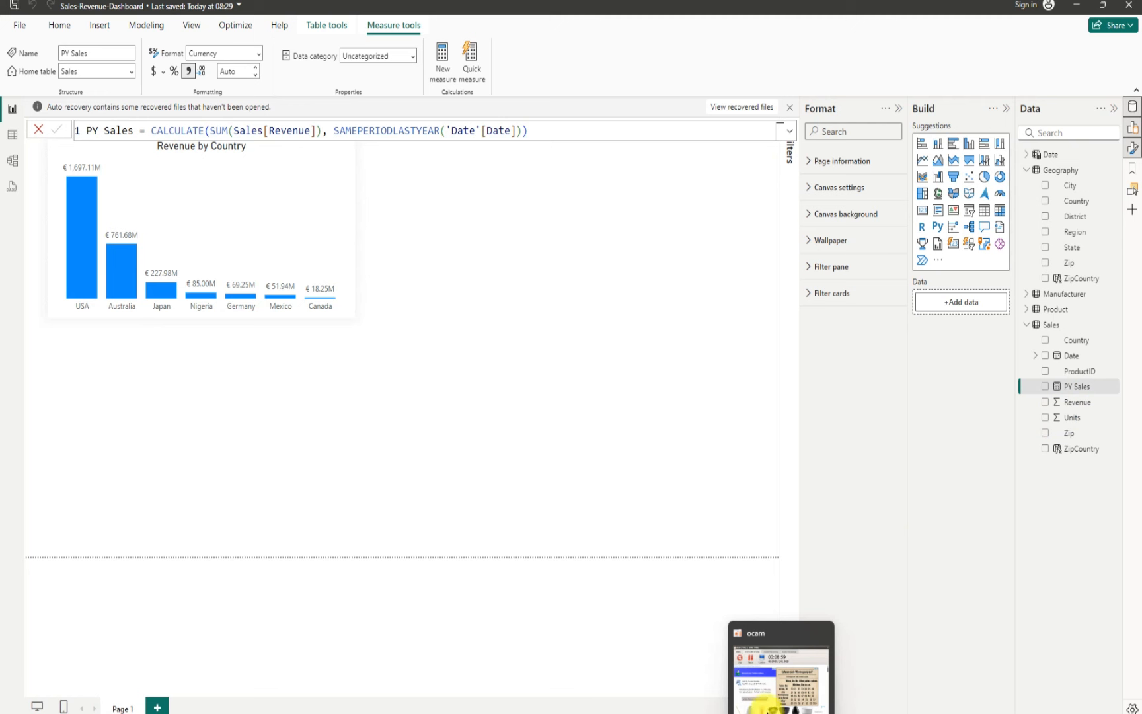
{"action": "left_click", "coordinate": [759, 684]}
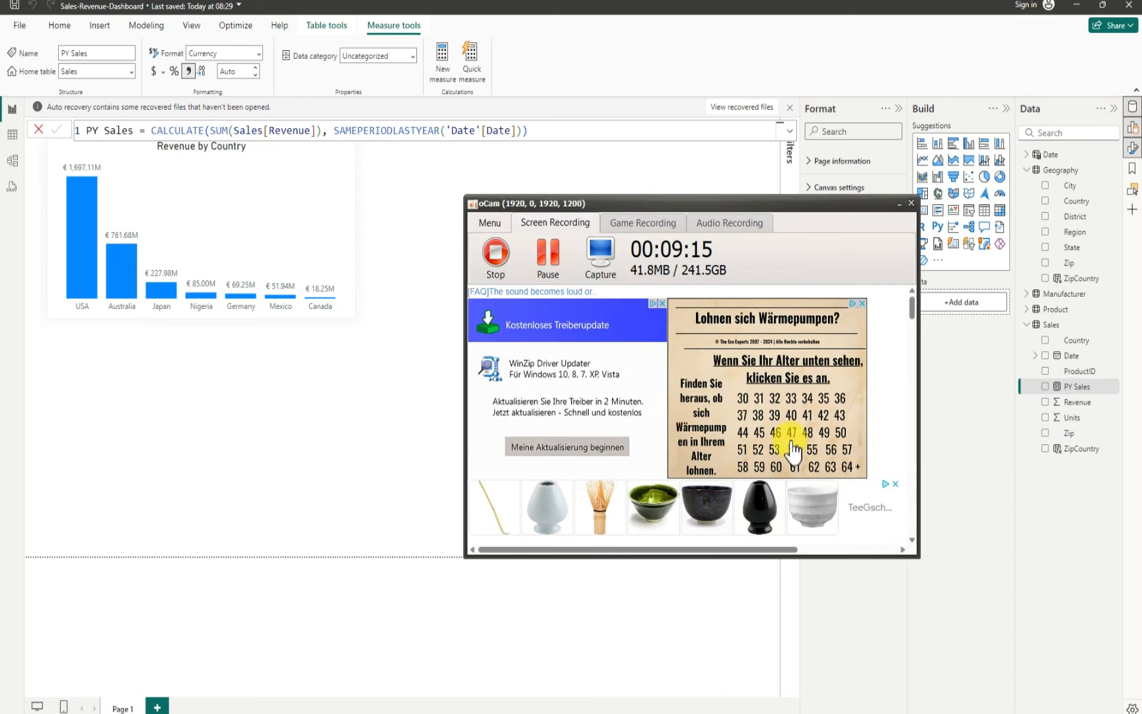
{"action": "left_click", "coordinate": [898, 204]}
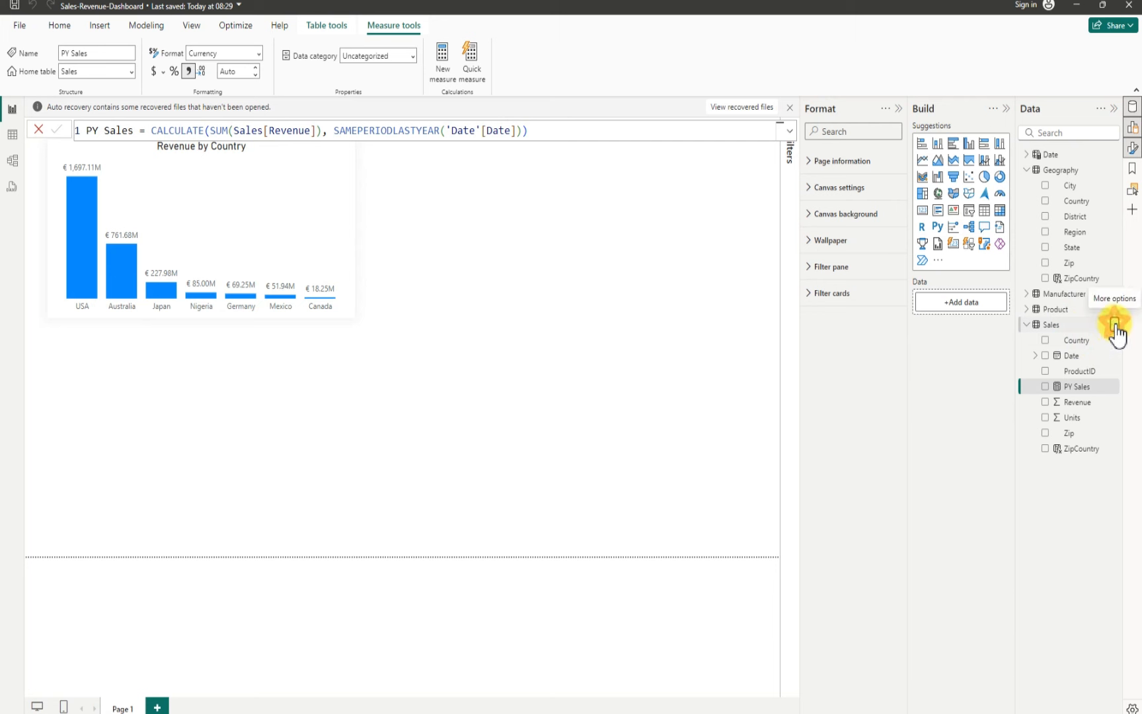
Step: Create a new measure in the Sales table named % Growth and start its formula with DIVIDE(
{"action": "left_click", "coordinate": [1116, 326]}
{"action": "left_click", "coordinate": [1057, 349]}
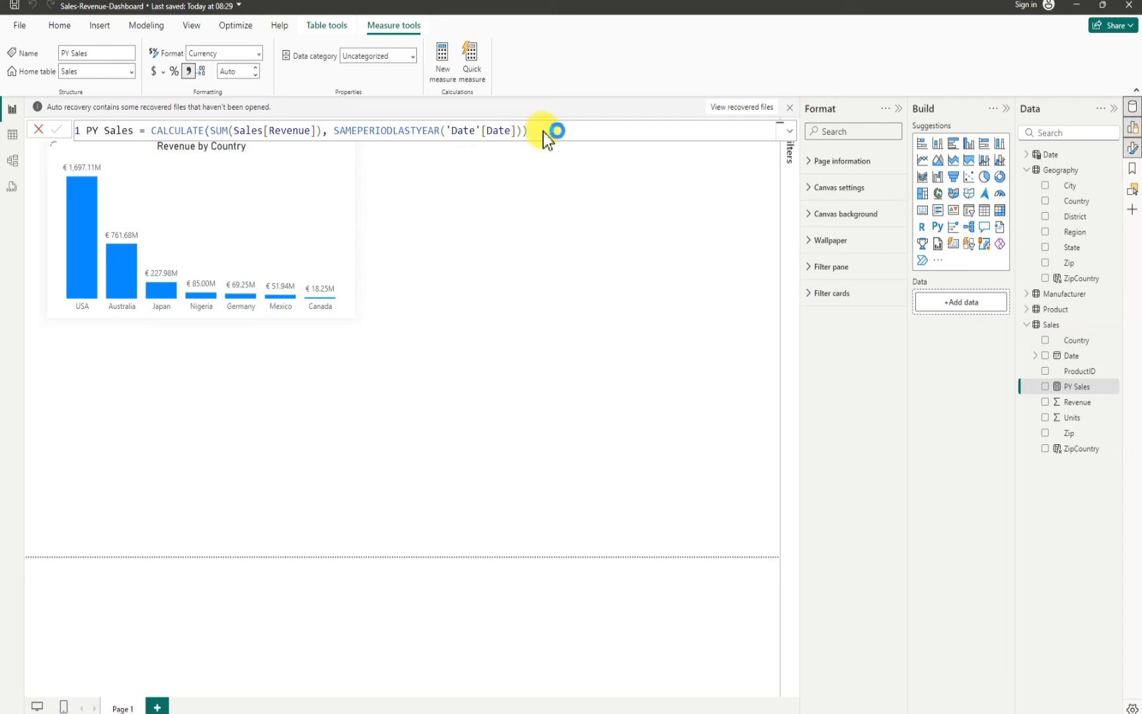
{"action": "key", "text": "Return"}
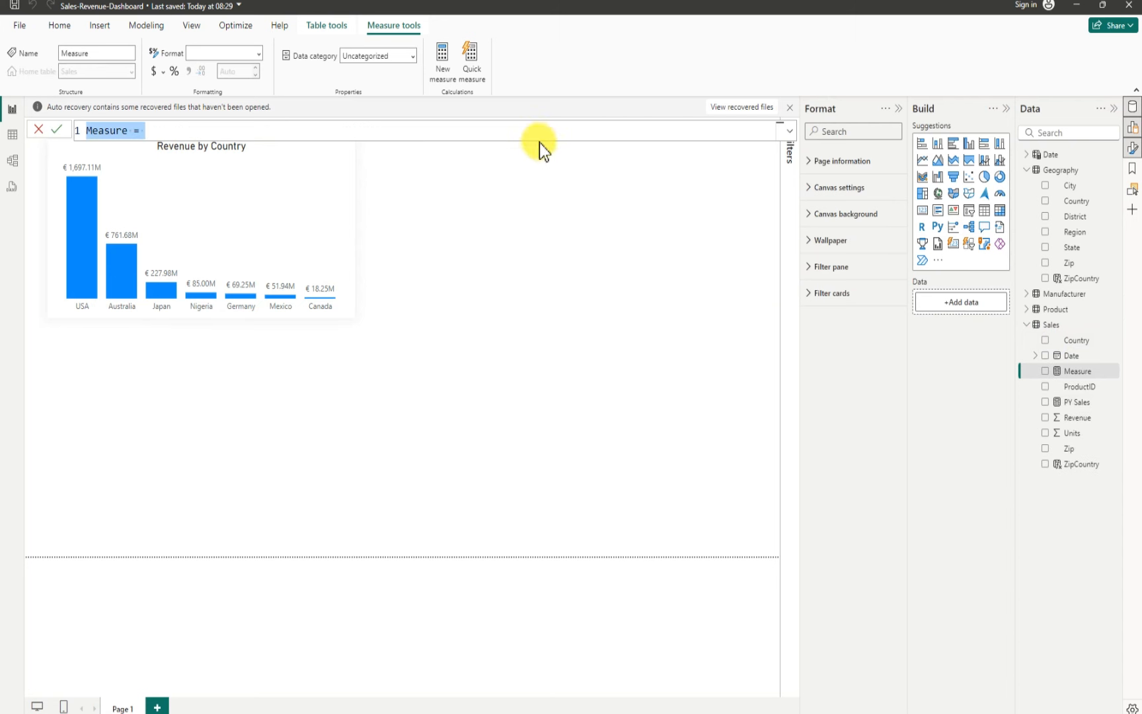
{"action": "key", "text": "BackSpace"}
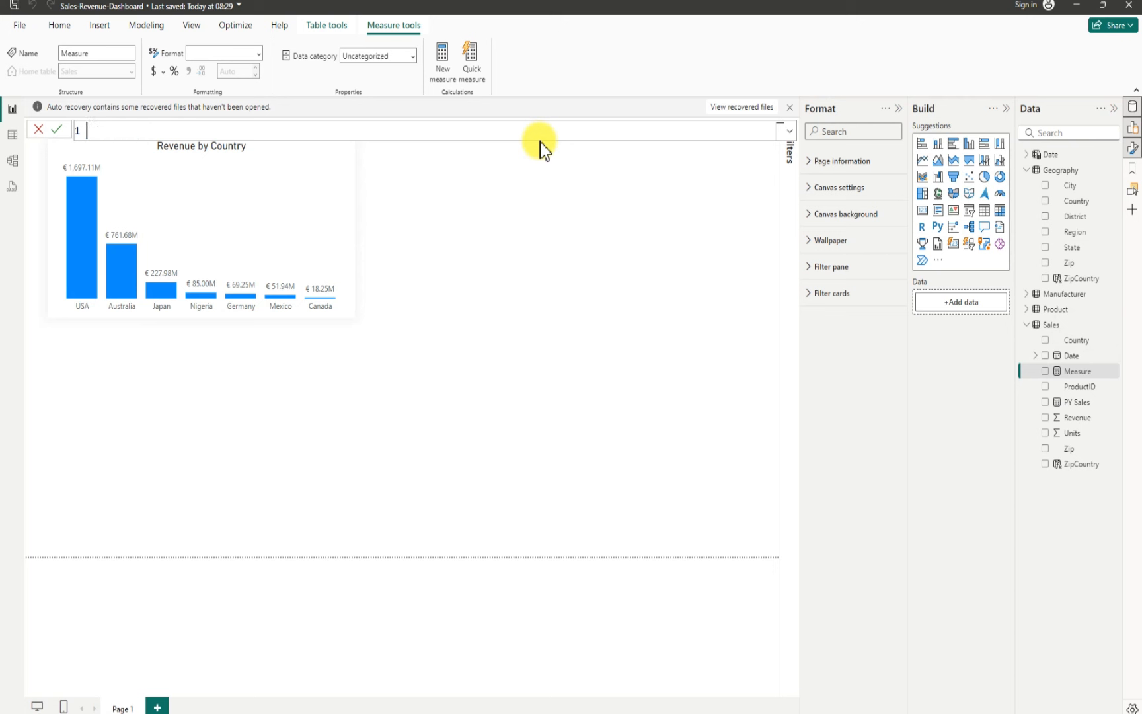
{"action": "type", "text": "S"}
{"action": "key", "text": "BackSpace"}
{"action": "type", "text": "% Growth = dive"}
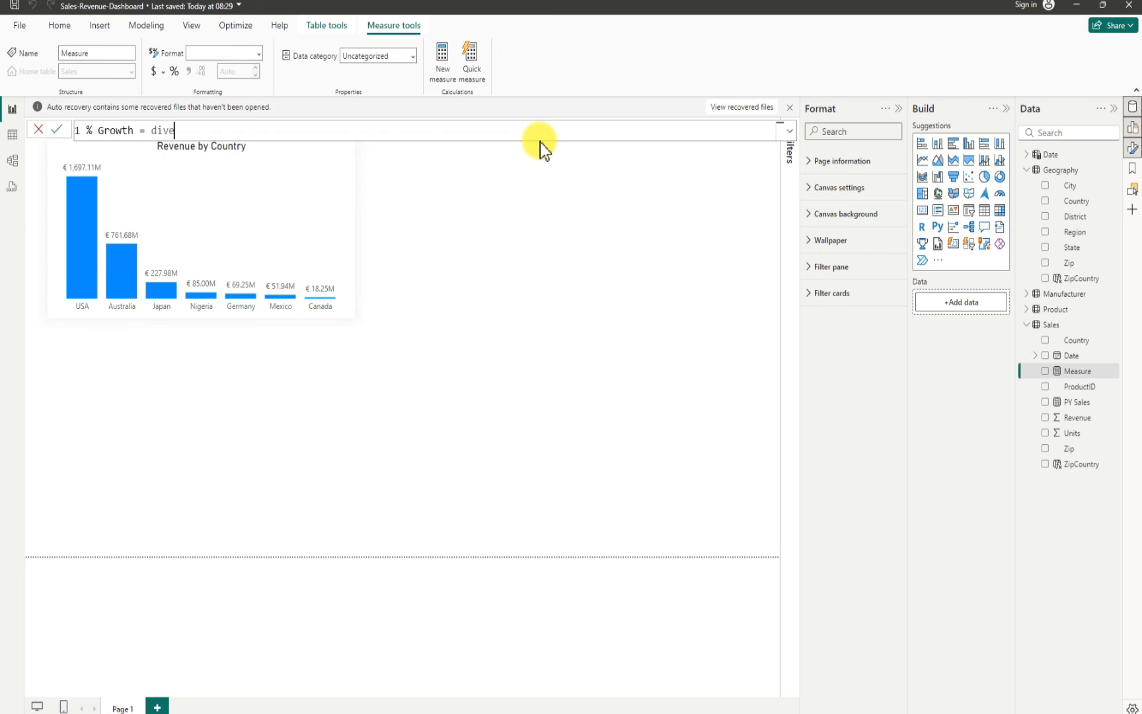
{"action": "key", "text": "BackSpace"}
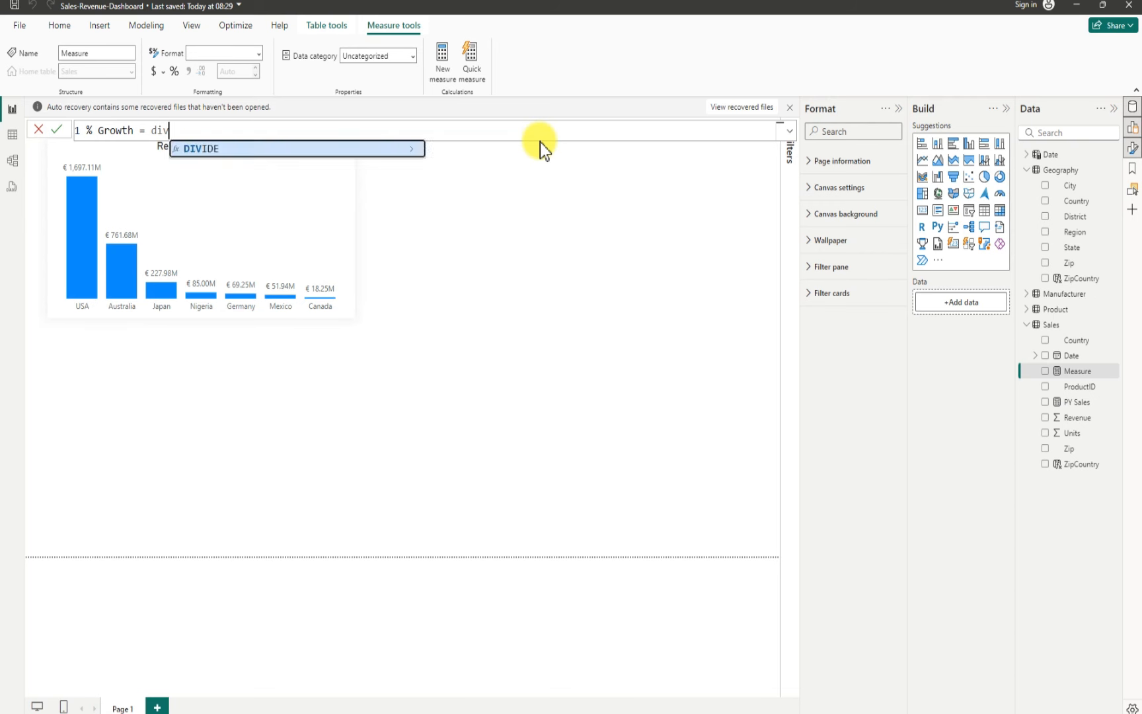
{"action": "key", "text": "Tab"}
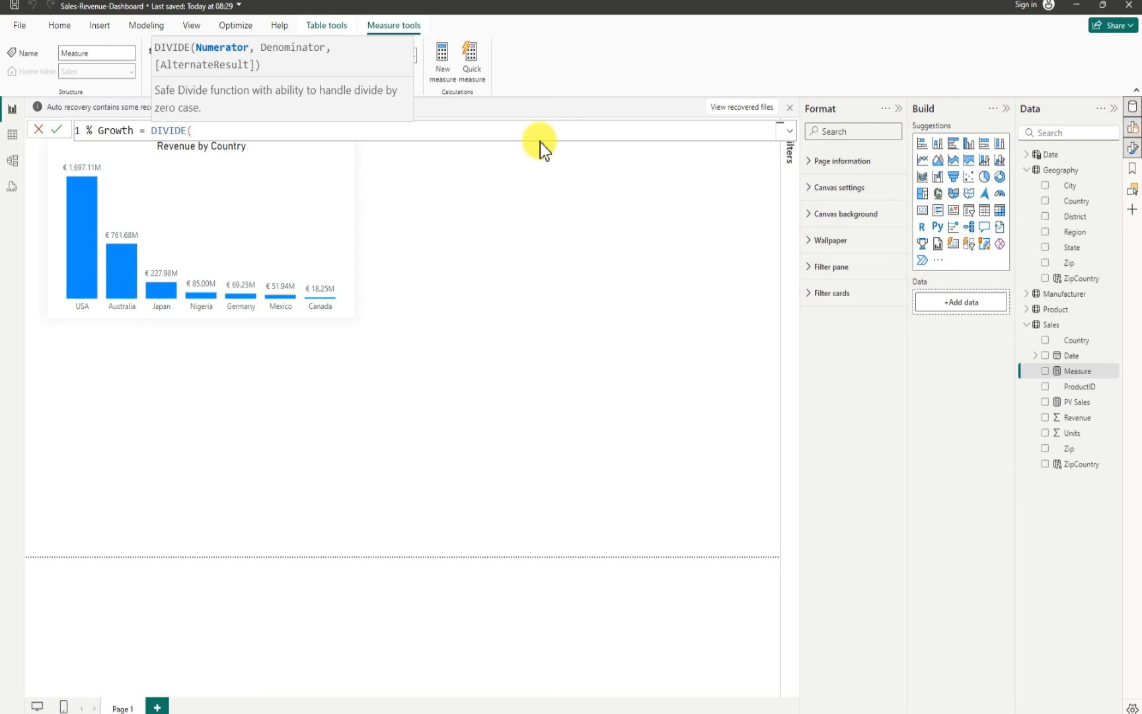
Step: Enter the numerator SUM(Sales[Revenue]) - [PY Sales] in the % Growth DIVIDE formula
{"action": "type", "text": "sum"}
{"action": "key", "text": "Tab"}
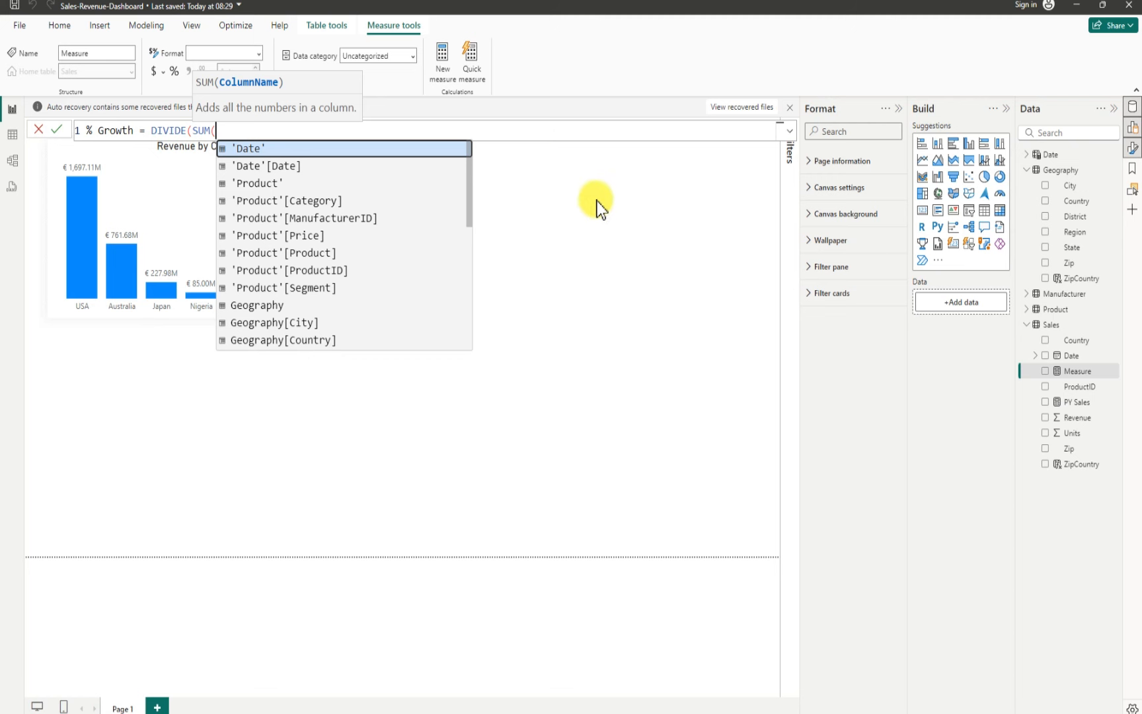
{"action": "scroll", "coordinate": [336, 291], "scroll_direction": "down", "scroll_amount": 5}
{"action": "scroll", "coordinate": [338, 302], "scroll_direction": "down", "scroll_amount": 2}
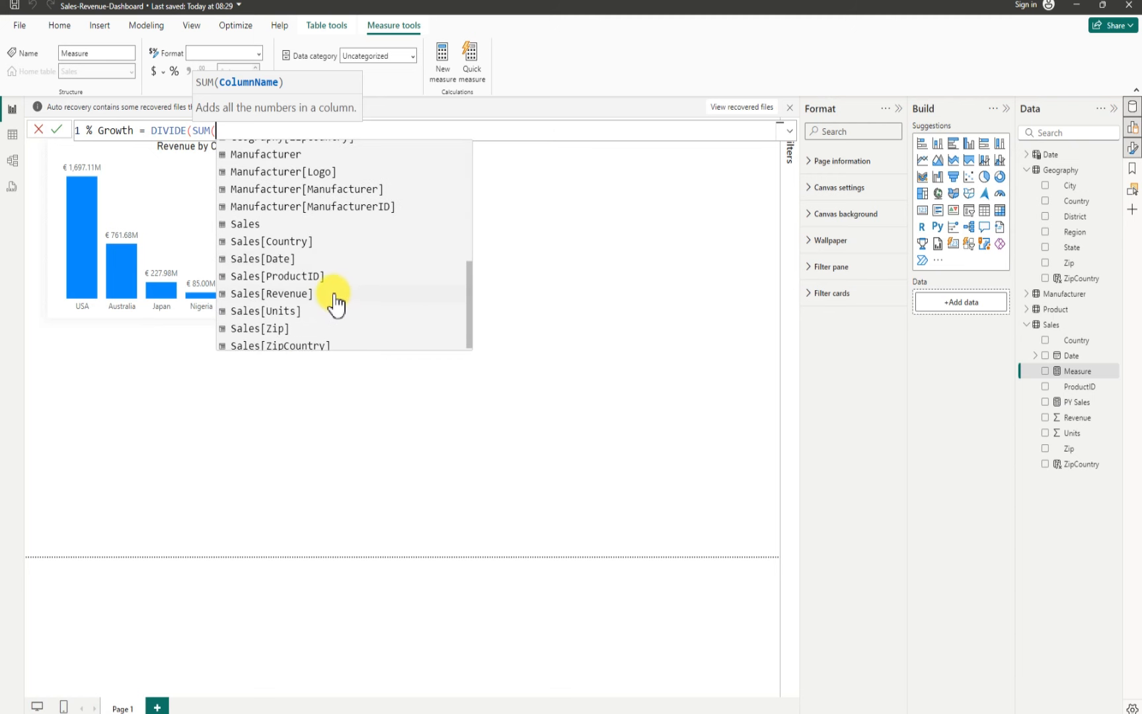
{"action": "left_click", "coordinate": [298, 289]}
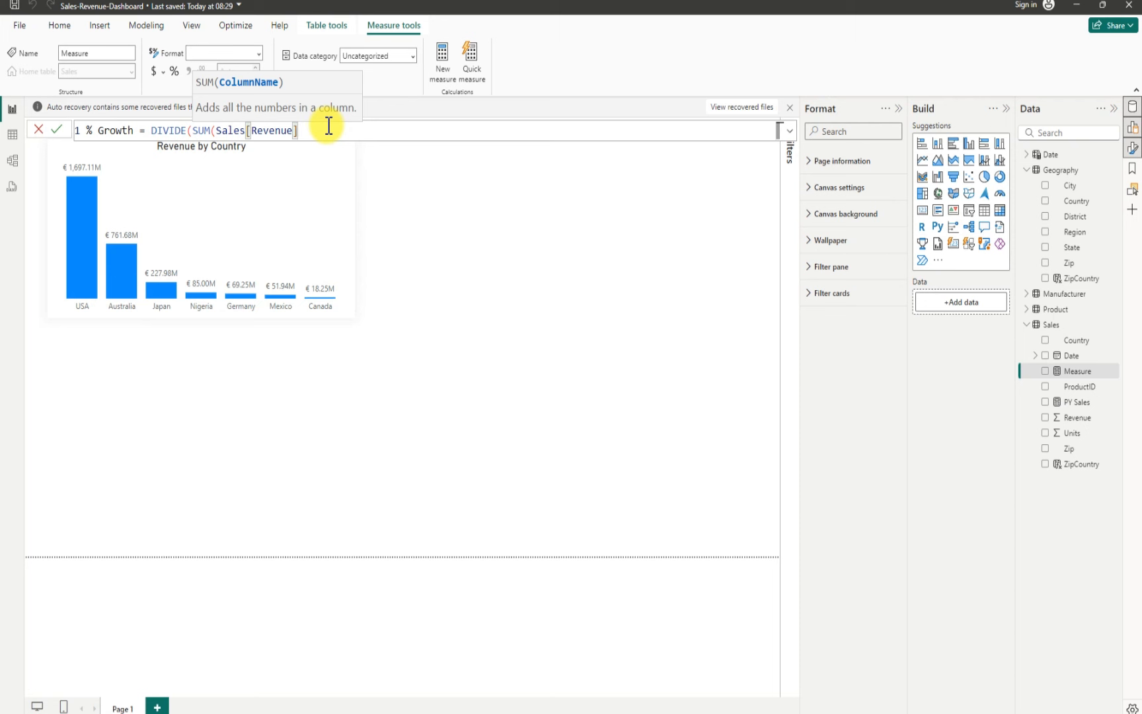
{"action": "type", "text": ")"}
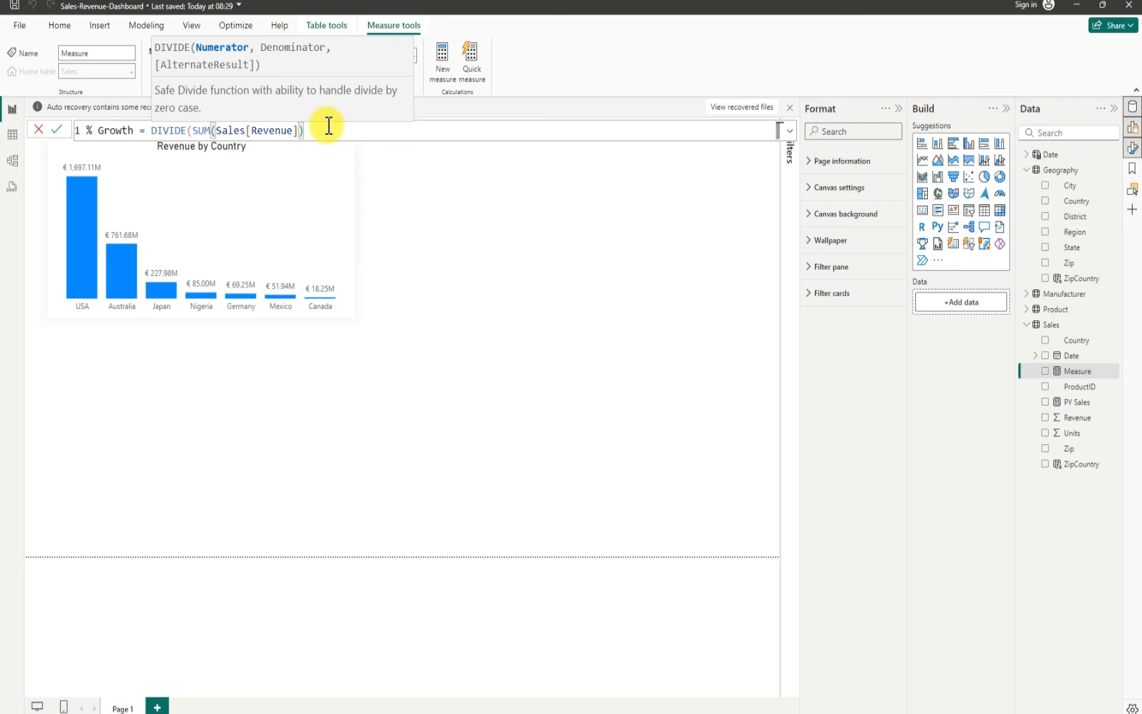
{"action": "type", "text": " -"}
{"action": "key", "text": "BackSpace"}
{"action": "key", "text": "BackSpace"}
{"action": "type", "text": "- py"}
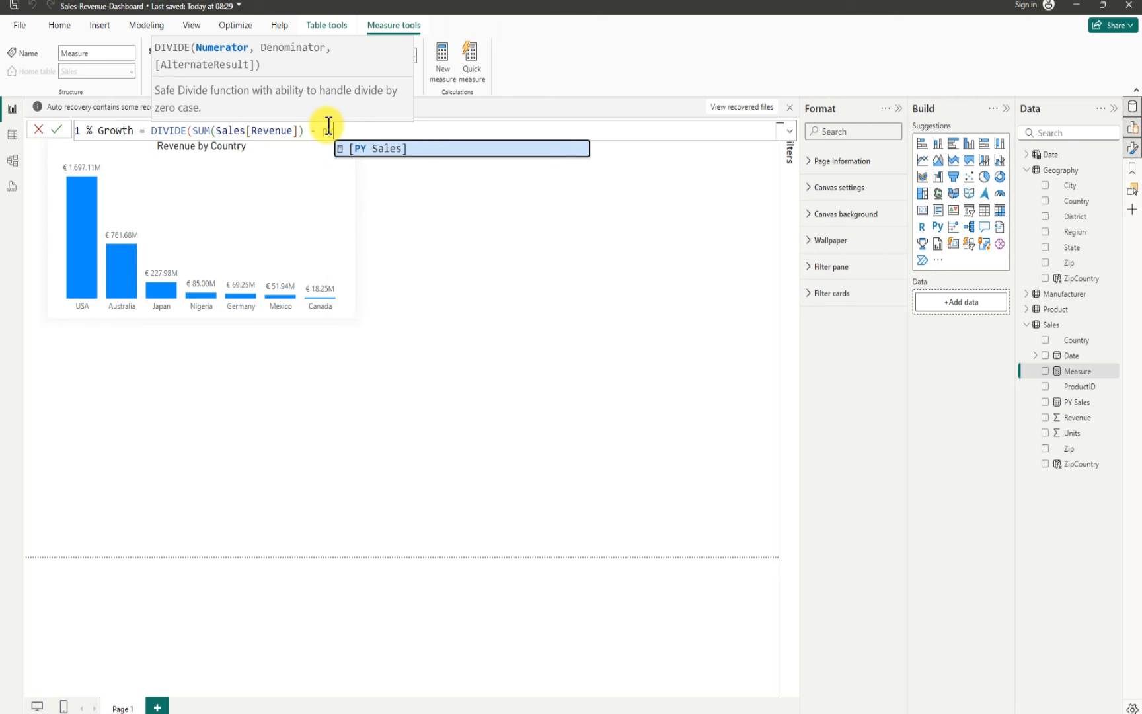
{"action": "key", "text": "Tab"}
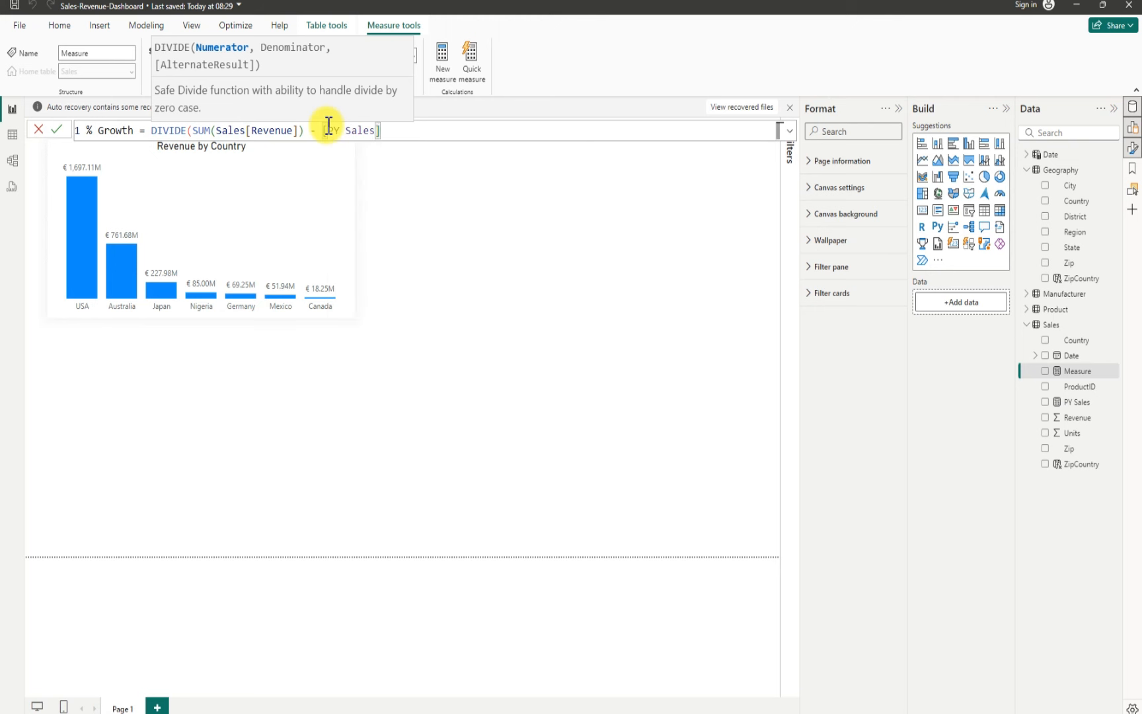
Step: Add [PY Sales] as the denominator, close the DIVIDE and commit the % Growth measure
{"action": "type", "text": ", "}
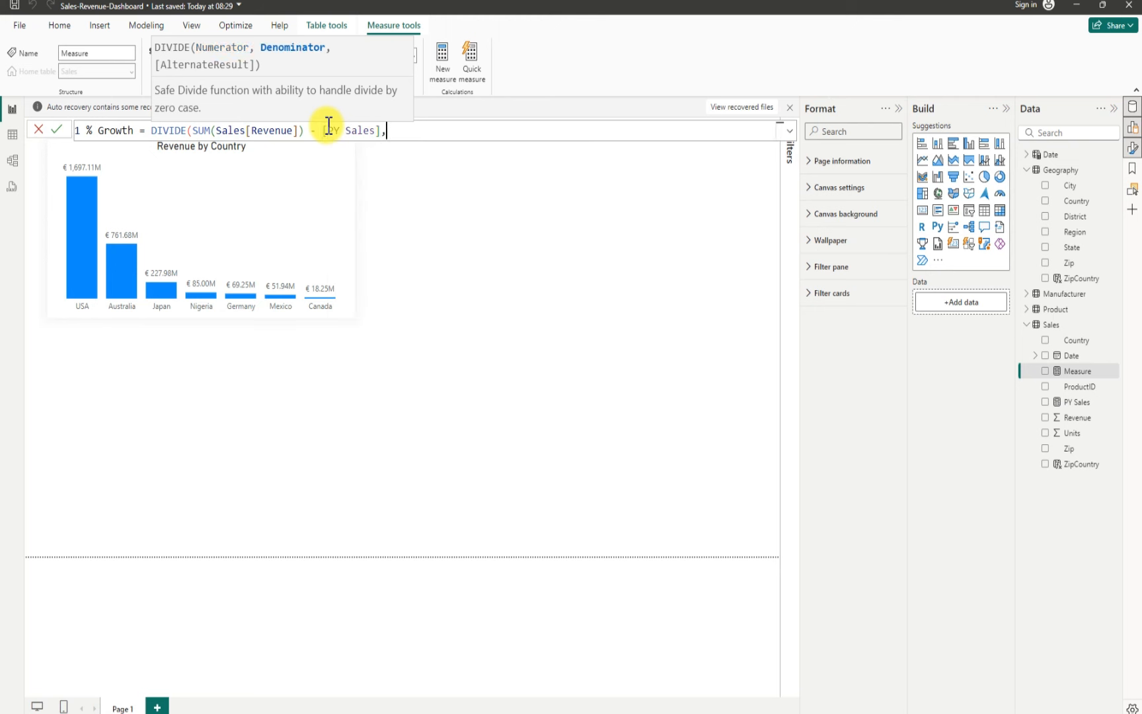
{"action": "type", "text": "py"}
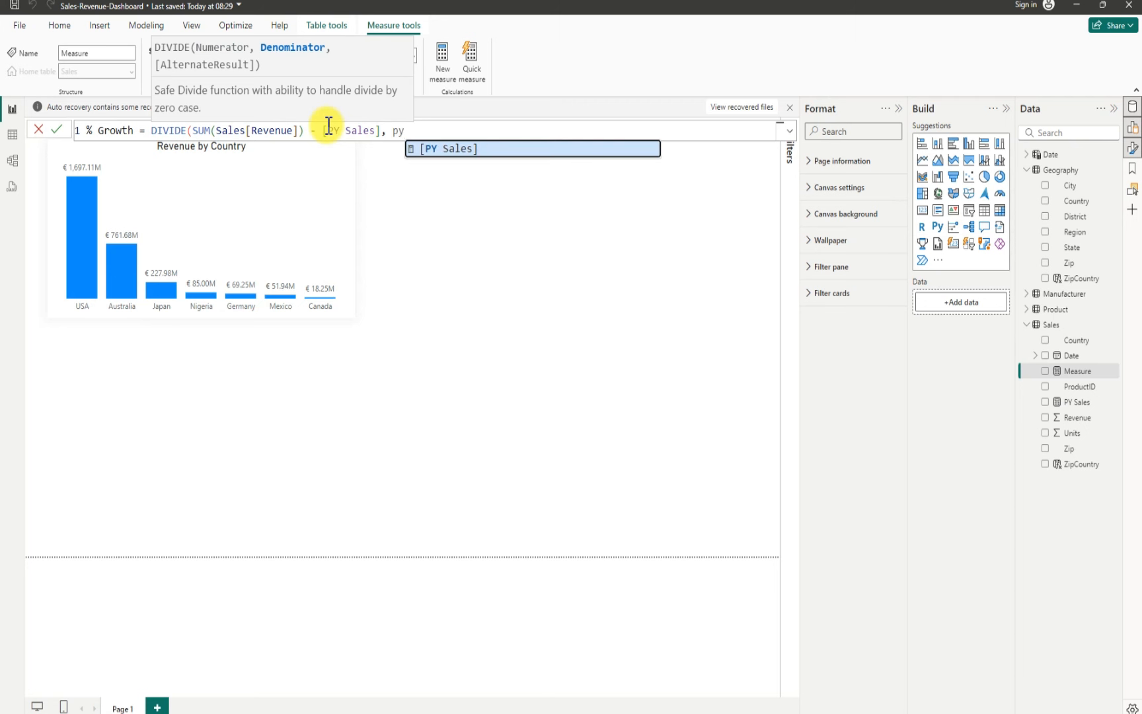
{"action": "key", "text": "Tab"}
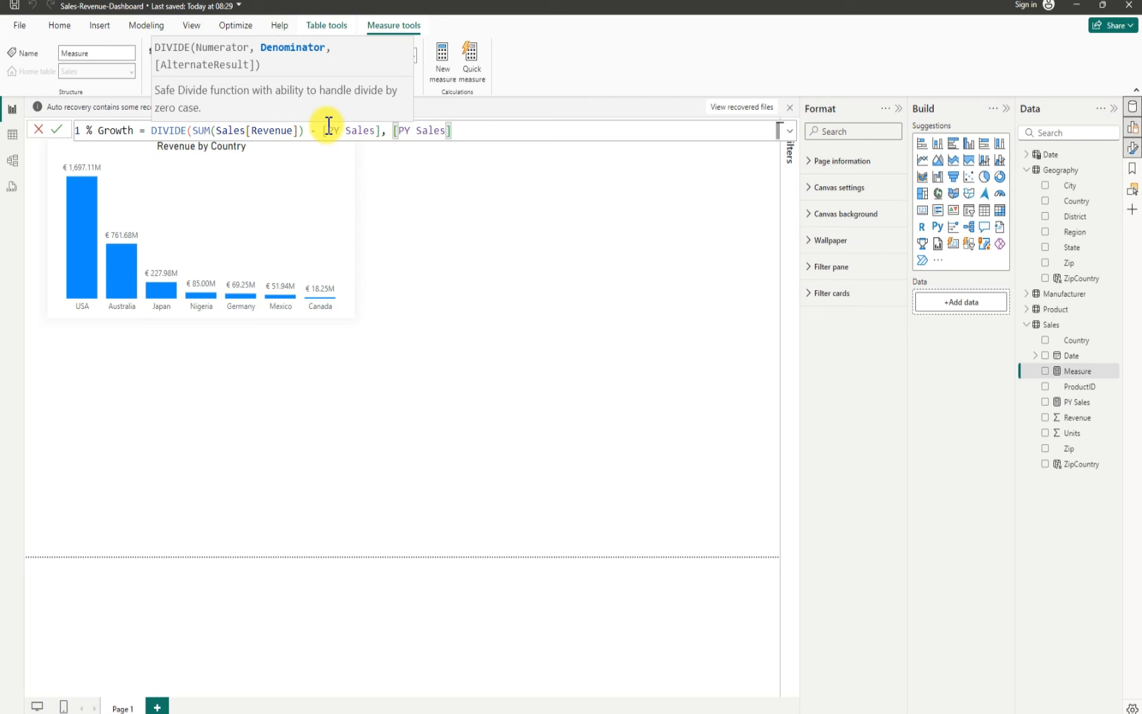
{"action": "type", "text": ")"}
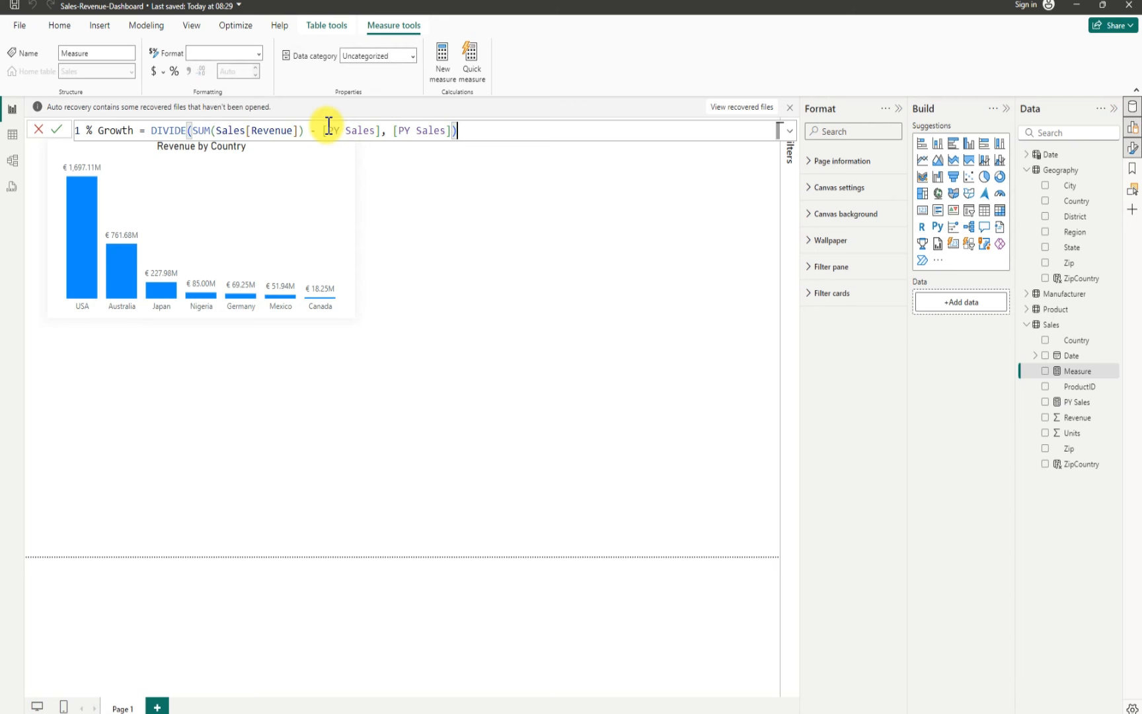
{"action": "key", "text": "Return"}
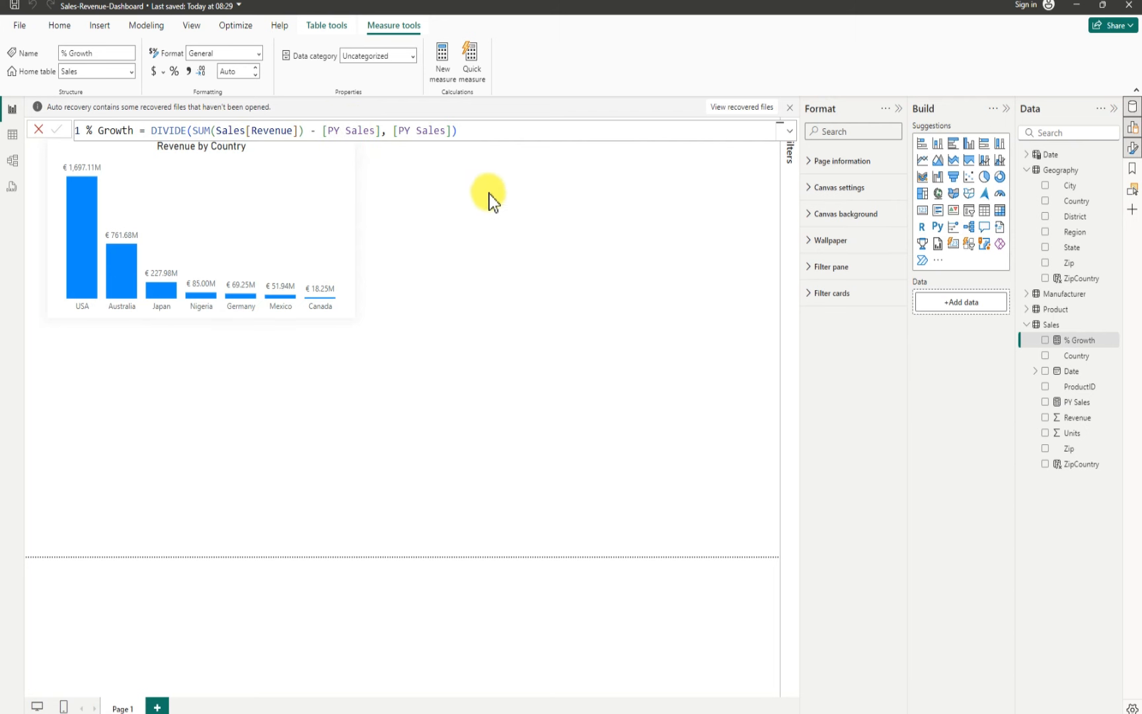
Step: Move the Revenue by Country chart lower on the report canvas, to about horizontal 39 and vertical 67
{"action": "left_click", "coordinate": [740, 170]}
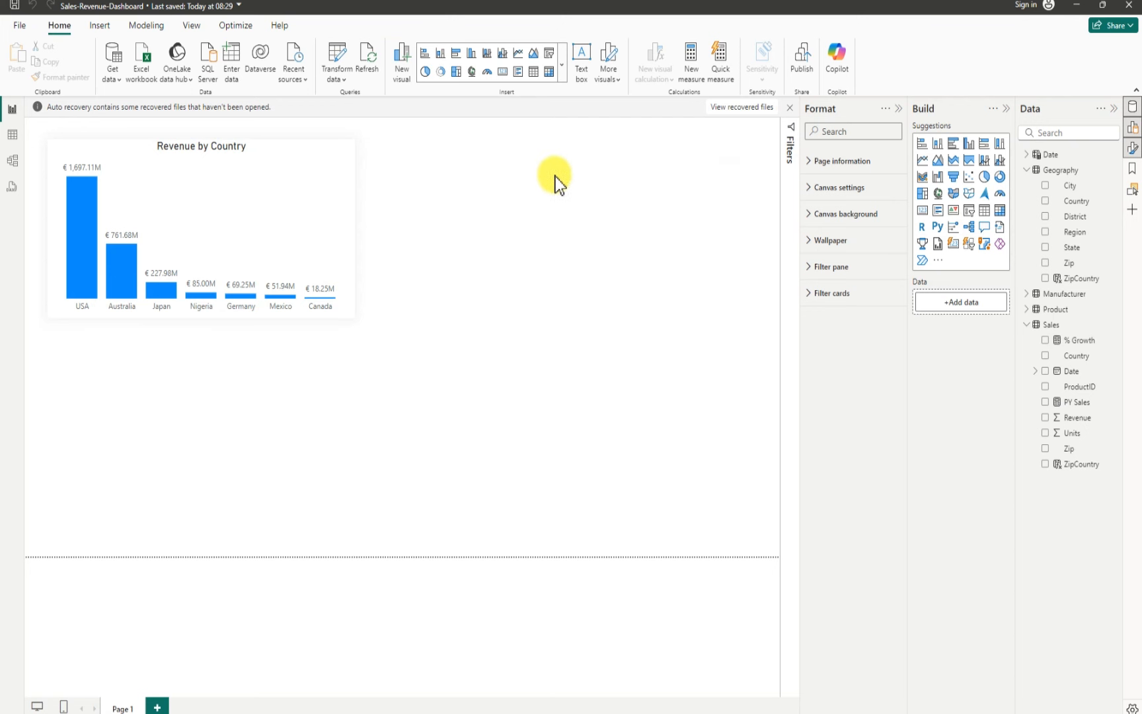
{"action": "left_click_drag", "start_coordinate": [94, 142], "coordinate": [86, 234]}
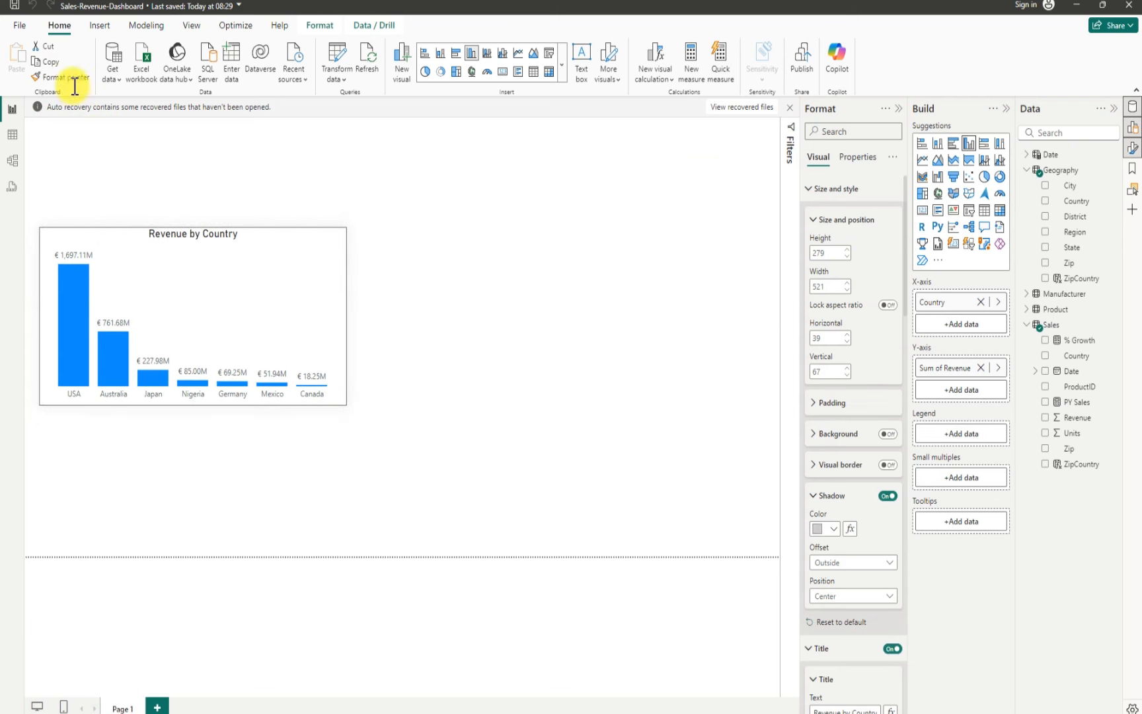
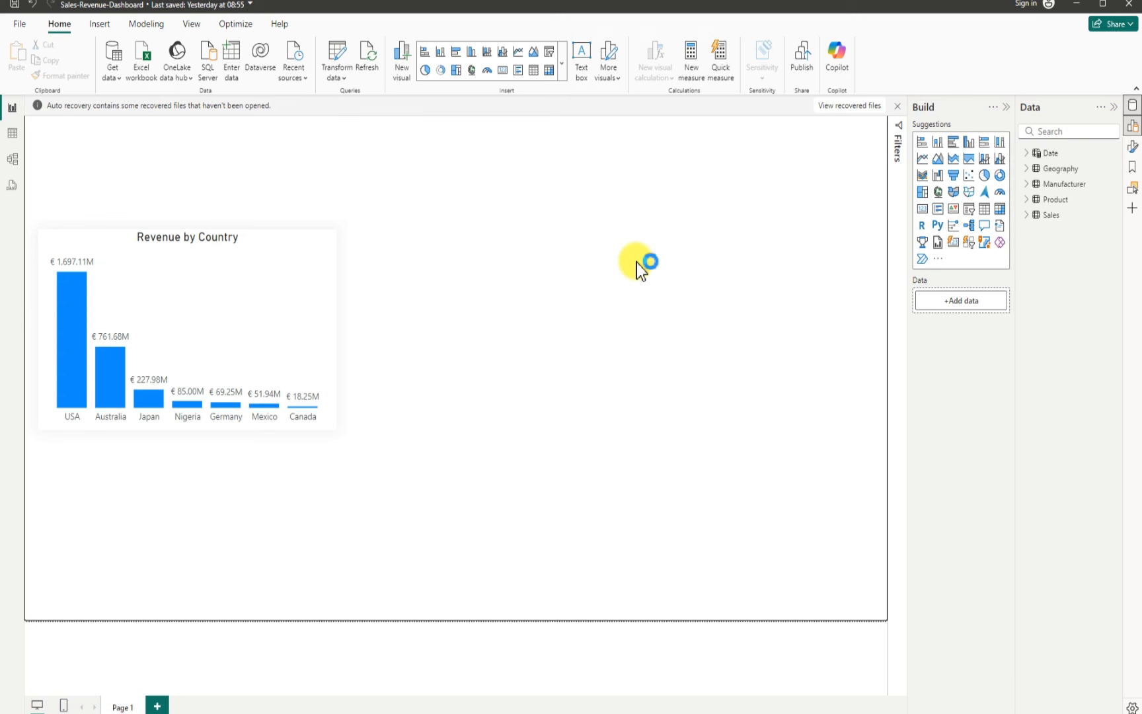
Step: Dismiss the auto-recovery notice, choosing to remove the recovered files
{"action": "left_click", "coordinate": [898, 106]}
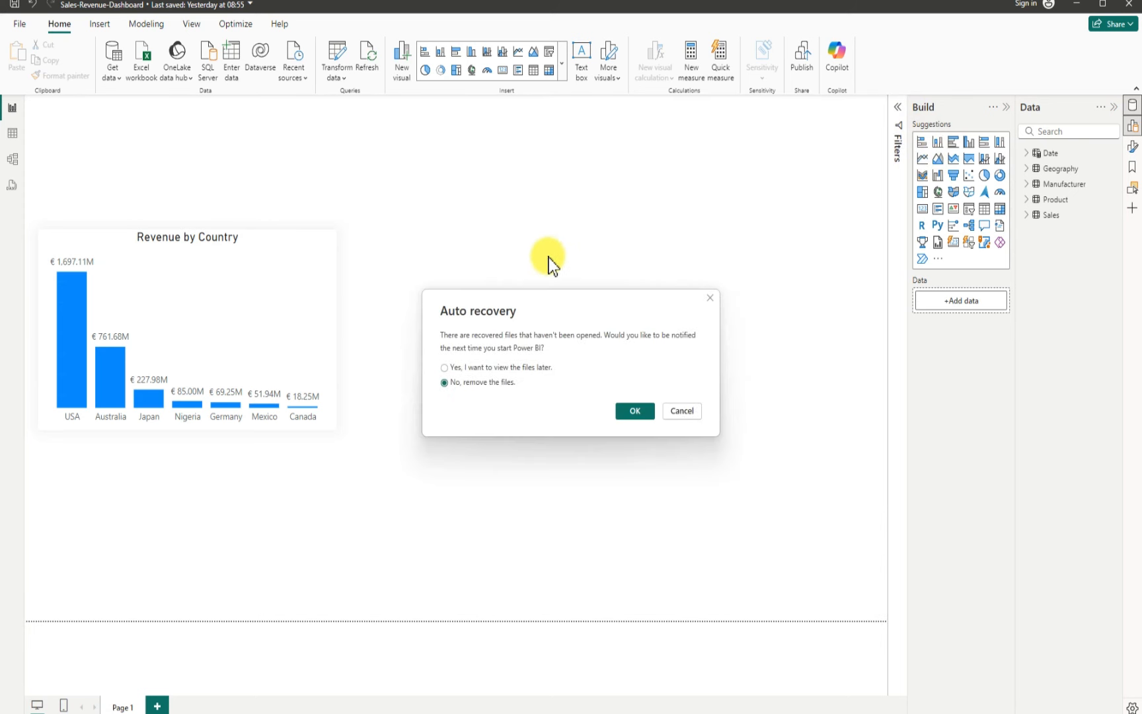
{"action": "left_click", "coordinate": [639, 408]}
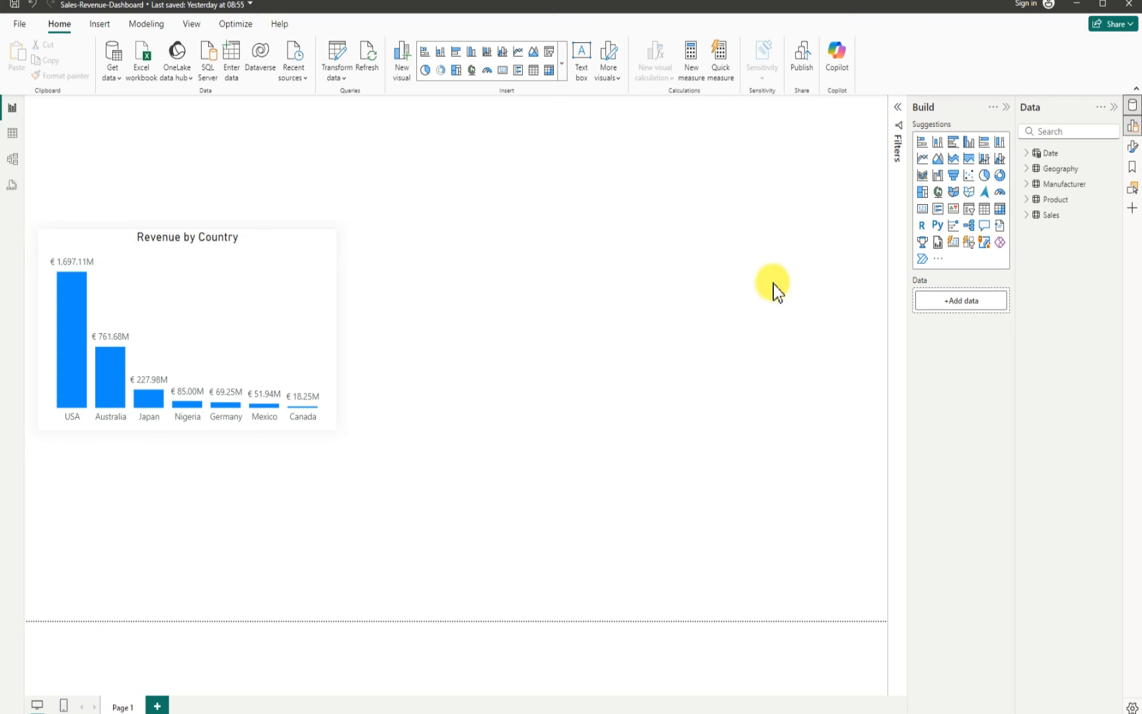
Step: Add a line chart visual and place it to the right of the Revenue by Country chart
{"action": "left_click", "coordinate": [922, 160]}
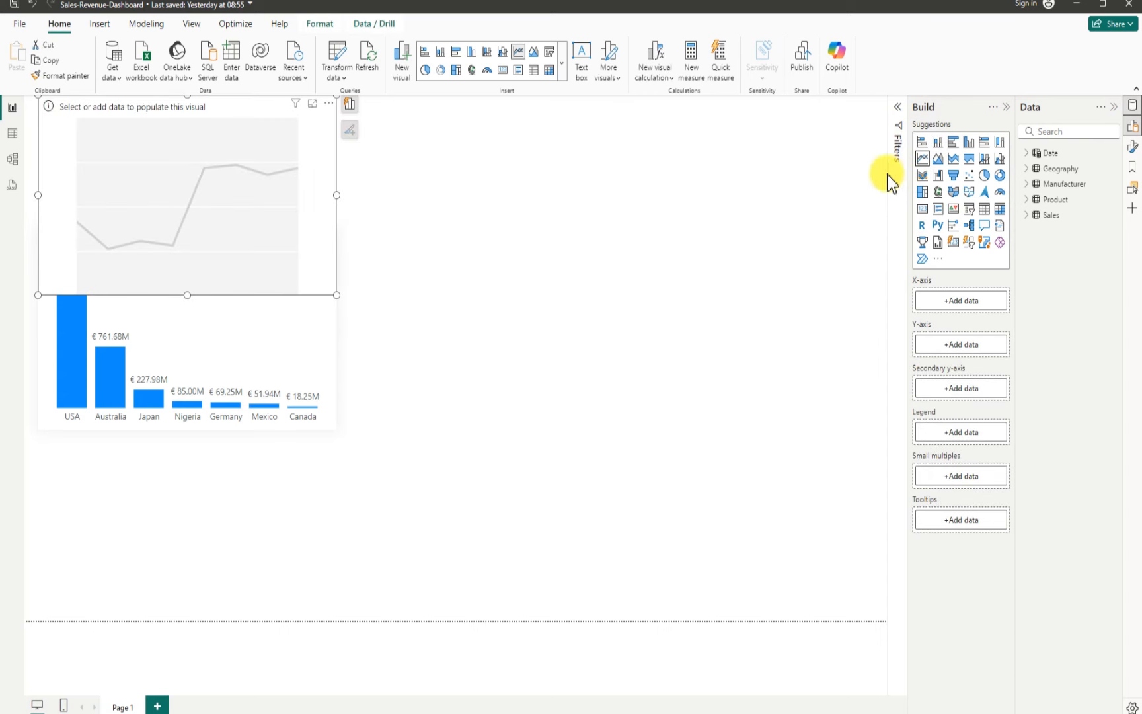
{"action": "left_click_drag", "start_coordinate": [327, 176], "coordinate": [693, 301]}
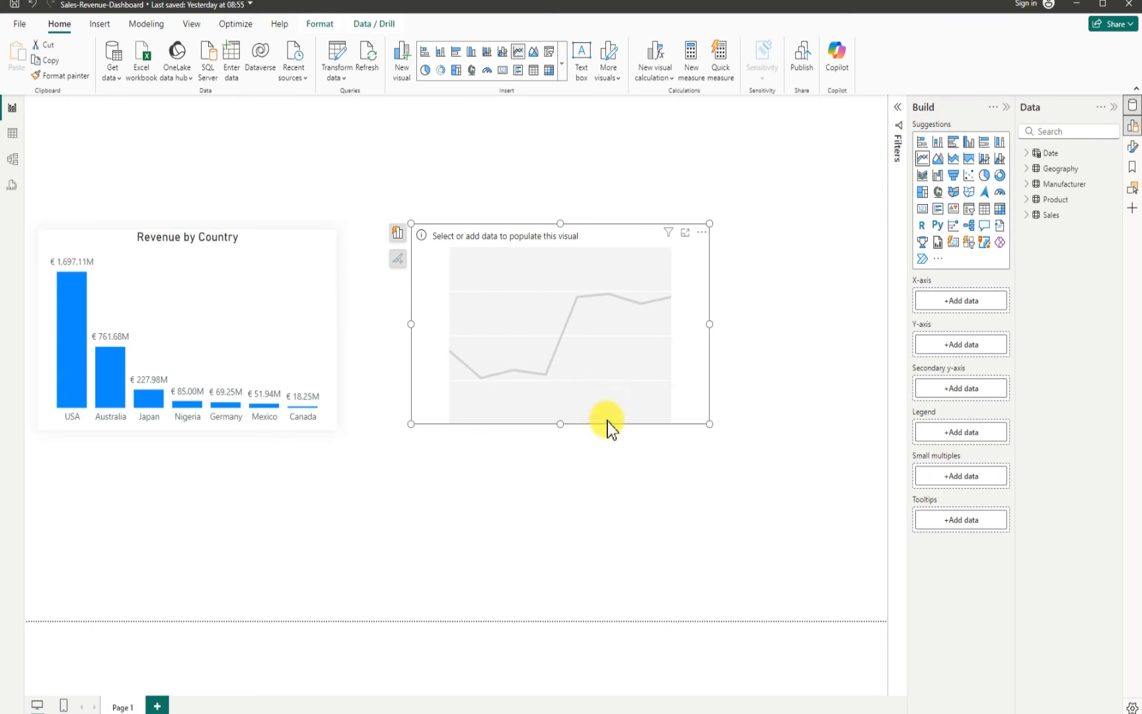
{"action": "left_click_drag", "start_coordinate": [560, 424], "coordinate": [560, 403]}
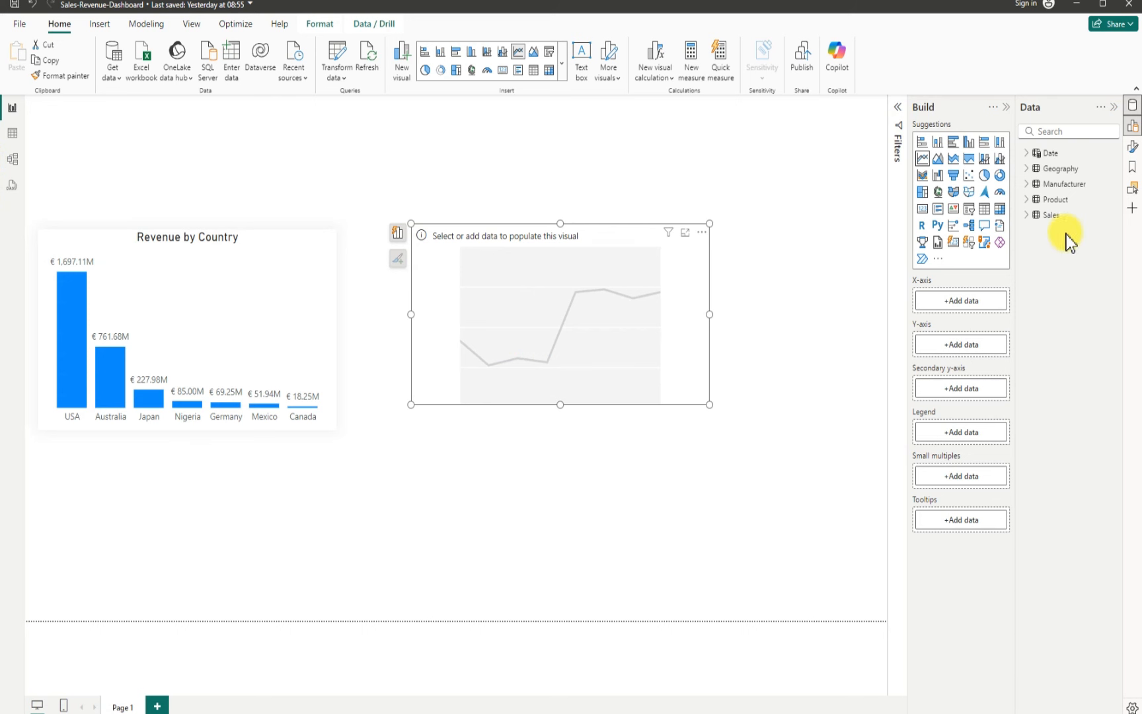
Step: Put the Date table's Date field on the line chart's x-axis and Sales Revenue on its y-axis, then widen the chart
{"action": "left_click", "coordinate": [1034, 153]}
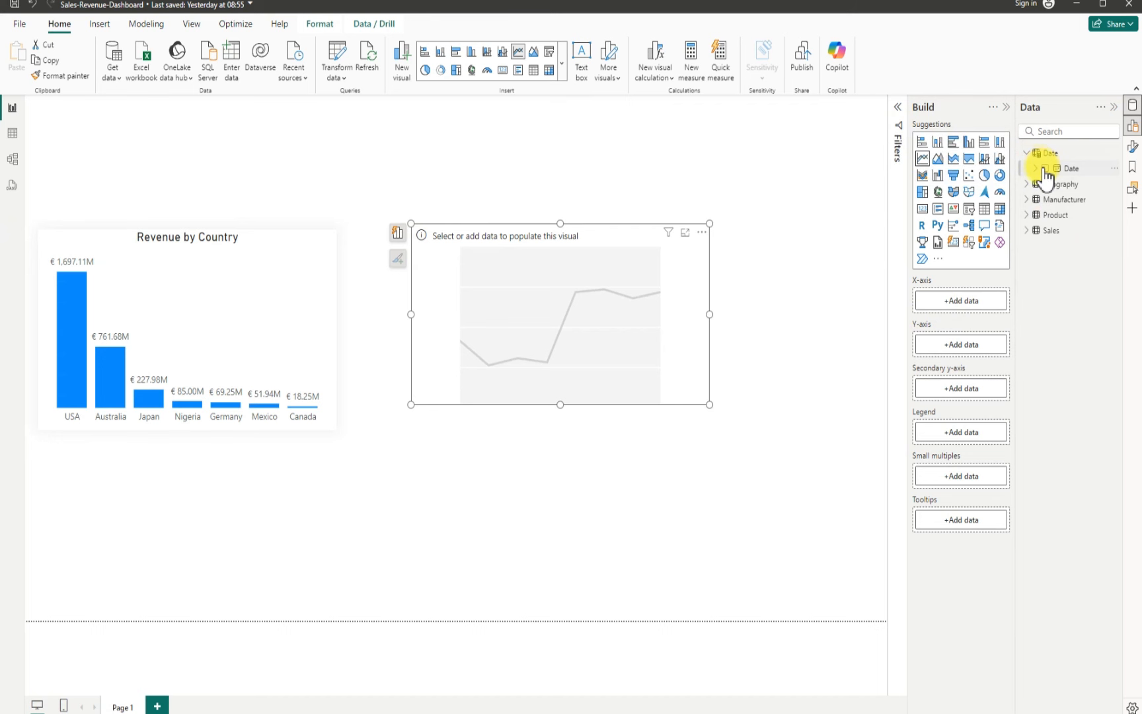
{"action": "left_click_drag", "start_coordinate": [1043, 170], "coordinate": [729, 309]}
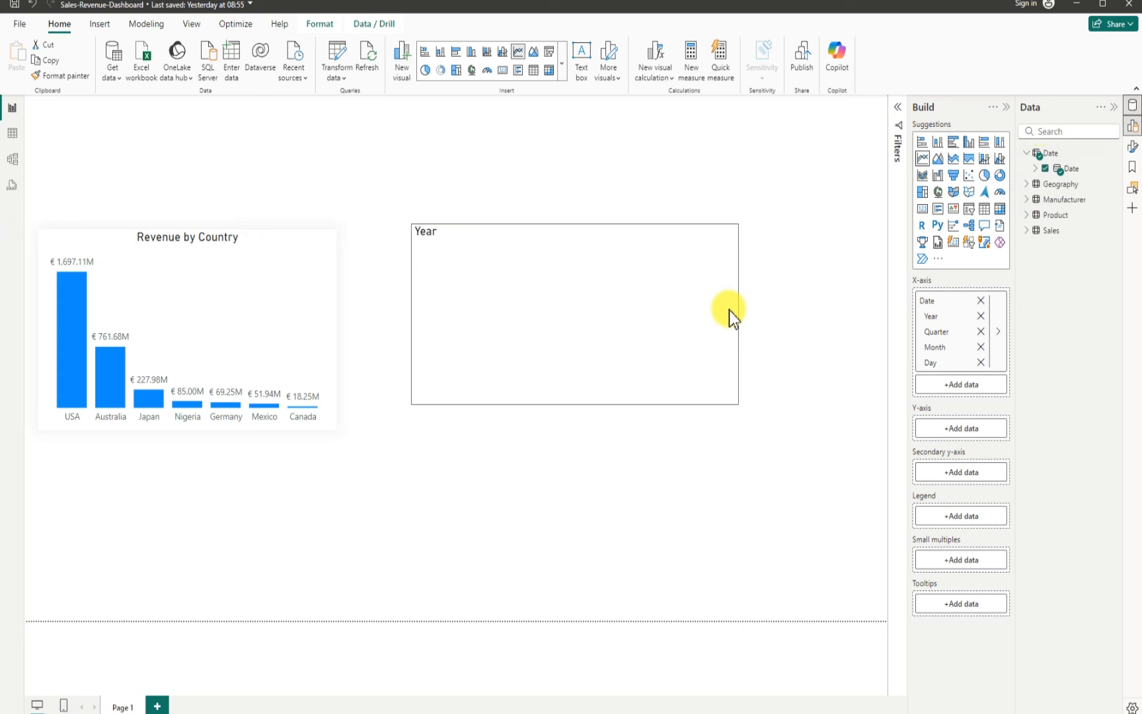
{"action": "left_click", "coordinate": [729, 309]}
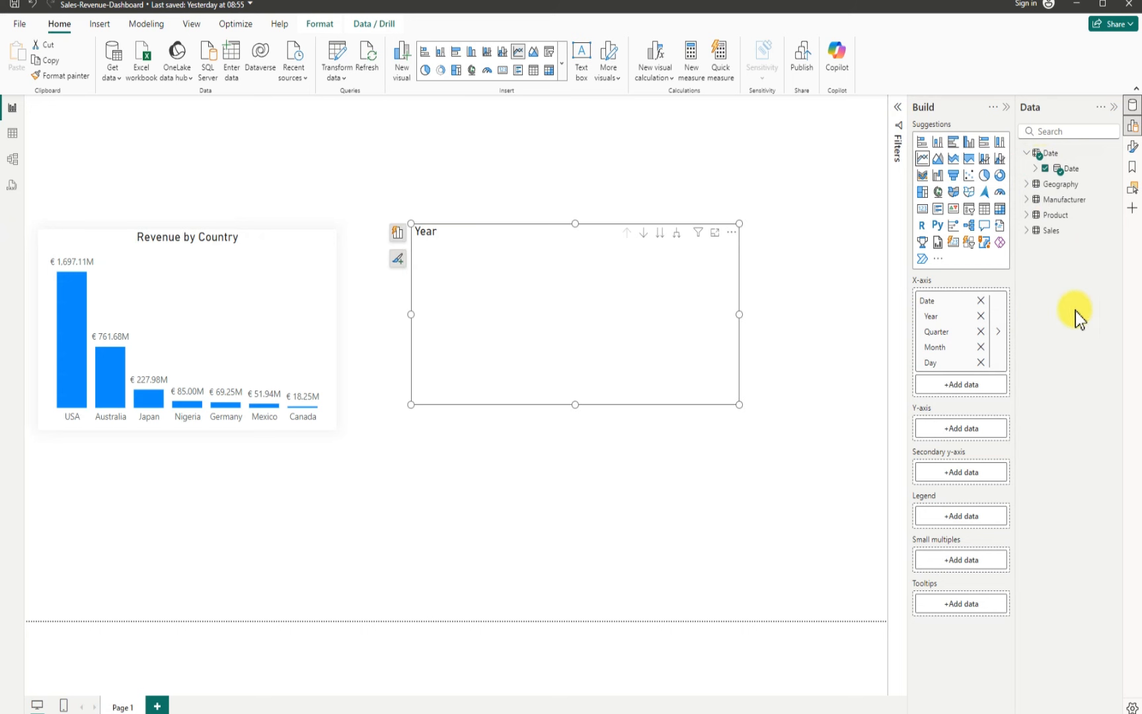
{"action": "left_click", "coordinate": [1037, 231]}
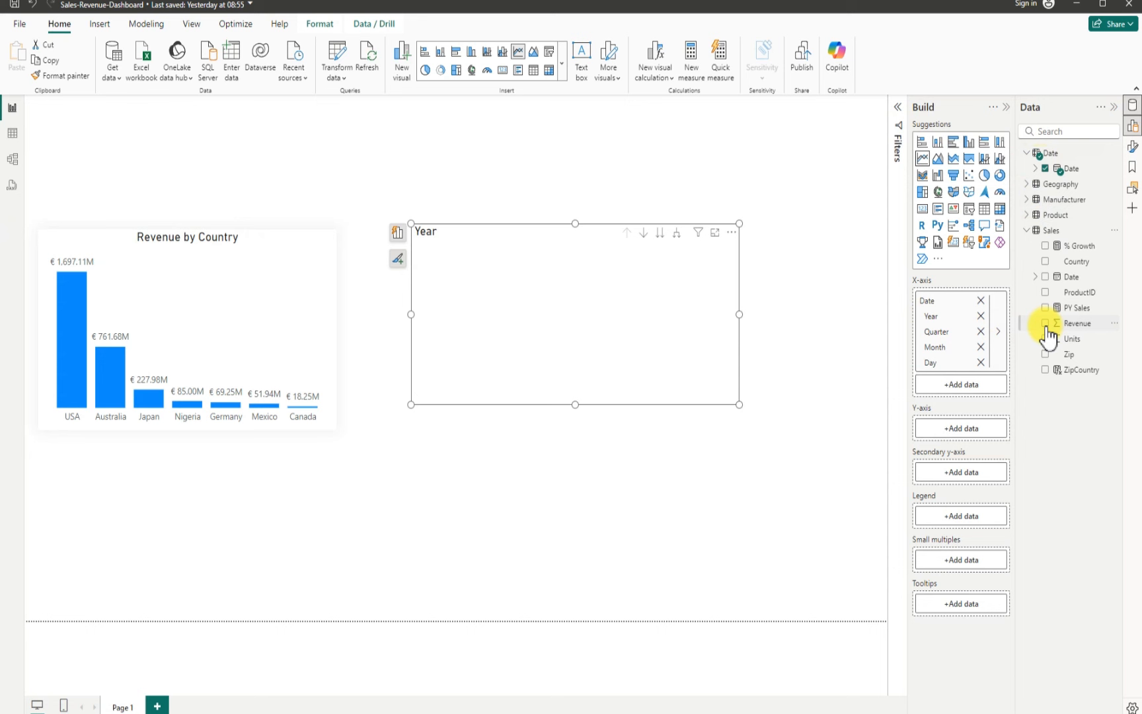
{"action": "left_click", "coordinate": [1045, 323]}
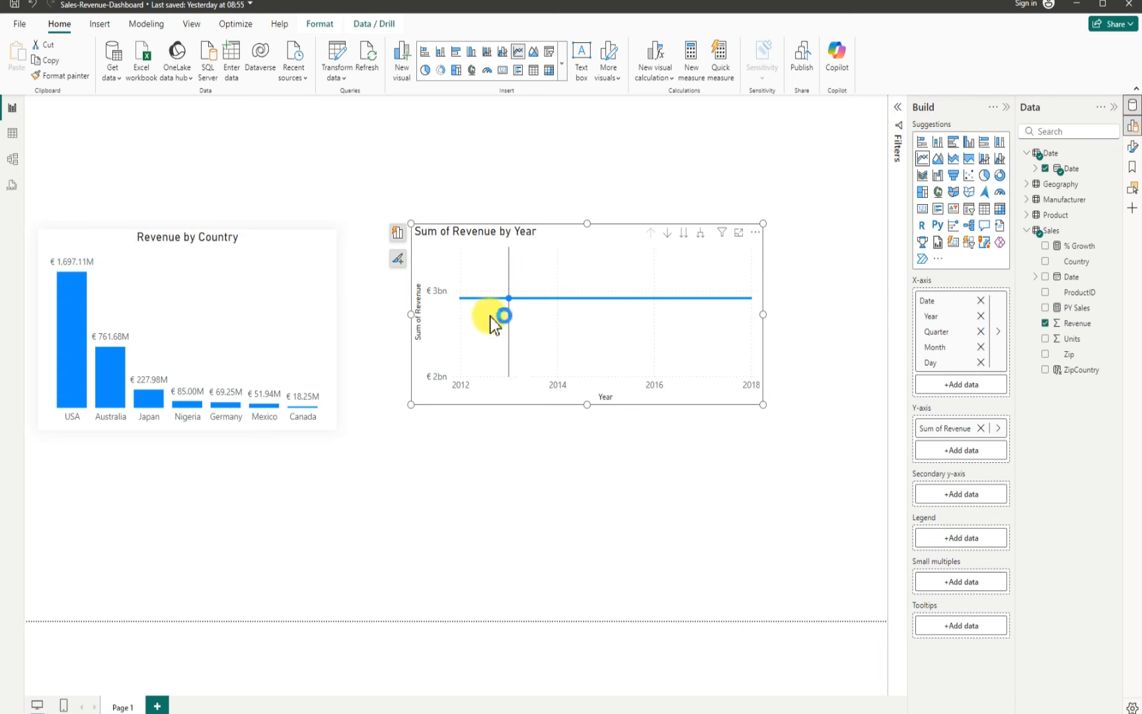
{"action": "left_click_drag", "start_coordinate": [761, 314], "coordinate": [790, 311]}
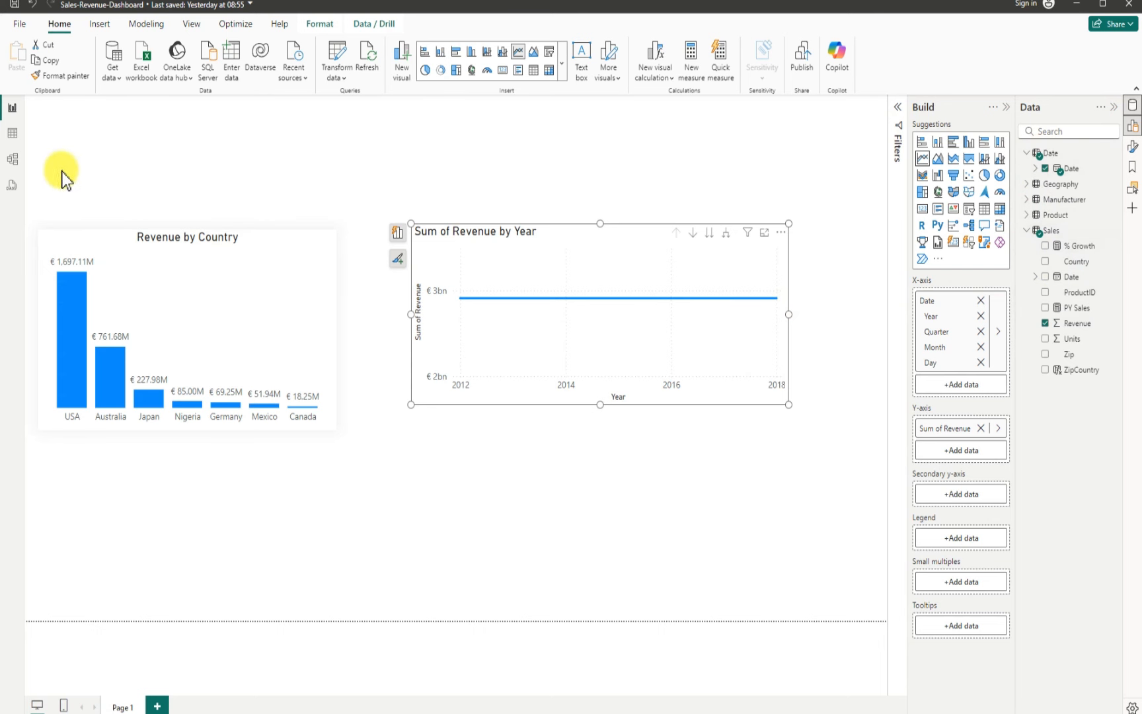
Step: In the model view, relate the Date table's Date field to the Sales table's Date field
{"action": "left_click", "coordinate": [13, 160]}
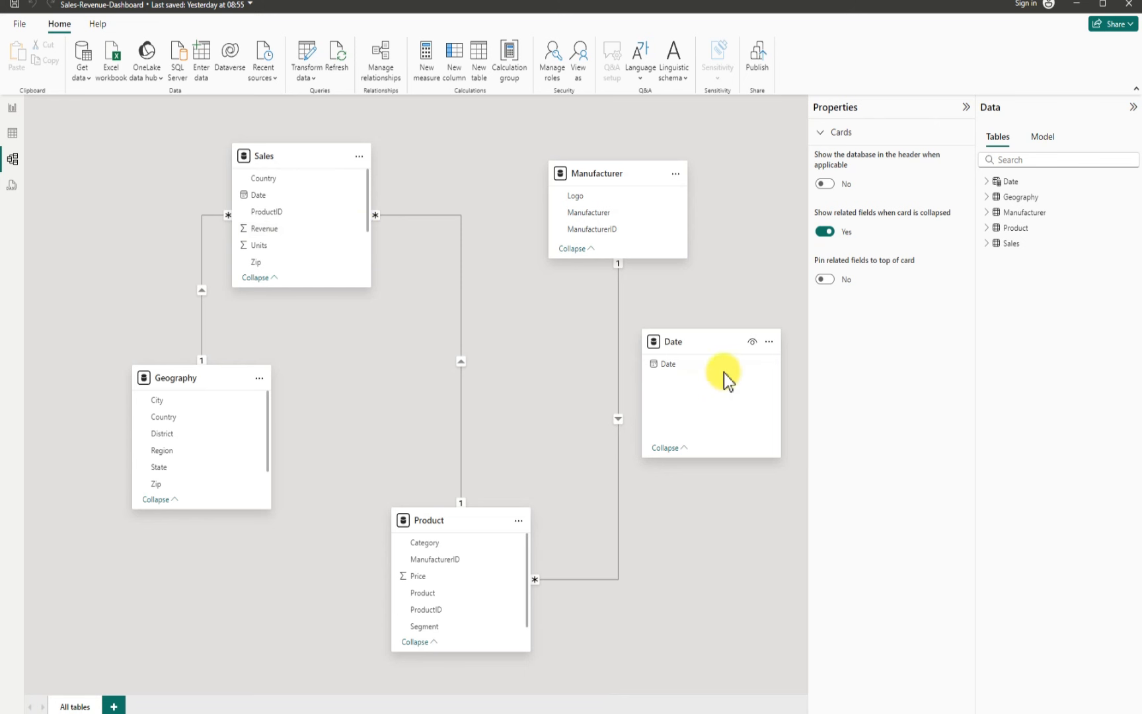
{"action": "left_click", "coordinate": [745, 364]}
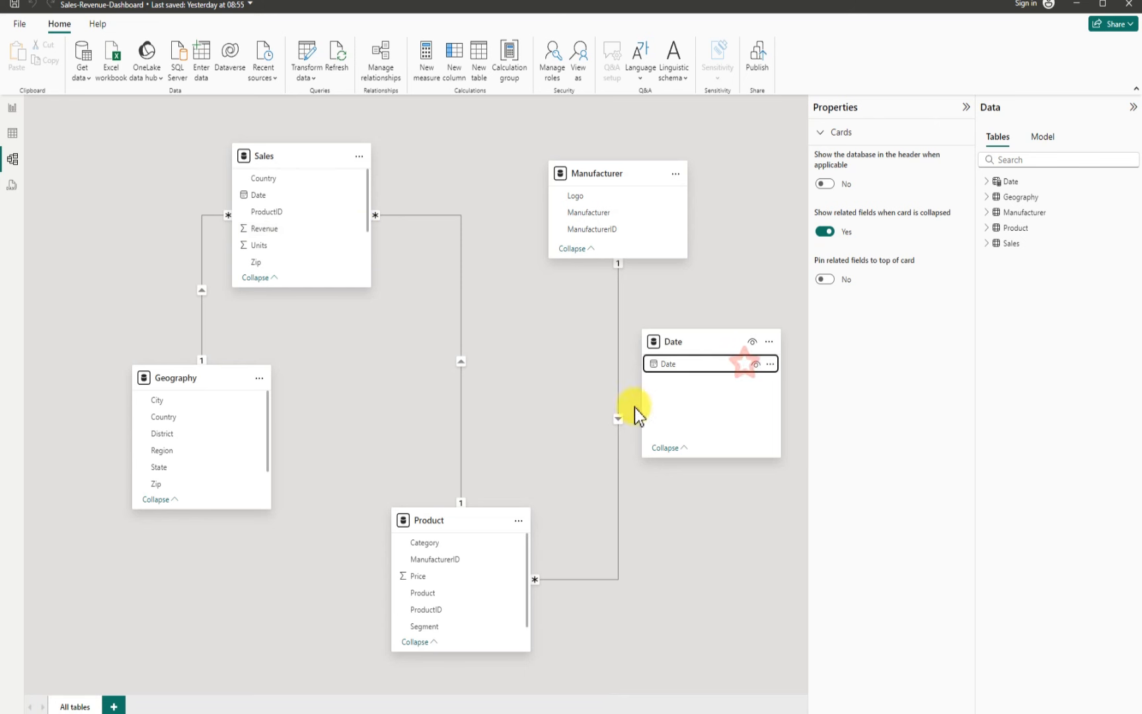
{"action": "left_click_drag", "start_coordinate": [706, 331], "coordinate": [362, 341]}
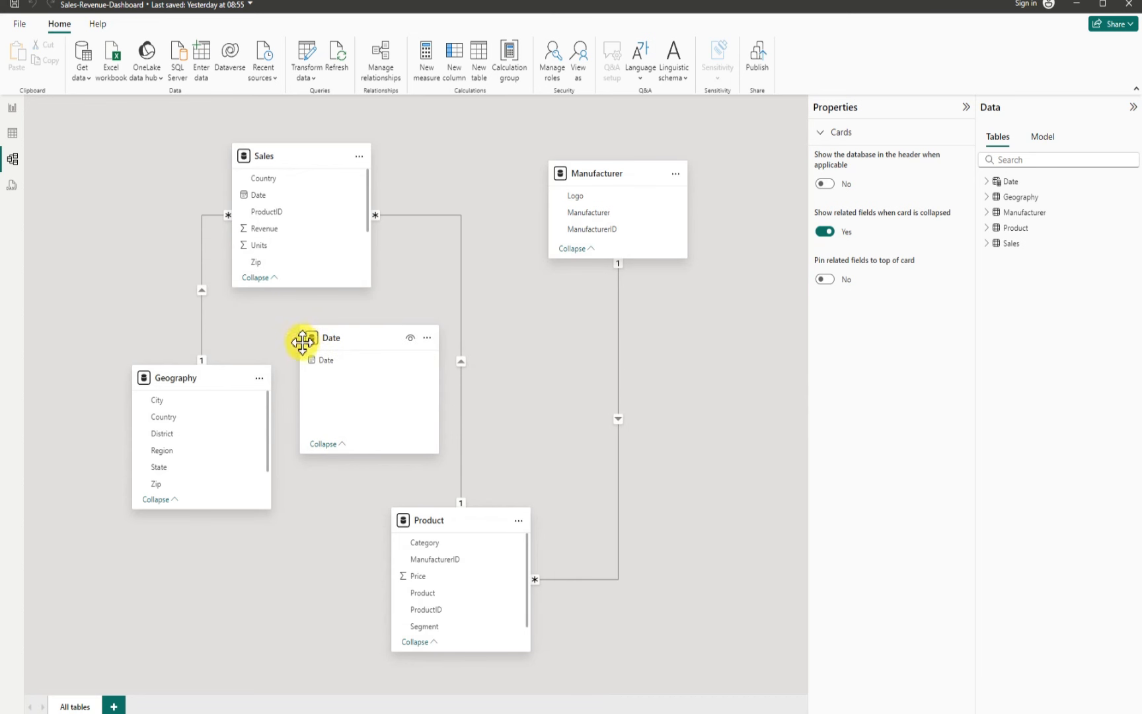
{"action": "left_click", "coordinate": [312, 360]}
{"action": "left_click_drag", "start_coordinate": [316, 363], "coordinate": [250, 200]}
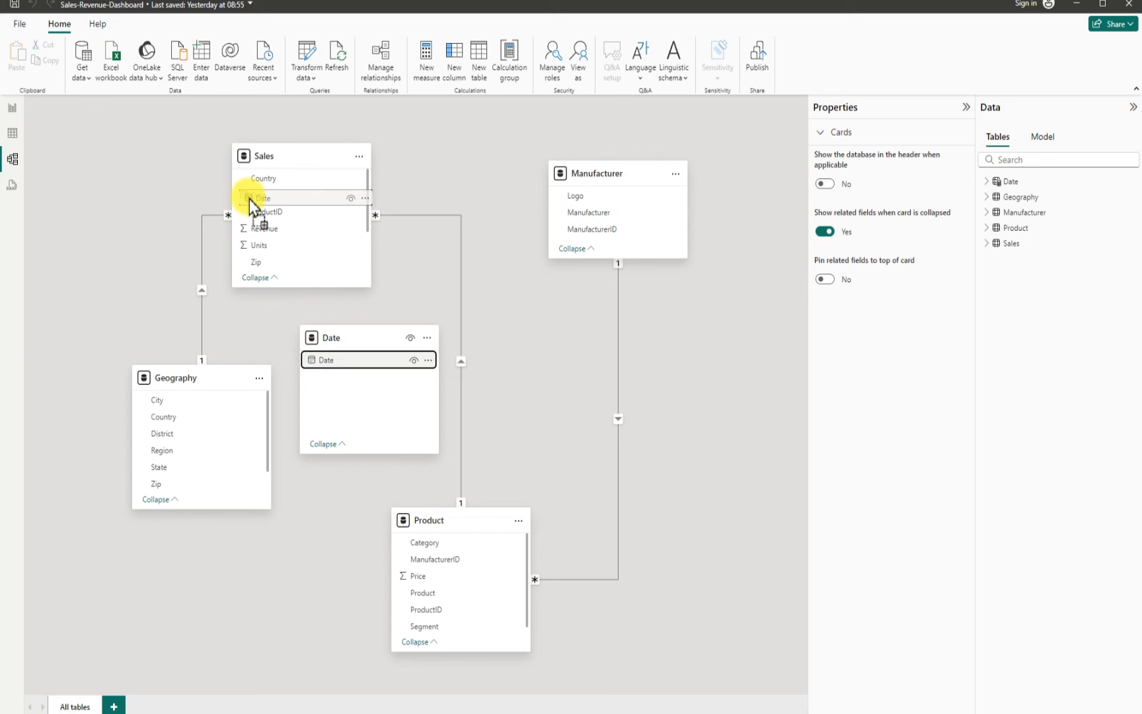
{"action": "left_click_drag", "start_coordinate": [249, 199], "coordinate": [249, 199]}
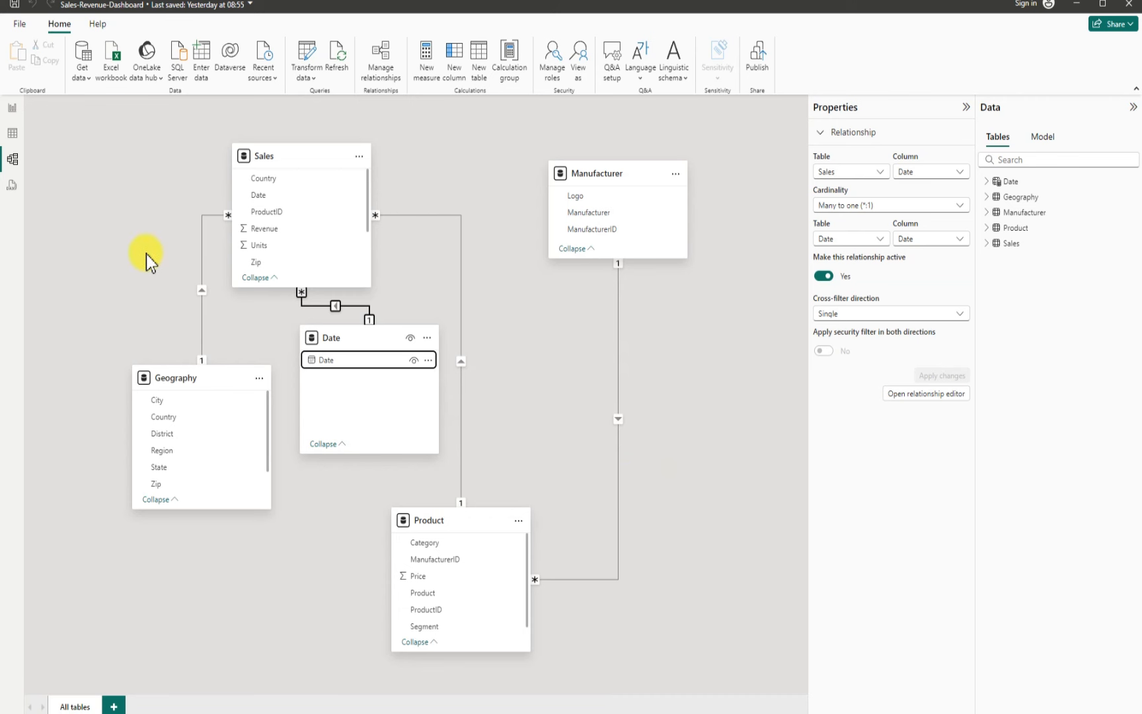
Step: Back in the report, widen the line chart slightly and remove Day, Month and Quarter from its x-axis
{"action": "left_click", "coordinate": [13, 109]}
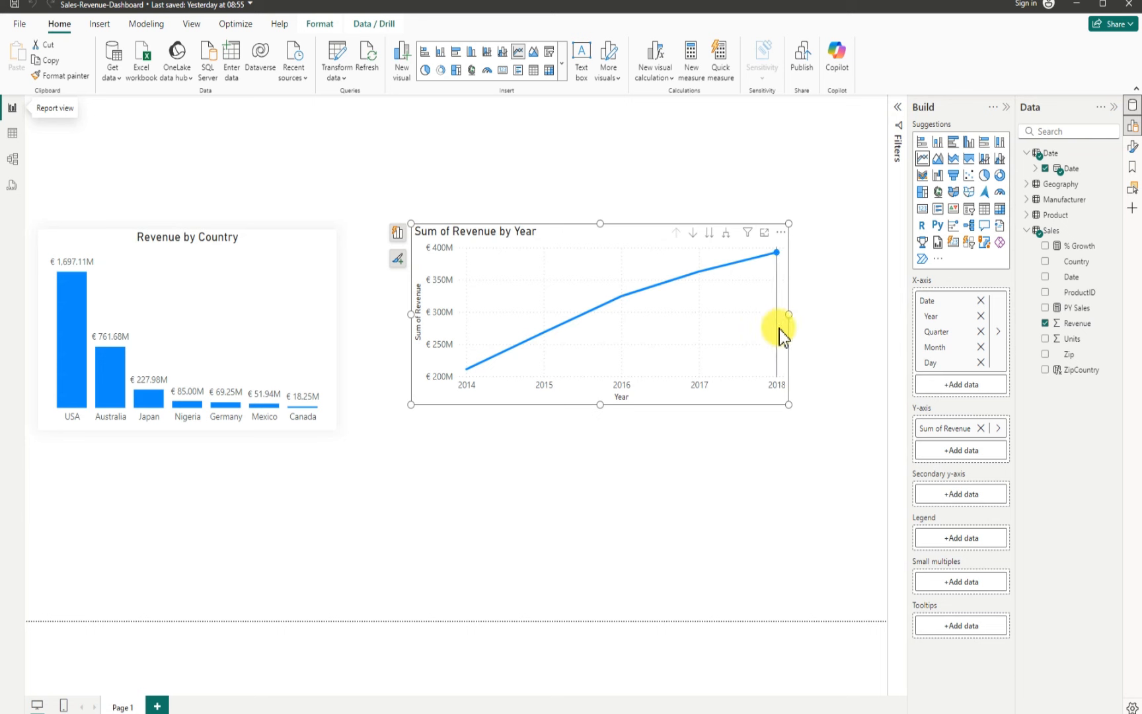
{"action": "left_click_drag", "start_coordinate": [790, 318], "coordinate": [800, 316]}
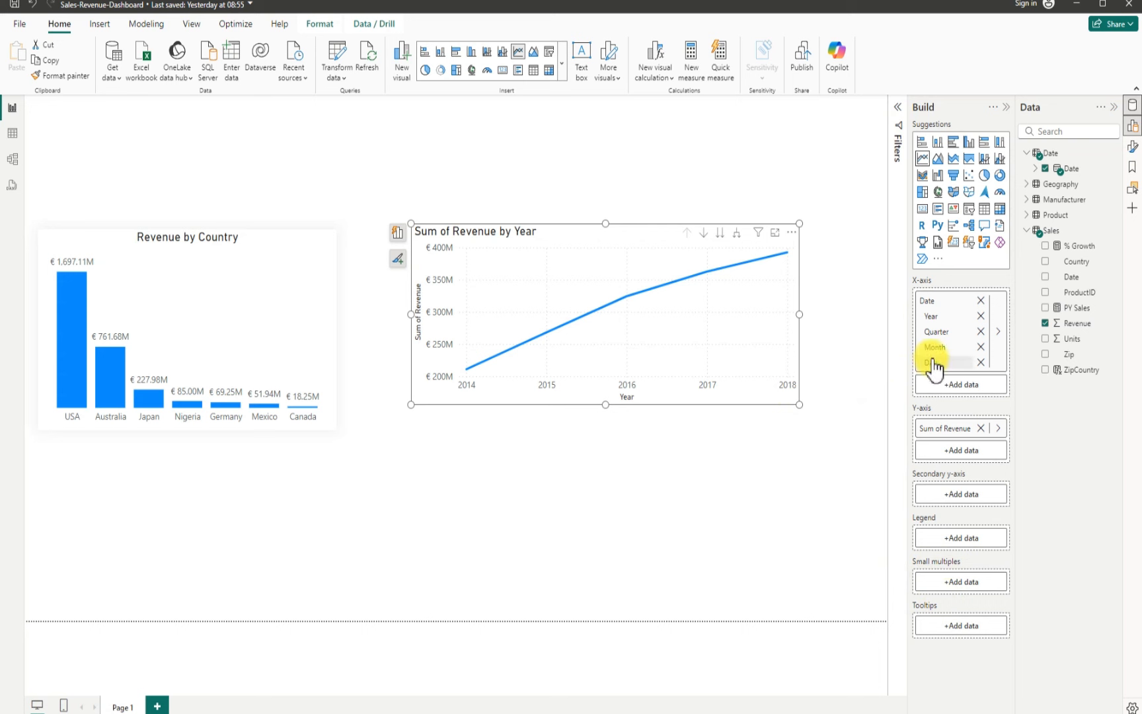
{"action": "left_click", "coordinate": [980, 362]}
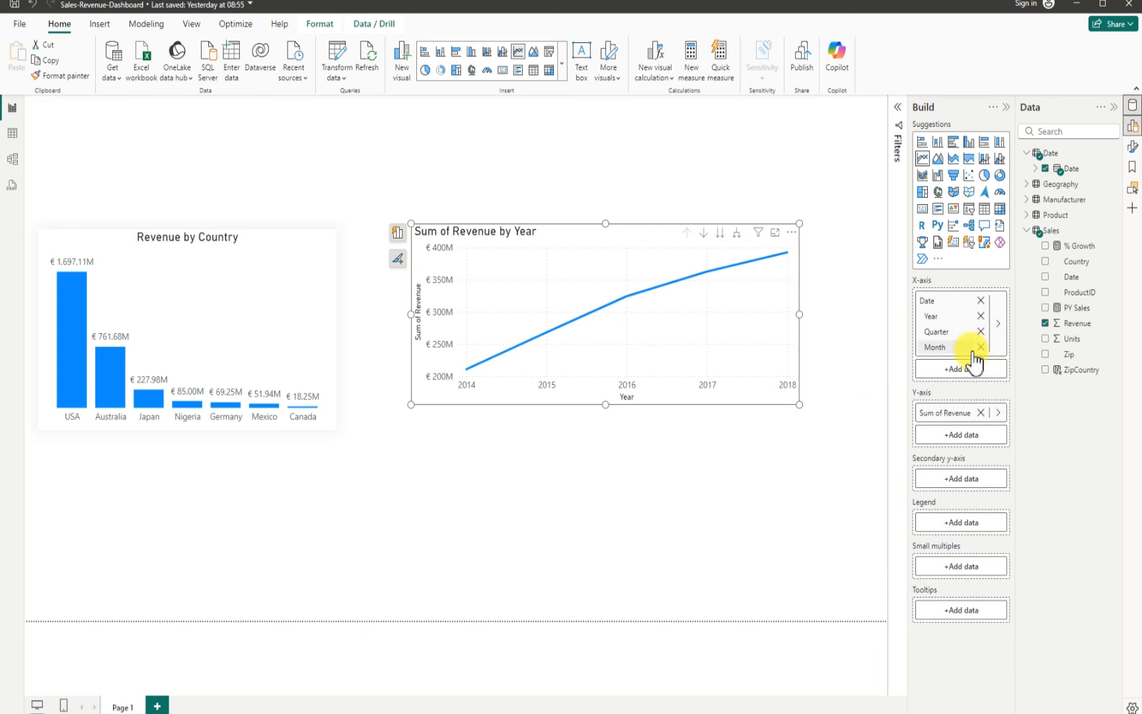
{"action": "left_click", "coordinate": [980, 347]}
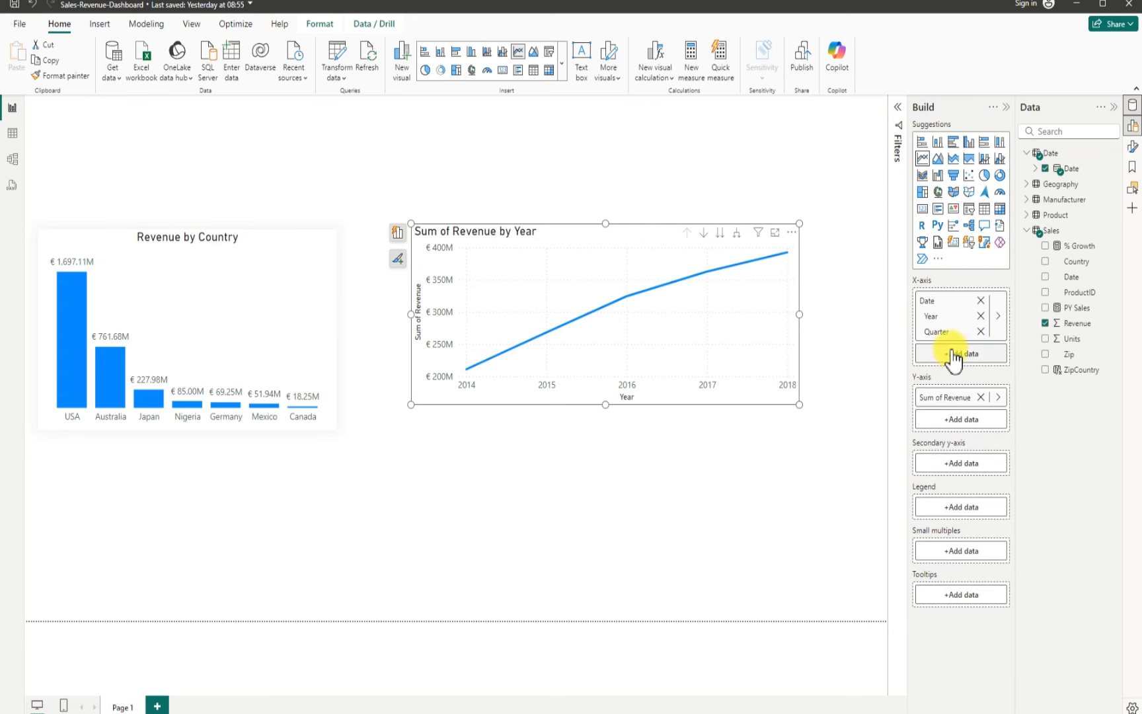
{"action": "left_click", "coordinate": [980, 331]}
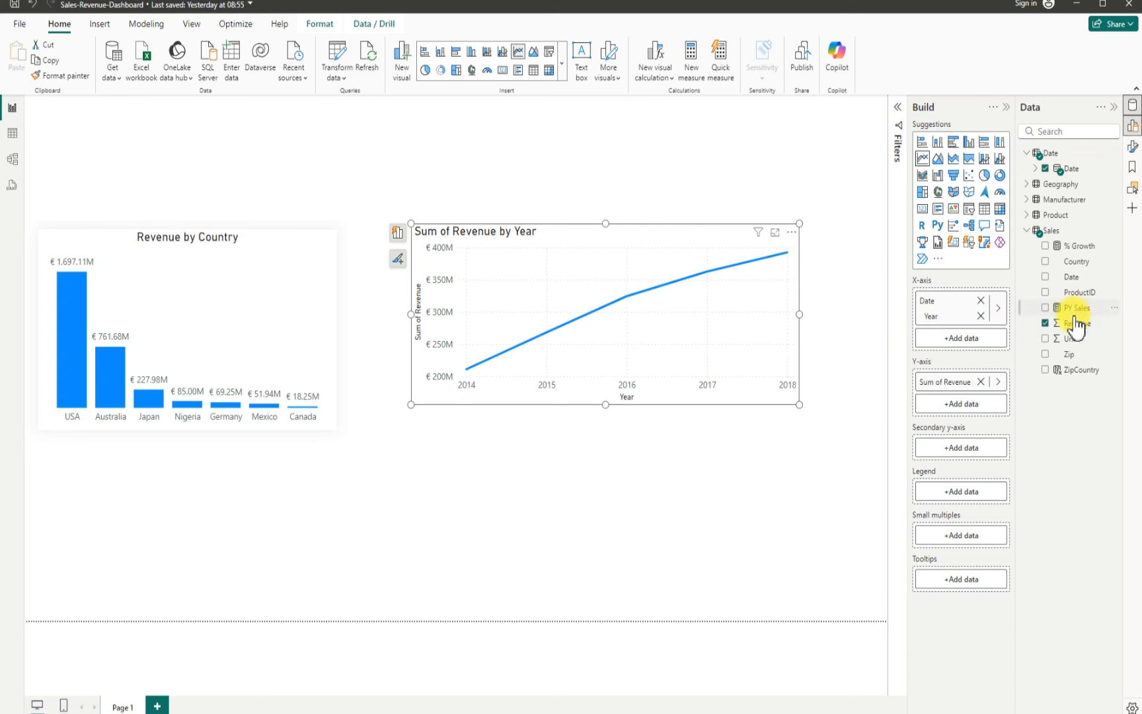
Step: Add the % Growth measure to the line chart's tooltips
{"action": "left_click_drag", "start_coordinate": [1078, 253], "coordinate": [900, 586]}
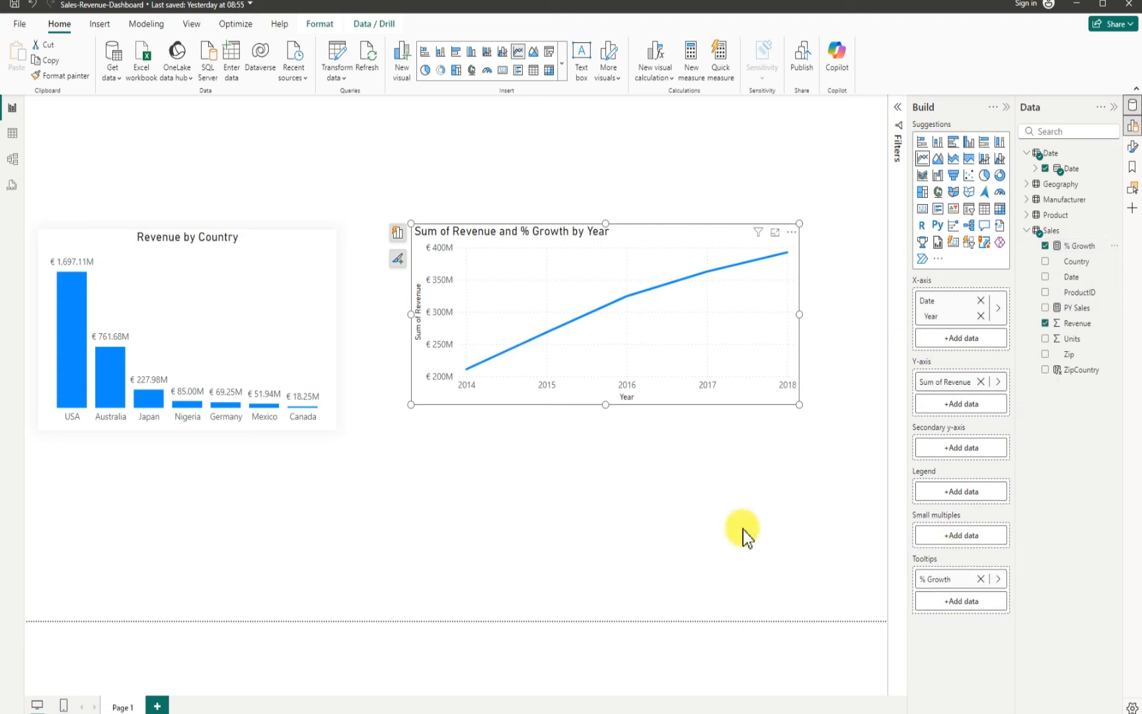
{"action": "mouse_move", "coordinate": [625, 295]}
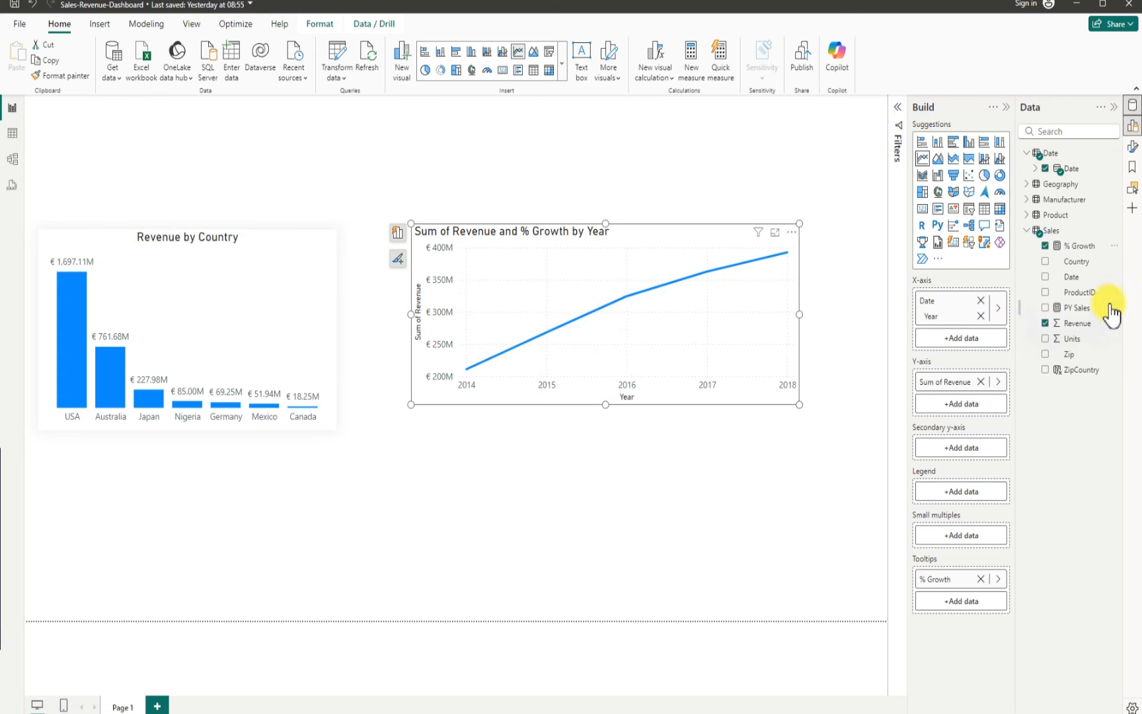
{"action": "left_click", "coordinate": [1081, 246]}
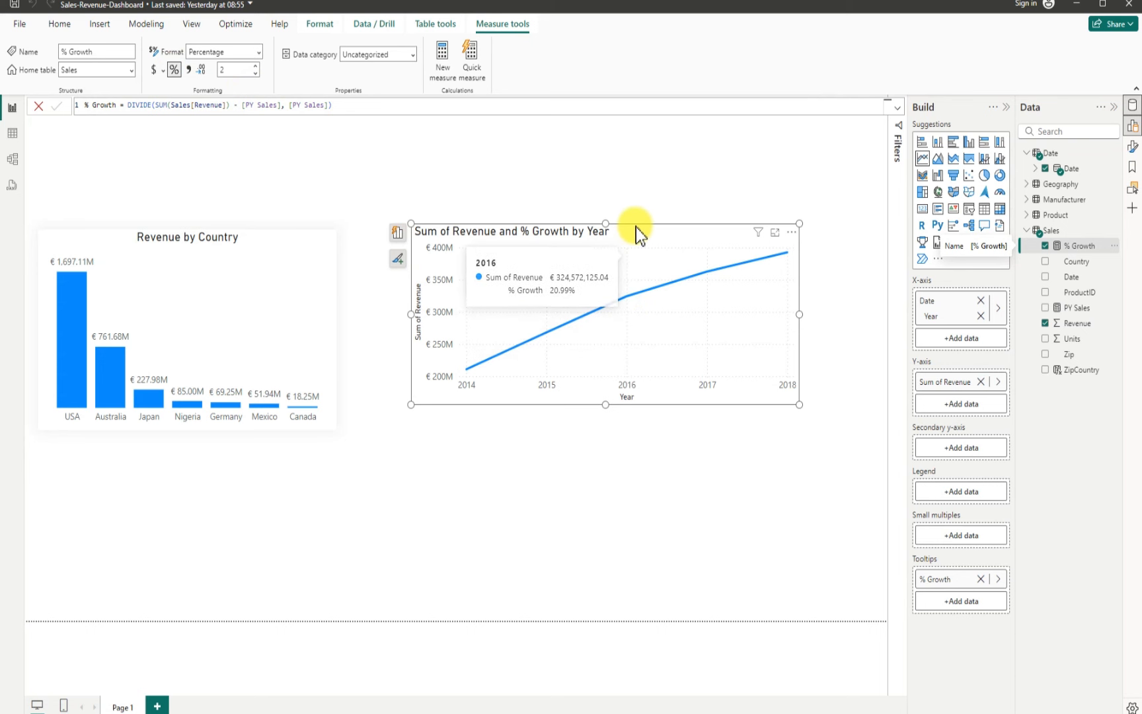
Step: Move the line chart closer to the country chart and shrink it slightly
{"action": "left_click_drag", "start_coordinate": [636, 230], "coordinate": [597, 240]}
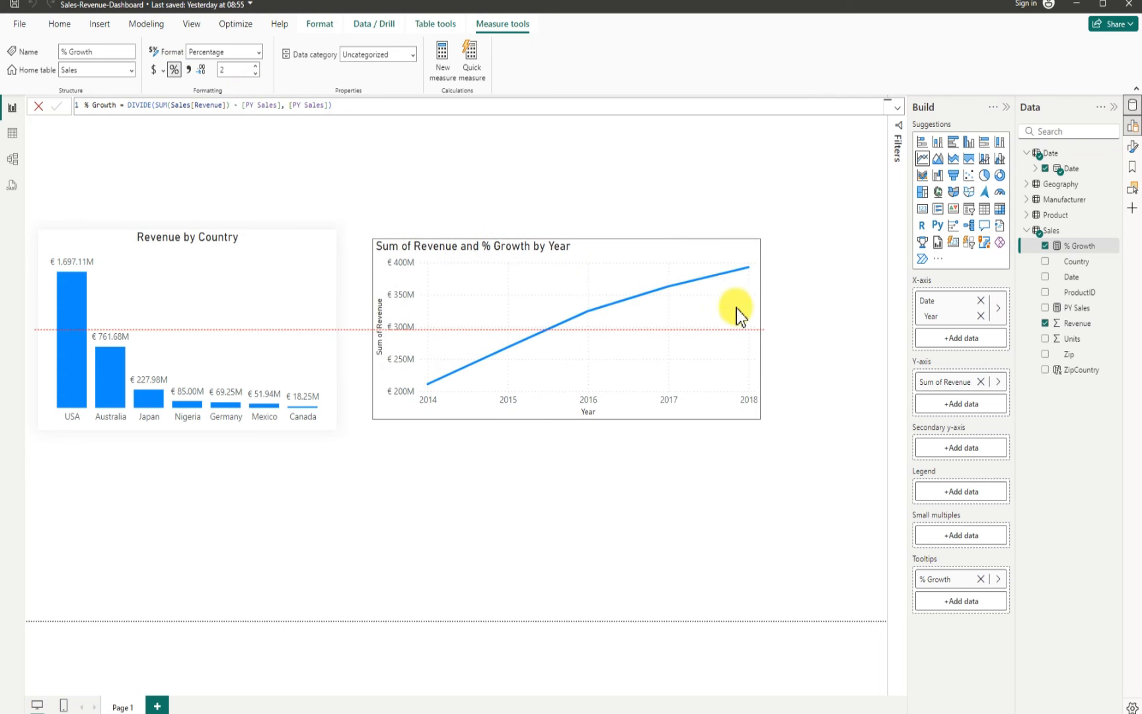
{"action": "left_click_drag", "start_coordinate": [759, 416], "coordinate": [708, 396]}
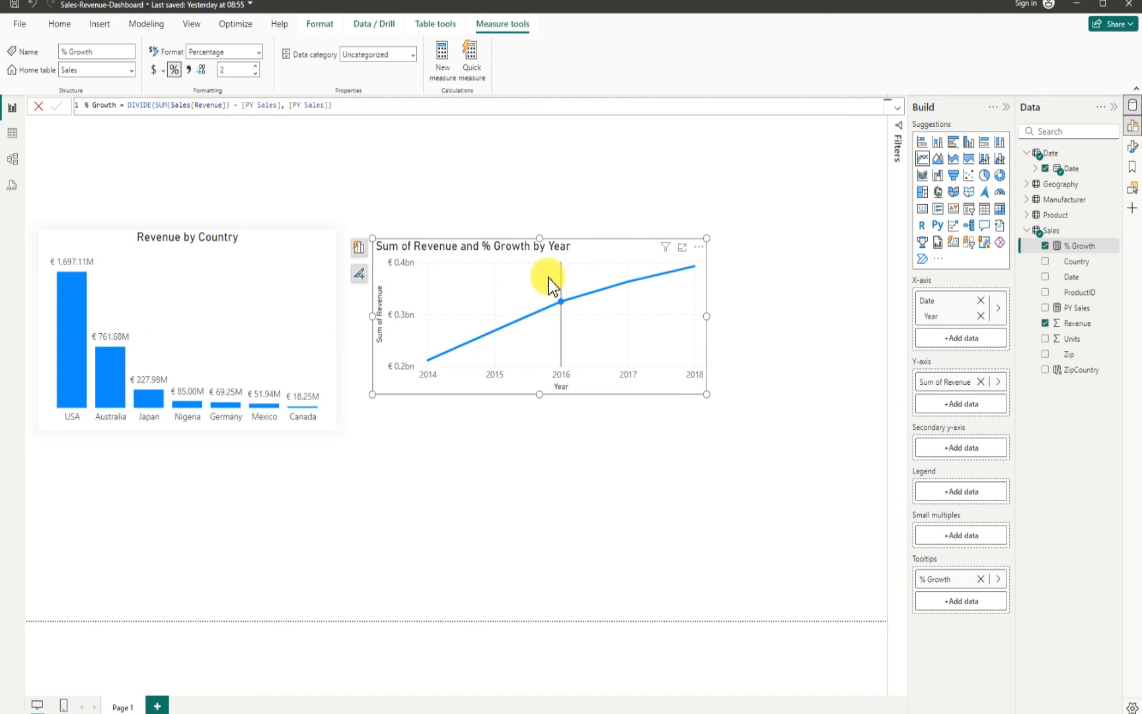
Step: Open the line chart's format settings and turn off its background
{"action": "left_click", "coordinate": [698, 246]}
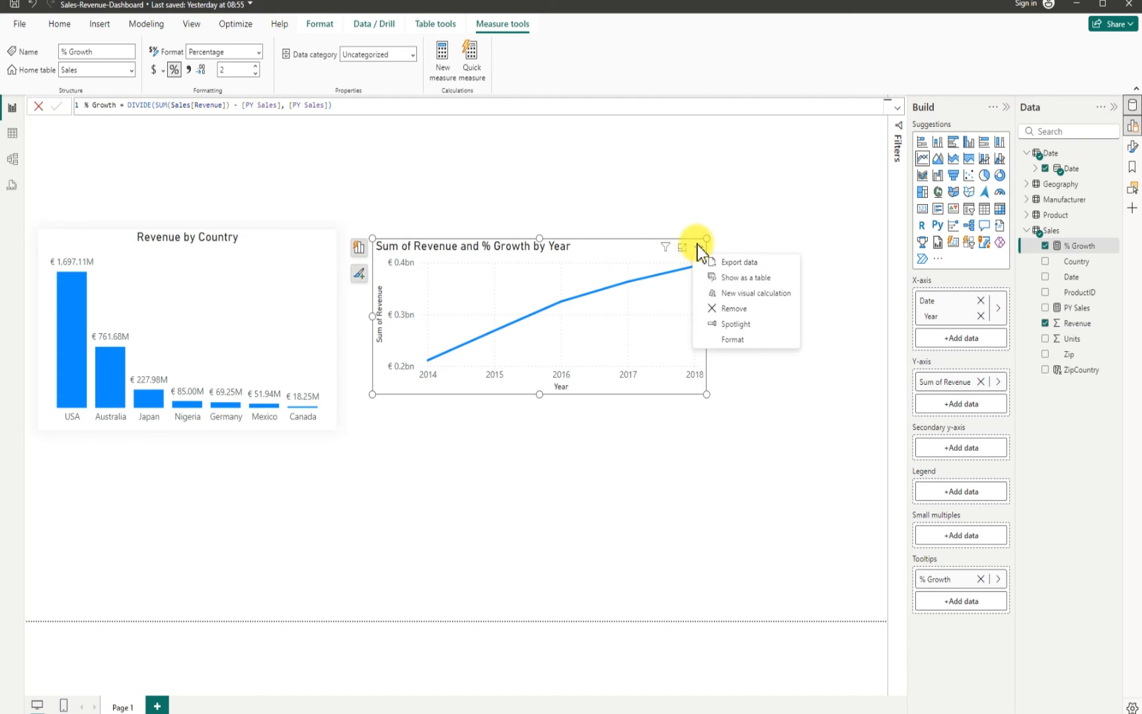
{"action": "left_click", "coordinate": [734, 339]}
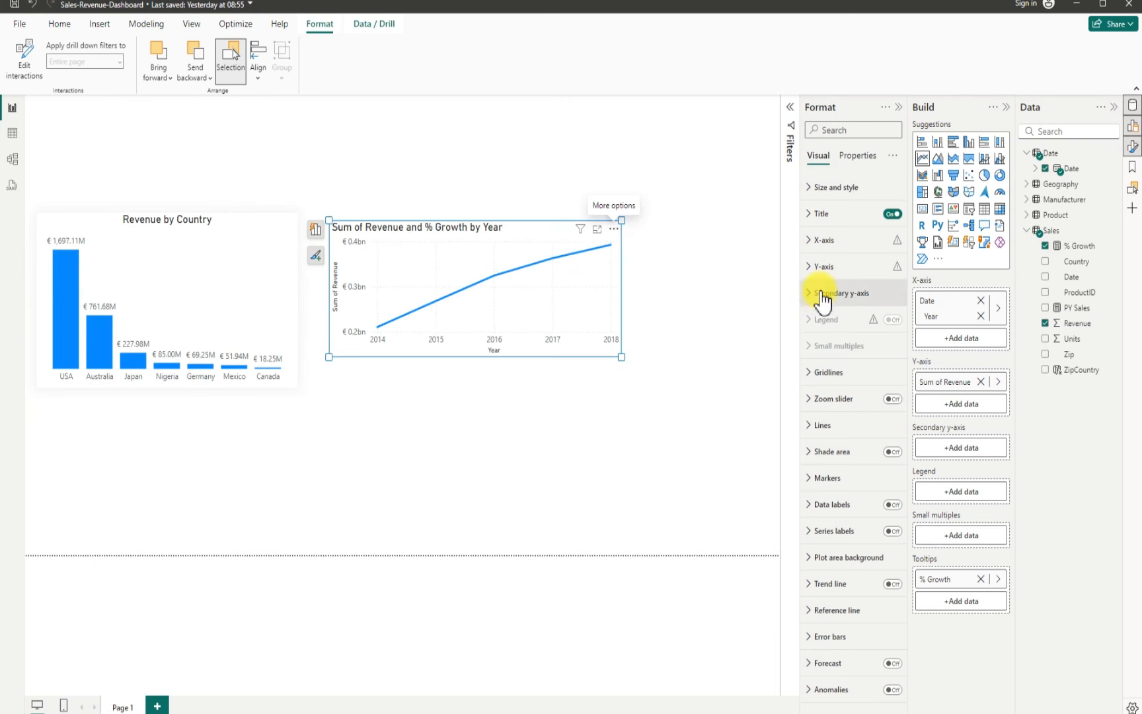
{"action": "left_click", "coordinate": [823, 187]}
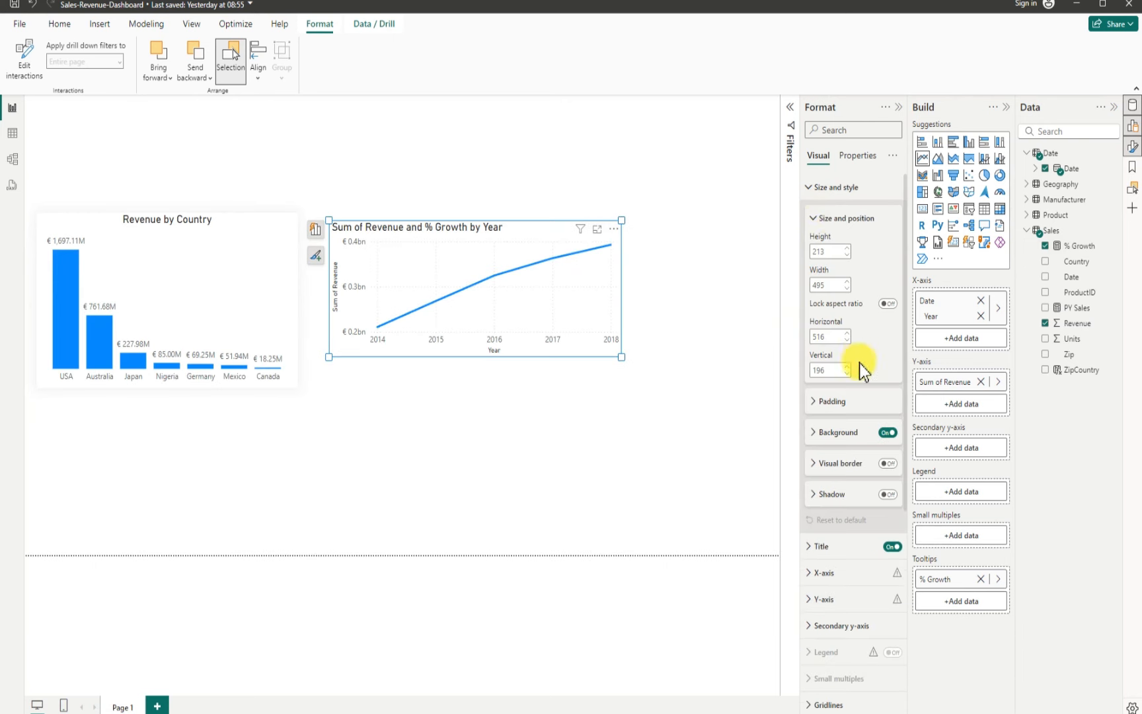
{"action": "left_click", "coordinate": [888, 433]}
Step: Turn on the line chart's shadow with a grey colour and Center position
{"action": "left_click", "coordinate": [888, 495]}
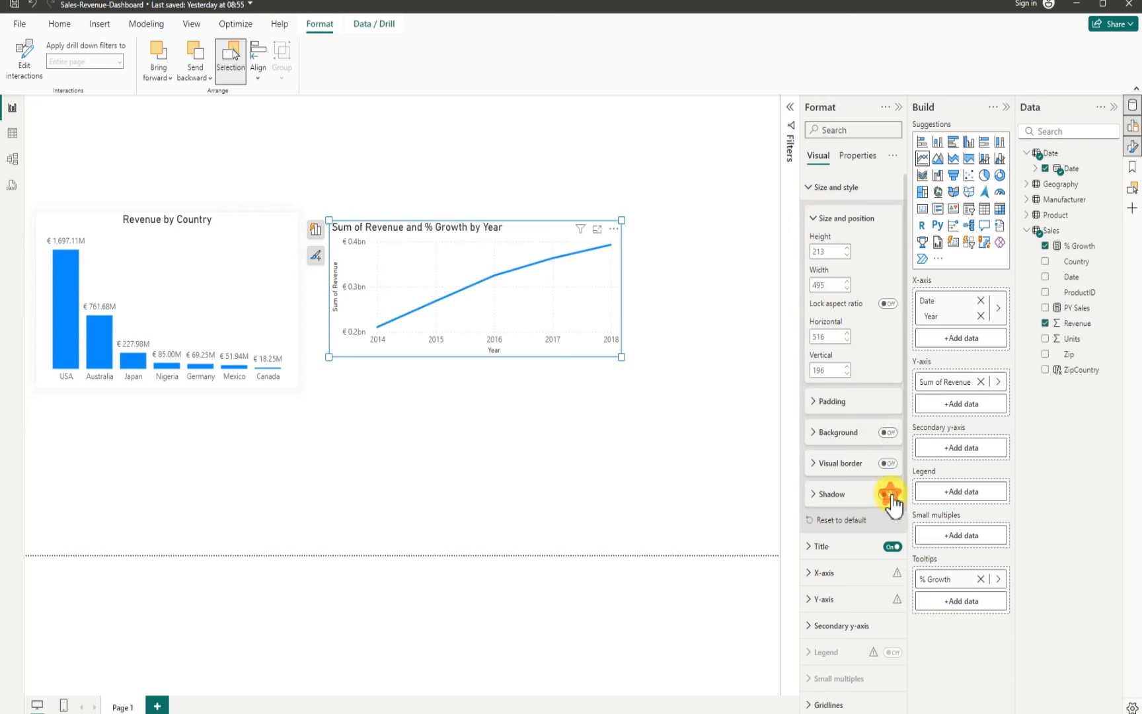
{"action": "left_click", "coordinate": [813, 496]}
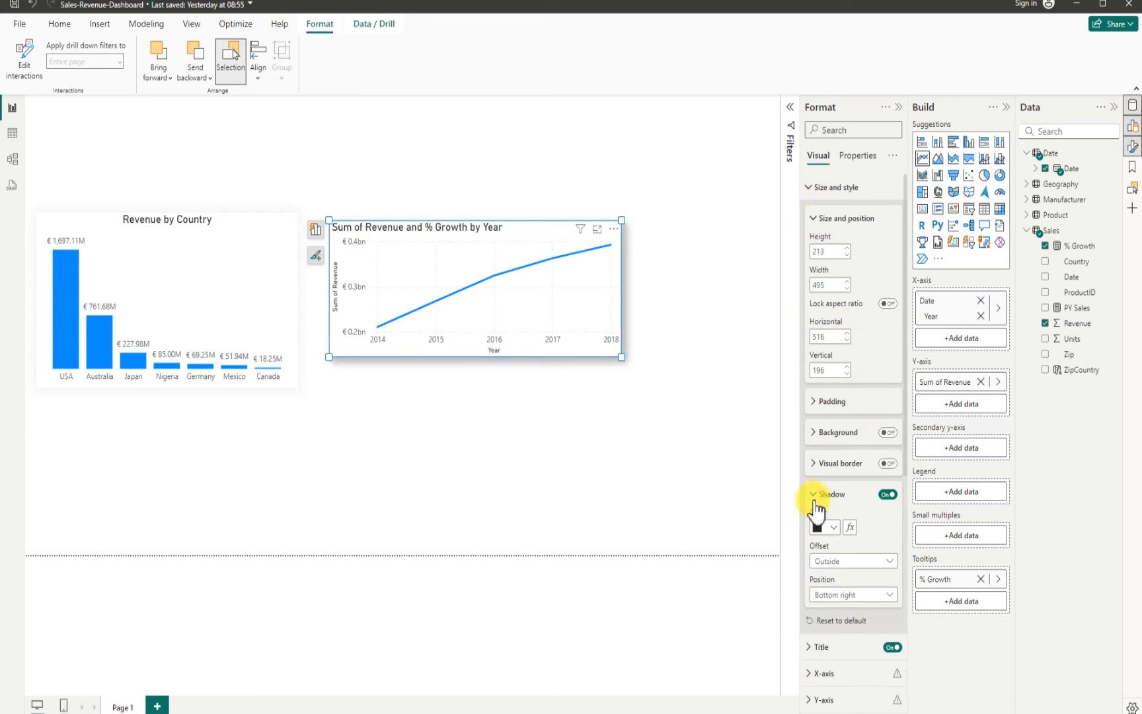
{"action": "left_click", "coordinate": [833, 527]}
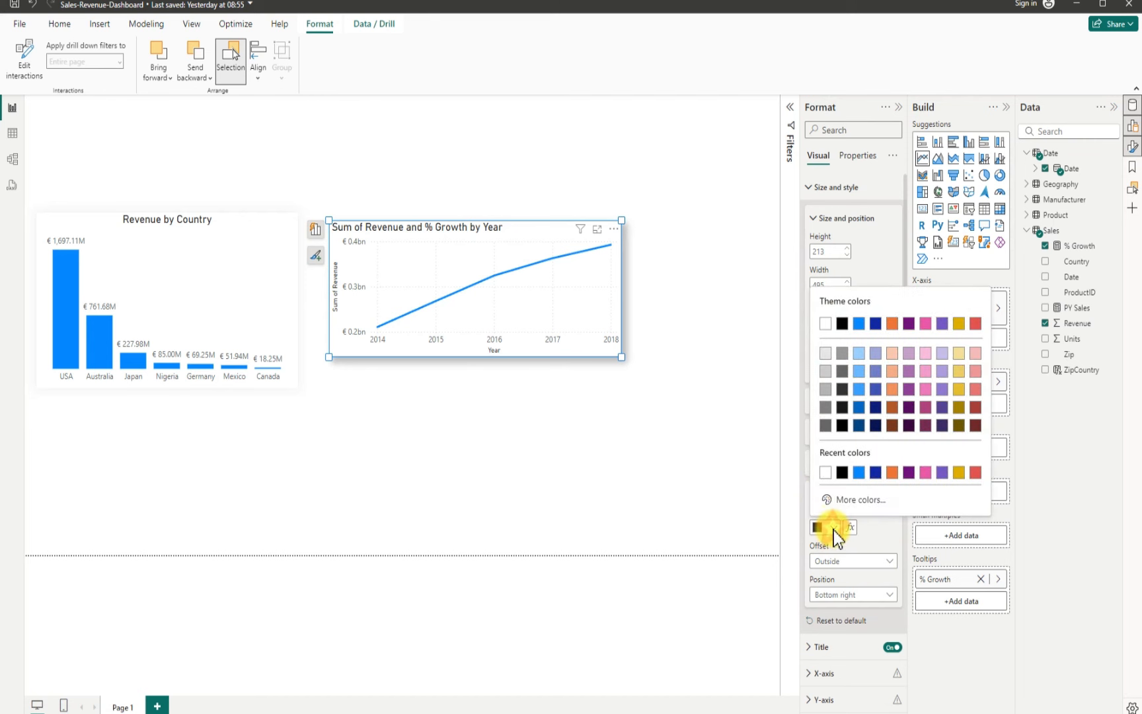
{"action": "left_click", "coordinate": [825, 389]}
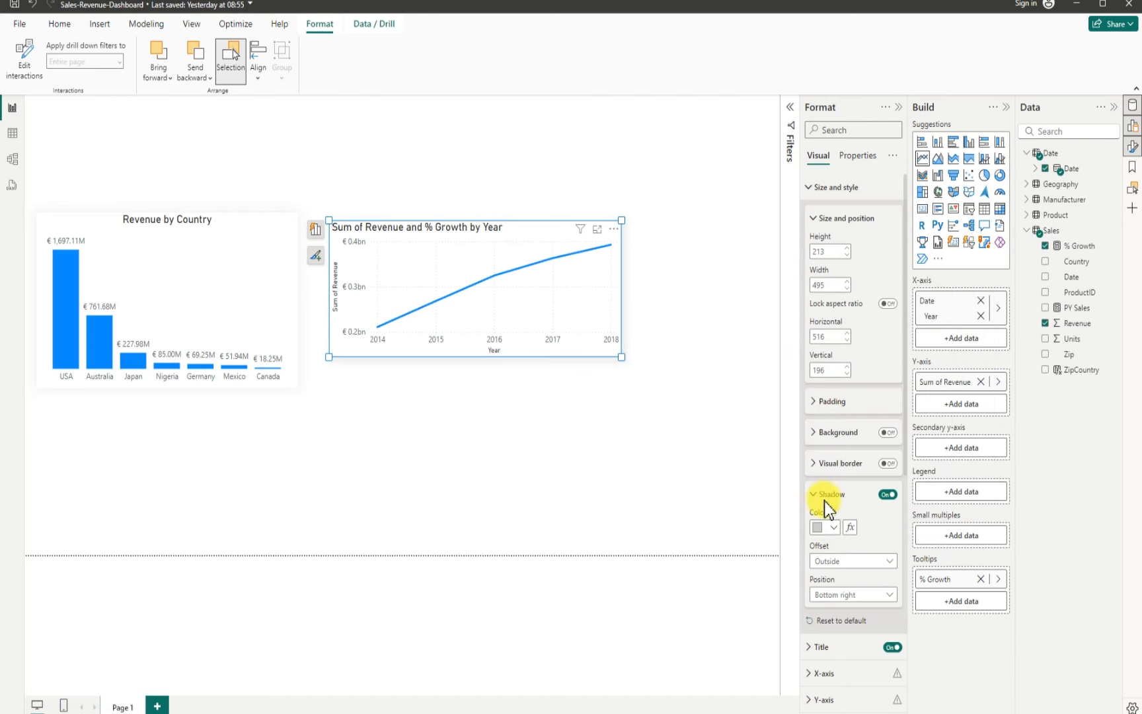
{"action": "left_click", "coordinate": [856, 599]}
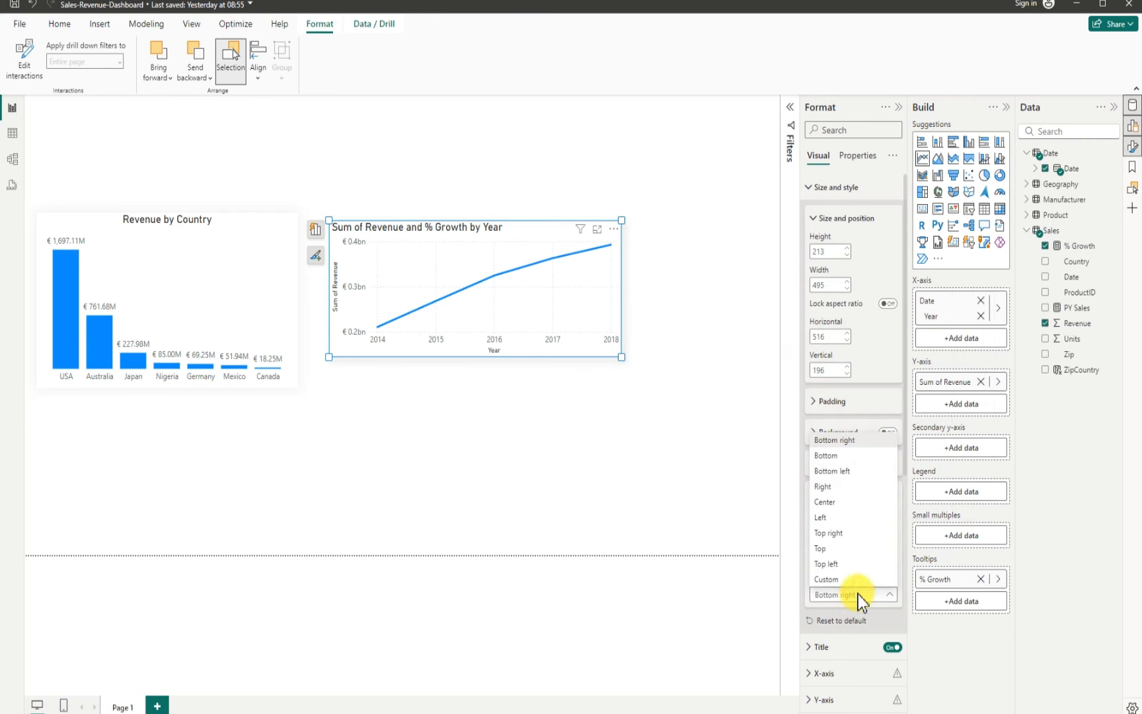
{"action": "left_click", "coordinate": [834, 503]}
{"action": "scroll", "coordinate": [844, 549], "scroll_direction": "down", "scroll_amount": 1}
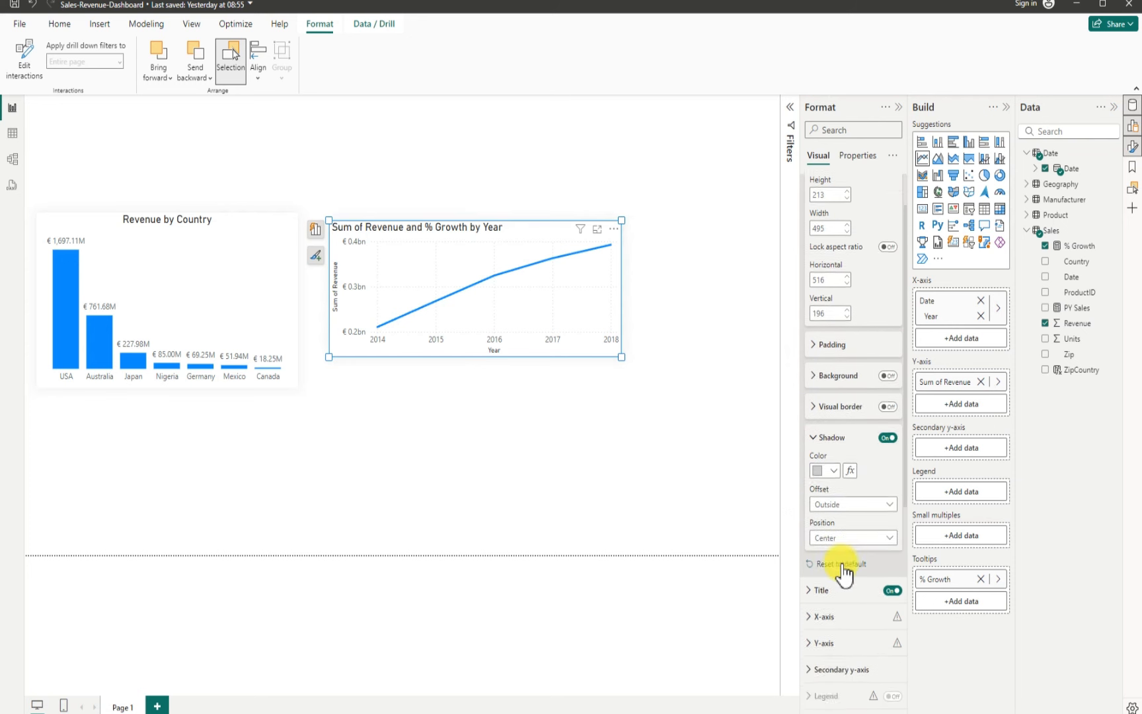
Step: Rename the line chart's title to "Revenue and % Growth by Year" and center-align it
{"action": "scroll", "coordinate": [845, 573], "scroll_direction": "down", "scroll_amount": 2}
{"action": "left_click", "coordinate": [814, 455]}
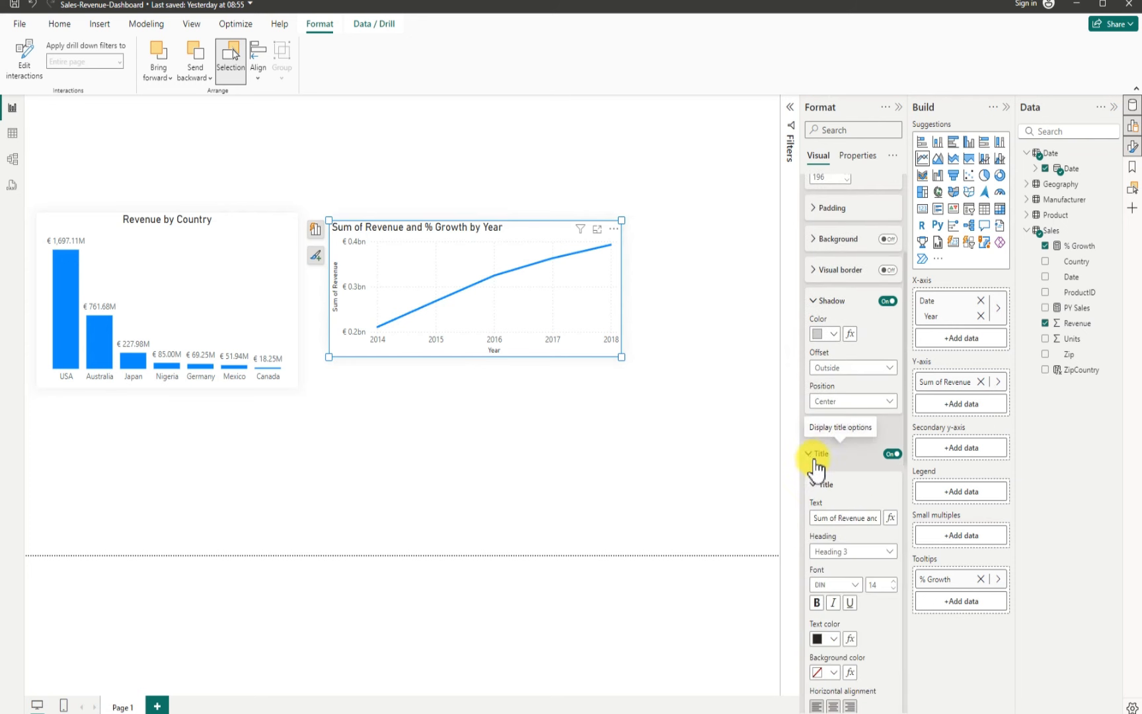
{"action": "left_click", "coordinate": [834, 517]}
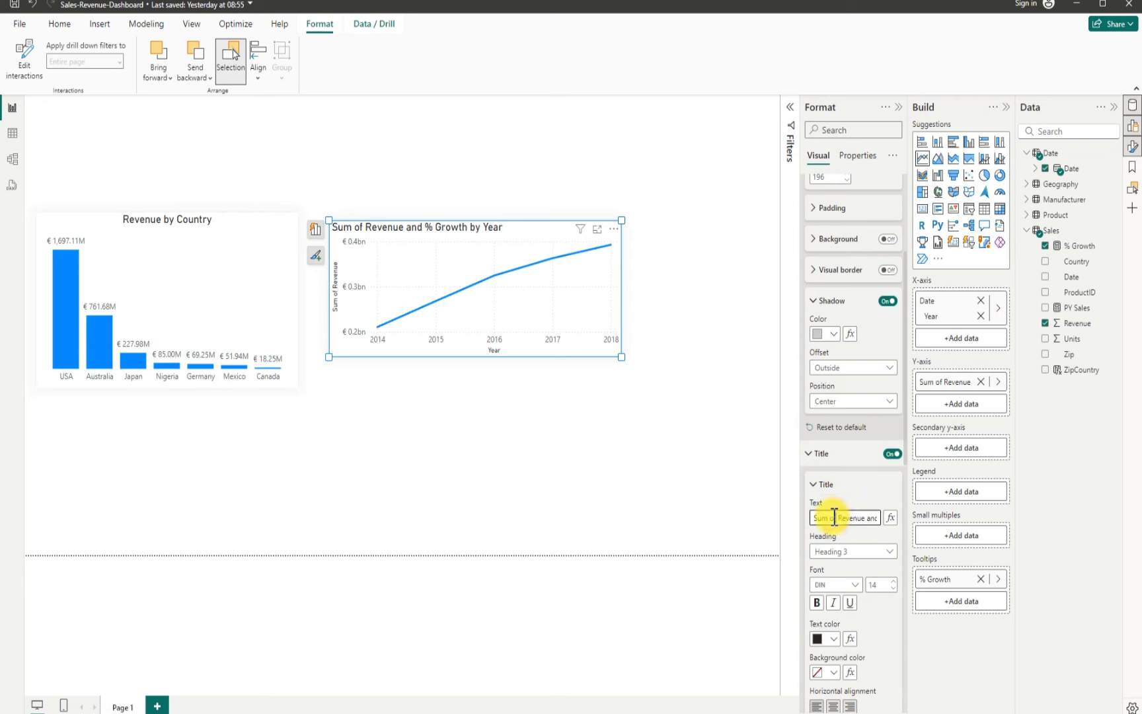
{"action": "key", "text": "BackSpace"}
{"action": "key", "text": "BackSpace"}
{"action": "key", "text": "BackSpace"}
{"action": "key", "text": "BackSpace"}
{"action": "key", "text": "BackSpace"}
{"action": "key", "text": "BackSpace"}
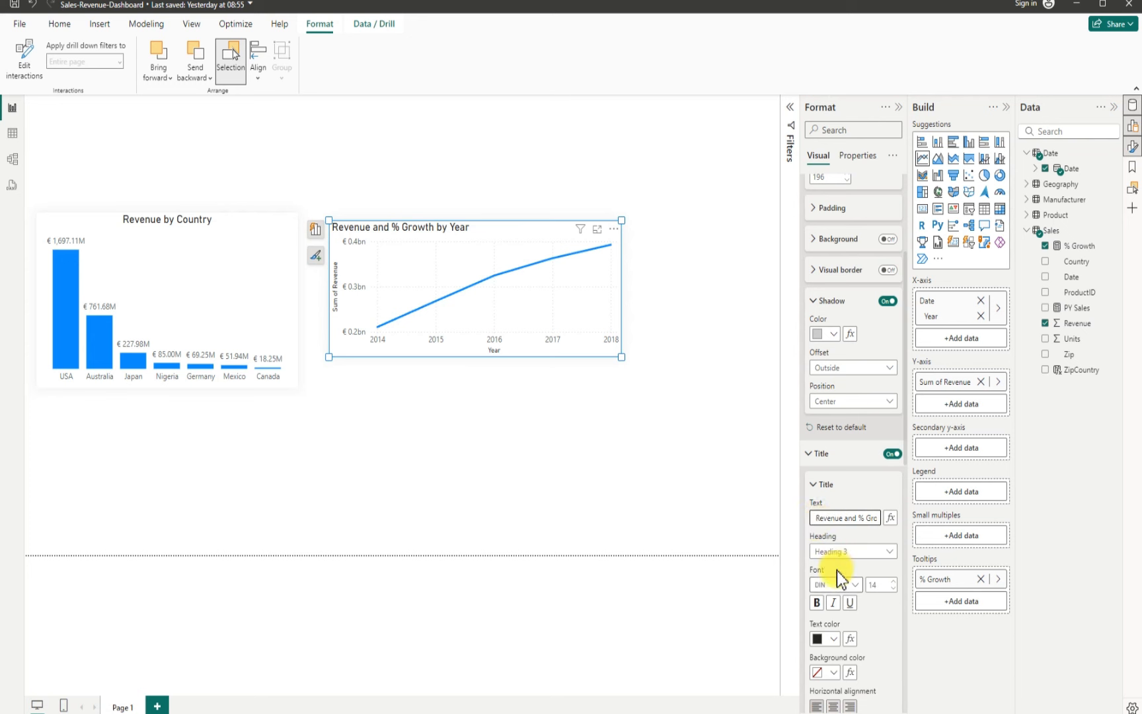
{"action": "scroll", "coordinate": [840, 635], "scroll_direction": "down", "scroll_amount": 5}
{"action": "left_click", "coordinate": [826, 513]}
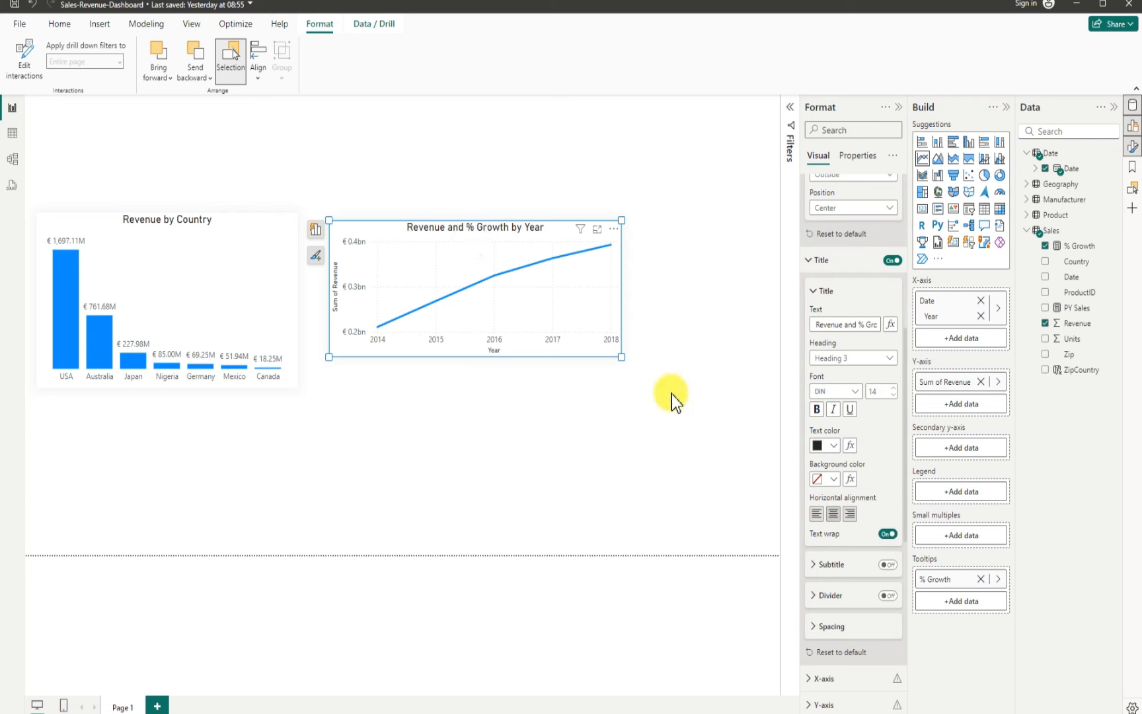
Step: Turn off the line chart's X-axis title
{"action": "scroll", "coordinate": [841, 600], "scroll_direction": "down", "scroll_amount": 5}
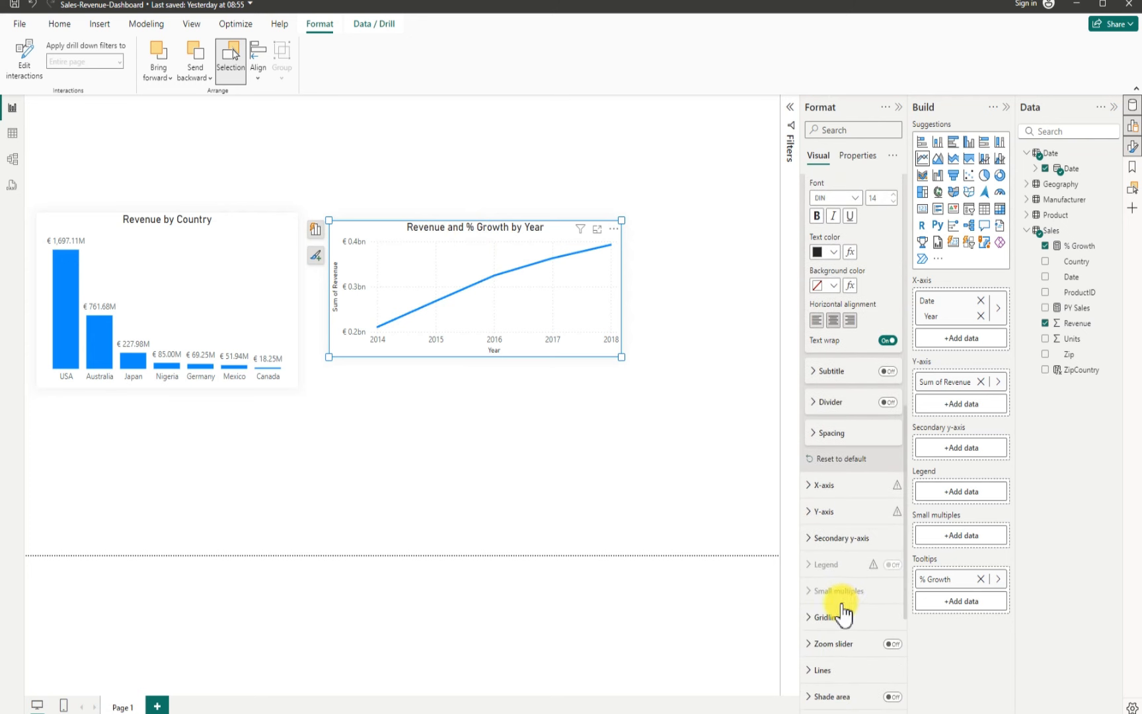
{"action": "left_click", "coordinate": [811, 488]}
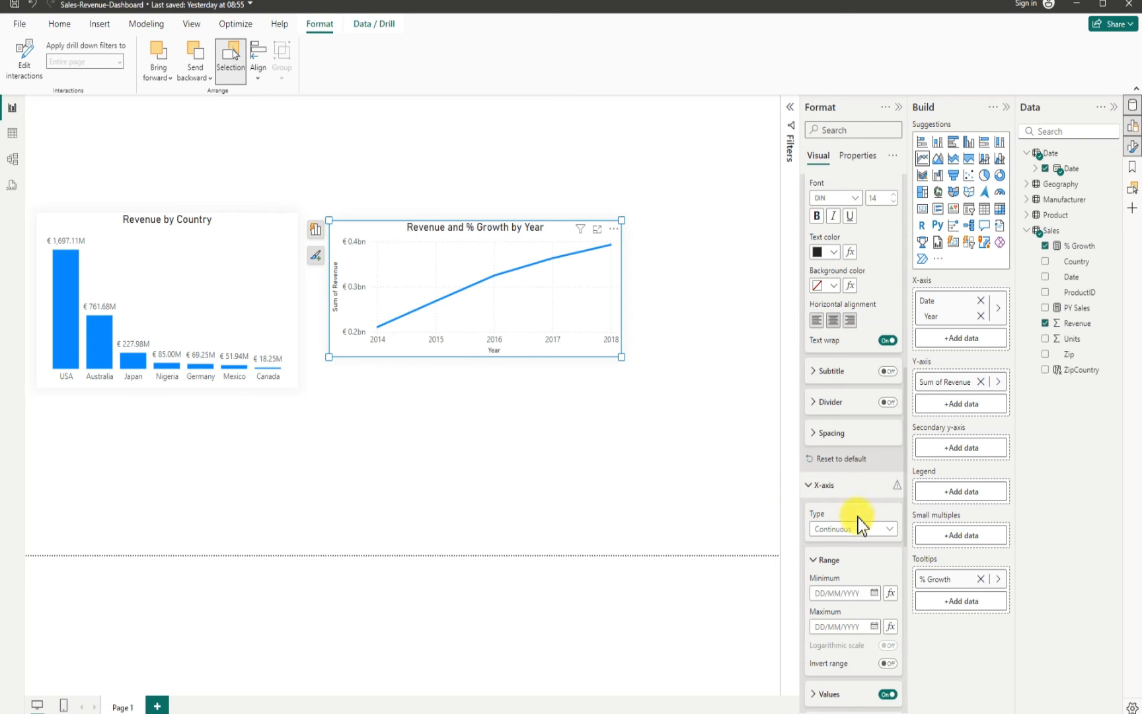
{"action": "scroll", "coordinate": [857, 523], "scroll_direction": "down", "scroll_amount": 4}
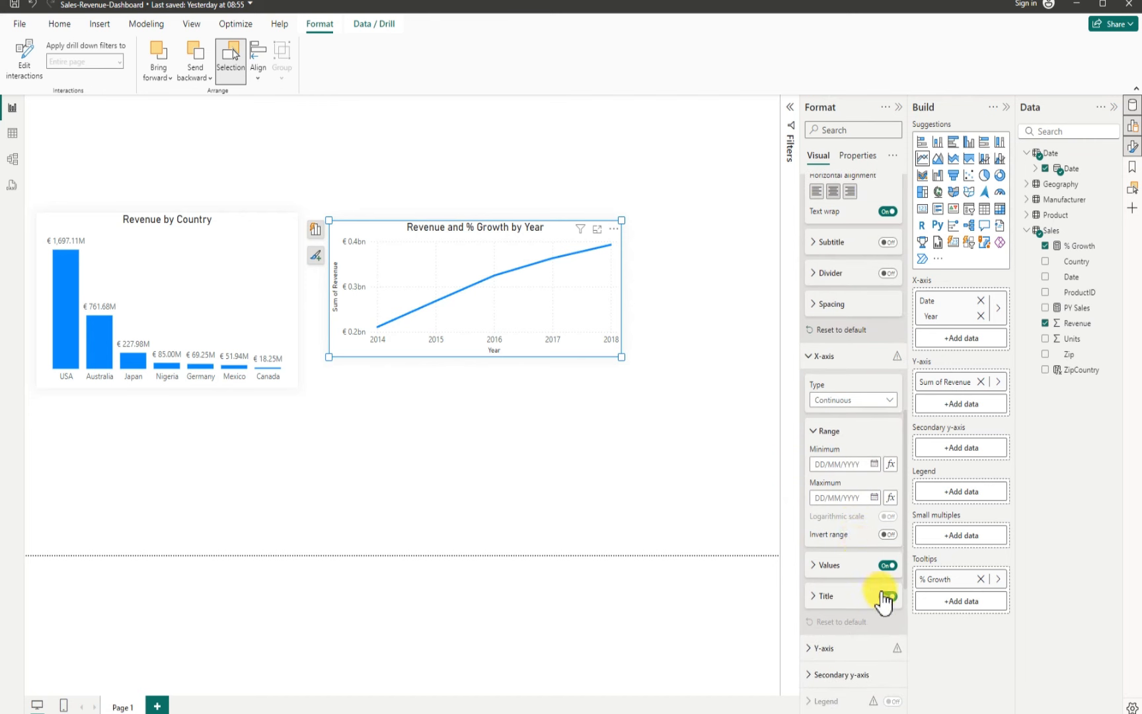
{"action": "left_click", "coordinate": [886, 597]}
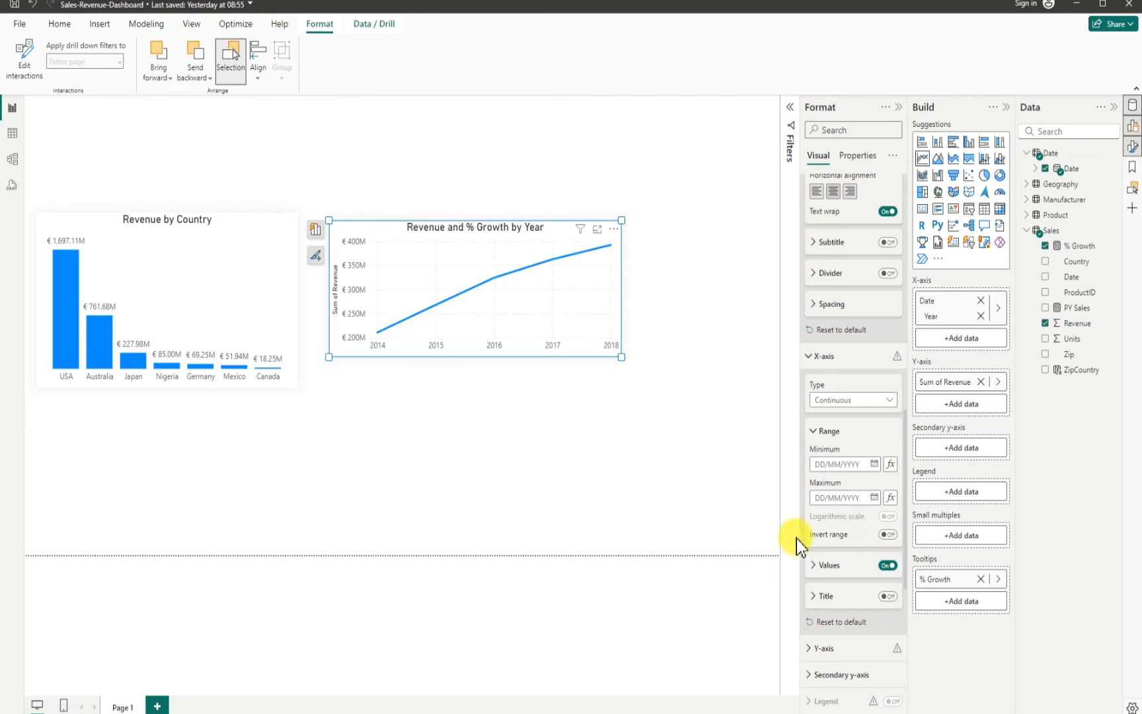
Step: Turn off the Y-axis title and the Y-axis values on the line chart
{"action": "scroll", "coordinate": [836, 579], "scroll_direction": "down", "scroll_amount": 1}
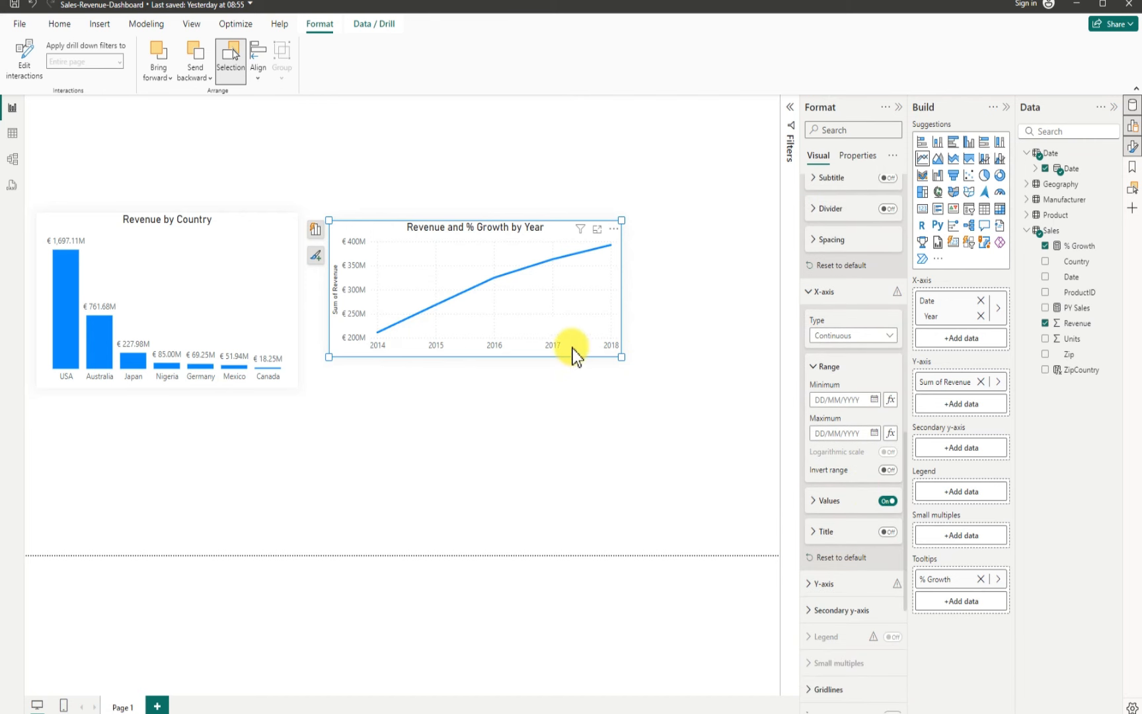
{"action": "scroll", "coordinate": [867, 586], "scroll_direction": "down", "scroll_amount": 2}
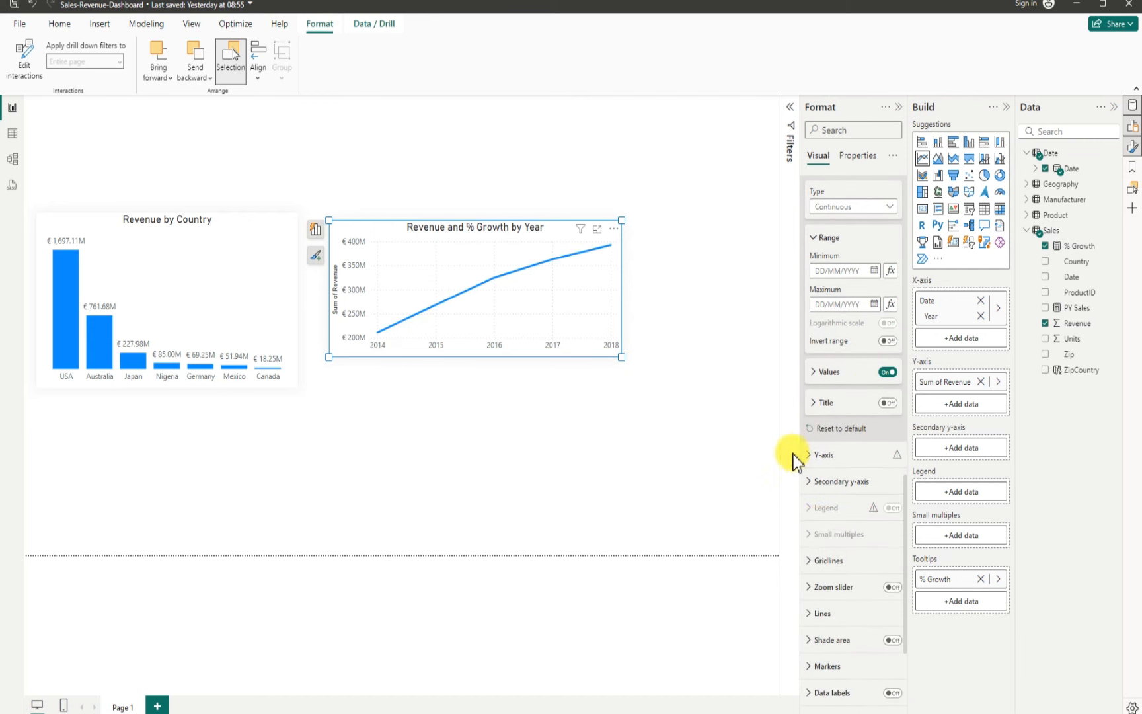
{"action": "left_click", "coordinate": [804, 456]}
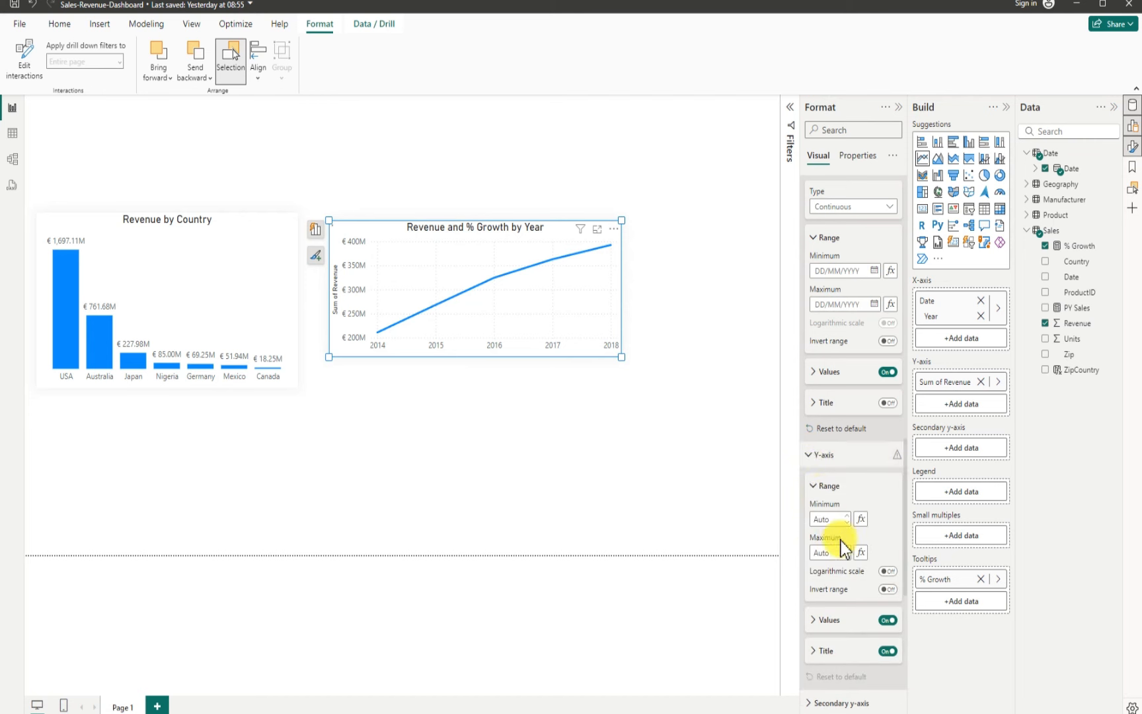
{"action": "scroll", "coordinate": [853, 591], "scroll_direction": "down", "scroll_amount": 1}
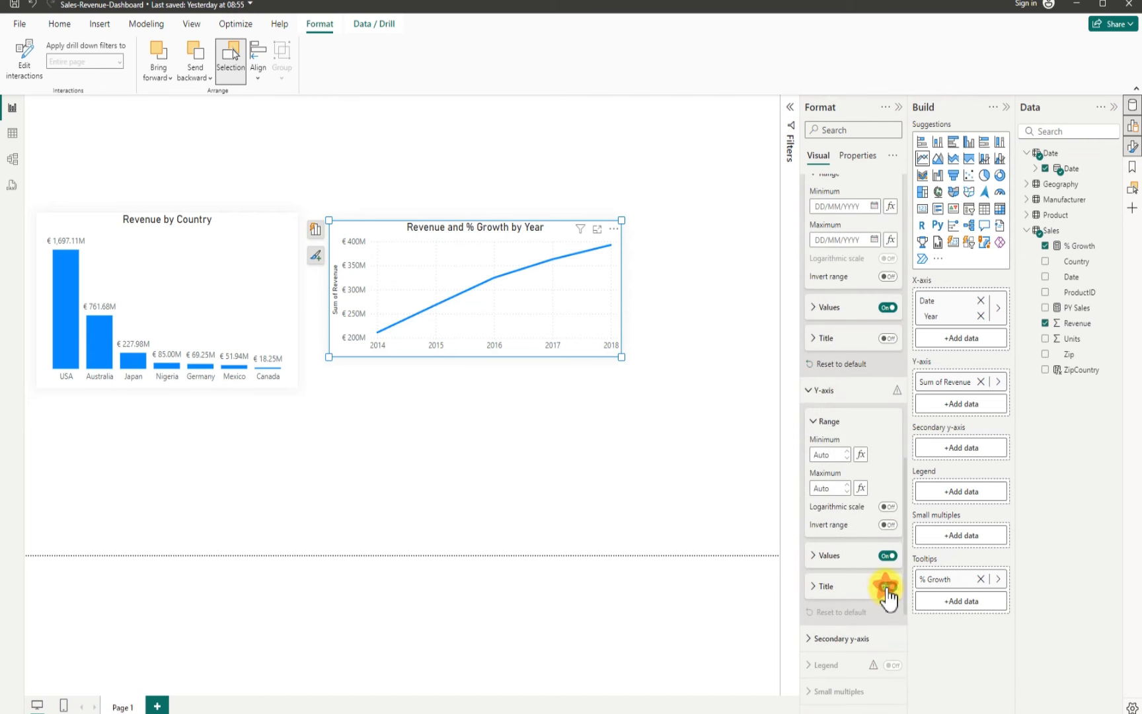
{"action": "left_click", "coordinate": [887, 587]}
{"action": "left_click", "coordinate": [888, 555]}
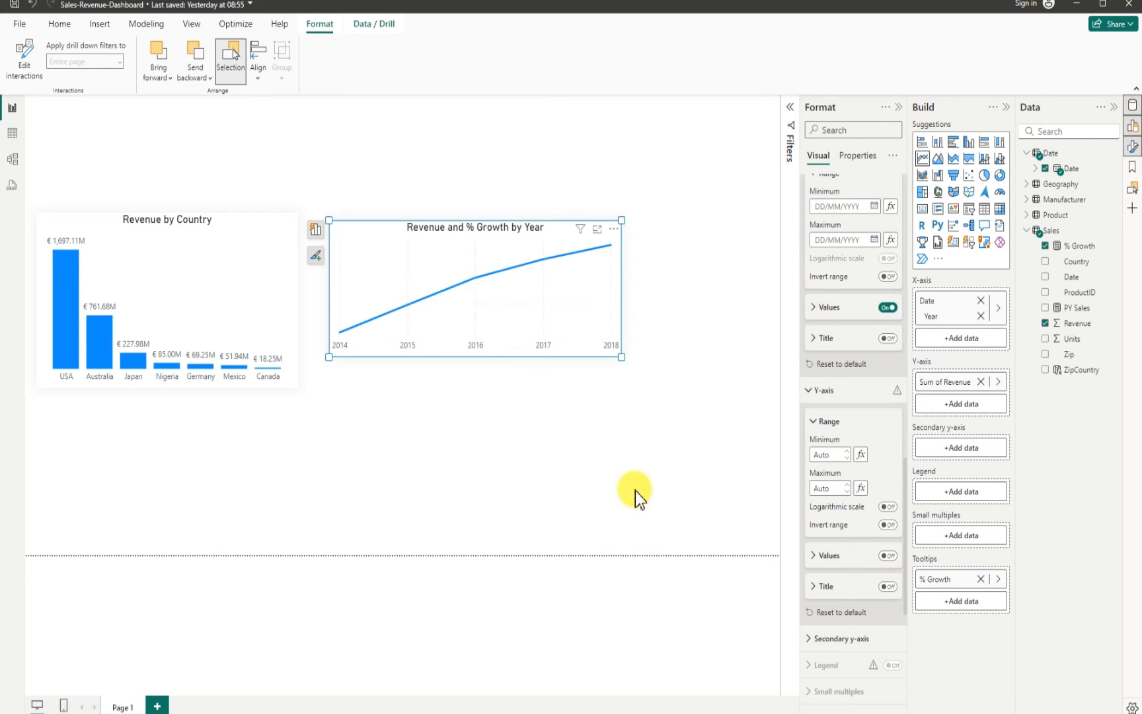
Step: Turn on line markers for all categories and open their shape settings
{"action": "scroll", "coordinate": [863, 559], "scroll_direction": "down", "scroll_amount": 3}
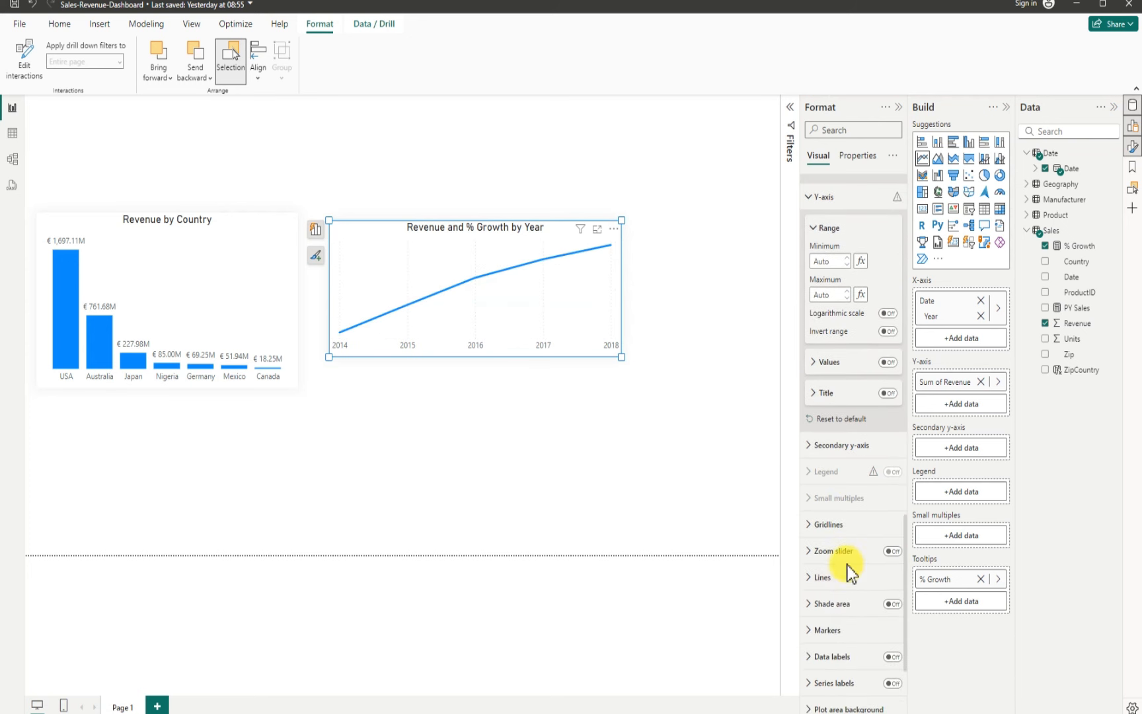
{"action": "scroll", "coordinate": [859, 582], "scroll_direction": "down", "scroll_amount": 1}
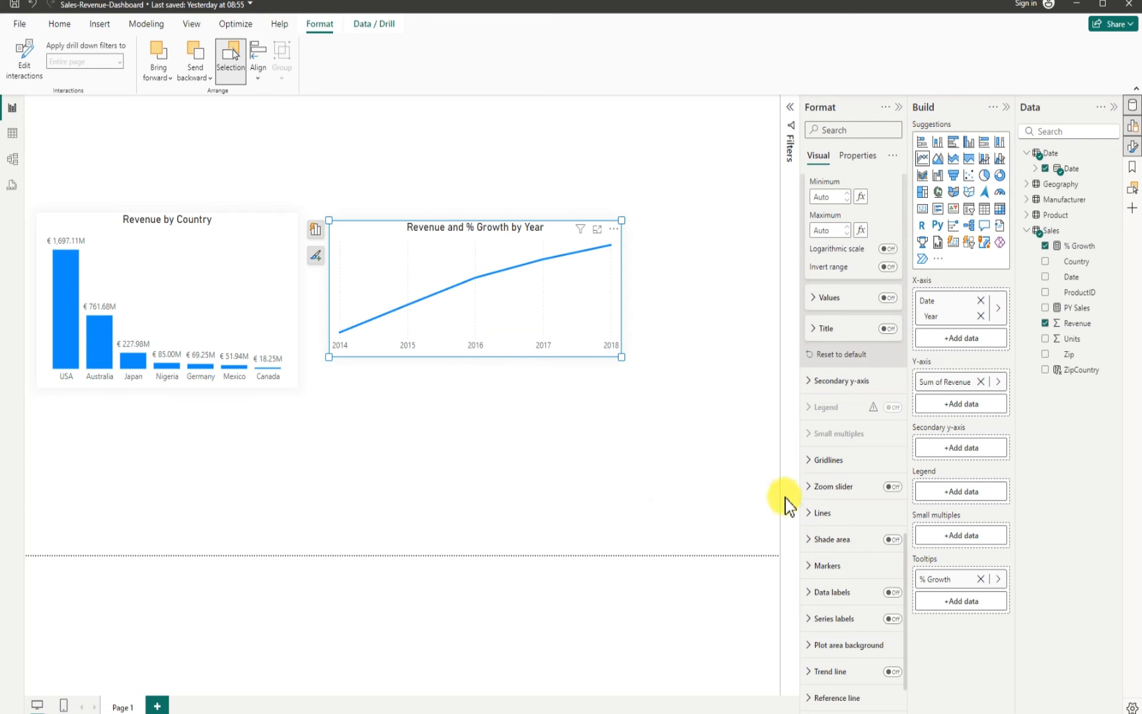
{"action": "scroll", "coordinate": [859, 592], "scroll_direction": "down", "scroll_amount": 1}
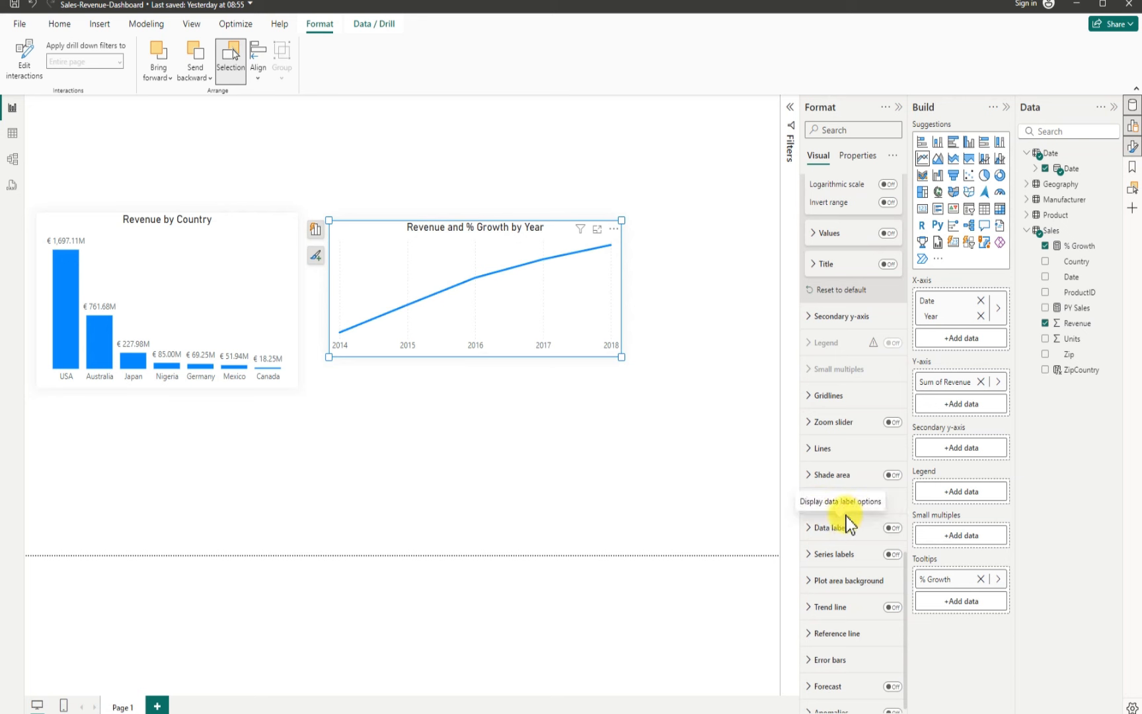
{"action": "left_click", "coordinate": [811, 503]}
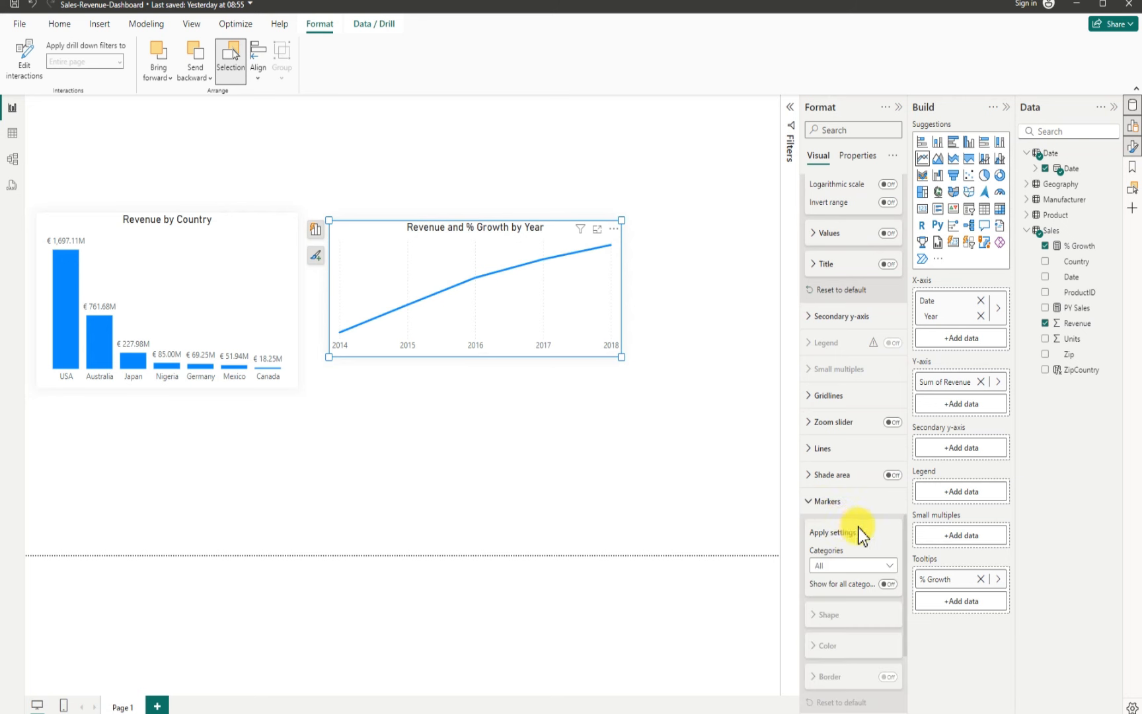
{"action": "scroll", "coordinate": [859, 529], "scroll_direction": "down", "scroll_amount": 2}
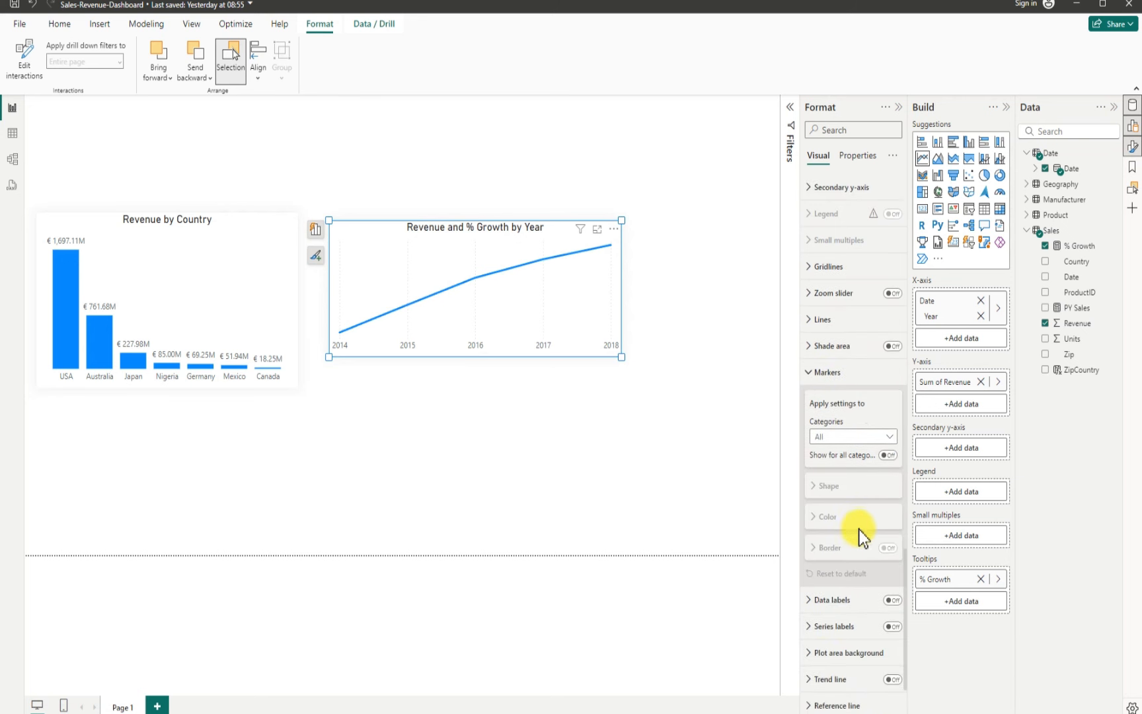
{"action": "left_click", "coordinate": [889, 455]}
{"action": "left_click", "coordinate": [828, 487]}
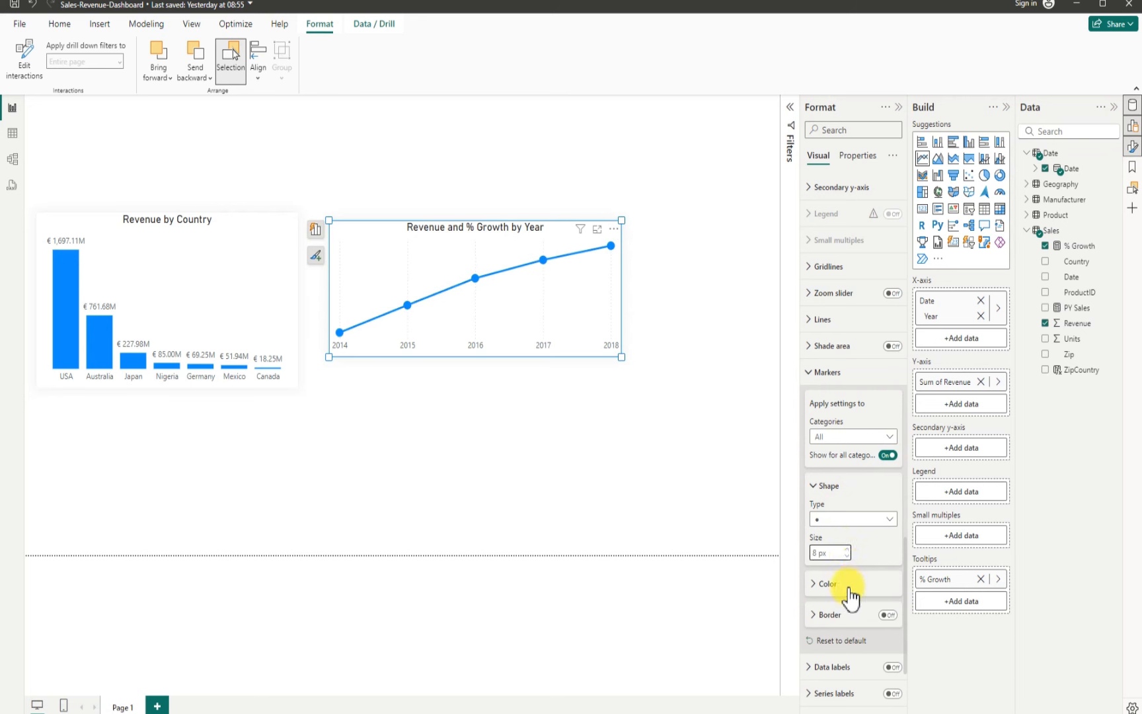
Step: Set the marker colour to dark red, theme color 8, 25% darker
{"action": "scroll", "coordinate": [847, 585], "scroll_direction": "down", "scroll_amount": 1}
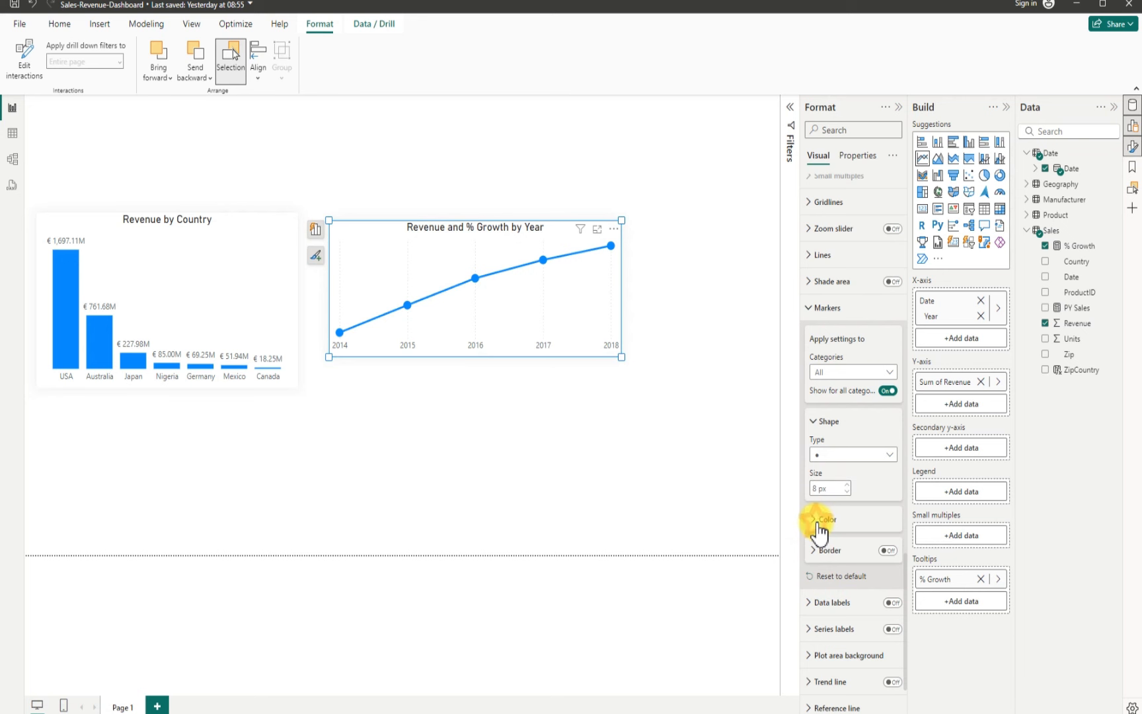
{"action": "left_click", "coordinate": [820, 523]}
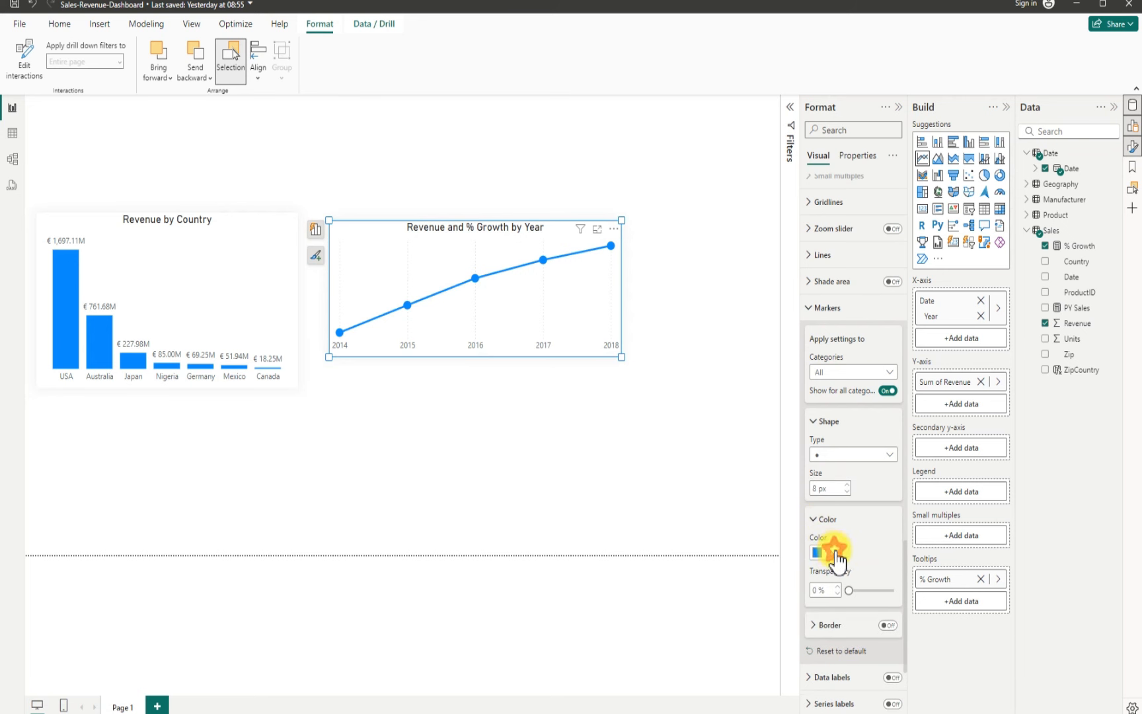
{"action": "left_click", "coordinate": [833, 553]}
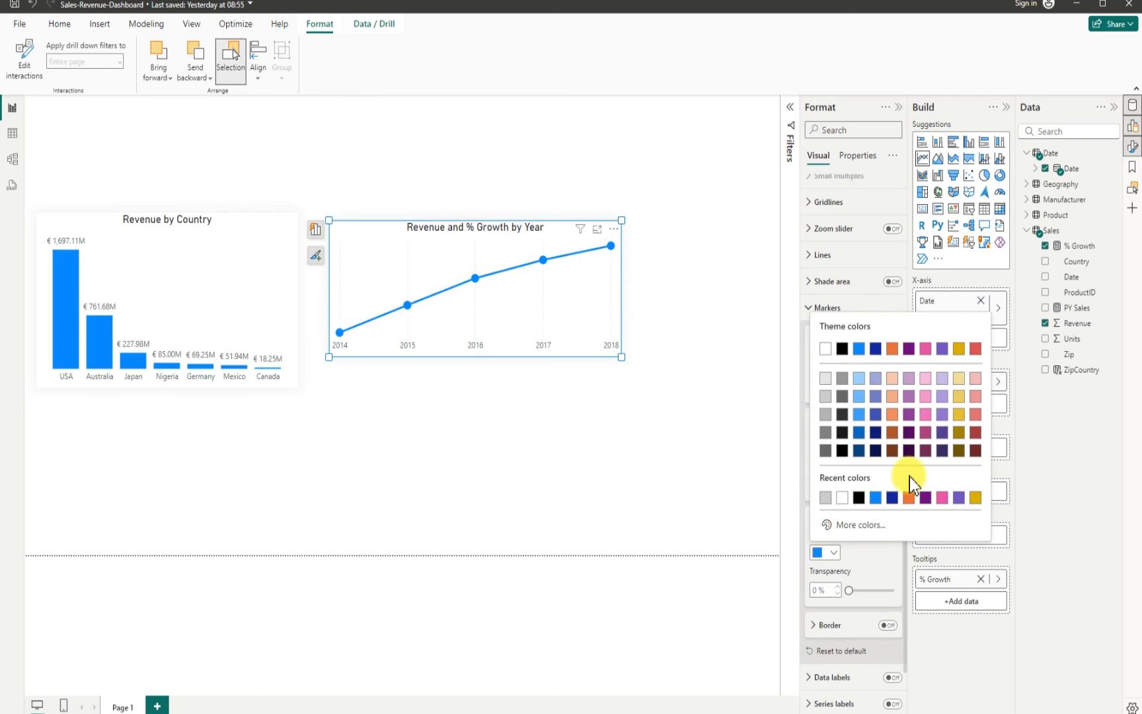
{"action": "left_click", "coordinate": [973, 436]}
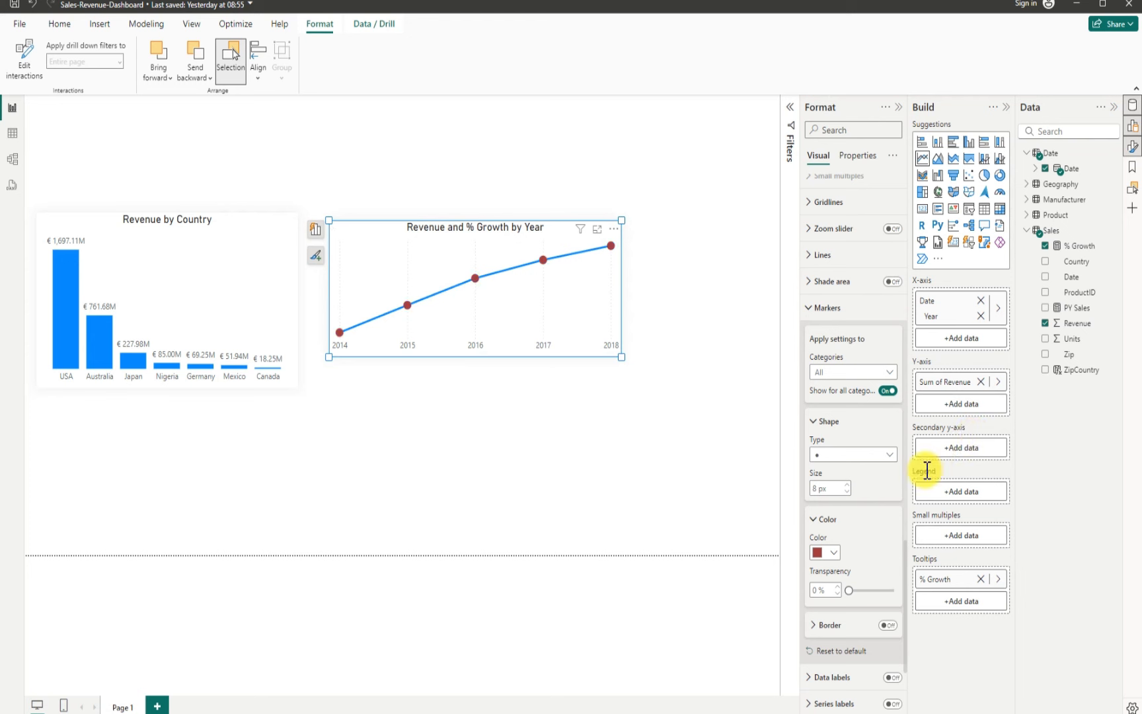
Step: Turn on data labels for the line chart and set their position to Under
{"action": "scroll", "coordinate": [871, 528], "scroll_direction": "down", "scroll_amount": 3}
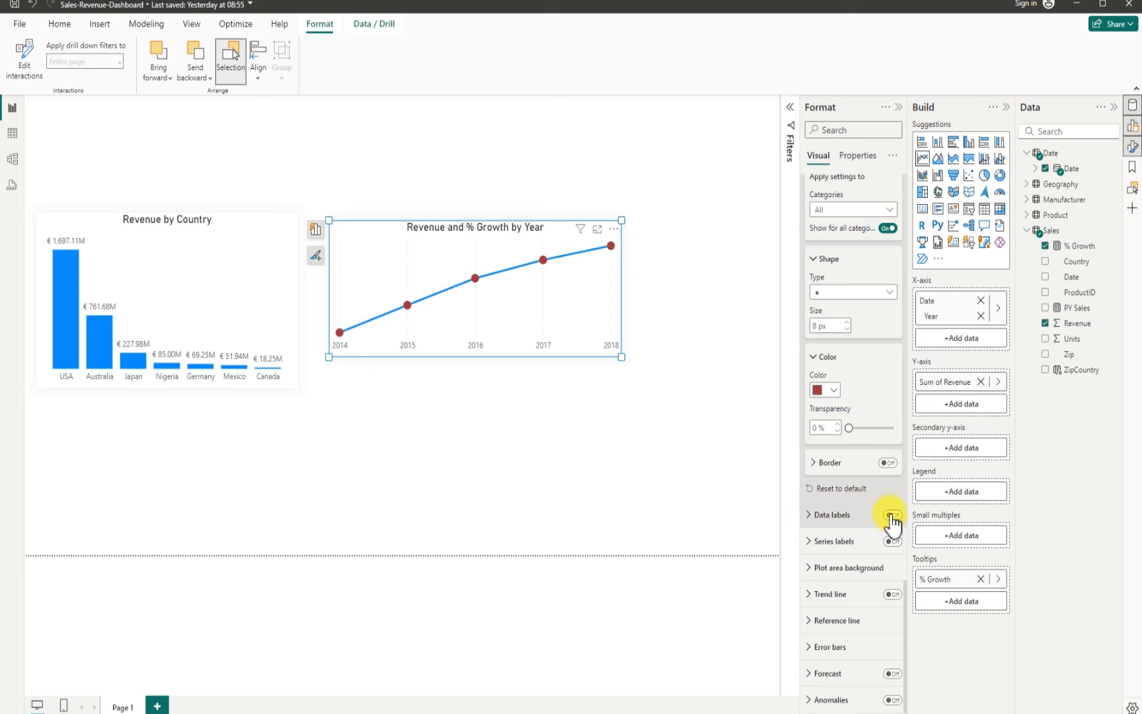
{"action": "left_click", "coordinate": [892, 515]}
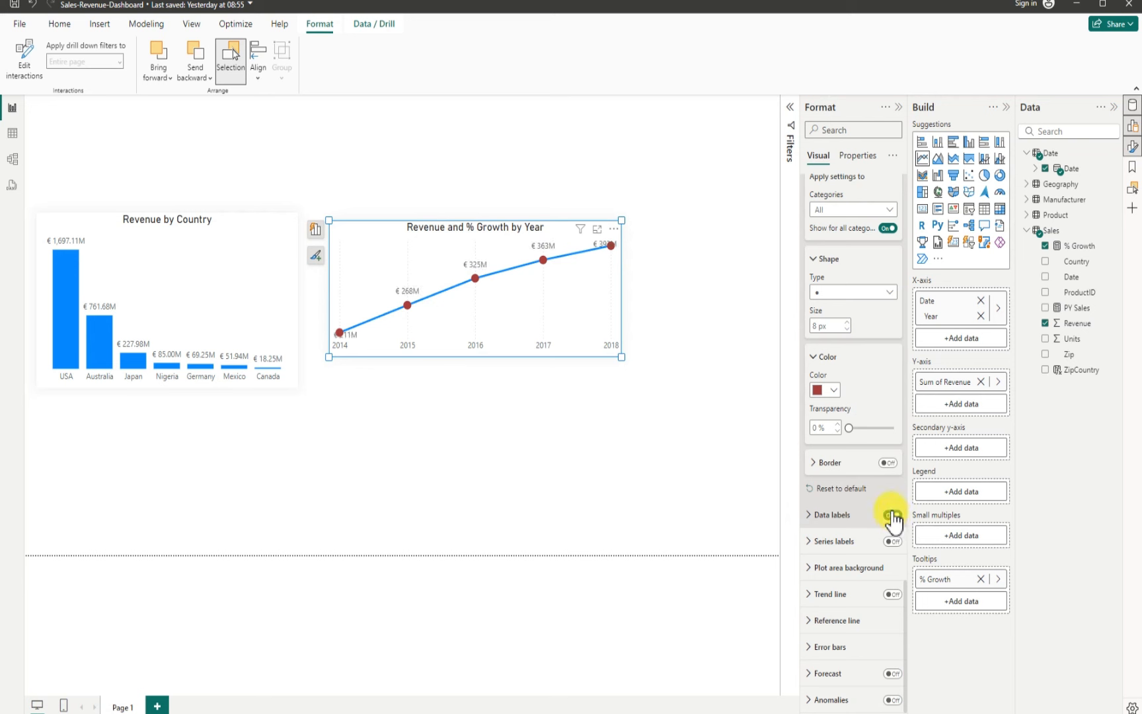
{"action": "left_click", "coordinate": [811, 516]}
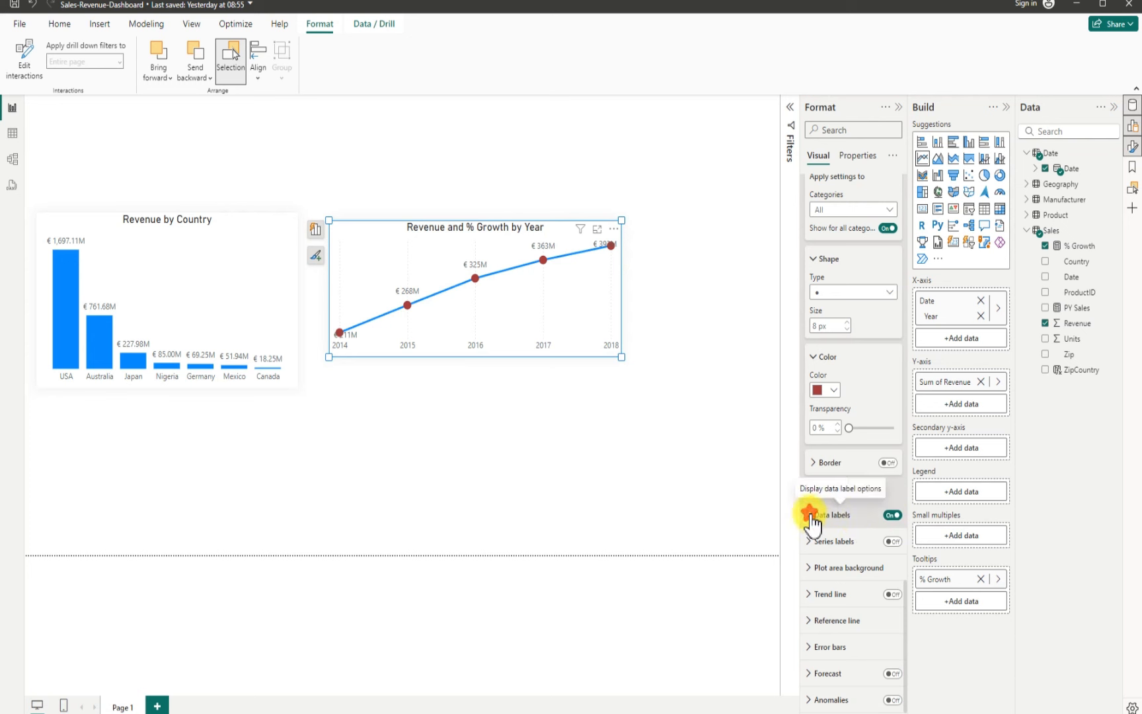
{"action": "scroll", "coordinate": [838, 560], "scroll_direction": "down", "scroll_amount": 4}
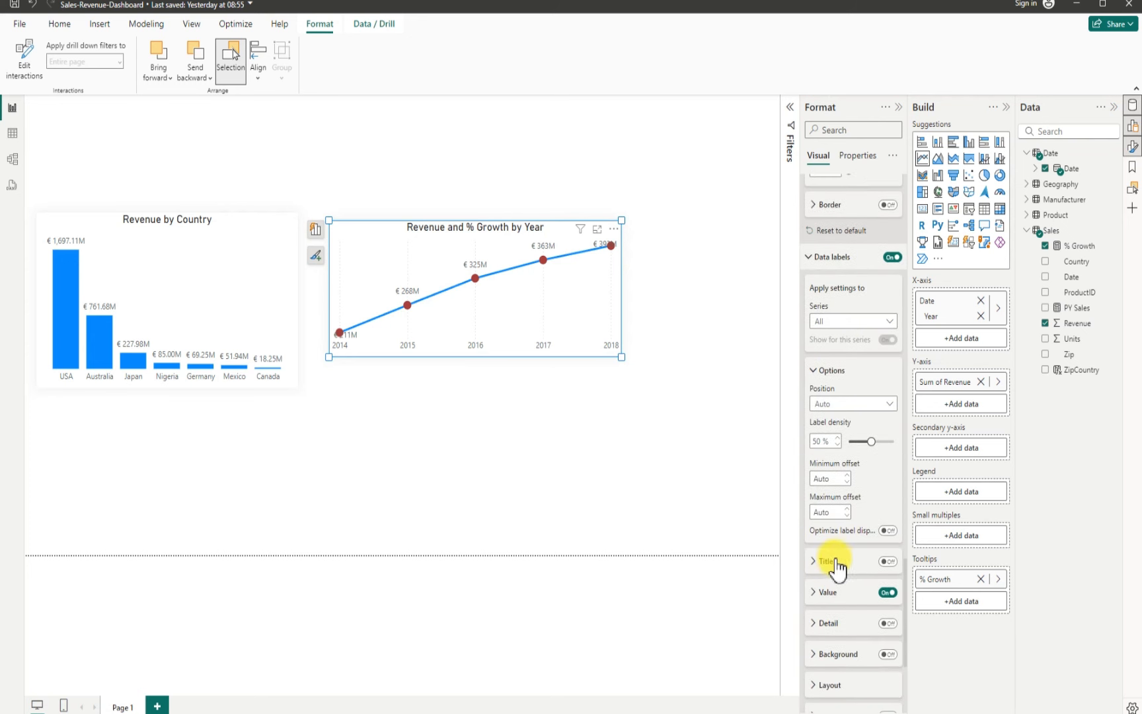
{"action": "left_click", "coordinate": [812, 592]}
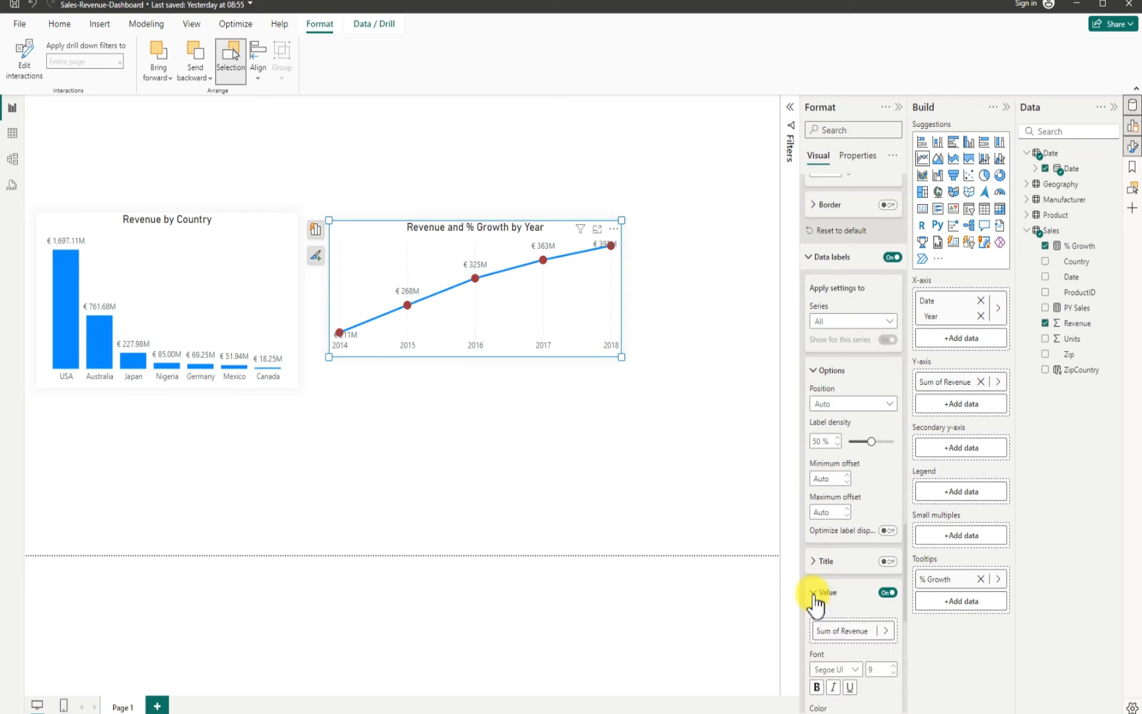
{"action": "left_click", "coordinate": [889, 403]}
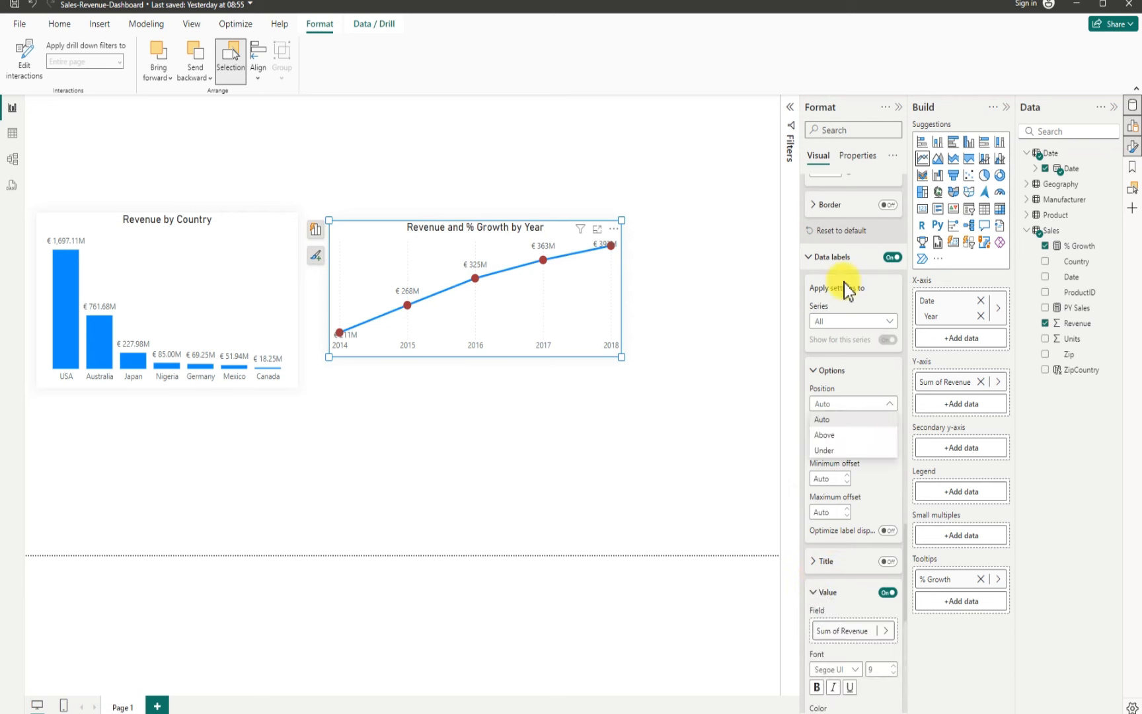
{"action": "left_click", "coordinate": [827, 448]}
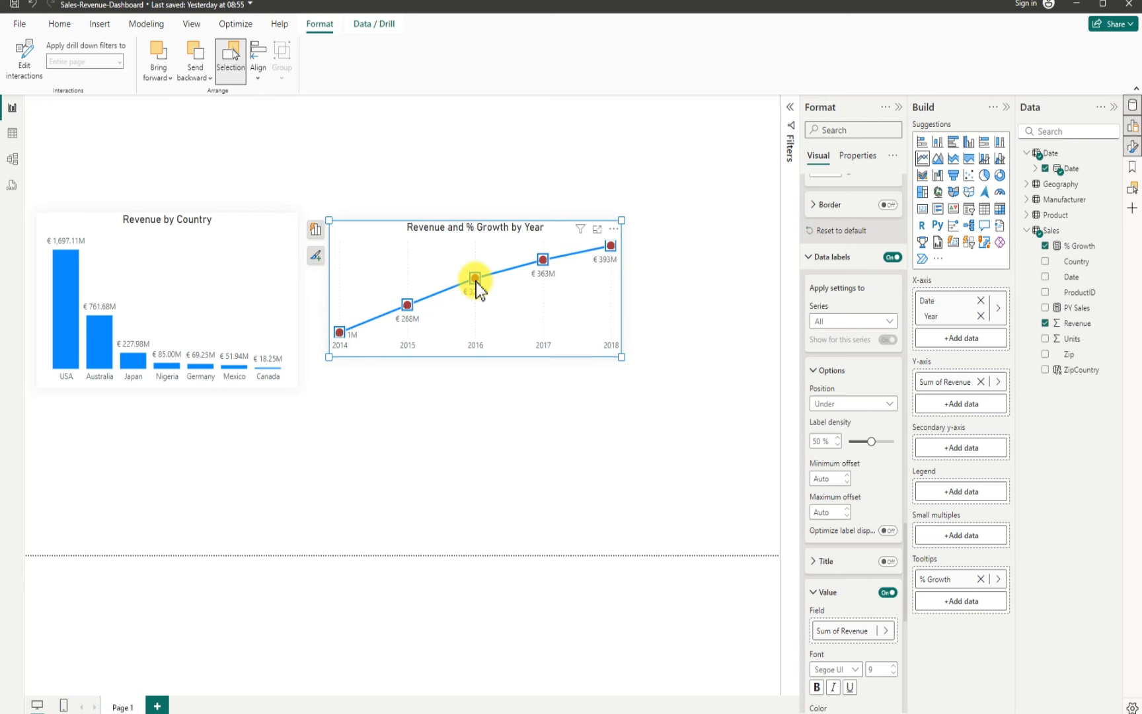
Step: Reduce the marker size to 6 px
{"action": "scroll", "coordinate": [851, 490], "scroll_direction": "up", "scroll_amount": 5}
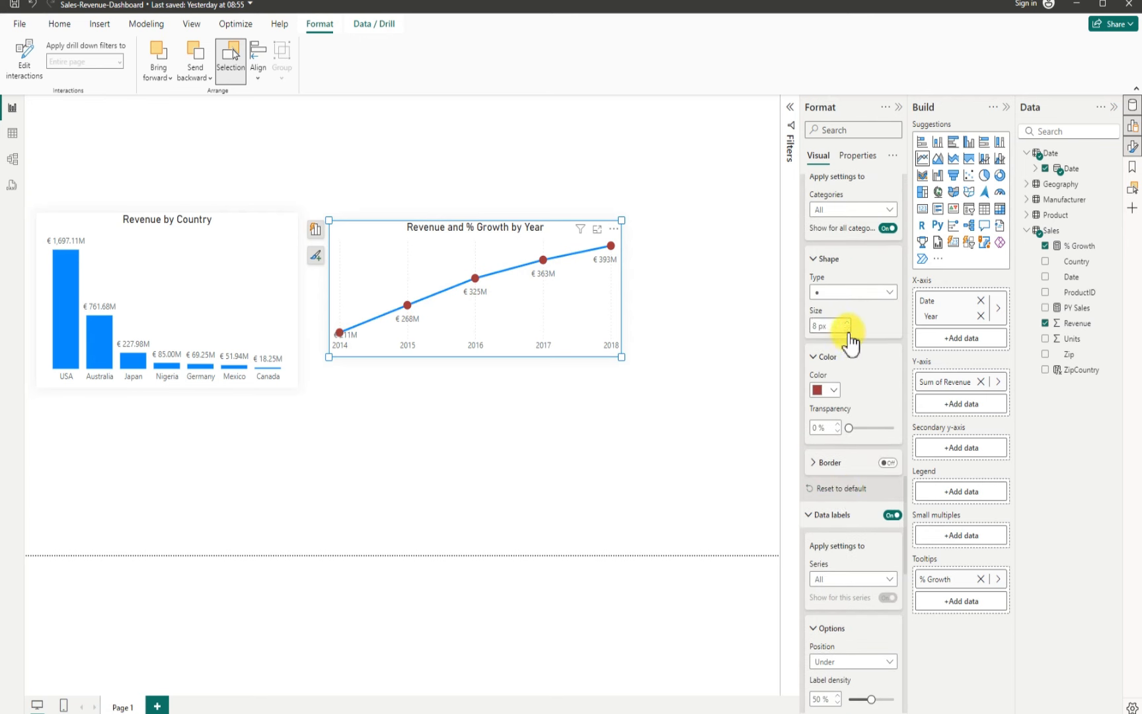
{"action": "left_click", "coordinate": [848, 331]}
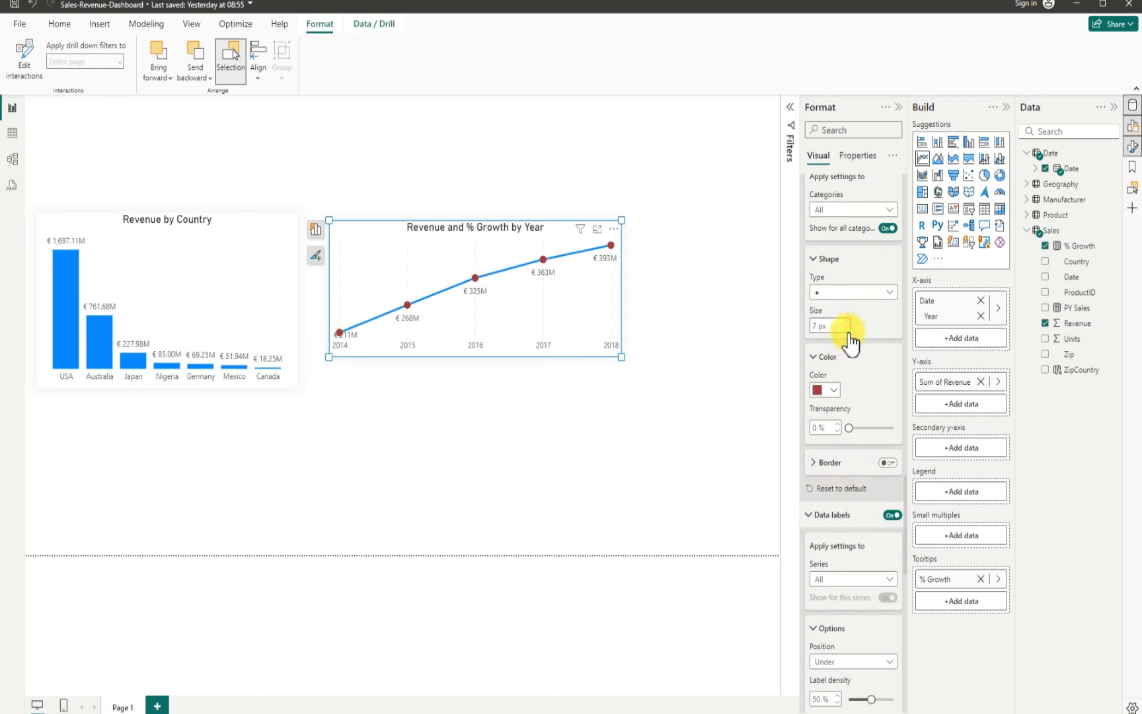
{"action": "left_click", "coordinate": [848, 330]}
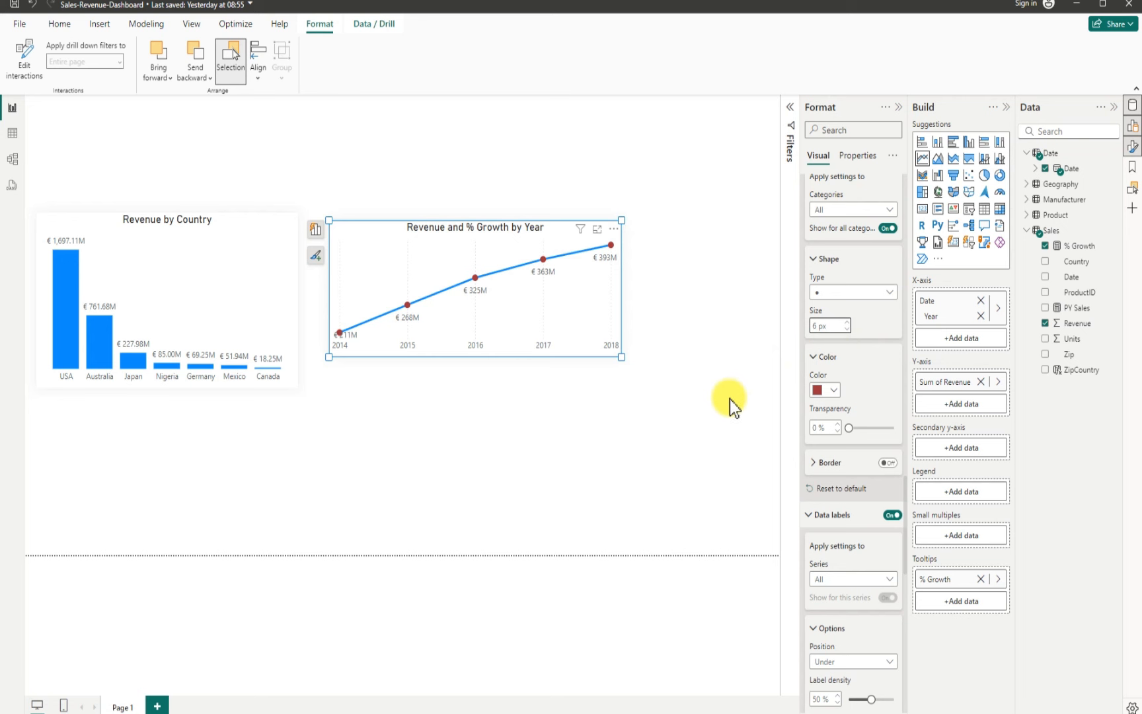
{"action": "scroll", "coordinate": [866, 522], "scroll_direction": "down", "scroll_amount": 3}
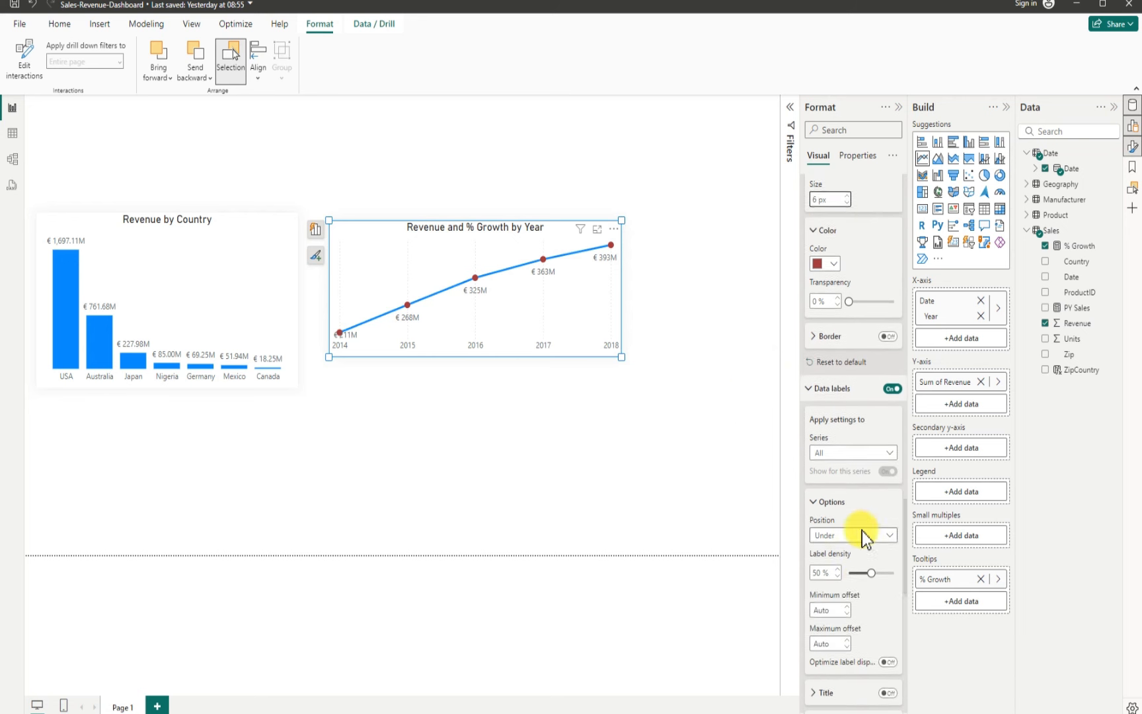
{"action": "scroll", "coordinate": [847, 512], "scroll_direction": "down", "scroll_amount": 8}
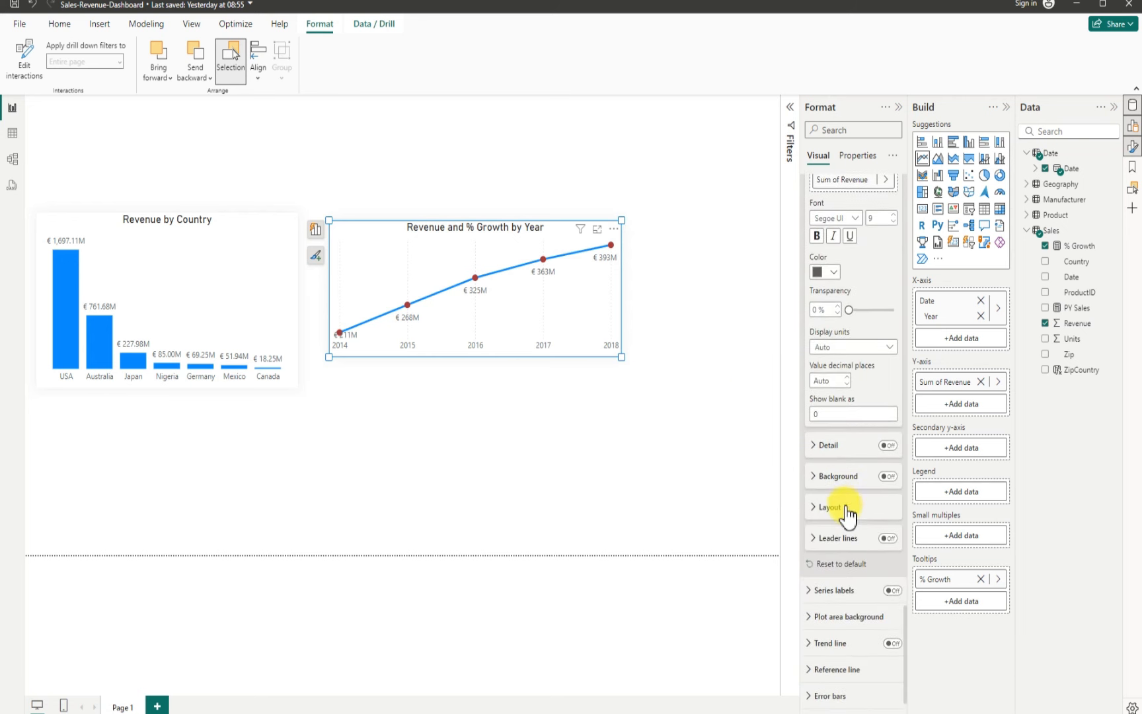
{"action": "scroll", "coordinate": [848, 513], "scroll_direction": "down", "scroll_amount": 1}
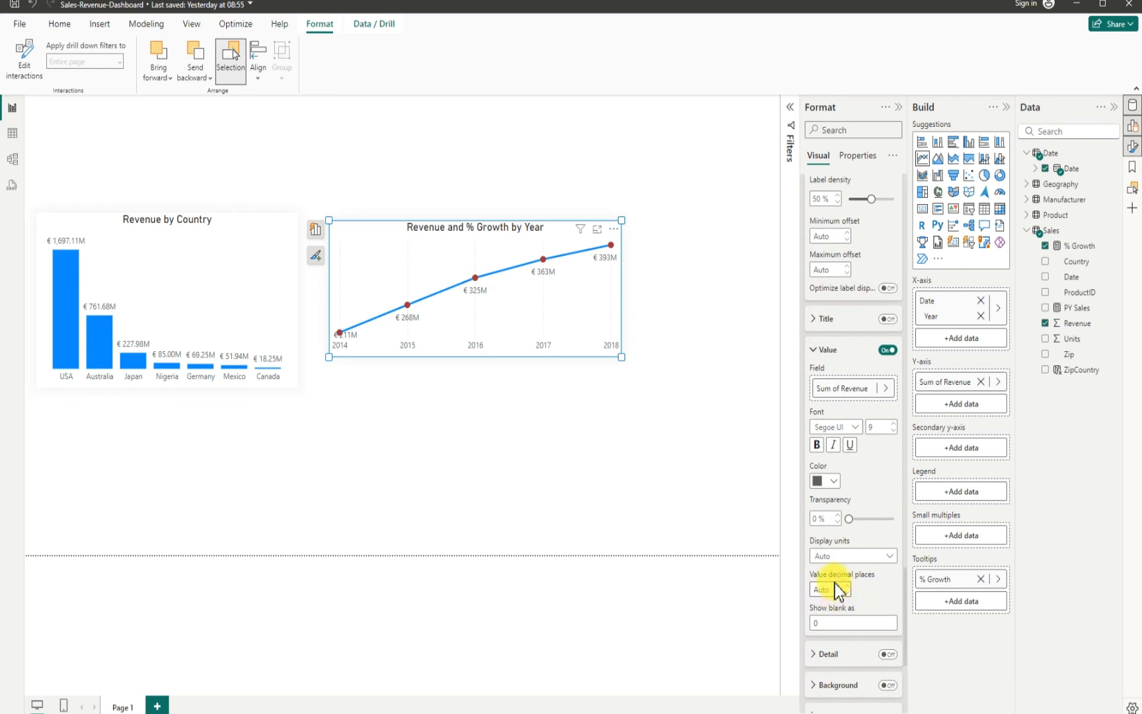
{"action": "scroll", "coordinate": [839, 581], "scroll_direction": "up", "scroll_amount": 5}
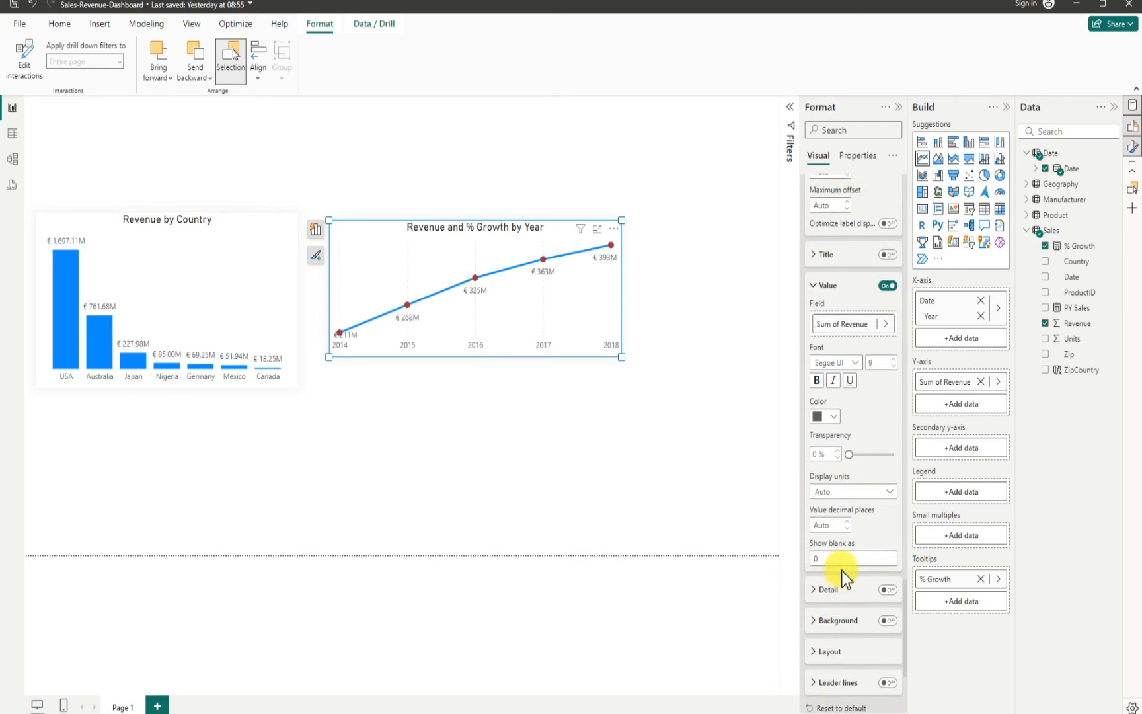
{"action": "scroll", "coordinate": [841, 568], "scroll_direction": "up", "scroll_amount": 8}
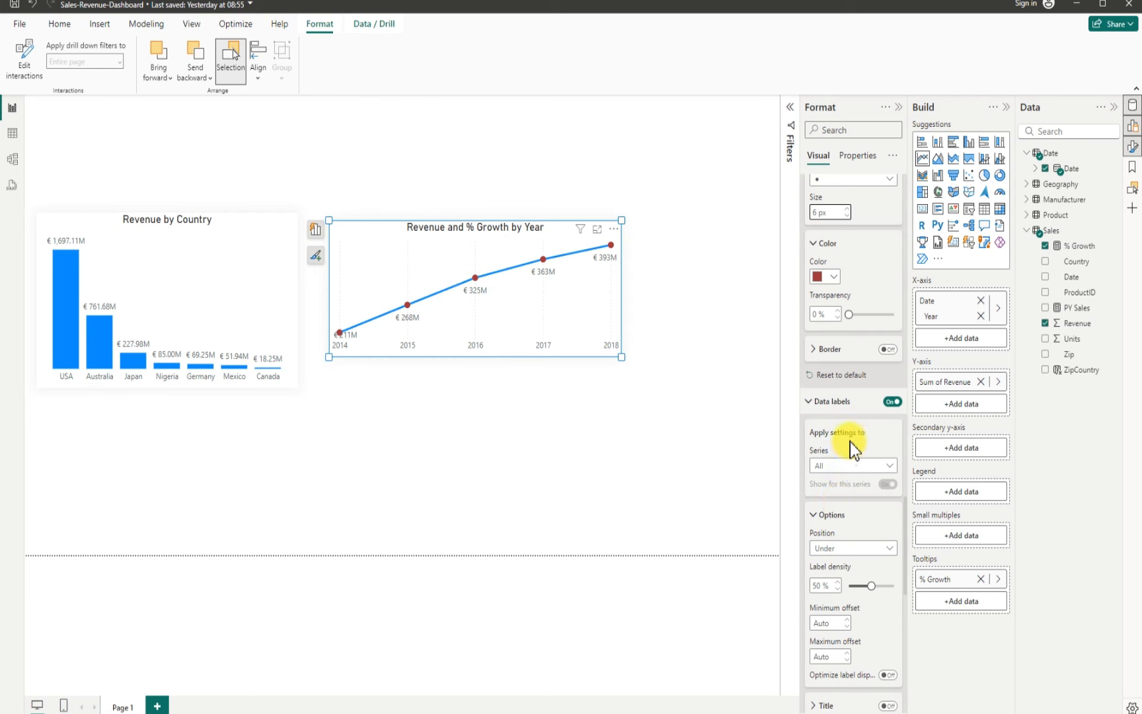
{"action": "scroll", "coordinate": [853, 450], "scroll_direction": "up", "scroll_amount": 5}
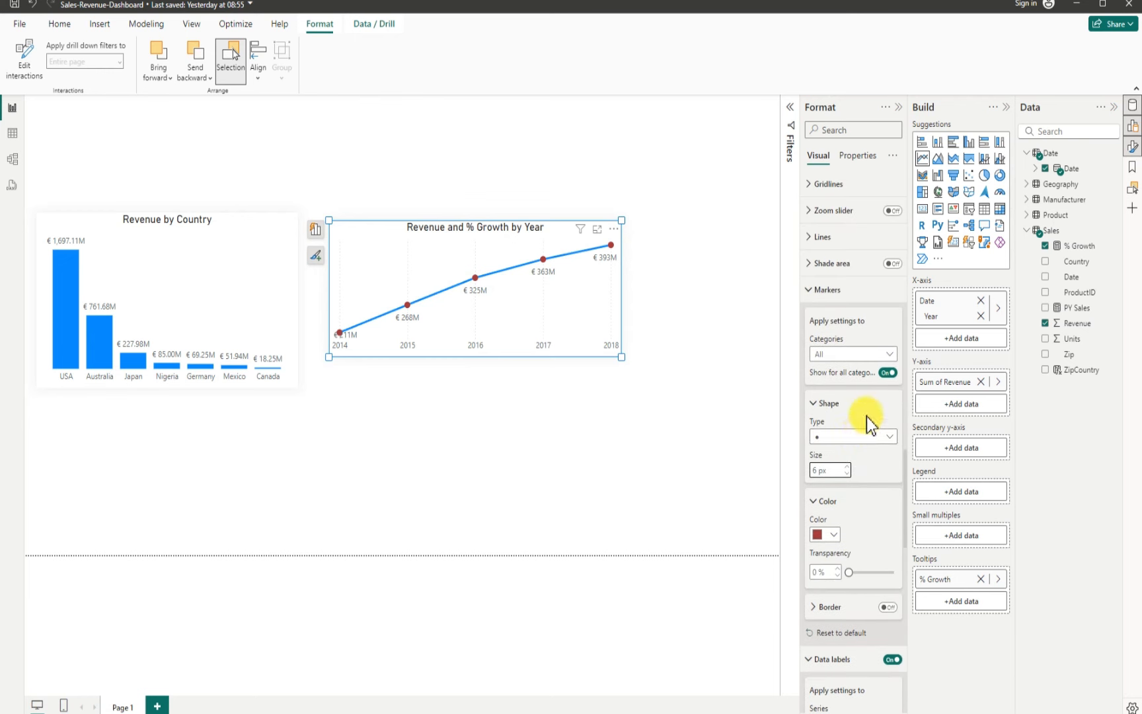
{"action": "scroll", "coordinate": [853, 414], "scroll_direction": "up", "scroll_amount": 2}
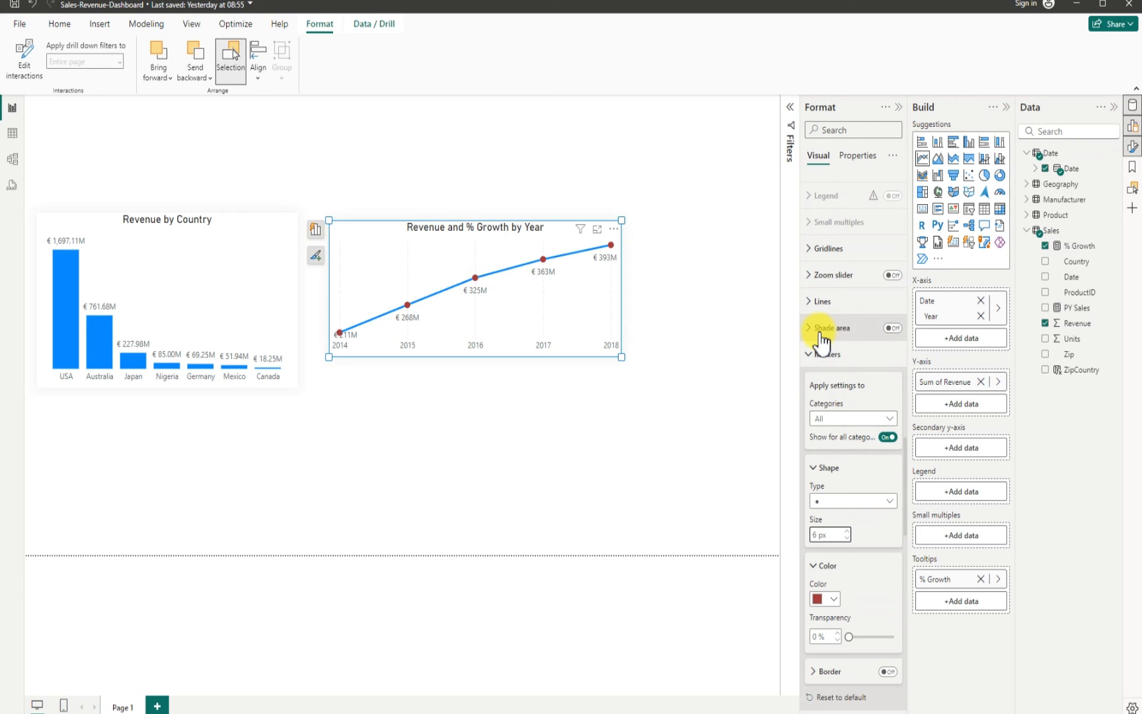
{"action": "left_click", "coordinate": [893, 329]}
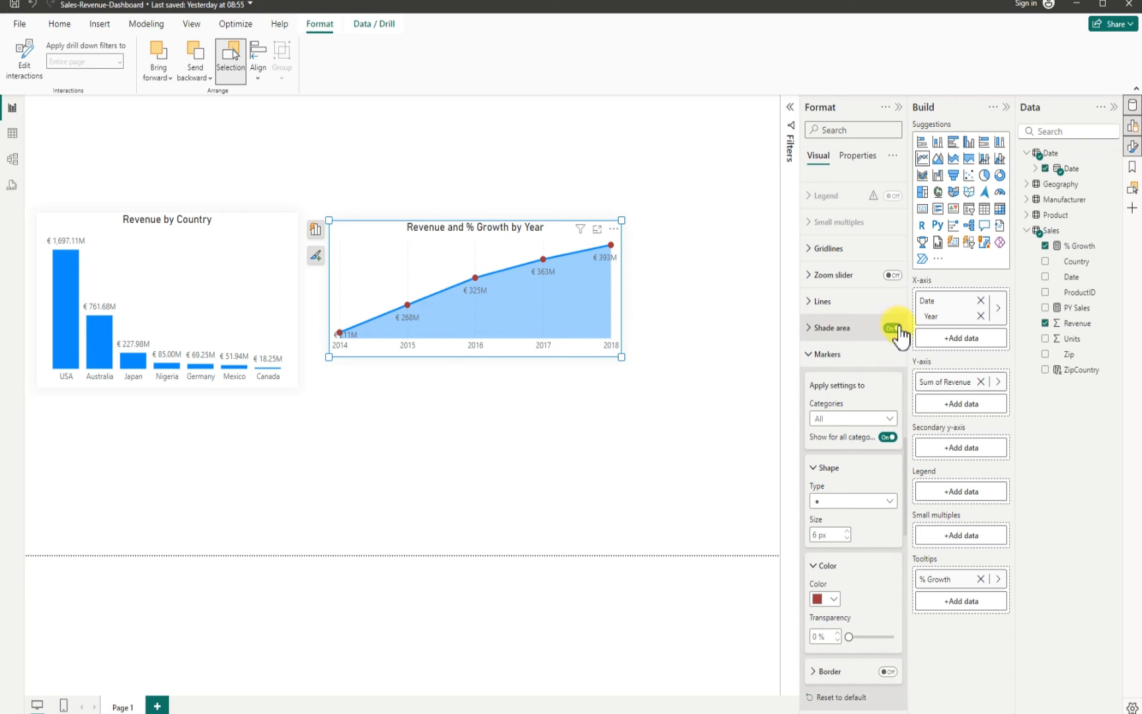
{"action": "left_click", "coordinate": [894, 328]}
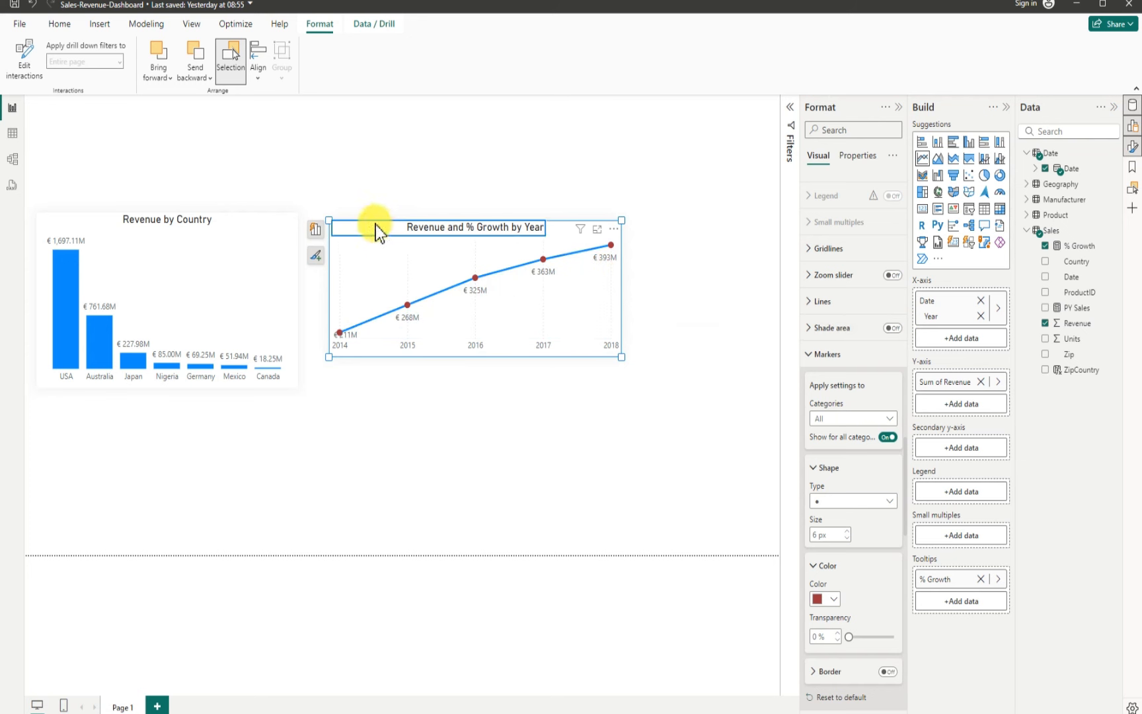
Step: Resize the revenue-by-year line chart slightly smaller and move it left beside the country chart
{"action": "left_click_drag", "start_coordinate": [621, 357], "coordinate": [604, 354]}
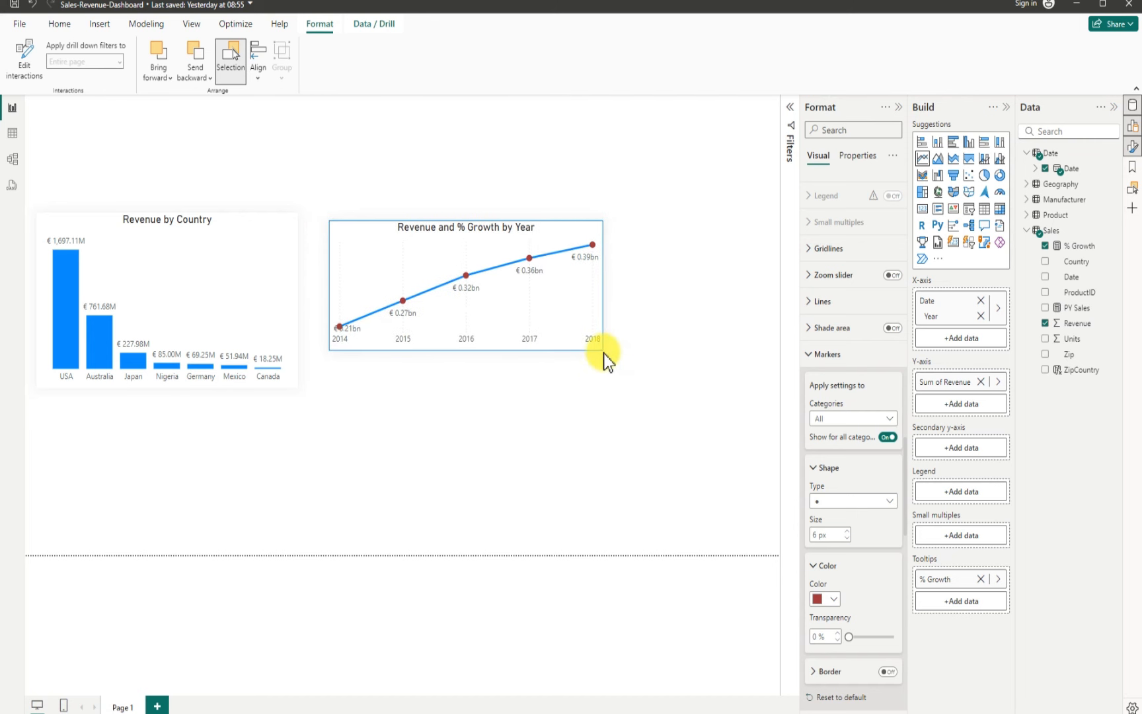
{"action": "left_click", "coordinate": [357, 223]}
{"action": "left_click_drag", "start_coordinate": [358, 221], "coordinate": [336, 224]}
{"action": "left_click", "coordinate": [379, 393]}
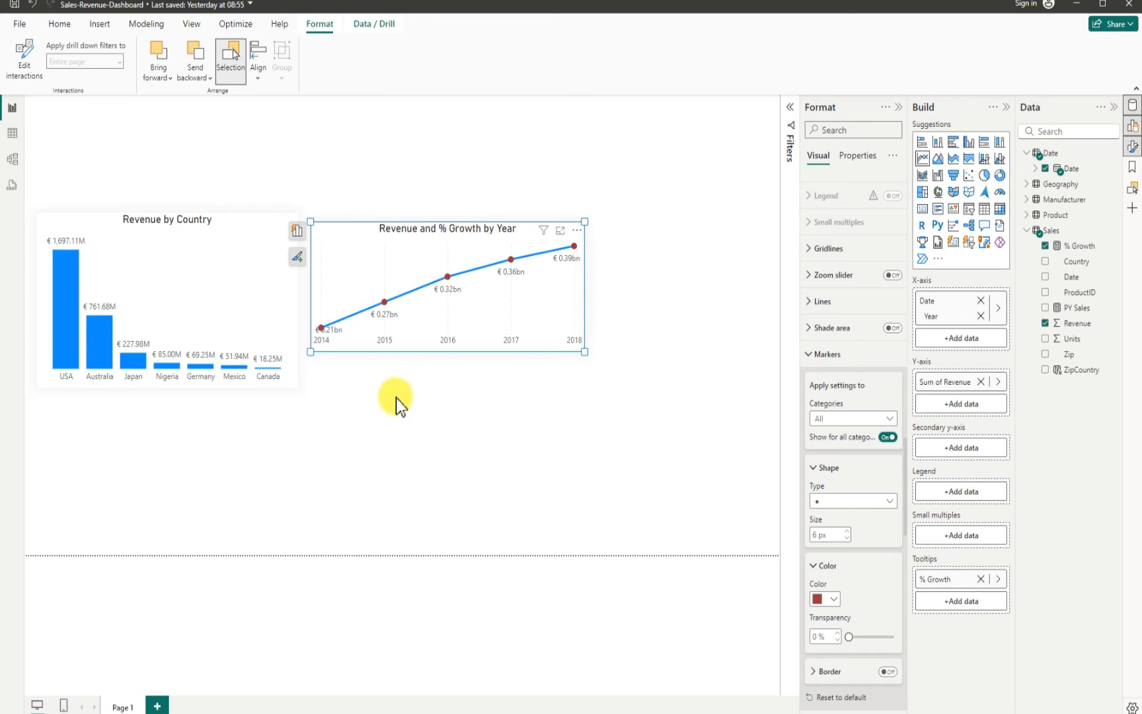
{"action": "left_click", "coordinate": [424, 419]}
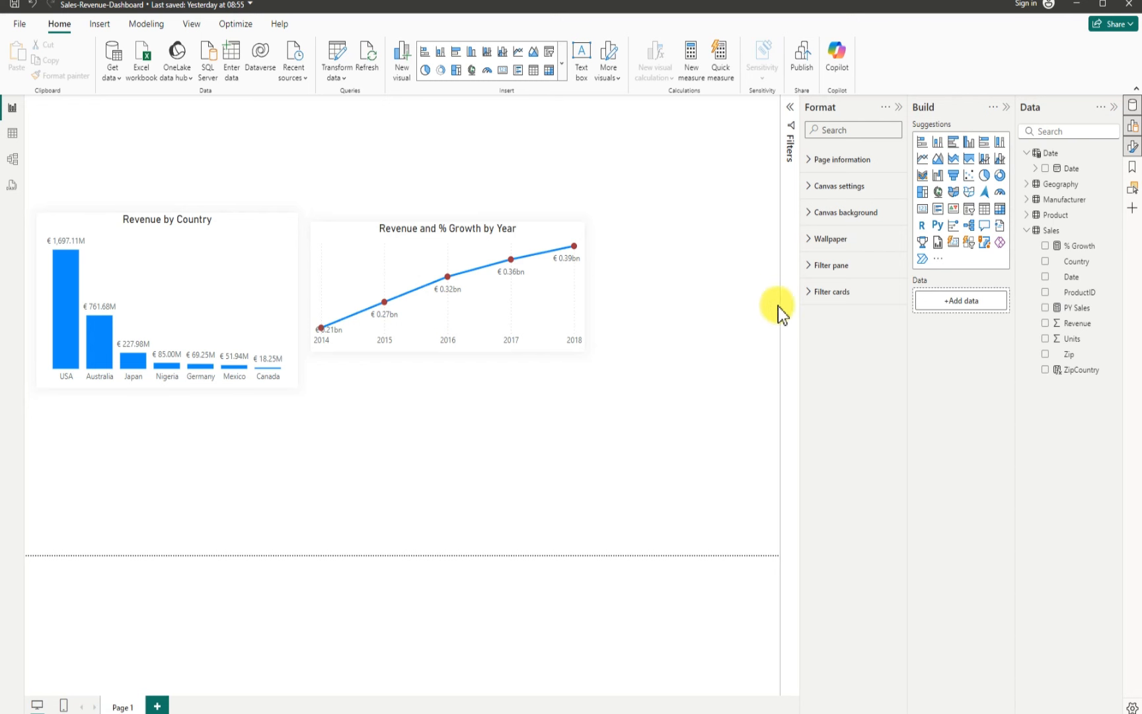
Step: Add a clustered bar chart below the line chart showing Revenue by Product Category
{"action": "left_click", "coordinate": [954, 143]}
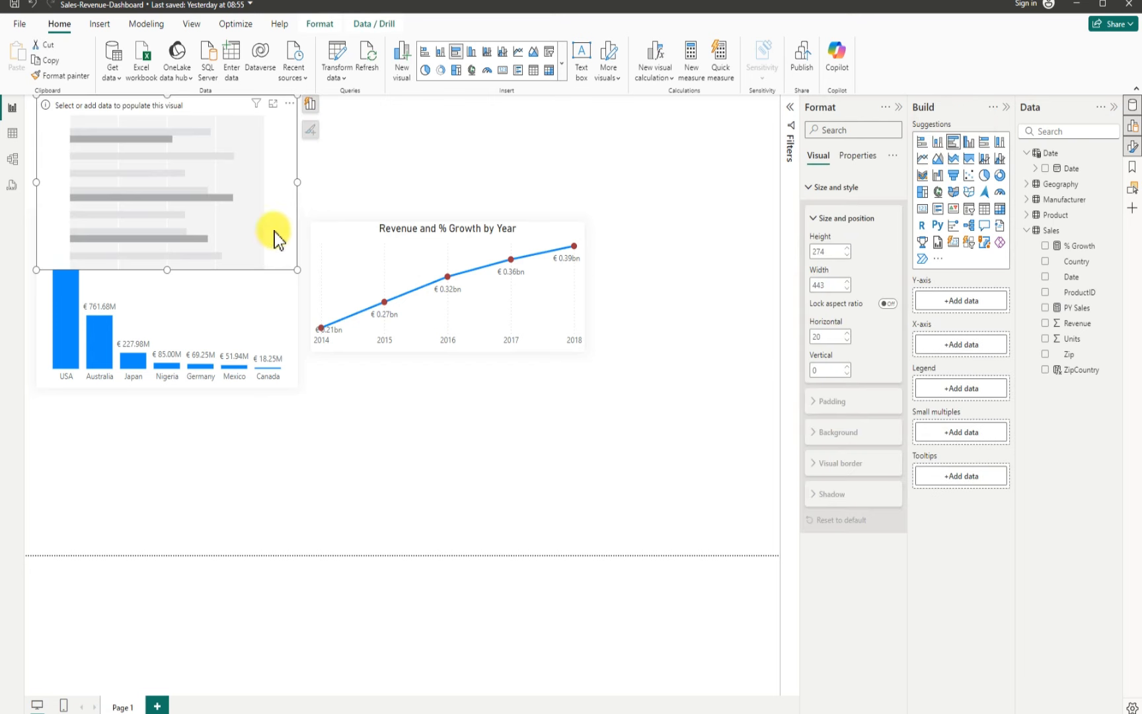
{"action": "left_click_drag", "start_coordinate": [274, 234], "coordinate": [384, 429]}
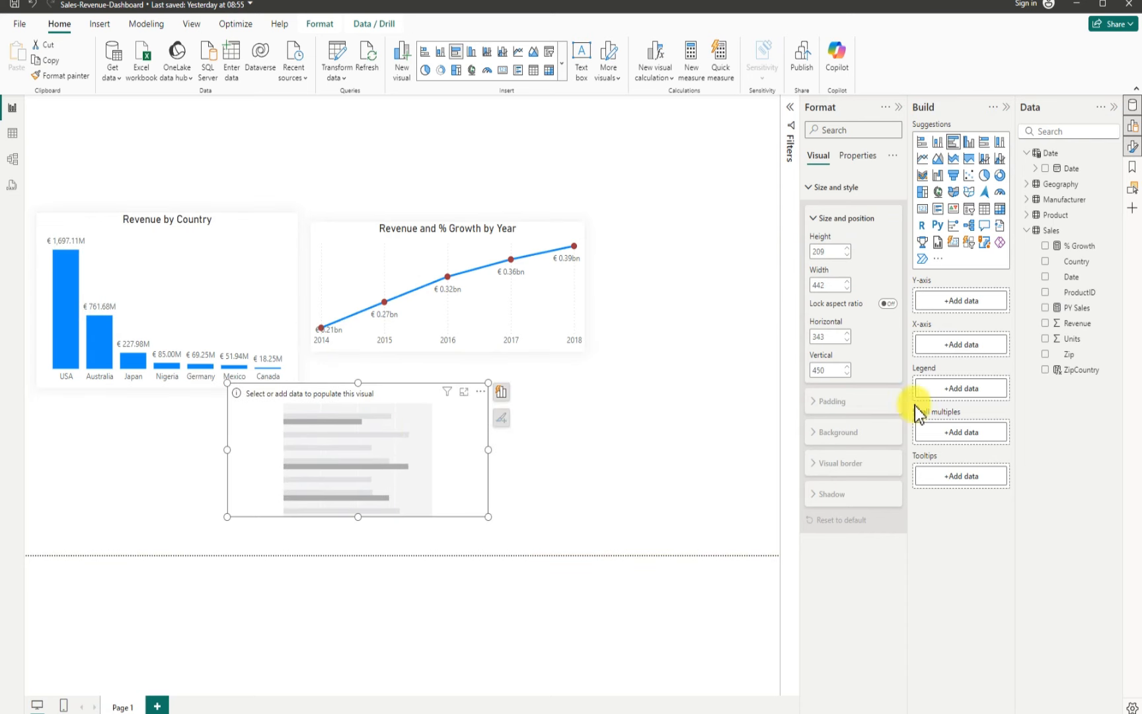
{"action": "left_click", "coordinate": [1046, 323]}
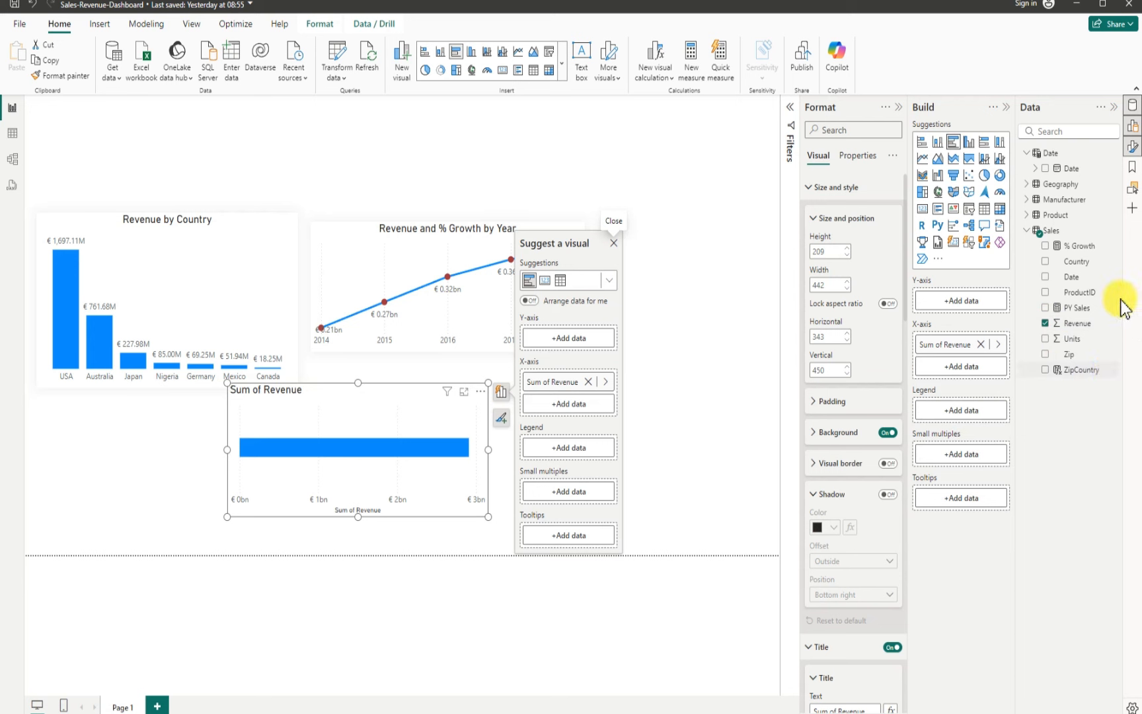
{"action": "left_click", "coordinate": [1033, 200]}
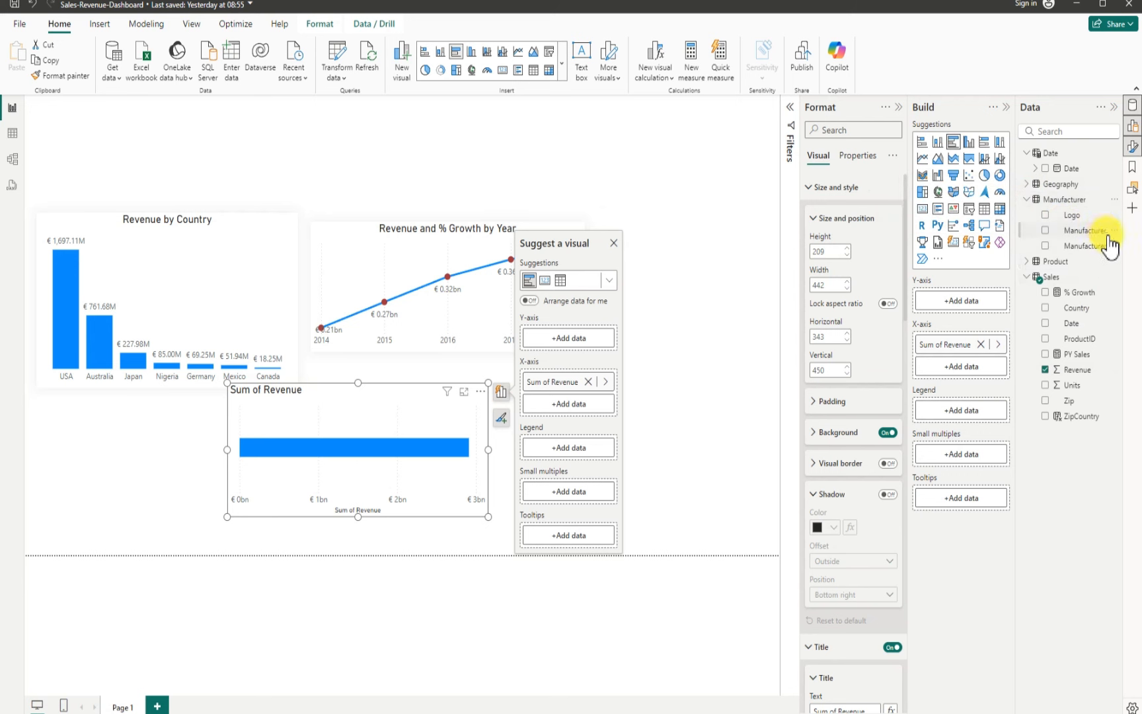
{"action": "left_click", "coordinate": [1030, 262]}
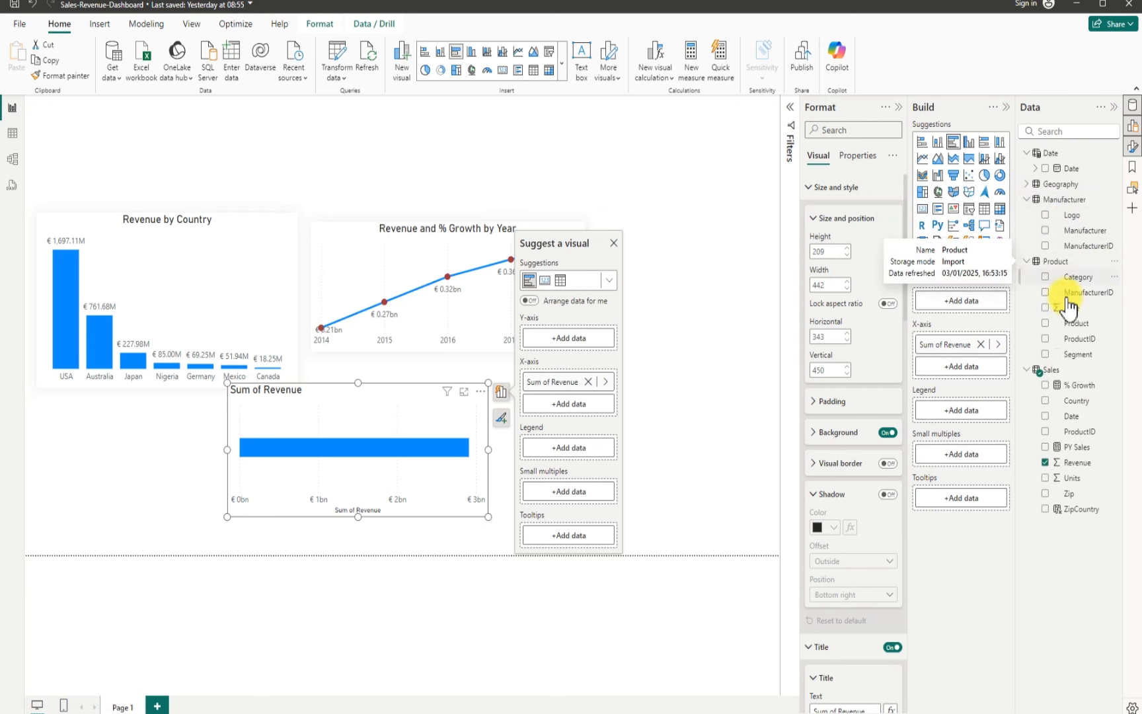
{"action": "left_click", "coordinate": [1046, 278]}
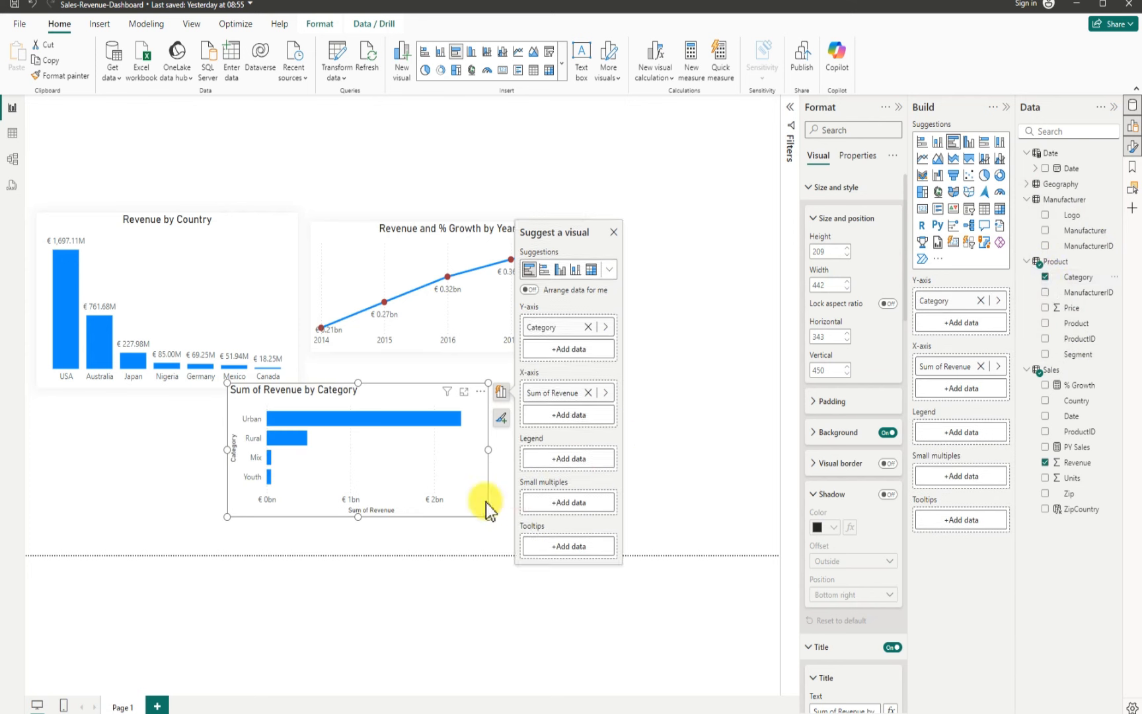
Step: Resize the category bar chart to be slightly taller and narrower
{"action": "left_click", "coordinate": [360, 519]}
{"action": "left_click_drag", "start_coordinate": [358, 518], "coordinate": [358, 535]}
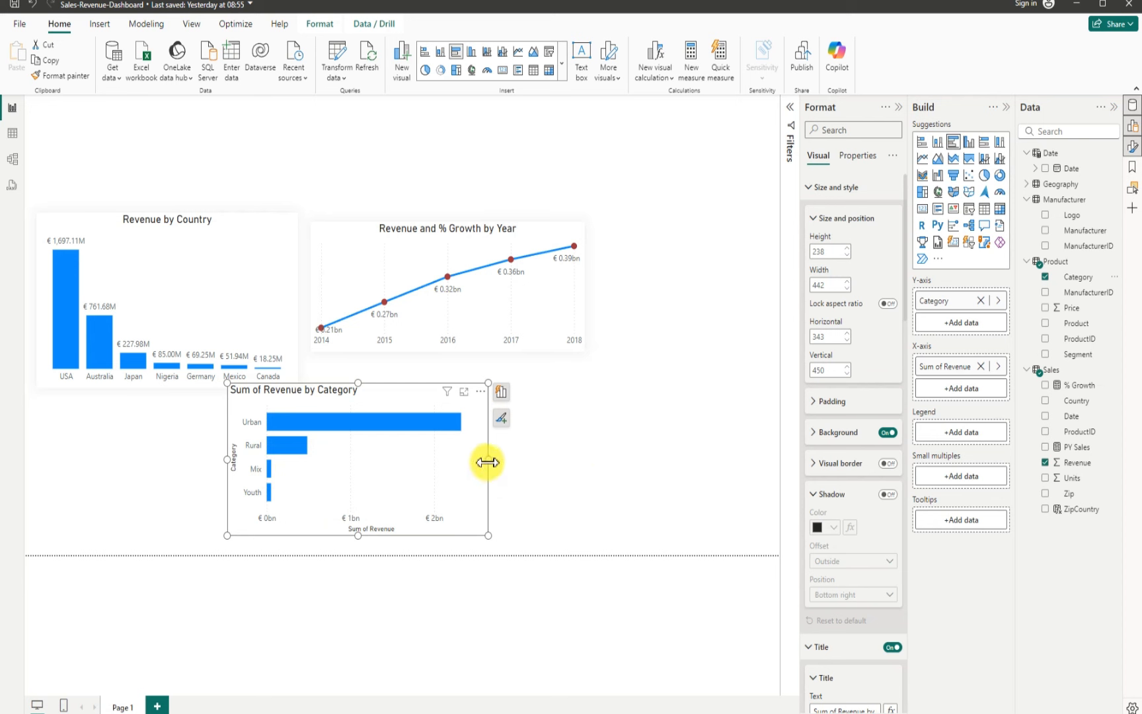
{"action": "left_click_drag", "start_coordinate": [480, 460], "coordinate": [467, 462]}
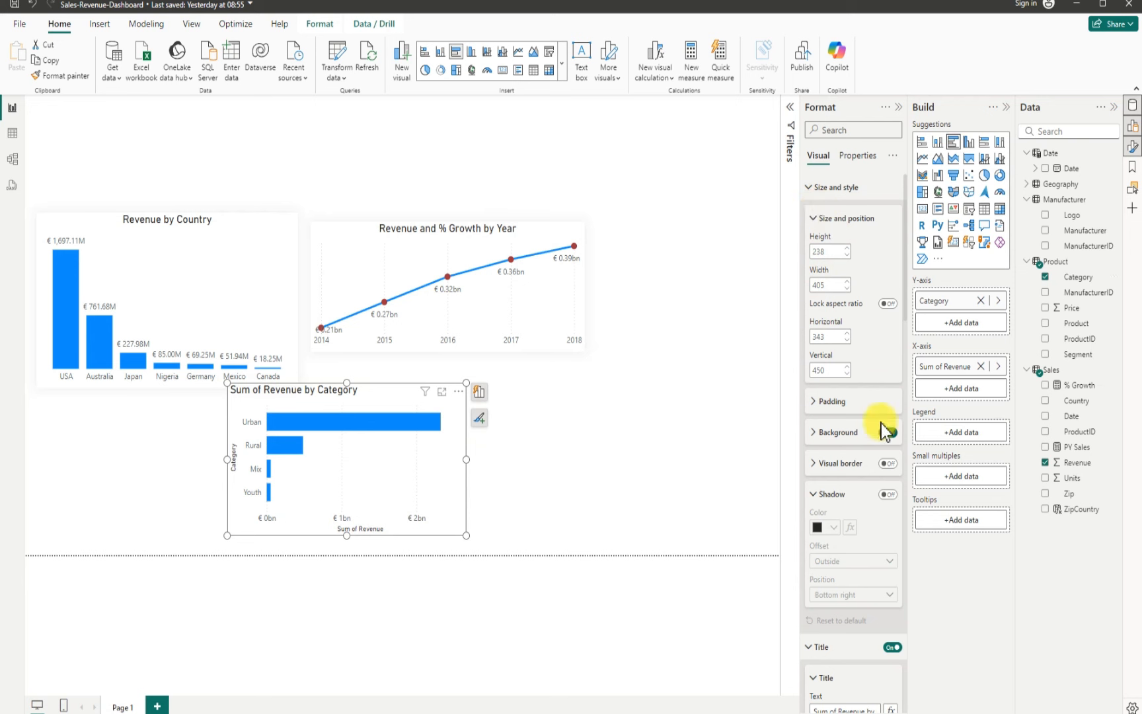
Step: Turn on the bar chart's shadow with colour White, 20% darker, and position Center
{"action": "left_click", "coordinate": [888, 495]}
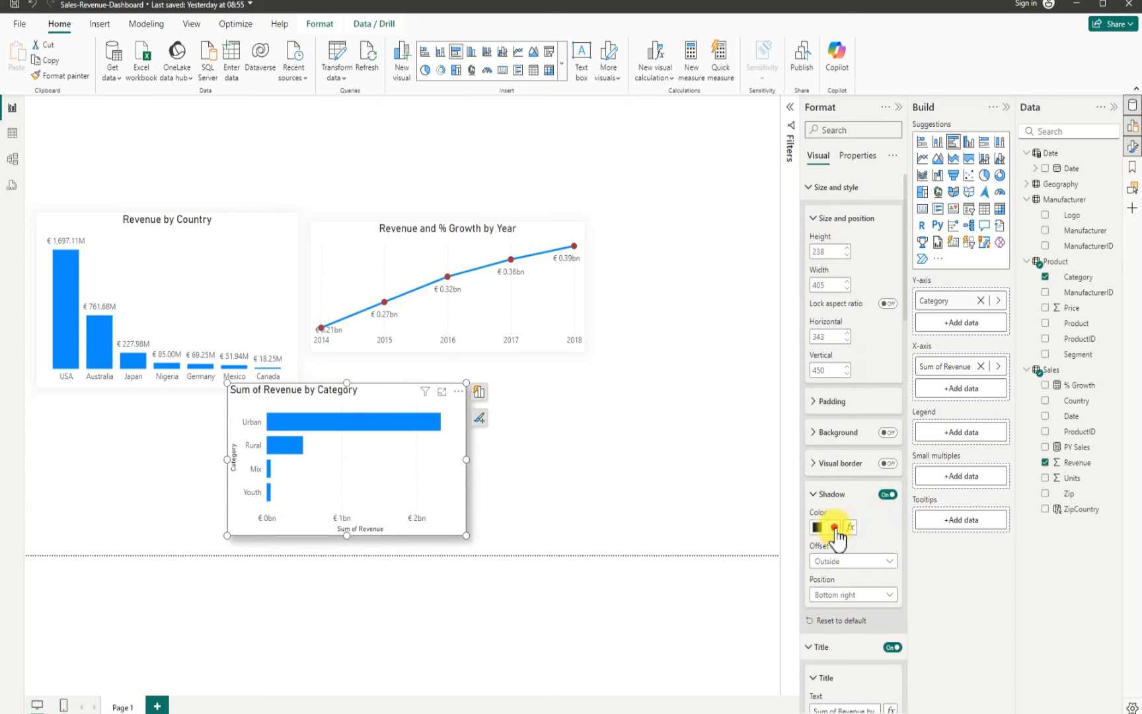
{"action": "left_click", "coordinate": [834, 527]}
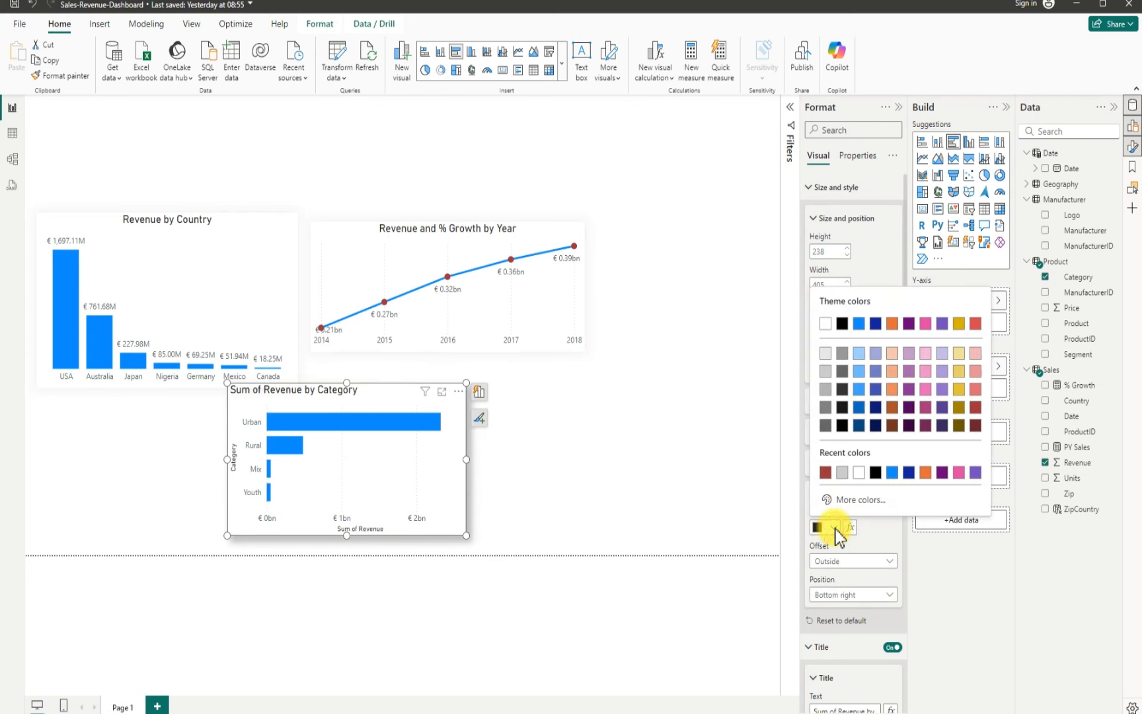
{"action": "left_click", "coordinate": [827, 372]}
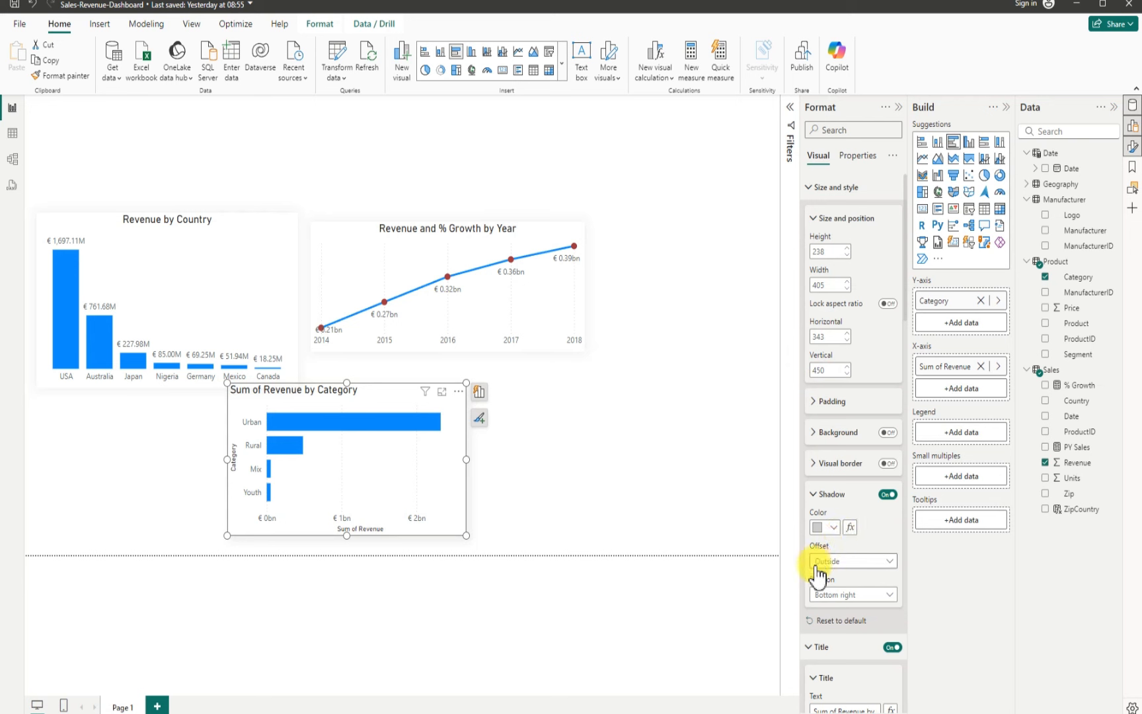
{"action": "left_click", "coordinate": [848, 603]}
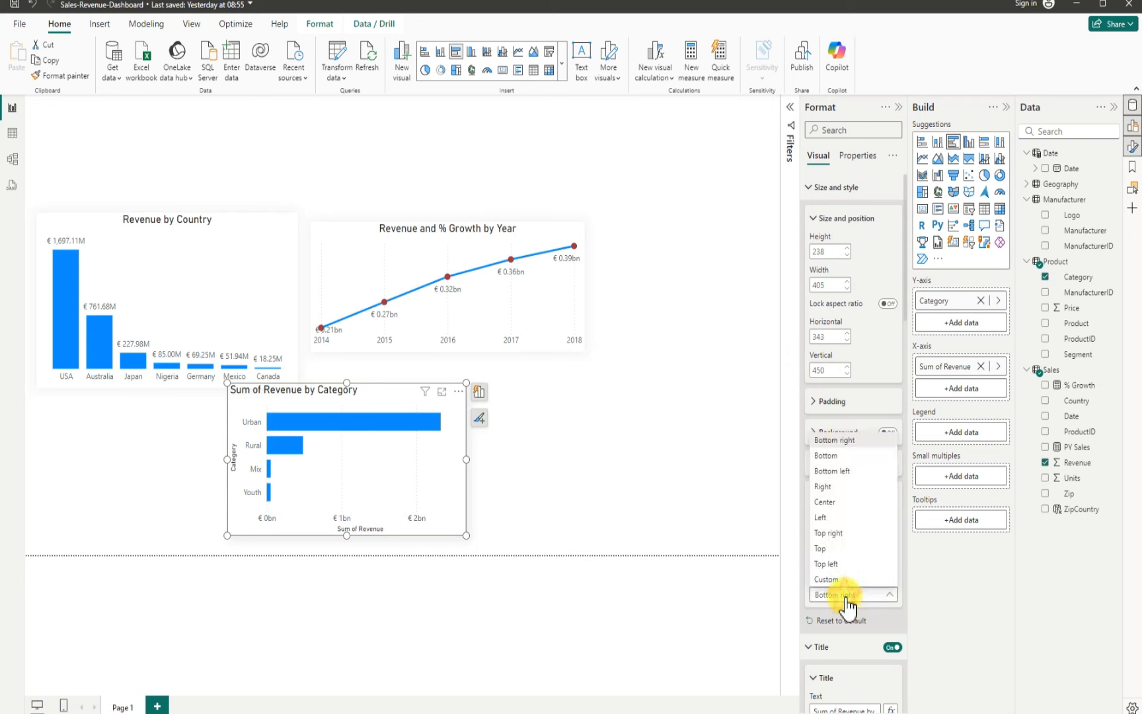
{"action": "left_click", "coordinate": [828, 501]}
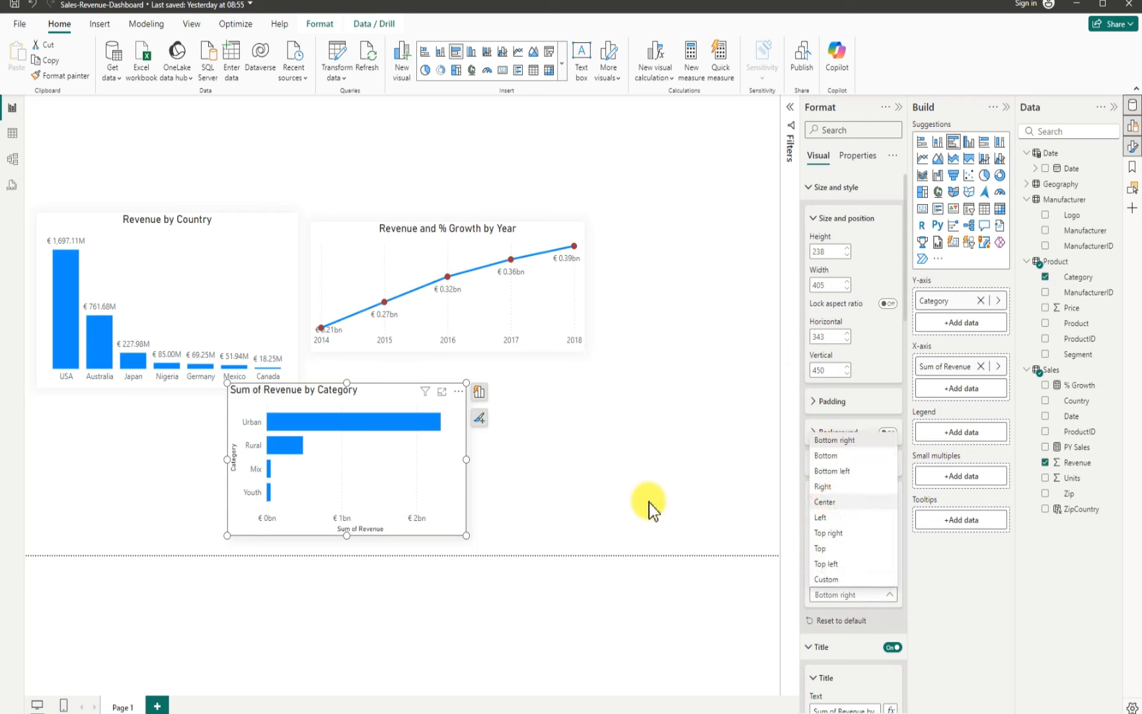
Step: Rename the bar chart title to "Revenue by Category" and center-align it
{"action": "scroll", "coordinate": [859, 575], "scroll_direction": "down", "scroll_amount": 1}
{"action": "scroll", "coordinate": [860, 575], "scroll_direction": "down", "scroll_amount": 4}
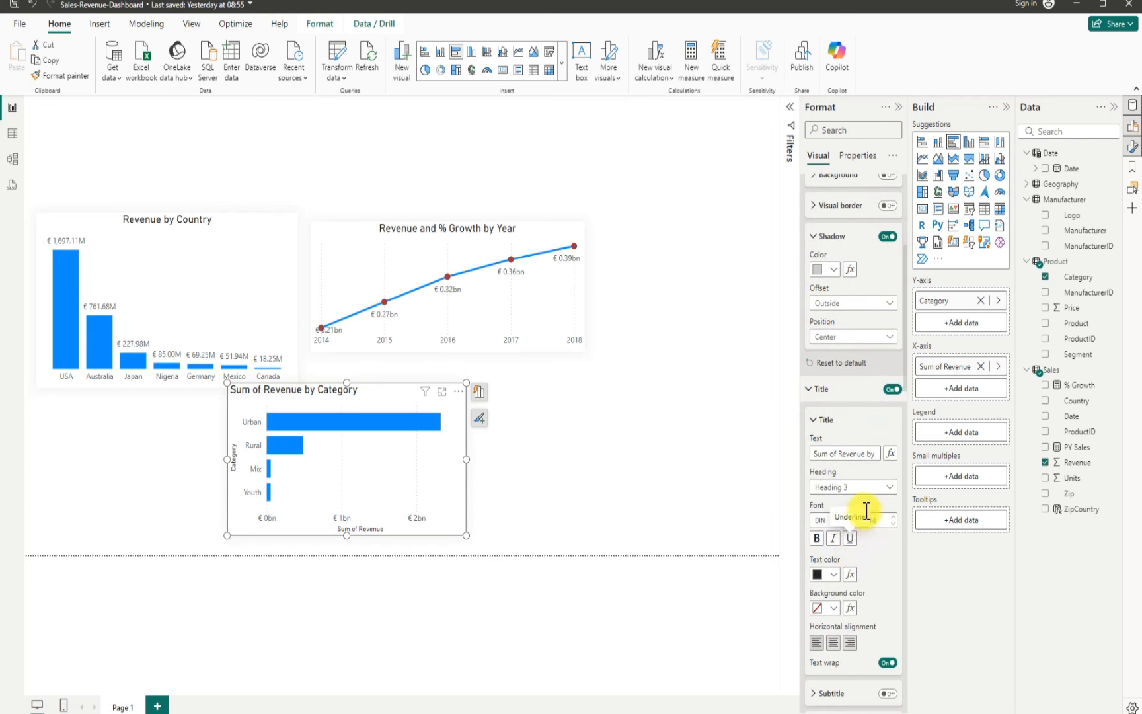
{"action": "left_click", "coordinate": [838, 454]}
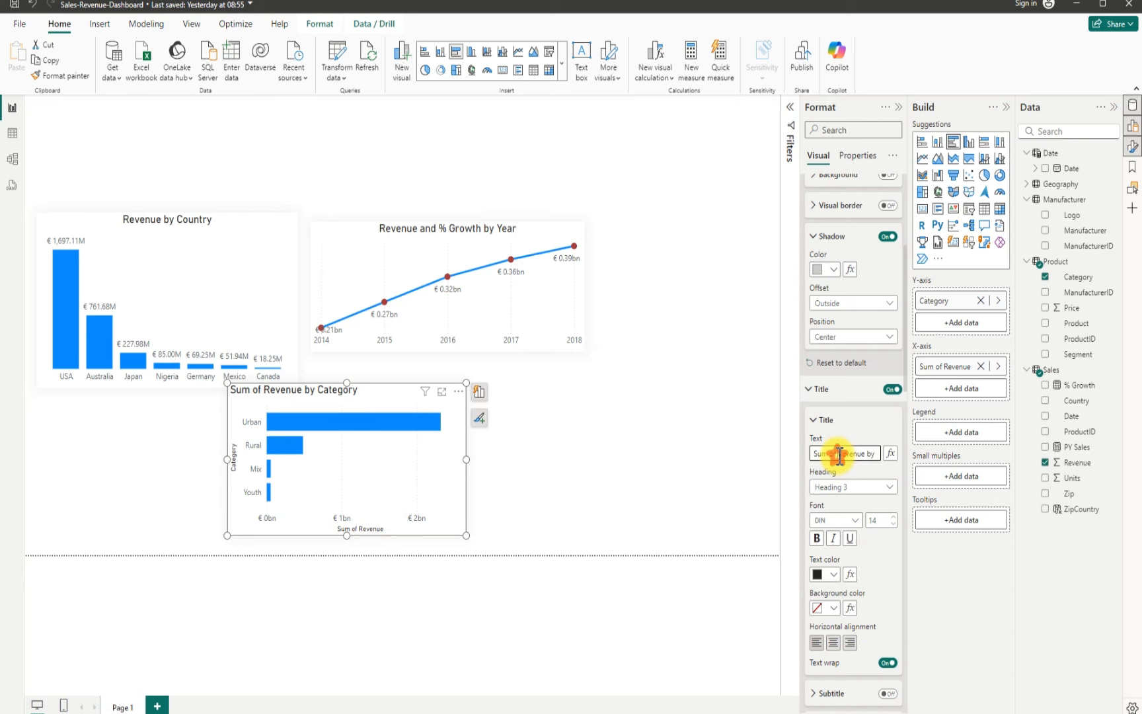
{"action": "key", "text": "BackSpace"}
{"action": "key", "text": "BackSpace"}
{"action": "key", "text": "BackSpace"}
{"action": "key", "text": "BackSpace"}
{"action": "key", "text": "BackSpace"}
{"action": "key", "text": "BackSpace"}
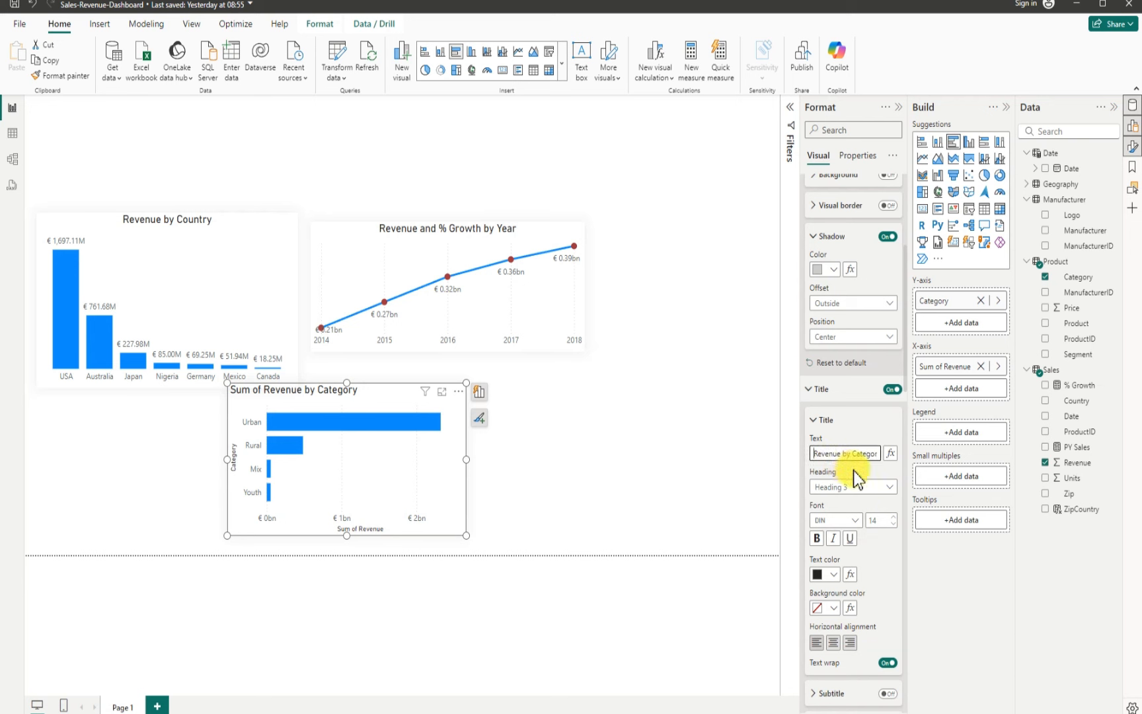
{"action": "left_click", "coordinate": [834, 642]}
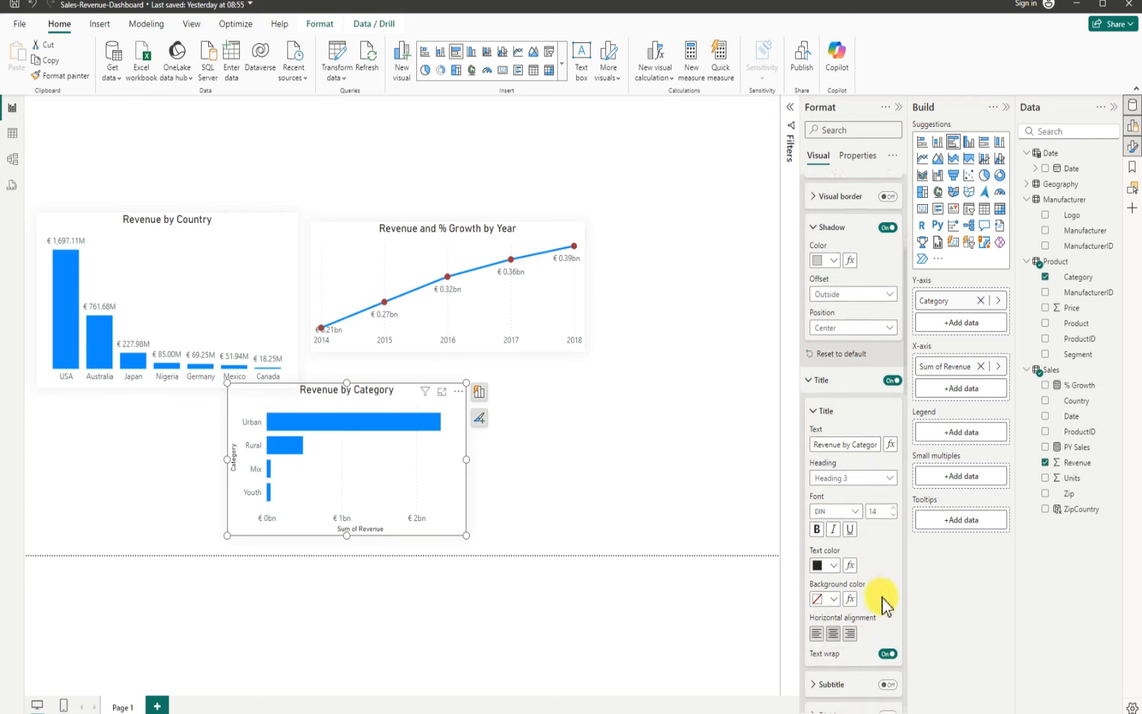
Step: Hide the bar chart's y-axis title and the x-axis title and values
{"action": "scroll", "coordinate": [883, 603], "scroll_direction": "down", "scroll_amount": 3}
{"action": "scroll", "coordinate": [884, 601], "scroll_direction": "down", "scroll_amount": 2}
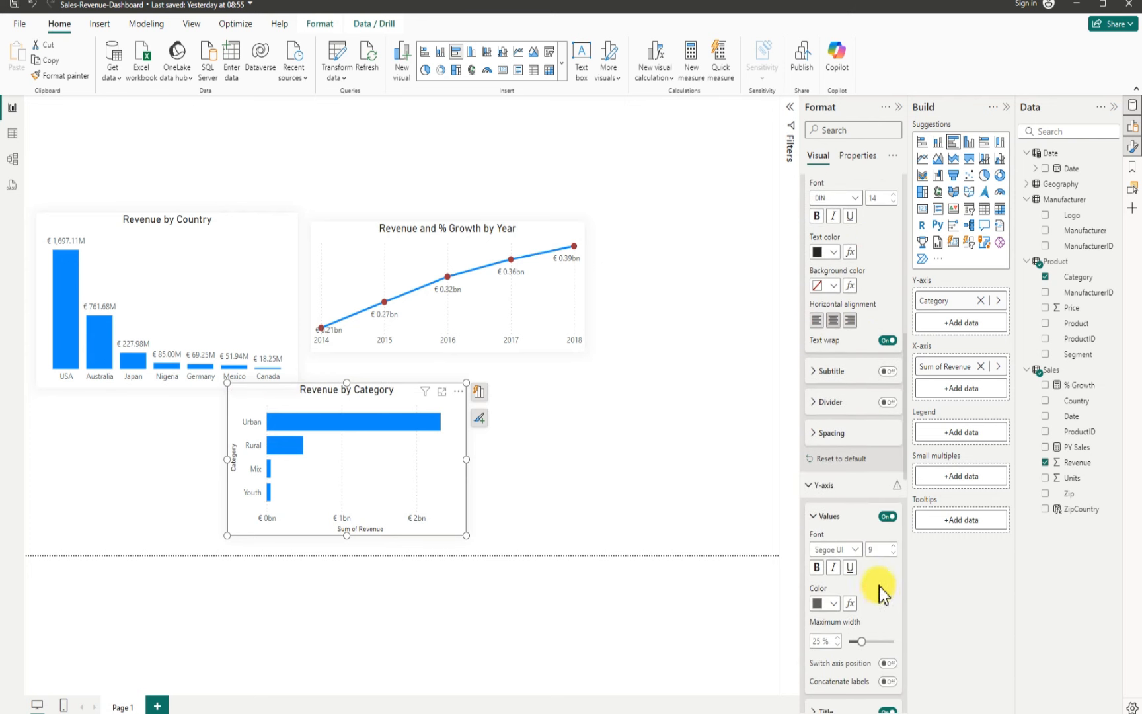
{"action": "scroll", "coordinate": [879, 586], "scroll_direction": "down", "scroll_amount": 1}
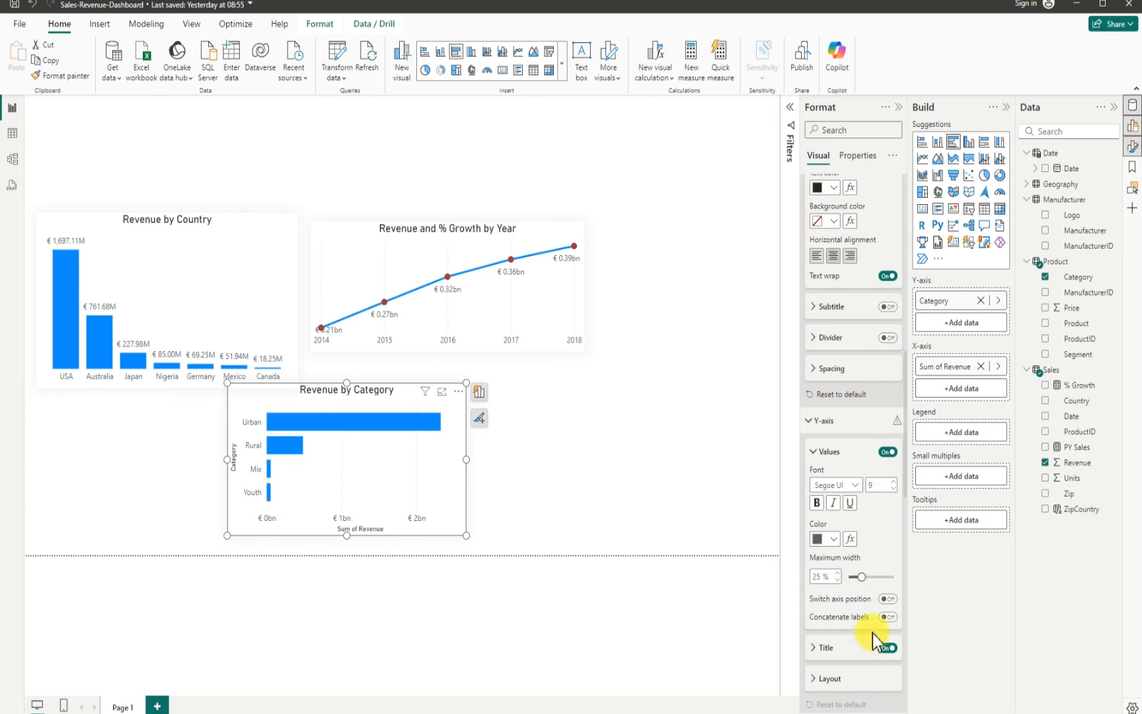
{"action": "scroll", "coordinate": [872, 640], "scroll_direction": "down", "scroll_amount": 2}
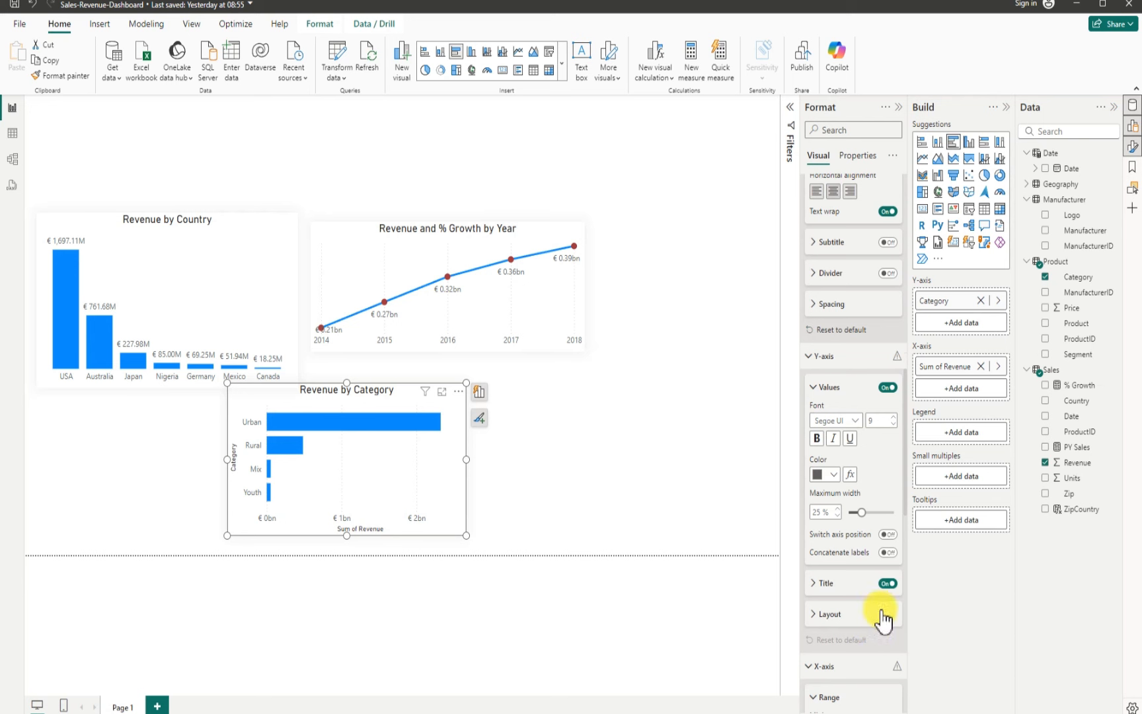
{"action": "left_click", "coordinate": [888, 583]}
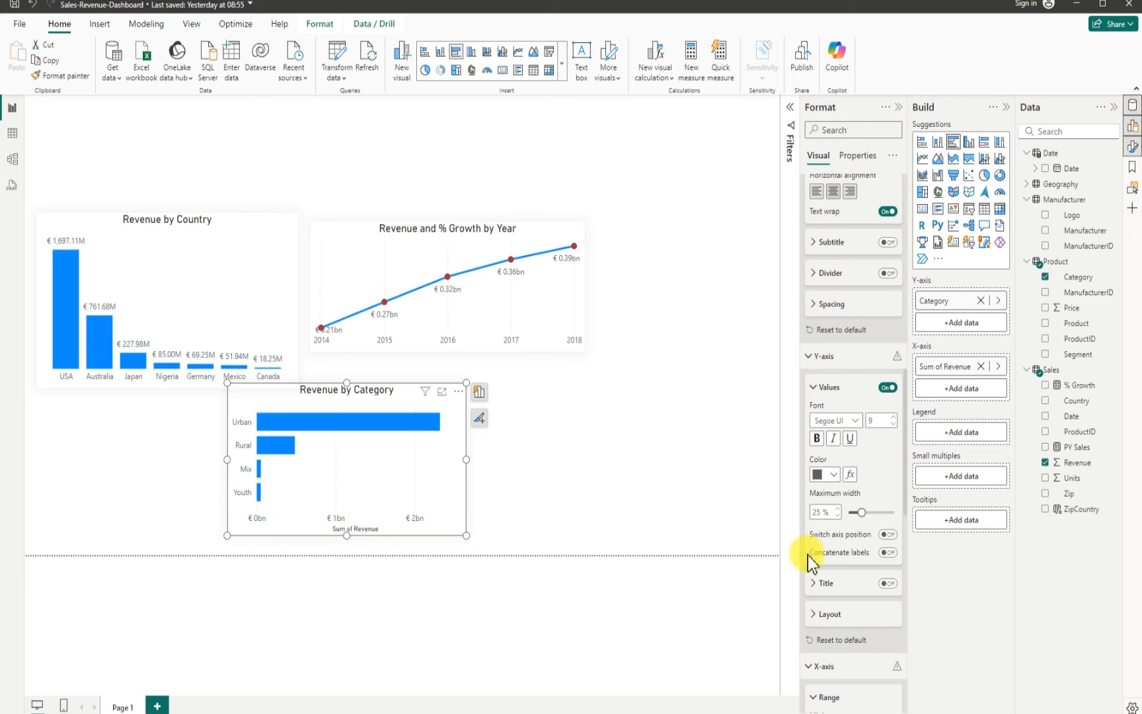
{"action": "scroll", "coordinate": [859, 598], "scroll_direction": "down", "scroll_amount": 3}
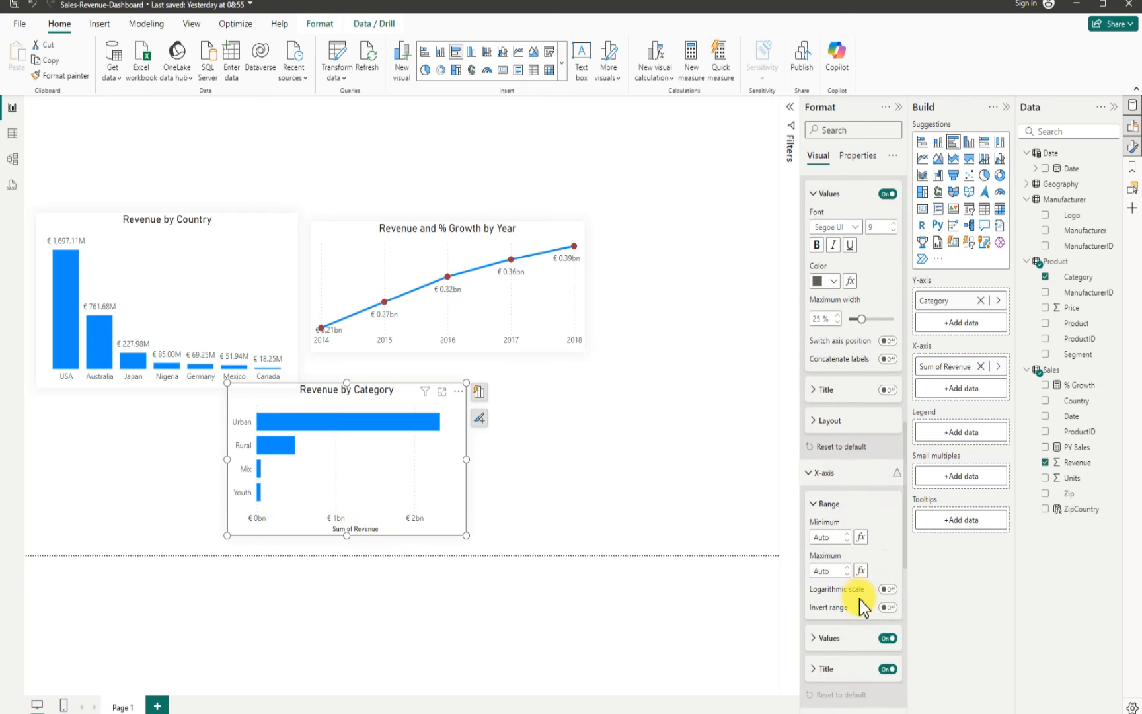
{"action": "left_click", "coordinate": [887, 668]}
{"action": "left_click", "coordinate": [889, 639]}
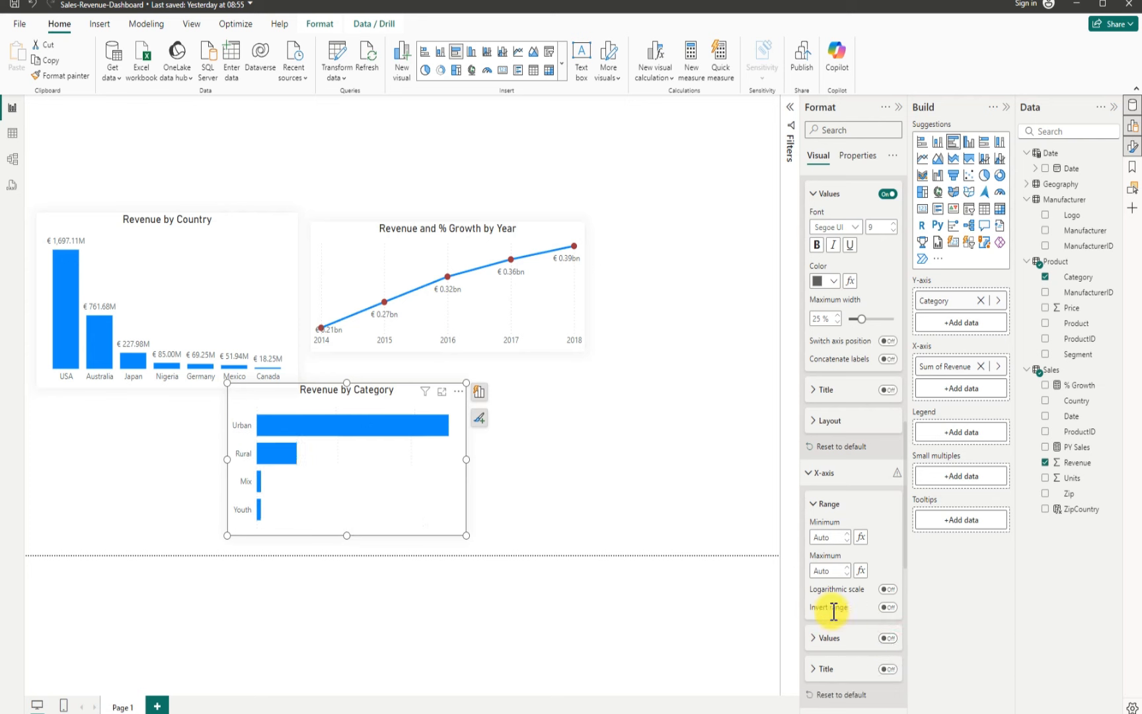
Step: Turn on data labels for the category bar chart
{"action": "scroll", "coordinate": [844, 606], "scroll_direction": "down", "scroll_amount": 3}
{"action": "scroll", "coordinate": [846, 614], "scroll_direction": "down", "scroll_amount": 1}
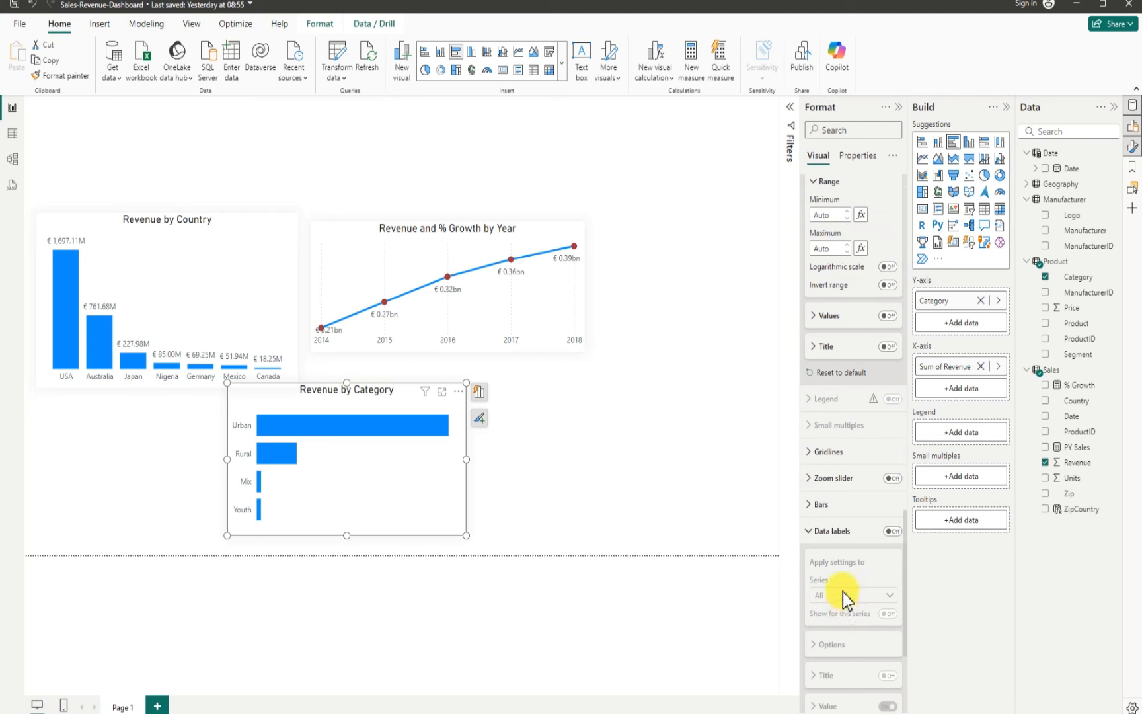
{"action": "left_click", "coordinate": [893, 532]}
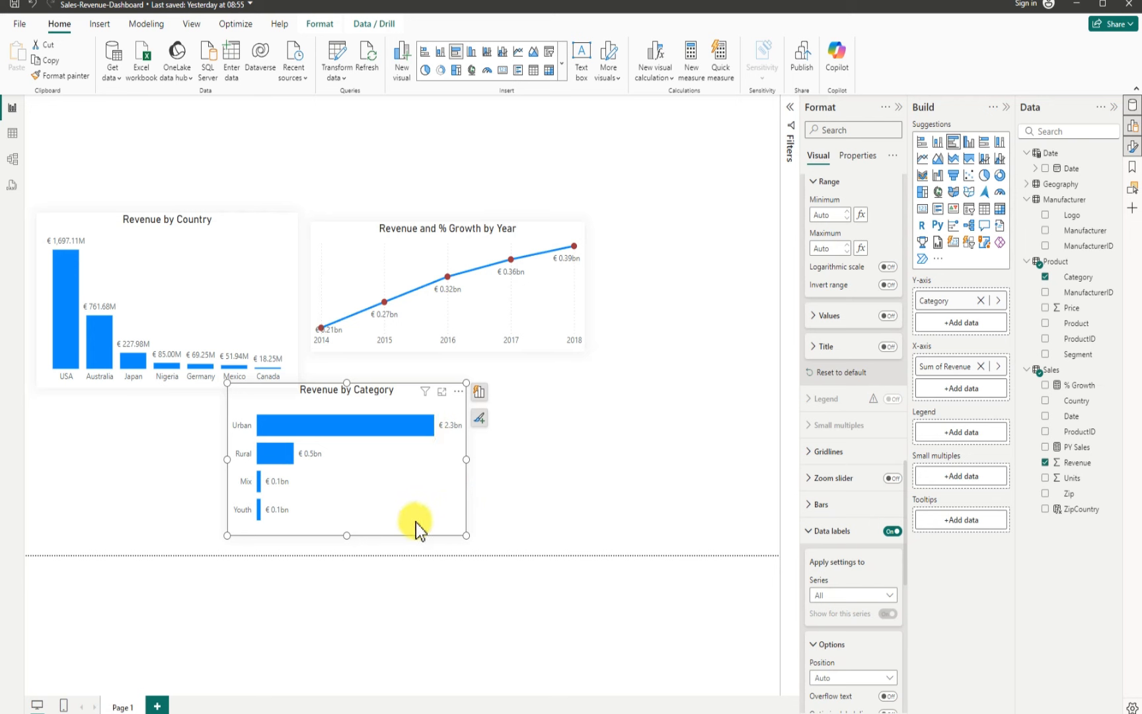
{"action": "scroll", "coordinate": [866, 582], "scroll_direction": "down", "scroll_amount": 5}
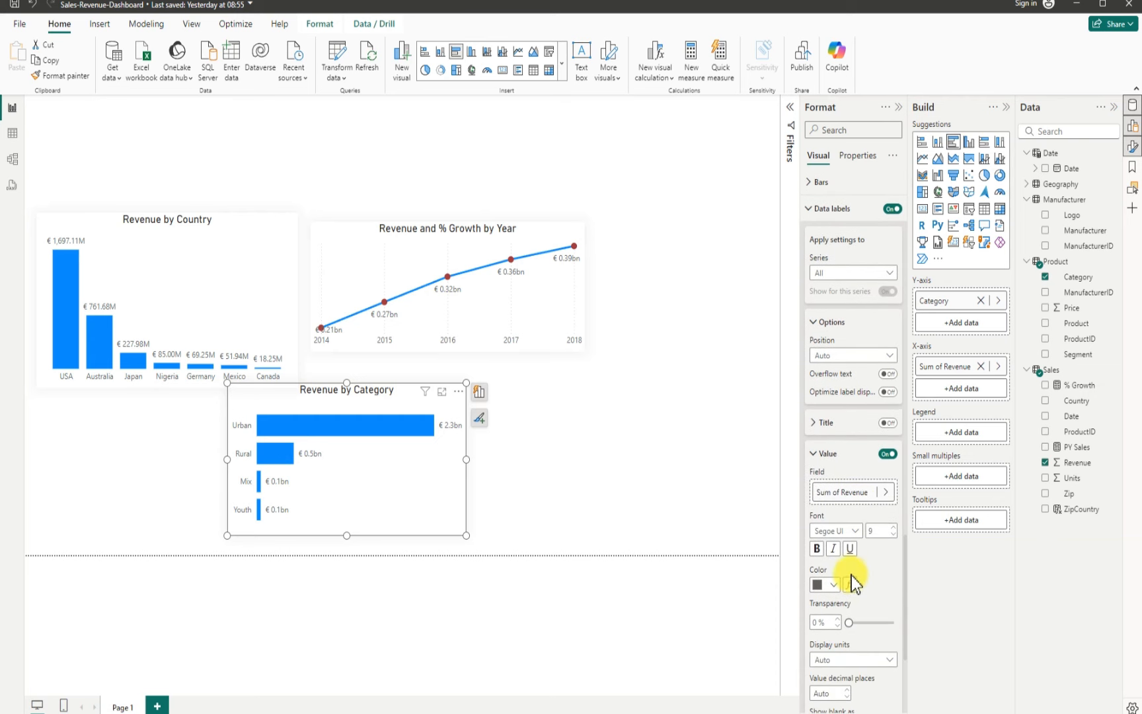
Step: Set the category chart's data labels to display units Millions and position Outside end
{"action": "scroll", "coordinate": [854, 582], "scroll_direction": "down", "scroll_amount": 2}
{"action": "scroll", "coordinate": [859, 579], "scroll_direction": "down", "scroll_amount": 1}
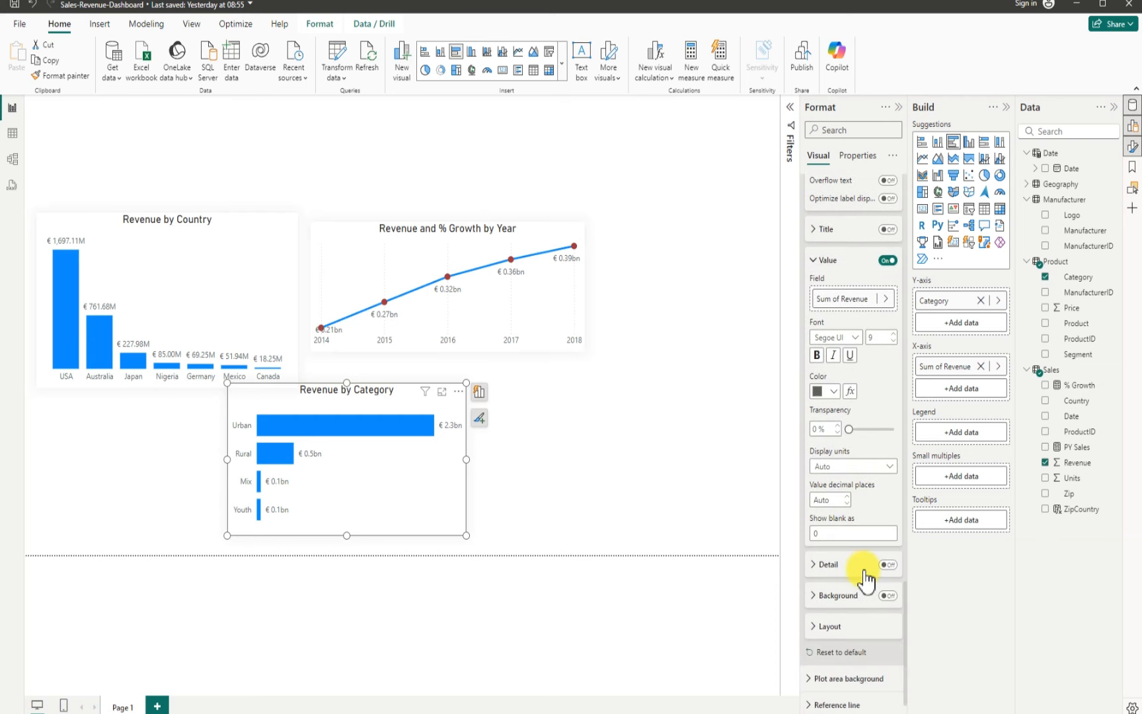
{"action": "scroll", "coordinate": [866, 581], "scroll_direction": "up", "scroll_amount": 5}
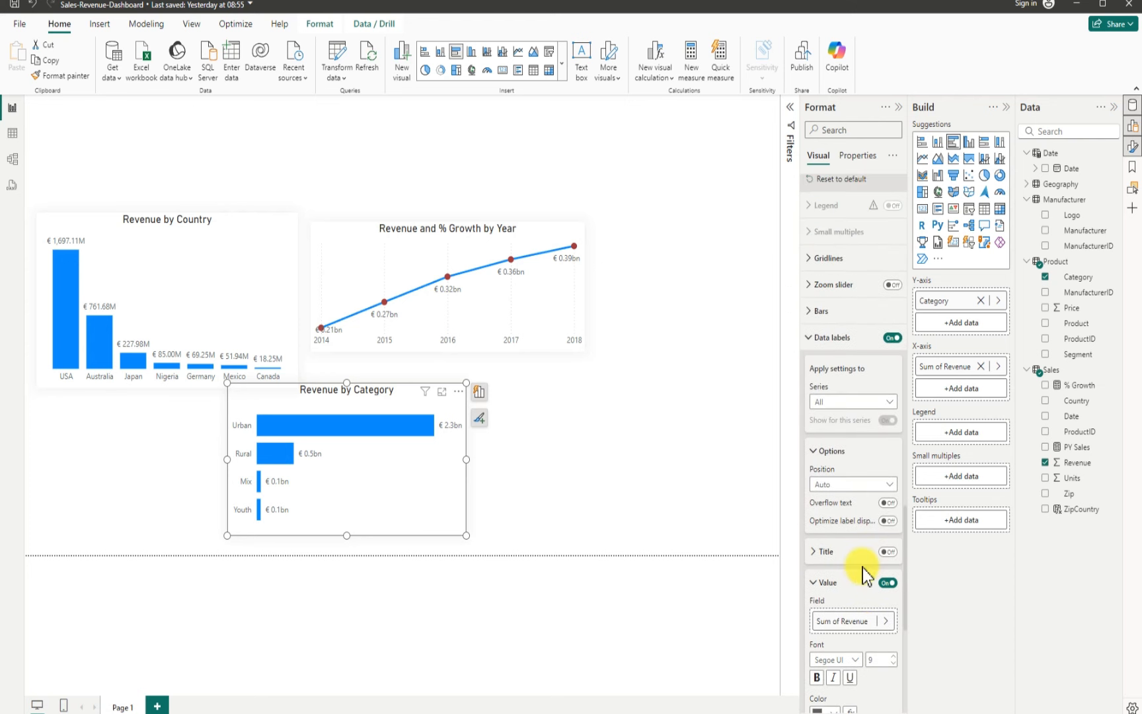
{"action": "scroll", "coordinate": [862, 569], "scroll_direction": "down", "scroll_amount": 4}
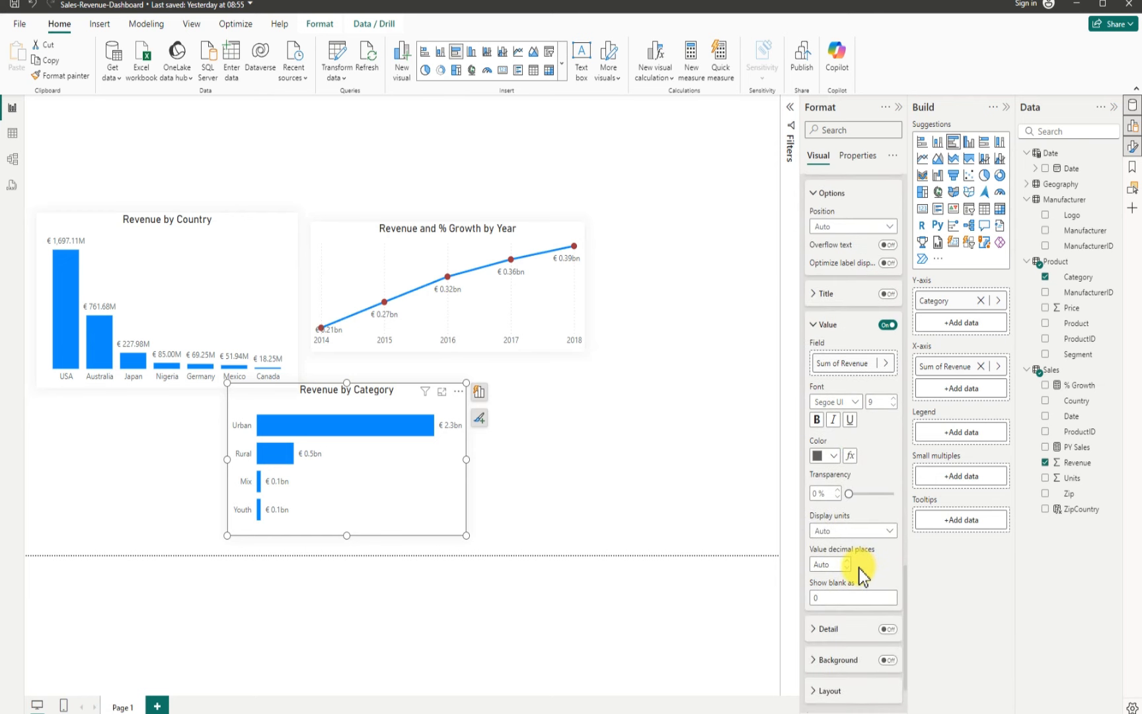
{"action": "left_click", "coordinate": [853, 533]}
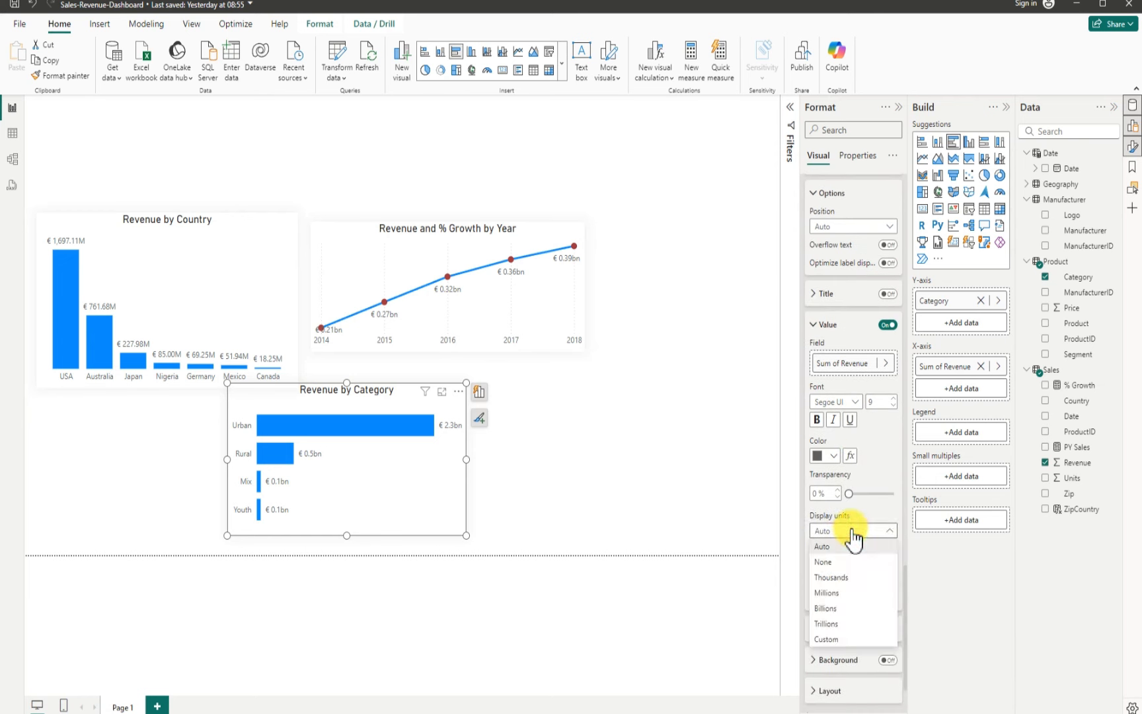
{"action": "left_click", "coordinate": [834, 591]}
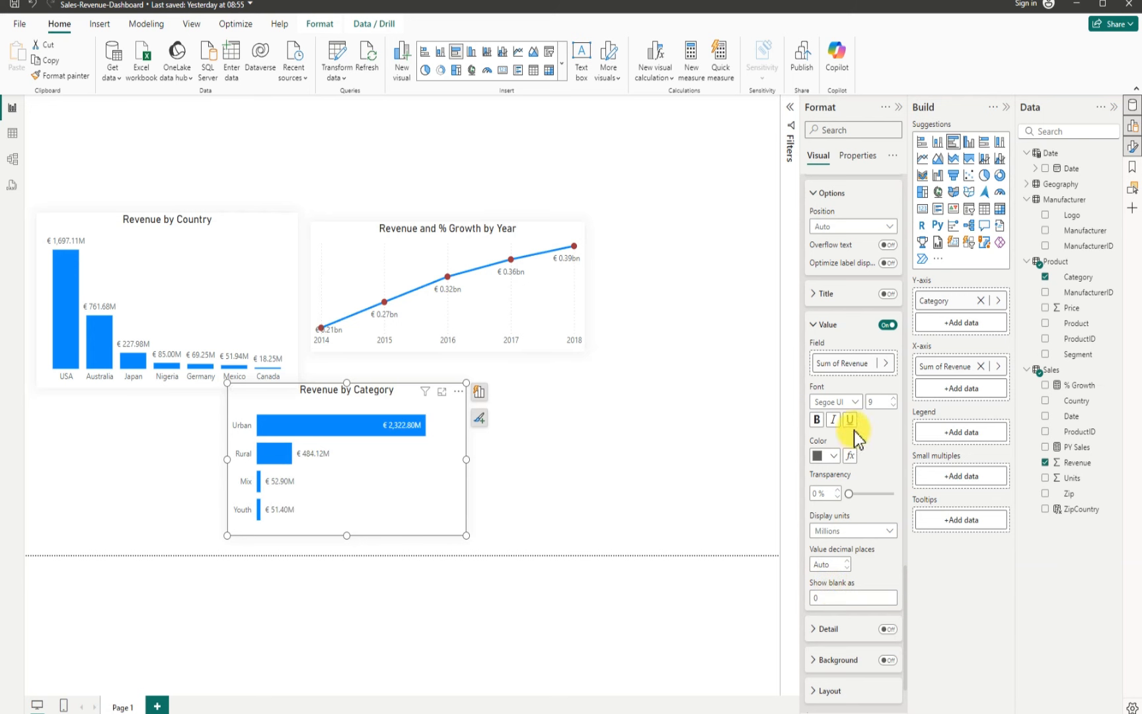
{"action": "left_click", "coordinate": [887, 226]}
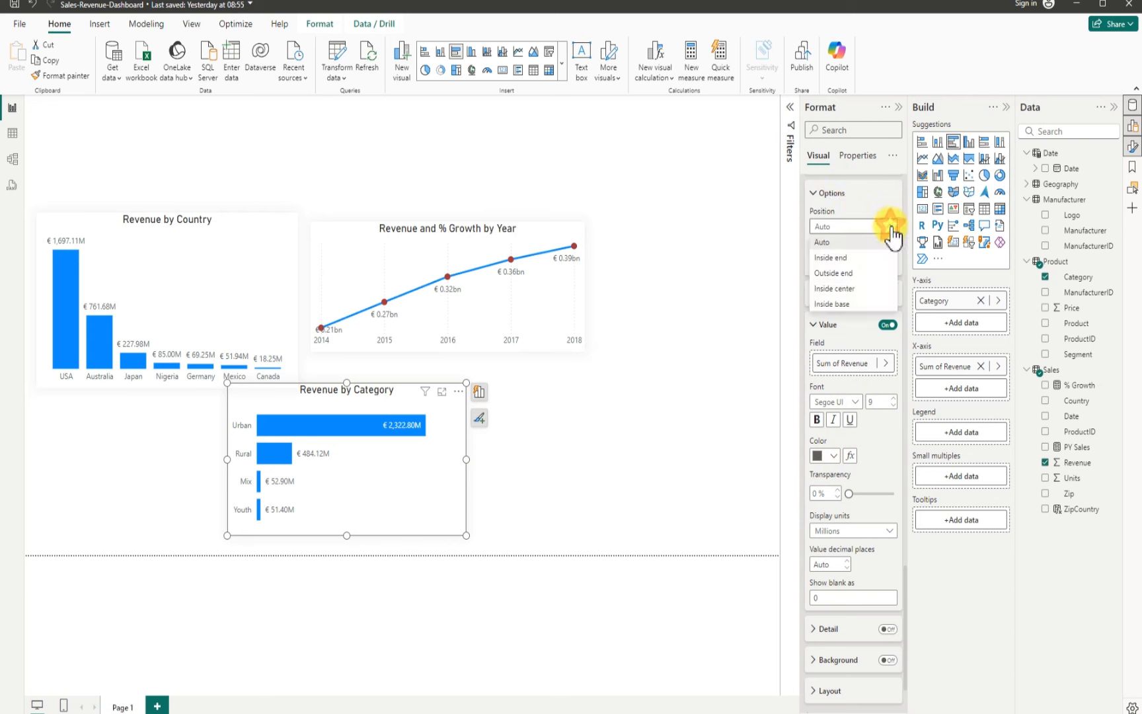
{"action": "left_click", "coordinate": [847, 274]}
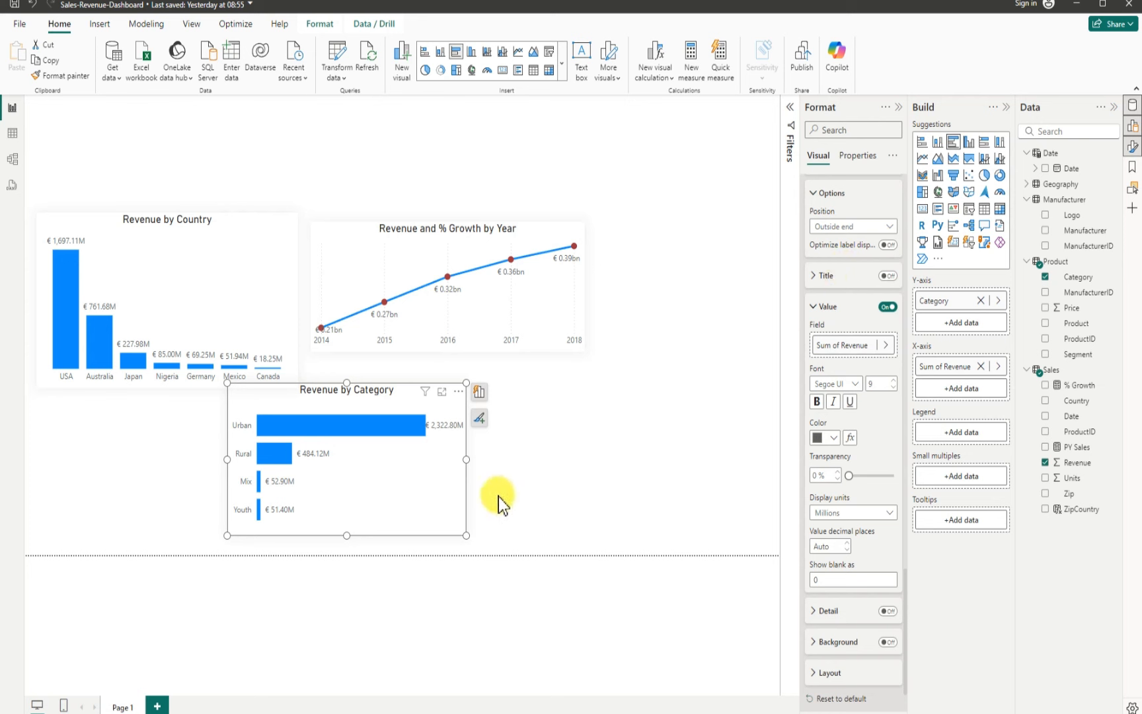
{"action": "left_click", "coordinate": [552, 494]}
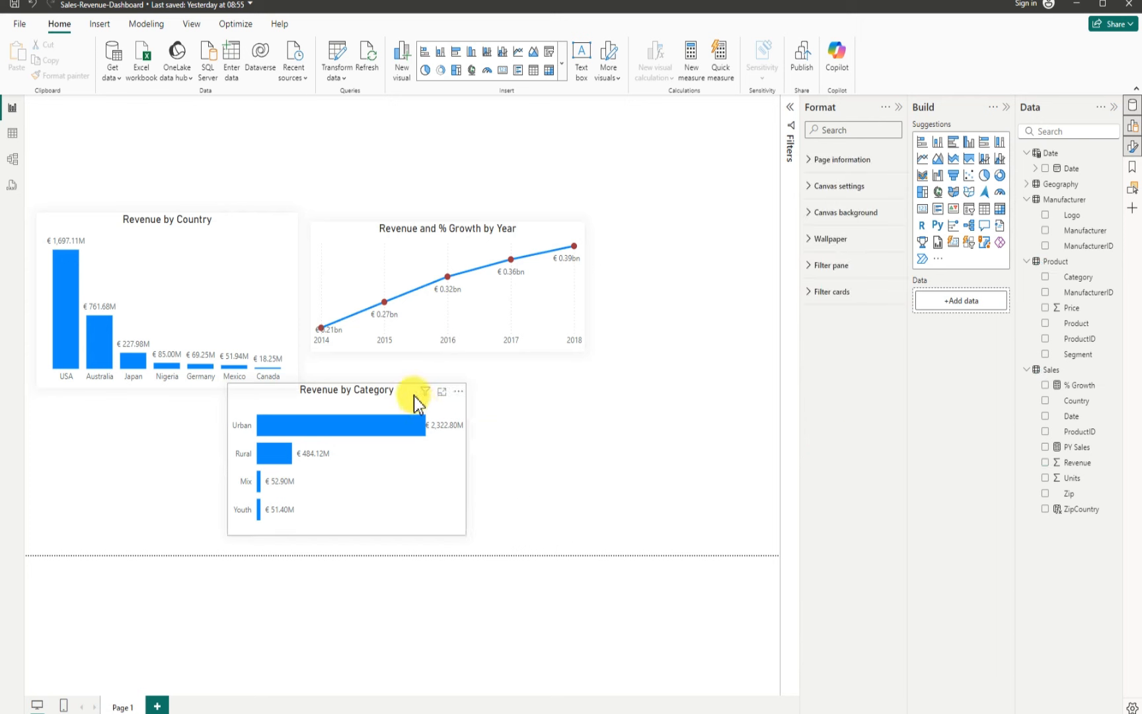
Step: Move the category bar chart down and left, then duplicate it and place the copy to its right
{"action": "left_click_drag", "start_coordinate": [223, 418], "coordinate": [107, 454]}
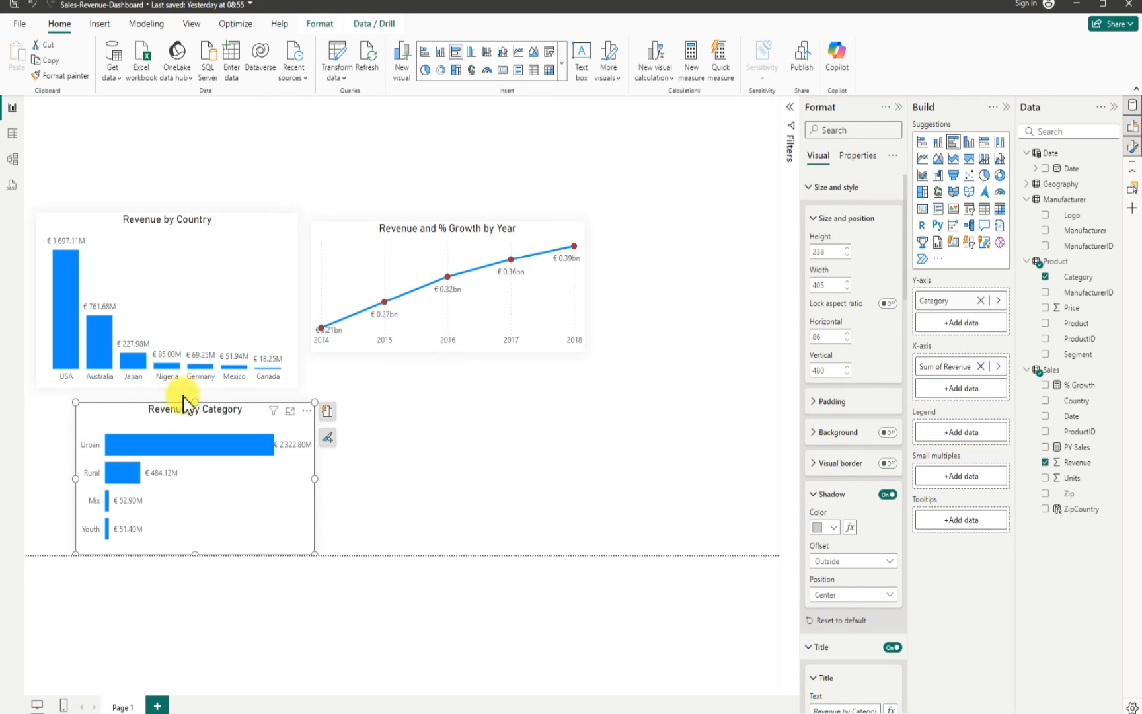
{"action": "left_click", "coordinate": [135, 415]}
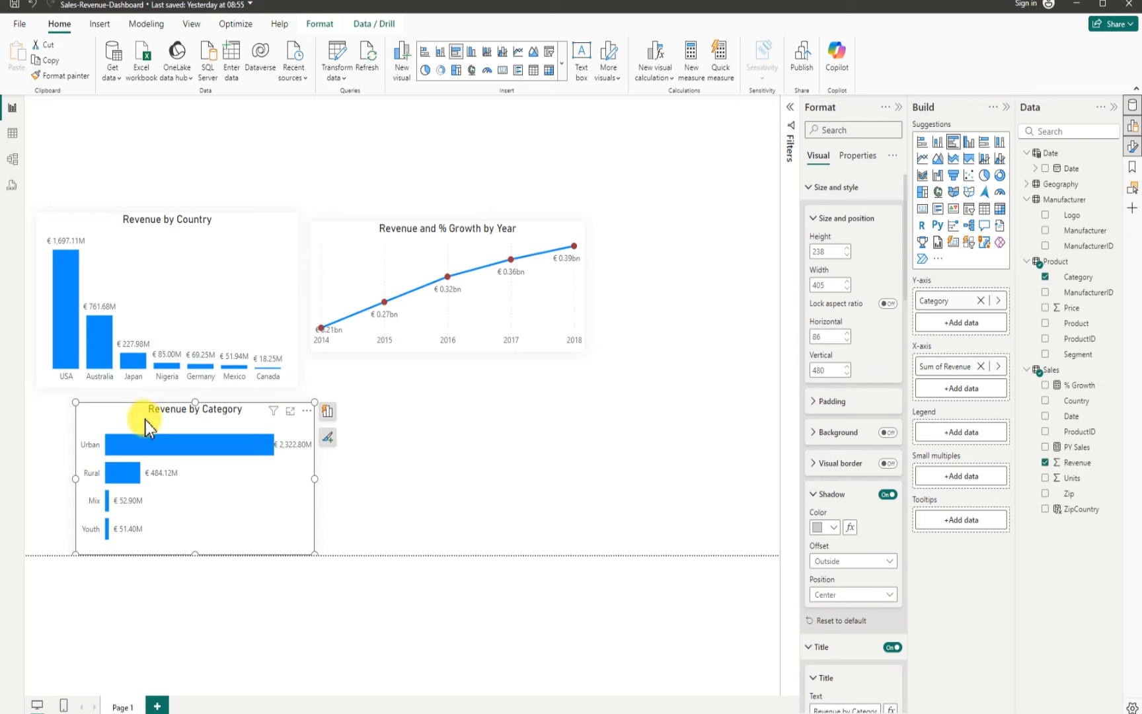
{"action": "key", "text": "ctrl+c"}
{"action": "key", "text": "ctrl+v"}
{"action": "left_click_drag", "start_coordinate": [144, 423], "coordinate": [409, 426]}
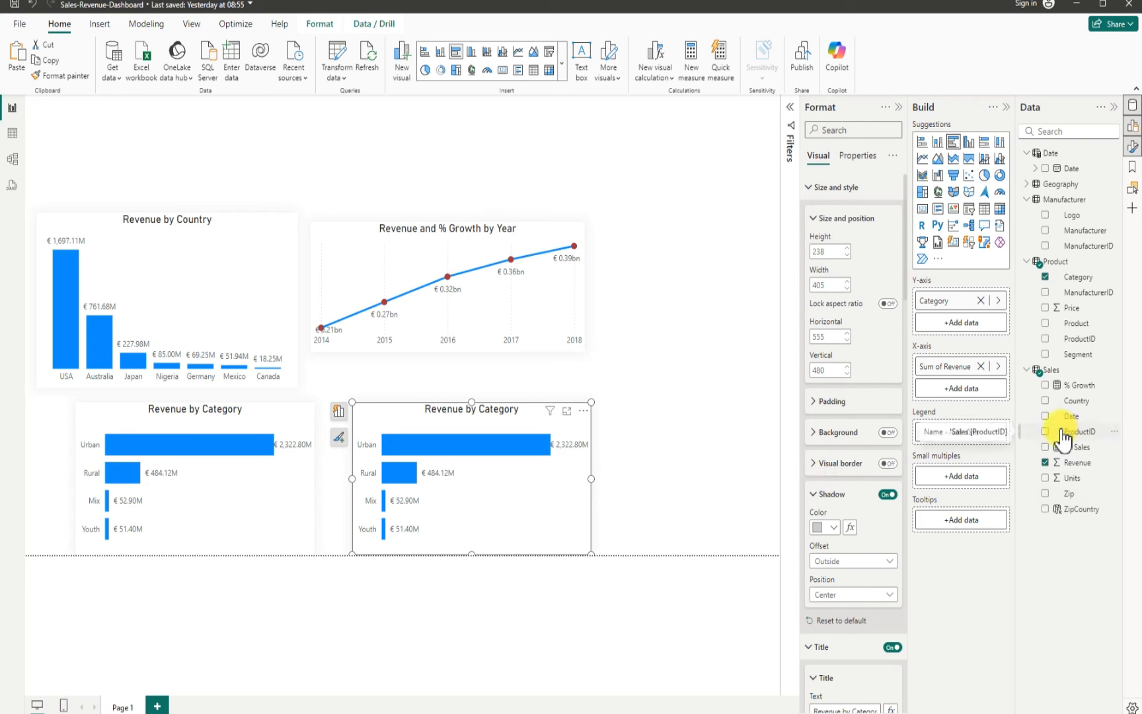
Step: Replace Category with Segment on the copied chart's y-axis and stretch the chart to about 268 px tall
{"action": "left_click", "coordinate": [1045, 278]}
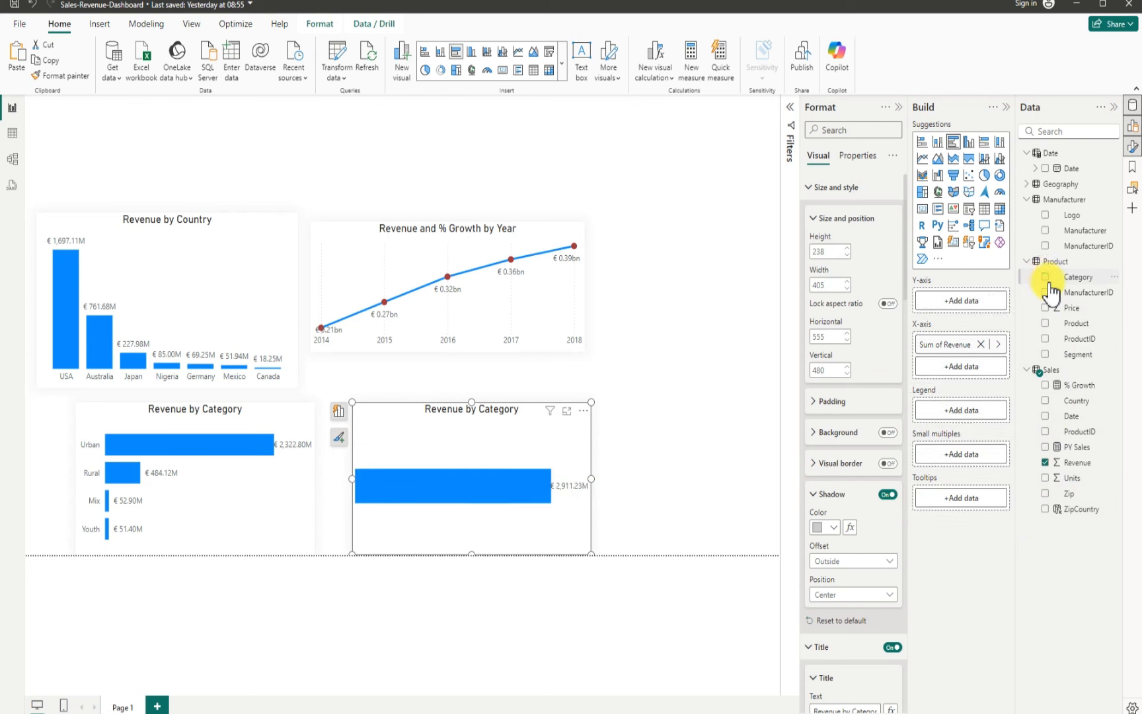
{"action": "left_click", "coordinate": [1045, 354]}
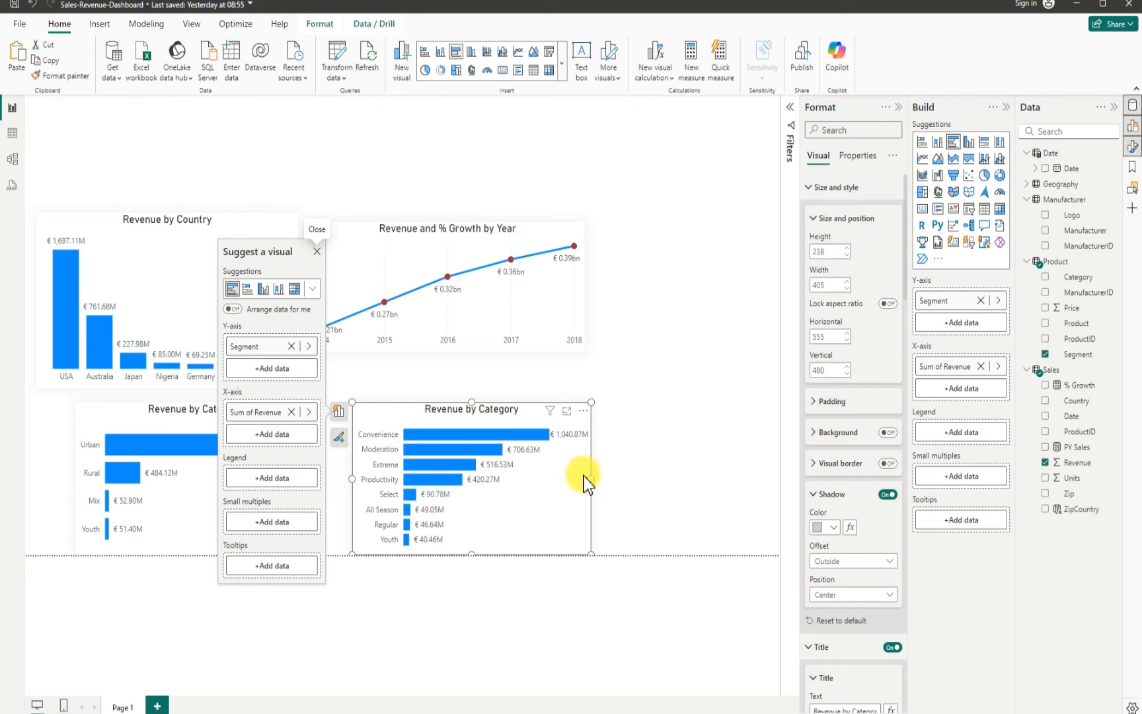
{"action": "key", "text": "Escape"}
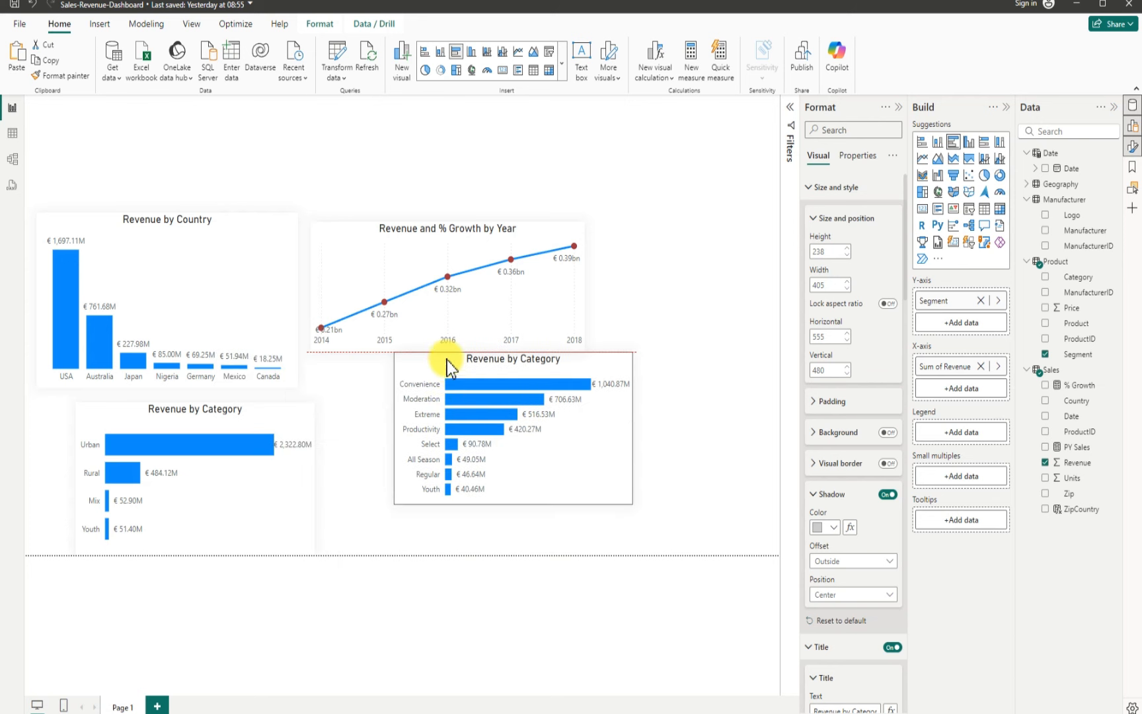
{"action": "left_click", "coordinate": [511, 506]}
{"action": "left_click_drag", "start_coordinate": [513, 506], "coordinate": [510, 523]}
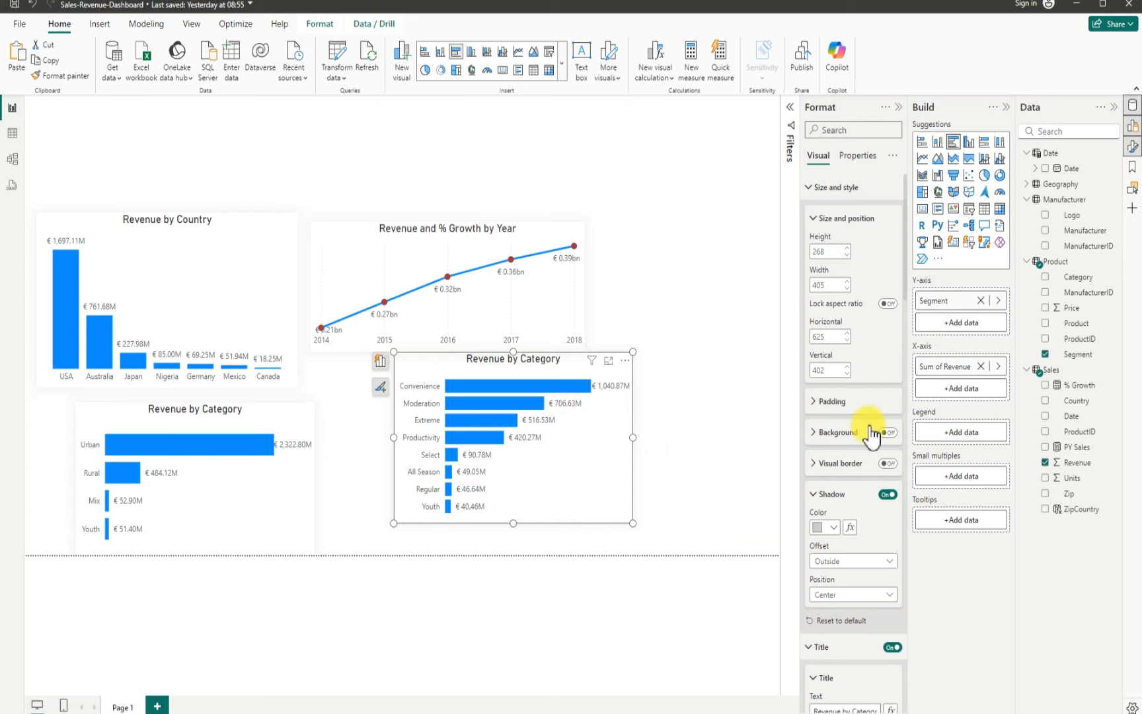
Step: Rename the copied chart's title to "Revenue by Segment"
{"action": "scroll", "coordinate": [861, 449], "scroll_direction": "down", "scroll_amount": 3}
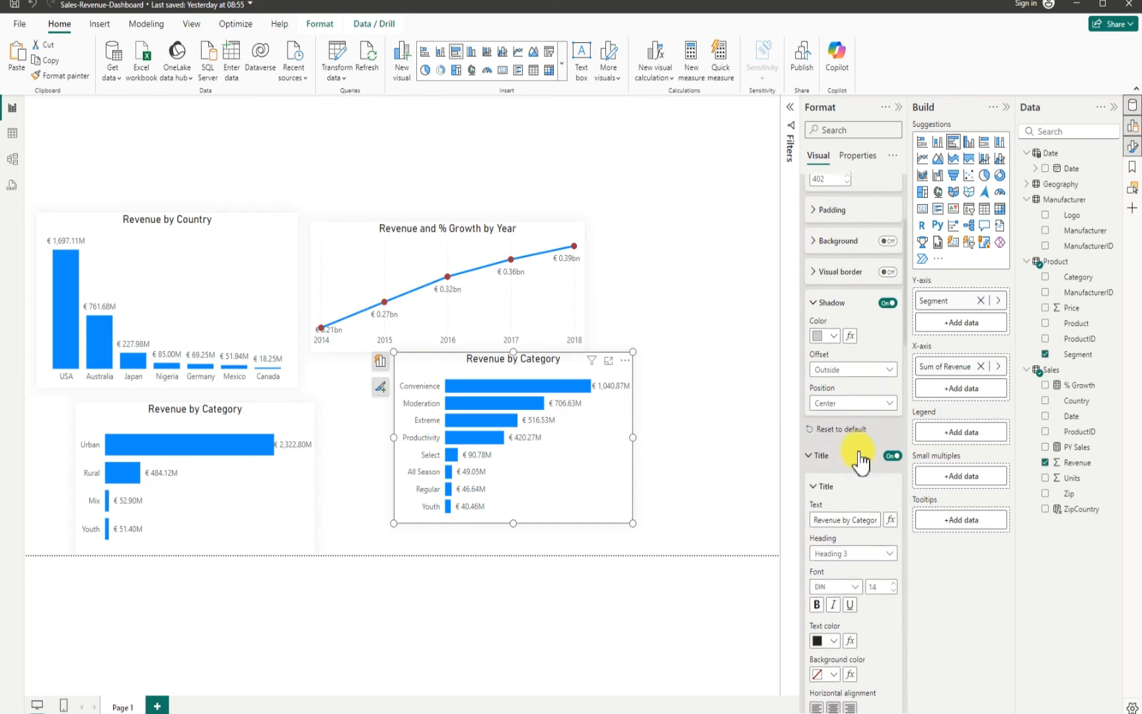
{"action": "scroll", "coordinate": [853, 456], "scroll_direction": "down", "scroll_amount": 1}
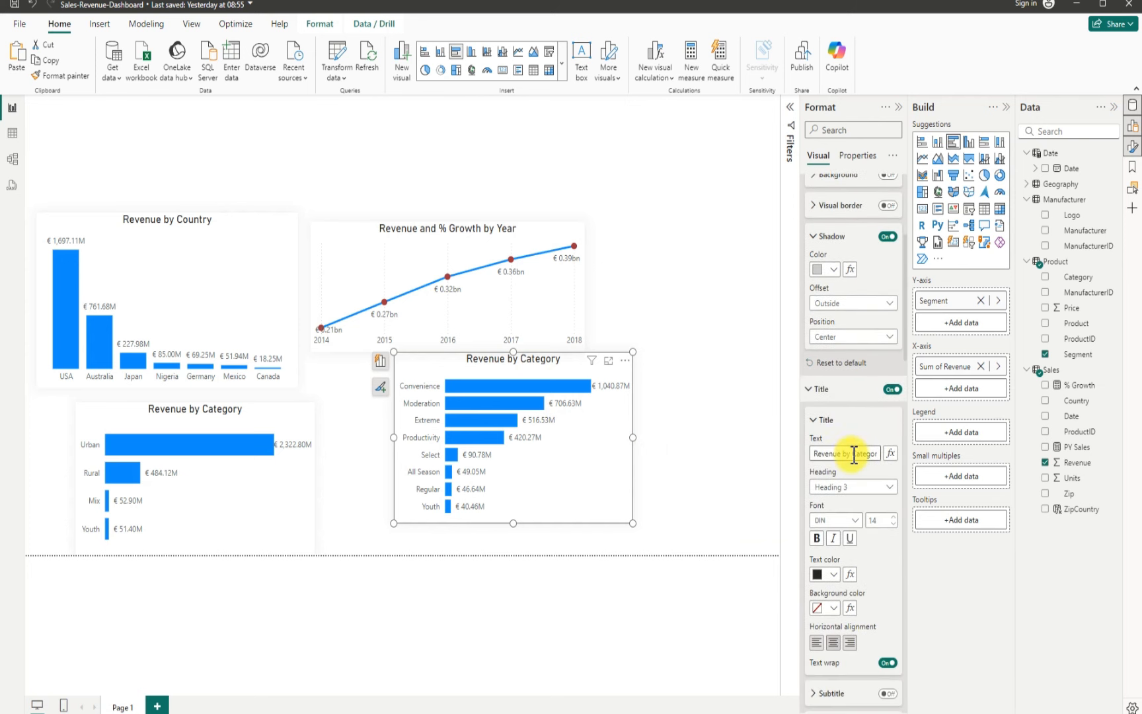
{"action": "left_click", "coordinate": [856, 454]}
{"action": "left_click_drag", "start_coordinate": [855, 454], "coordinate": [882, 452]}
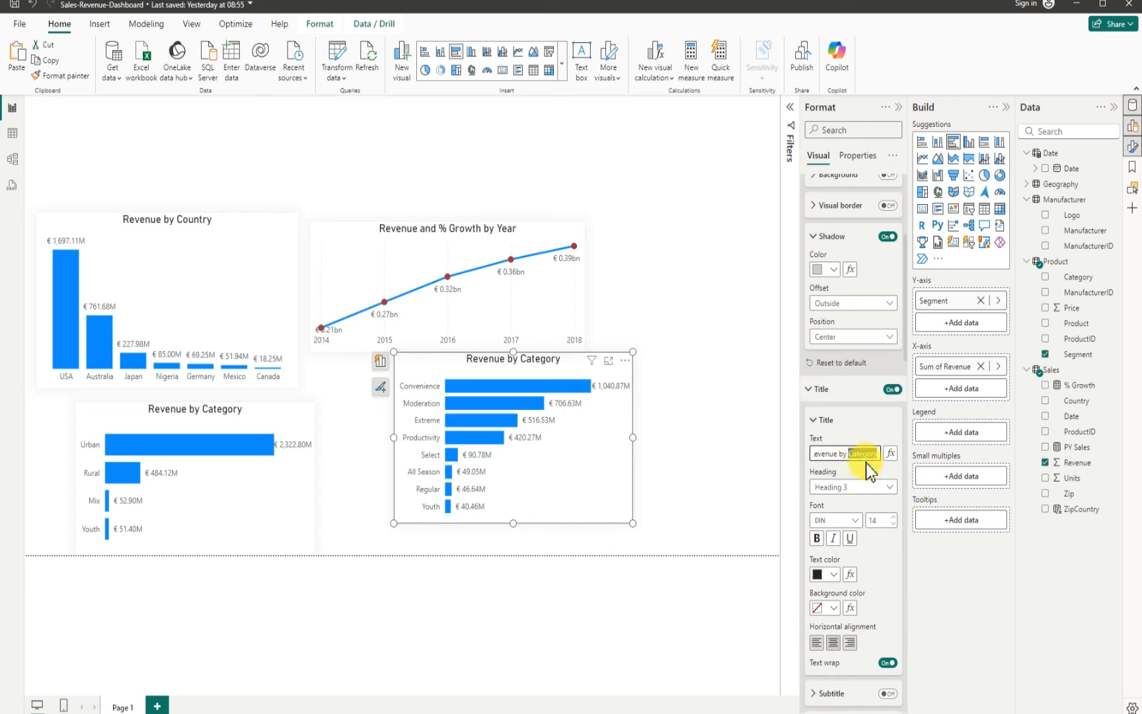
{"action": "key", "text": "BackSpace"}
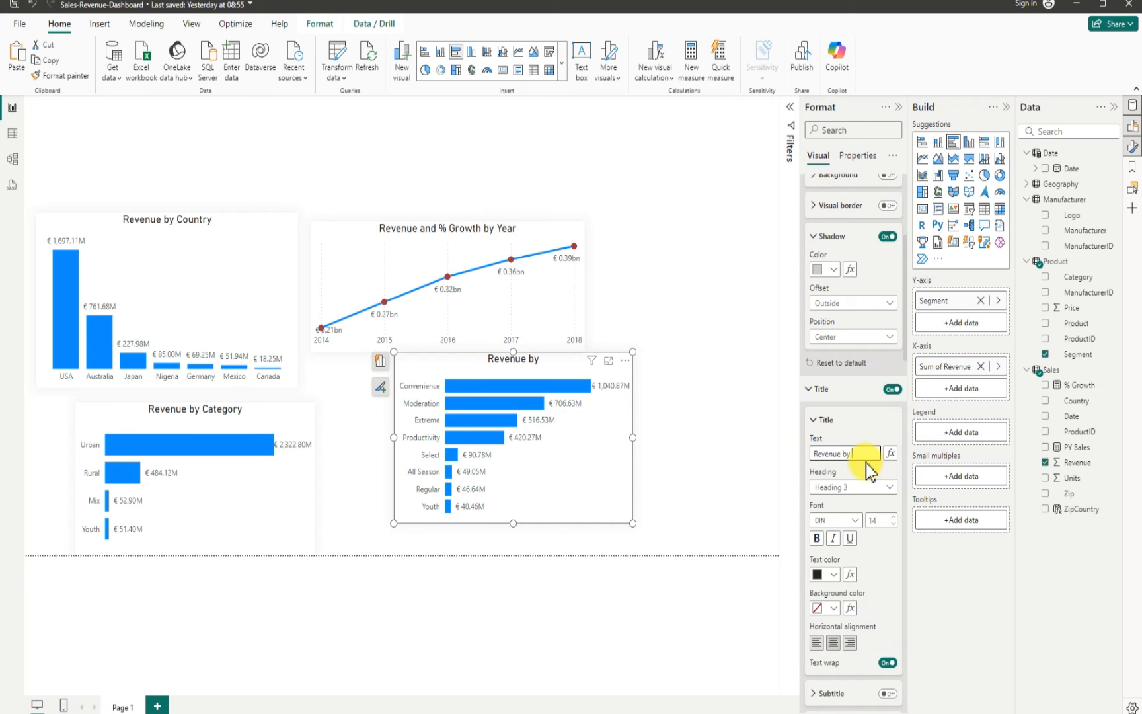
{"action": "type", "text": "Seg"}
{"action": "type", "text": "ment"}
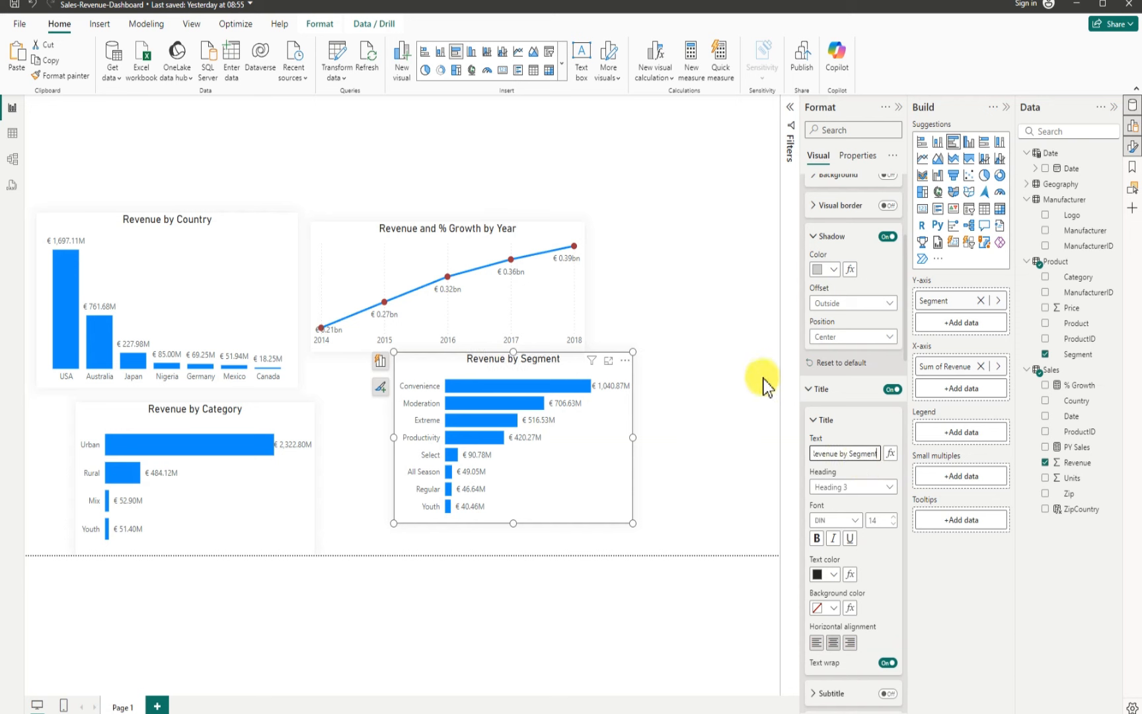
{"action": "left_click", "coordinate": [745, 398]}
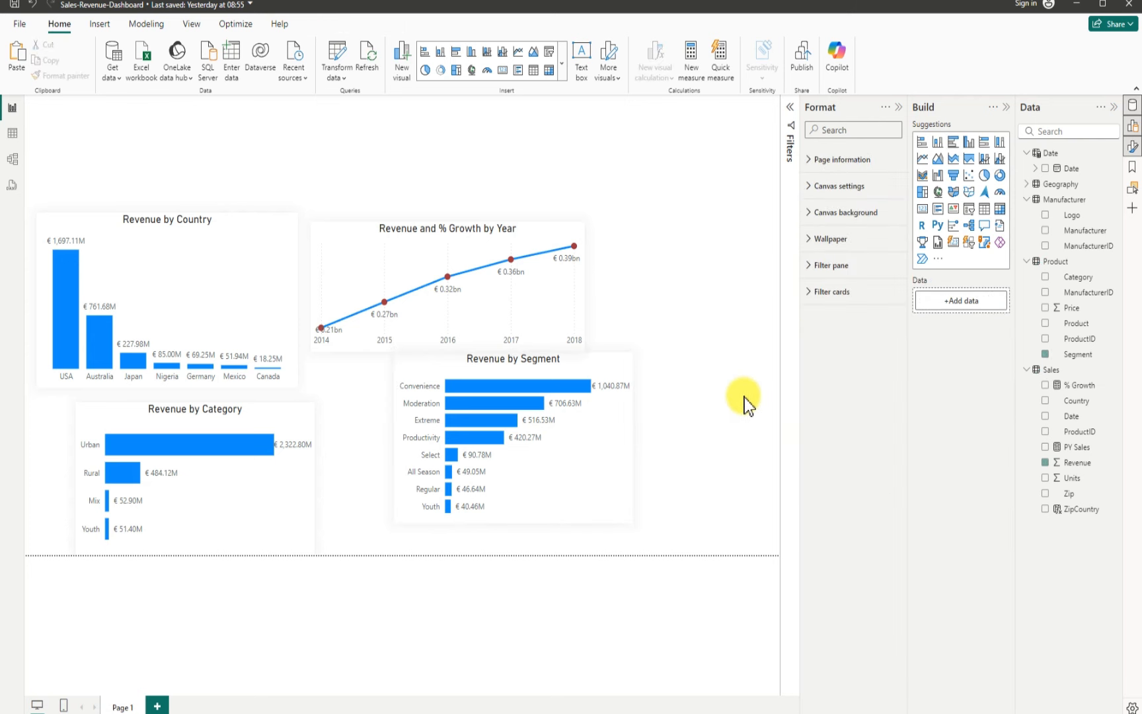
Step: Duplicate the Segment chart into the top-right area and shift the original Segment chart down and left
{"action": "left_click", "coordinate": [422, 364]}
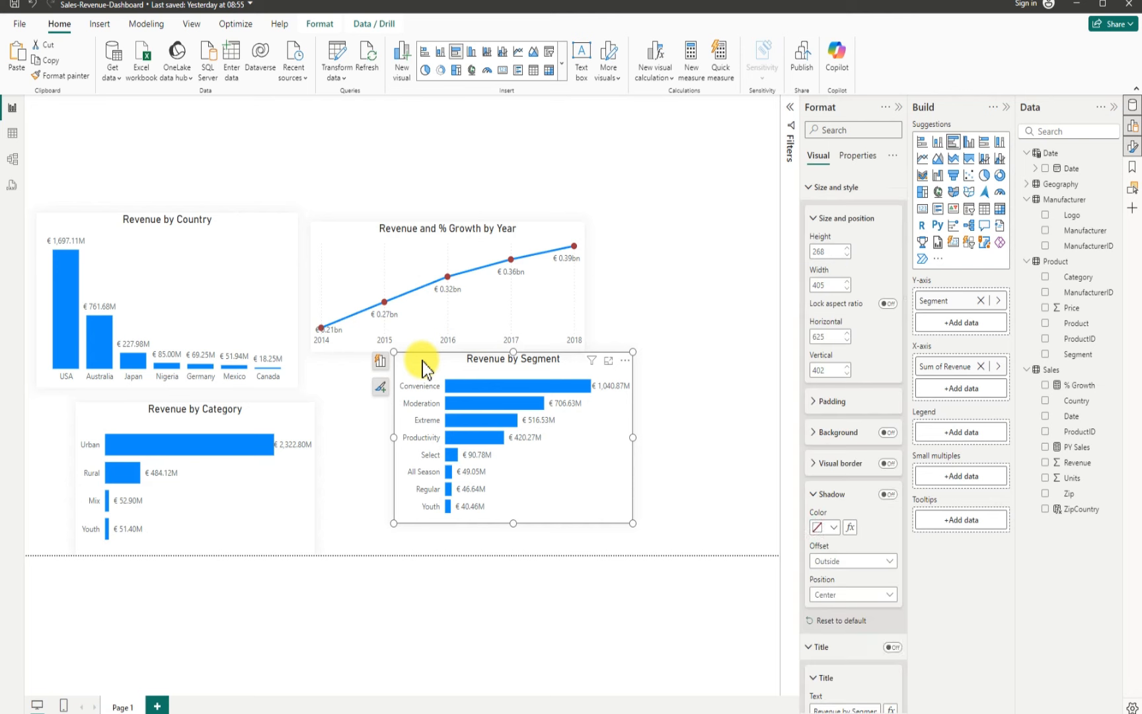
{"action": "left_click_drag", "start_coordinate": [416, 363], "coordinate": [692, 144]}
{"action": "mouse_move", "coordinate": [402, 364]}
{"action": "left_mouse_down"}
{"action": "mouse_move", "coordinate": [339, 416]}
{"action": "mouse_move", "coordinate": [334, 438]}
{"action": "mouse_move", "coordinate": [363, 436]}
{"action": "left_mouse_up"}
{"action": "left_click", "coordinate": [567, 157]}
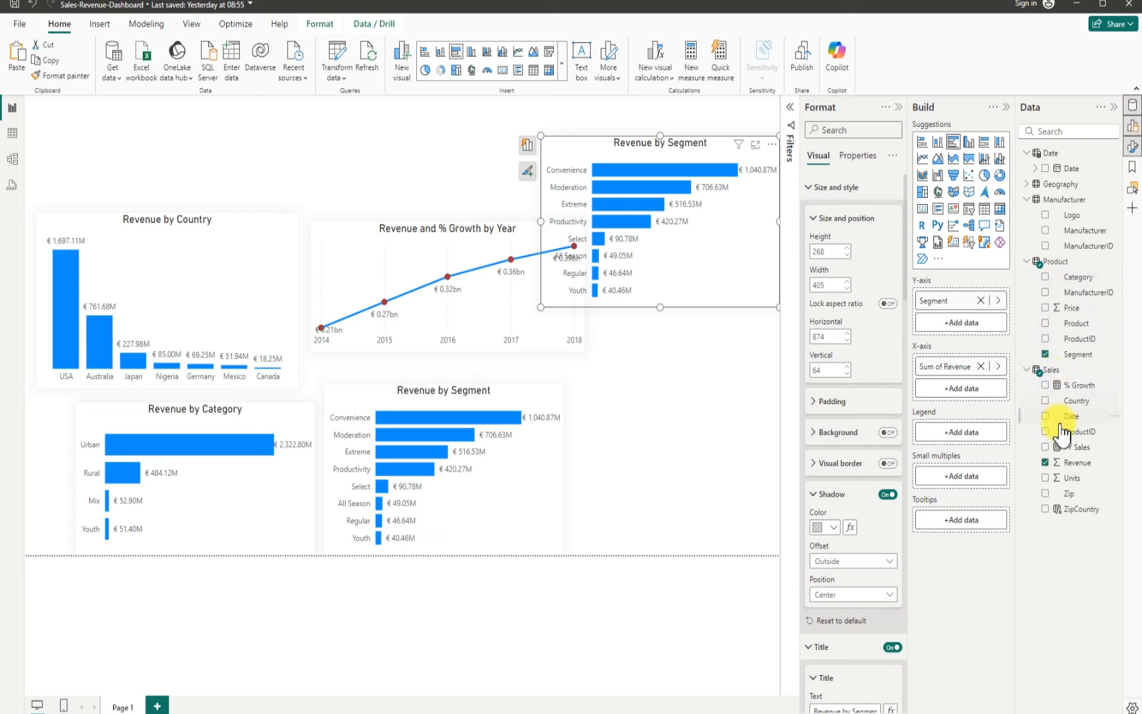
Step: Switch the new chart's y-axis from Segment to Manufacturer and resize it to about 388 by 355 px
{"action": "left_click", "coordinate": [1046, 354]}
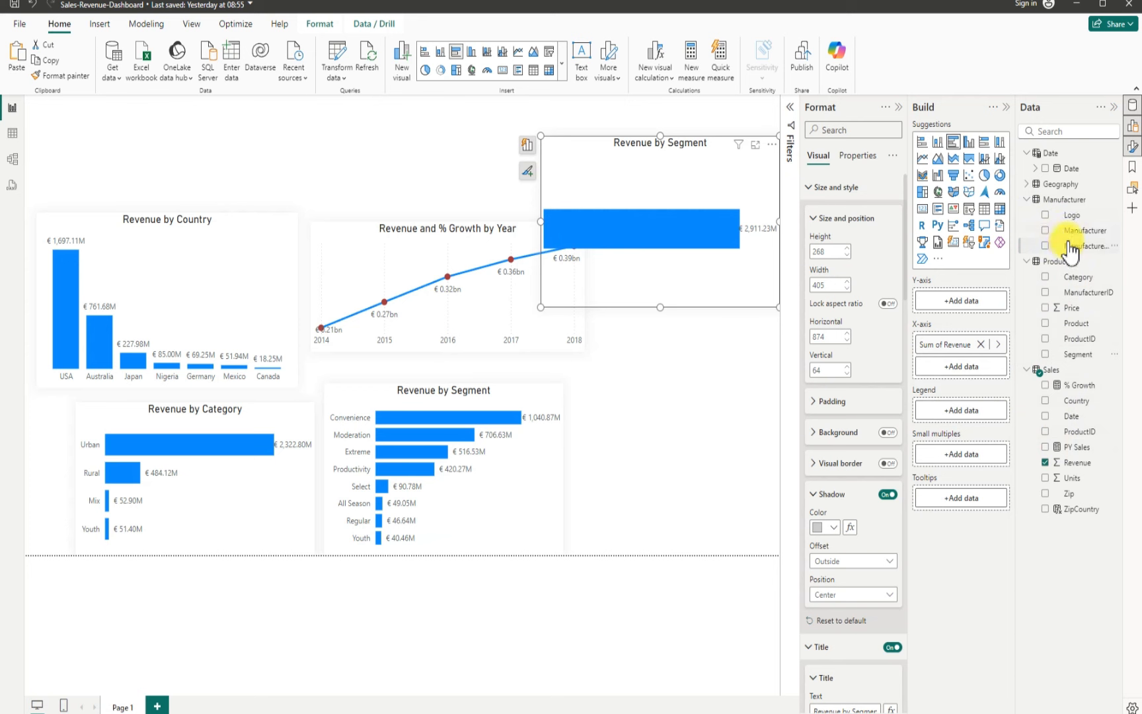
{"action": "left_click", "coordinate": [1049, 232]}
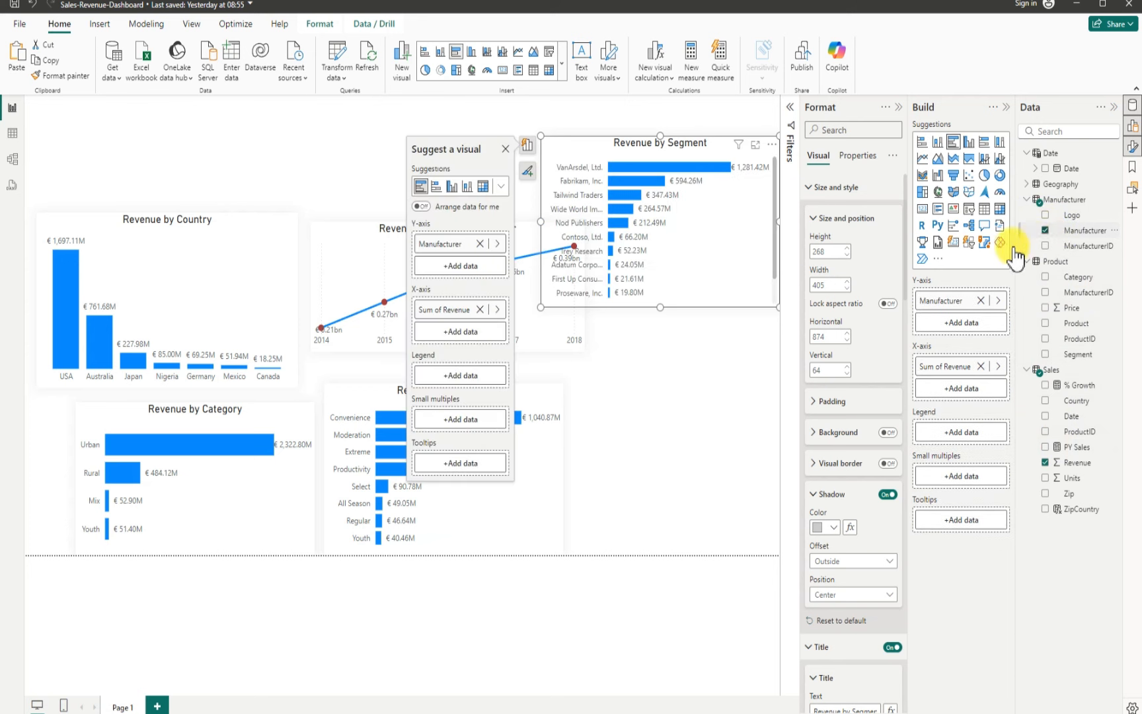
{"action": "left_click_drag", "start_coordinate": [657, 305], "coordinate": [655, 363]}
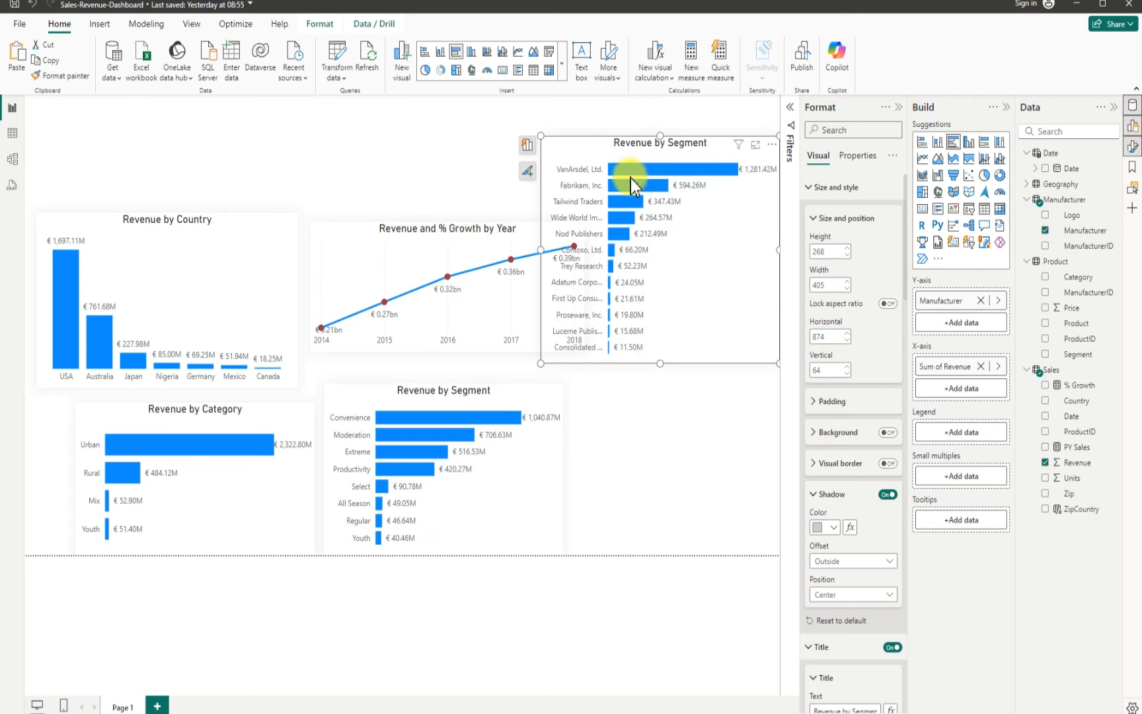
{"action": "left_click_drag", "start_coordinate": [574, 143], "coordinate": [547, 134]}
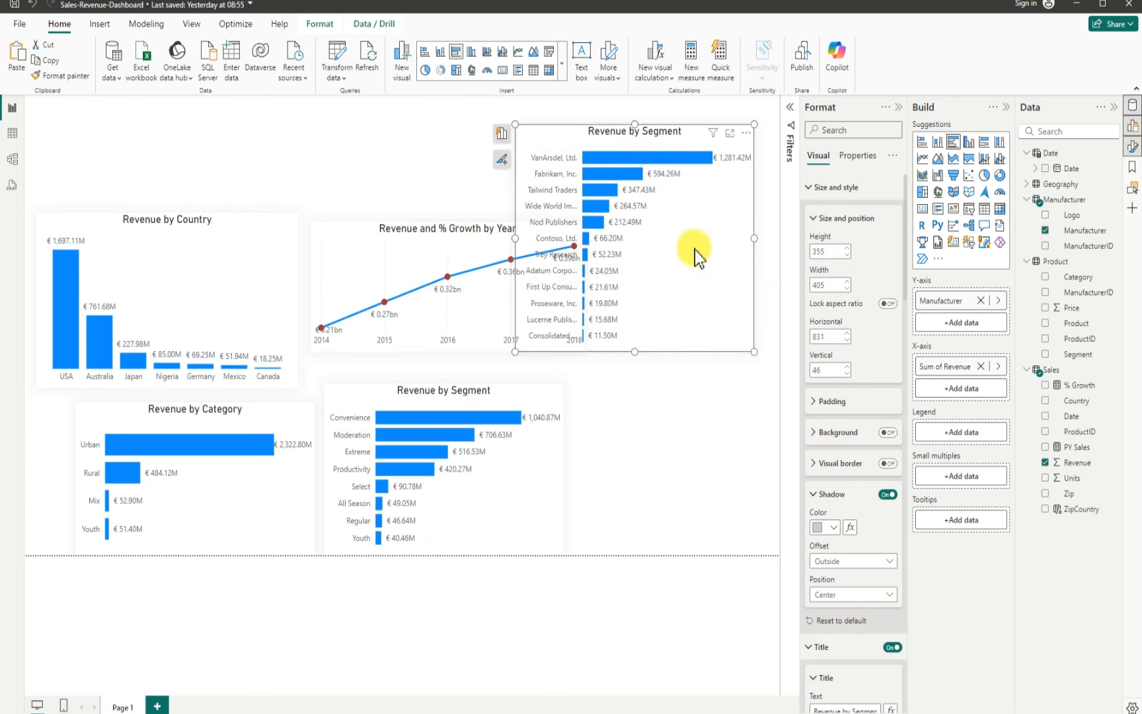
{"action": "left_click_drag", "start_coordinate": [754, 238], "coordinate": [745, 238]}
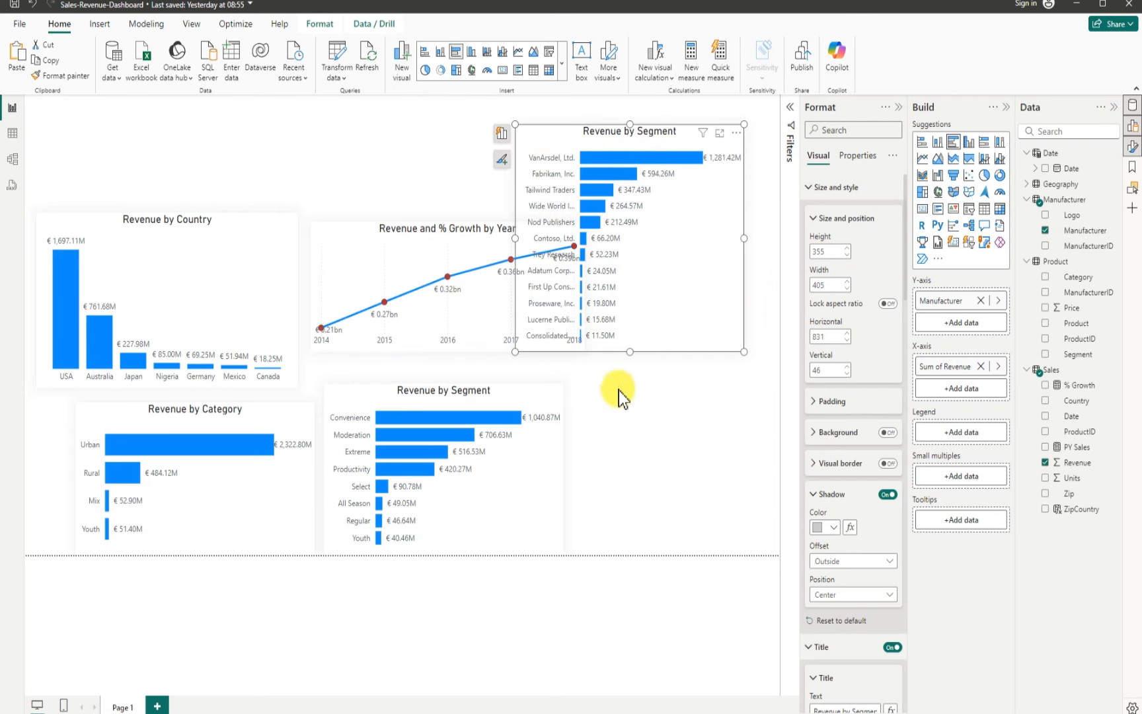
Step: Rename the new chart's title to "Revenue by Manufacturere"
{"action": "mouse_move", "coordinate": [209, 445]}
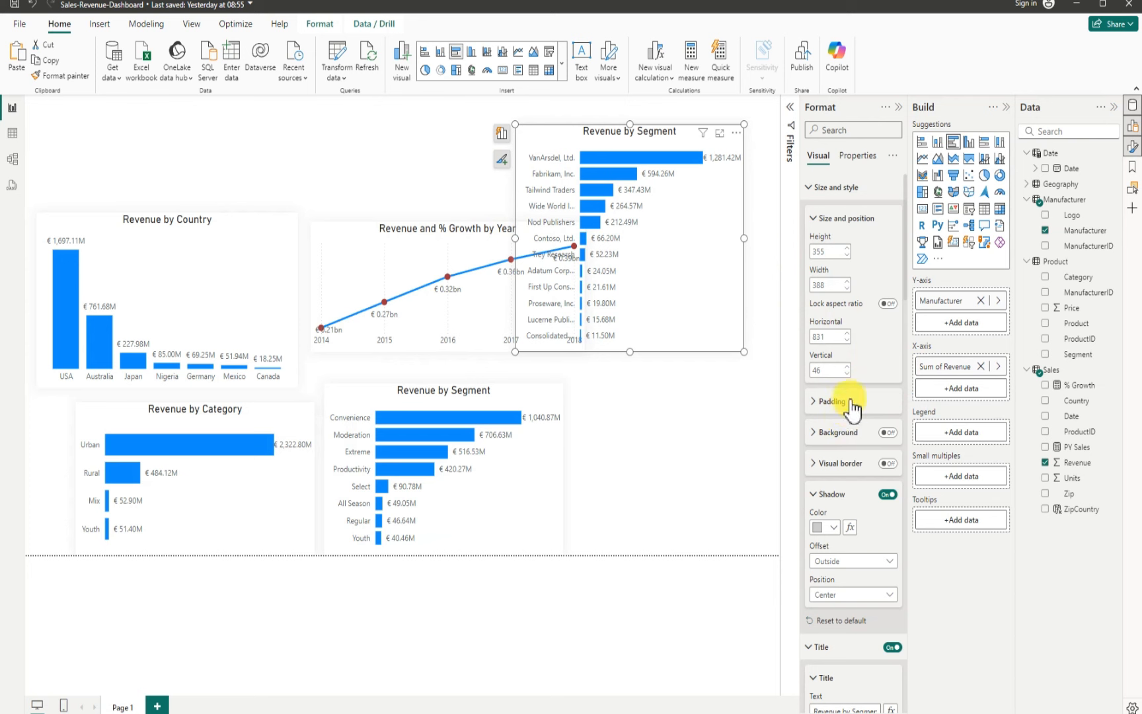
{"action": "scroll", "coordinate": [862, 413], "scroll_direction": "down", "scroll_amount": 5}
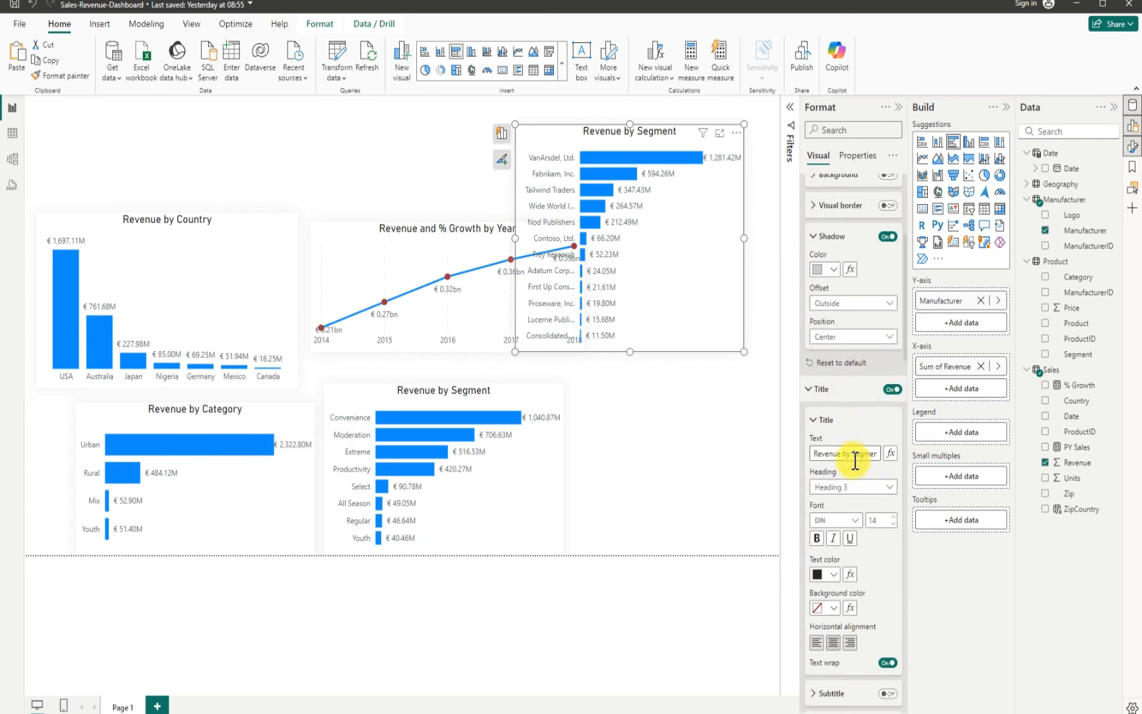
{"action": "left_click_drag", "start_coordinate": [855, 455], "coordinate": [874, 453]}
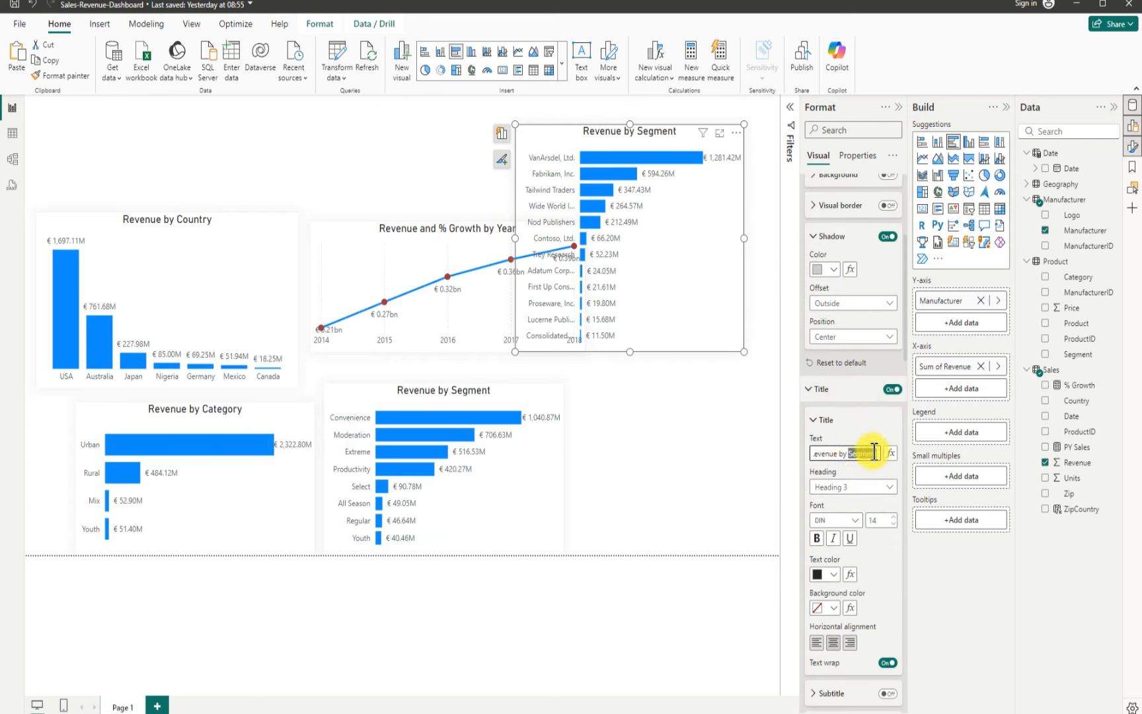
{"action": "key", "text": "BackSpace"}
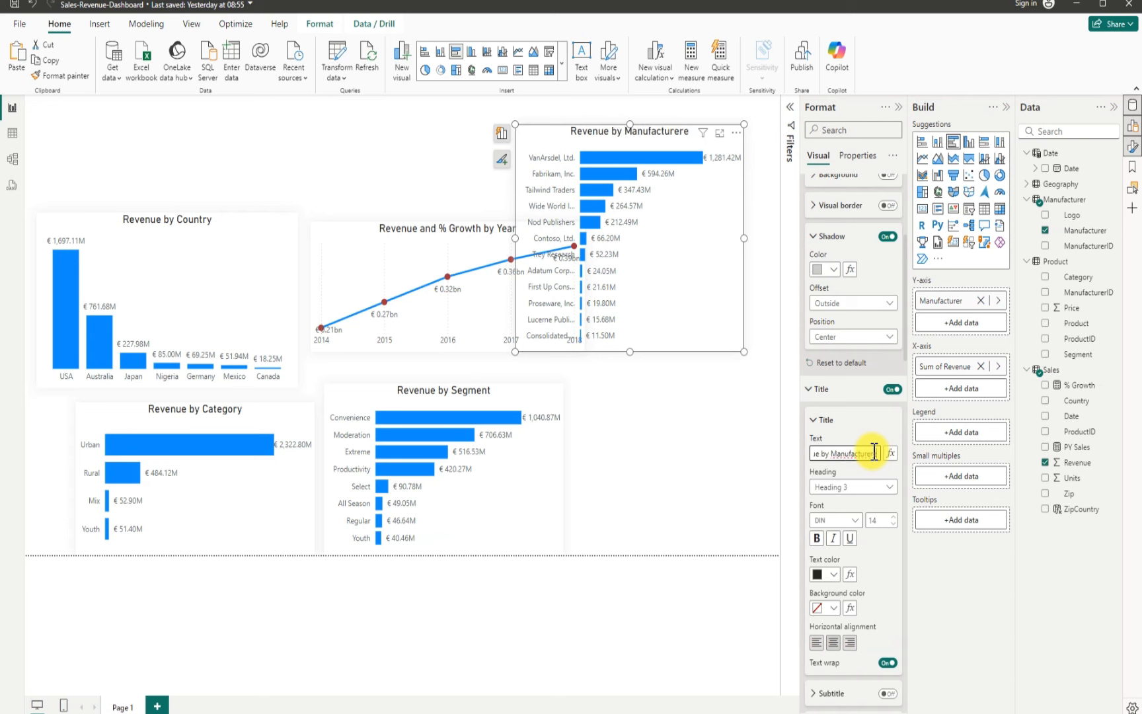
{"action": "left_click", "coordinate": [727, 437]}
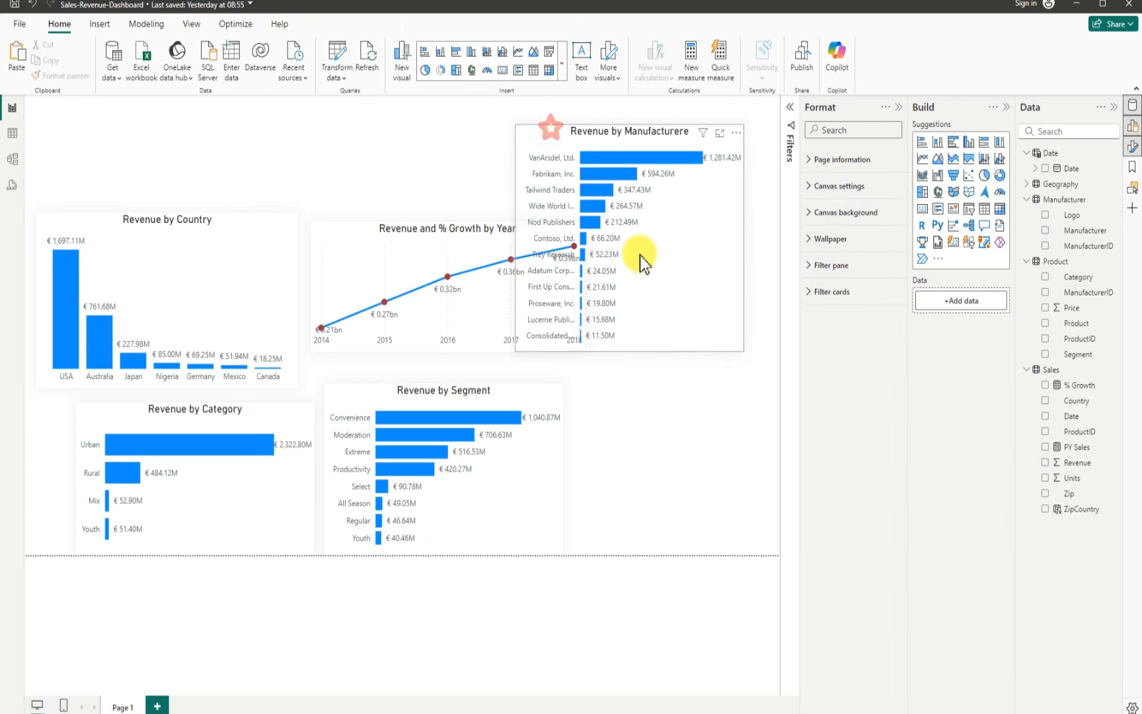
Step: Undo the last move and place the Manufacturer chart in the middle of the canvas, overlapping the Segment chart
{"action": "key", "text": "ctrl+z"}
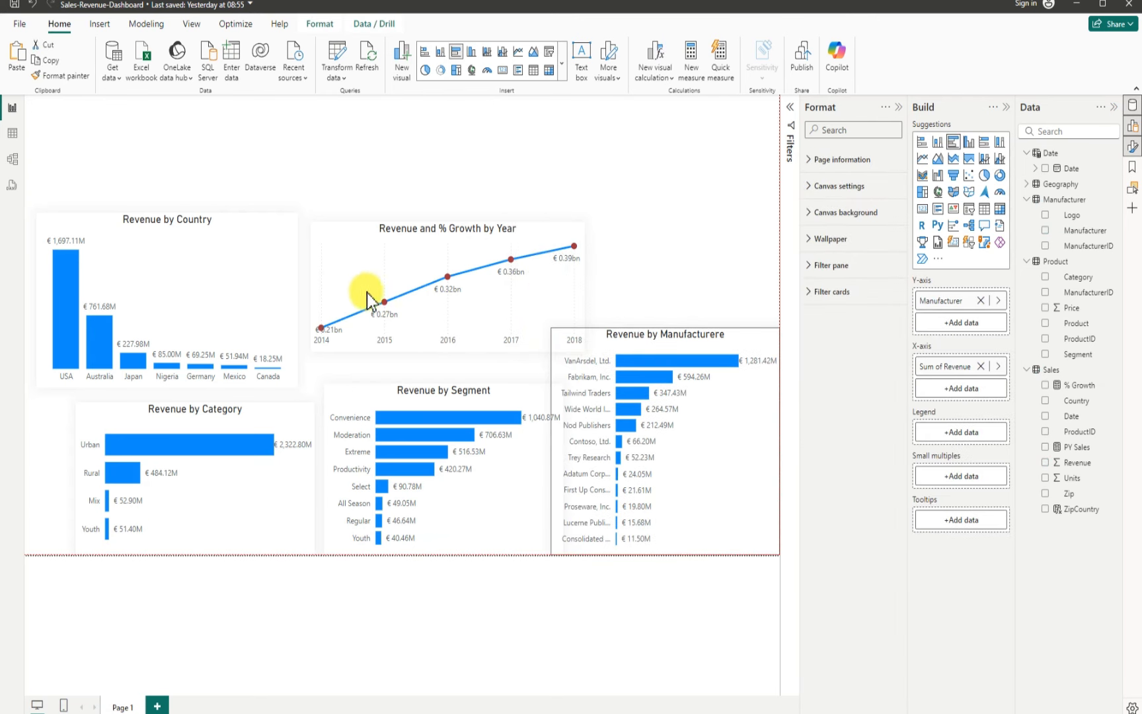
{"action": "left_click_drag", "start_coordinate": [402, 250], "coordinate": [267, 301]}
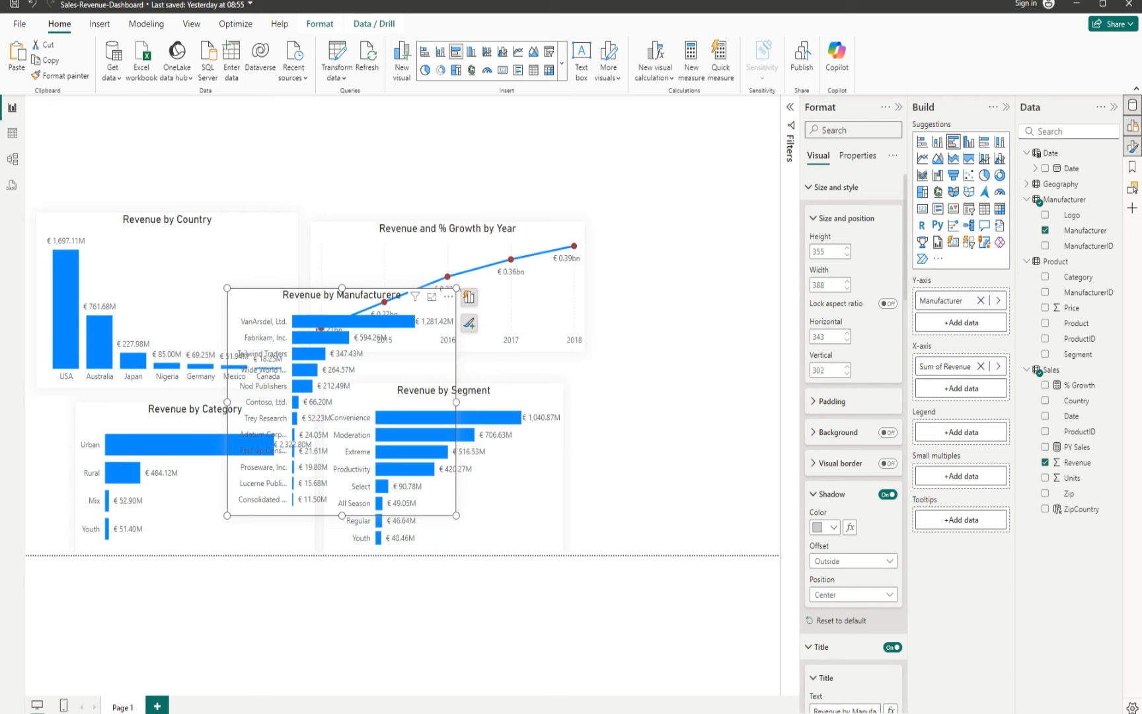
{"action": "left_click", "coordinate": [688, 494]}
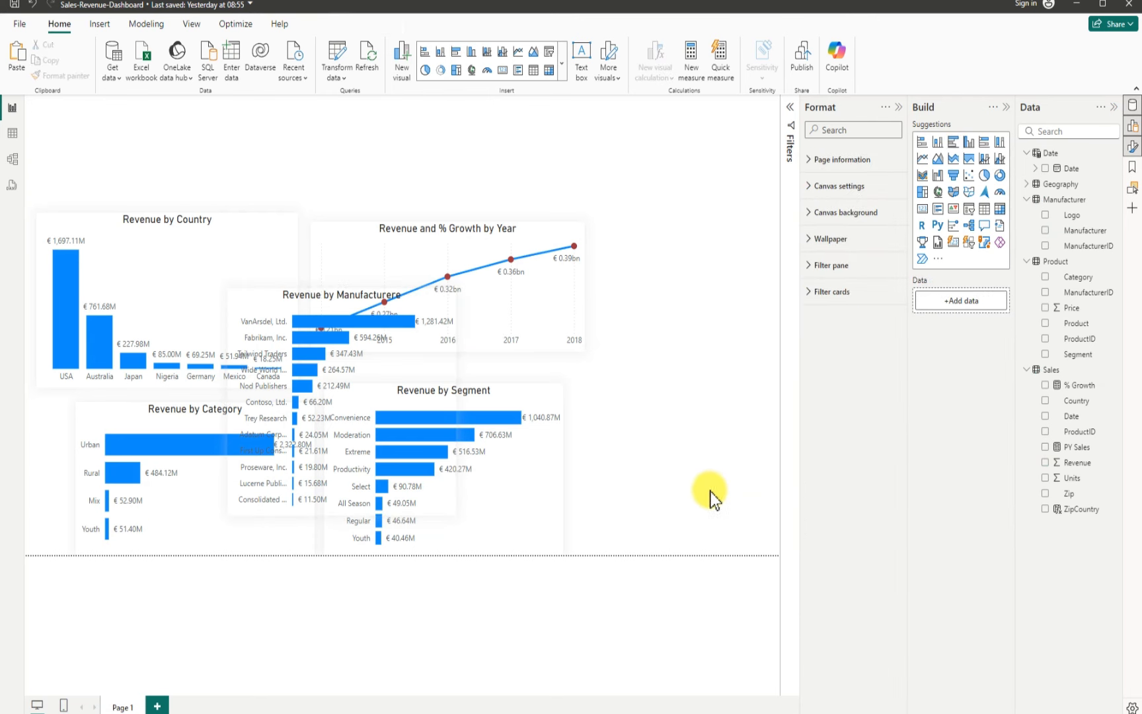
Step: Insert a gauge showing Revenue on the right of the canvas, about 442 by 286 px
{"action": "left_click", "coordinate": [1001, 193]}
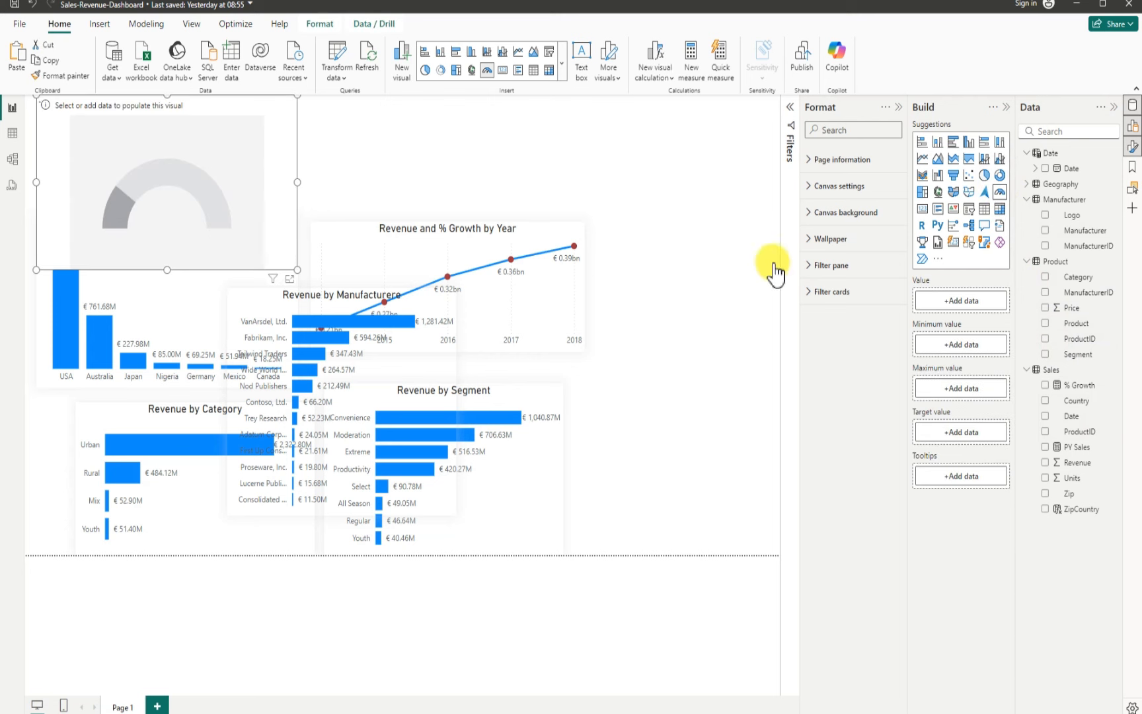
{"action": "left_click_drag", "start_coordinate": [220, 158], "coordinate": [652, 353]}
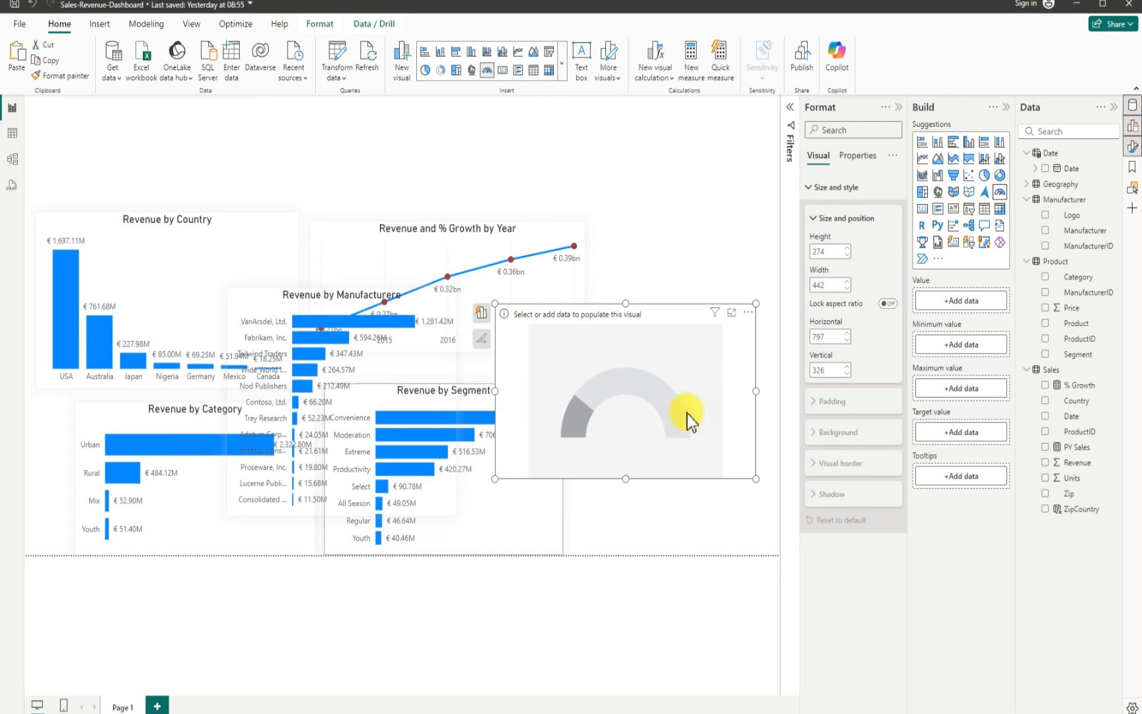
{"action": "left_click", "coordinate": [1051, 466]}
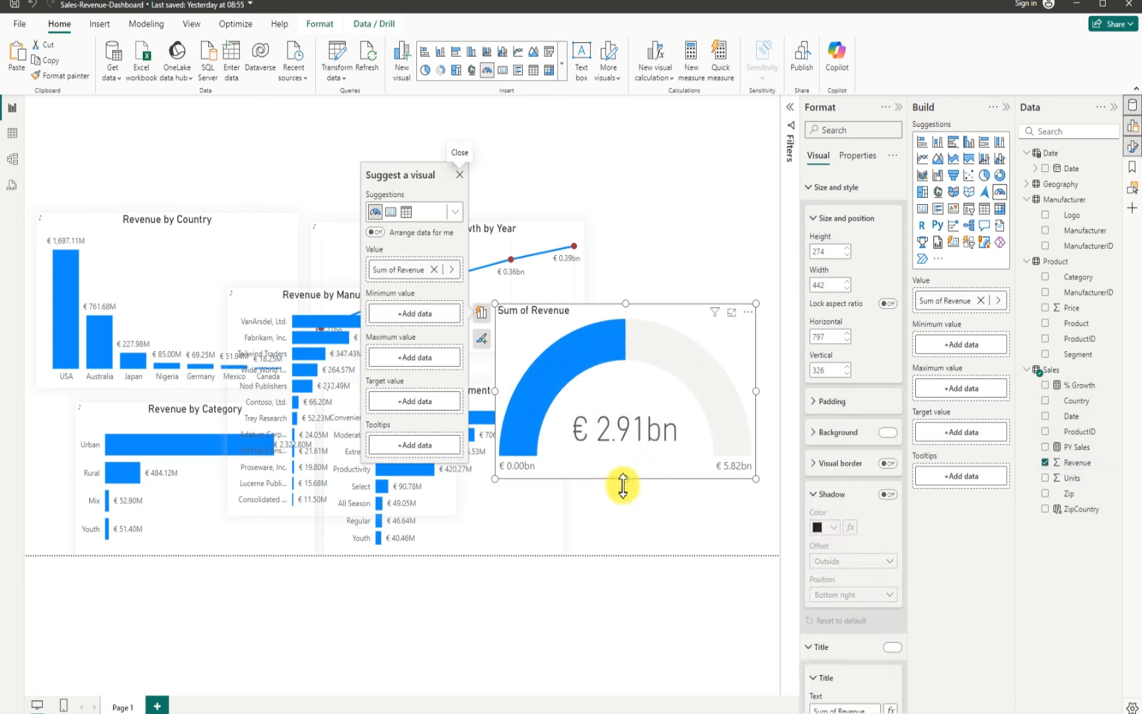
{"action": "left_click_drag", "start_coordinate": [619, 488], "coordinate": [619, 490]}
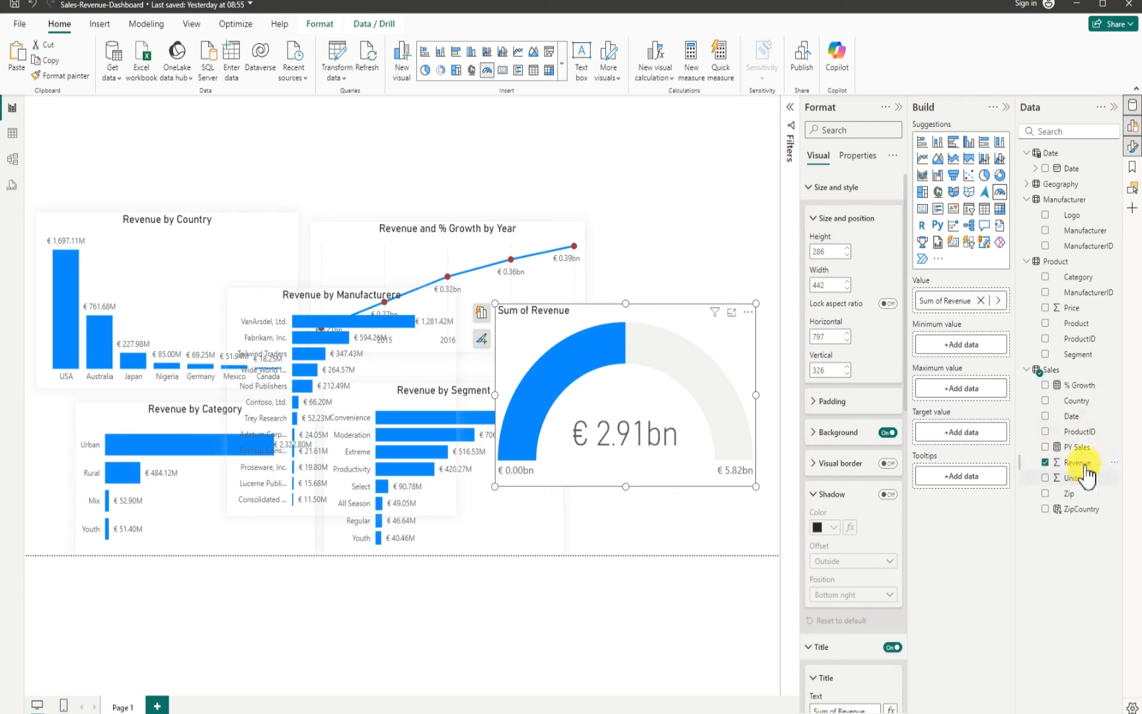
Step: Add PY Sales as the gauge's target value
{"action": "mouse_move", "coordinate": [1072, 447]}
{"action": "left_mouse_down"}
{"action": "mouse_move", "coordinate": [976, 469]}
{"action": "mouse_move", "coordinate": [954, 433]}
{"action": "mouse_move", "coordinate": [915, 436]}
{"action": "mouse_move", "coordinate": [978, 439]}
{"action": "left_mouse_up"}
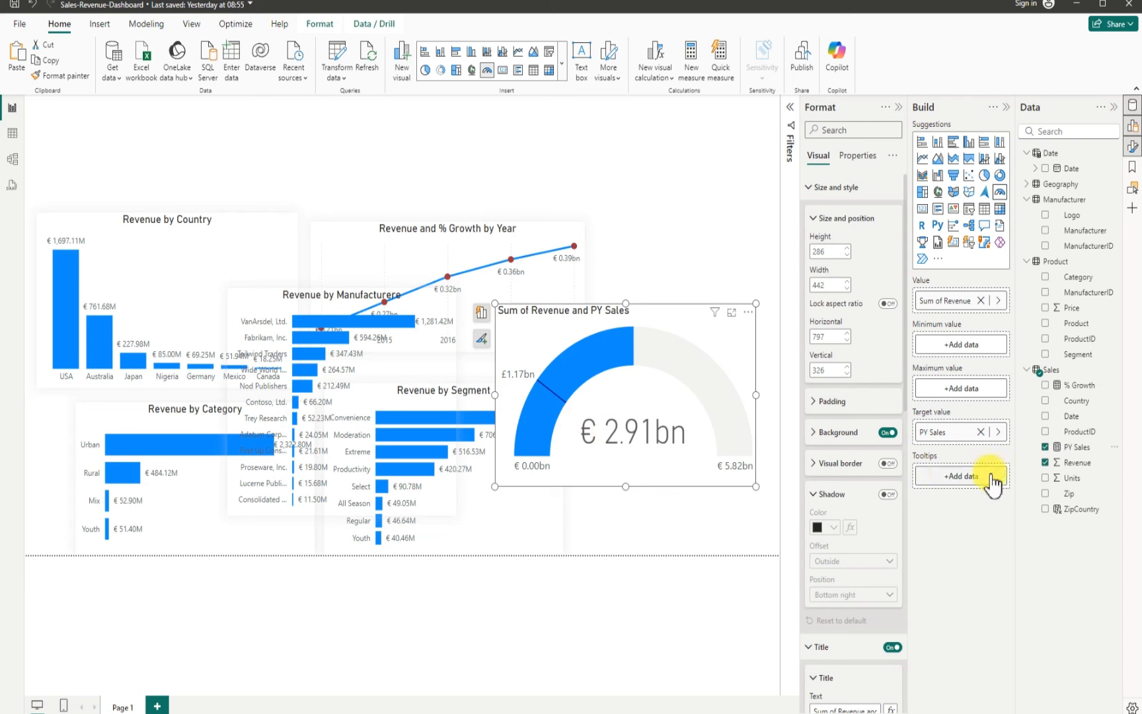
Step: Format the PY Sales measure as Euro (€ 123) currency
{"action": "left_click", "coordinate": [1082, 447]}
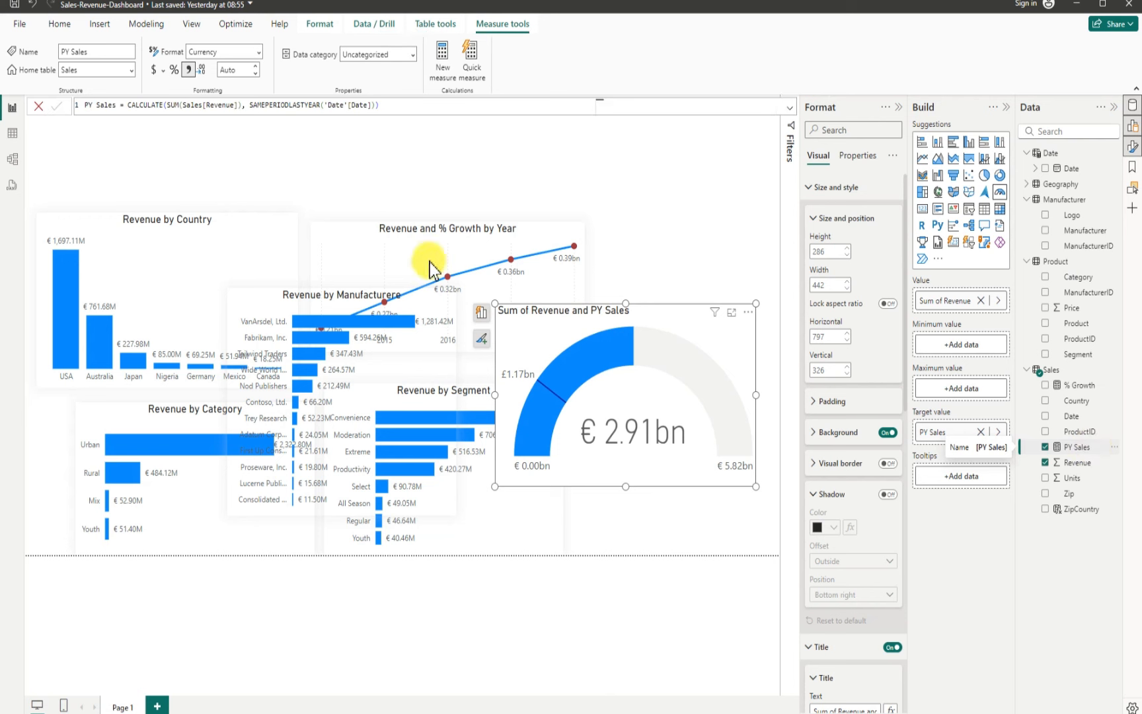
{"action": "left_click", "coordinate": [163, 70]}
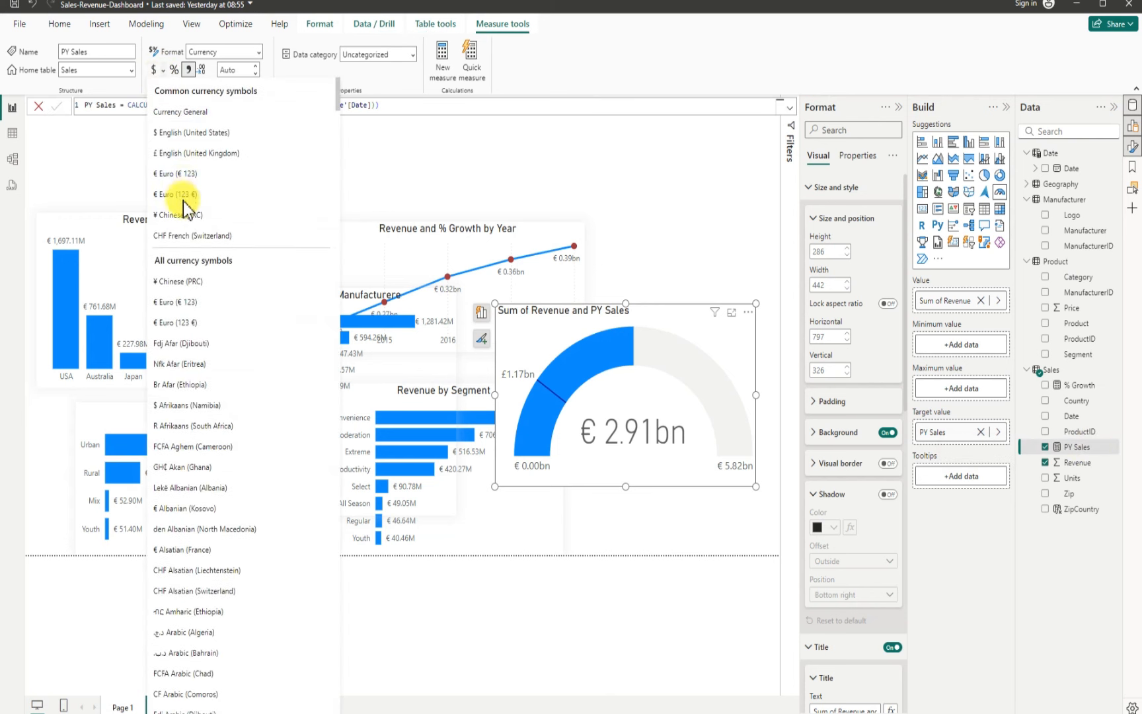
{"action": "left_click", "coordinate": [167, 174]}
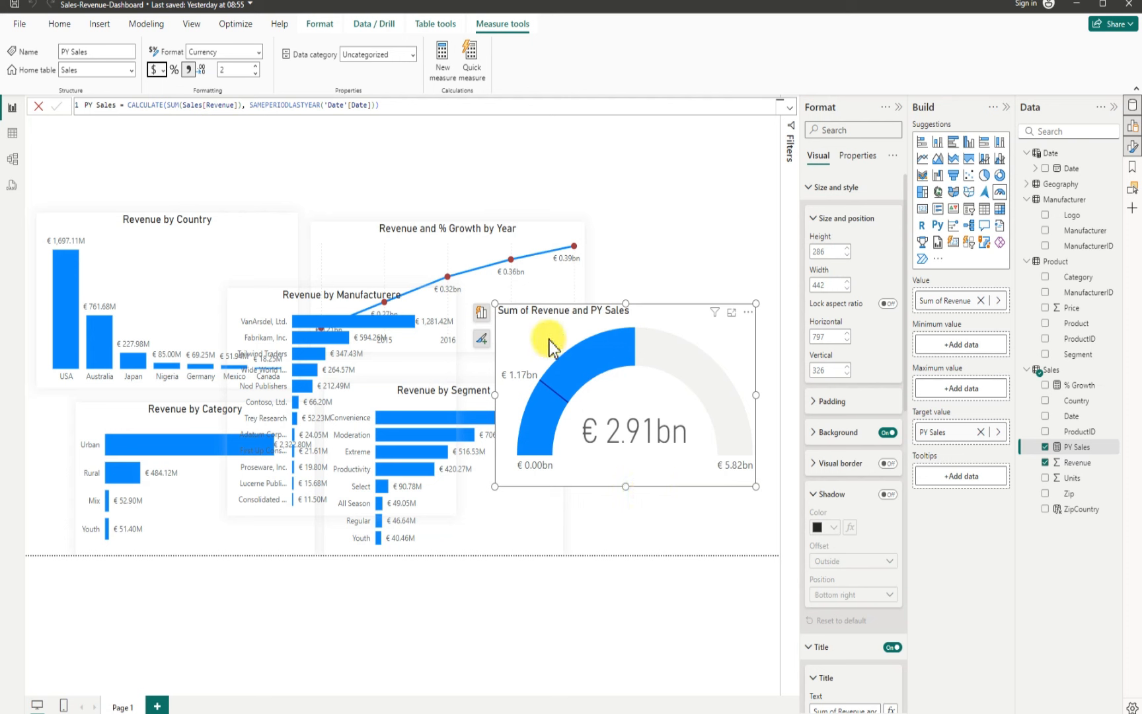
Step: Turn off the gauge's background and turn on a light grey shadow with Center position
{"action": "left_click", "coordinate": [887, 433]}
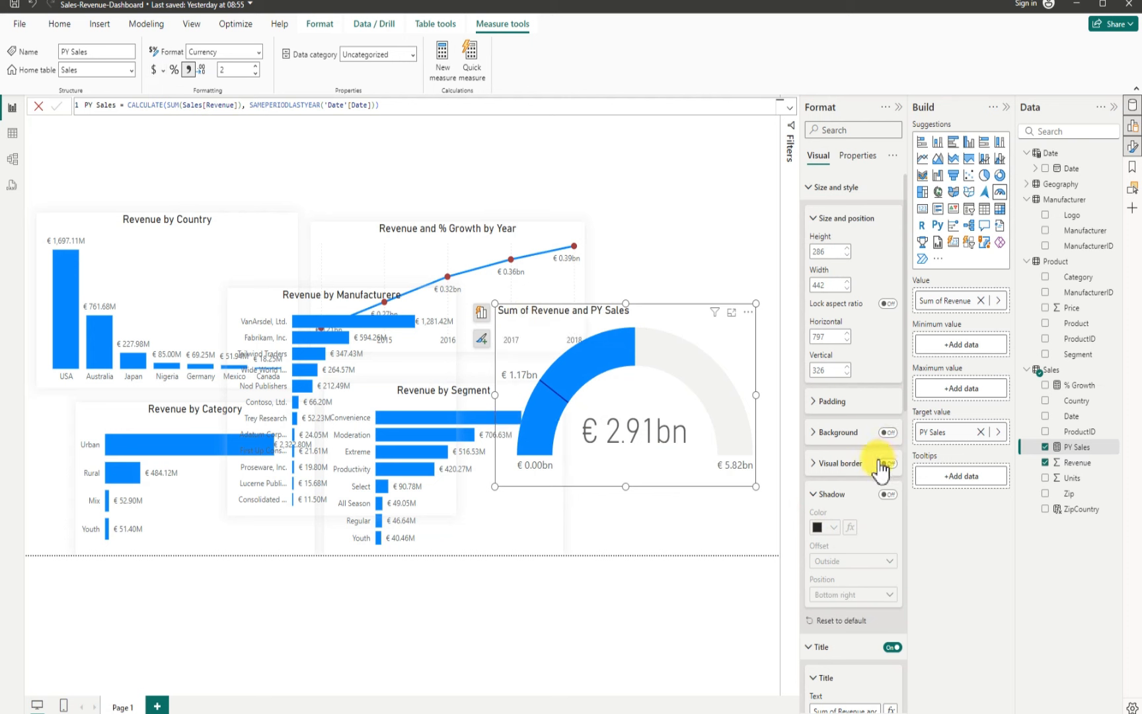
{"action": "left_click", "coordinate": [887, 495]}
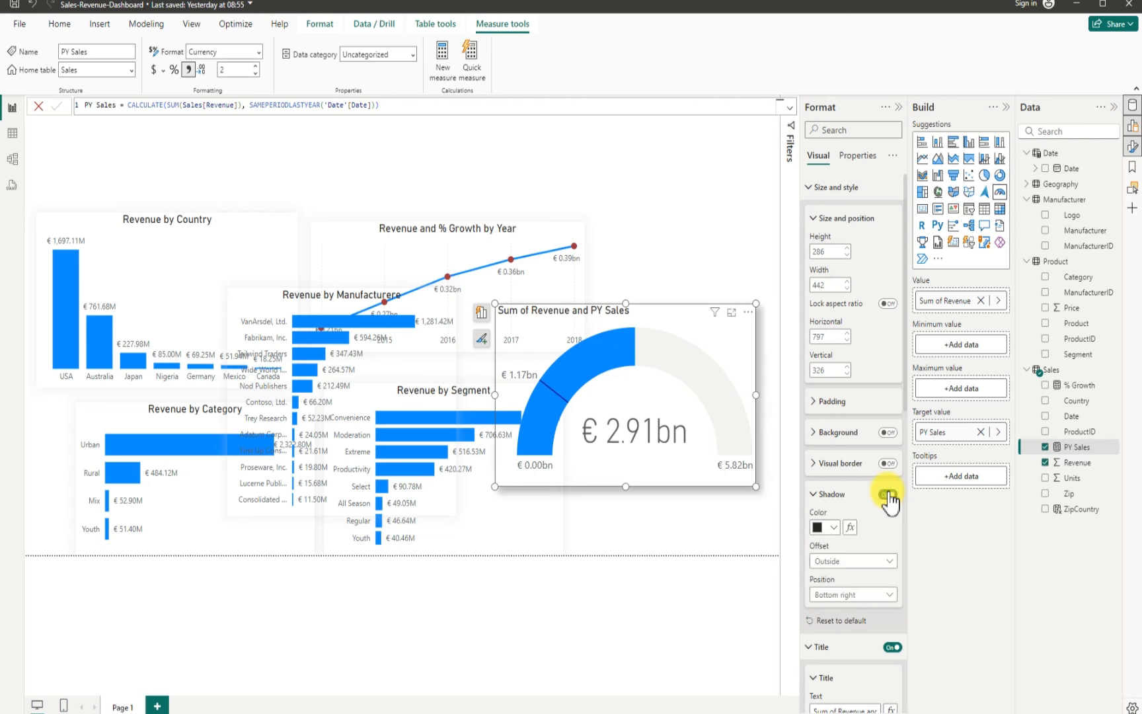
{"action": "left_click", "coordinate": [835, 528]}
{"action": "left_click", "coordinate": [826, 371]}
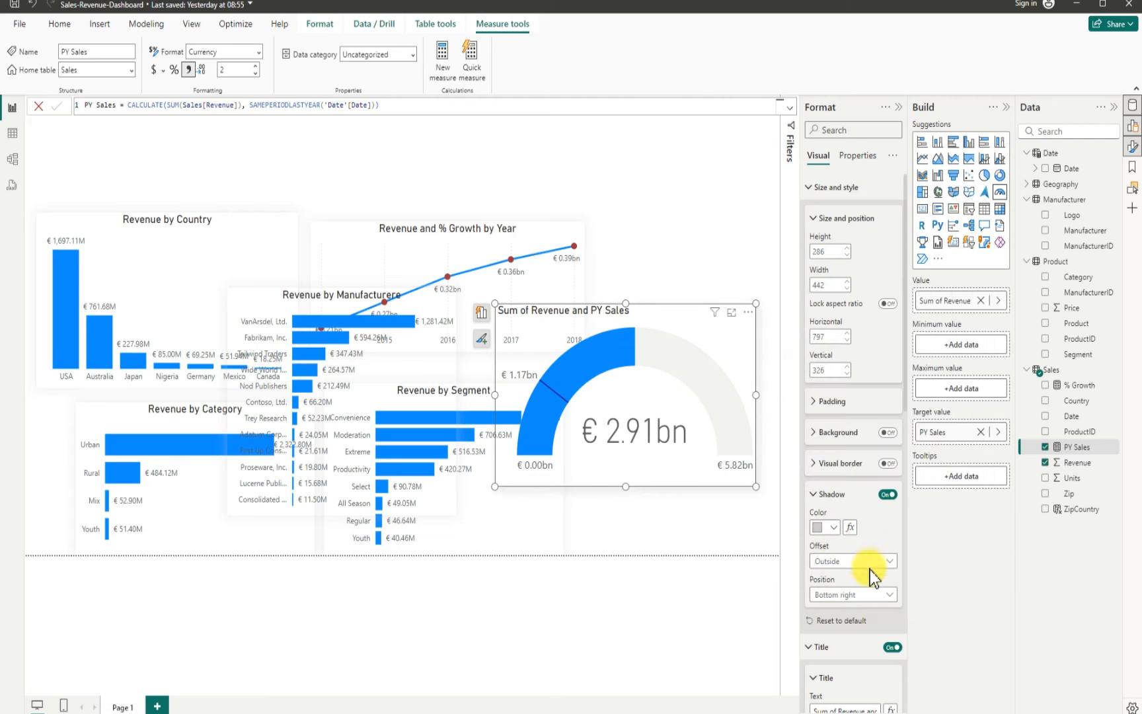
{"action": "left_click", "coordinate": [854, 597]}
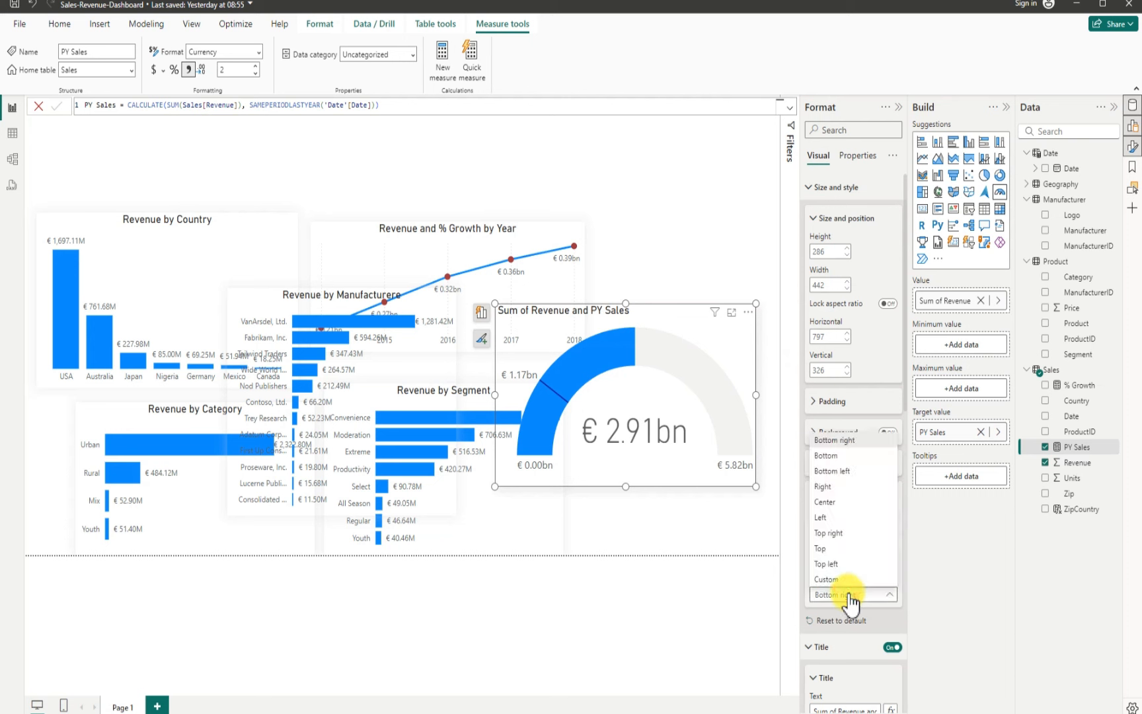
{"action": "left_click", "coordinate": [833, 504]}
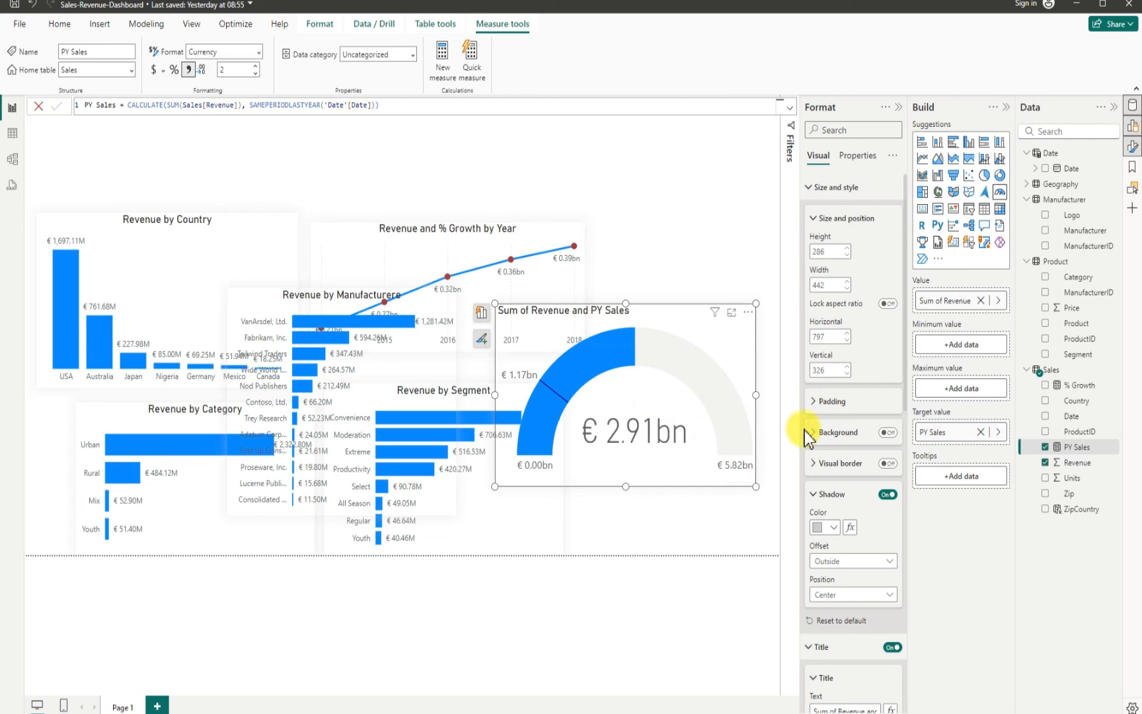
Step: Rename the gauge title to "Revenue and PY Sales" and center-align it
{"action": "scroll", "coordinate": [839, 575], "scroll_direction": "down", "scroll_amount": 3}
{"action": "scroll", "coordinate": [841, 572], "scroll_direction": "down", "scroll_amount": 1}
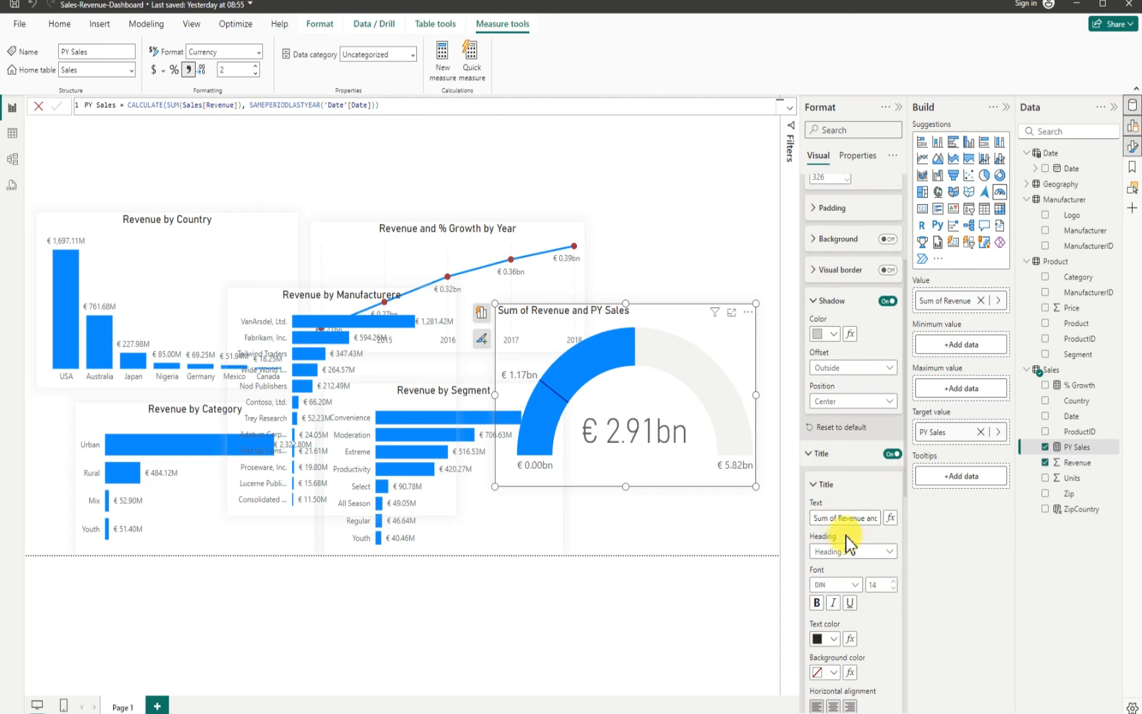
{"action": "left_click", "coordinate": [840, 519]}
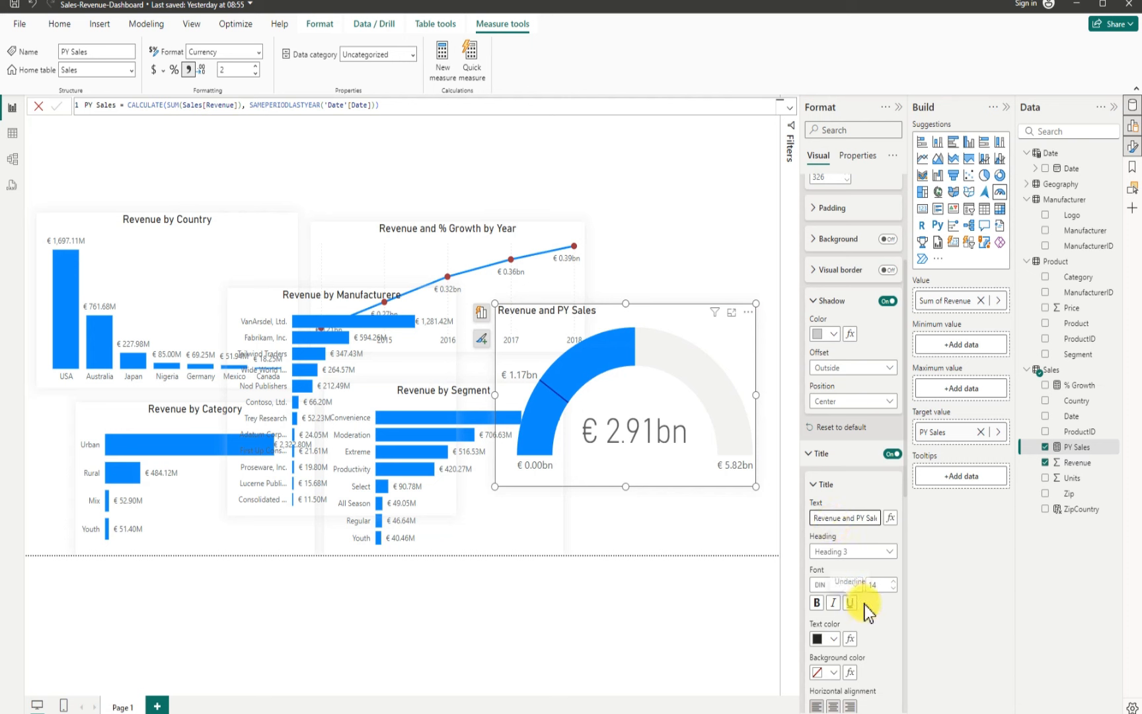
{"action": "scroll", "coordinate": [878, 624], "scroll_direction": "down", "scroll_amount": 2}
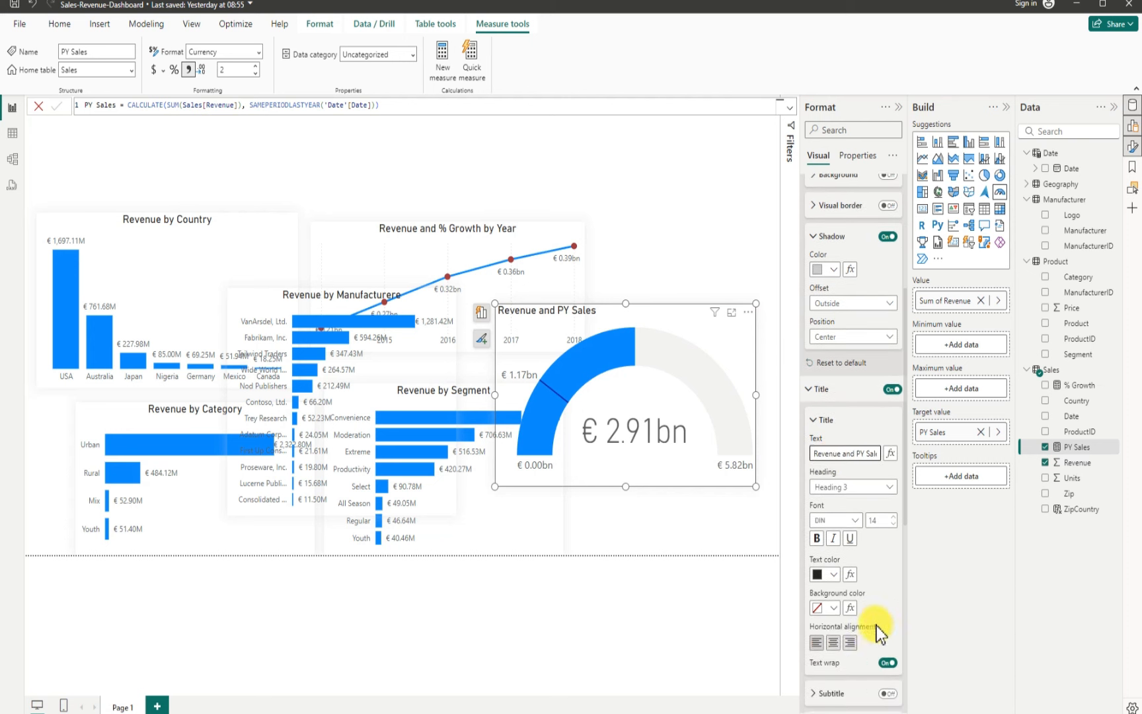
{"action": "left_click", "coordinate": [834, 642]}
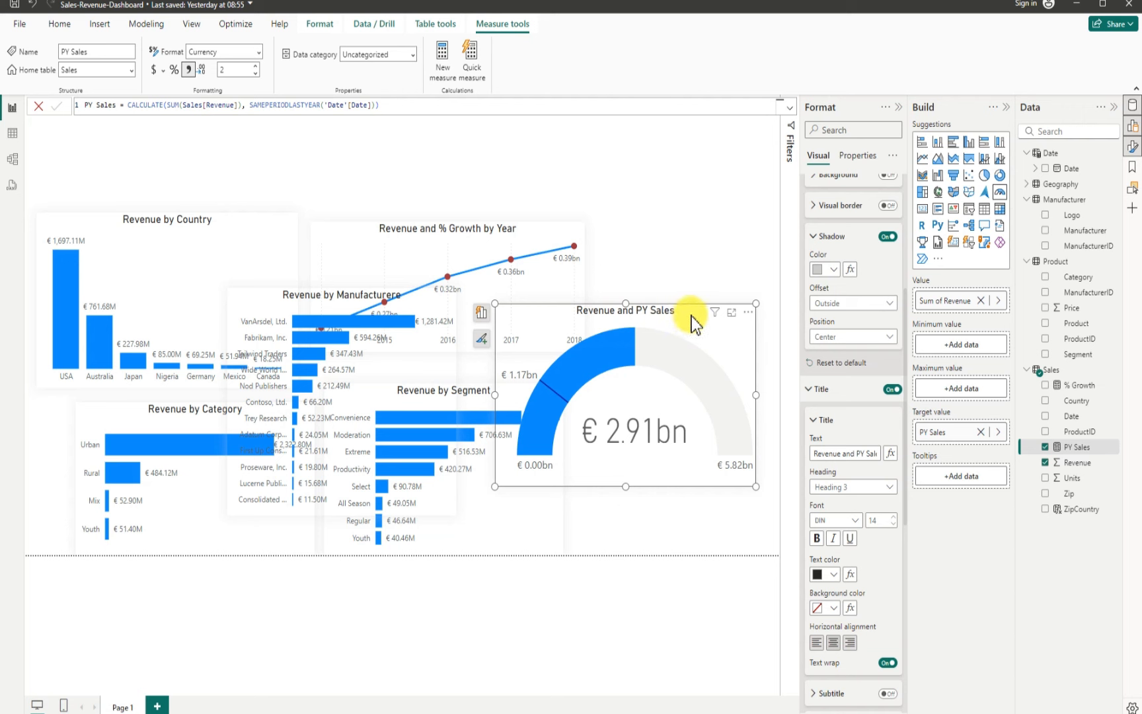
Step: Move the gauge to the lower-left corner of the canvas
{"action": "left_click_drag", "start_coordinate": [701, 320], "coordinate": [294, 175]}
{"action": "left_click_drag", "start_coordinate": [268, 163], "coordinate": [231, 397]}
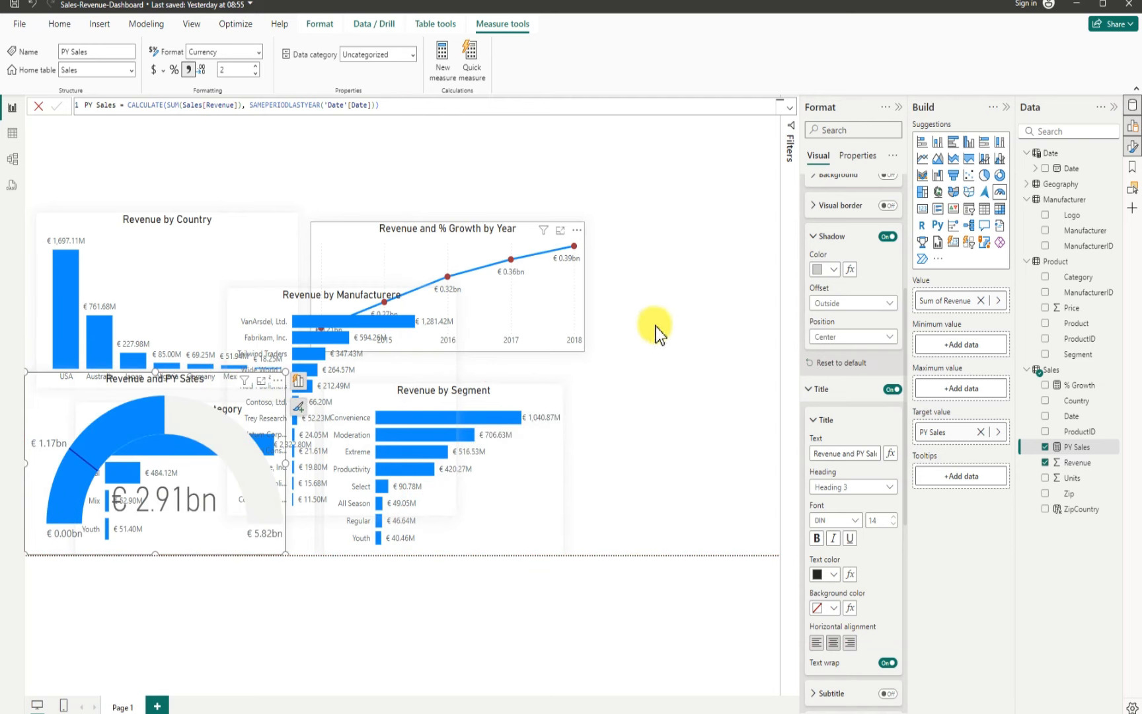
Step: Set the line chart's data label display units to Millions
{"action": "left_click", "coordinate": [577, 303]}
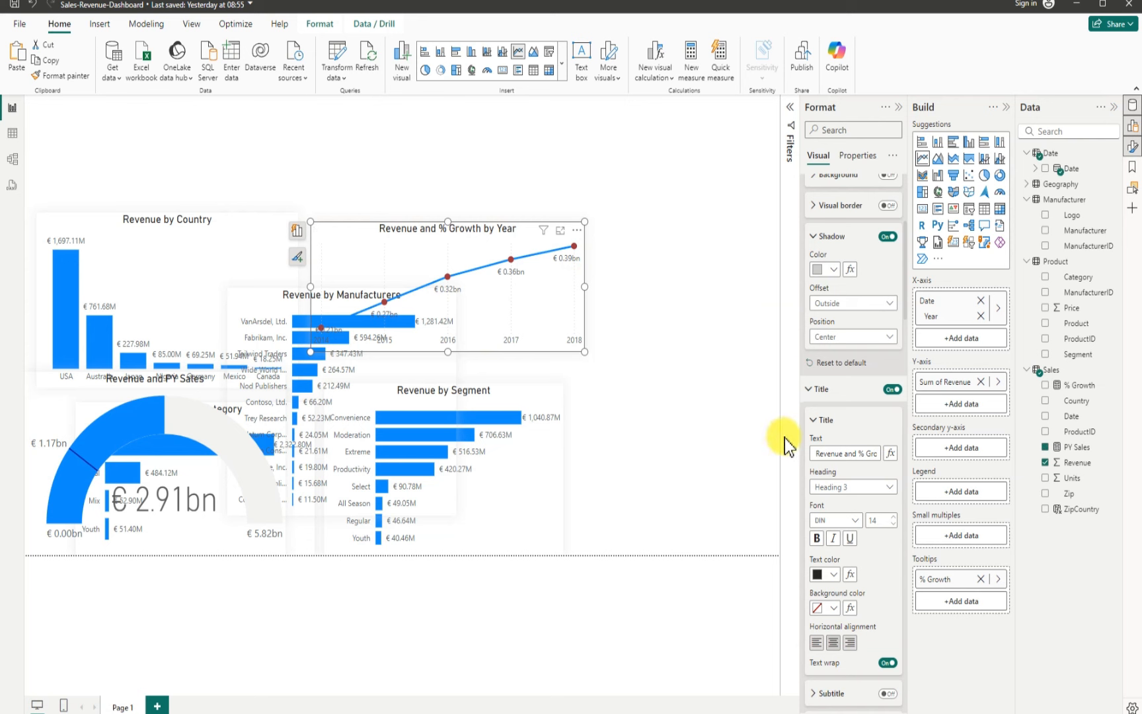
{"action": "left_click_drag", "start_coordinate": [351, 232], "coordinate": [519, 177]}
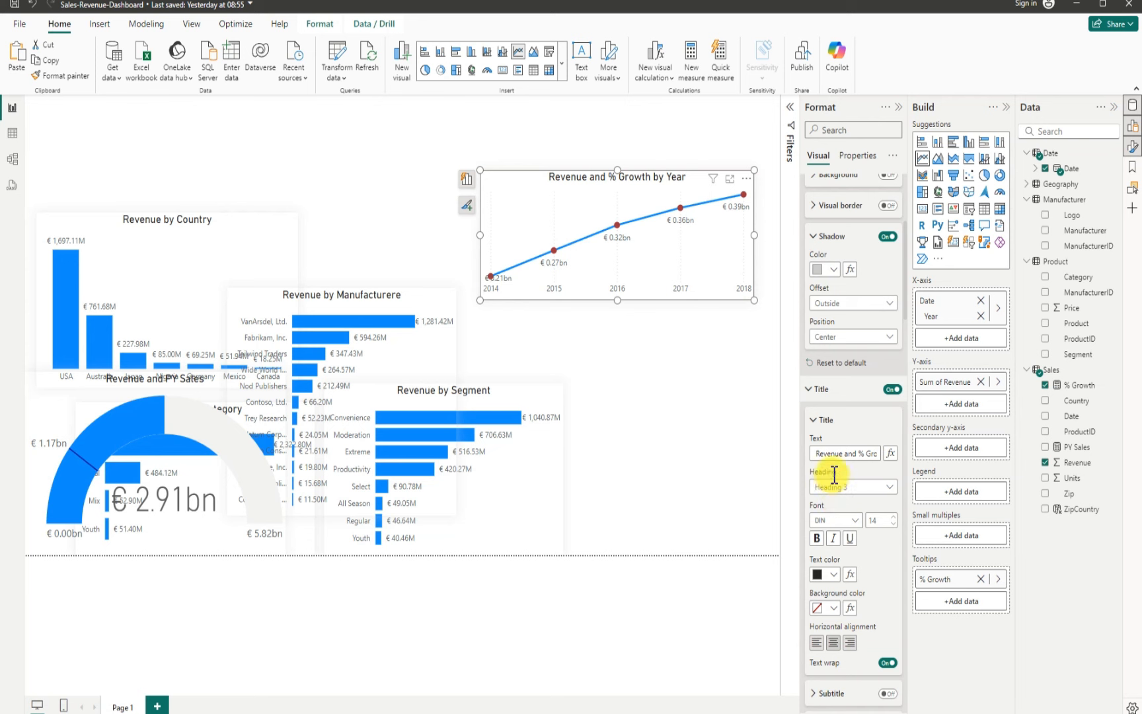
{"action": "scroll", "coordinate": [846, 476], "scroll_direction": "down", "scroll_amount": 5}
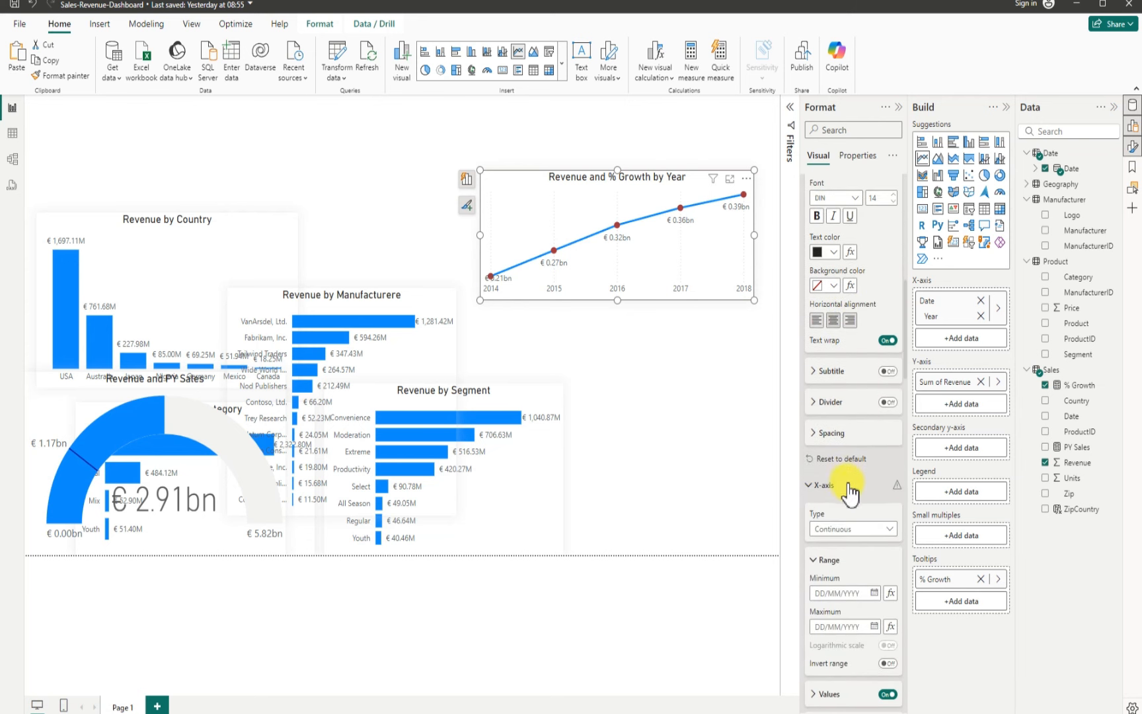
{"action": "scroll", "coordinate": [849, 492], "scroll_direction": "down", "scroll_amount": 6}
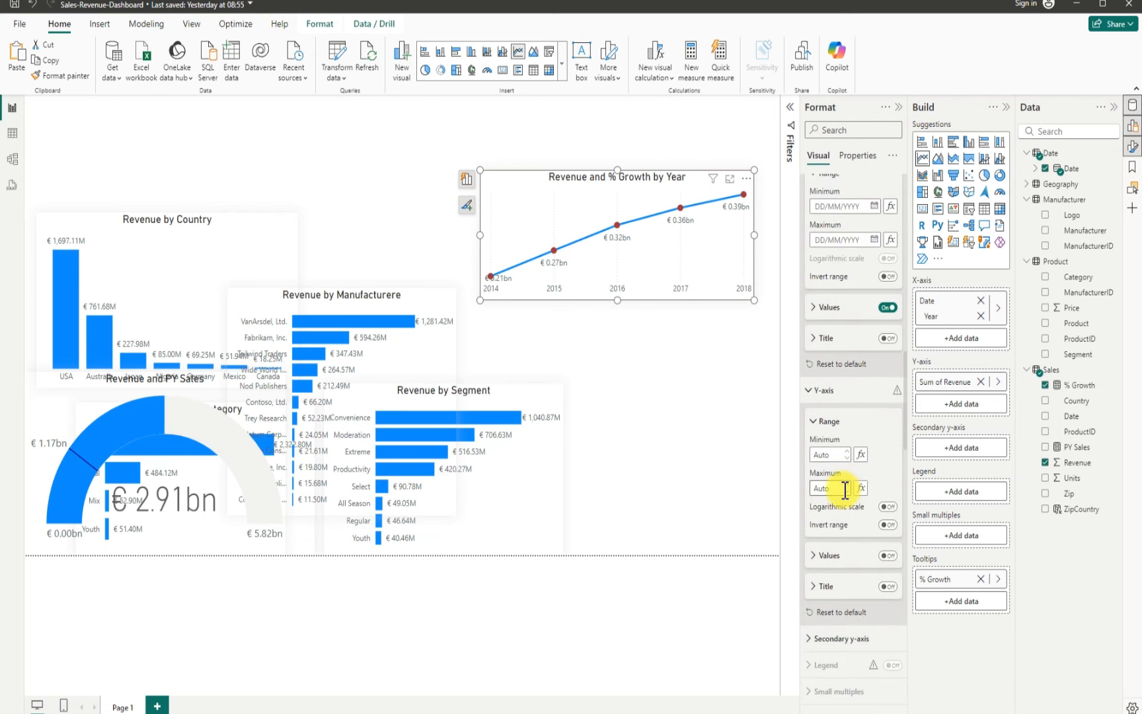
{"action": "scroll", "coordinate": [843, 506], "scroll_direction": "down", "scroll_amount": 7}
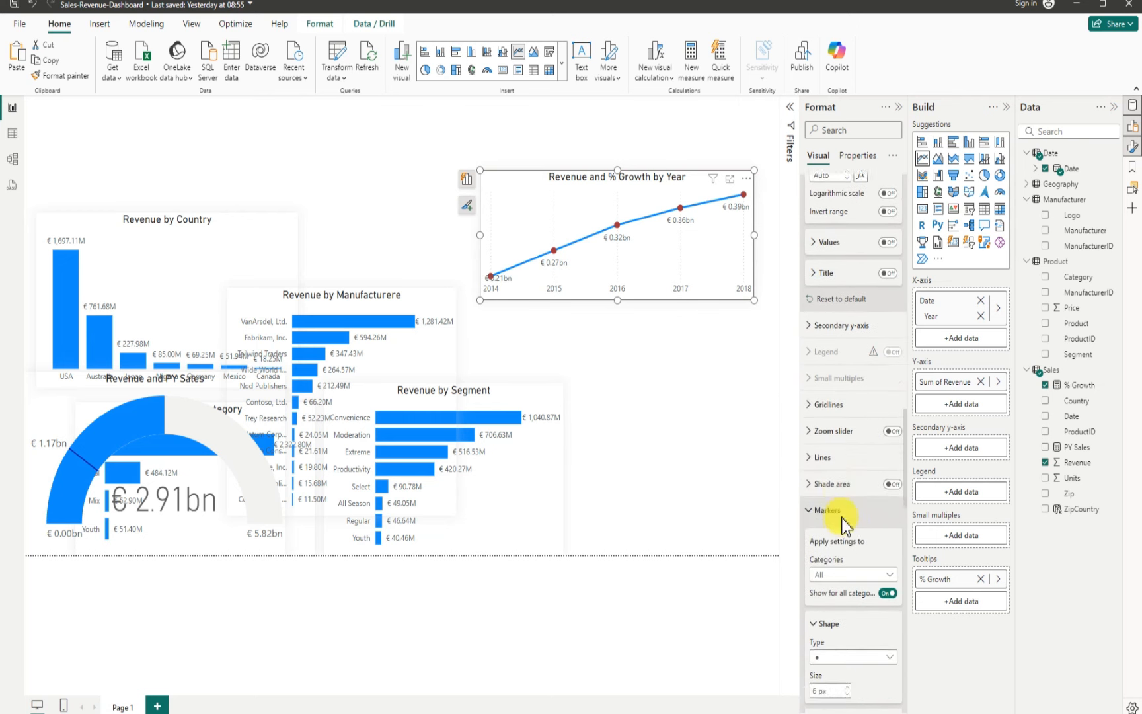
{"action": "scroll", "coordinate": [840, 522], "scroll_direction": "down", "scroll_amount": 9}
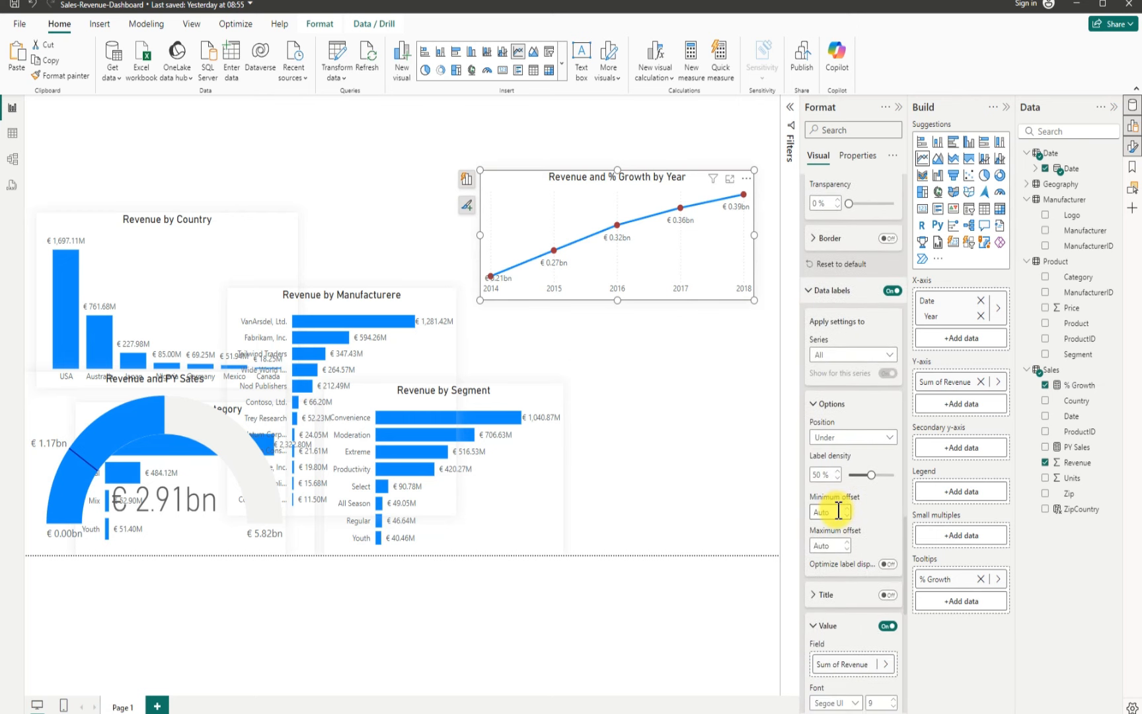
{"action": "scroll", "coordinate": [839, 516], "scroll_direction": "down", "scroll_amount": 2}
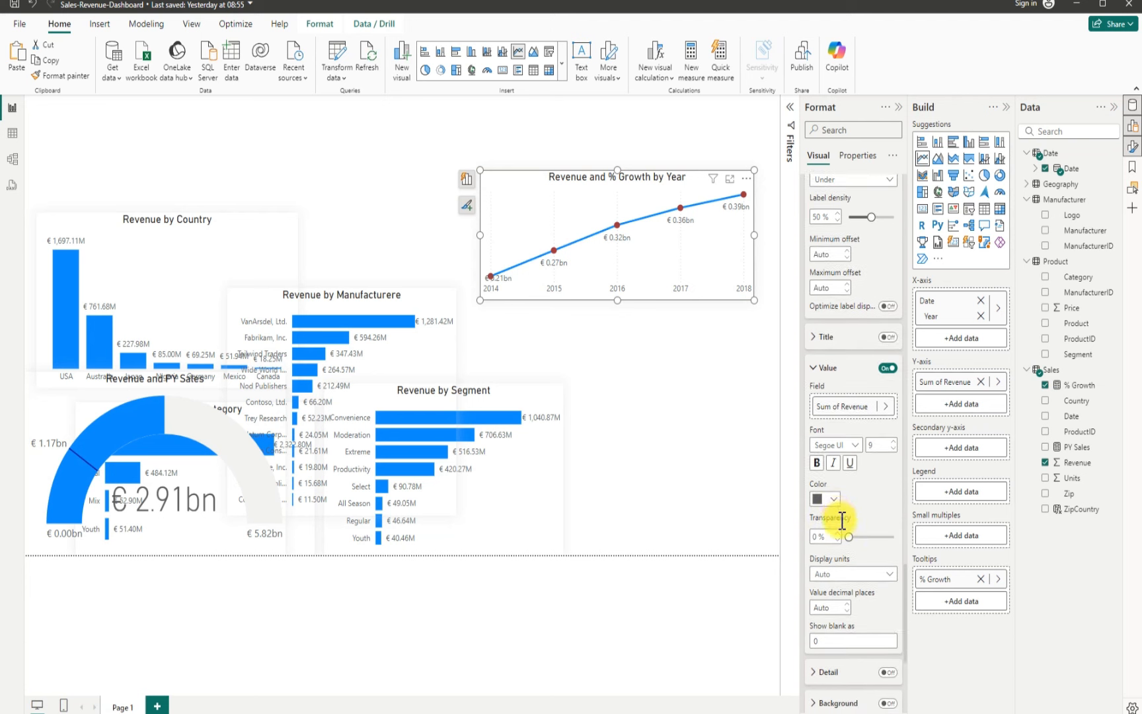
{"action": "left_click", "coordinate": [863, 575]}
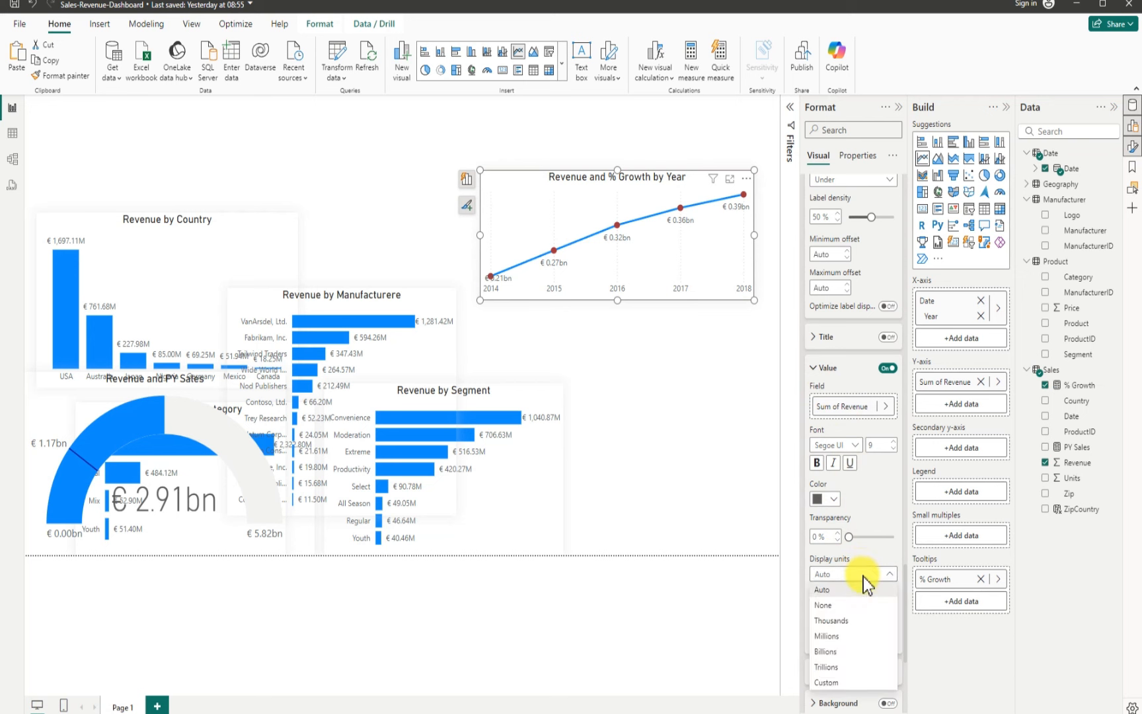
{"action": "left_click", "coordinate": [831, 636]}
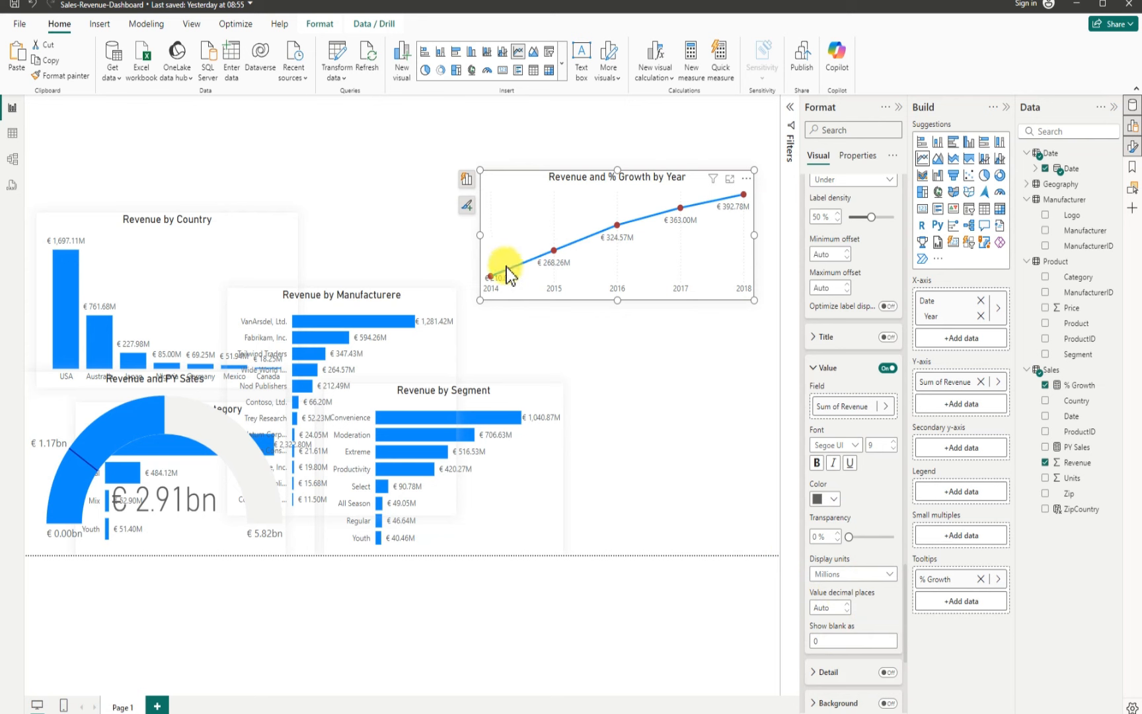
{"action": "left_click", "coordinate": [513, 347]}
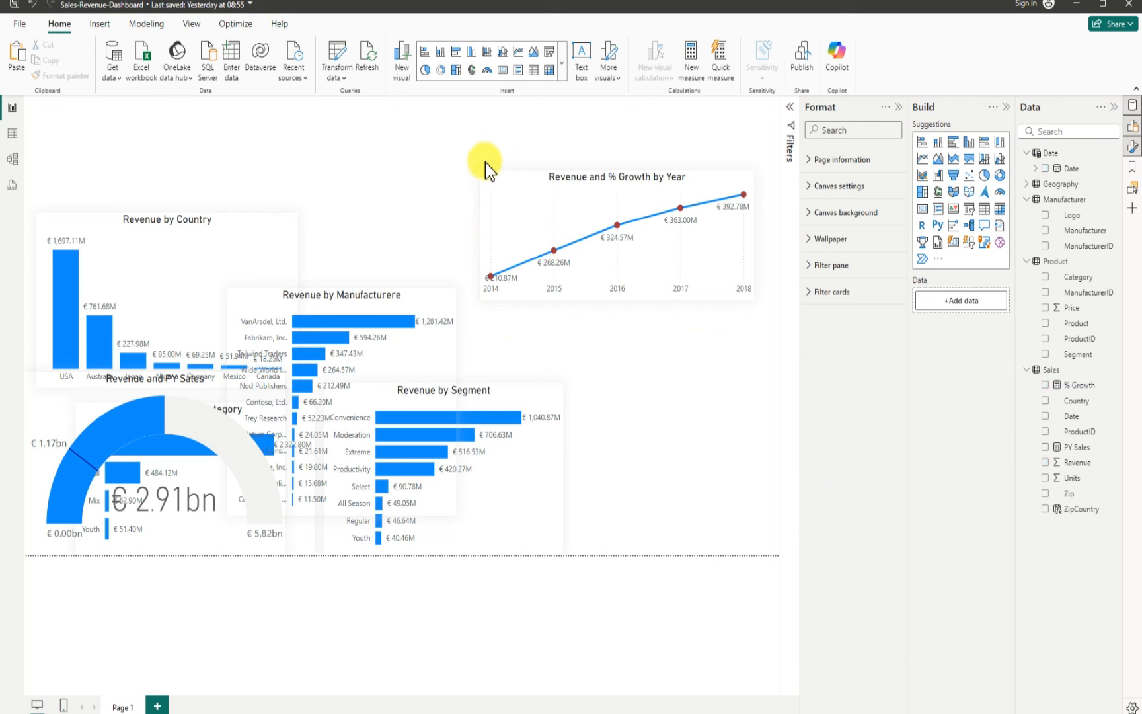
Step: Move the line chart to the top centre and resize it to about 393 by 203 px
{"action": "left_click_drag", "start_coordinate": [576, 176], "coordinate": [602, 379]}
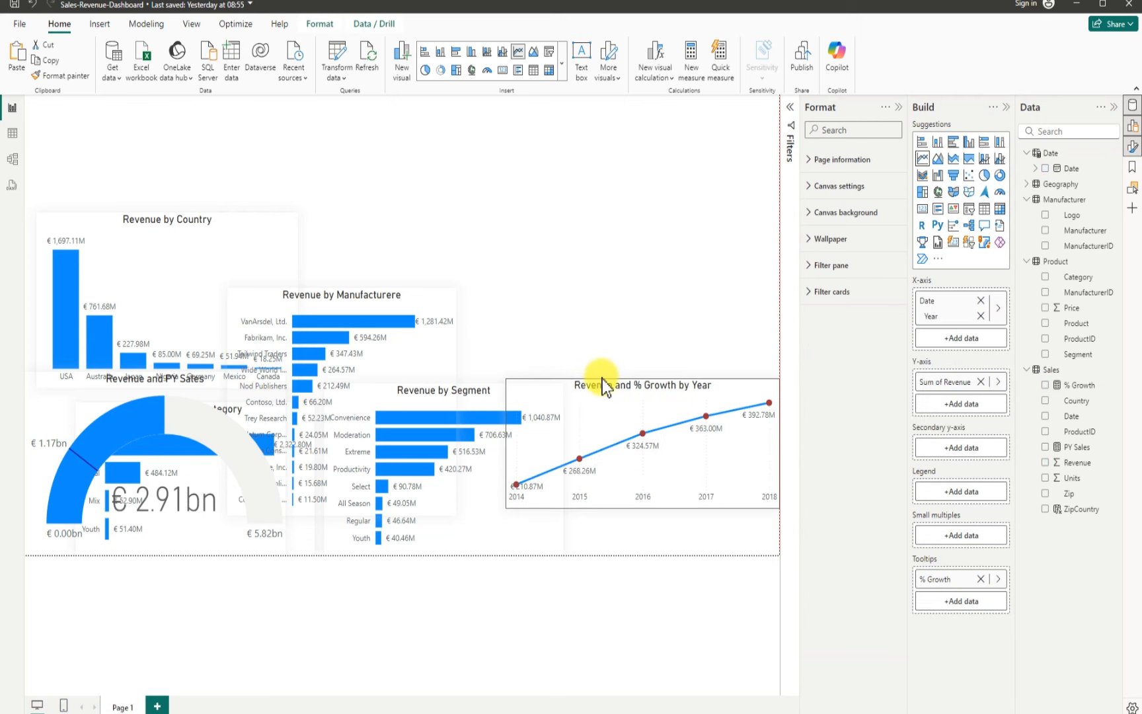
{"action": "left_click_drag", "start_coordinate": [532, 385], "coordinate": [511, 390]}
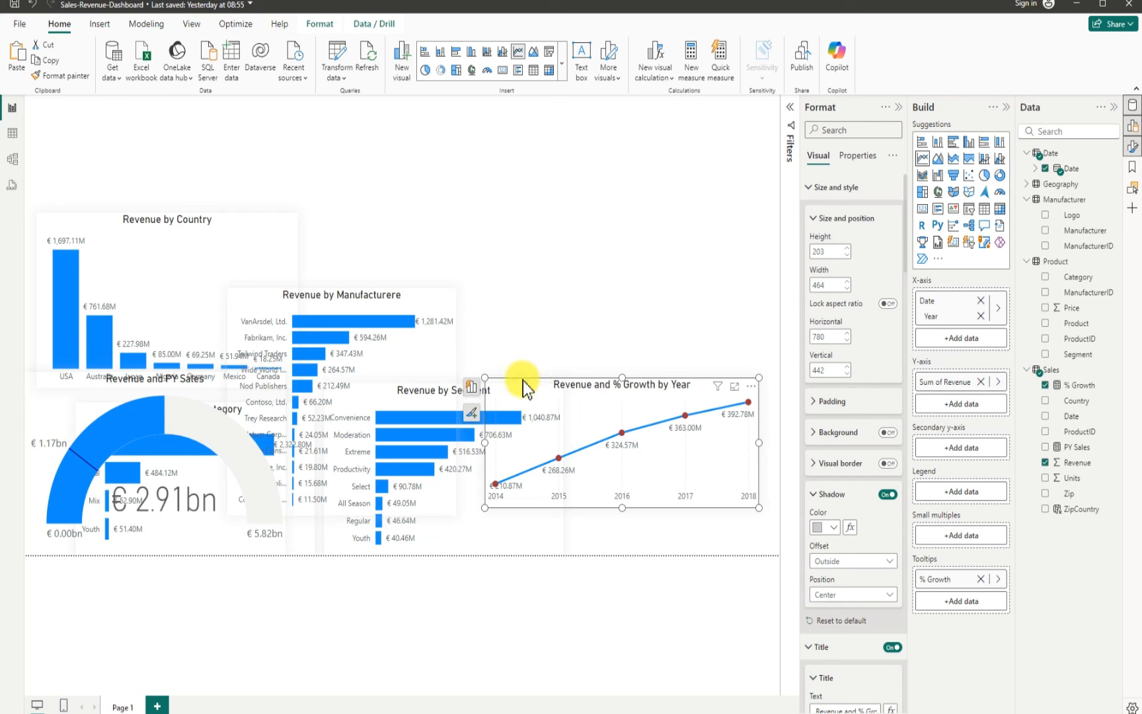
{"action": "left_click_drag", "start_coordinate": [522, 380], "coordinate": [397, 154]}
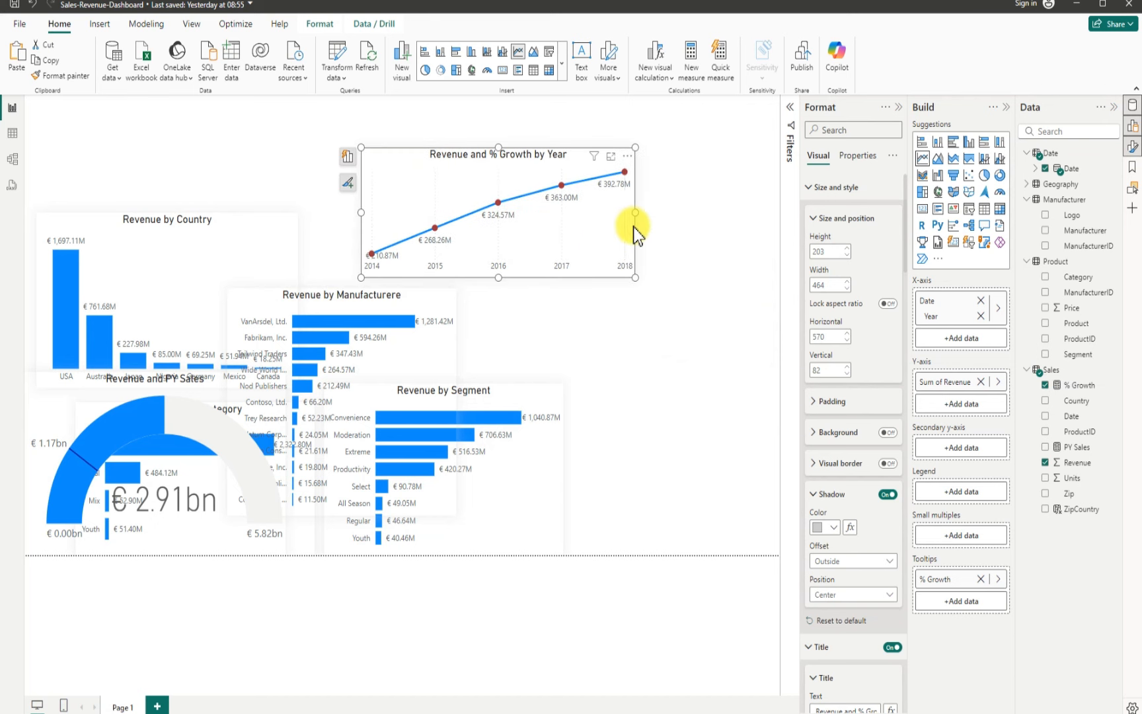
{"action": "left_click_drag", "start_coordinate": [635, 214], "coordinate": [593, 220]}
{"action": "left_click_drag", "start_coordinate": [370, 158], "coordinate": [349, 170]}
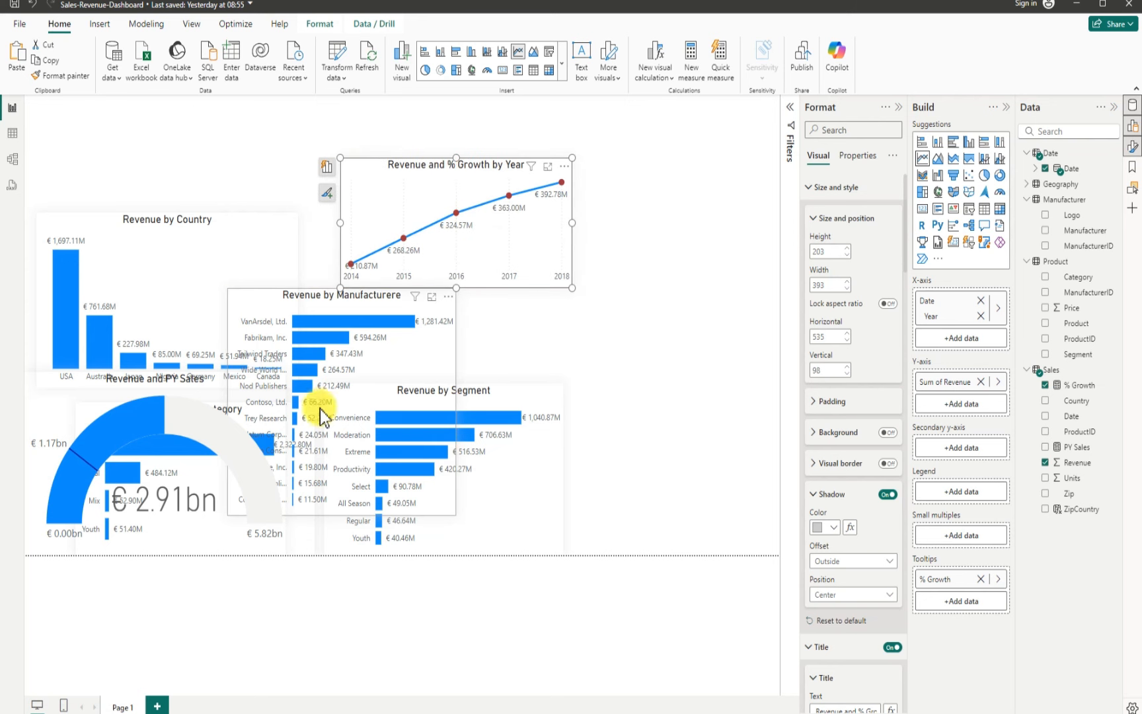
Step: Move the gauge to the lower-right corner of the canvas and narrow it to about 367 by 286 px
{"action": "left_click_drag", "start_coordinate": [42, 390], "coordinate": [624, 466]}
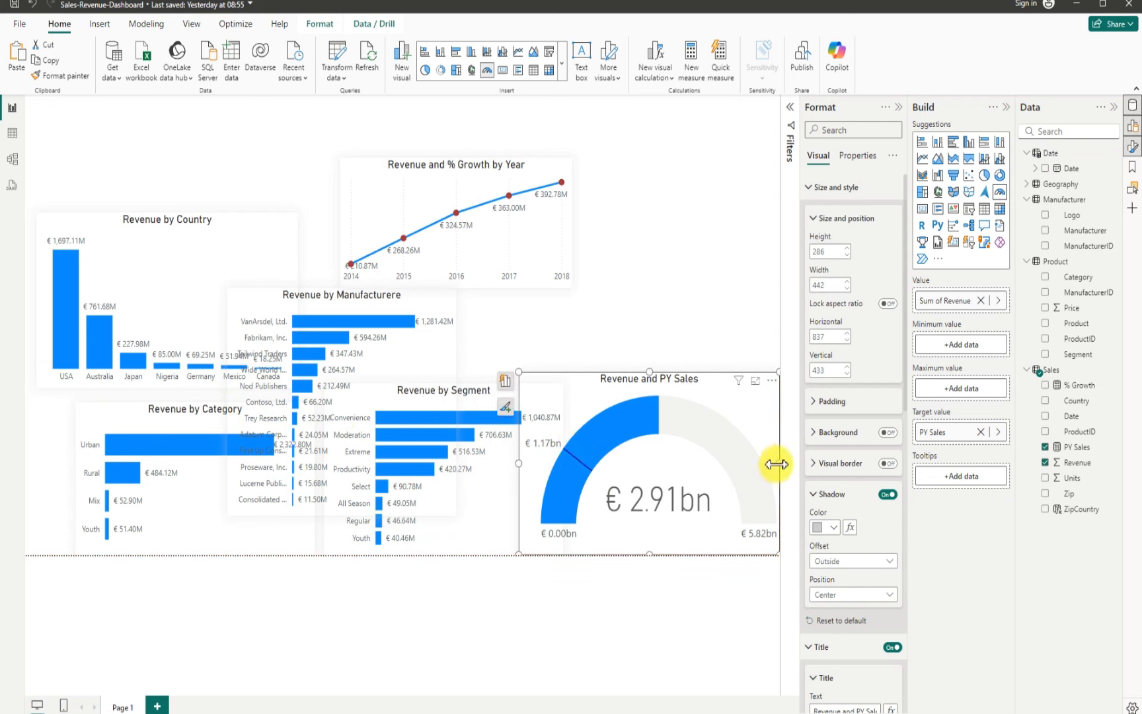
{"action": "left_click_drag", "start_coordinate": [777, 467], "coordinate": [735, 469]}
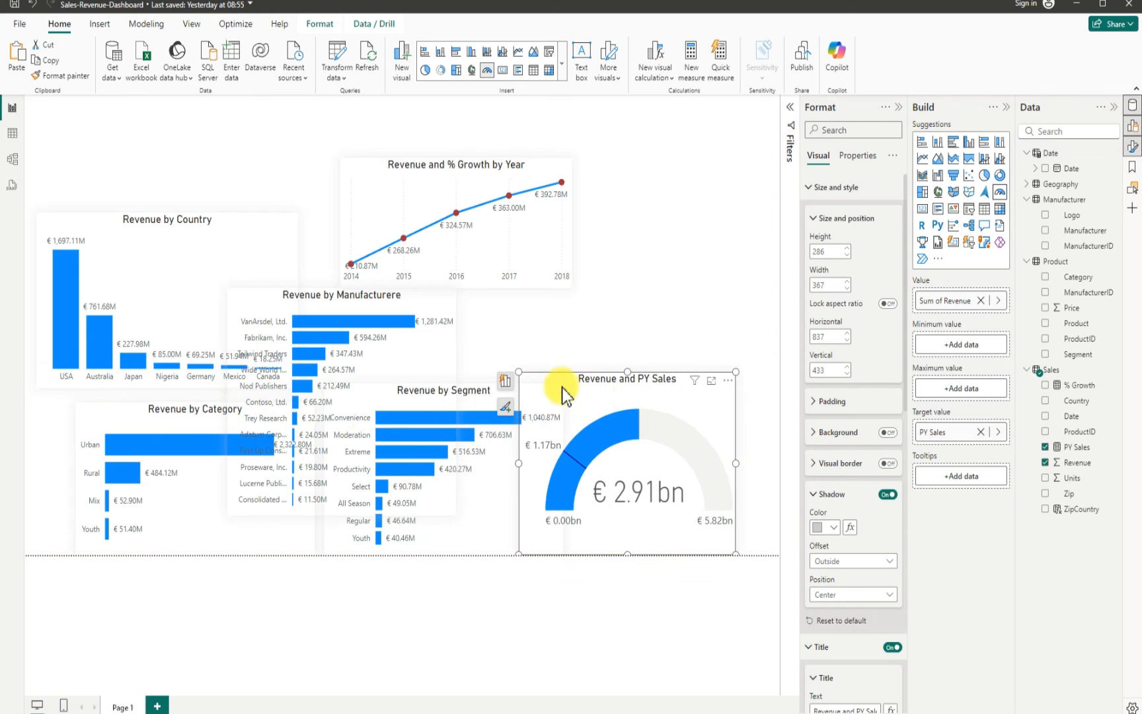
{"action": "left_click_drag", "start_coordinate": [566, 390], "coordinate": [603, 385]}
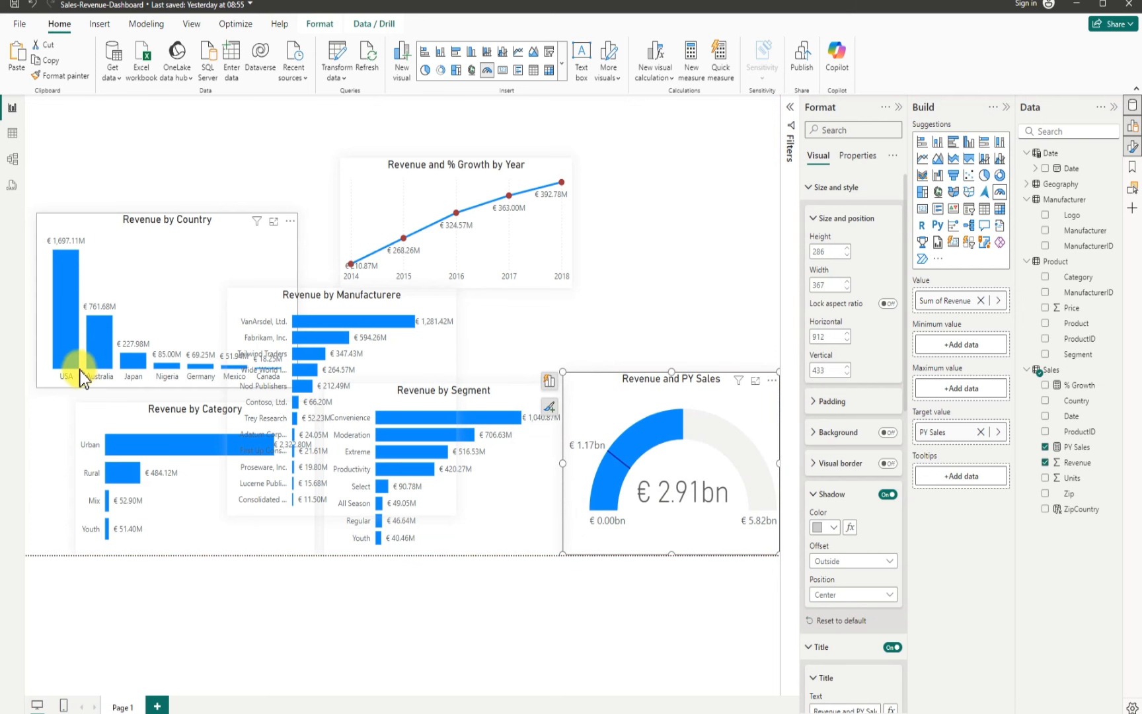
Step: Move the Revenue by Country chart toward the top-left and resize it to about 373 by 274 px
{"action": "left_click", "coordinate": [70, 231]}
{"action": "left_click_drag", "start_coordinate": [110, 217], "coordinate": [78, 224]}
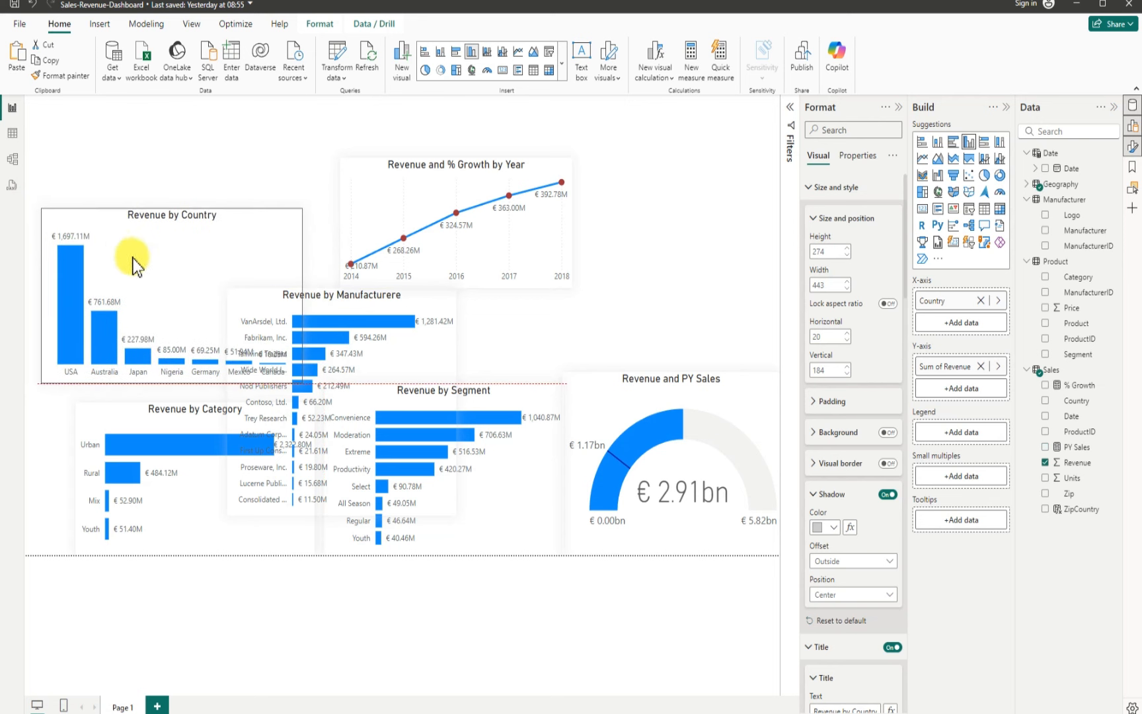
{"action": "left_click", "coordinate": [301, 294]}
{"action": "left_click_drag", "start_coordinate": [270, 299], "coordinate": [260, 301]}
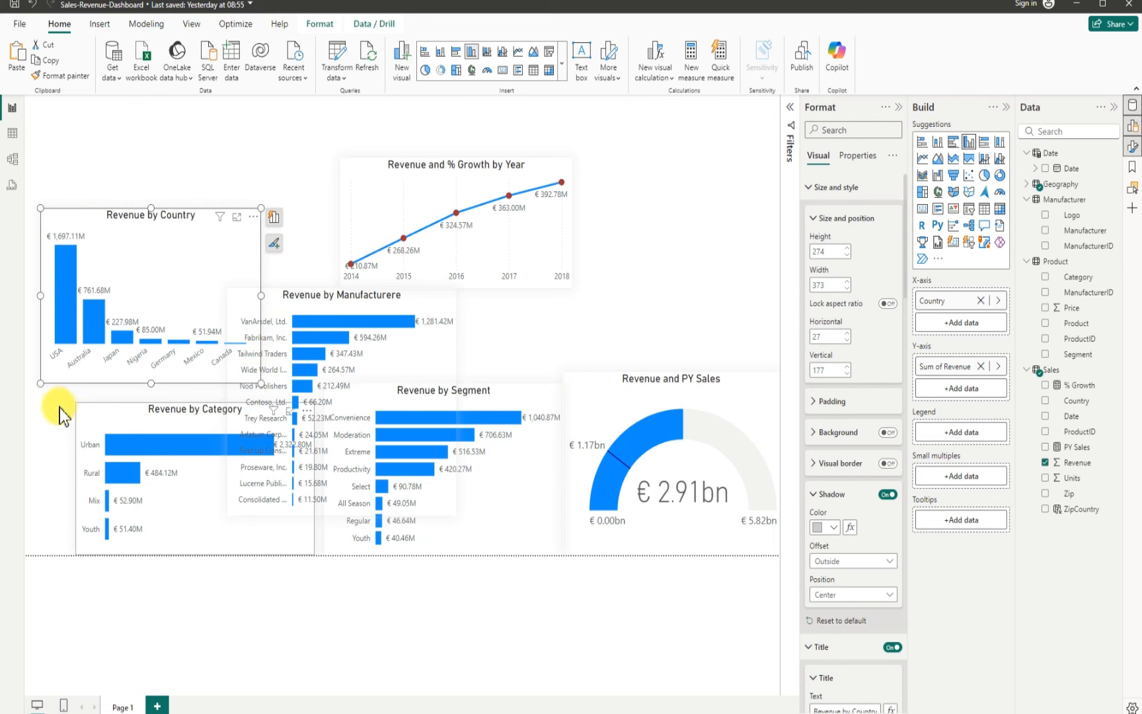
Step: Move the Revenue by Category chart to the lower-left and narrow it to about 350 px wide
{"action": "left_click_drag", "start_coordinate": [59, 406], "coordinate": [56, 406]}
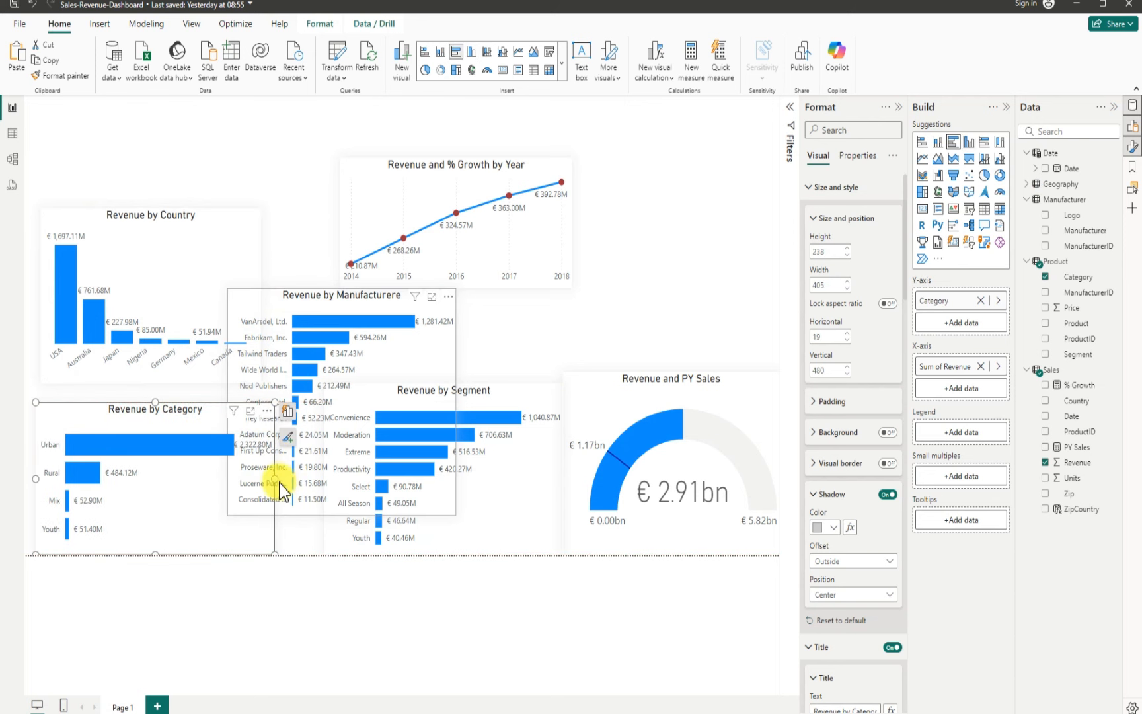
{"action": "left_click_drag", "start_coordinate": [272, 479], "coordinate": [242, 477]}
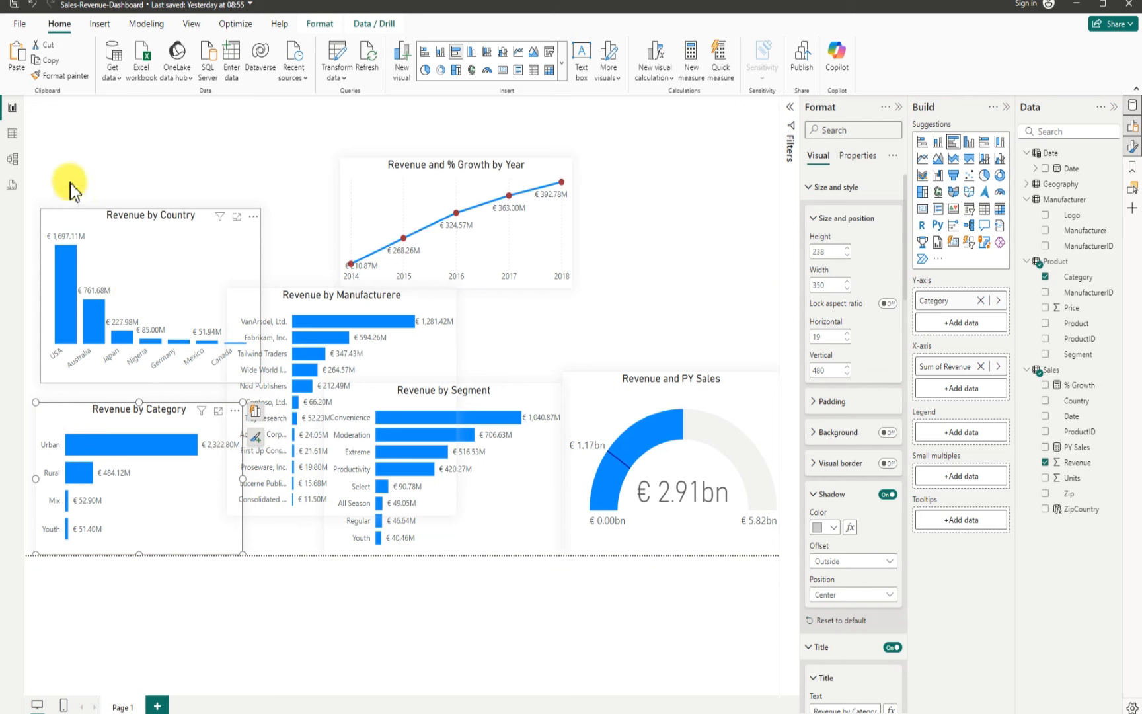
Step: Move the Revenue by Country chart up to the top-left corner and narrow it to about 338 px
{"action": "left_click_drag", "start_coordinate": [71, 218], "coordinate": [59, 183]}
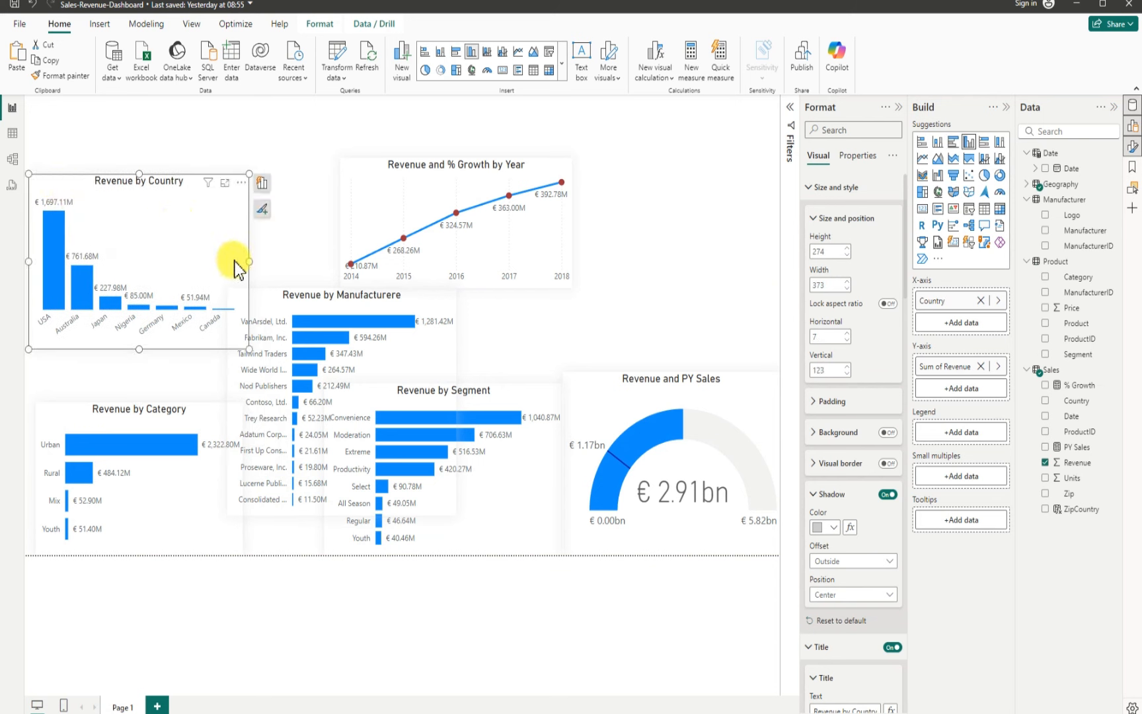
{"action": "left_click_drag", "start_coordinate": [250, 262], "coordinate": [227, 261]}
Step: Move the Revenue and % Growth by Year line chart left, beside the country chart
{"action": "left_click", "coordinate": [342, 188]}
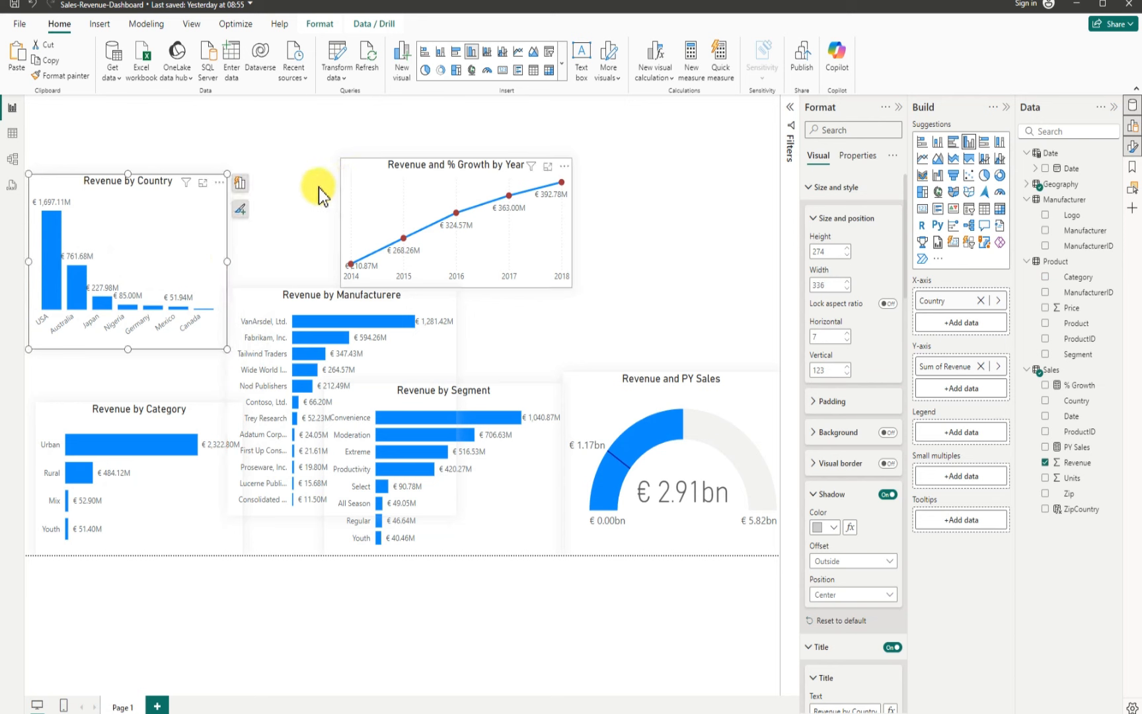
{"action": "left_click_drag", "start_coordinate": [320, 194], "coordinate": [266, 181]}
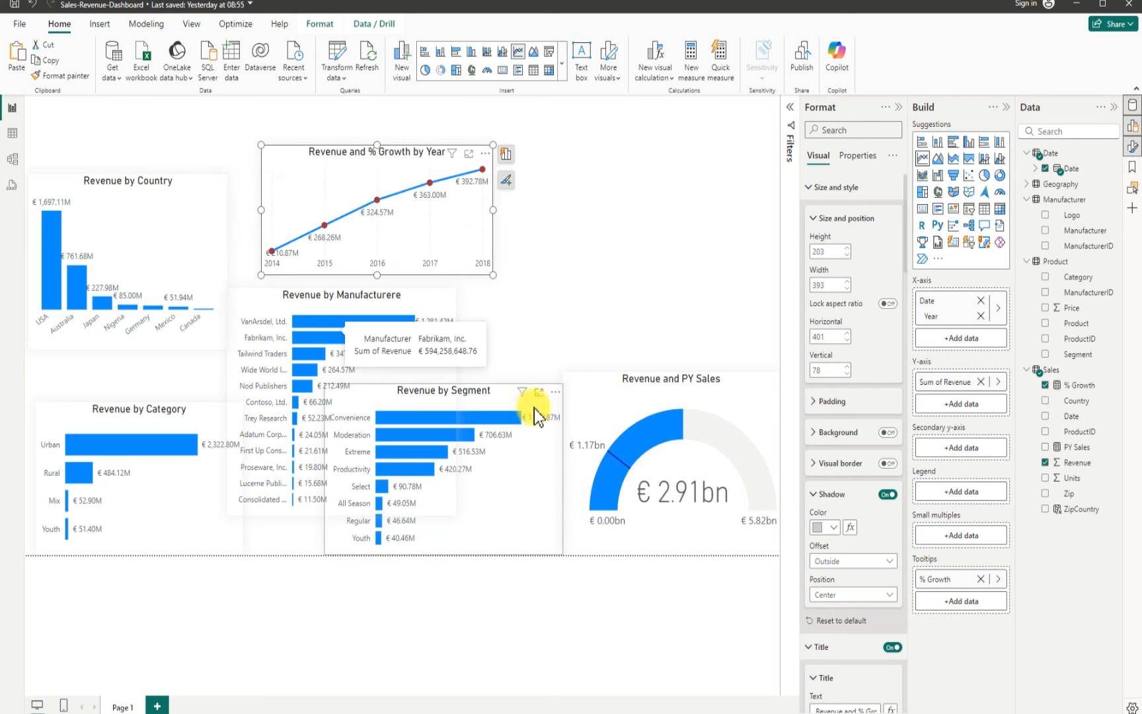
Step: Move the Revenue by Category chart to the top right and the Revenue by Segment chart to the lower left
{"action": "left_click_drag", "start_coordinate": [513, 402], "coordinate": [595, 403]}
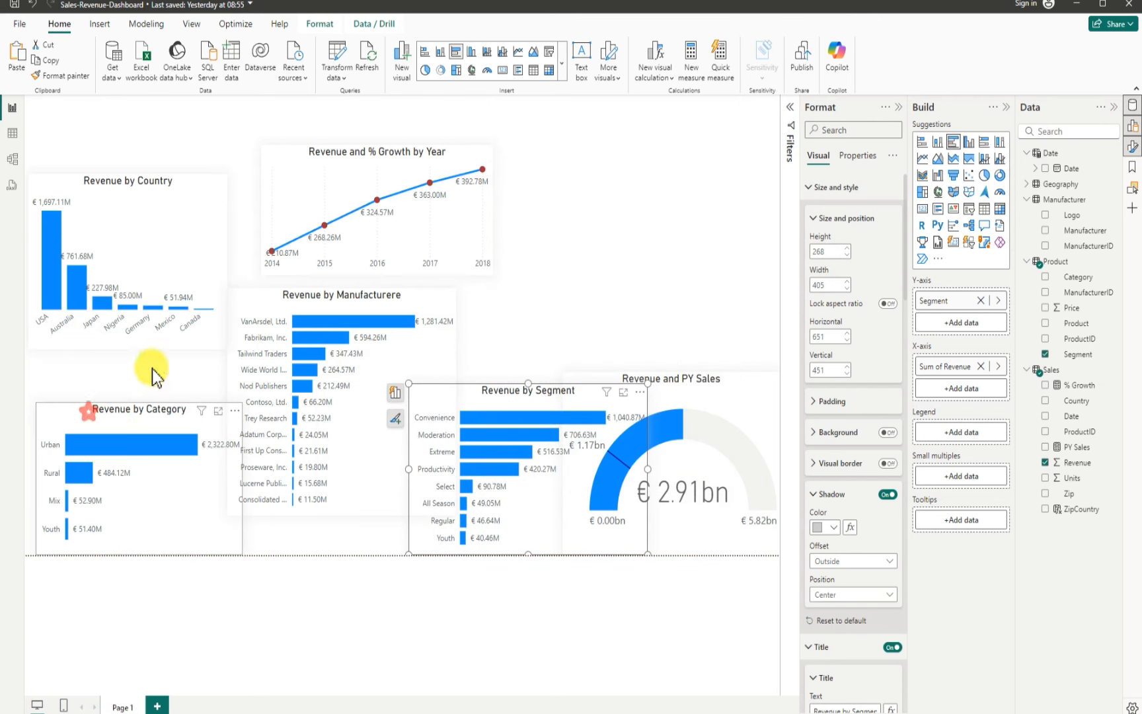
{"action": "left_click_drag", "start_coordinate": [148, 374], "coordinate": [608, 188]}
{"action": "left_click_drag", "start_coordinate": [472, 395], "coordinate": [89, 420]}
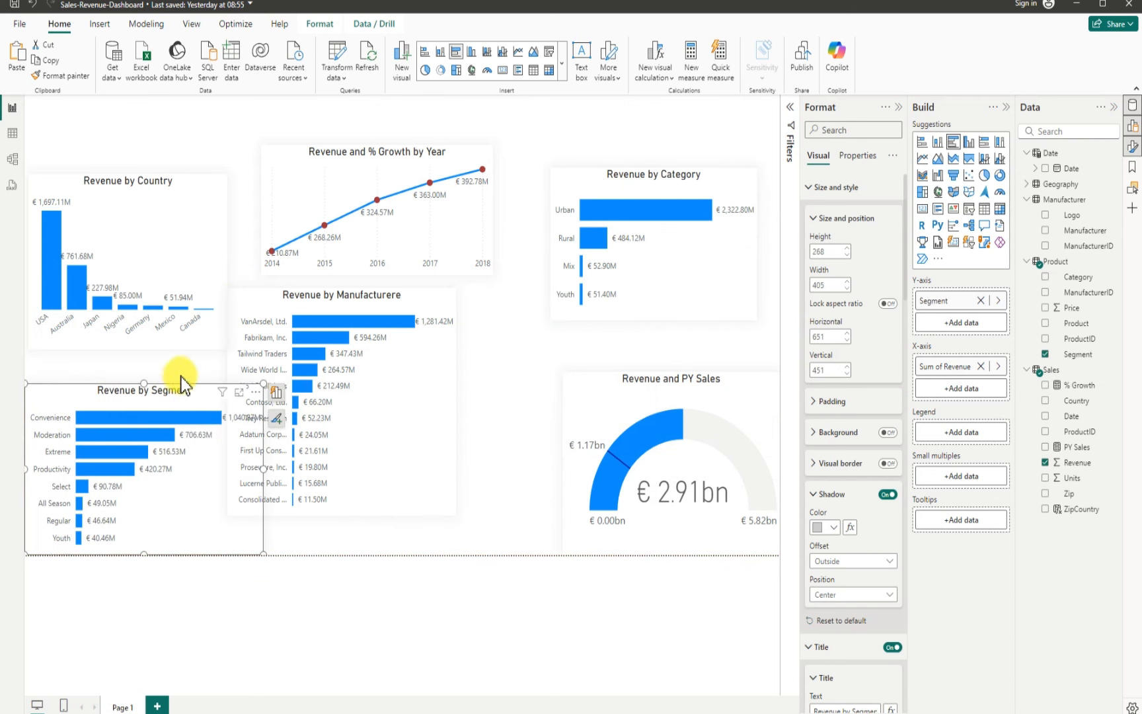
Step: Move the Revenue by Manufacturer chart to the lower centre and shorten it to fit the canvas
{"action": "left_click_drag", "start_coordinate": [375, 347], "coordinate": [298, 339]}
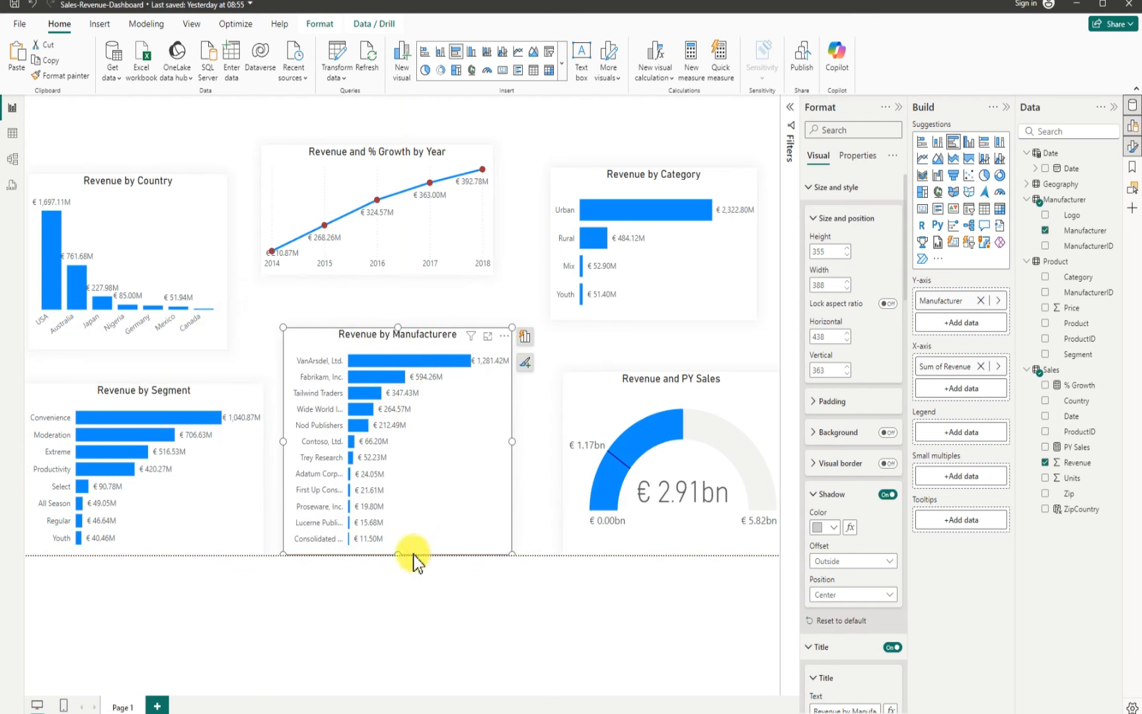
{"action": "left_click_drag", "start_coordinate": [402, 555], "coordinate": [402, 544]}
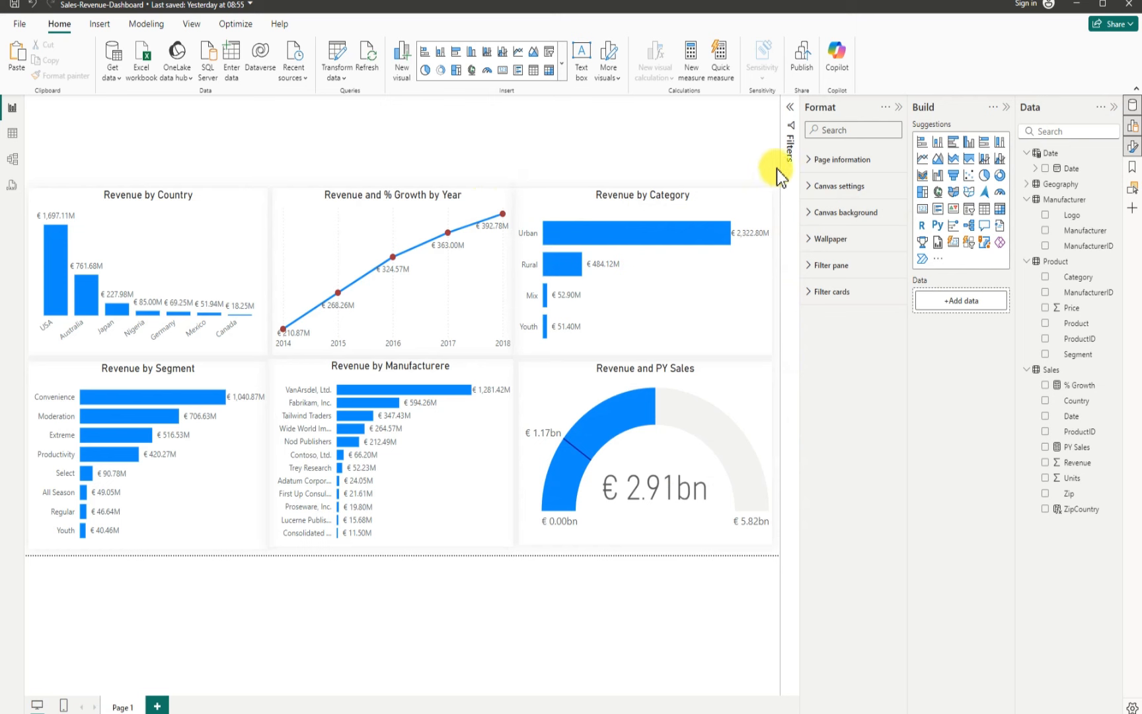
Step: Insert a card visual showing Revenue in the top-left corner, sized about 179 by 79 px
{"action": "left_click", "coordinate": [897, 110]}
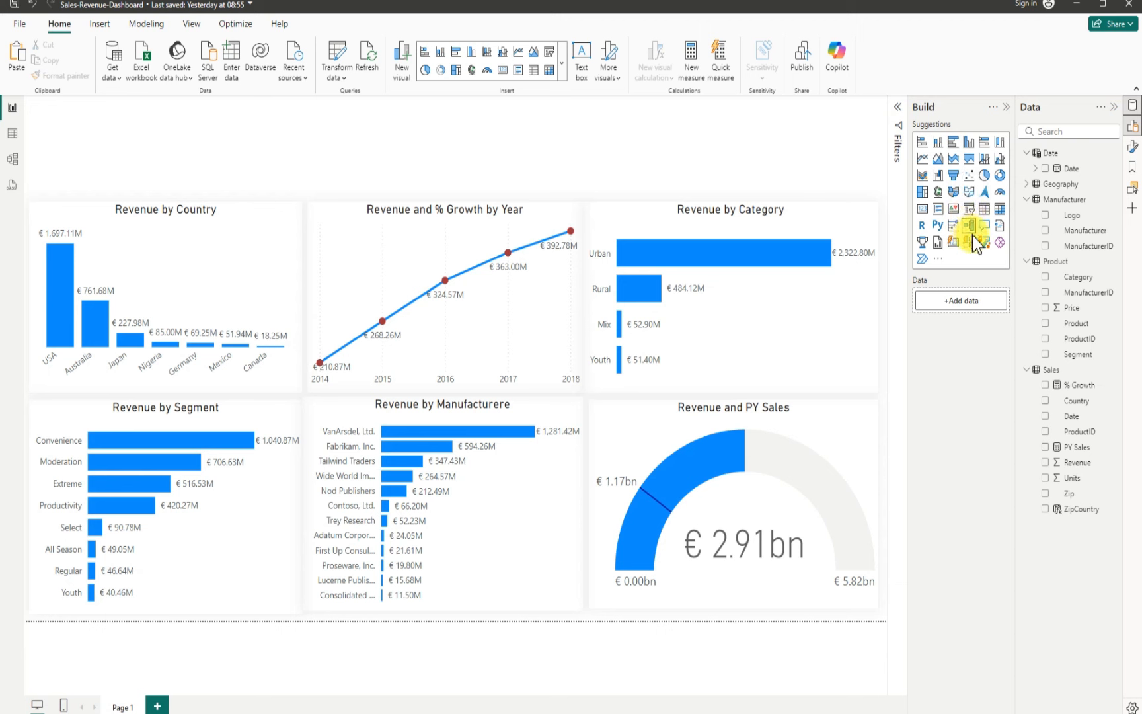
{"action": "left_click", "coordinate": [918, 205]}
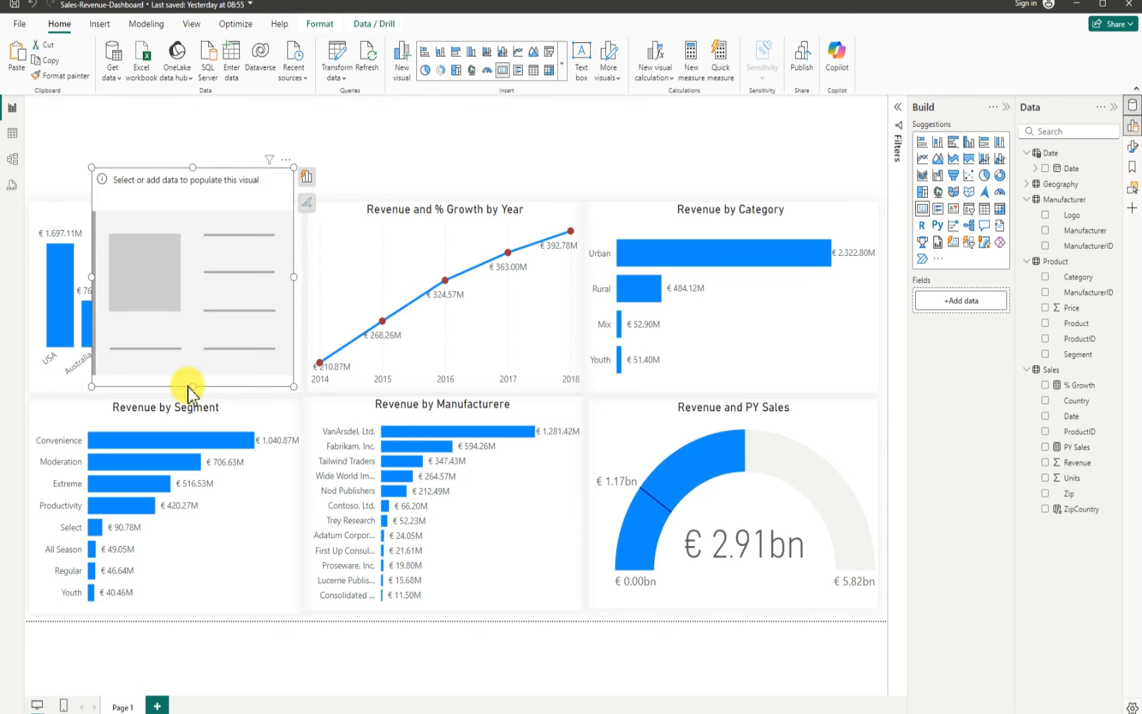
{"action": "left_click_drag", "start_coordinate": [188, 387], "coordinate": [168, 262]}
{"action": "left_click_drag", "start_coordinate": [149, 202], "coordinate": [92, 181]}
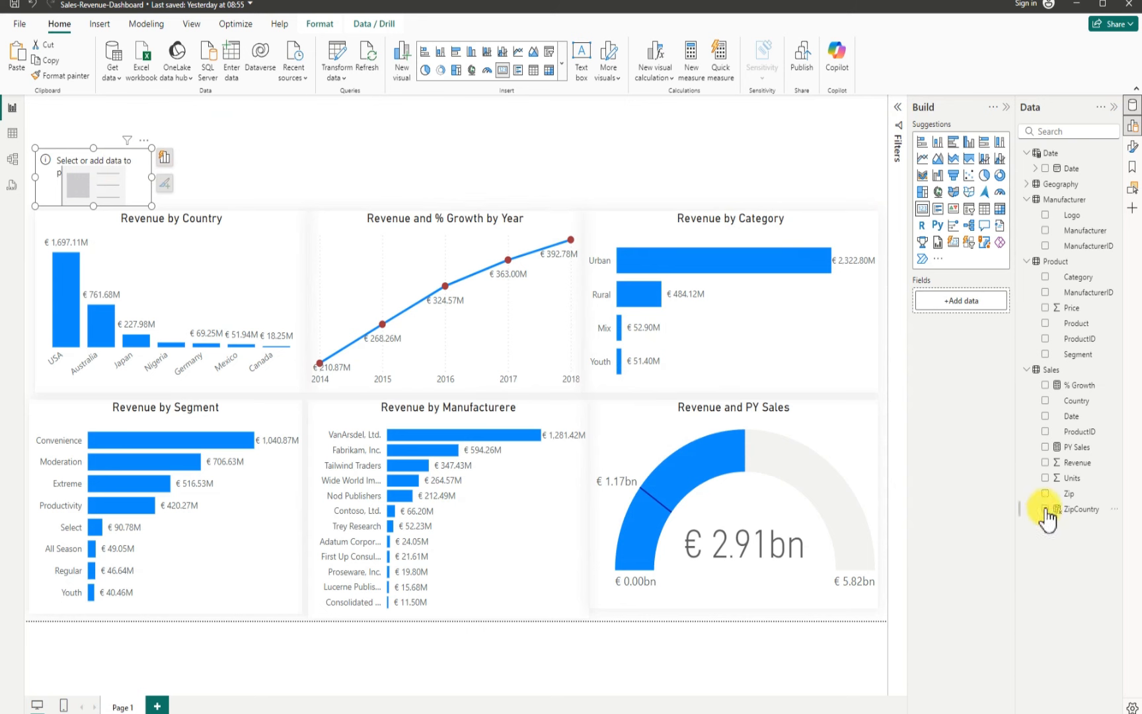
{"action": "left_click", "coordinate": [1045, 464]}
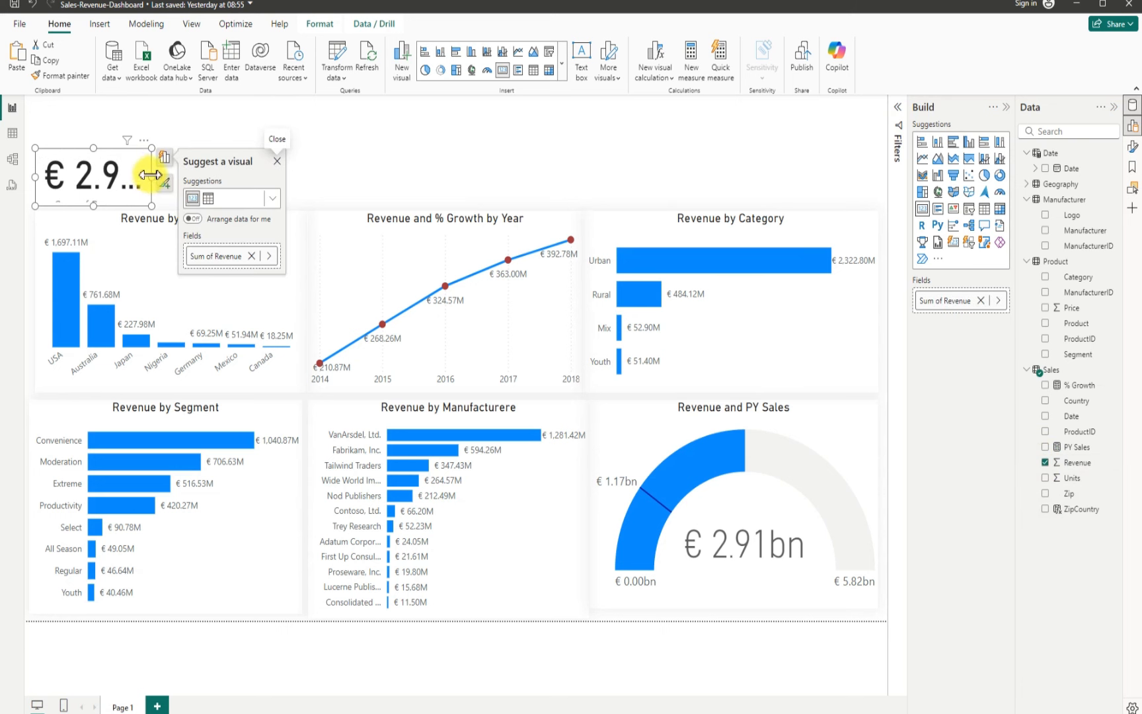
{"action": "left_click_drag", "start_coordinate": [151, 174], "coordinate": [150, 153]}
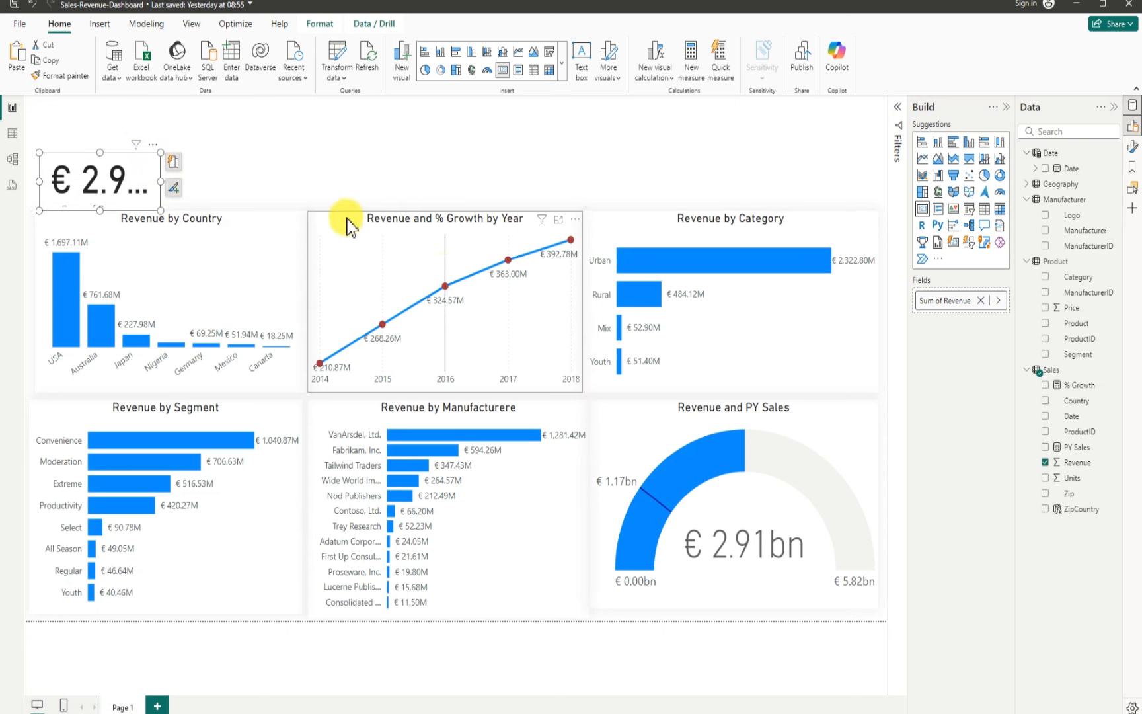
Step: Open the card's format settings and turn off its background
{"action": "left_click", "coordinate": [155, 147]}
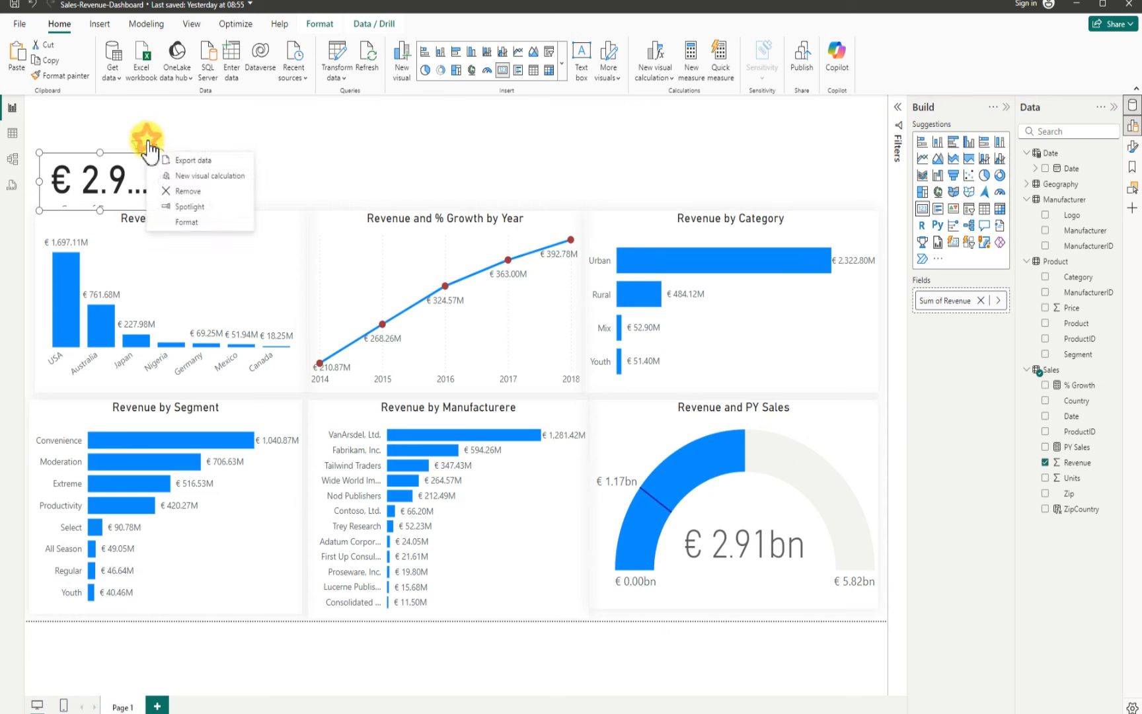
{"action": "left_click", "coordinate": [191, 223]}
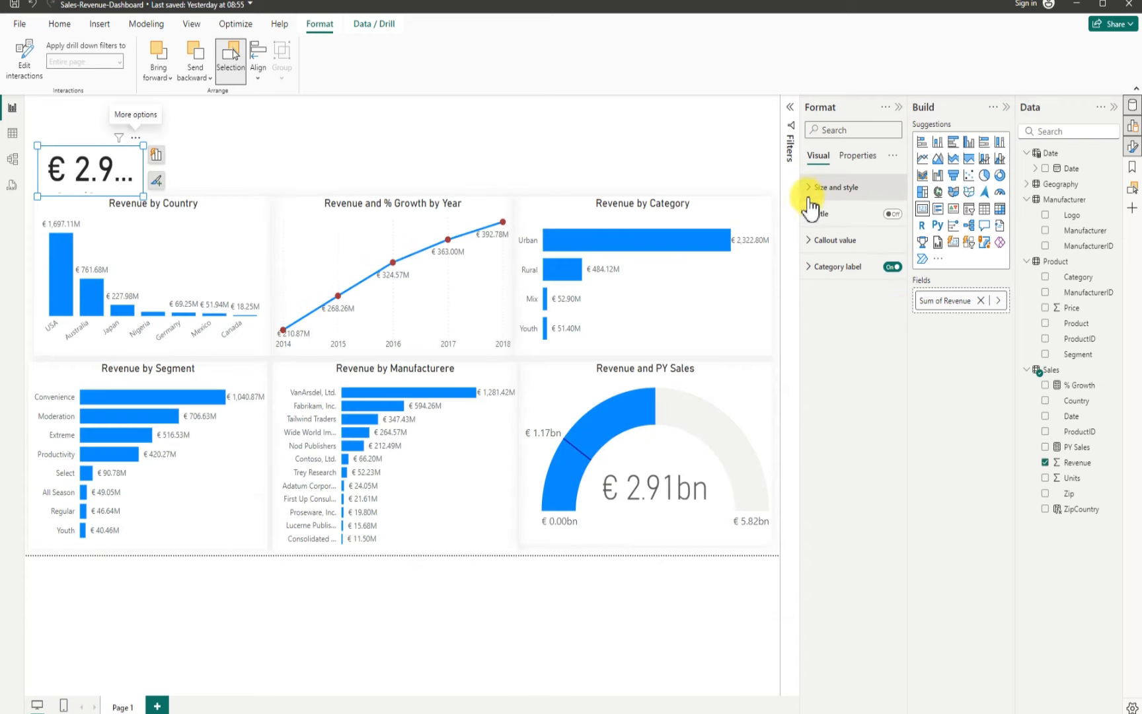
{"action": "left_click", "coordinate": [814, 190]}
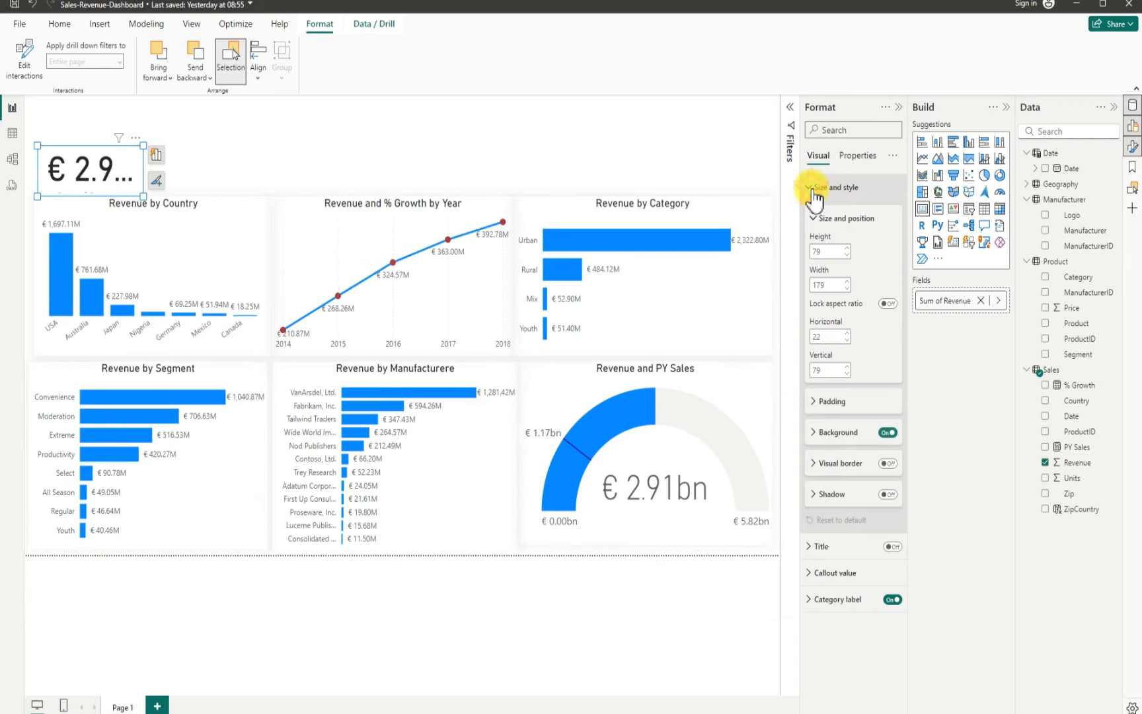
{"action": "left_click", "coordinate": [889, 433]}
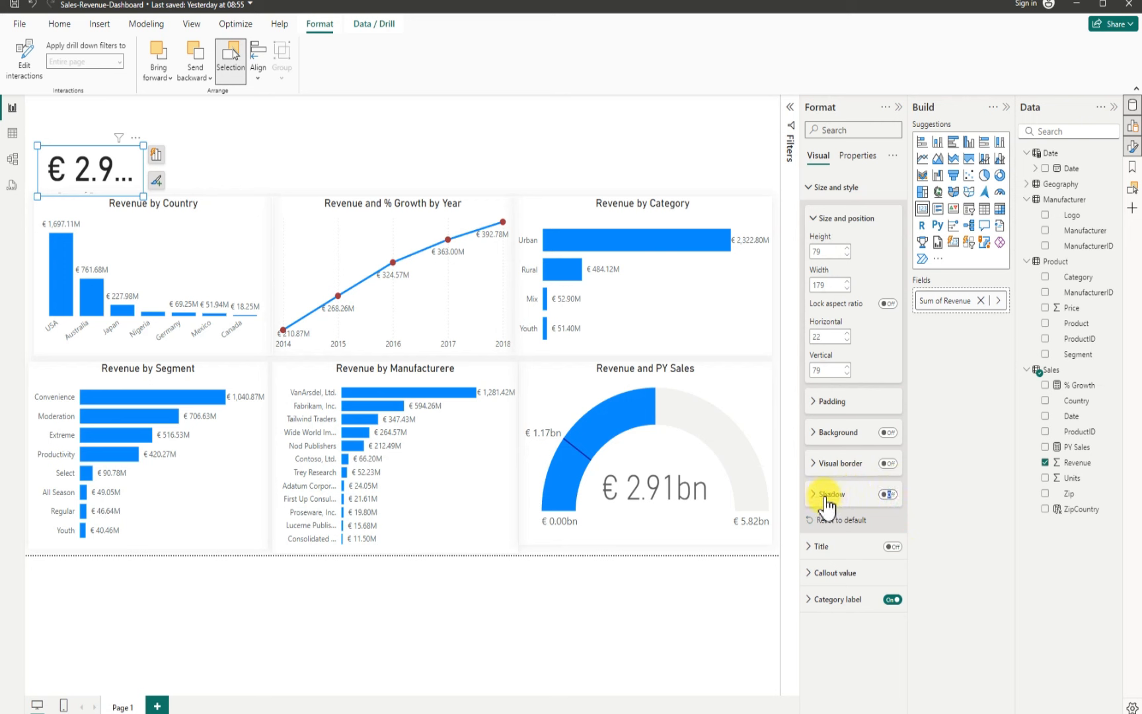
Step: Turn on the card's shadow with a light gray colour and Center position
{"action": "left_click", "coordinate": [890, 494]}
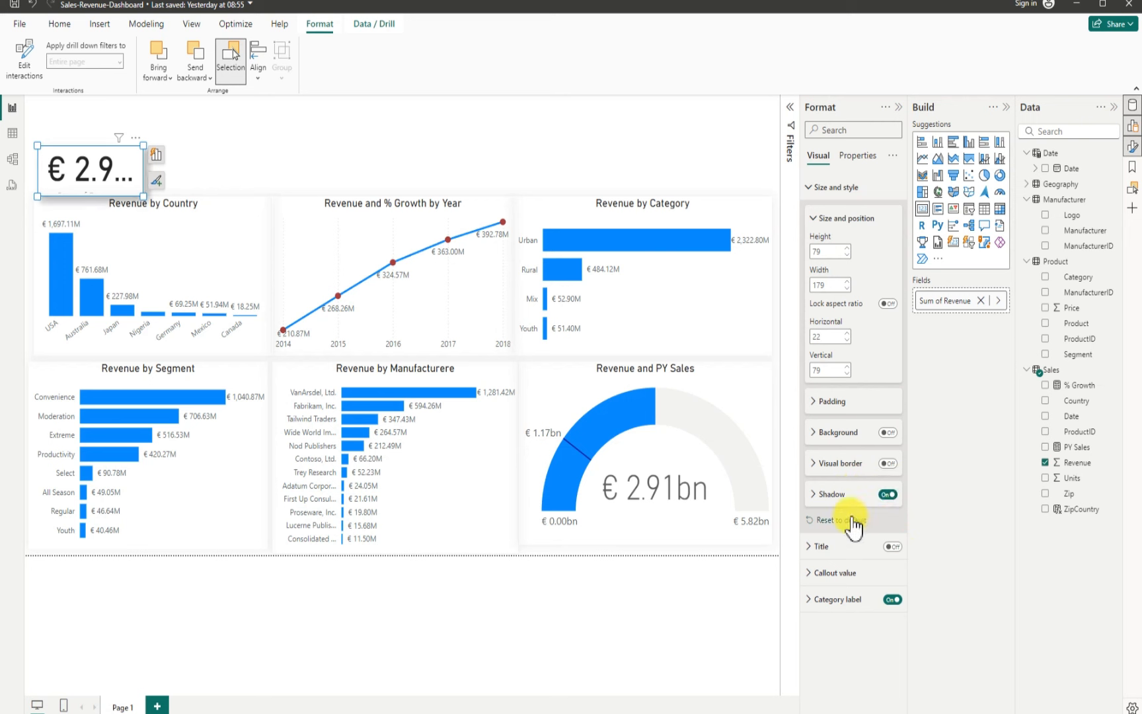
{"action": "left_click", "coordinate": [813, 496]}
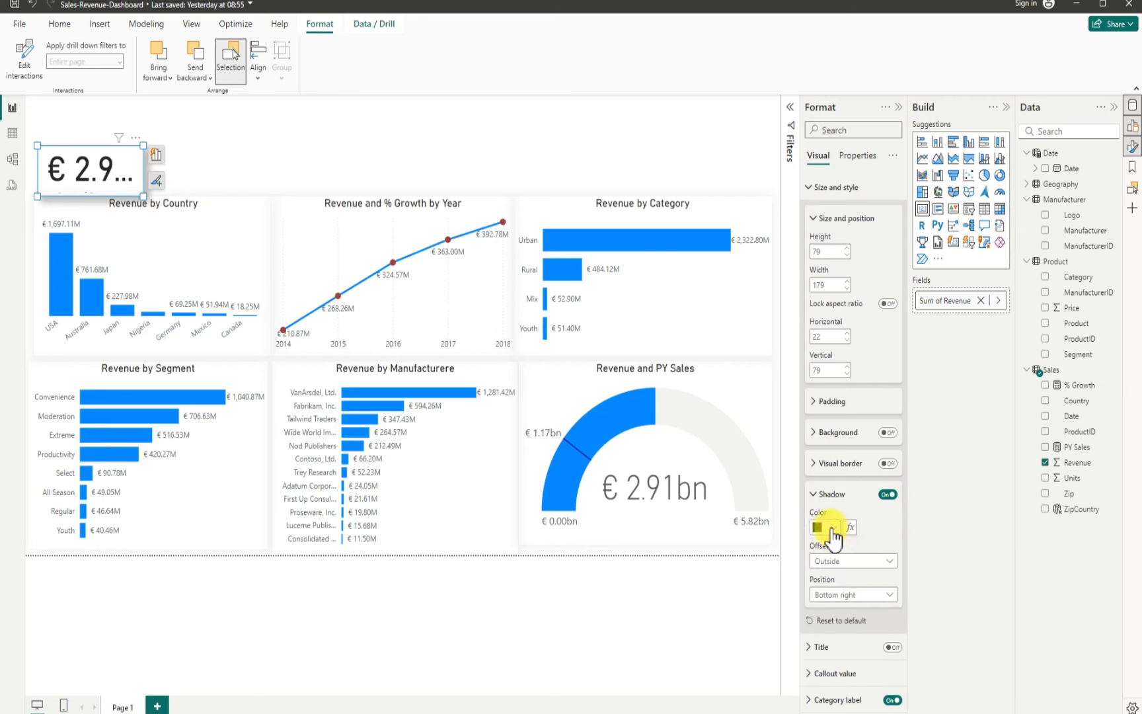
{"action": "left_click", "coordinate": [831, 529]}
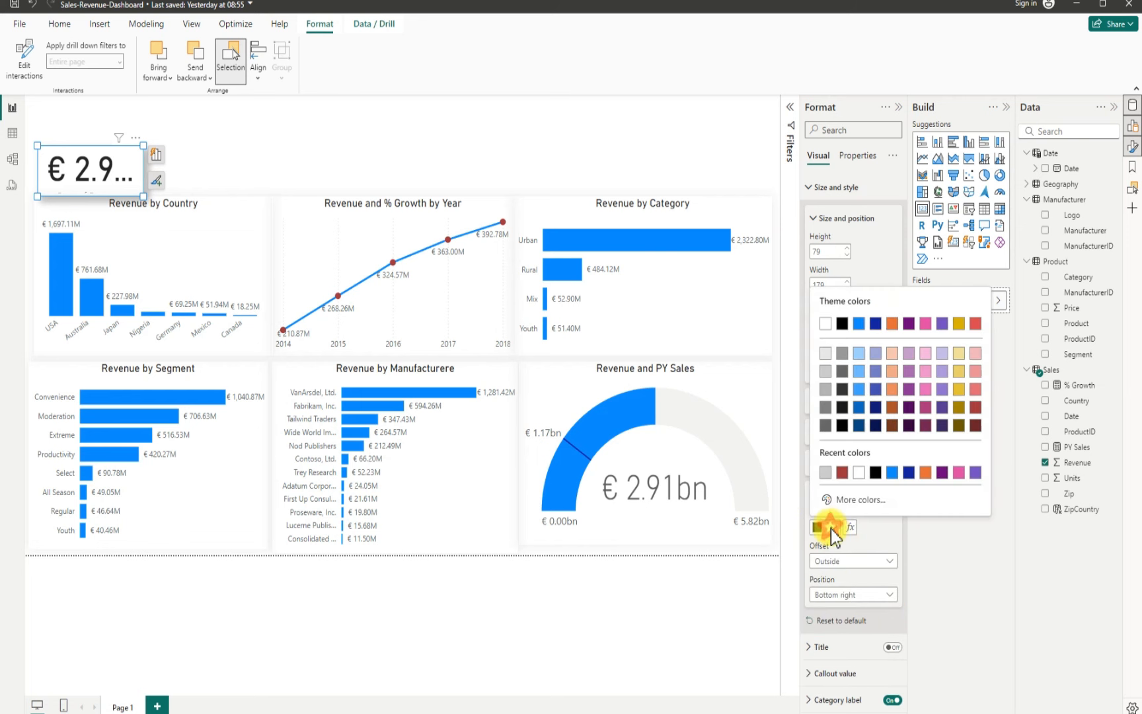
{"action": "left_click", "coordinate": [826, 372]}
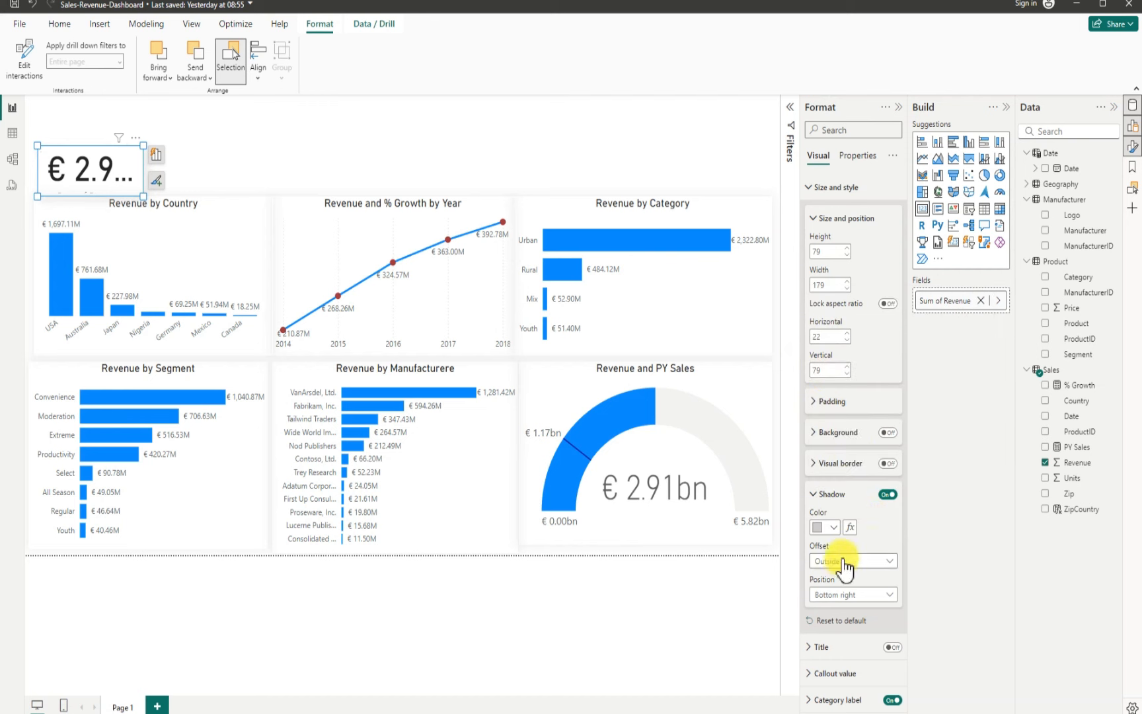
{"action": "left_click", "coordinate": [853, 596]}
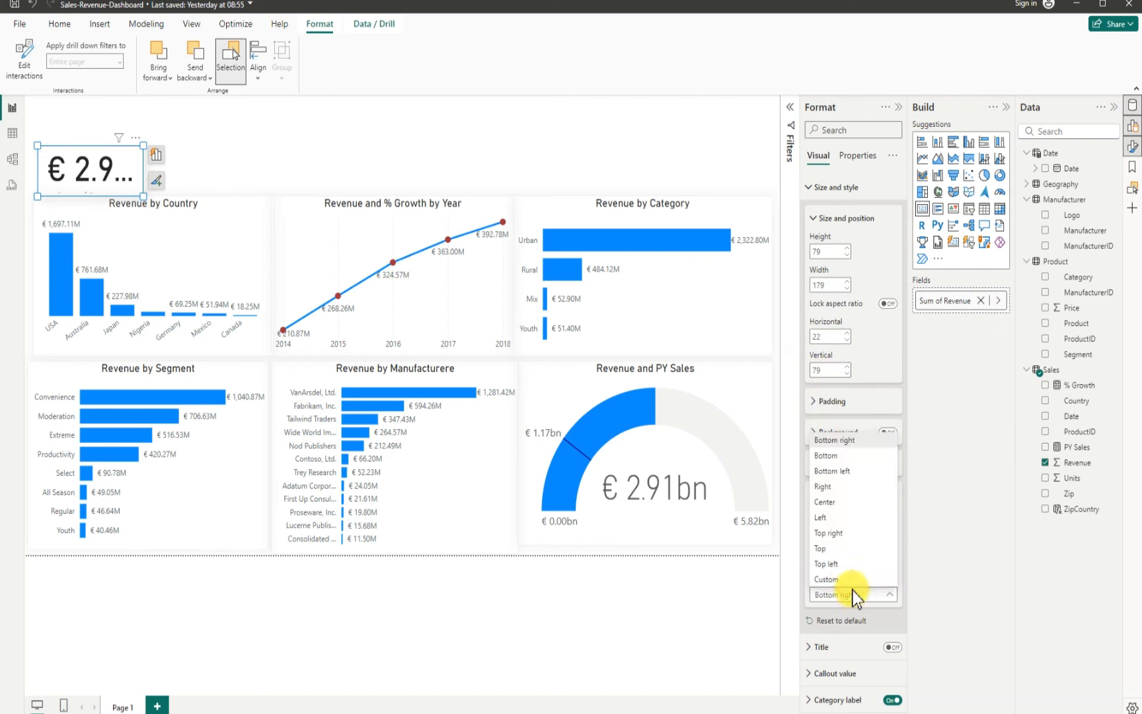
{"action": "left_click", "coordinate": [853, 503]}
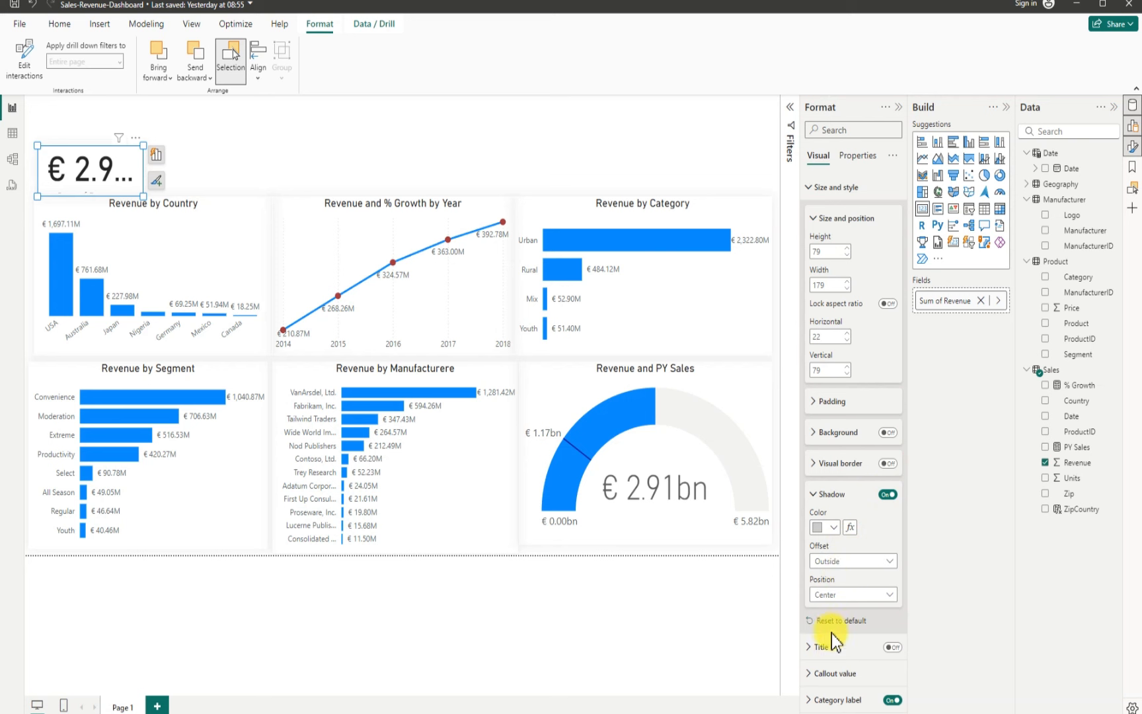
Step: Turn on the card's title, set its text to "Total Revenue" and center-align it
{"action": "left_click", "coordinate": [890, 699]}
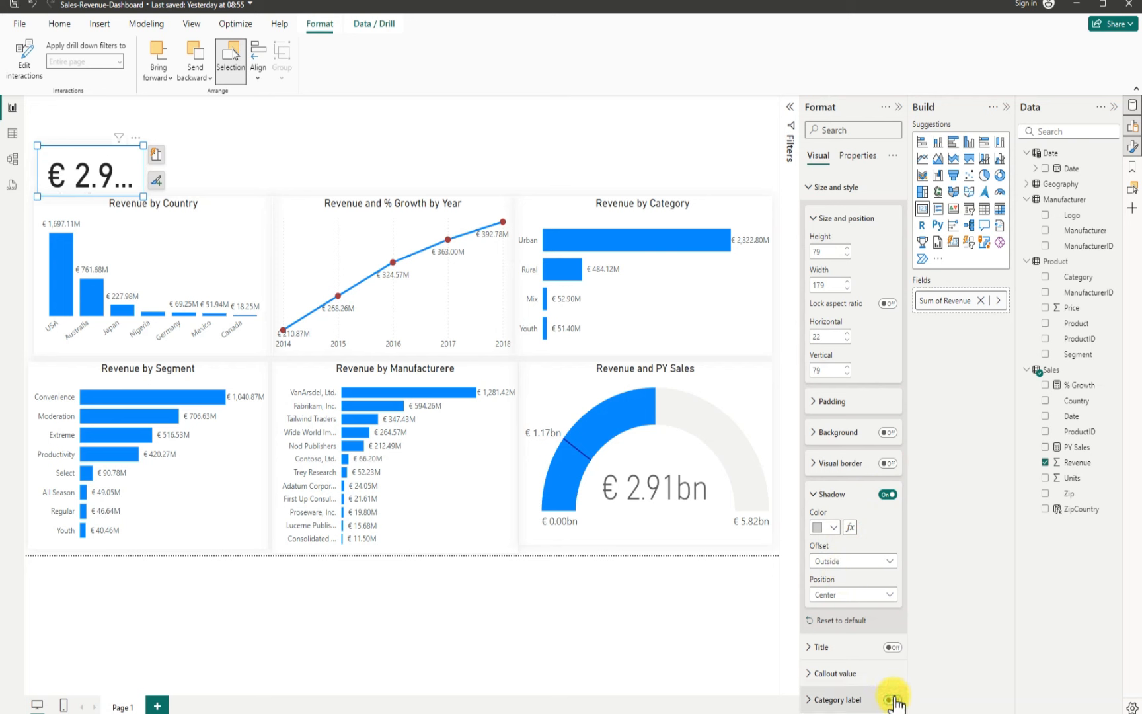
{"action": "left_click", "coordinate": [811, 648]}
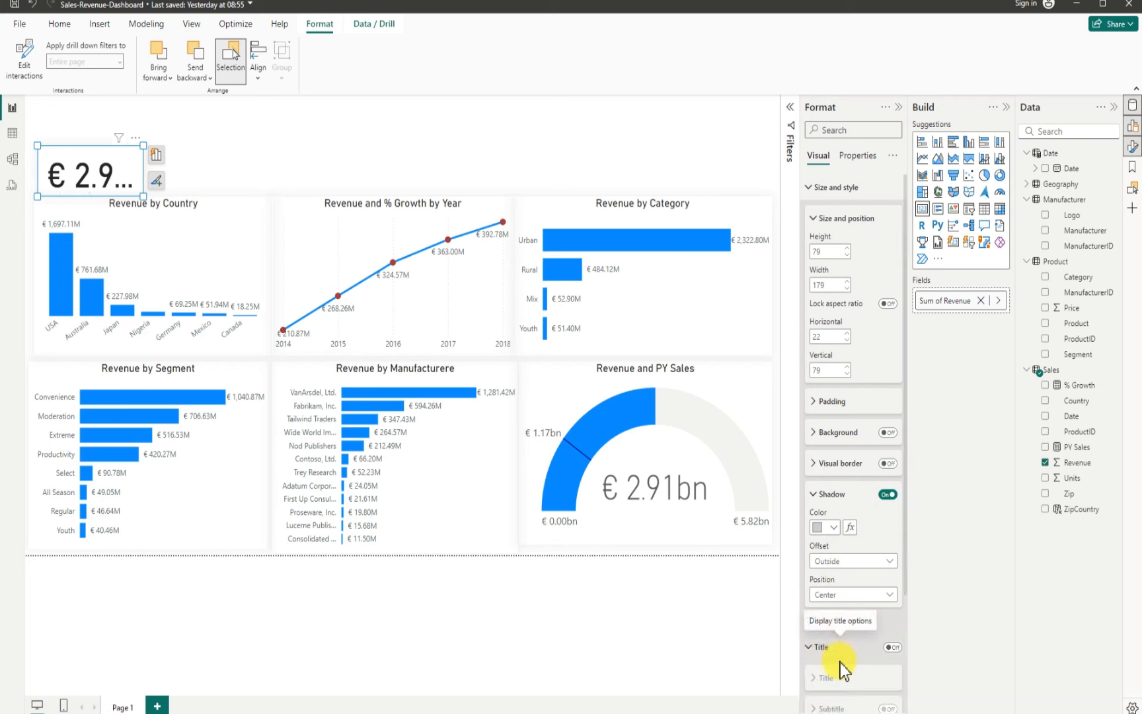
{"action": "left_click", "coordinate": [891, 647]}
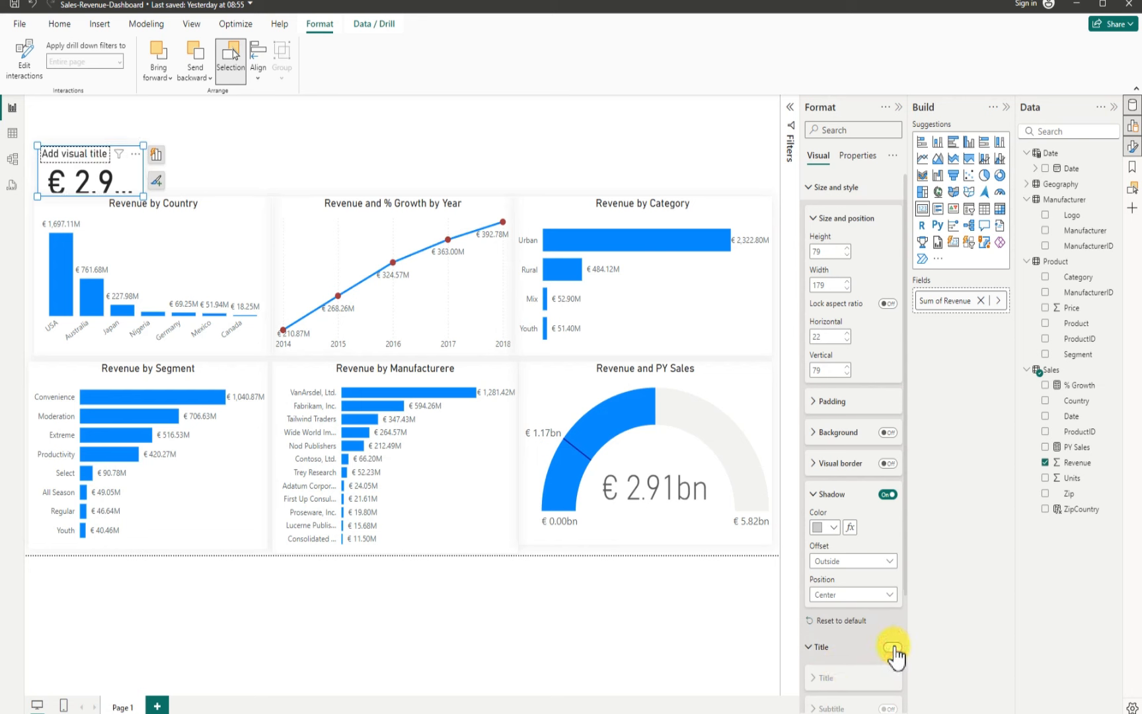
{"action": "left_click", "coordinate": [816, 677]}
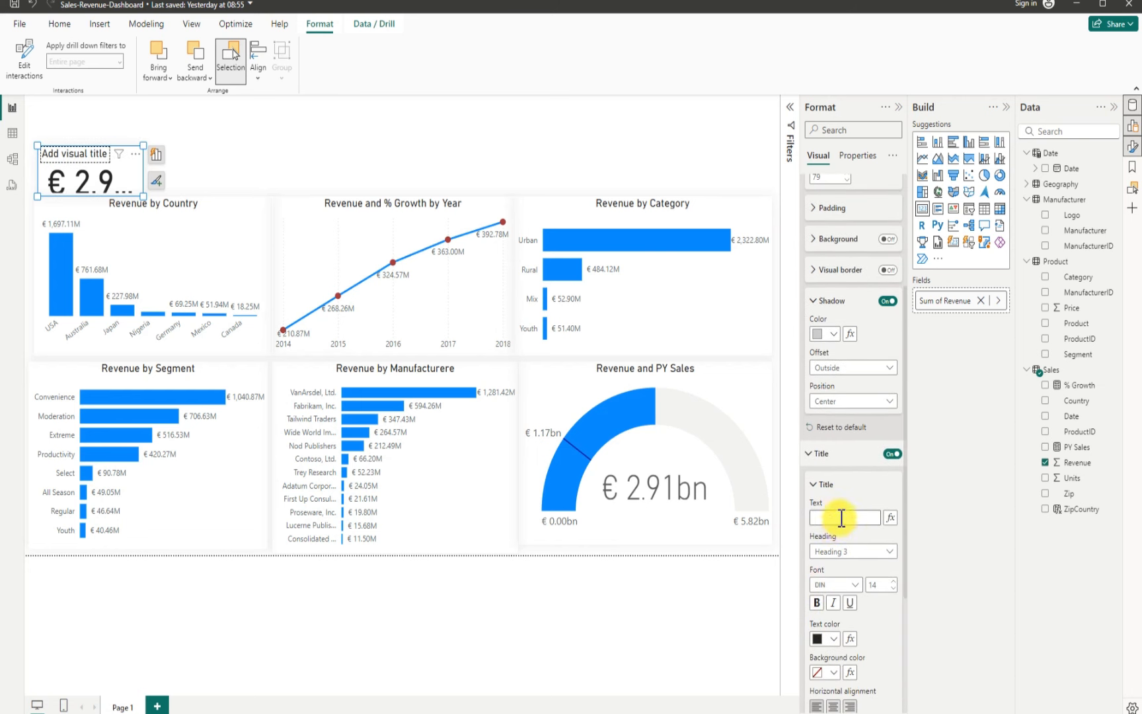
{"action": "left_click", "coordinate": [841, 518]}
{"action": "type", "text": "Total Revenue"}
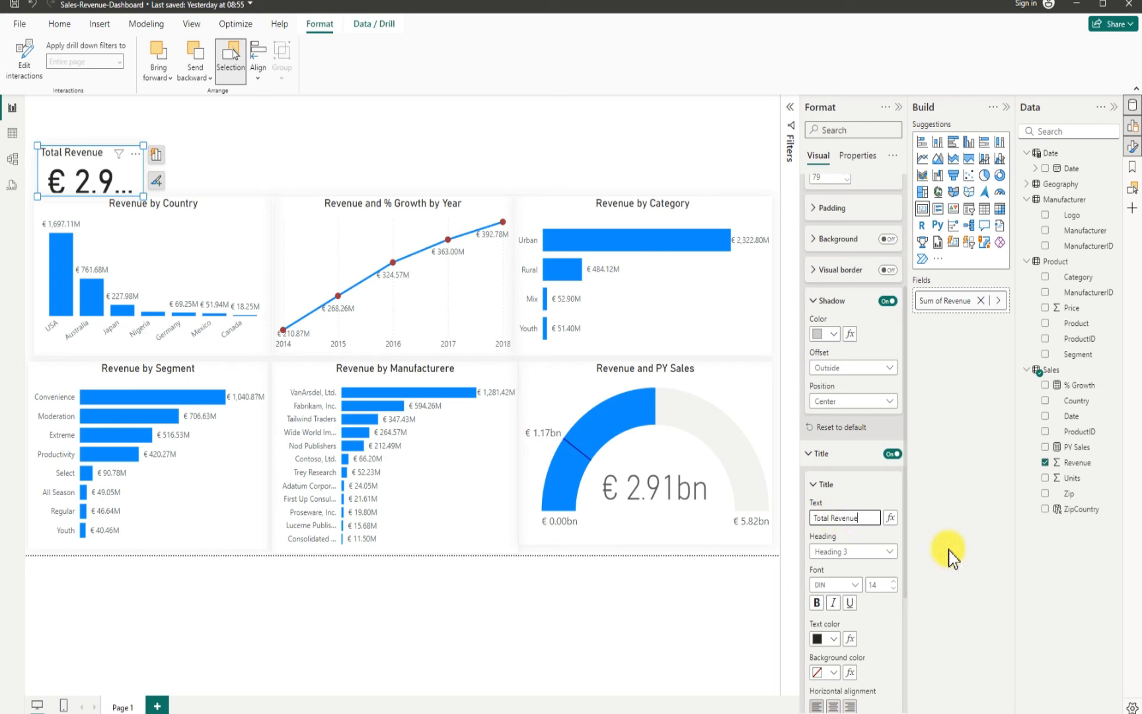
{"action": "left_click", "coordinate": [832, 706]}
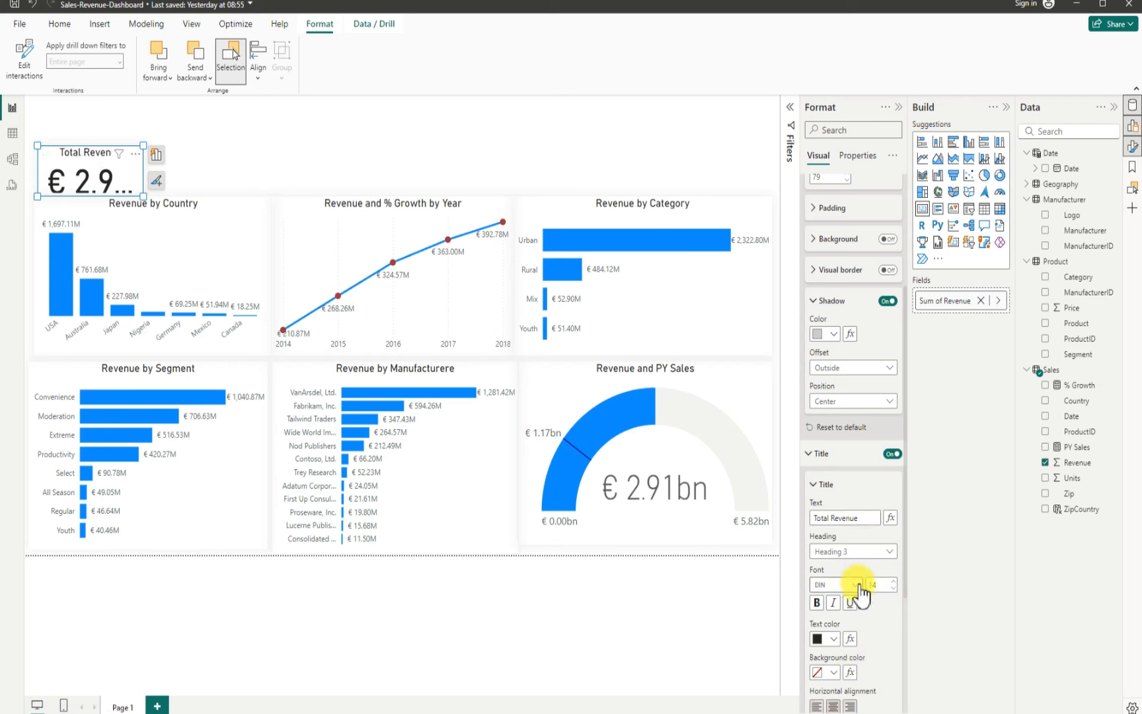
Step: Set the card title's font size to 13
{"action": "mouse_move", "coordinate": [808, 712]}
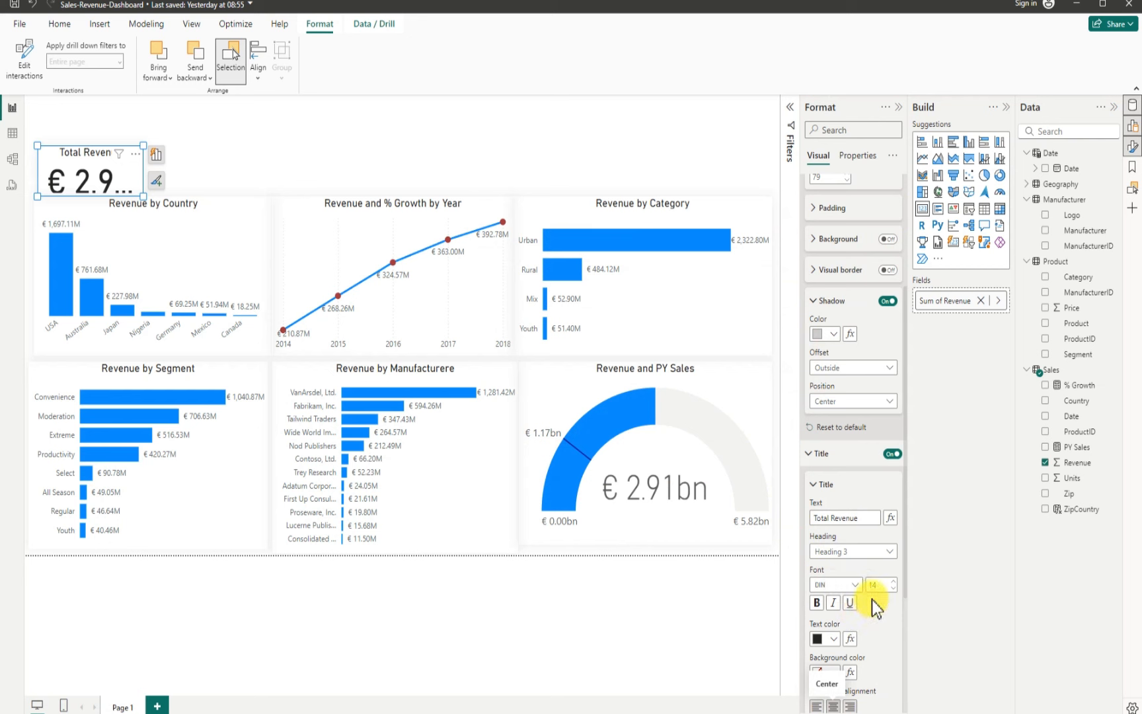
{"action": "left_click", "coordinate": [893, 587]}
{"action": "scroll", "coordinate": [859, 619], "scroll_direction": "down", "scroll_amount": 3}
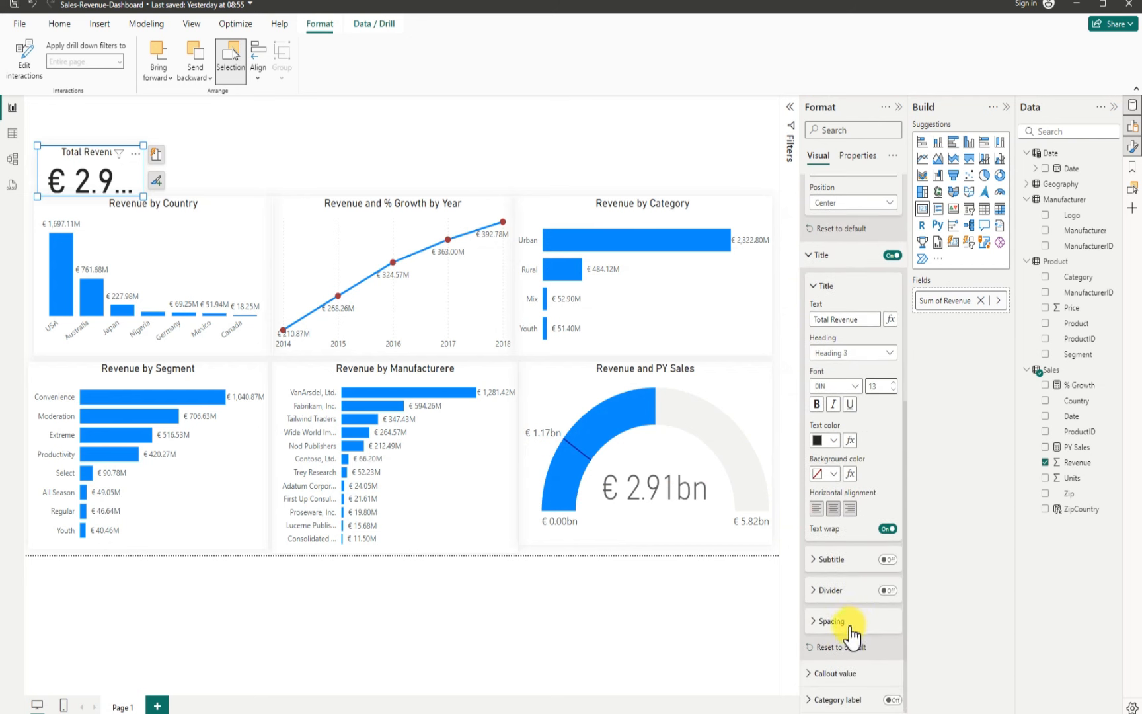
Step: Format the card's callout value with size 20 and the Segoe UI Bold font
{"action": "left_click", "coordinate": [845, 675]}
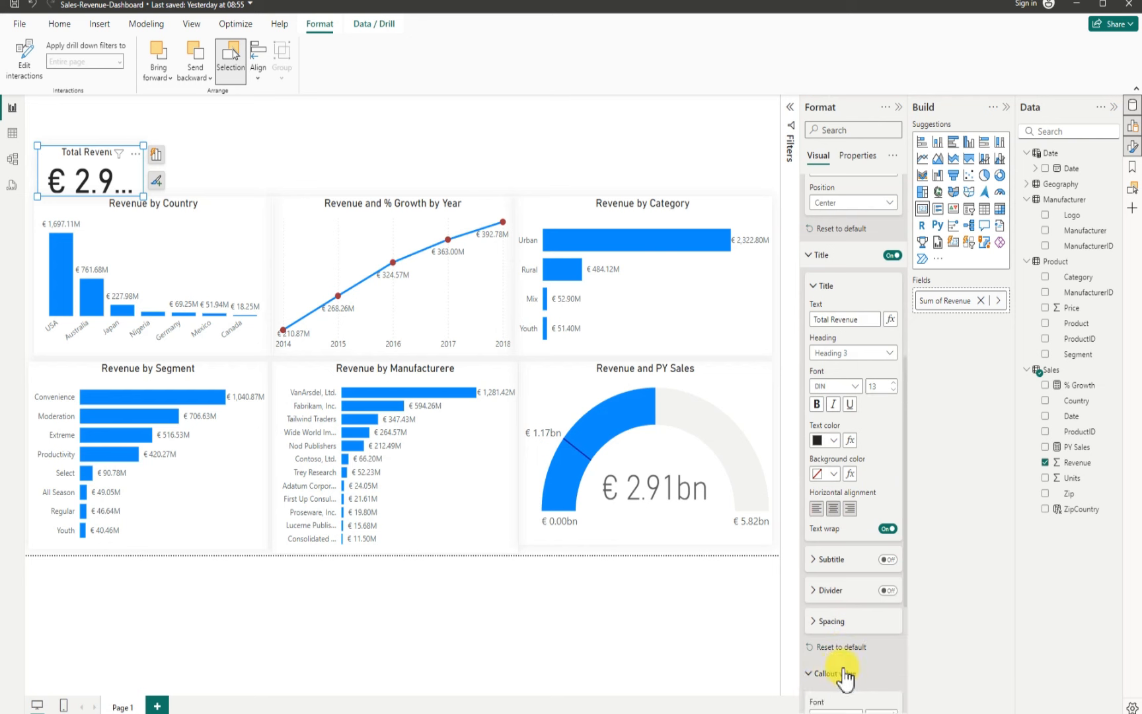
{"action": "scroll", "coordinate": [844, 661], "scroll_direction": "down", "scroll_amount": 3}
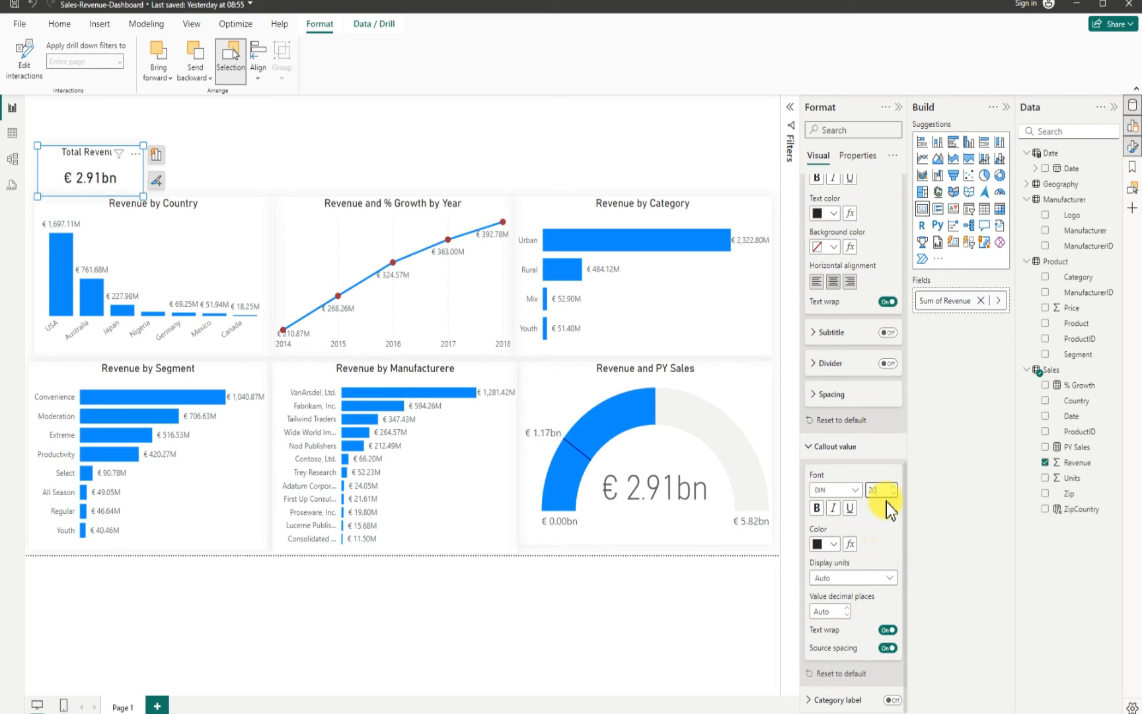
{"action": "left_click", "coordinate": [853, 491]}
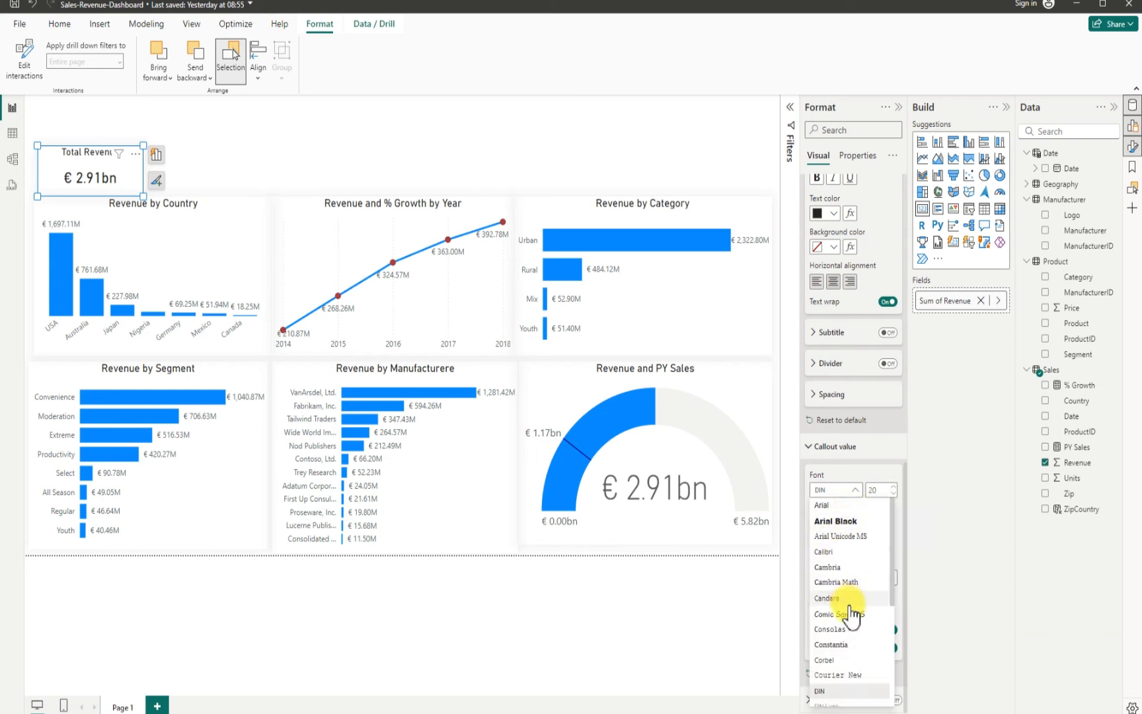
{"action": "scroll", "coordinate": [846, 621], "scroll_direction": "down", "scroll_amount": 5}
{"action": "scroll", "coordinate": [843, 627], "scroll_direction": "down", "scroll_amount": 2}
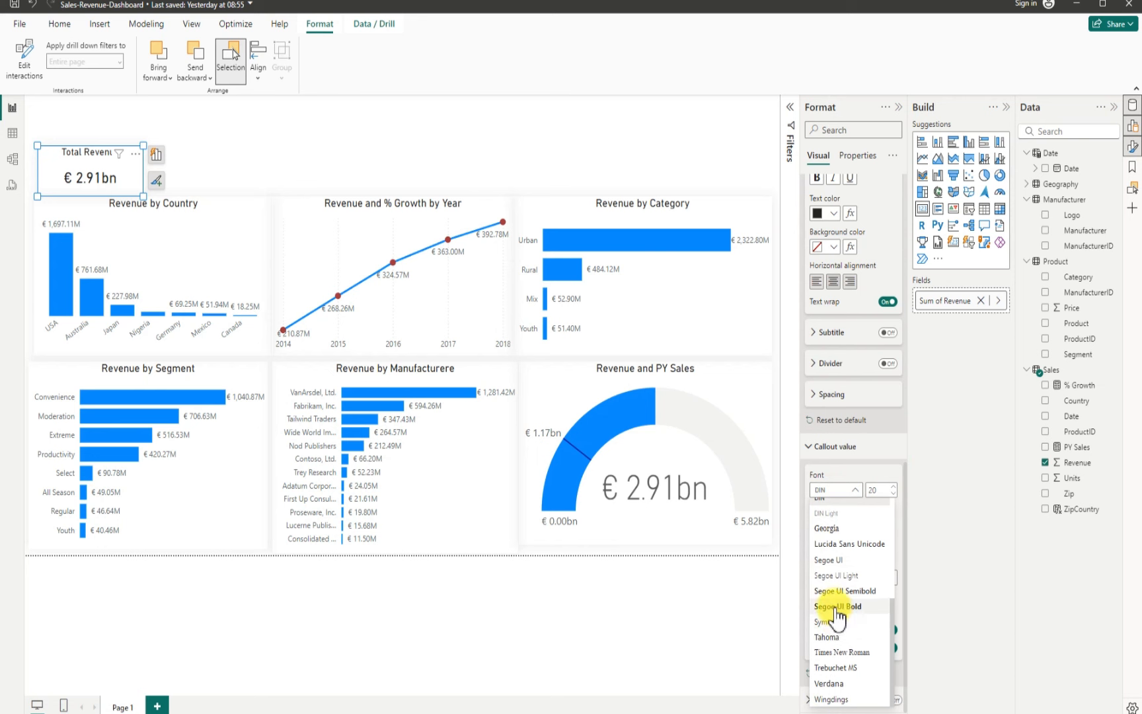
{"action": "left_click", "coordinate": [835, 607]}
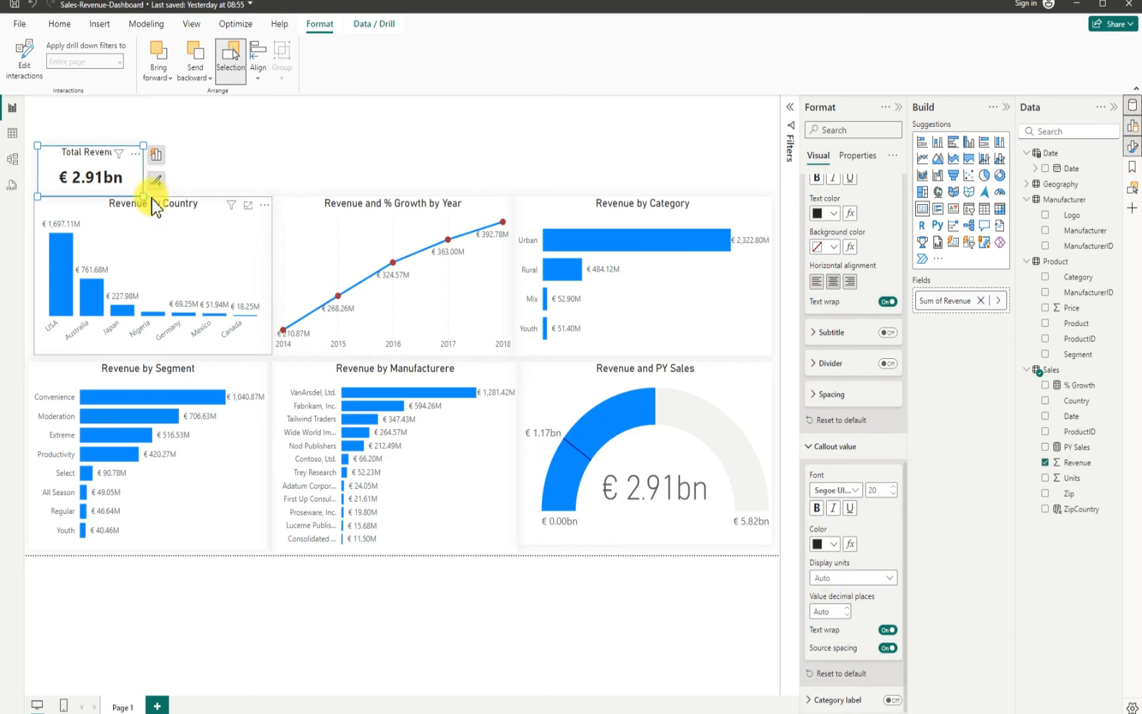
Step: Shrink the Total Revenue card to about 167 by 69 px
{"action": "left_click_drag", "start_coordinate": [144, 197], "coordinate": [136, 190]}
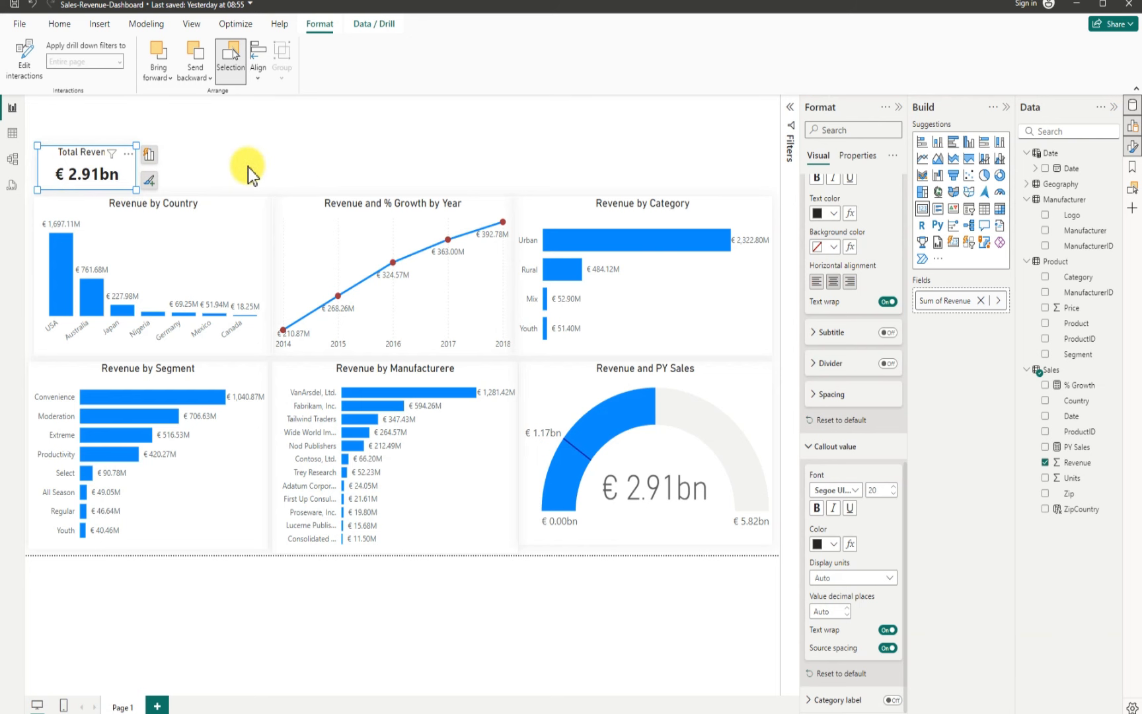
{"action": "left_click", "coordinate": [215, 171]}
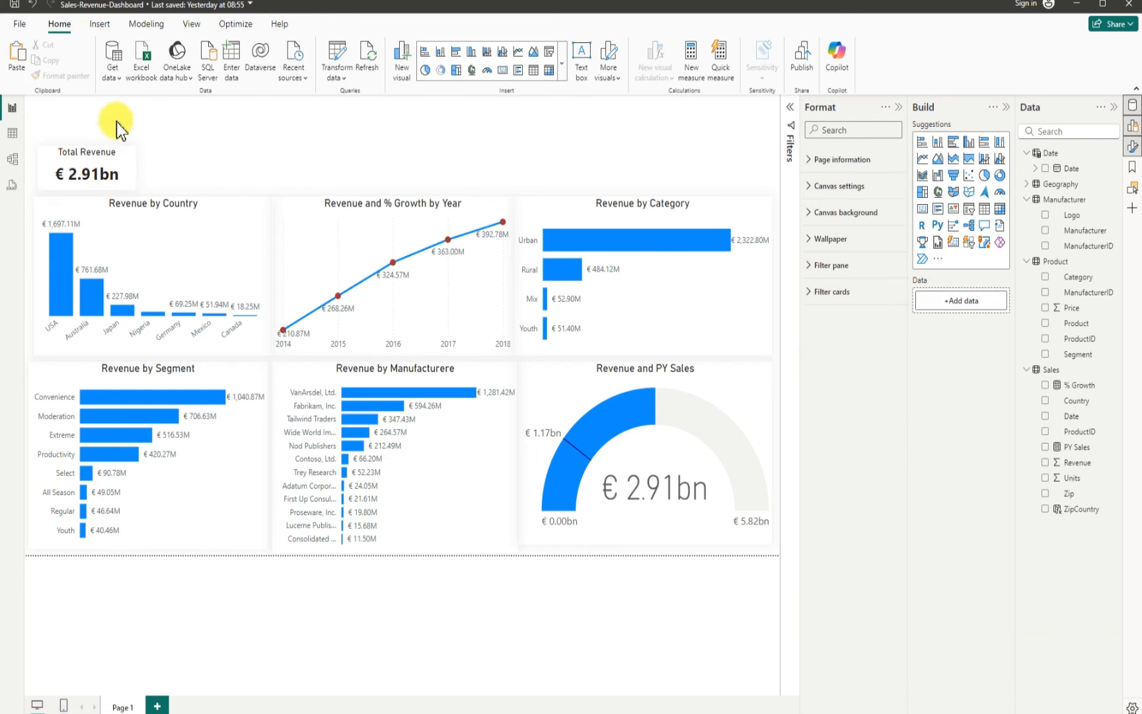
Step: Duplicate the card three times and line up the four cards in a row above the charts
{"action": "left_click", "coordinate": [53, 165]}
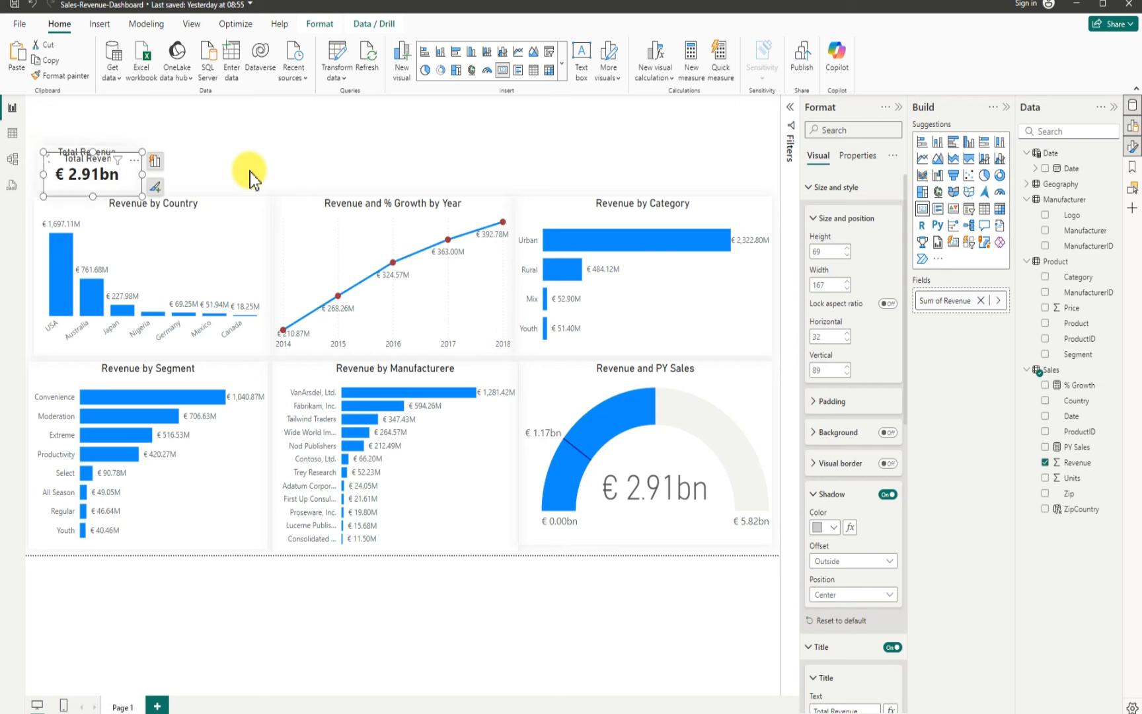
{"action": "left_click_drag", "start_coordinate": [129, 164], "coordinate": [140, 177]}
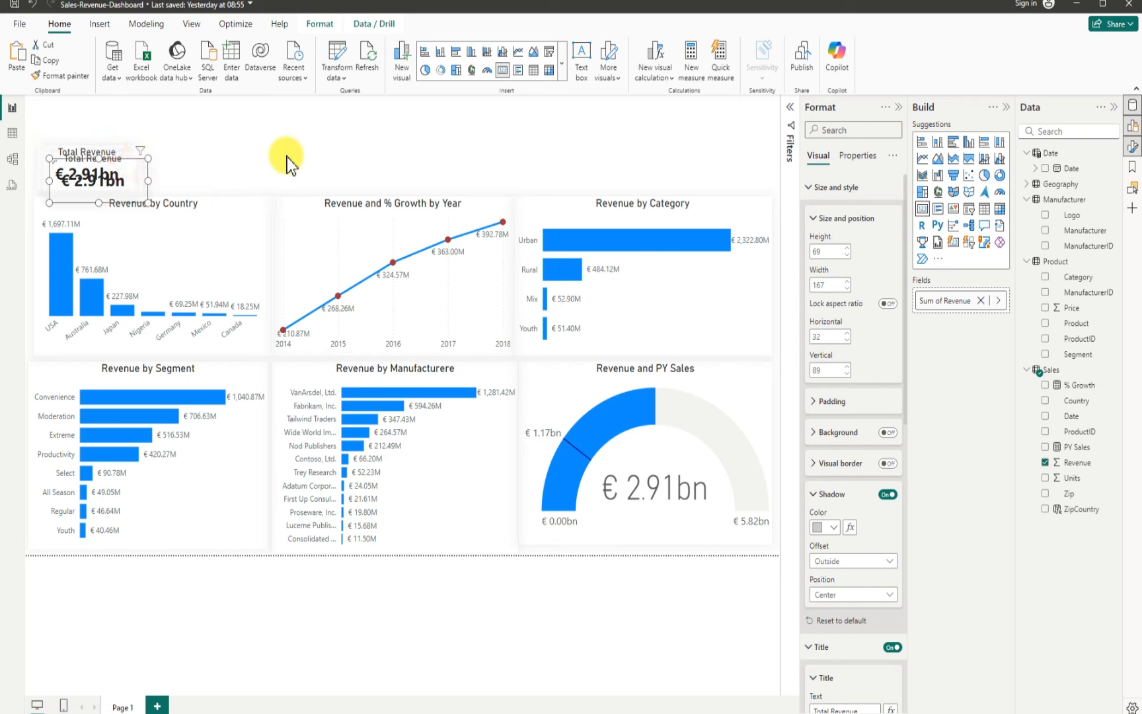
{"action": "left_click_drag", "start_coordinate": [287, 156], "coordinate": [425, 166]}
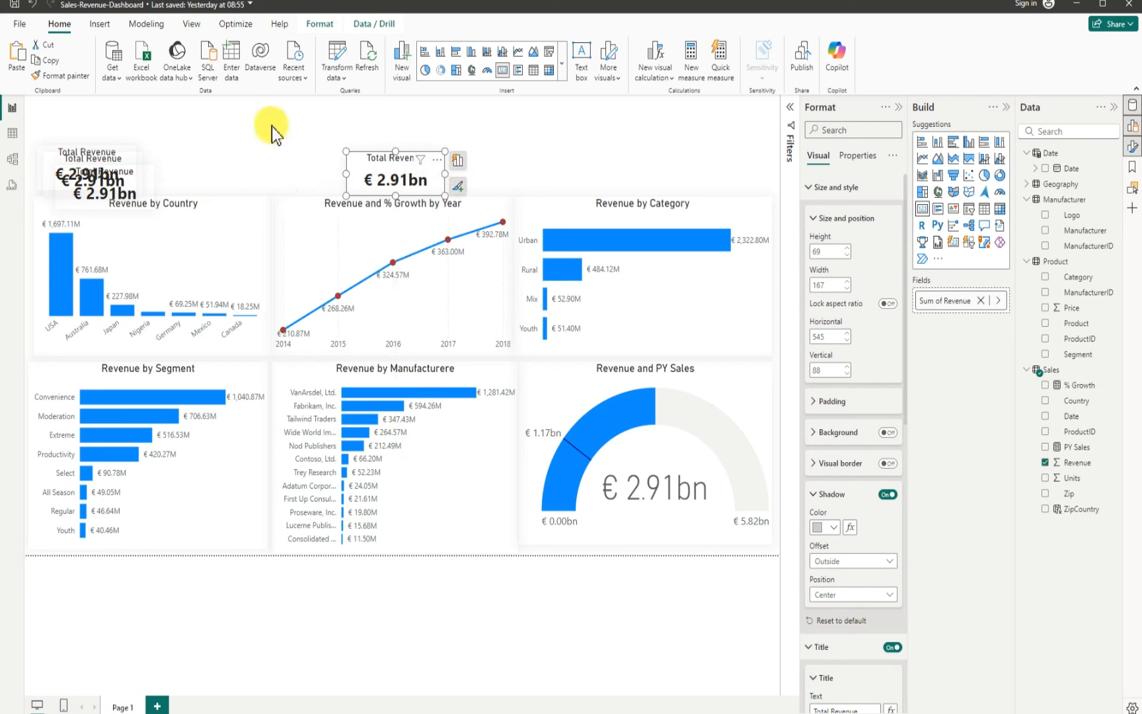
{"action": "left_click_drag", "start_coordinate": [236, 160], "coordinate": [315, 160]}
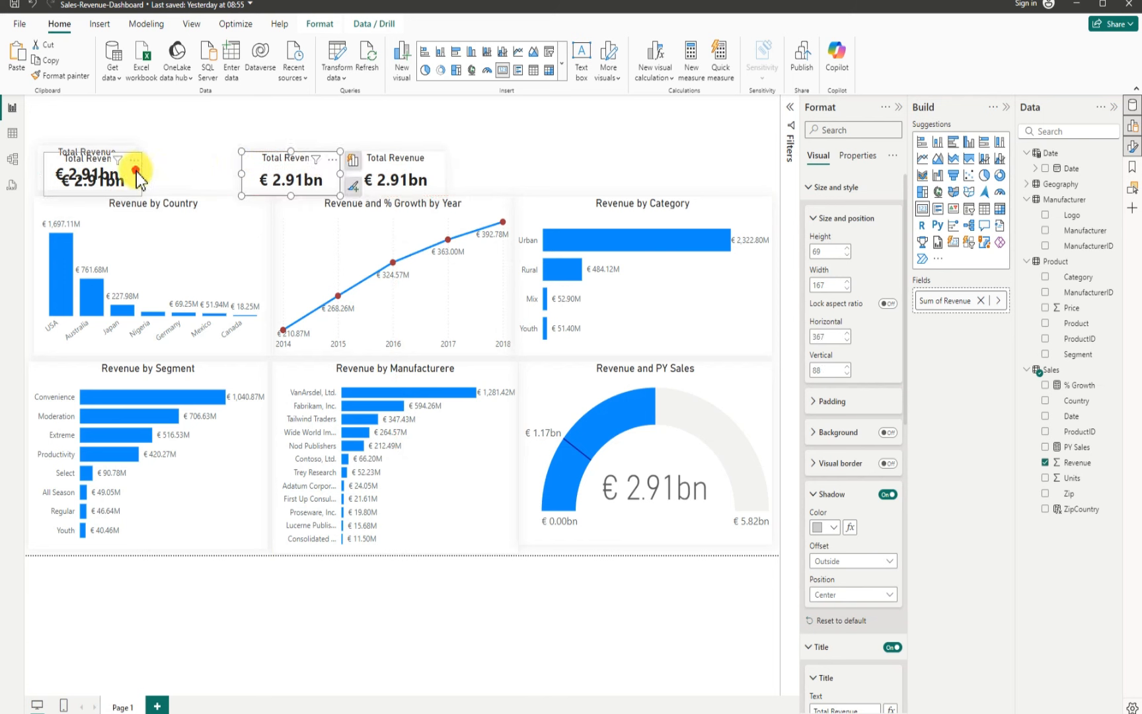
{"action": "mouse_move", "coordinate": [243, 174]}
{"action": "left_mouse_down"}
{"action": "mouse_move", "coordinate": [257, 175]}
{"action": "mouse_move", "coordinate": [231, 166]}
{"action": "left_mouse_up"}
{"action": "left_click_drag", "start_coordinate": [428, 173], "coordinate": [487, 180]}
{"action": "left_click_drag", "start_coordinate": [333, 167], "coordinate": [378, 168]}
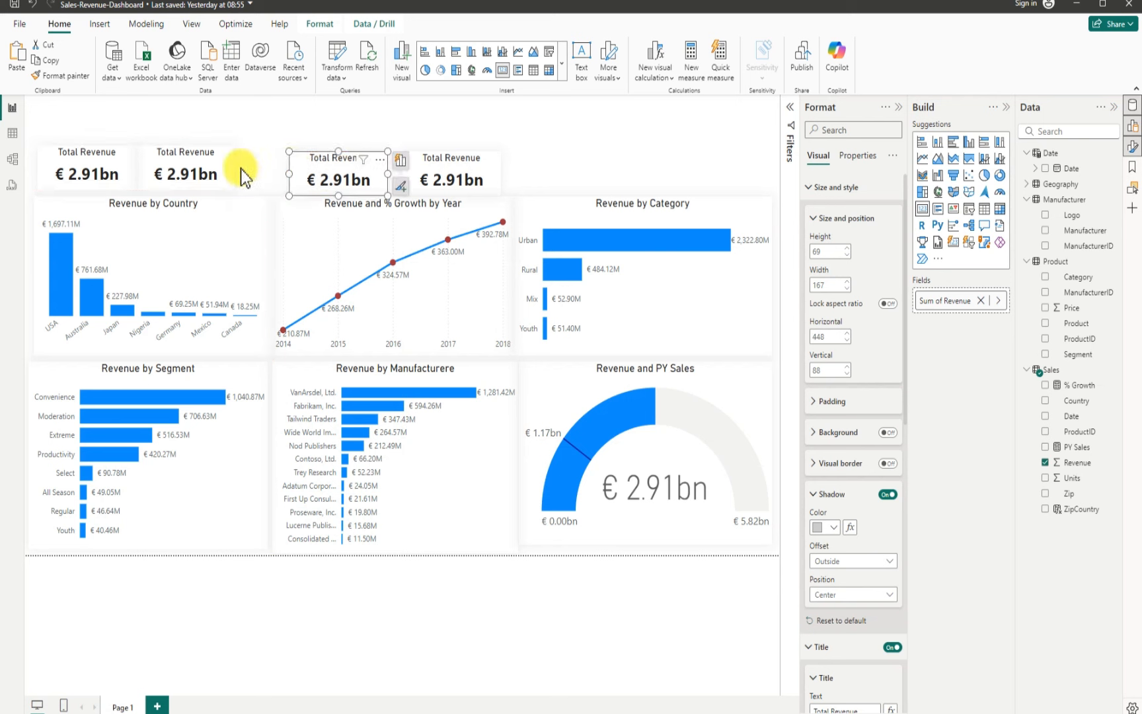
{"action": "left_click_drag", "start_coordinate": [308, 167], "coordinate": [257, 158]}
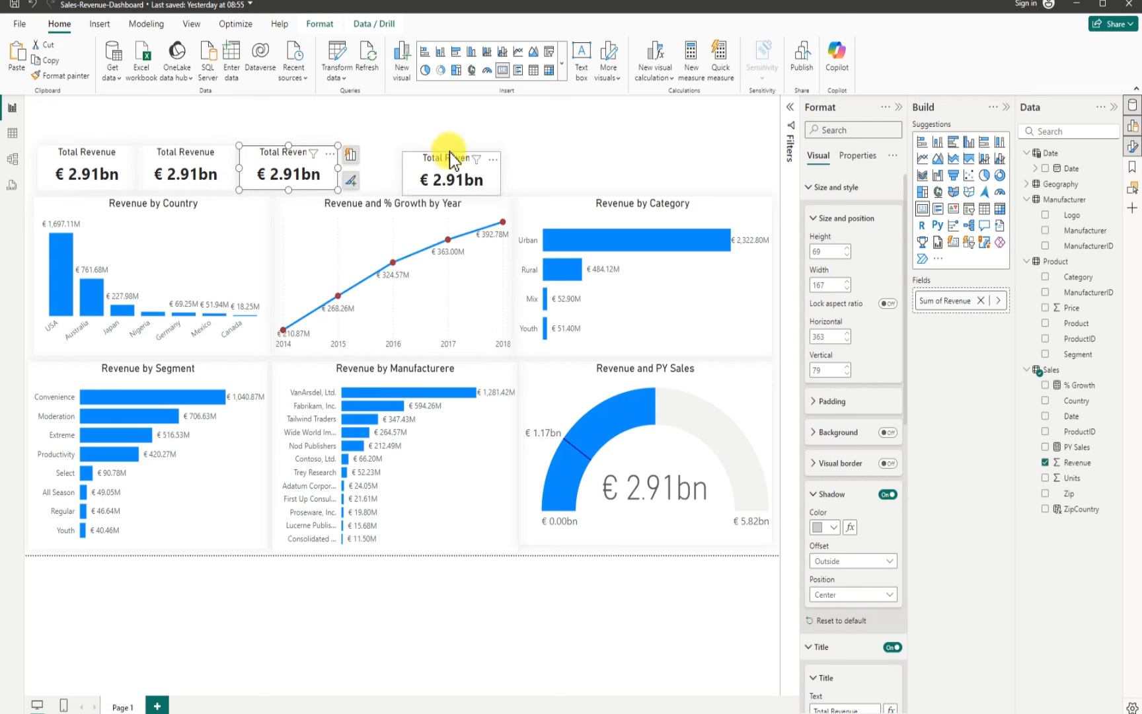
{"action": "left_click", "coordinate": [550, 172]}
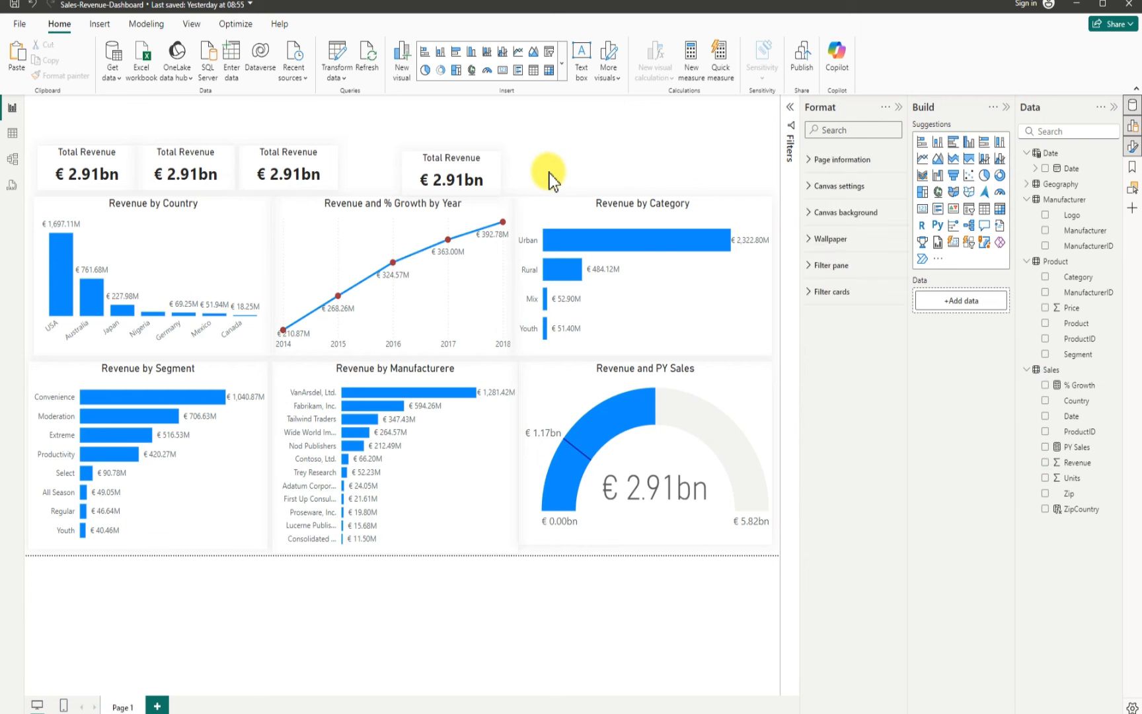
{"action": "left_click_drag", "start_coordinate": [408, 172], "coordinate": [350, 160]}
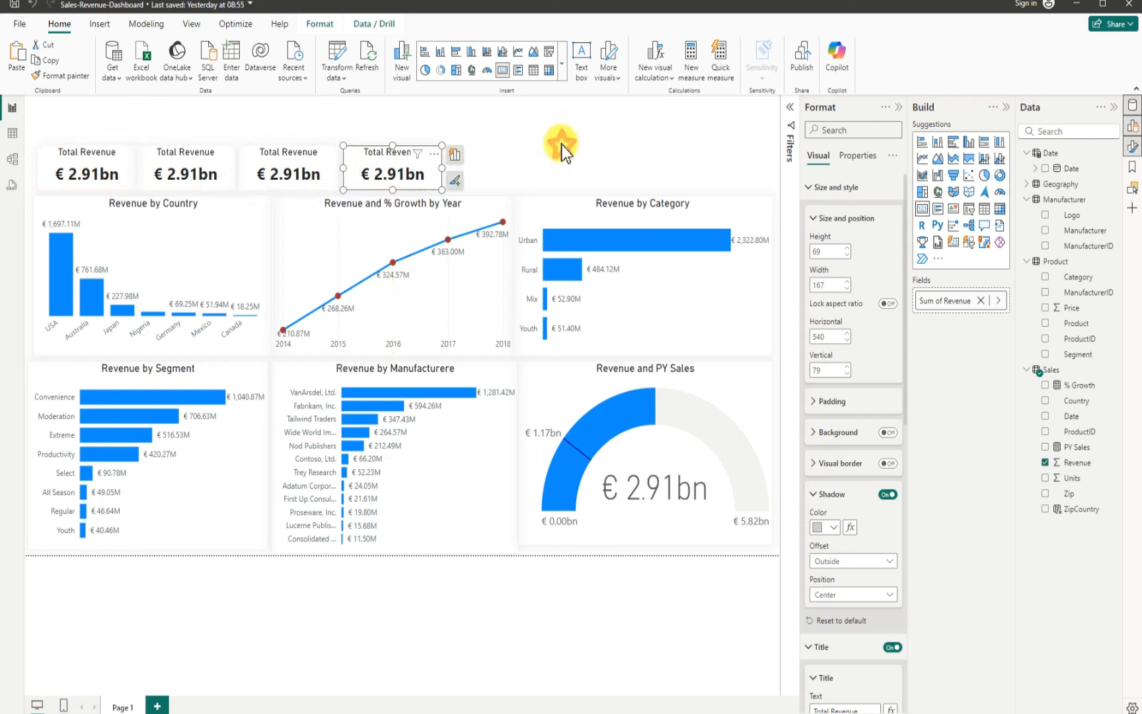
{"action": "left_click", "coordinate": [535, 135]}
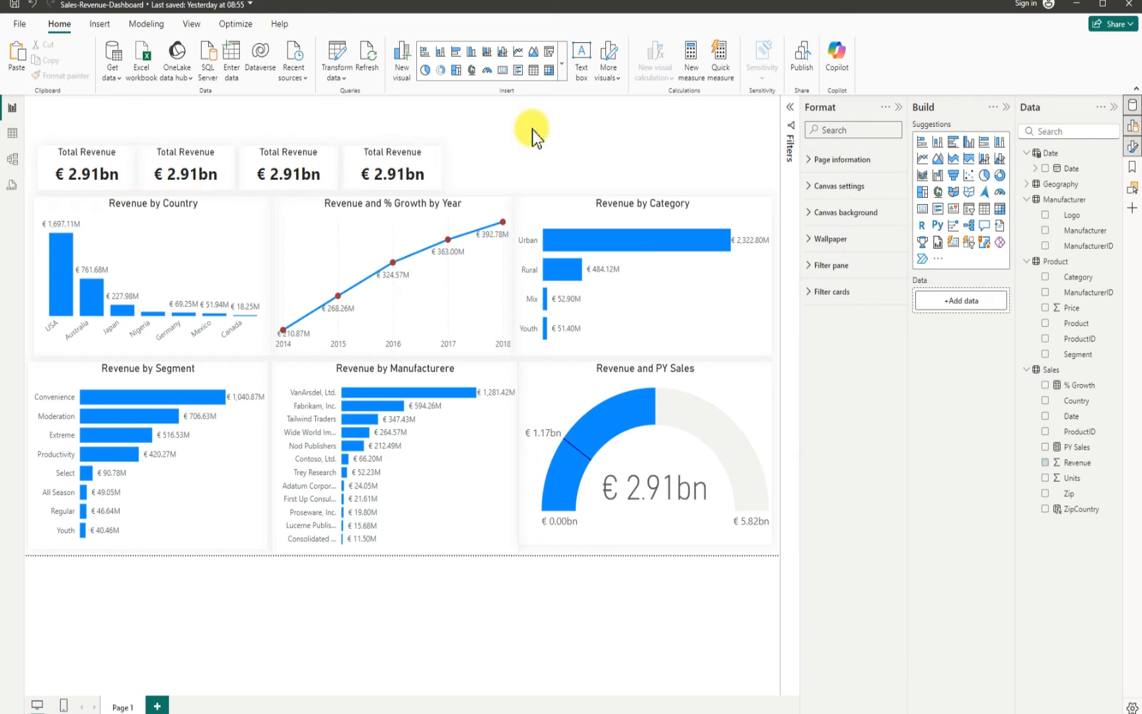
Step: Replace the second card's Revenue field with Units
{"action": "left_click", "coordinate": [143, 160]}
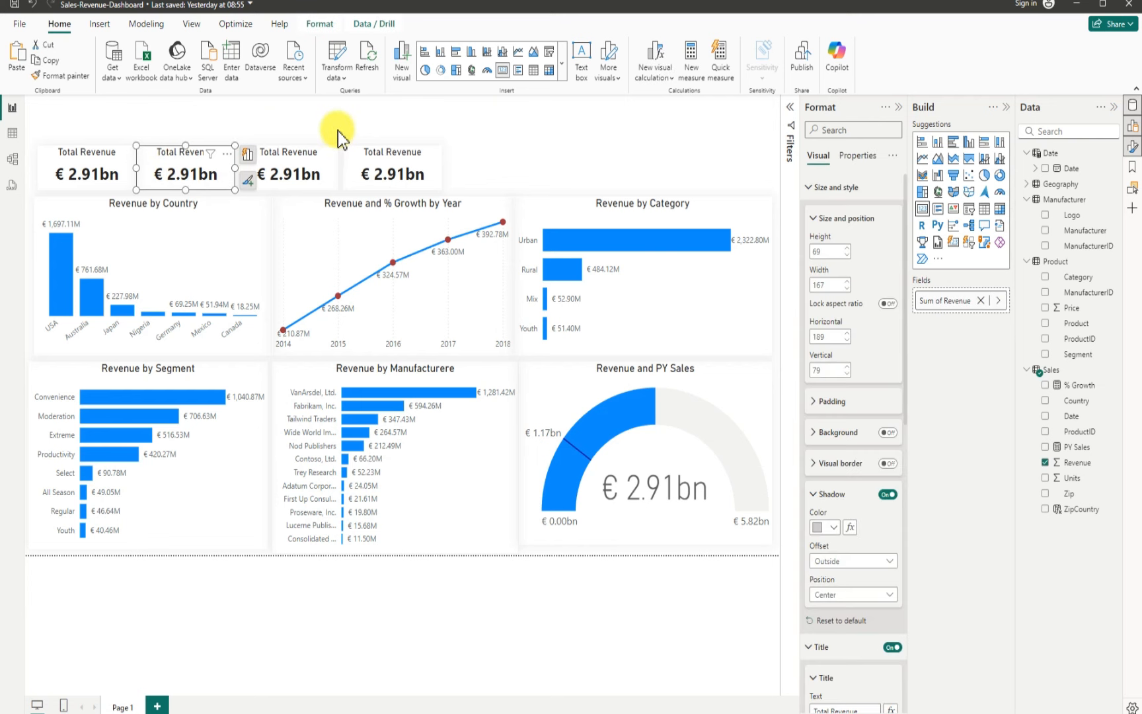
{"action": "left_click", "coordinate": [1047, 464]}
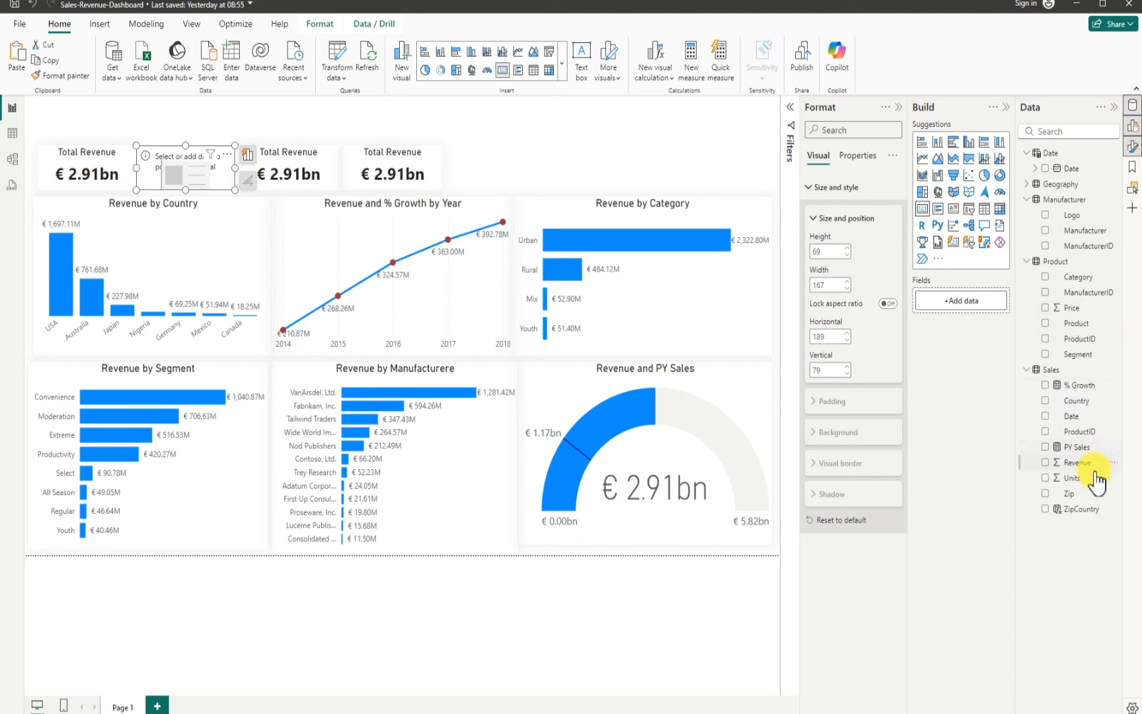
{"action": "left_click", "coordinate": [1045, 478]}
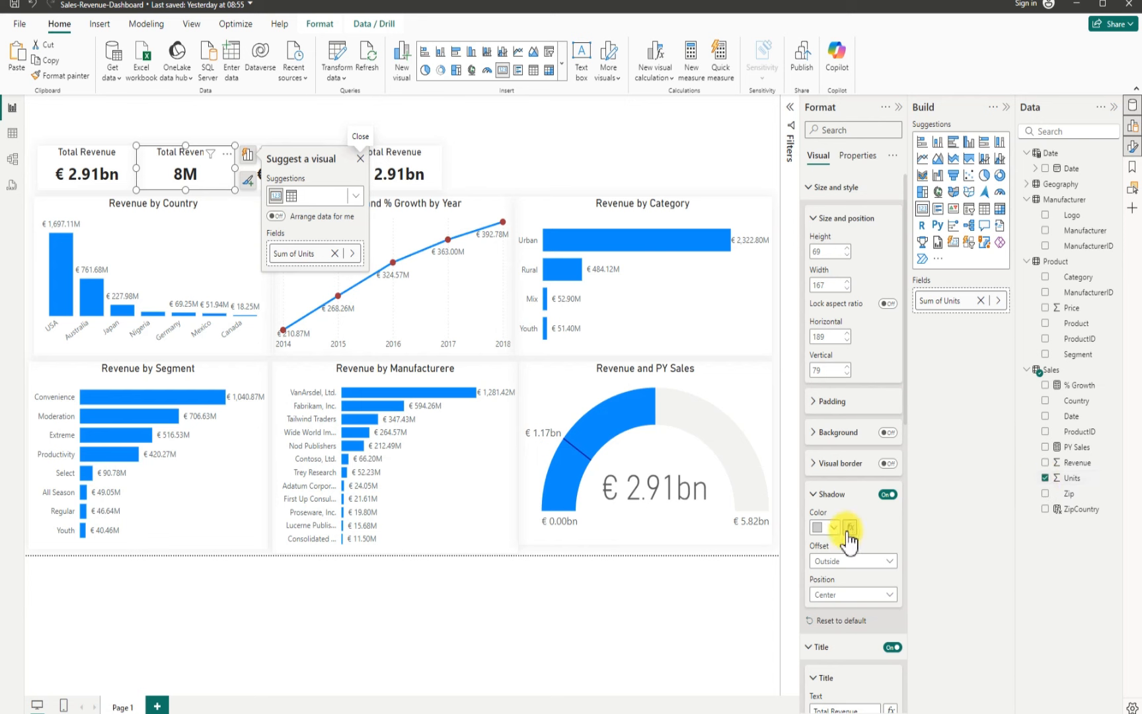
Step: Rename the second card's title to "Total Units"
{"action": "scroll", "coordinate": [846, 555], "scroll_direction": "down", "scroll_amount": 4}
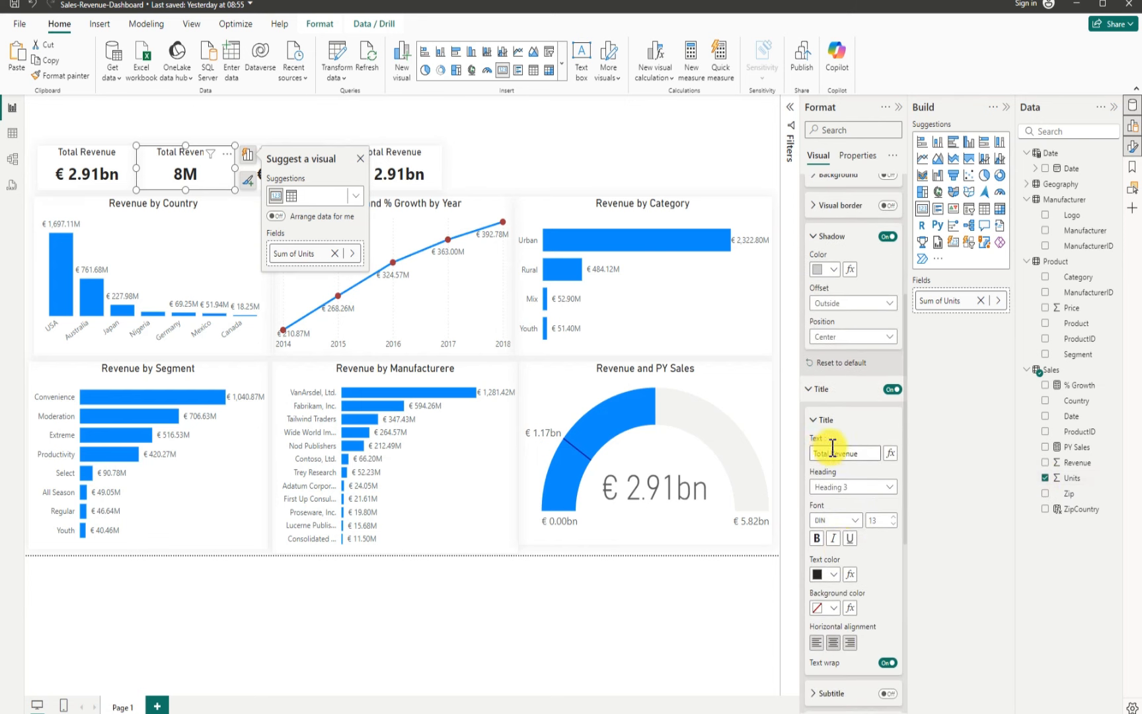
{"action": "left_click", "coordinate": [829, 453]}
{"action": "left_click_drag", "start_coordinate": [829, 454], "coordinate": [855, 451]}
{"action": "left_click", "coordinate": [859, 453]}
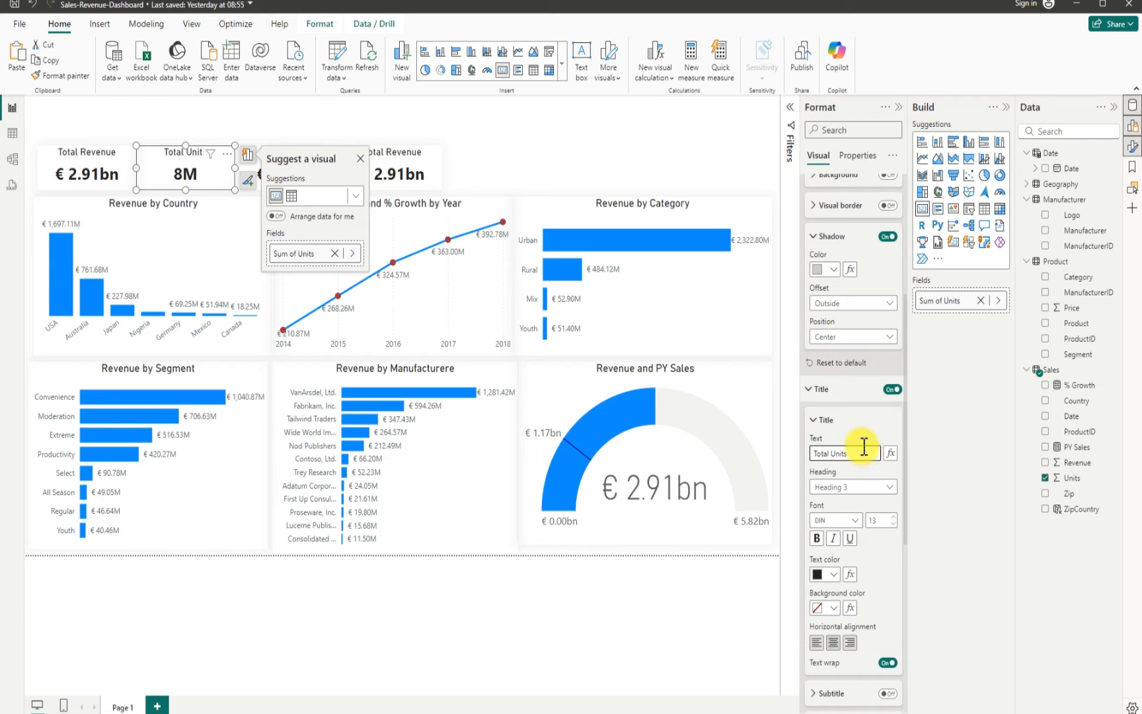
{"action": "left_click", "coordinate": [583, 143]}
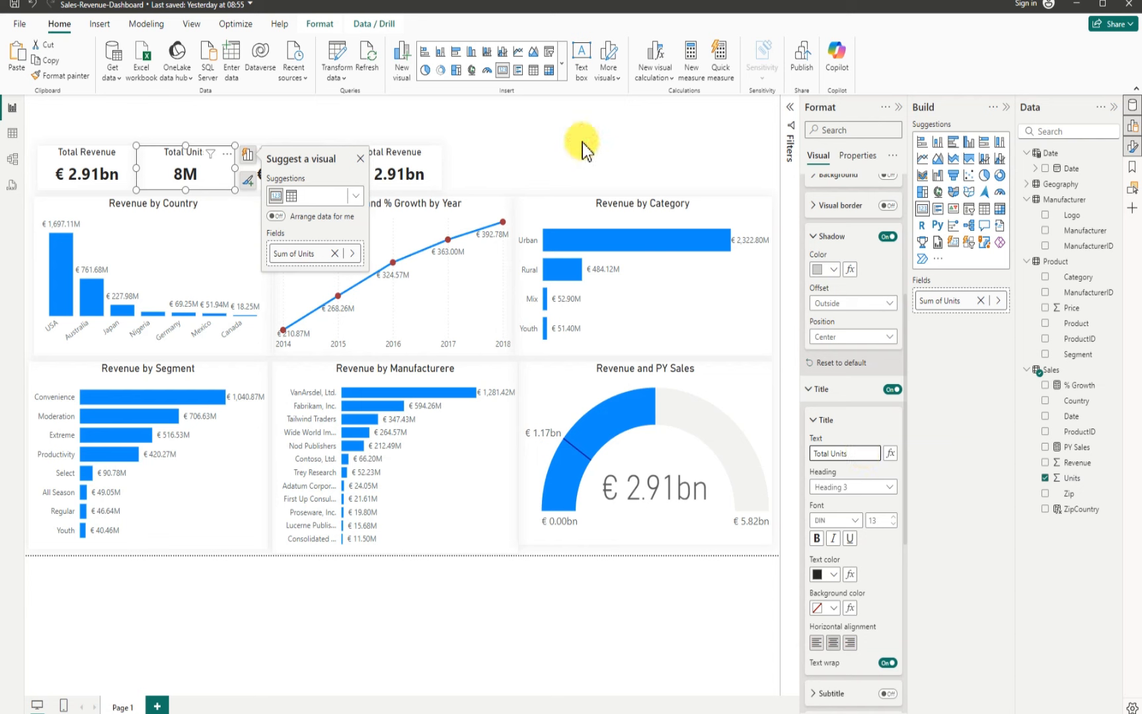
{"action": "left_click", "coordinate": [583, 142]}
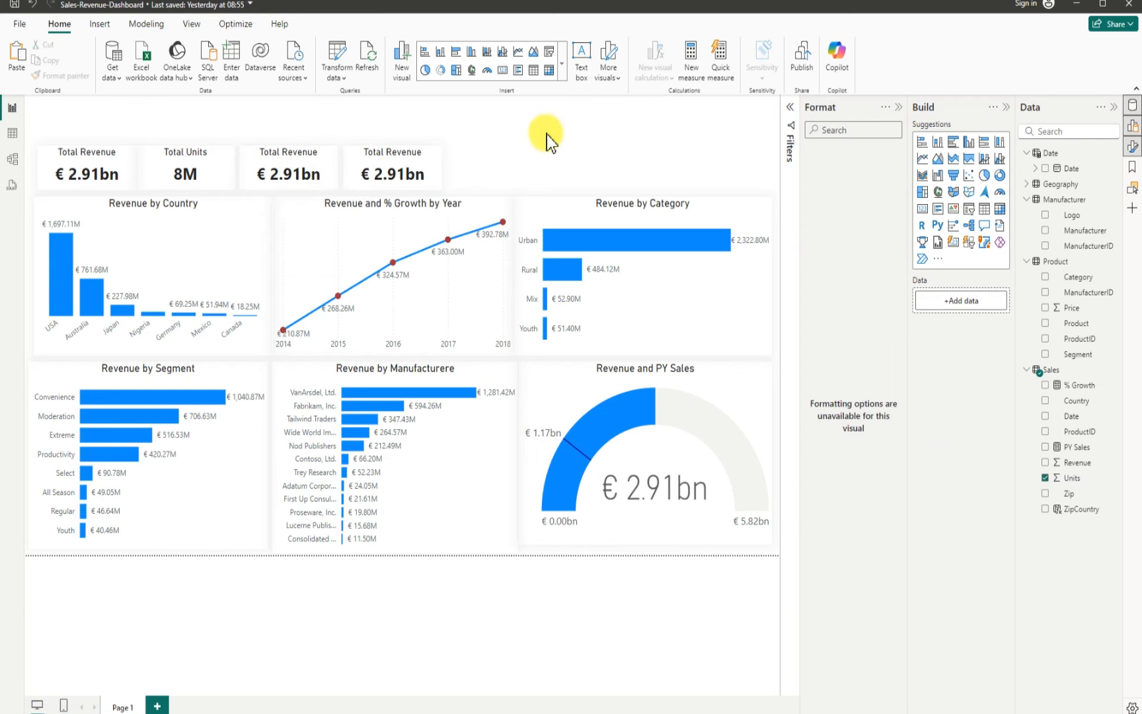
Step: Replace the third card's Revenue field with Price
{"action": "left_click", "coordinate": [257, 158]}
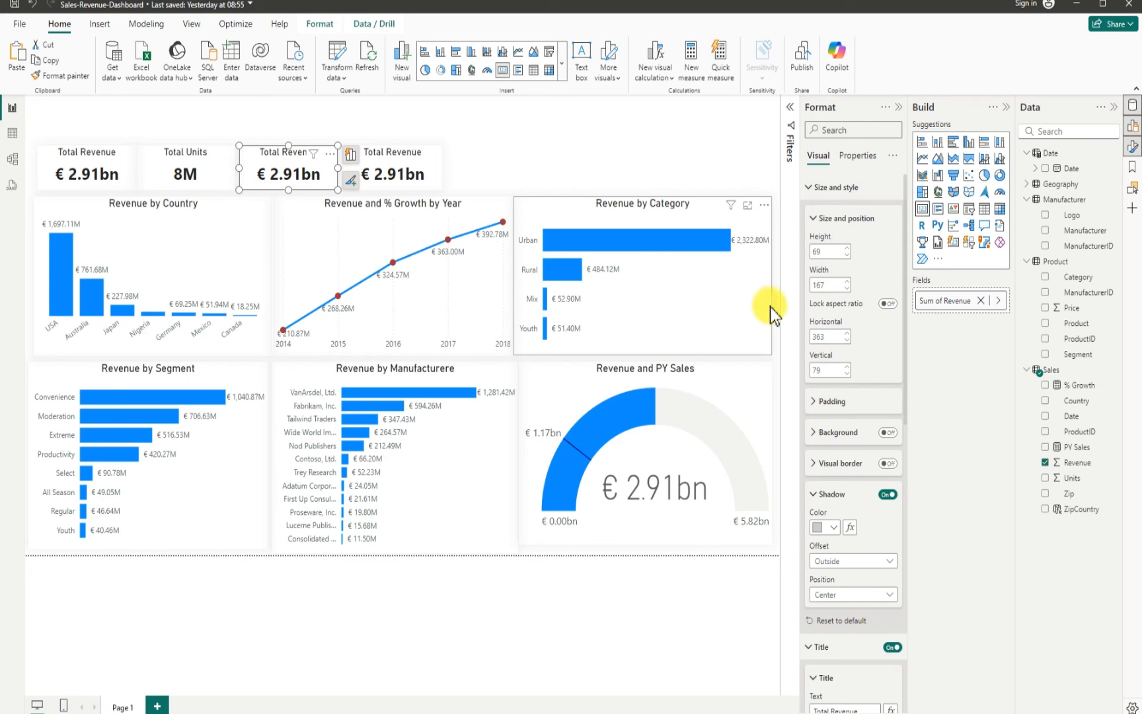
{"action": "left_click", "coordinate": [1044, 463]}
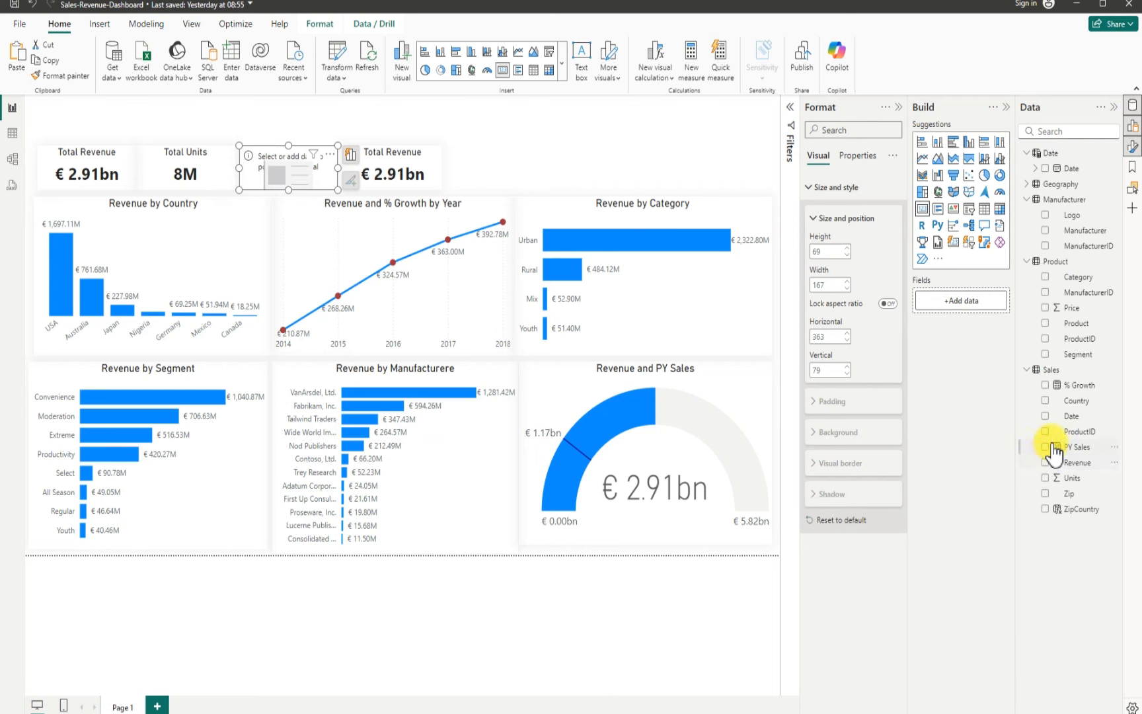
{"action": "left_click", "coordinate": [1046, 308]}
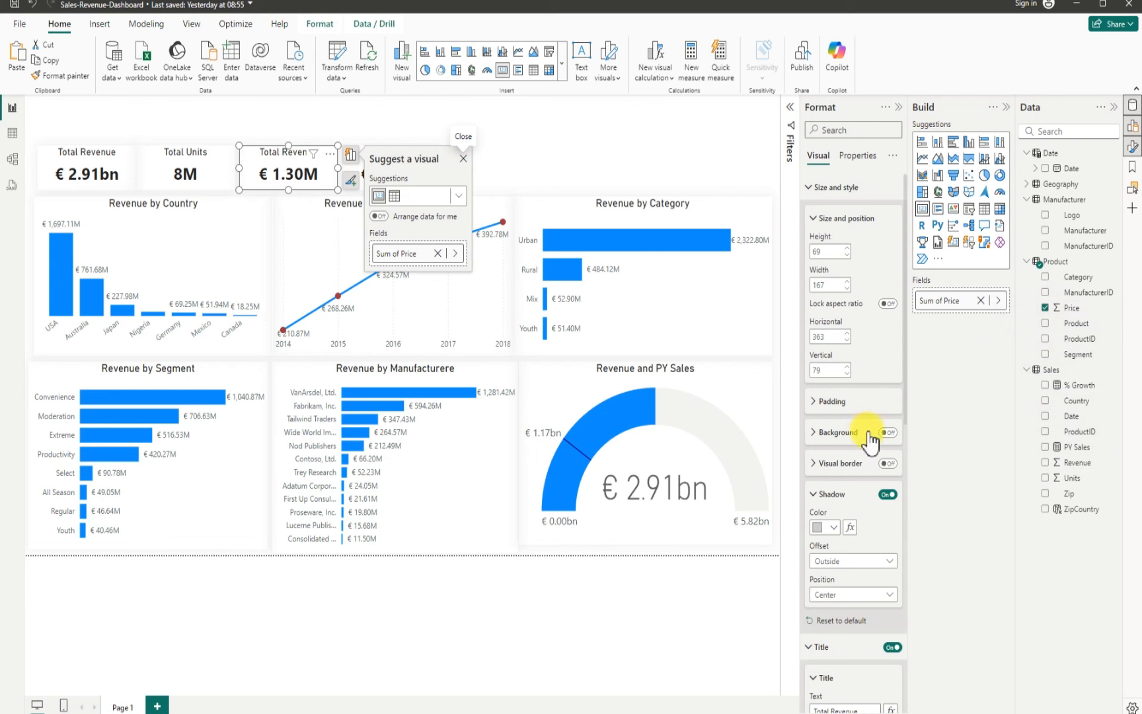
Step: Rename the third card's title to "Total Price"
{"action": "scroll", "coordinate": [849, 581], "scroll_direction": "down", "scroll_amount": 5}
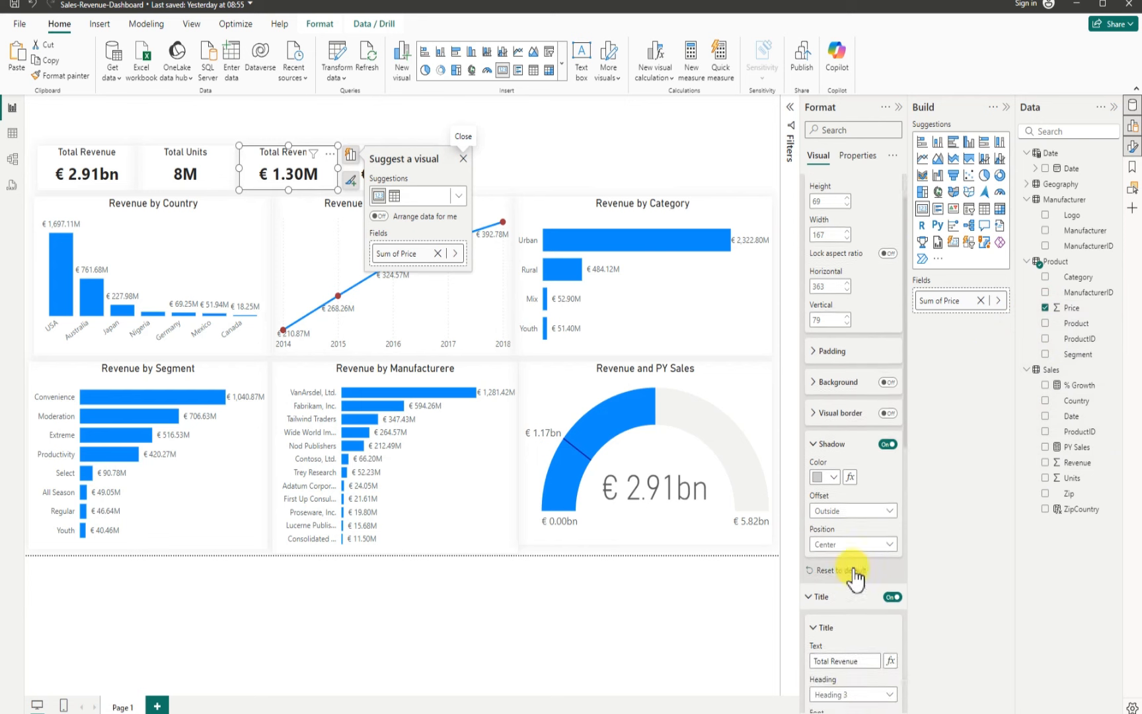
{"action": "left_click_drag", "start_coordinate": [872, 453], "coordinate": [800, 462]}
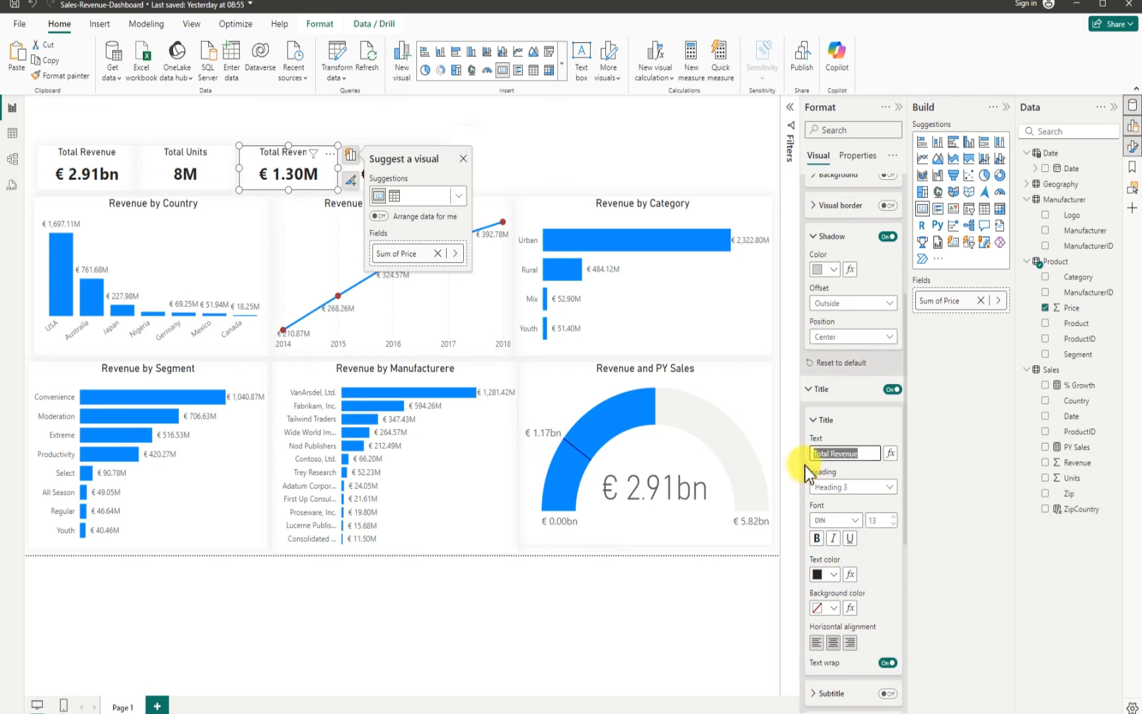
{"action": "type", "text": "P"}
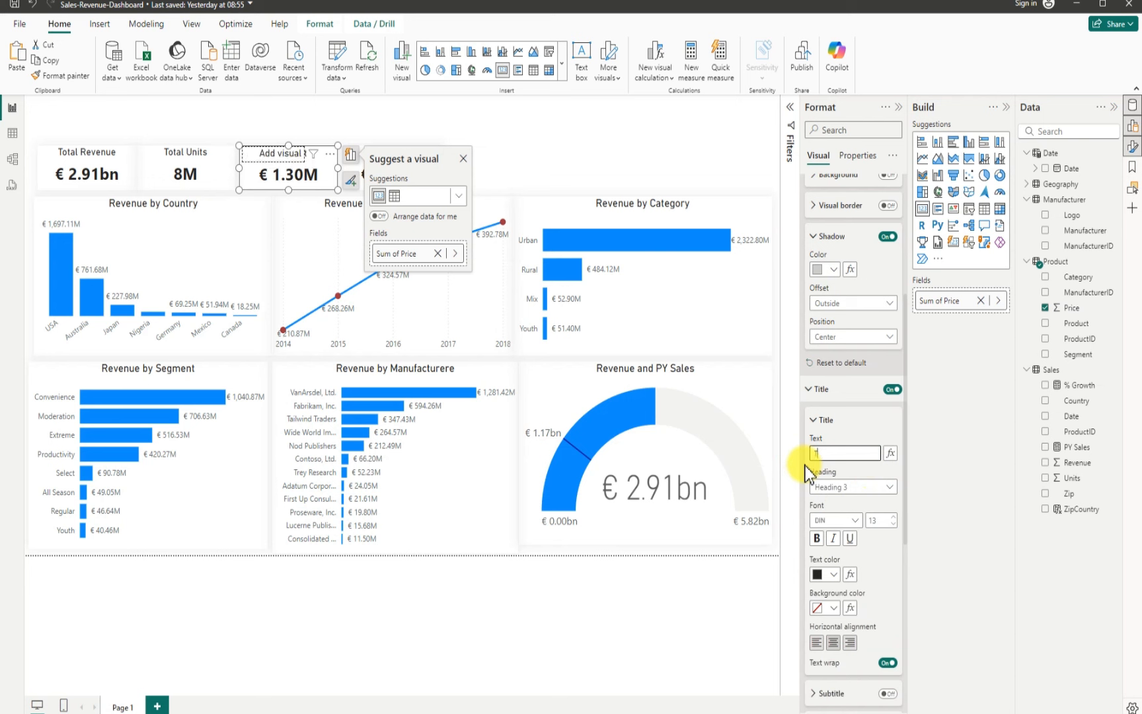
{"action": "type", "text": "Total Price"}
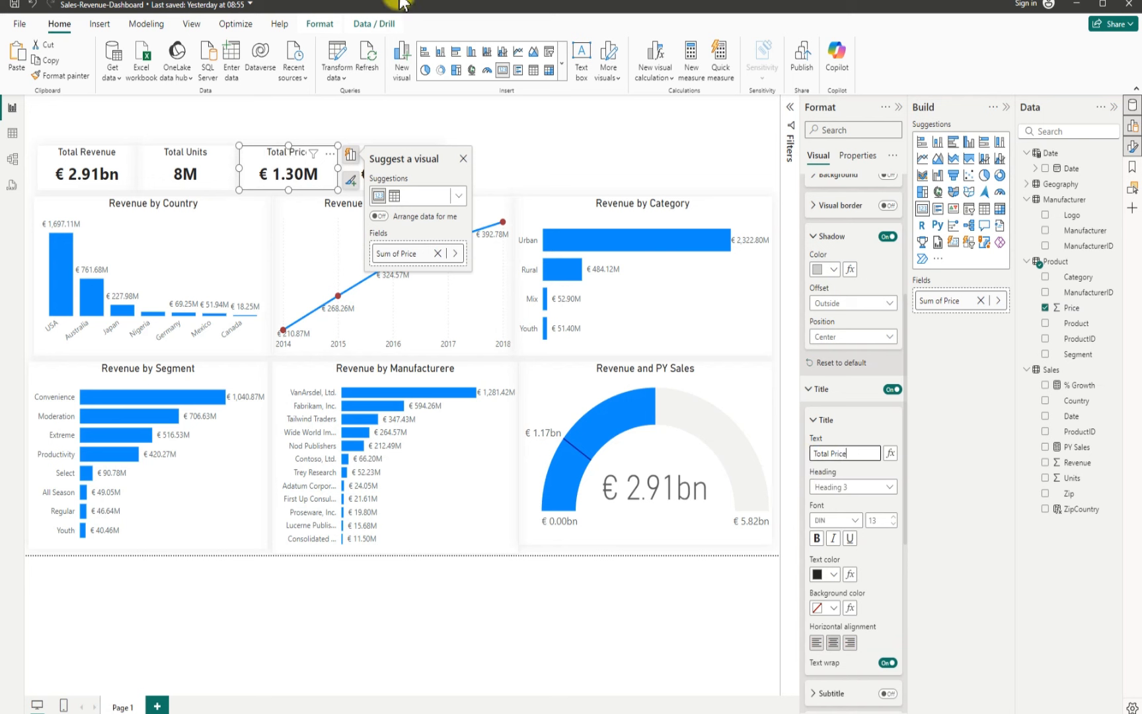
Step: Replace the fourth card's Revenue field with PY Sales
{"action": "left_click", "coordinate": [509, 139]}
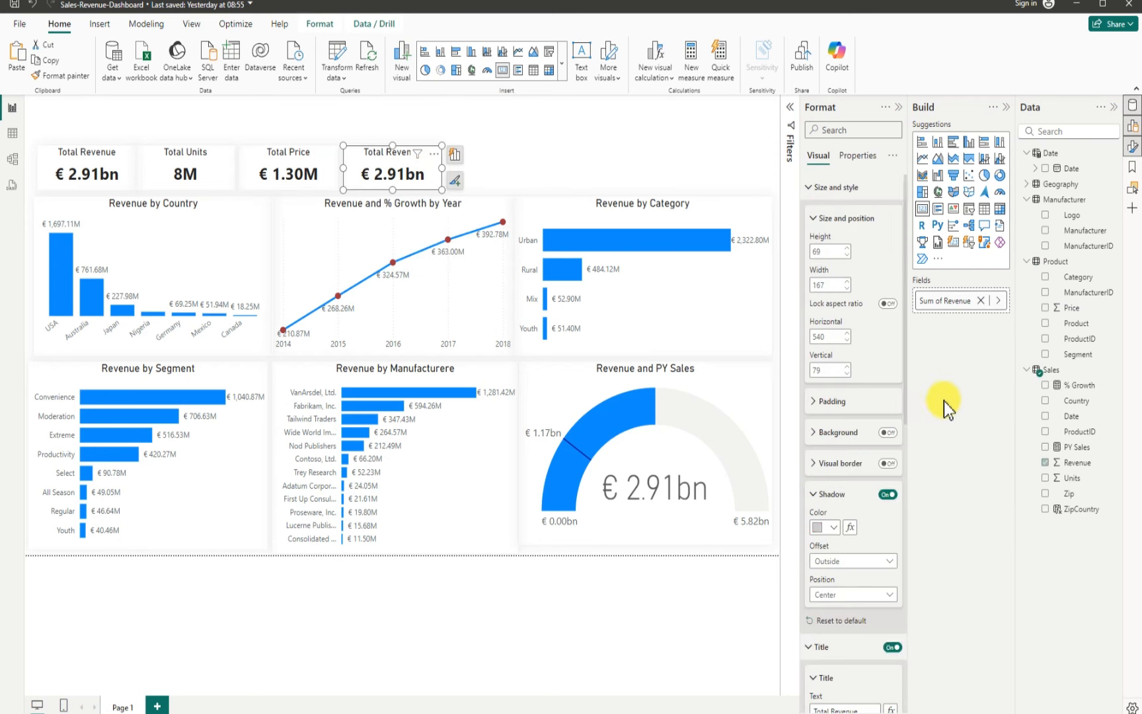
{"action": "left_click", "coordinate": [1046, 462]}
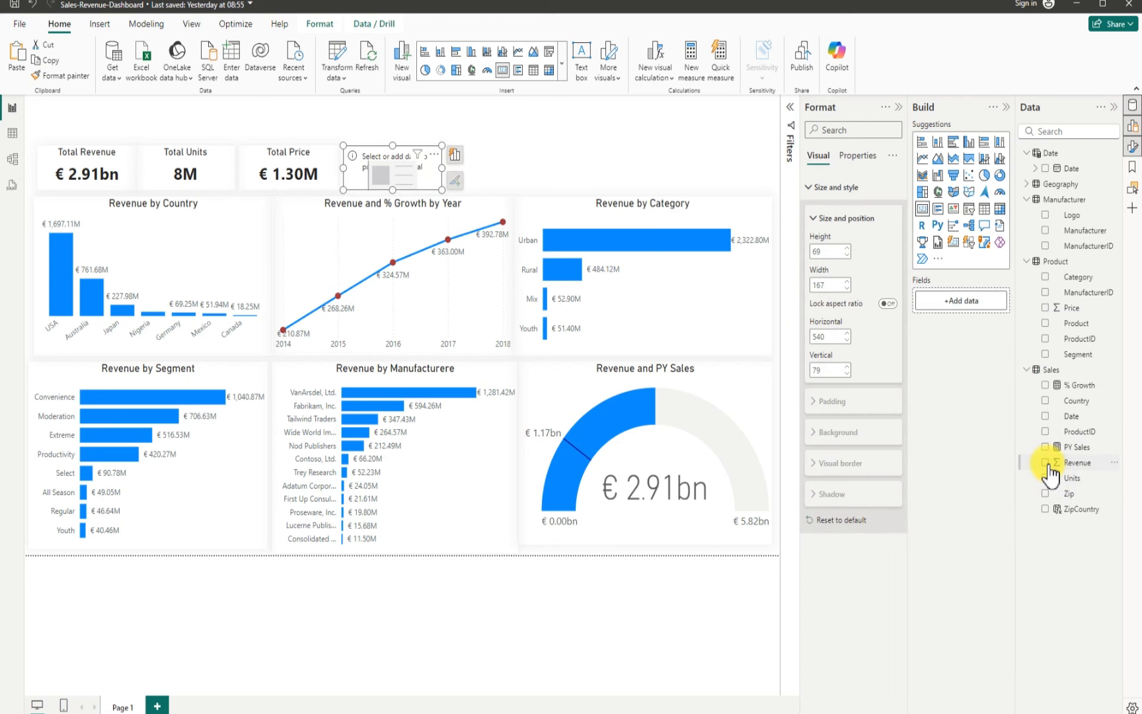
{"action": "left_click", "coordinate": [1046, 447]}
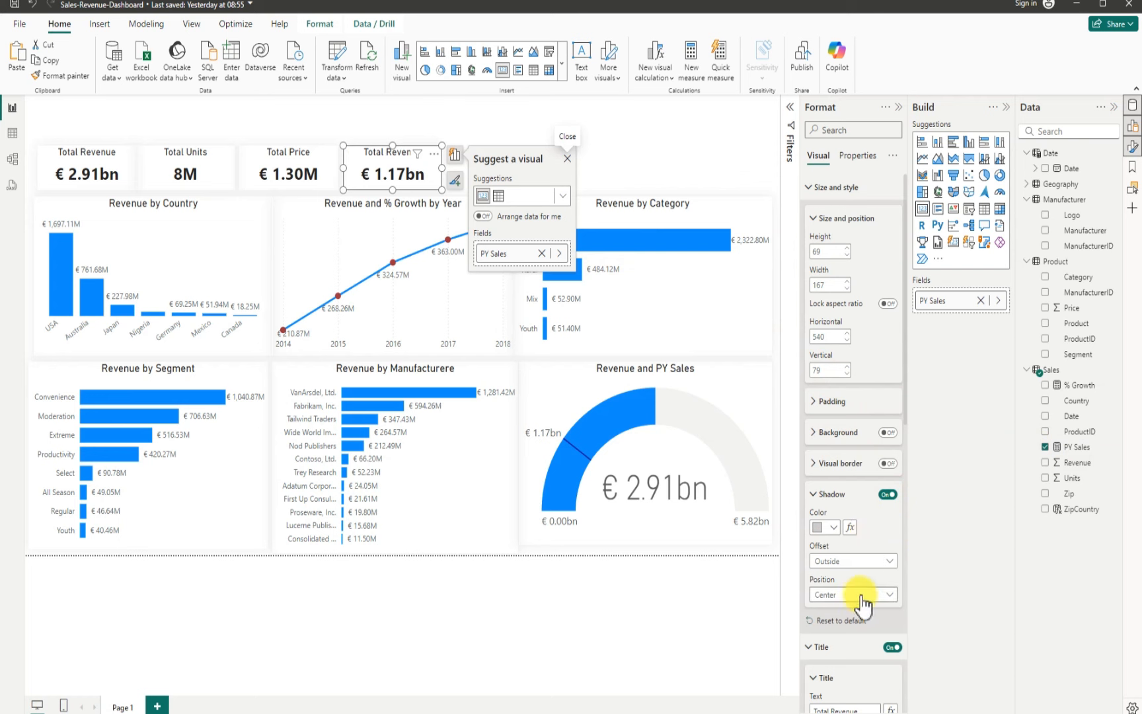
Step: Rename the fourth card's title to "PY Sales"
{"action": "scroll", "coordinate": [859, 602], "scroll_direction": "down", "scroll_amount": 5}
{"action": "triple_click", "coordinate": [860, 454]}
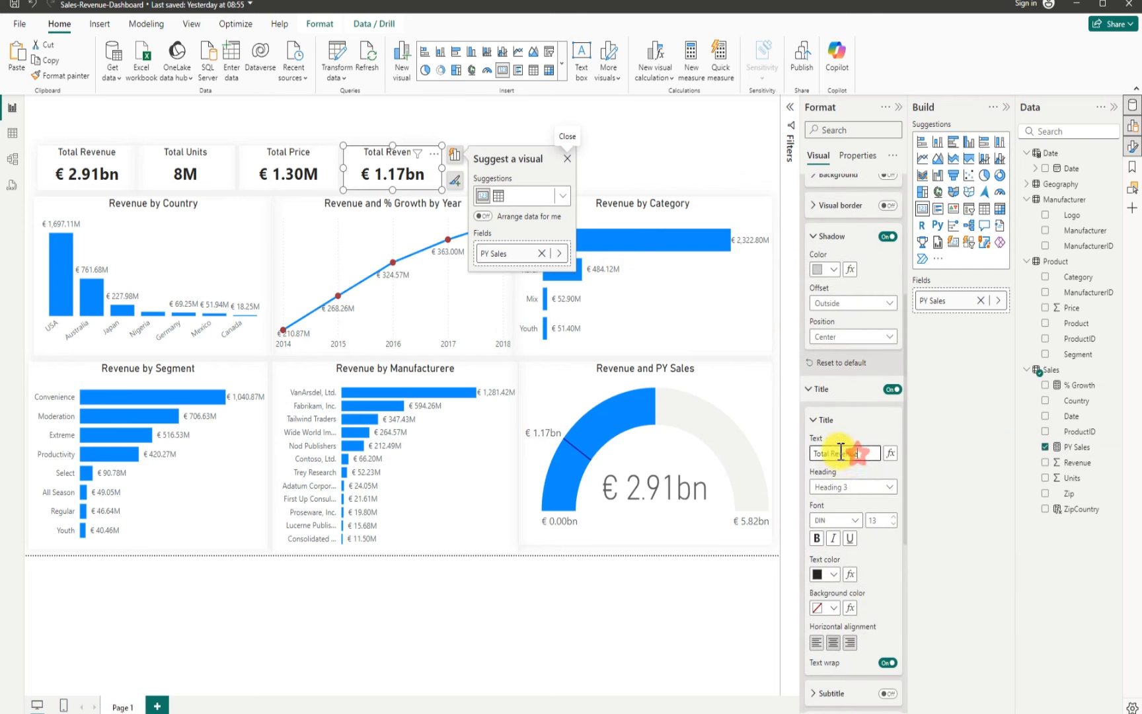
{"action": "key", "text": "BackSpace"}
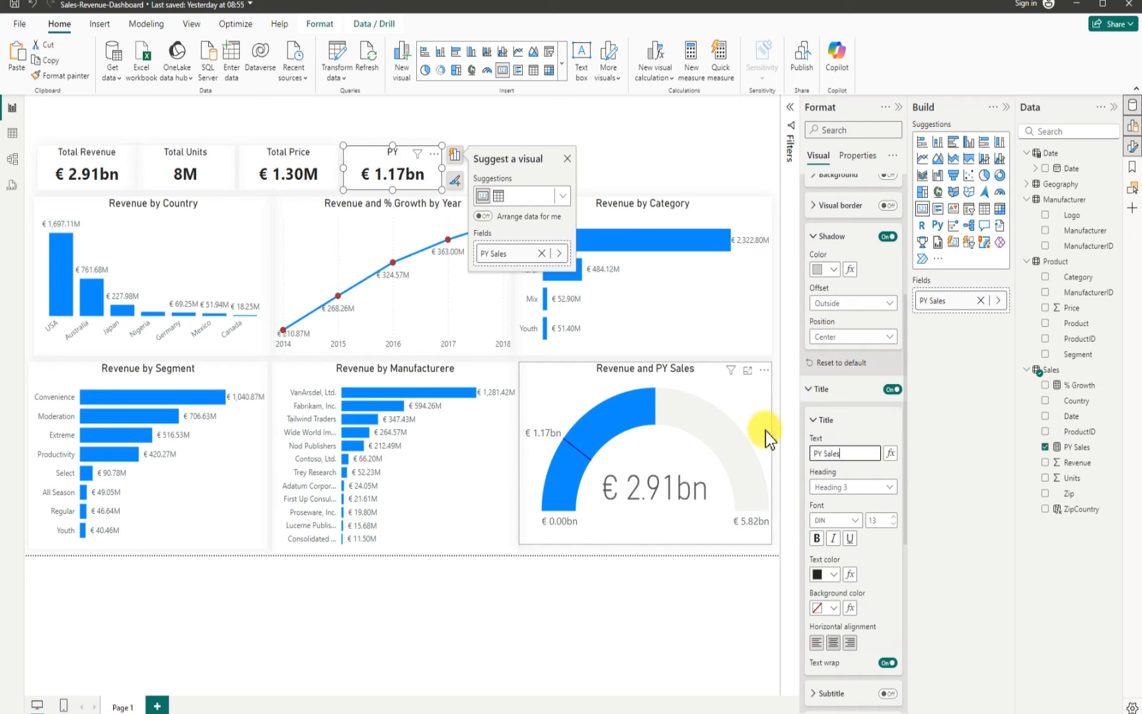
{"action": "left_click", "coordinate": [680, 145]}
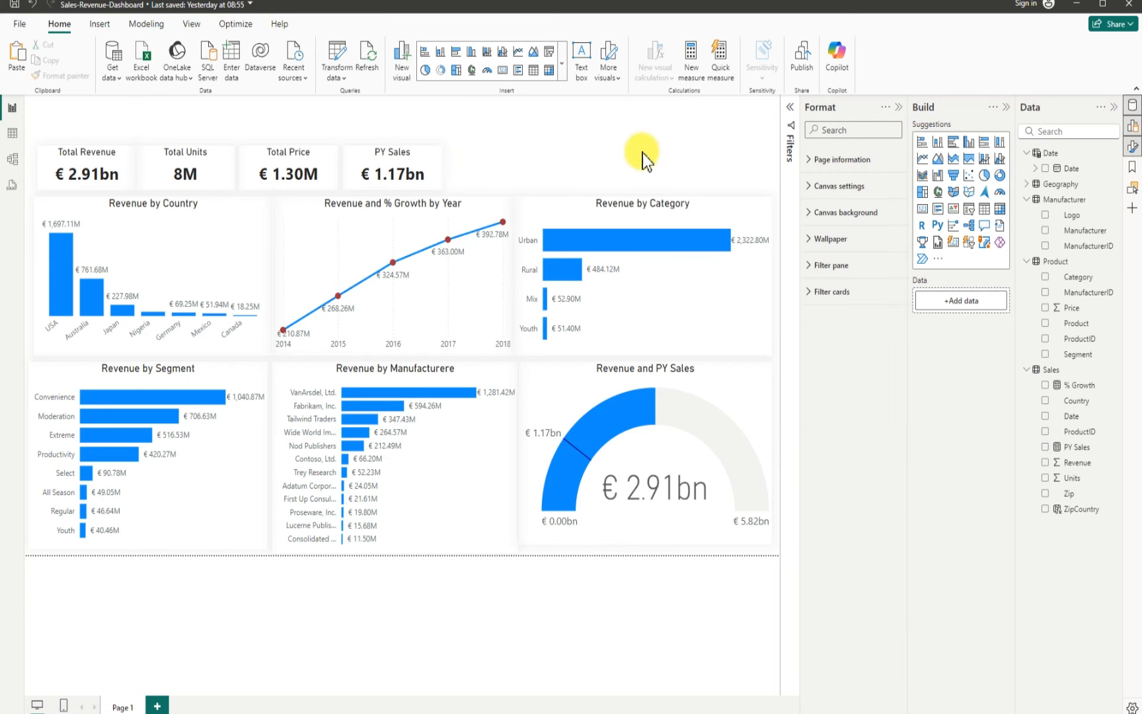
Step: Duplicate the PY Sales card and place the copy to its right in the KPI row
{"action": "left_click", "coordinate": [439, 171]}
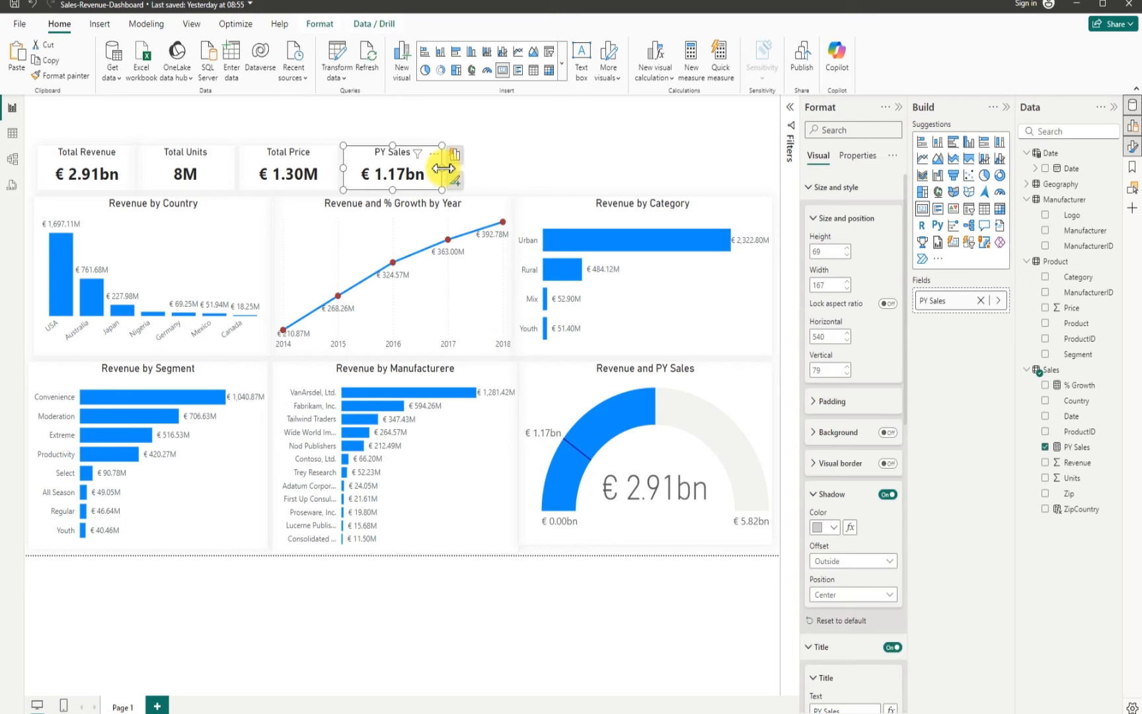
{"action": "key", "text": "ctrl+c"}
{"action": "key", "text": "ctrl+v"}
{"action": "left_click_drag", "start_coordinate": [421, 153], "coordinate": [520, 150]}
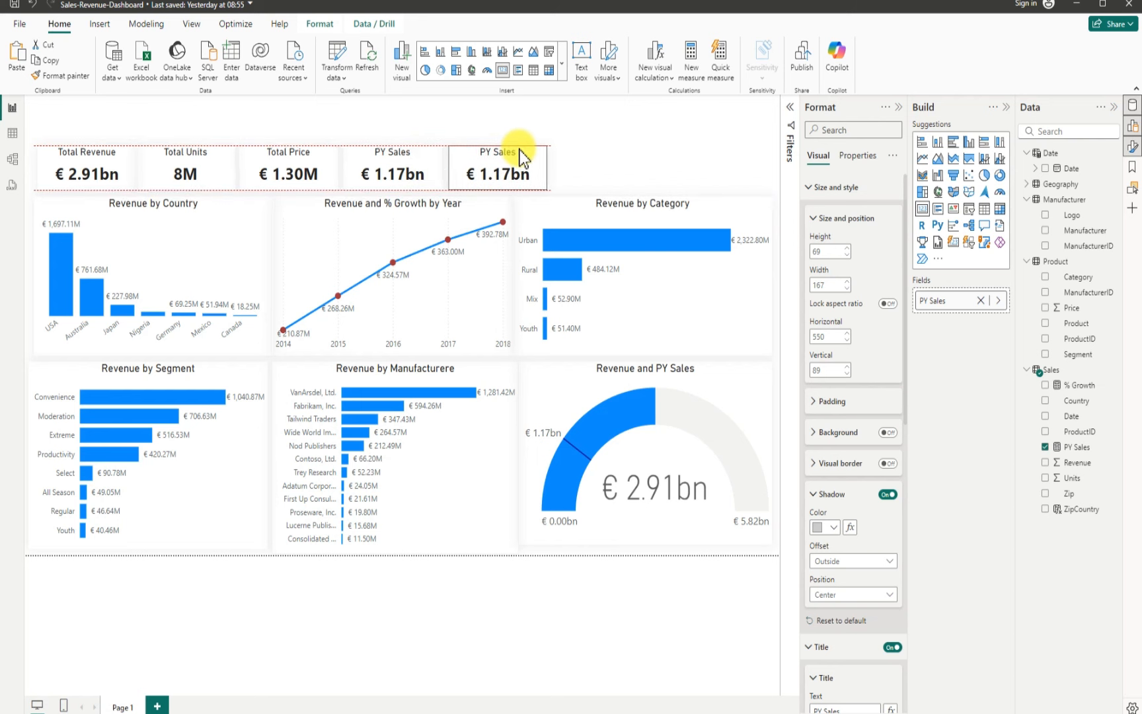
Step: Replace the fifth card's PY Sales field with % Growth
{"action": "left_click", "coordinate": [1045, 447]}
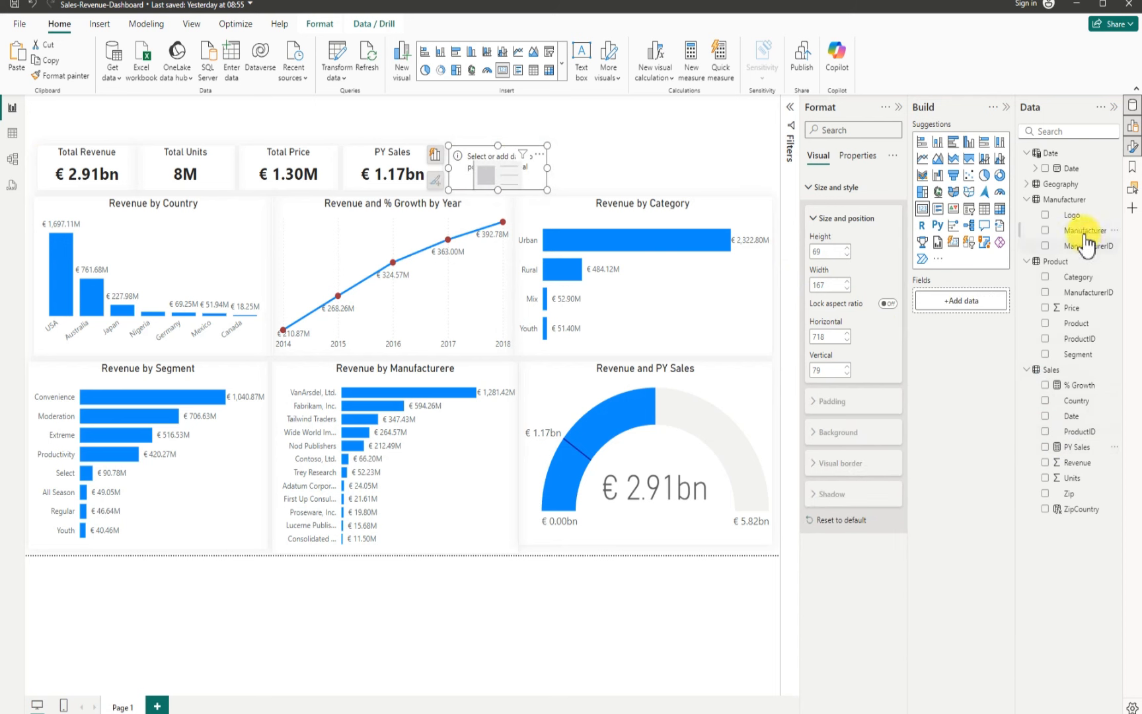
{"action": "left_click", "coordinate": [1053, 384]}
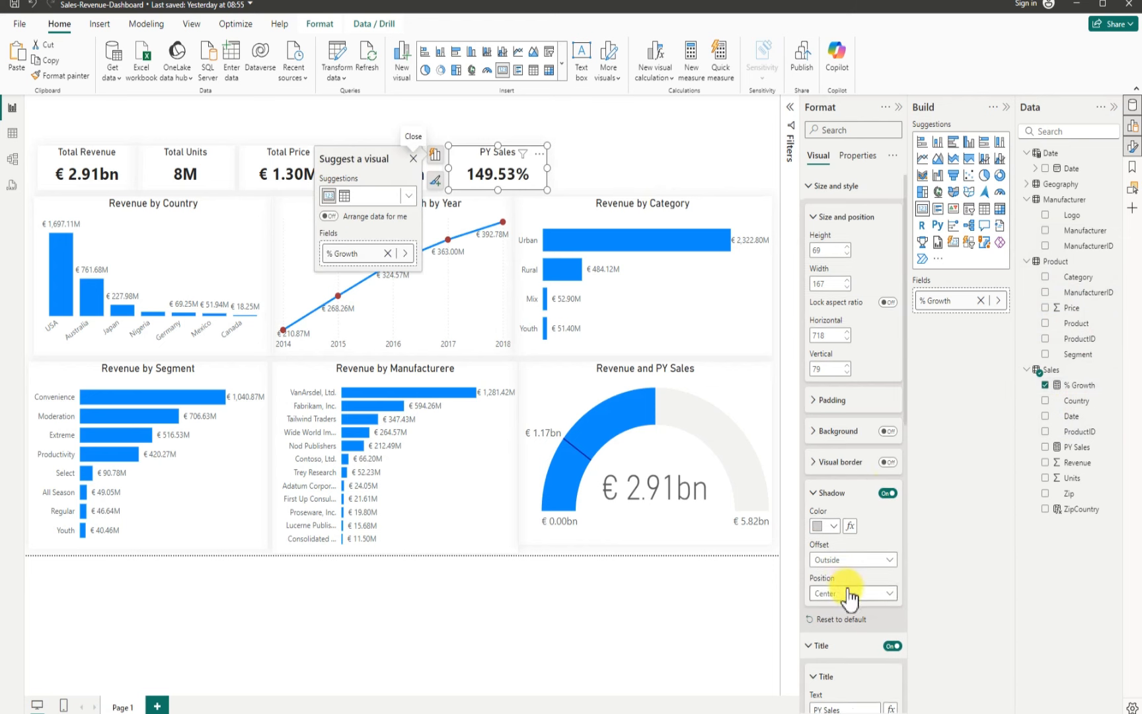
Step: Select the fifth card's title text for editing
{"action": "scroll", "coordinate": [842, 582], "scroll_direction": "down", "scroll_amount": 4}
{"action": "scroll", "coordinate": [832, 454], "scroll_direction": "down", "scroll_amount": 3}
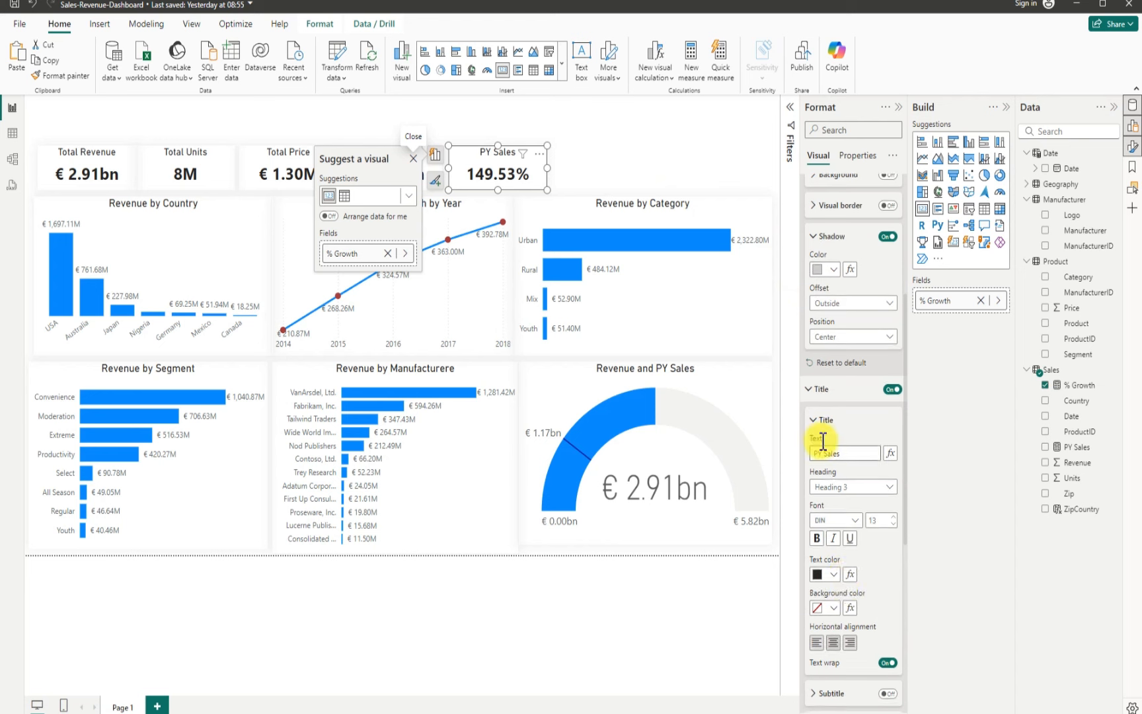
{"action": "scroll", "coordinate": [832, 449], "scroll_direction": "up", "scroll_amount": 7}
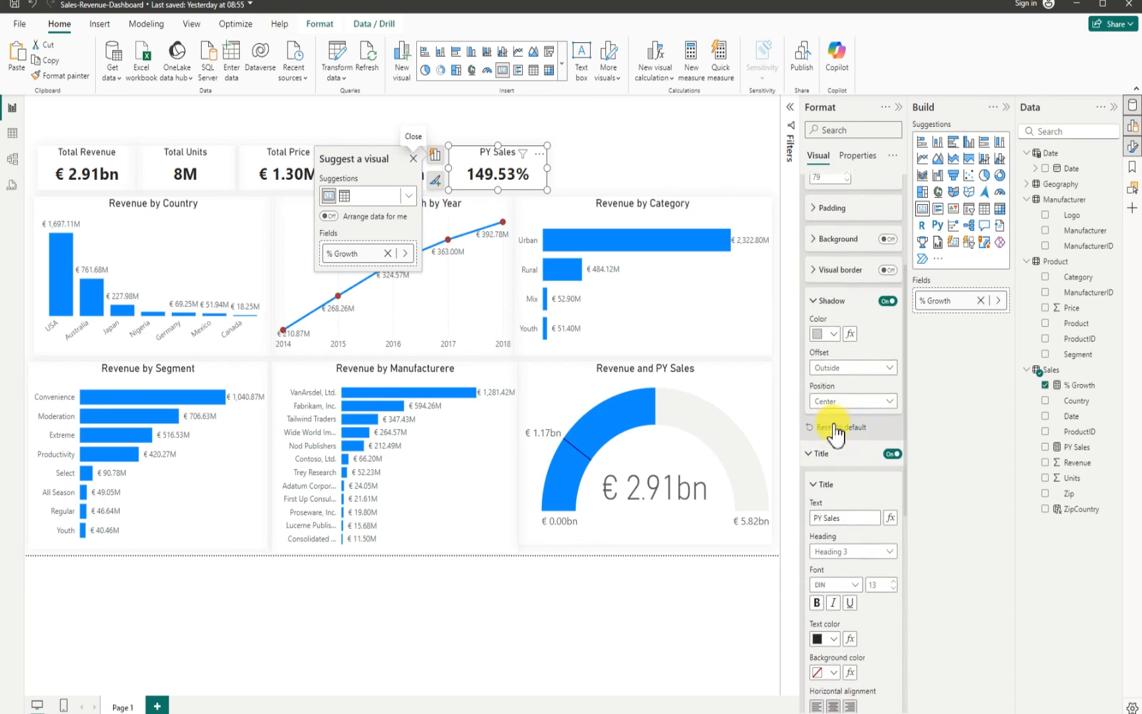
{"action": "scroll", "coordinate": [838, 429], "scroll_direction": "down", "scroll_amount": 3}
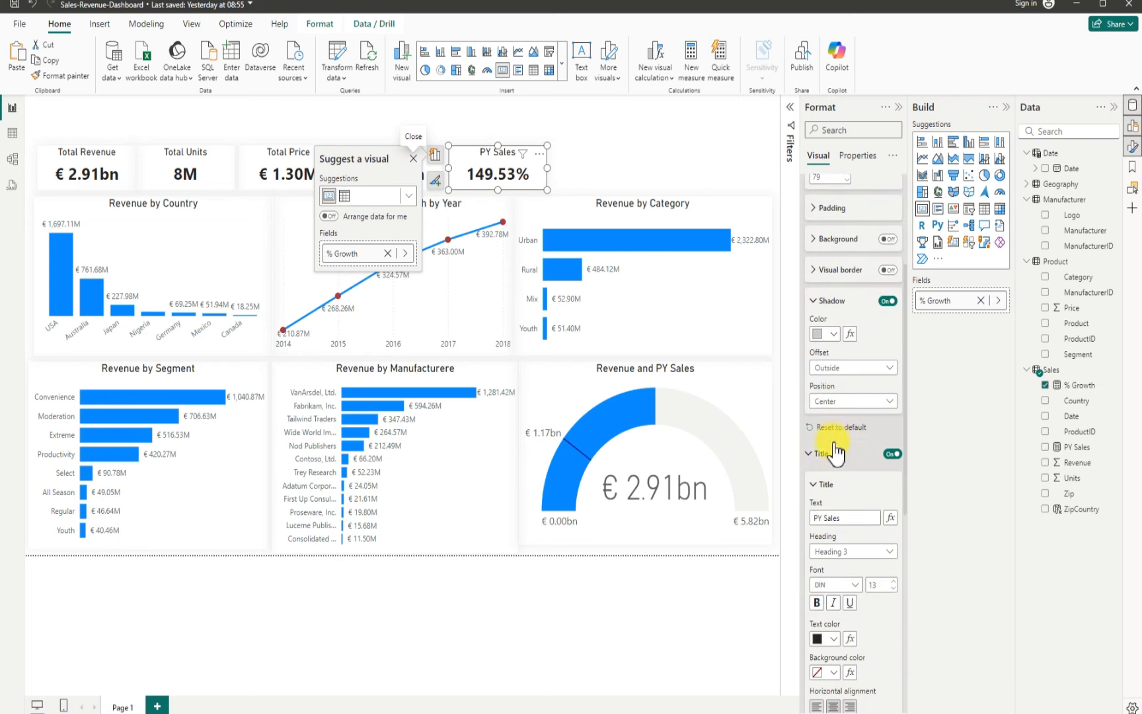
{"action": "left_click_drag", "start_coordinate": [841, 516], "coordinate": [806, 517]}
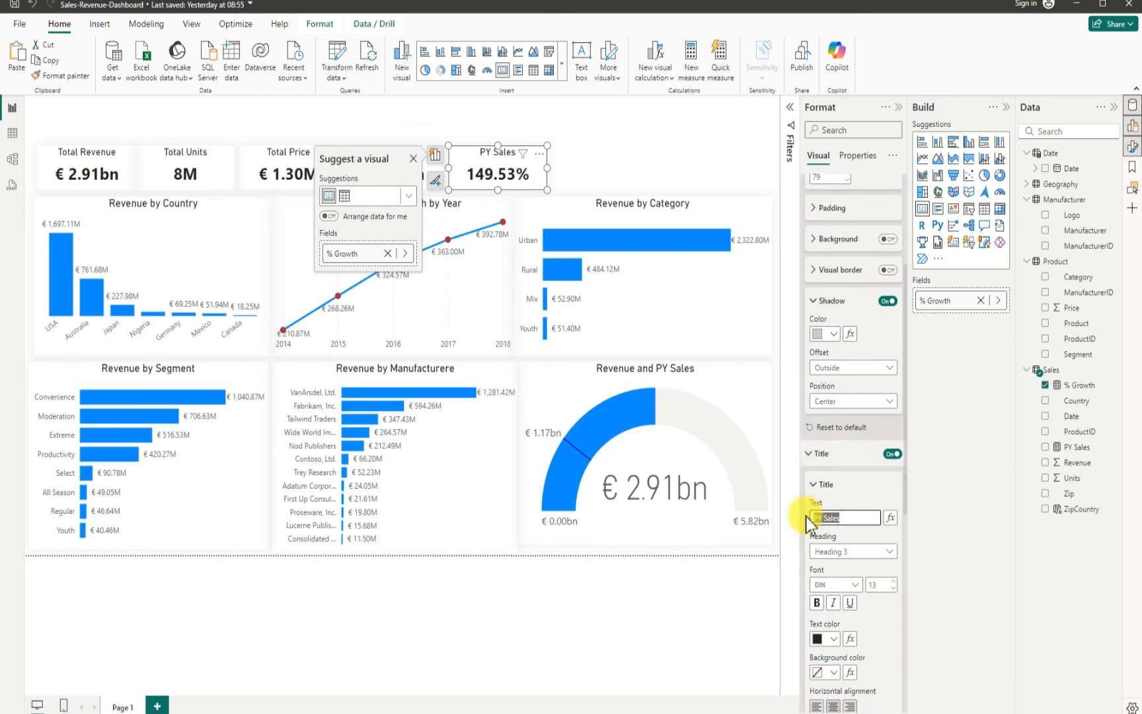
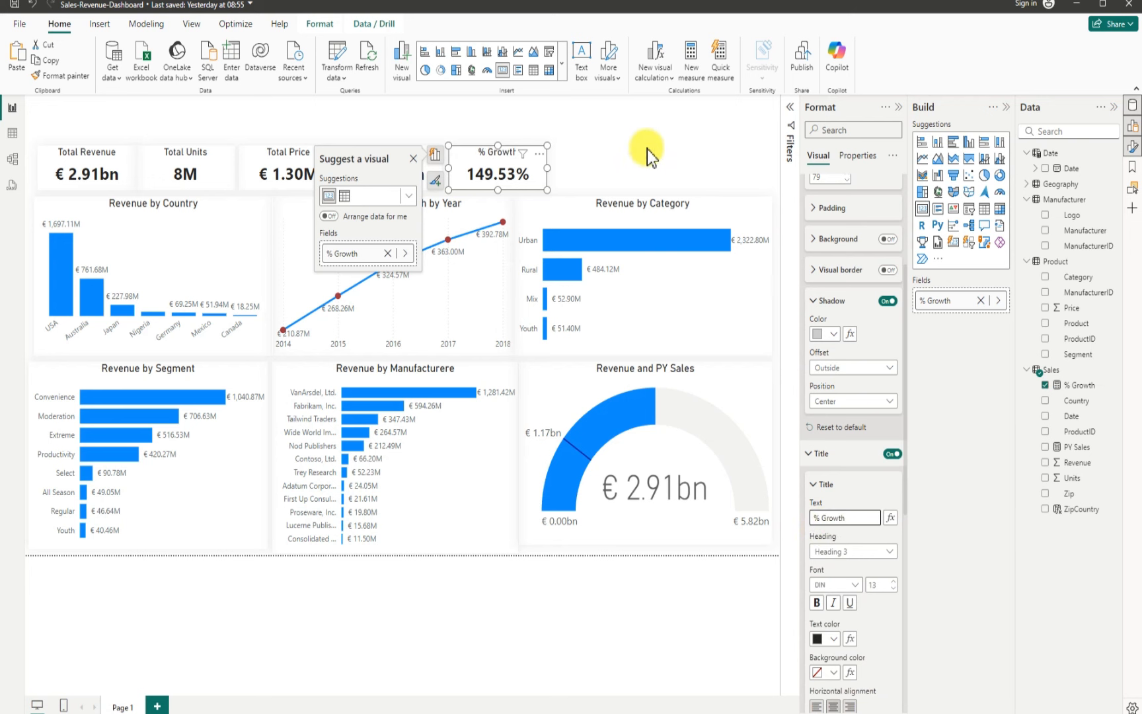
Step: Insert a new slicer visual and place it as a strip about 437 by 64 px at the top of the canvas
{"action": "left_click", "coordinate": [670, 155]}
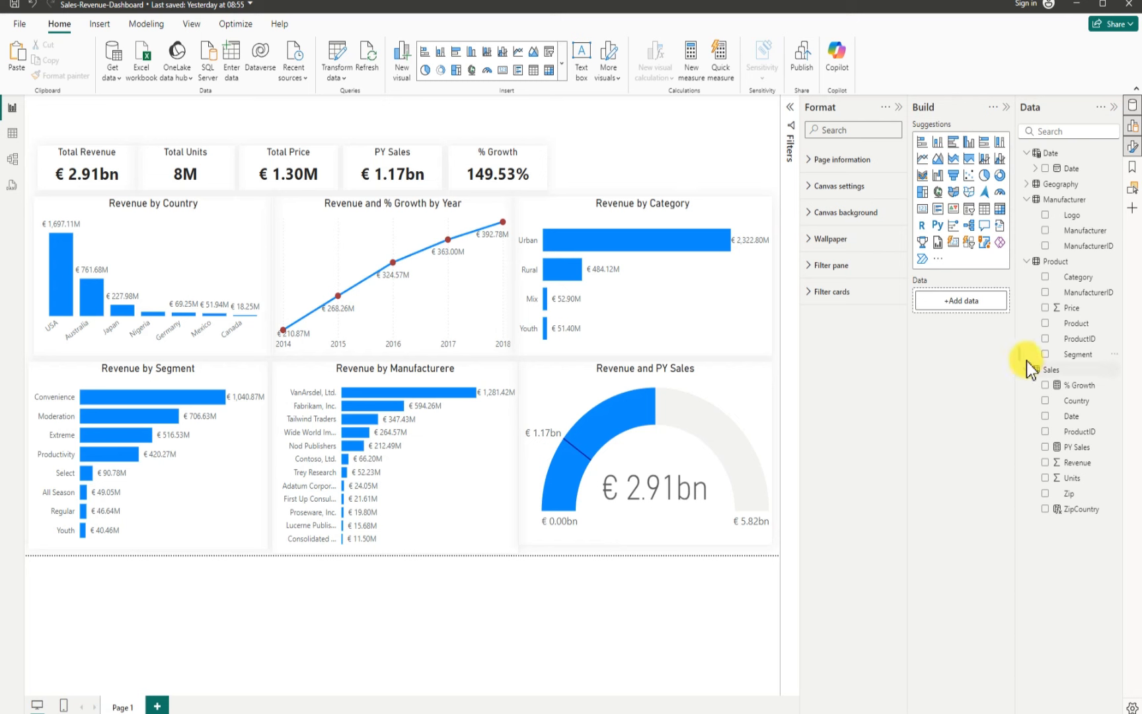
{"action": "left_click", "coordinate": [969, 210]}
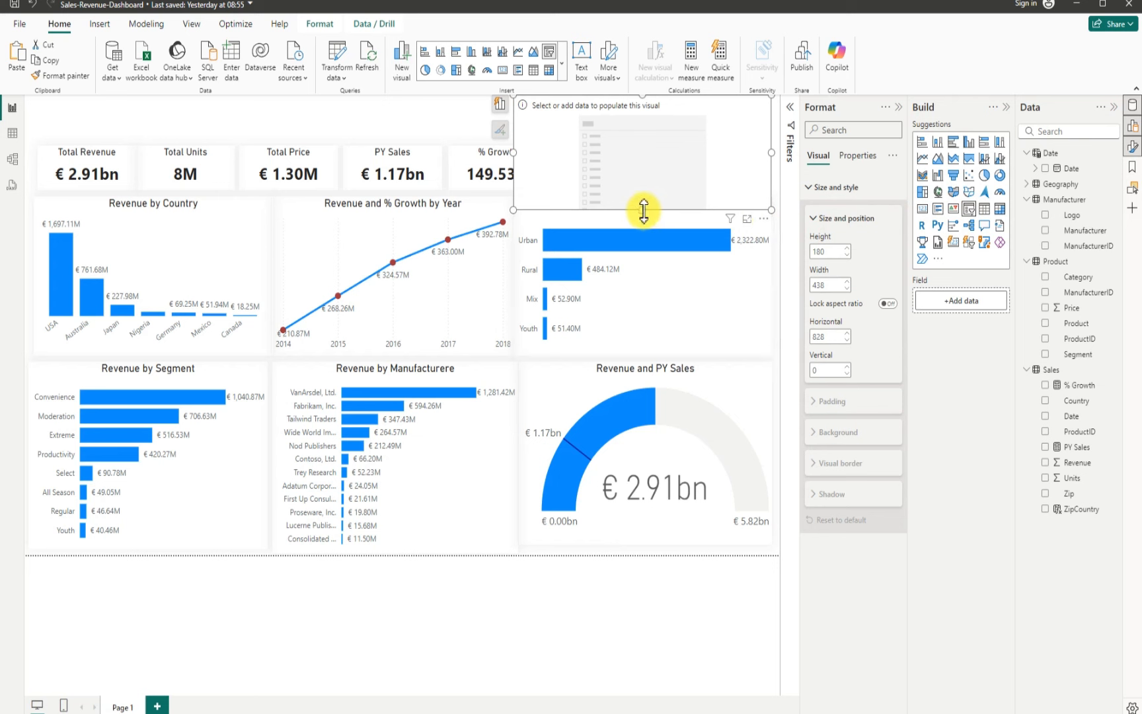
{"action": "left_click_drag", "start_coordinate": [644, 209], "coordinate": [651, 159]}
{"action": "left_click_drag", "start_coordinate": [644, 96], "coordinate": [661, 119]}
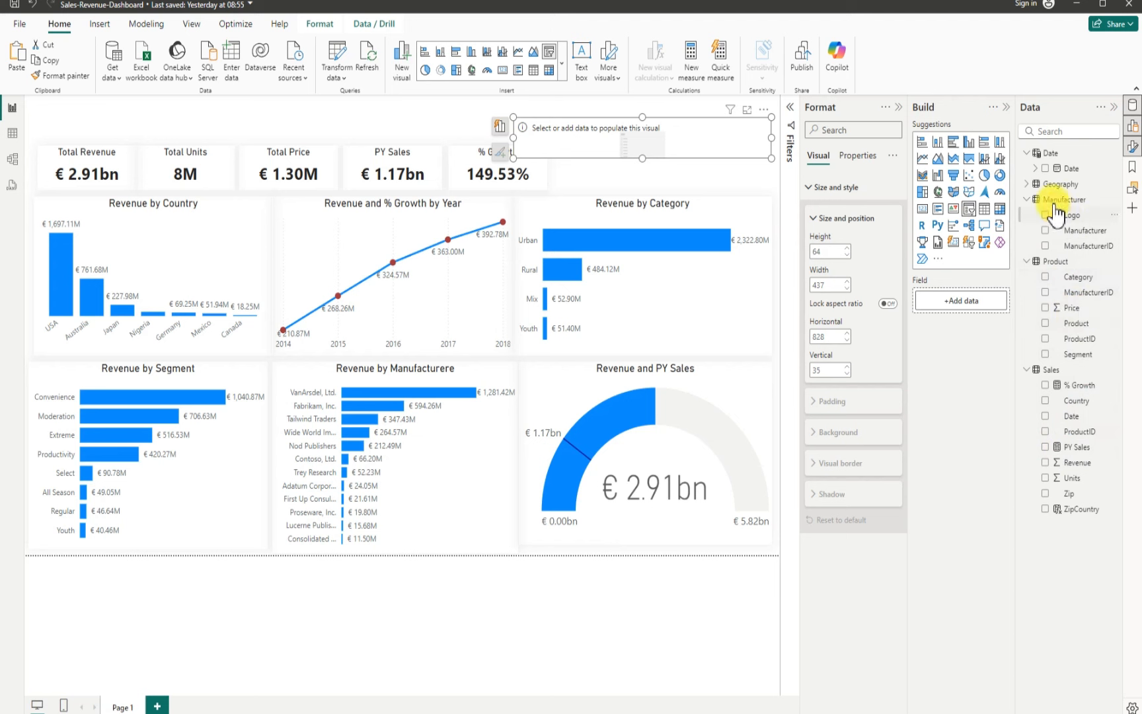
Step: Add the Year level of the Date hierarchy to the slicer's field
{"action": "left_click", "coordinate": [1035, 171]}
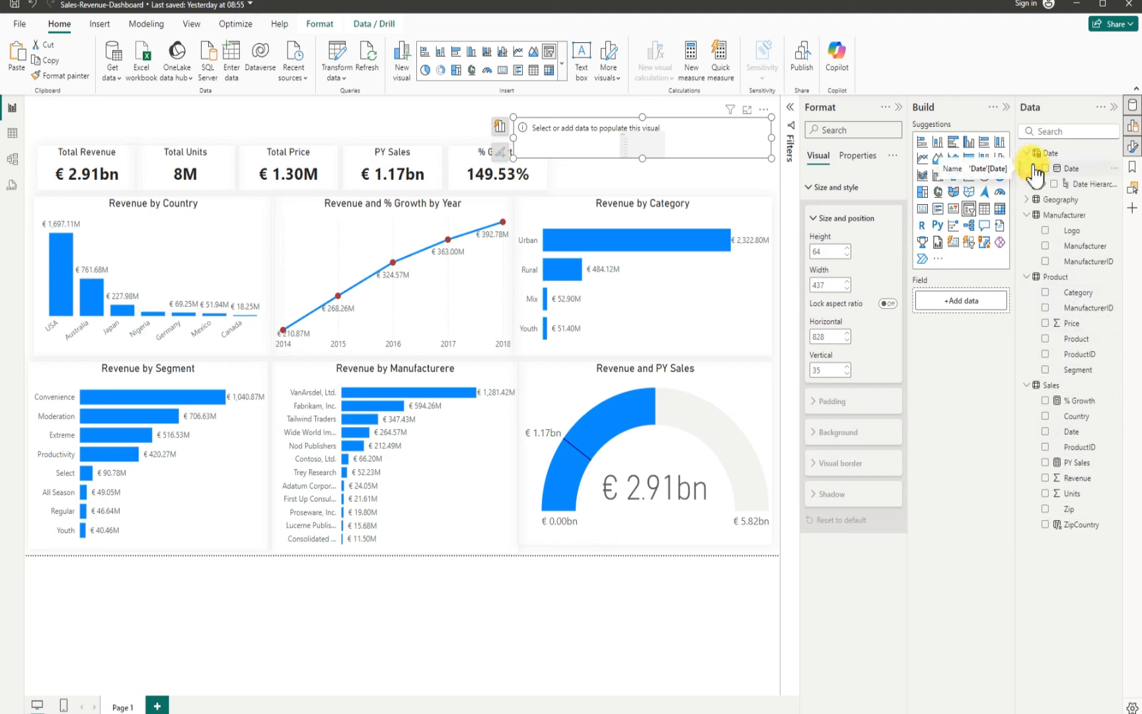
{"action": "left_click", "coordinate": [1044, 184]}
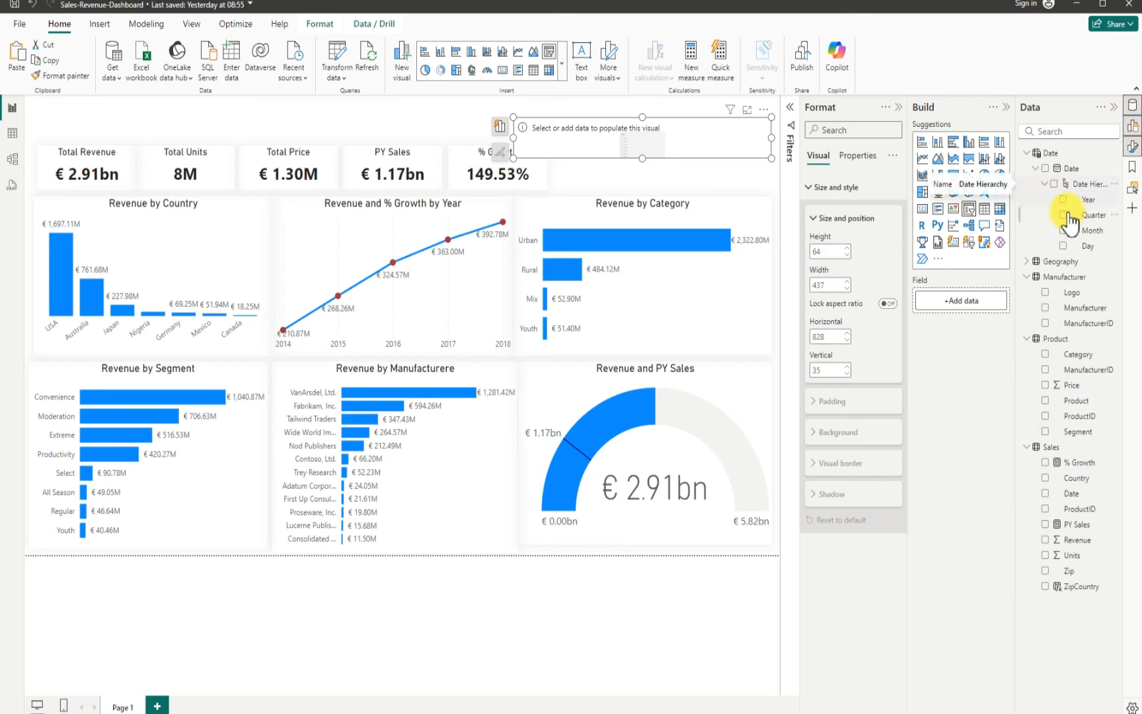
{"action": "left_click", "coordinate": [1063, 200]}
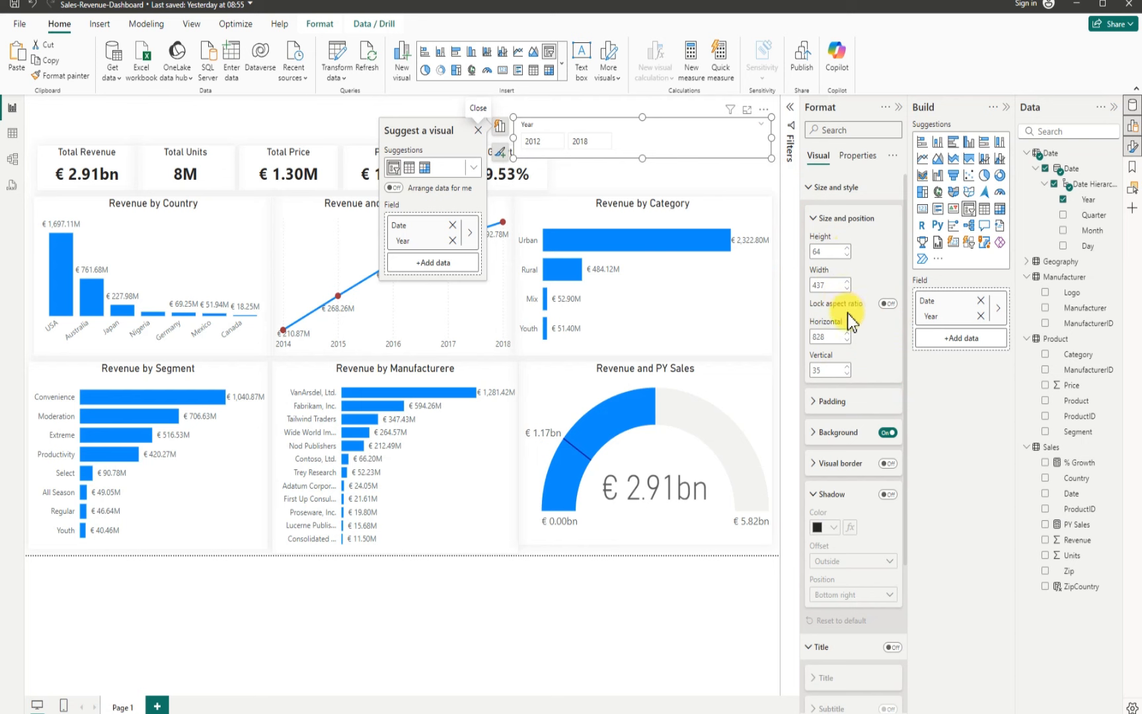
Step: Set the slicer's style to Tile in its slicer settings
{"action": "scroll", "coordinate": [854, 553], "scroll_direction": "down", "scroll_amount": 3}
{"action": "scroll", "coordinate": [854, 552], "scroll_direction": "down", "scroll_amount": 1}
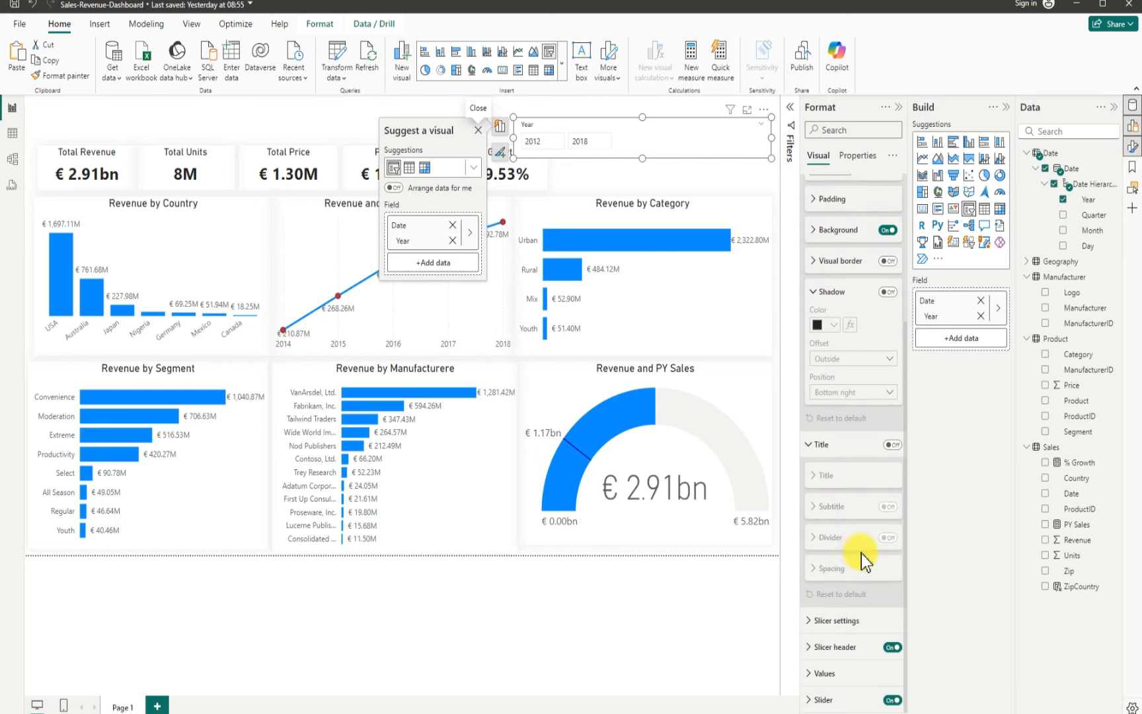
{"action": "left_click", "coordinate": [817, 620]}
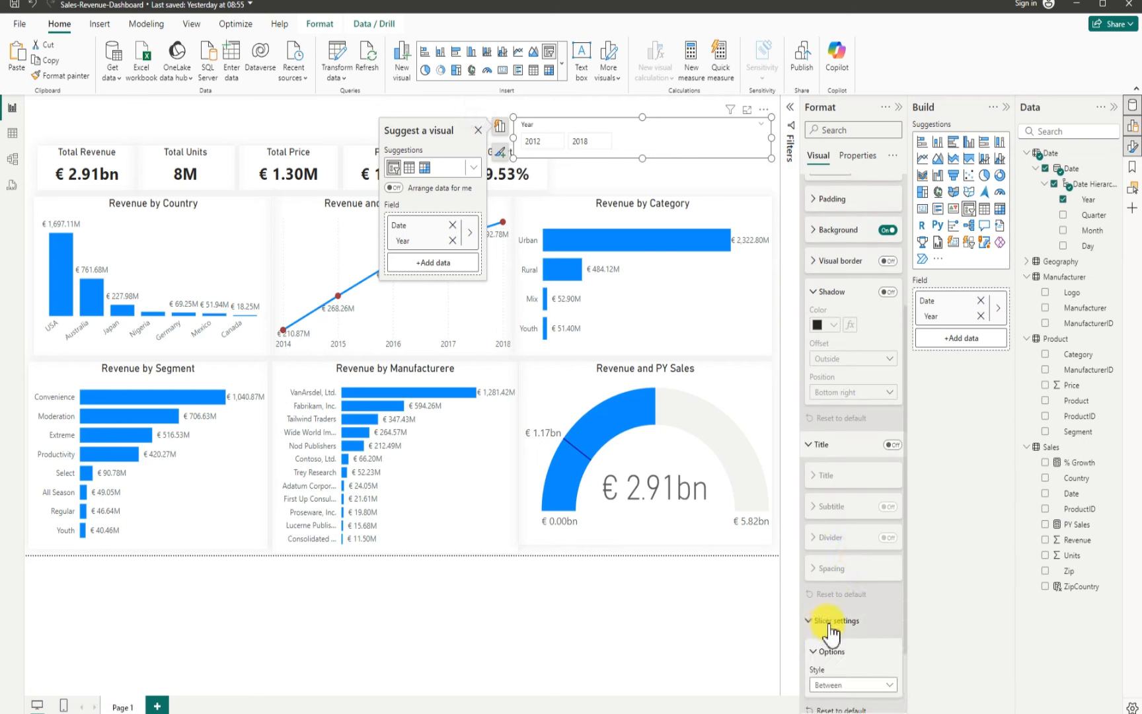
{"action": "scroll", "coordinate": [869, 659], "scroll_direction": "down", "scroll_amount": 2}
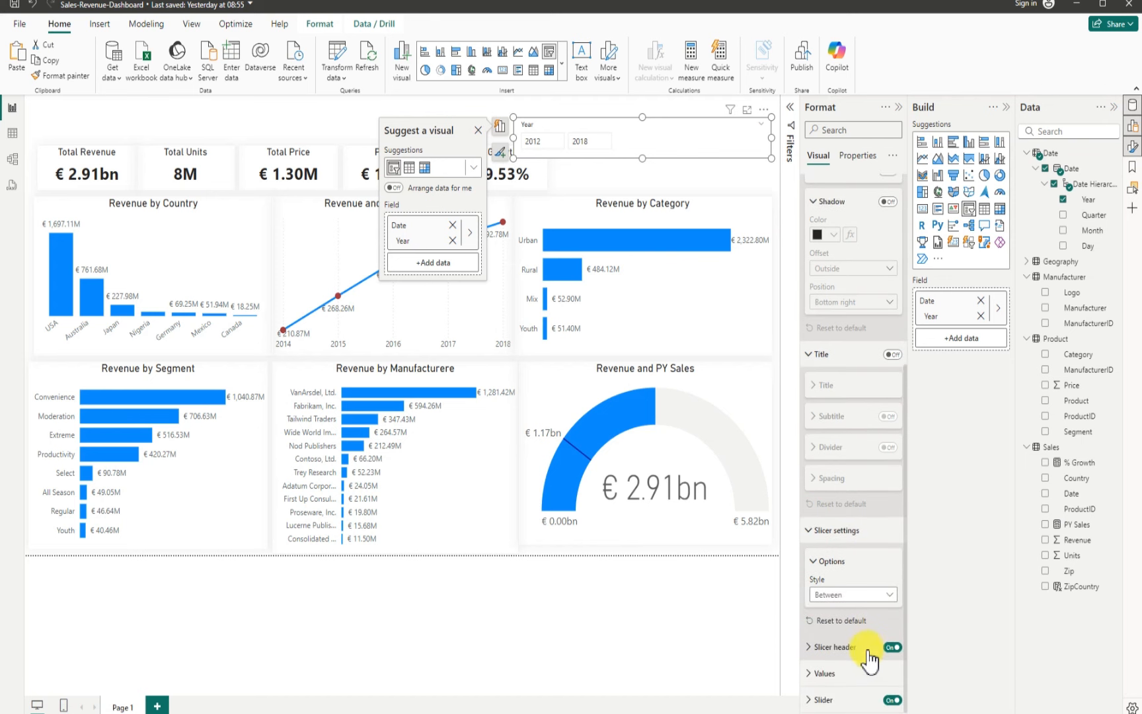
{"action": "left_click", "coordinate": [889, 595]}
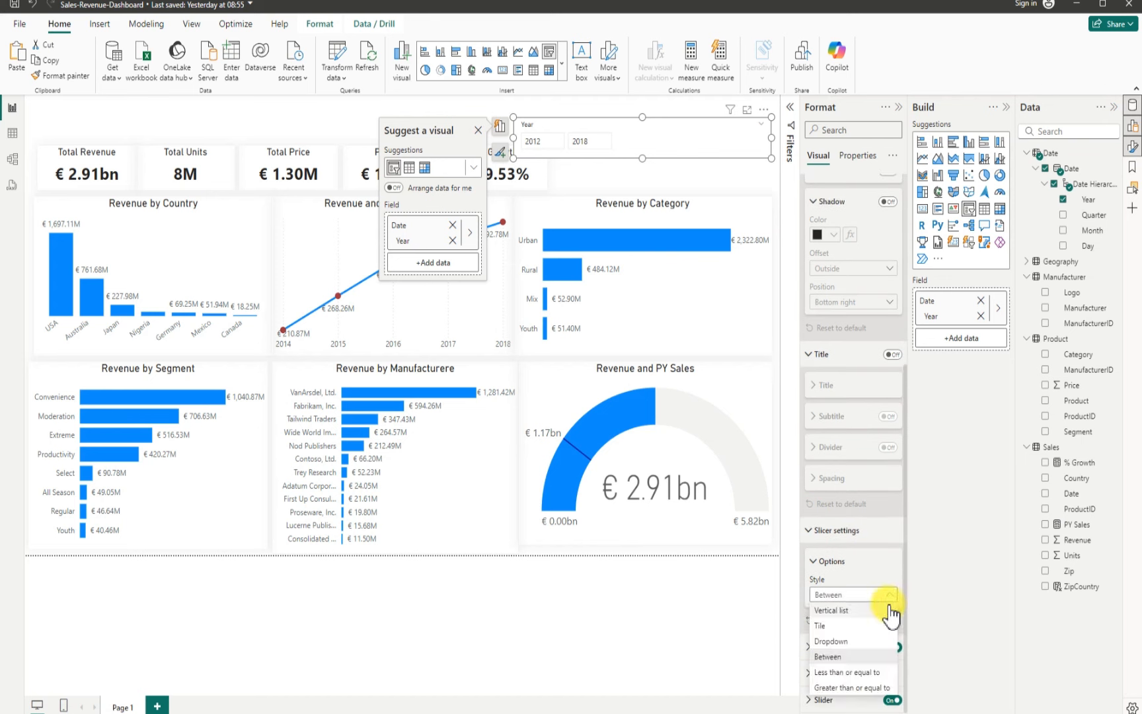
{"action": "left_click", "coordinate": [835, 635]}
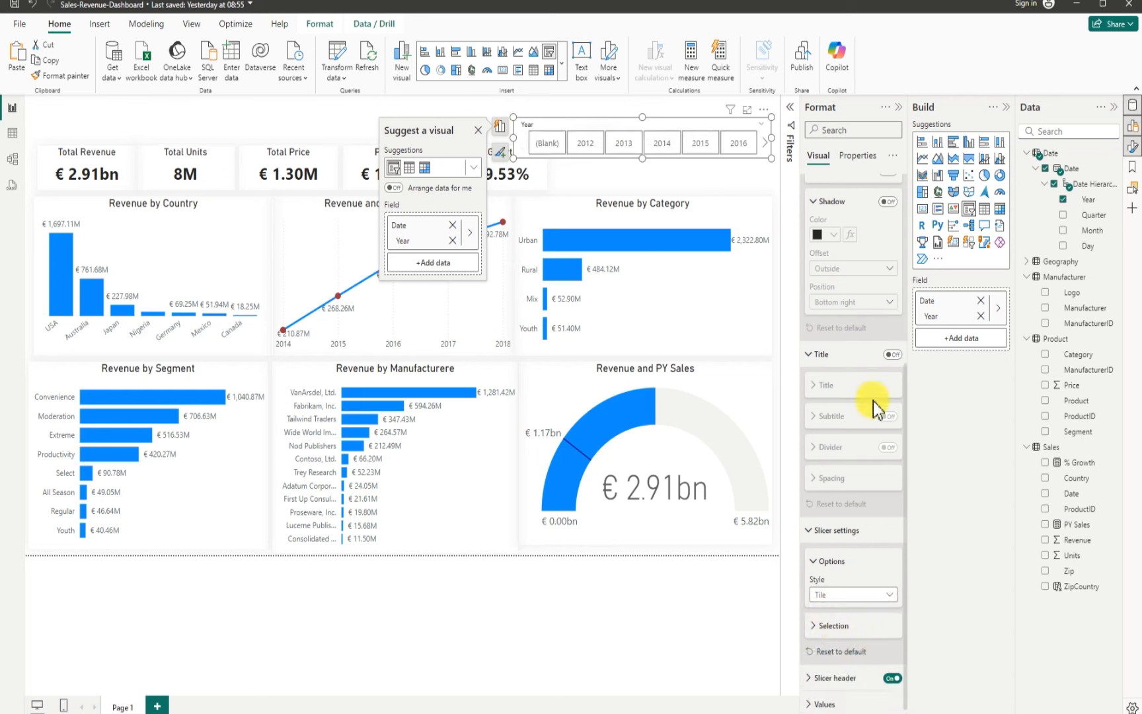
Step: Move the year slicer to the top-left corner and widen it so all year tiles from (Blank) to 2018 show
{"action": "left_click_drag", "start_coordinate": [556, 113], "coordinate": [69, 102]}
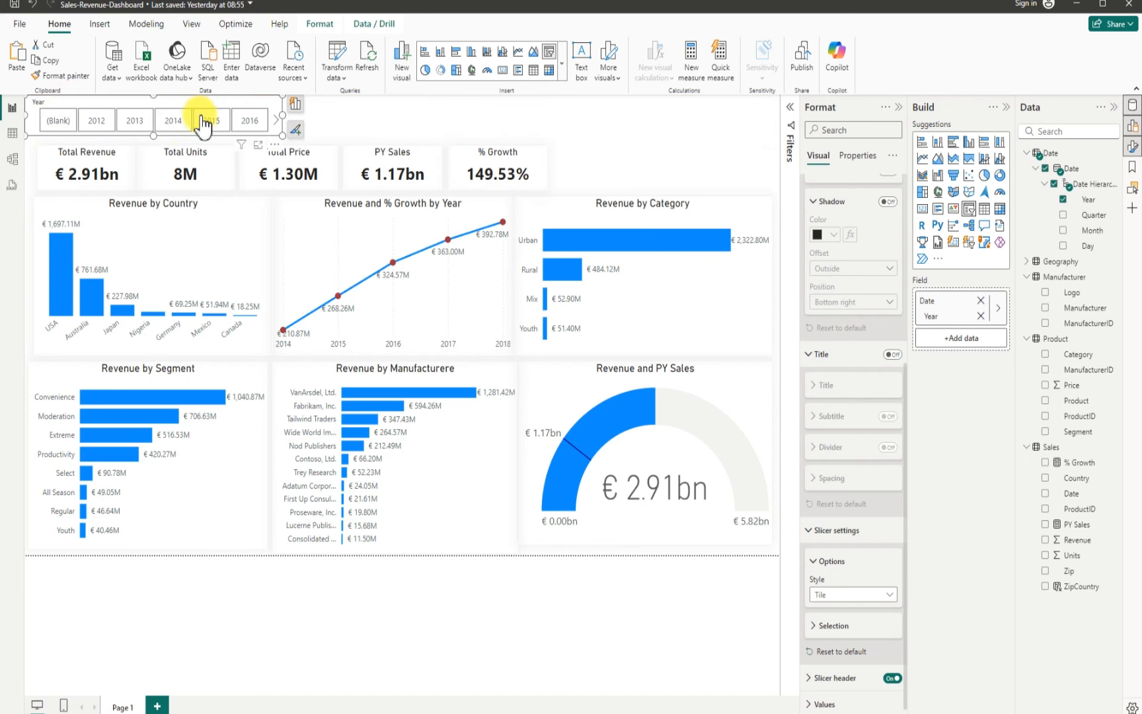
{"action": "left_click_drag", "start_coordinate": [284, 116], "coordinate": [400, 129]}
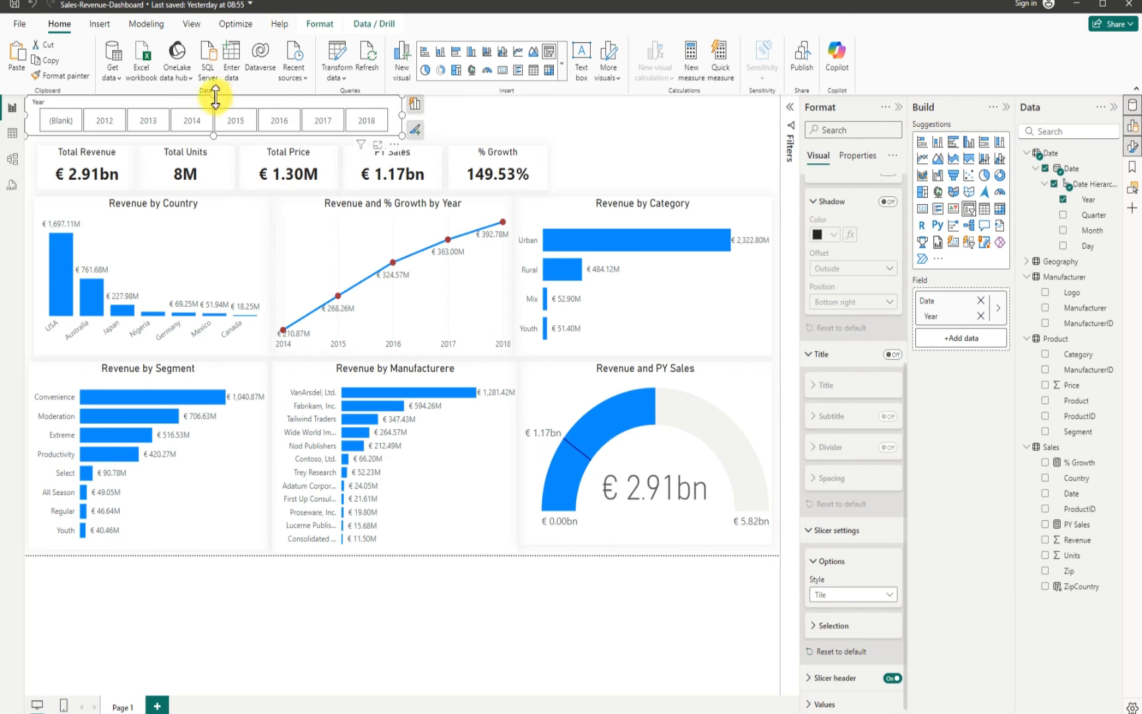
{"action": "left_click_drag", "start_coordinate": [220, 101], "coordinate": [217, 103]}
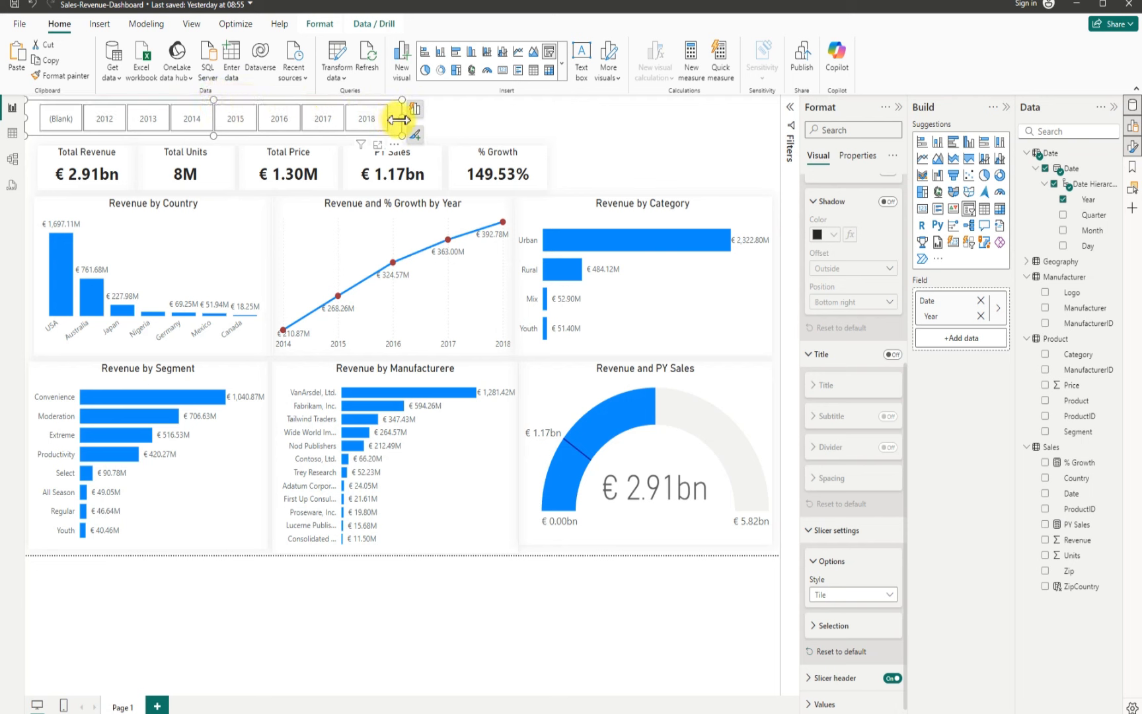
{"action": "left_click", "coordinate": [482, 119]}
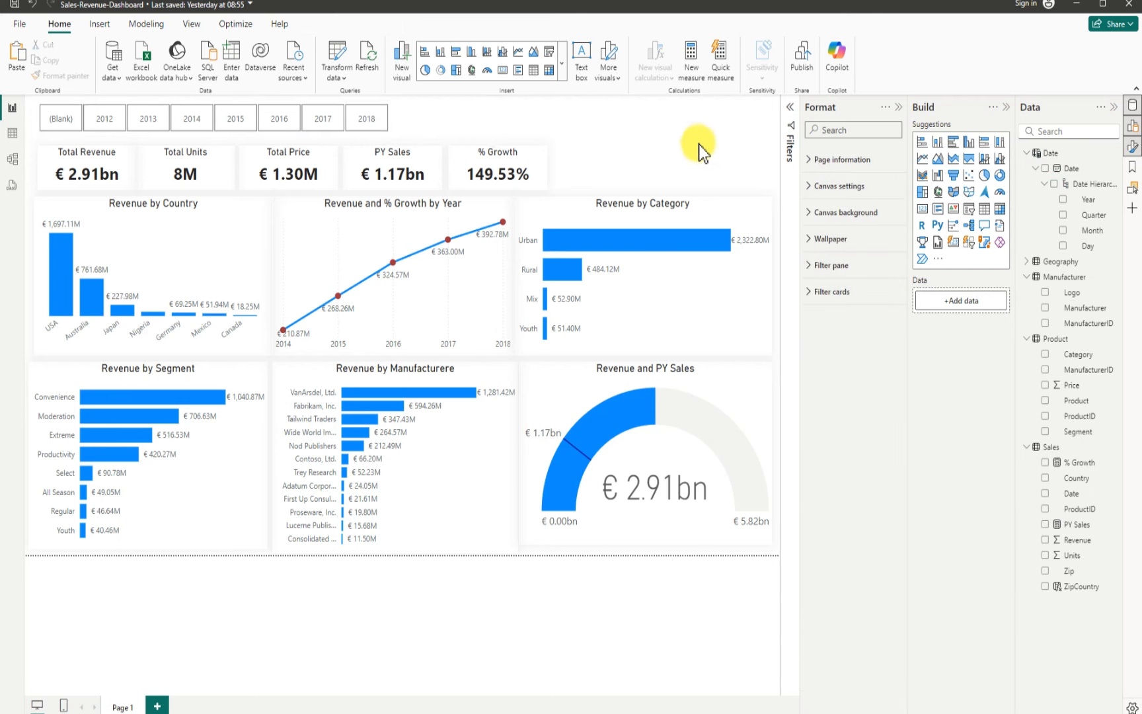
Step: Set the canvas background image to background8.jpeg with 0% transparency
{"action": "left_click", "coordinate": [1009, 107]}
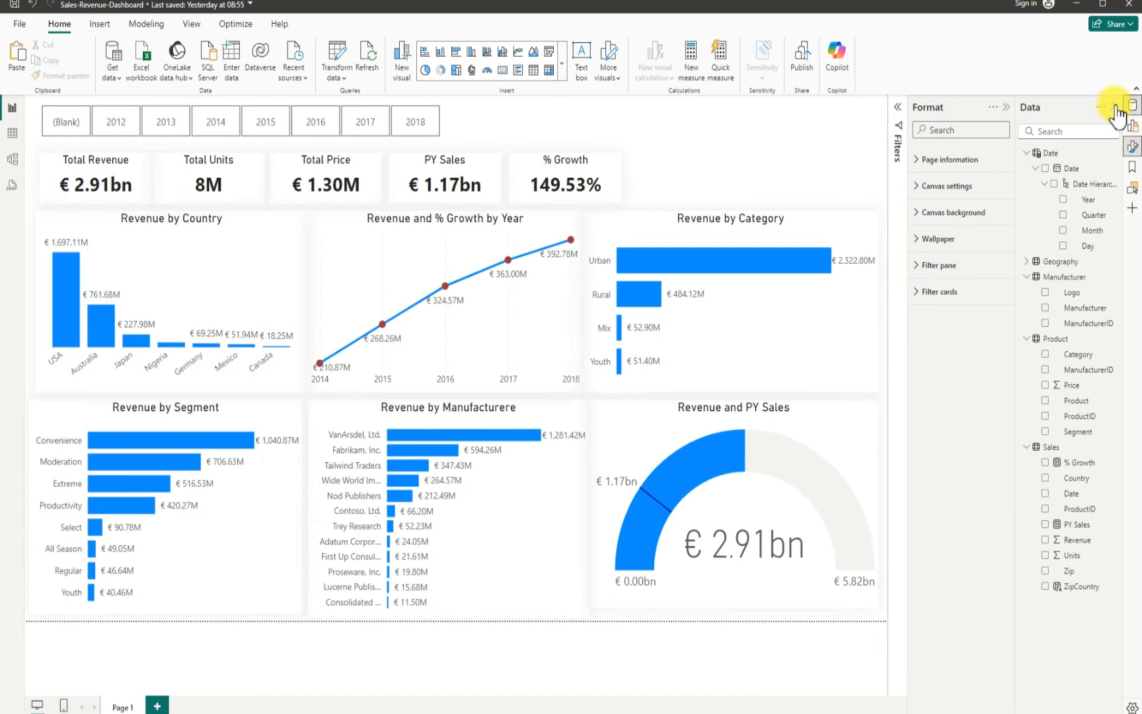
{"action": "left_click", "coordinate": [1115, 109]}
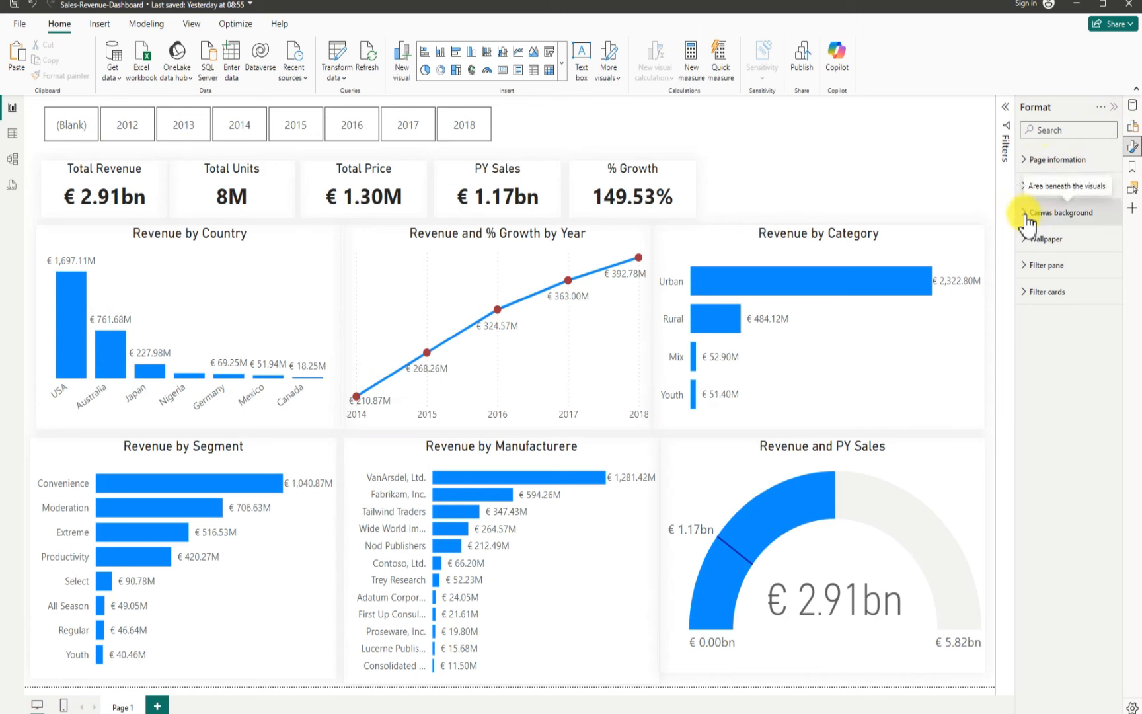
{"action": "left_click", "coordinate": [1051, 212]}
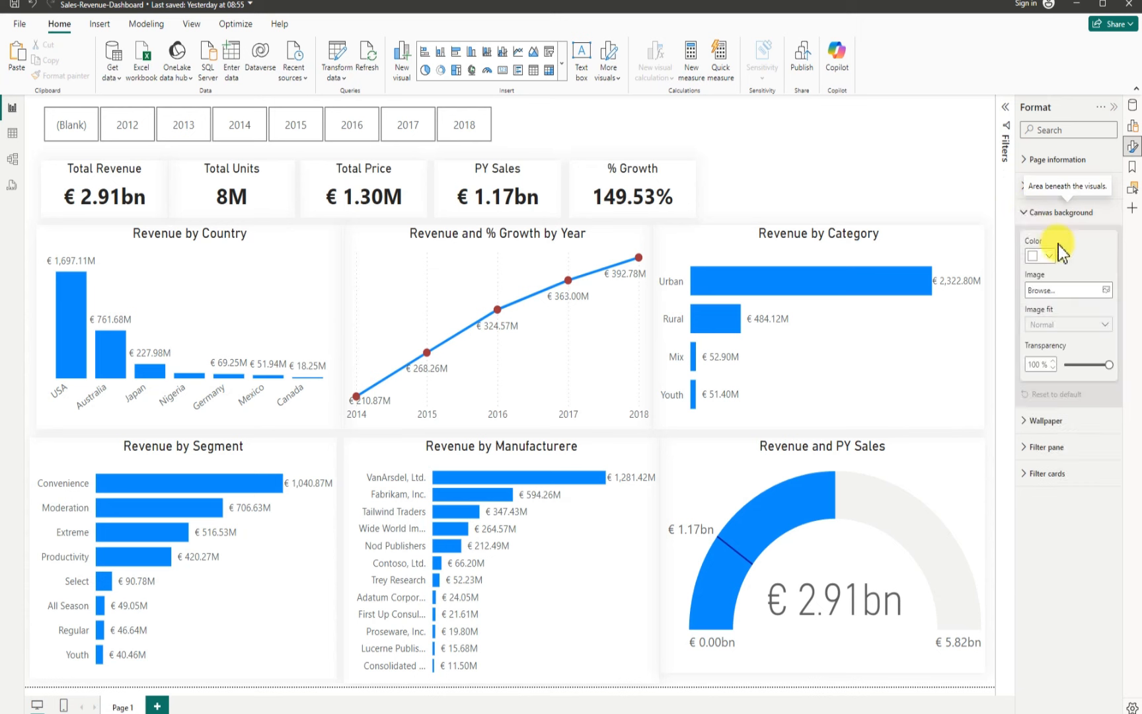
{"action": "left_click", "coordinate": [1106, 289]}
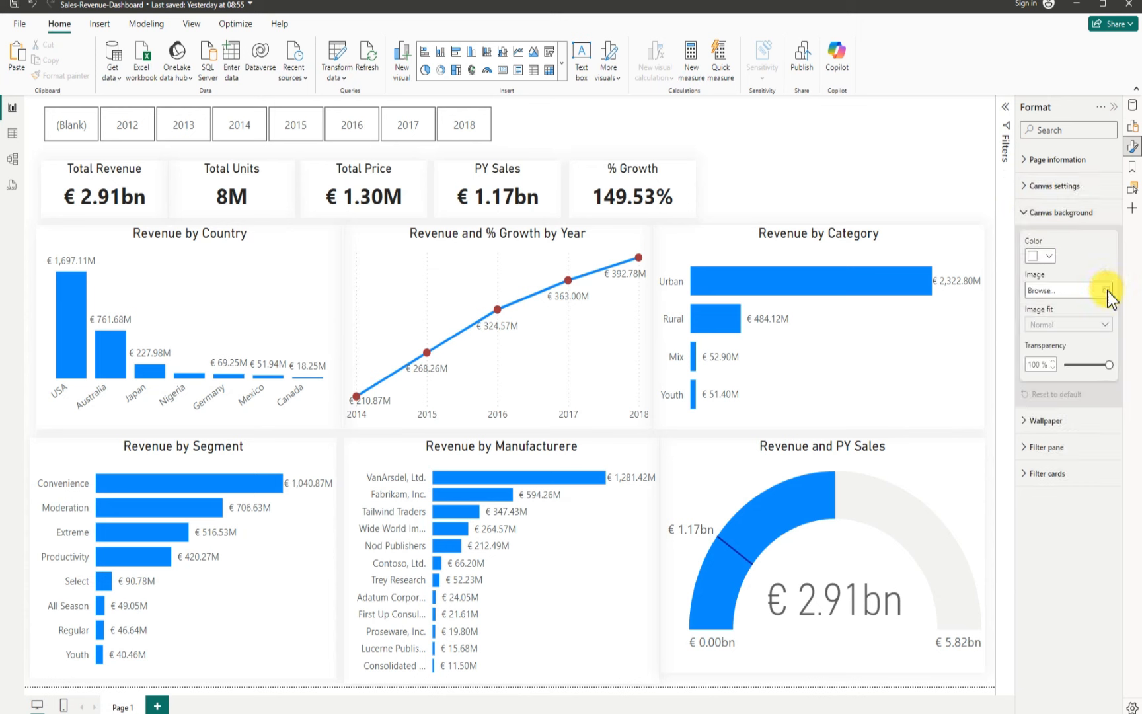
{"action": "left_click", "coordinate": [1107, 291]}
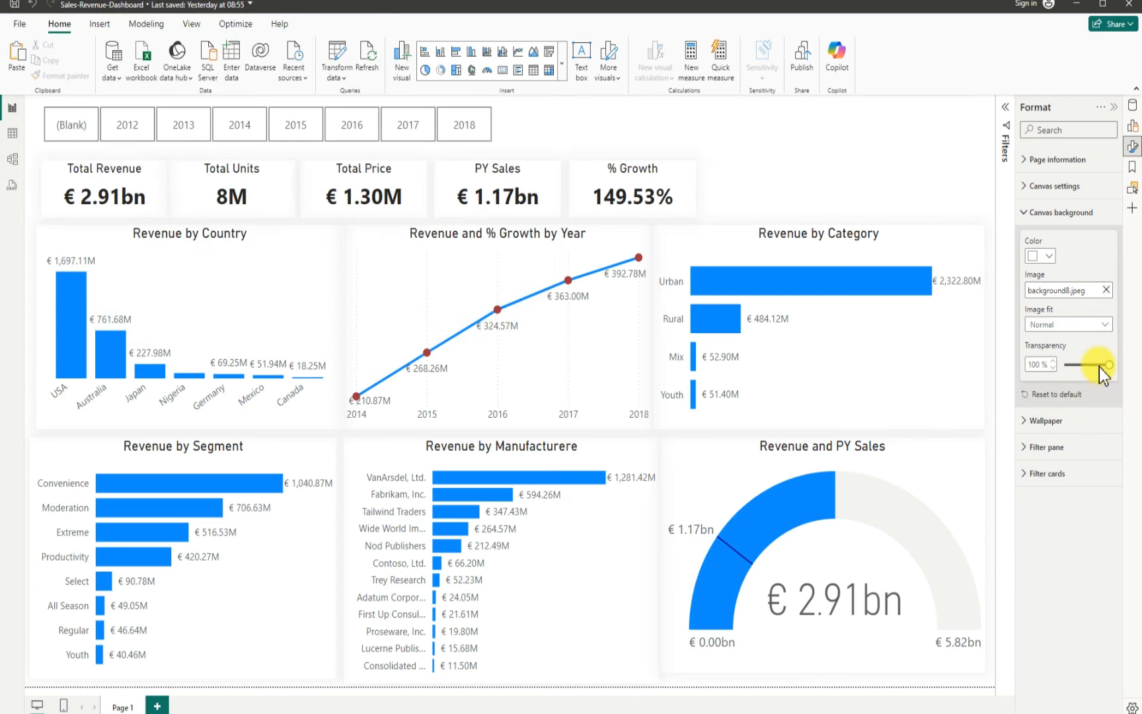
{"action": "left_click_drag", "start_coordinate": [1108, 363], "coordinate": [1064, 368]}
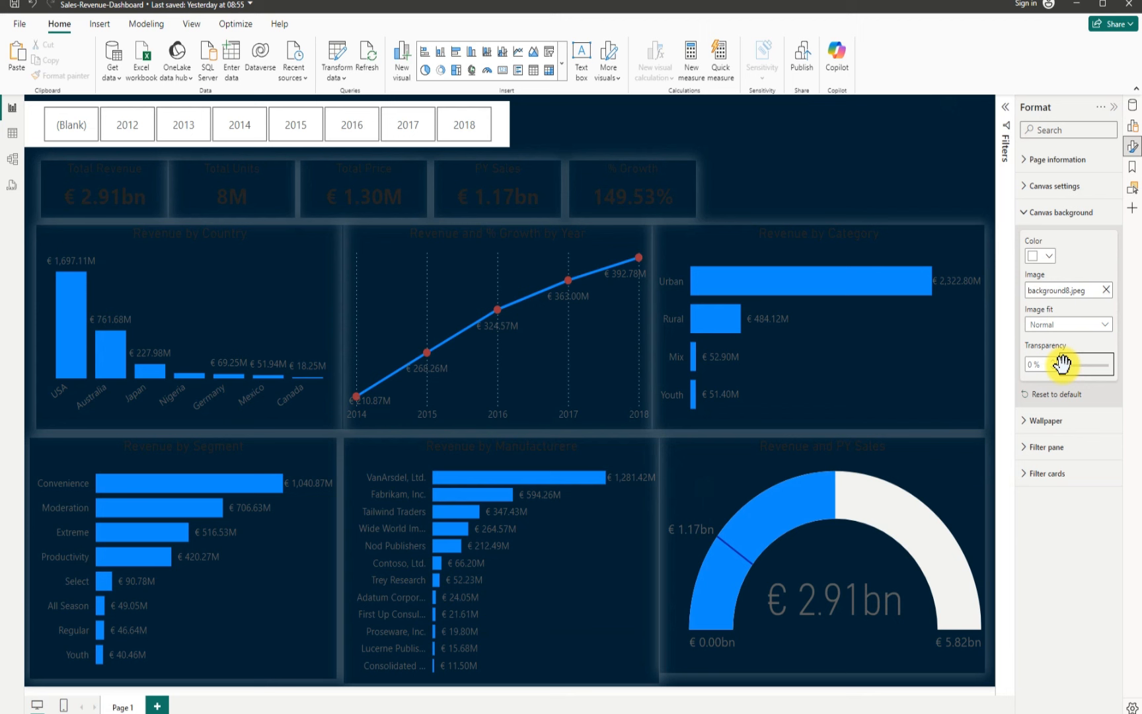
Step: Widen the Revenue by Manufacturere chart from its left edge to about 425 px
{"action": "left_click", "coordinate": [345, 467]}
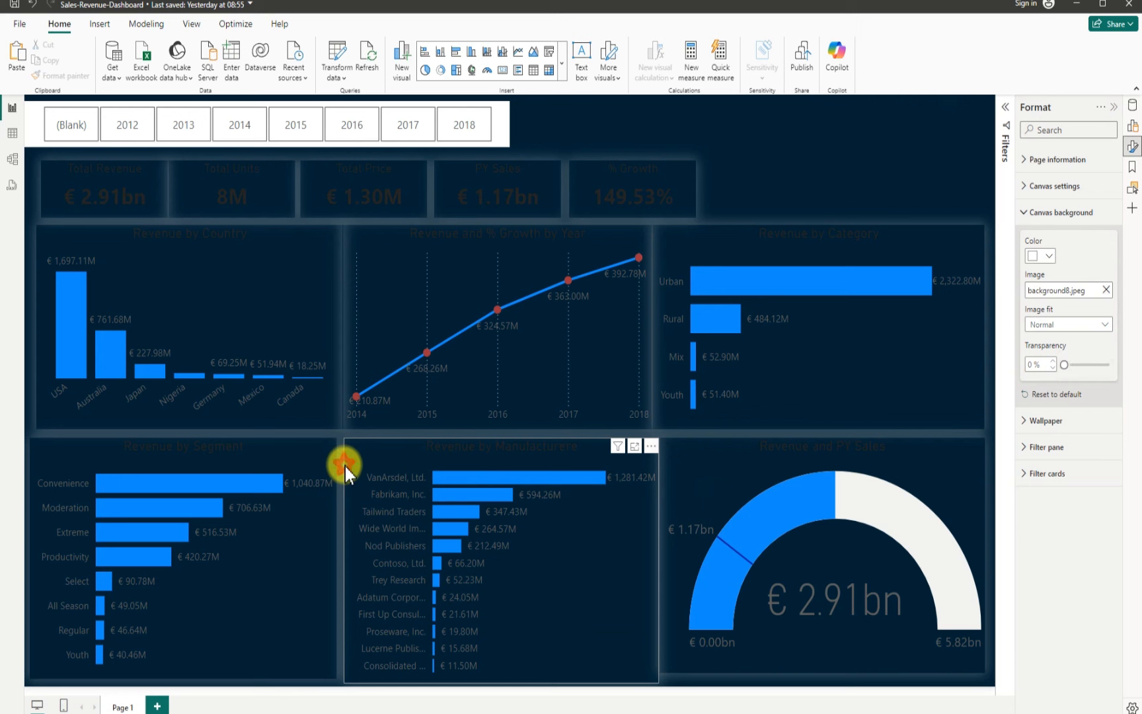
{"action": "left_click", "coordinate": [348, 499]}
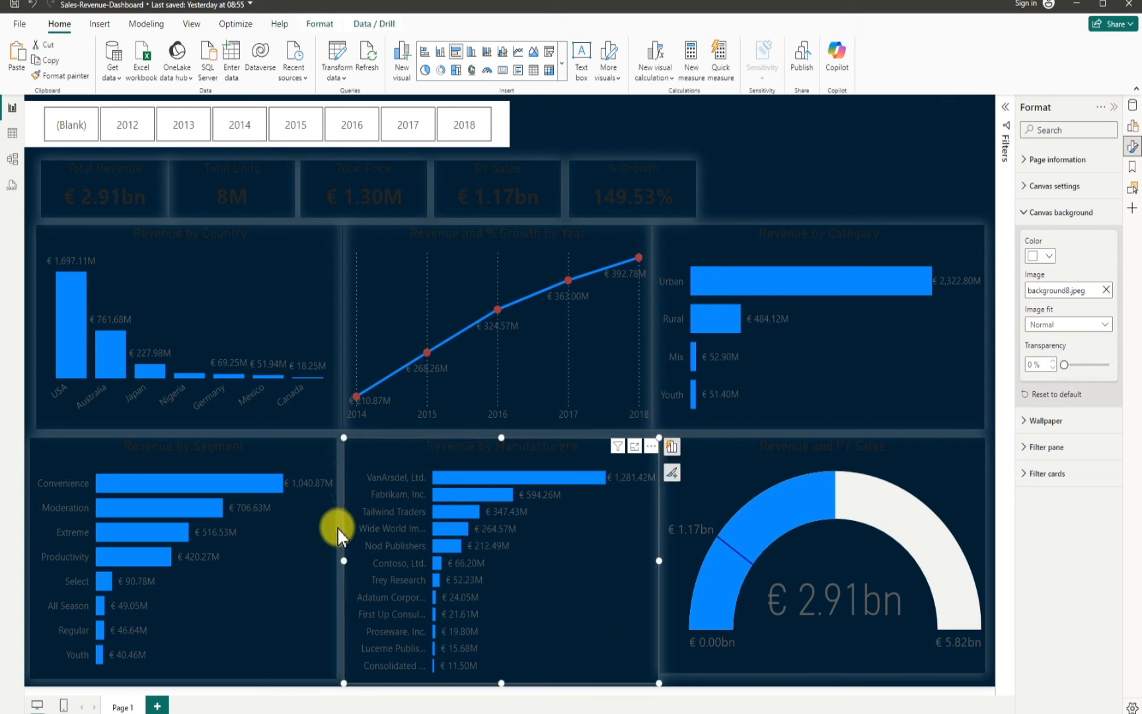
{"action": "left_click_drag", "start_coordinate": [344, 559], "coordinate": [341, 564]}
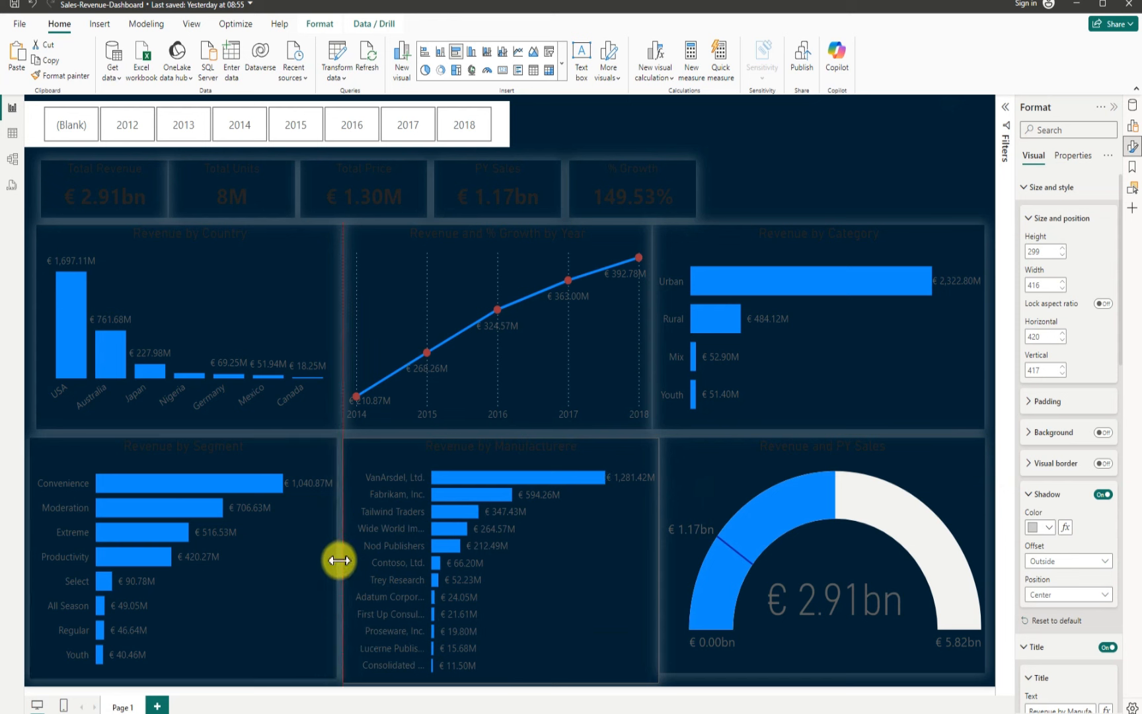
{"action": "left_click", "coordinate": [817, 141]}
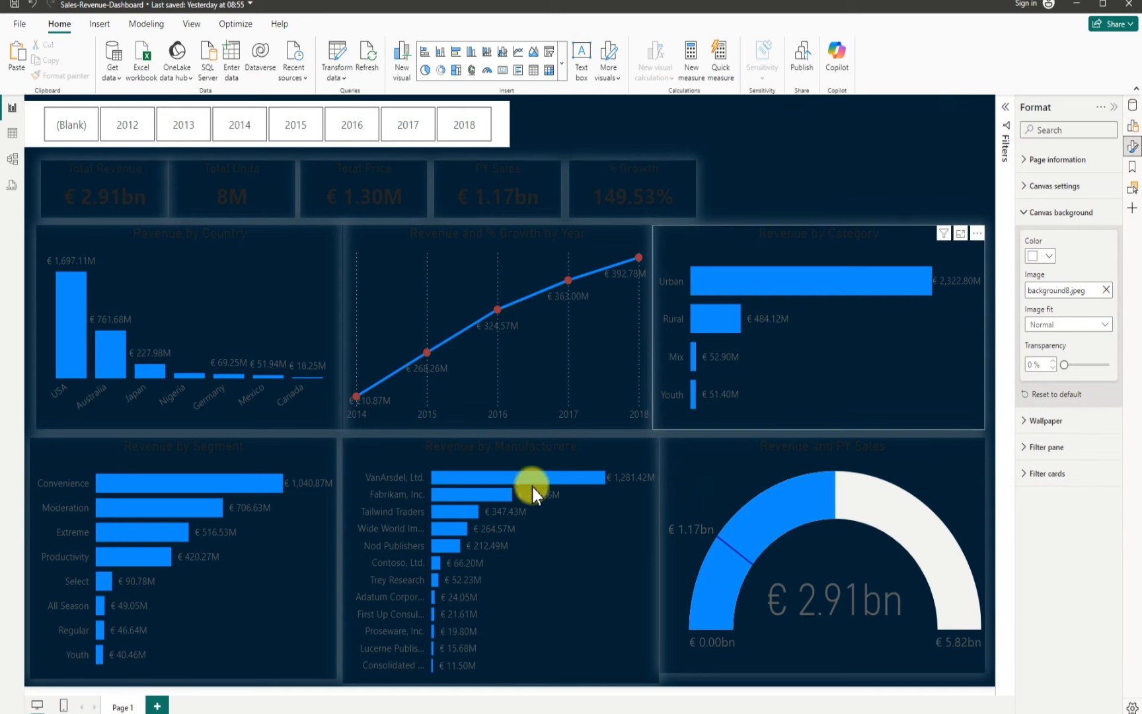
{"action": "left_click", "coordinate": [345, 598]}
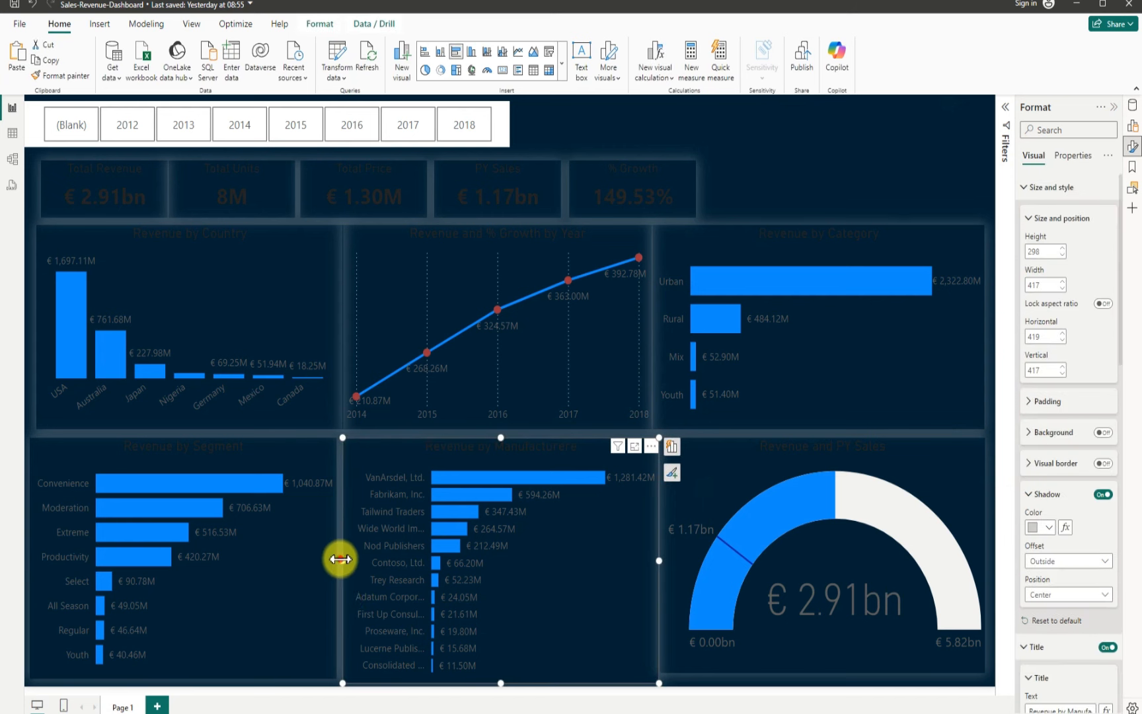
{"action": "left_click_drag", "start_coordinate": [337, 561], "coordinate": [337, 564]}
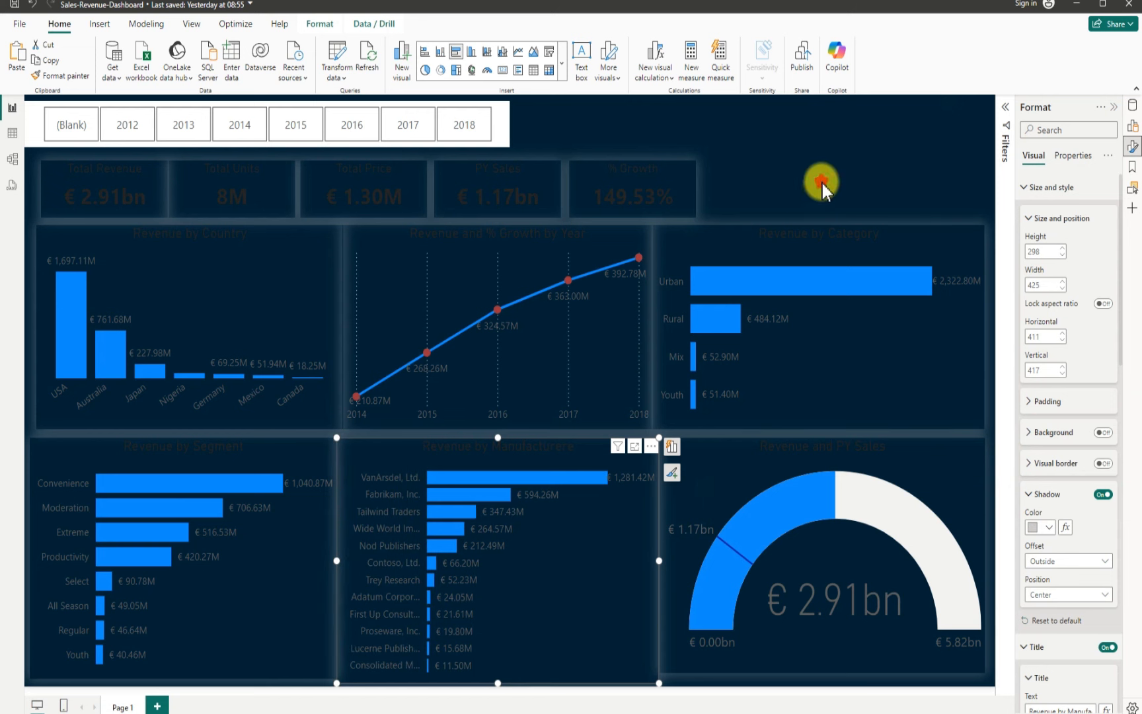
{"action": "left_click", "coordinate": [821, 184]}
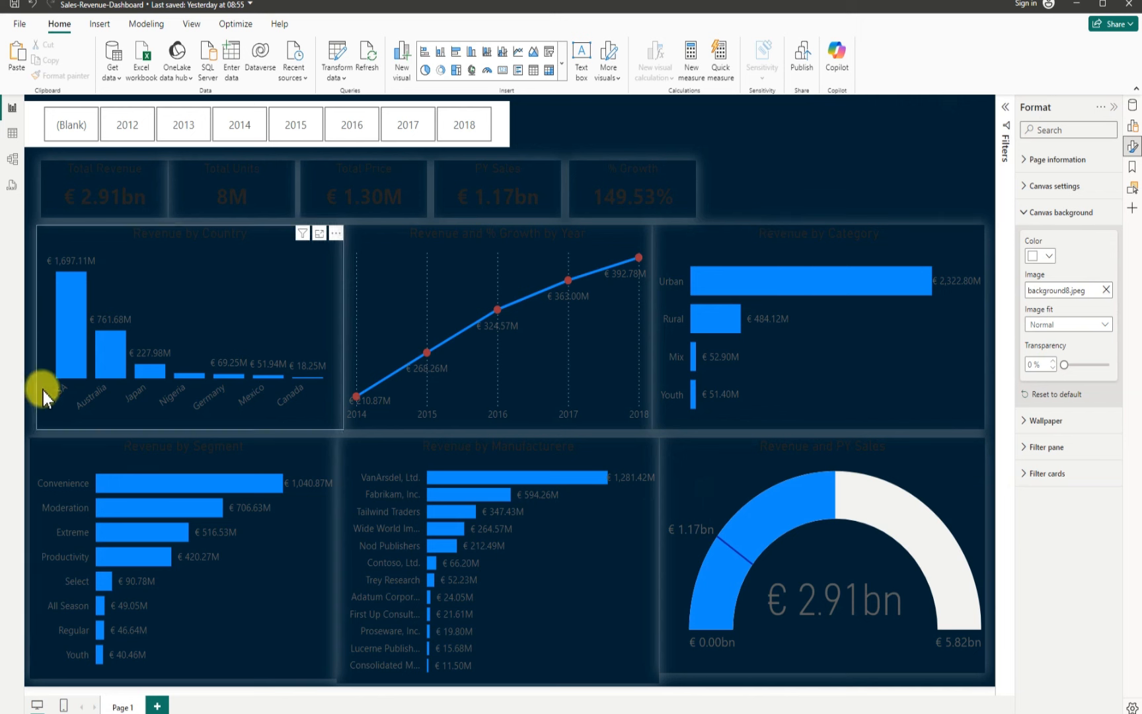
Step: Narrow the Revenue by Segment chart from its left edge to about 401 px wide
{"action": "left_click", "coordinate": [25, 490]}
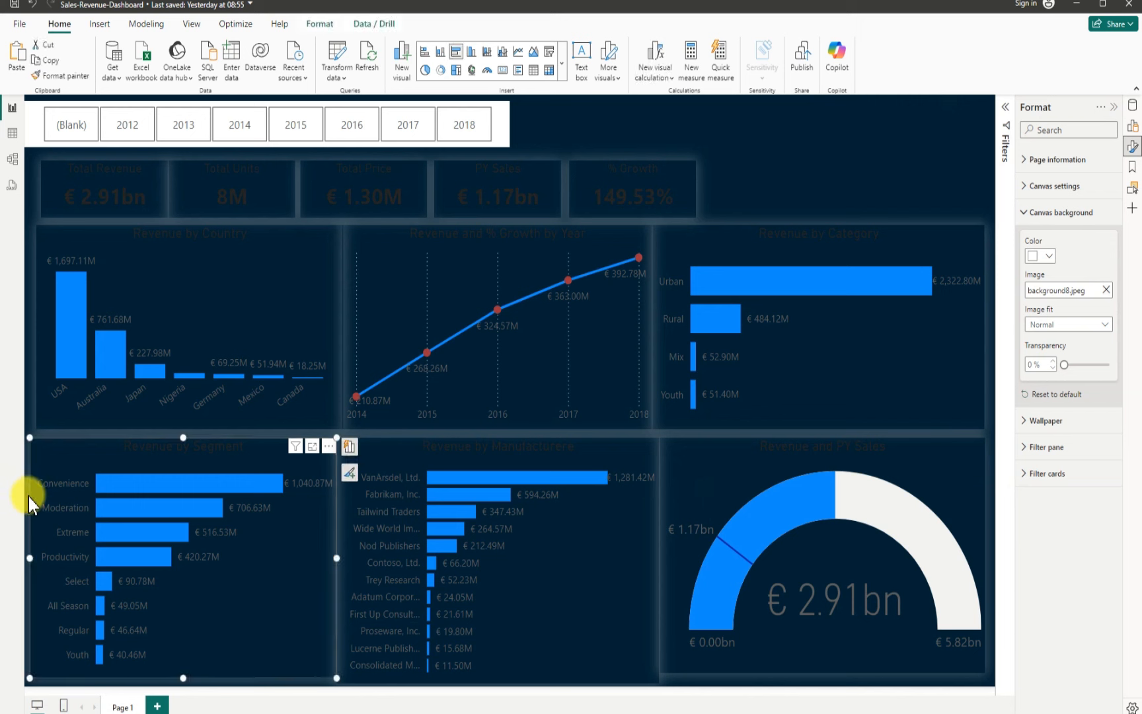
{"action": "left_click_drag", "start_coordinate": [31, 559], "coordinate": [38, 553]}
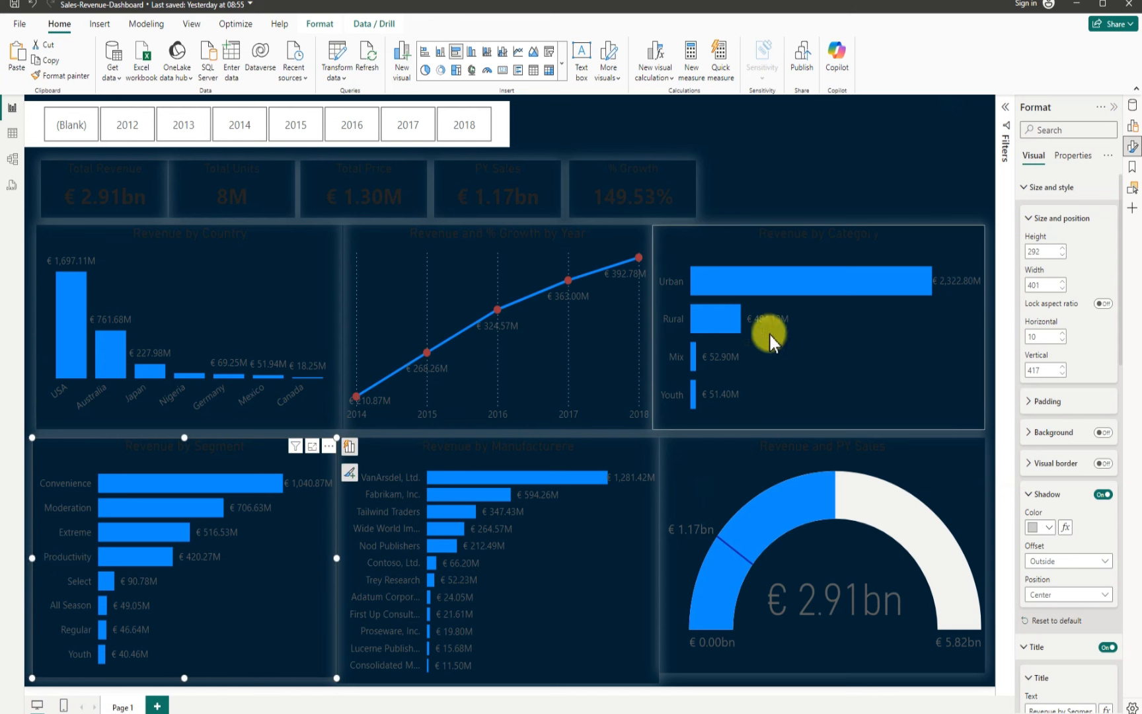
{"action": "left_click", "coordinate": [882, 152]}
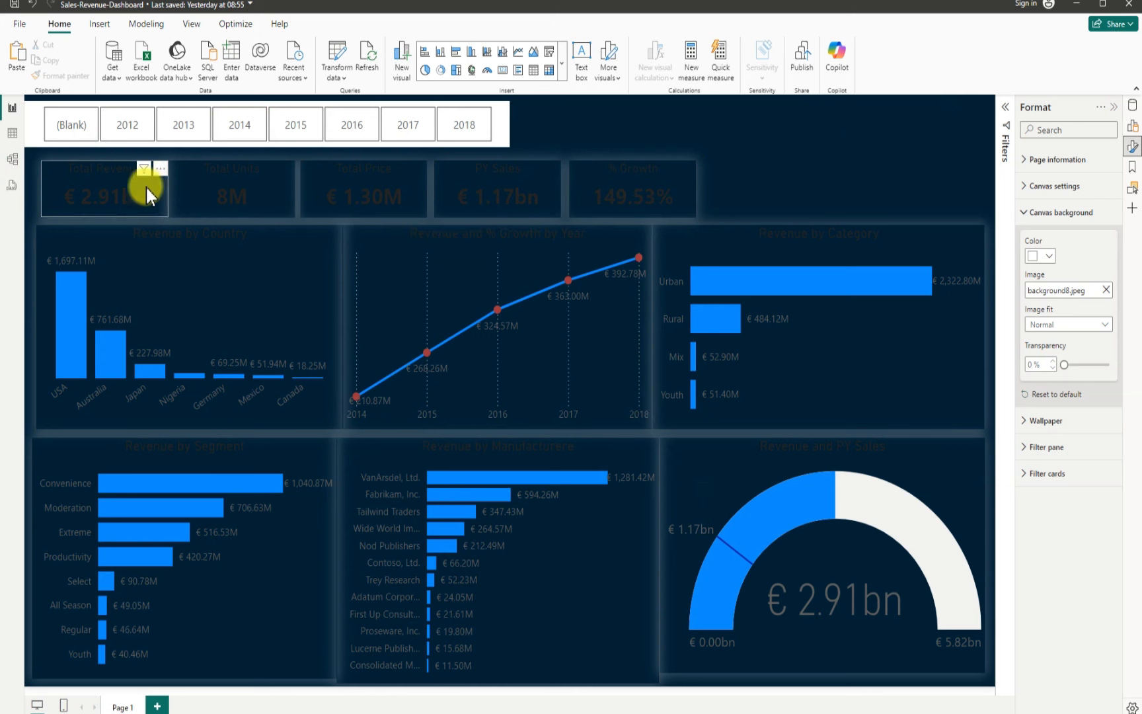
Step: Select all five KPI cards and set their title text color to white
{"action": "left_click", "coordinate": [63, 178]}
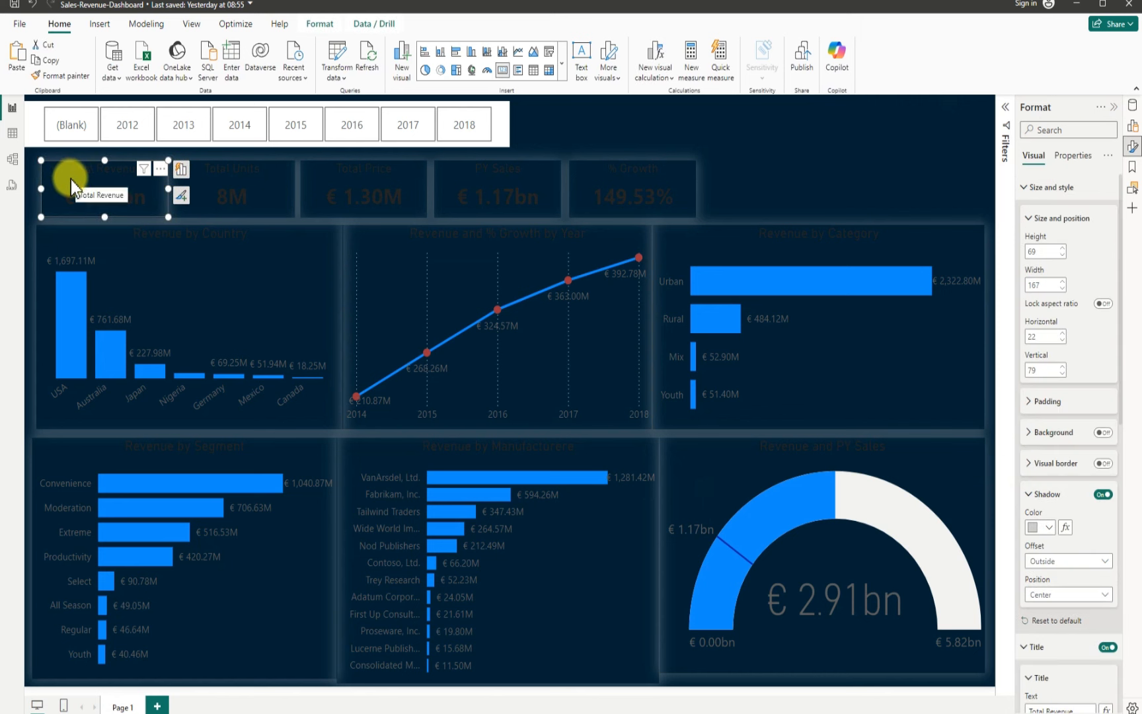
{"action": "left_click", "coordinate": [209, 202], "text": "ctrl"}
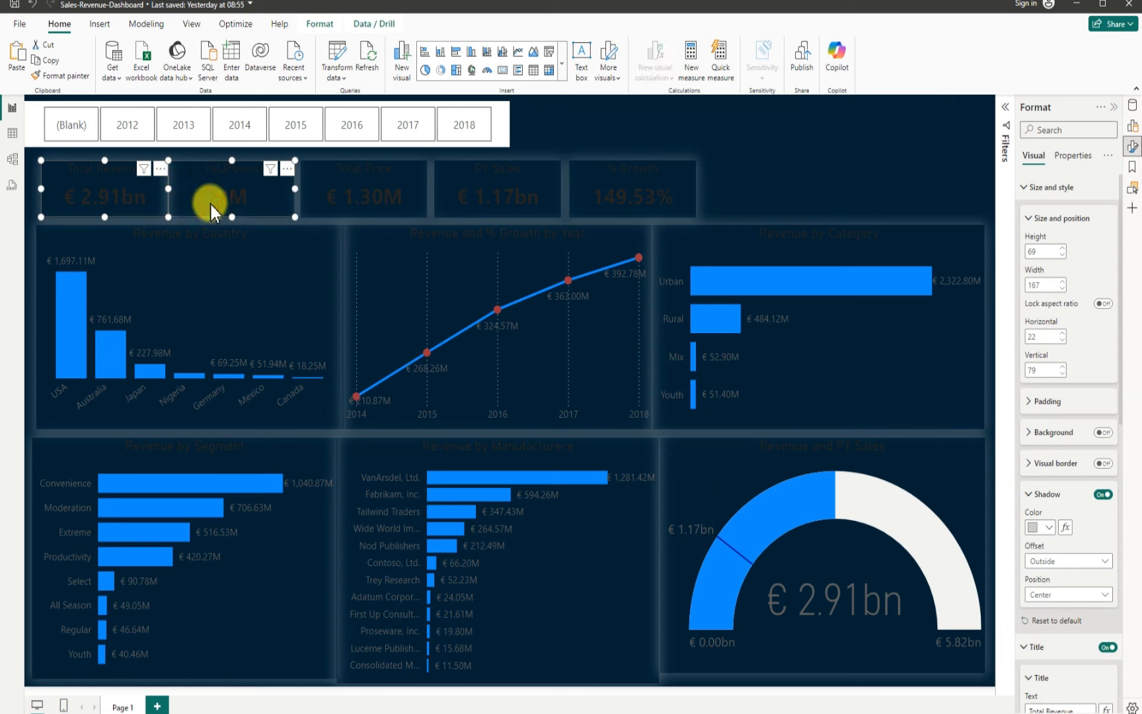
{"action": "left_click", "coordinate": [329, 209], "text": "ctrl"}
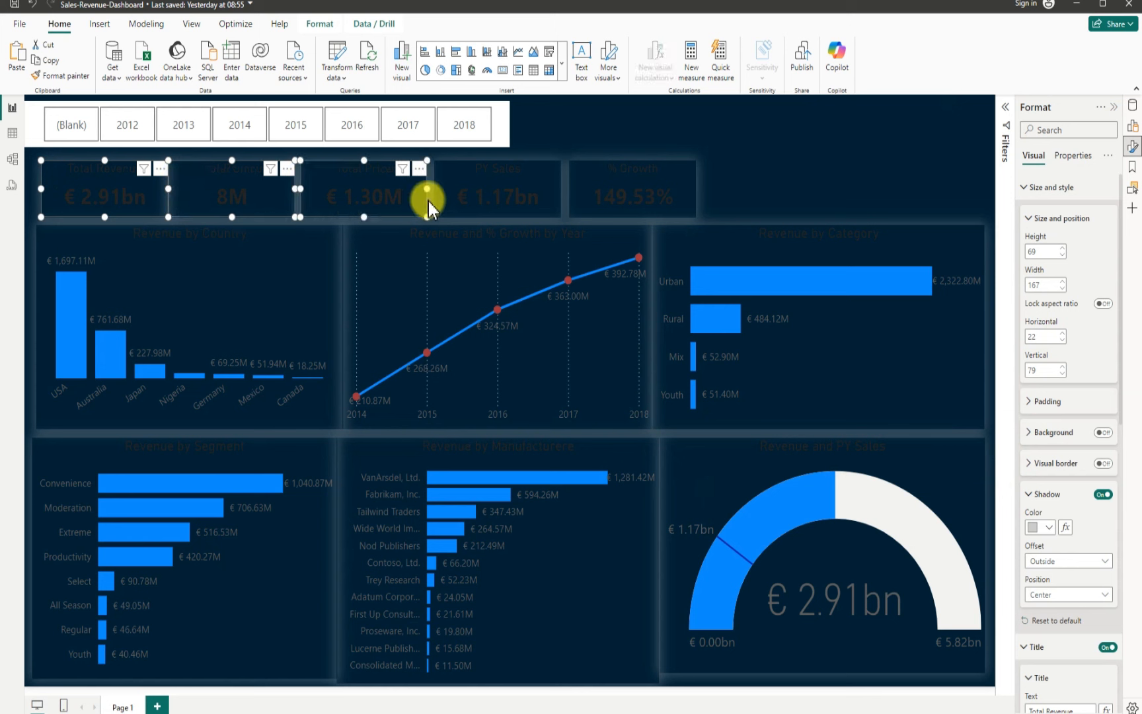
{"action": "left_click", "coordinate": [451, 205], "text": "ctrl"}
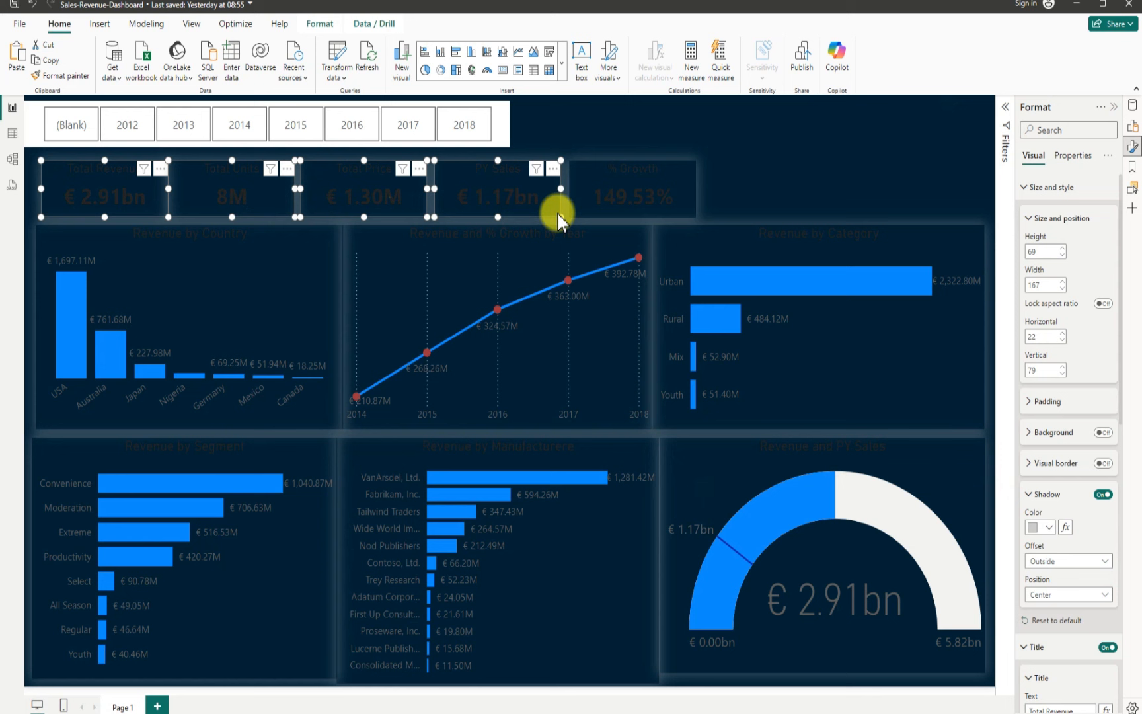
{"action": "left_click", "coordinate": [592, 210], "text": "ctrl"}
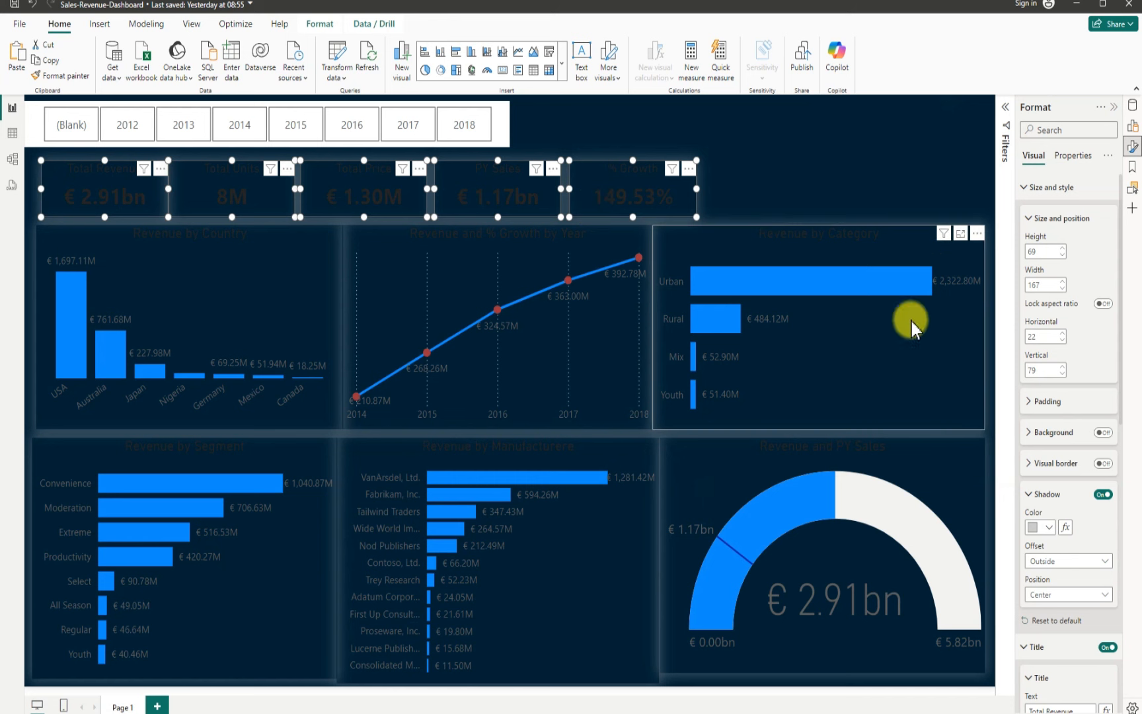
{"action": "scroll", "coordinate": [1073, 476], "scroll_direction": "down", "scroll_amount": 3}
{"action": "scroll", "coordinate": [1074, 490], "scroll_direction": "down", "scroll_amount": 4}
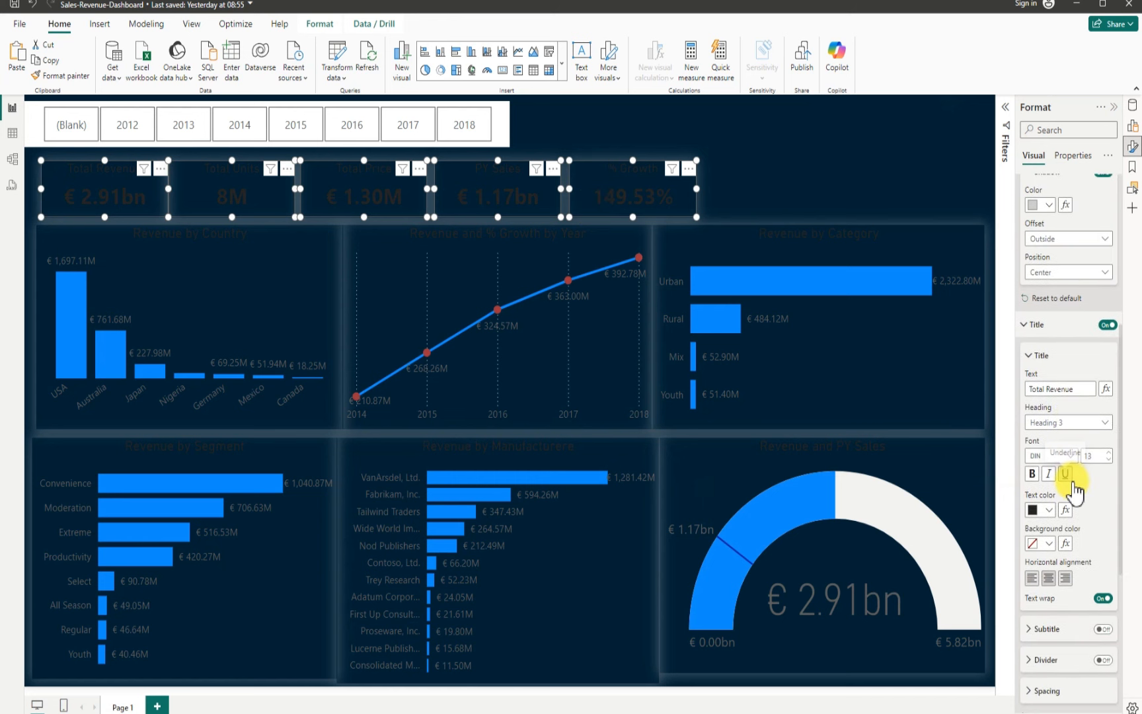
{"action": "scroll", "coordinate": [1074, 489], "scroll_direction": "up", "scroll_amount": 1}
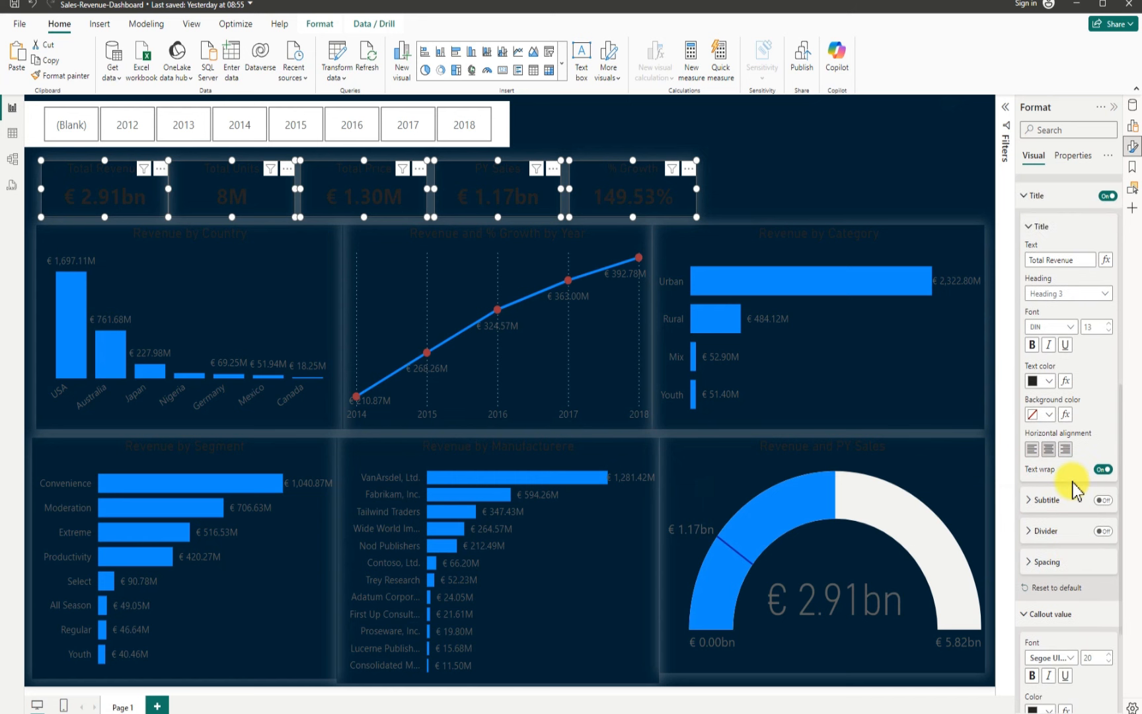
{"action": "left_click", "coordinate": [1049, 382]}
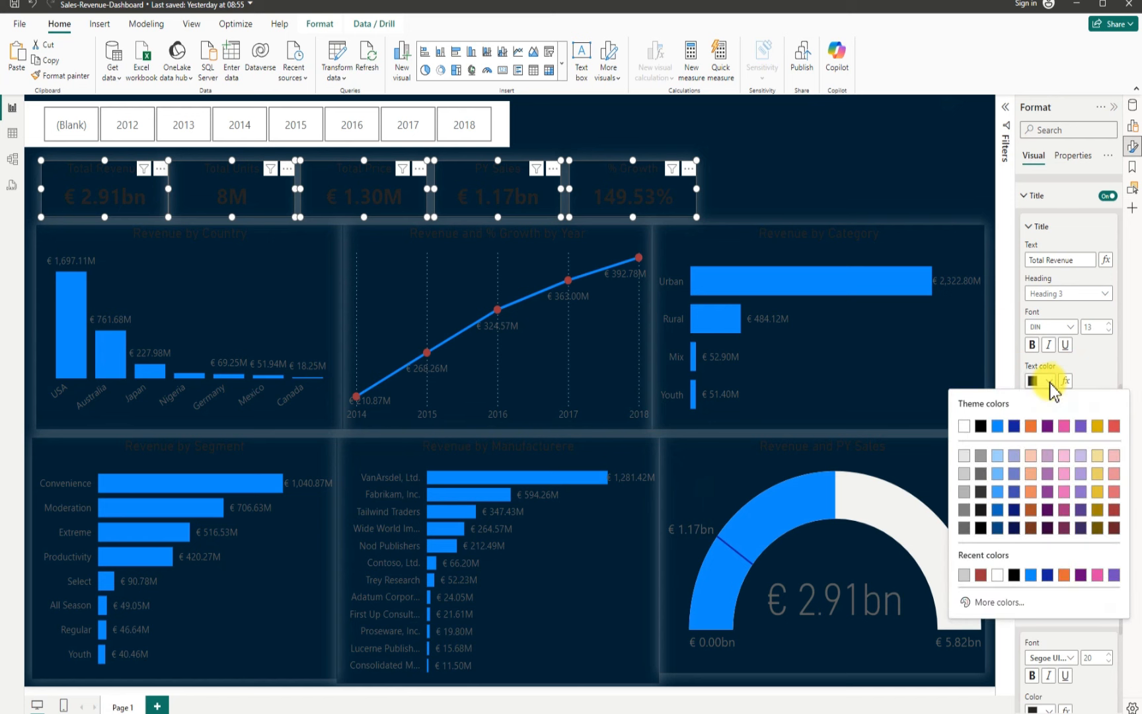
{"action": "left_click", "coordinate": [964, 425]}
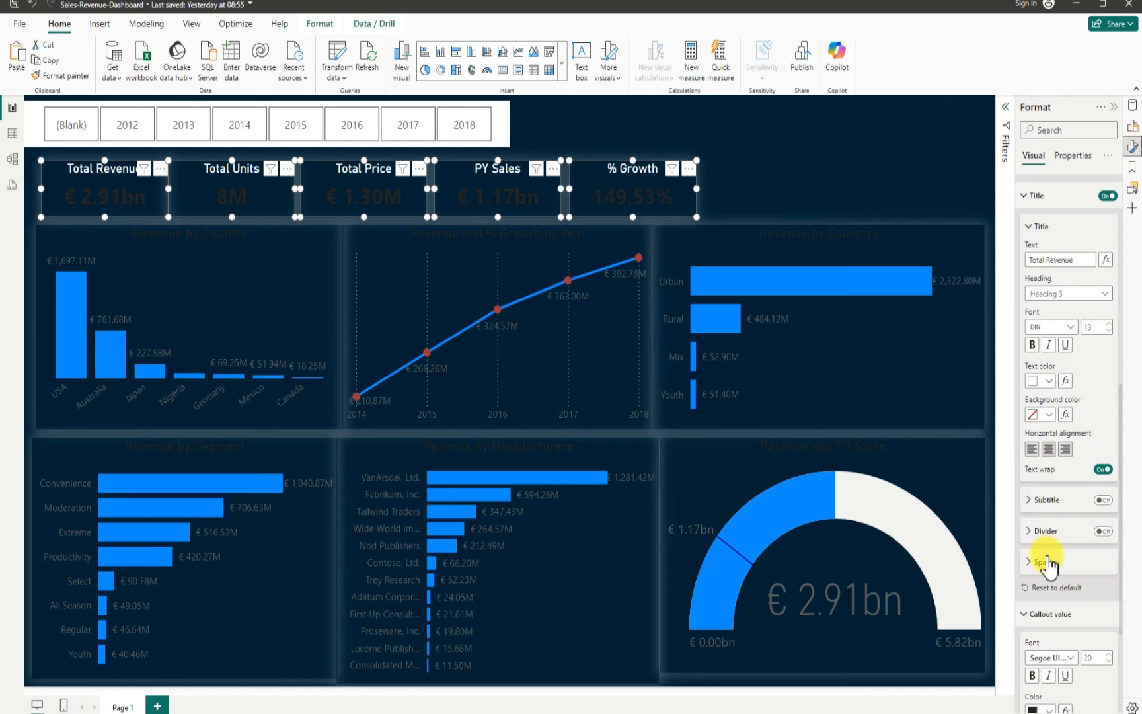
Step: Set the KPI cards' callout value color to dark red and its font size to 18
{"action": "scroll", "coordinate": [1047, 561], "scroll_direction": "down", "scroll_amount": 3}
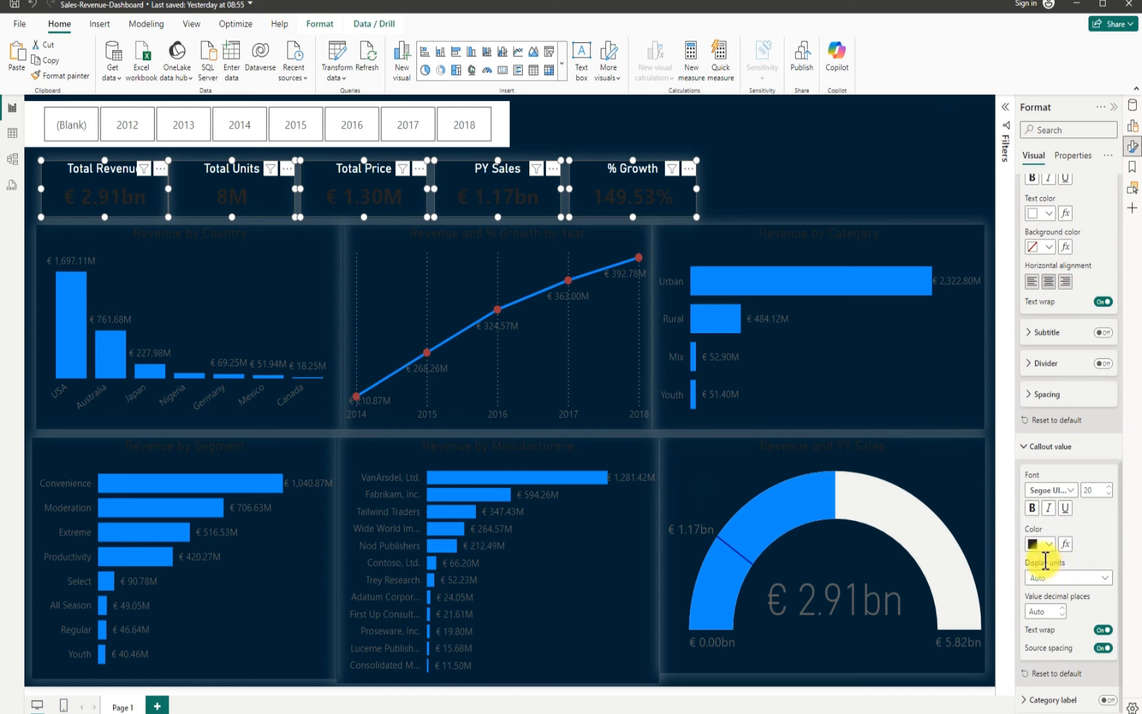
{"action": "left_click", "coordinate": [1049, 545]}
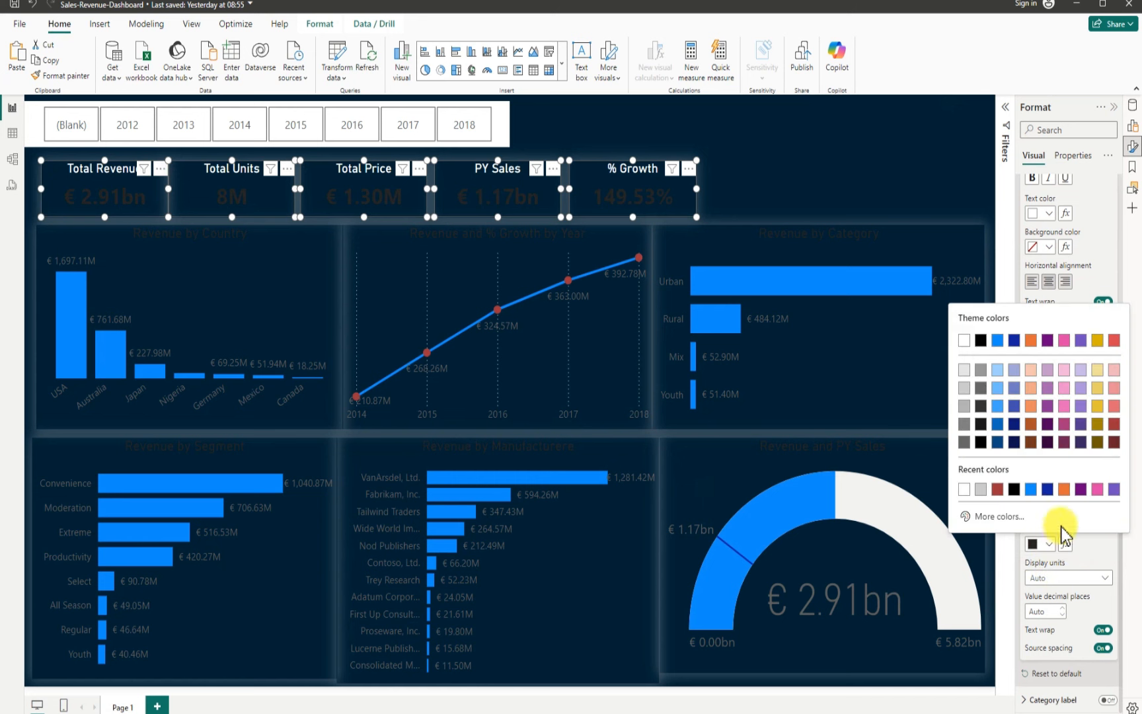
{"action": "left_click", "coordinate": [1114, 426]}
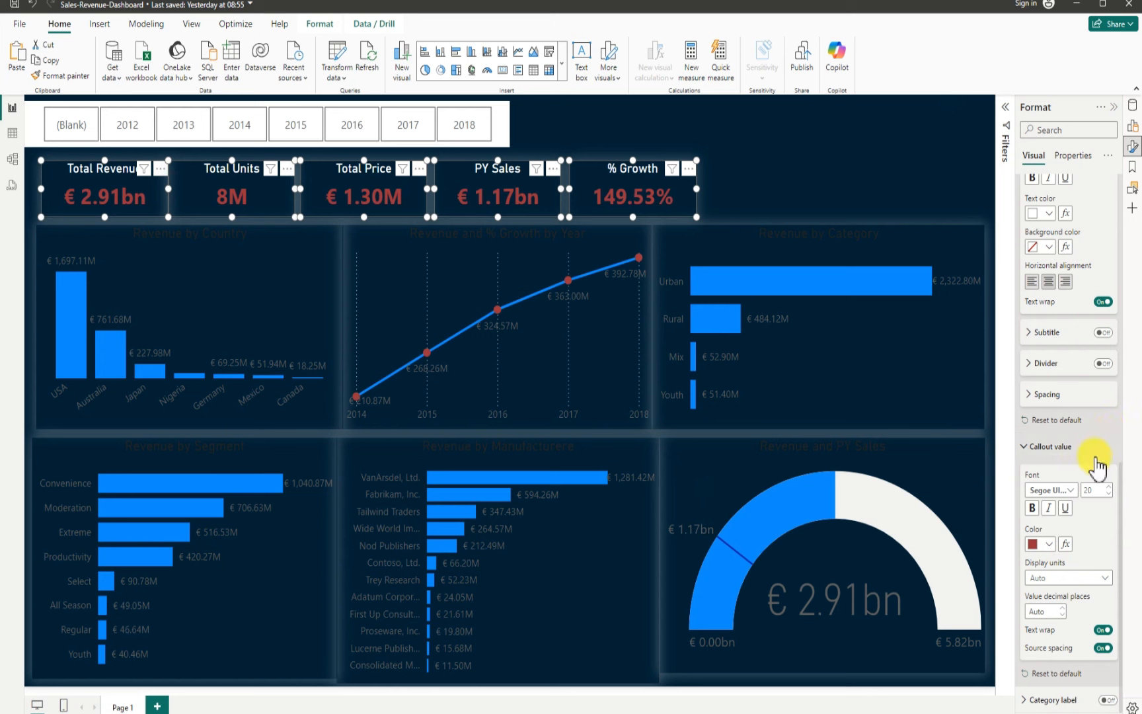
{"action": "left_click", "coordinate": [1108, 496]}
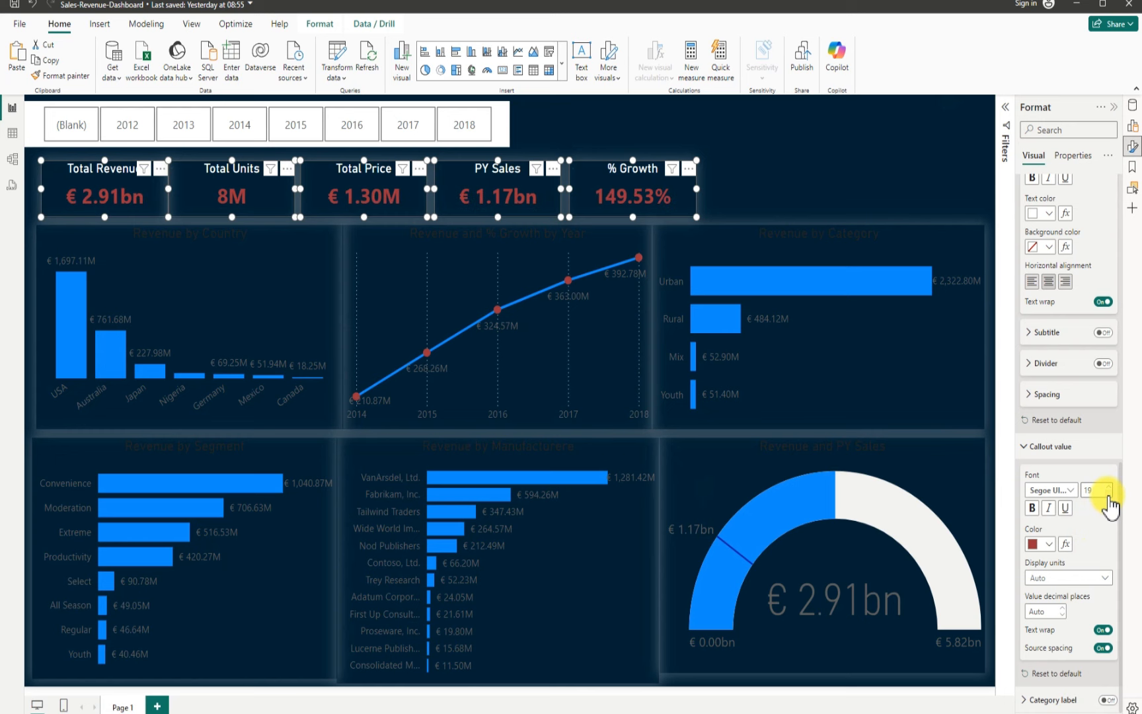
{"action": "left_click", "coordinate": [1108, 496]}
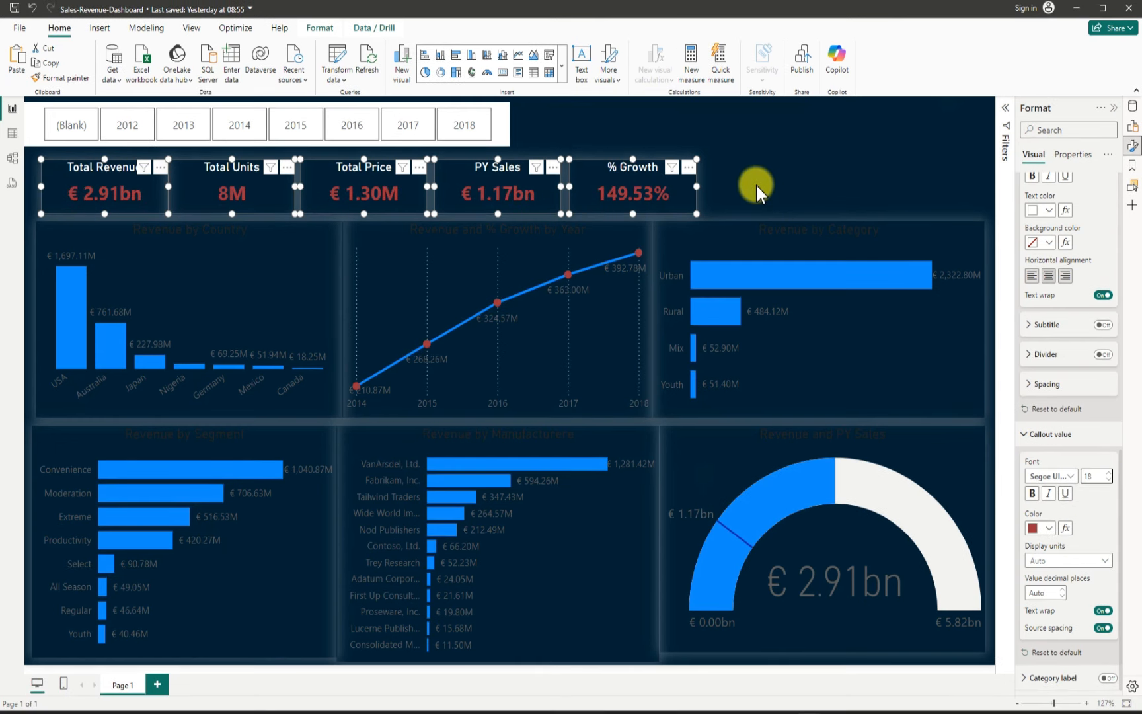
{"action": "left_click", "coordinate": [776, 195]}
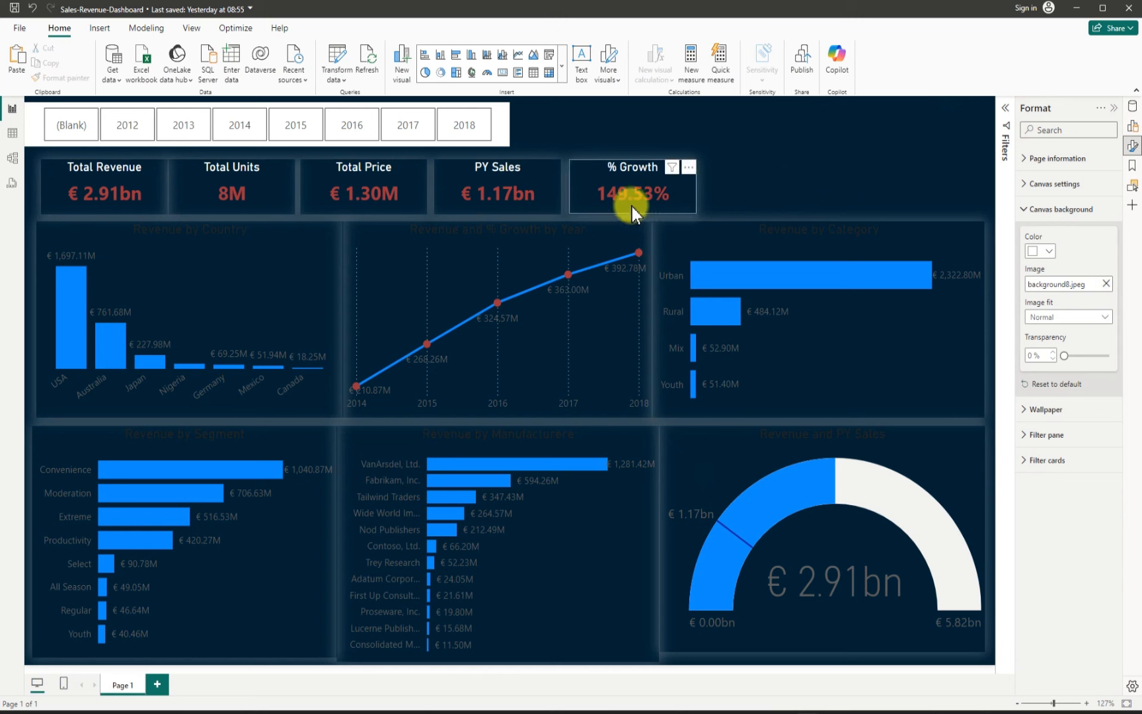
Step: Shift the Total Price, PY Sales and % Growth cards left to even out the gaps between the KPI cards
{"action": "left_click", "coordinate": [572, 193]}
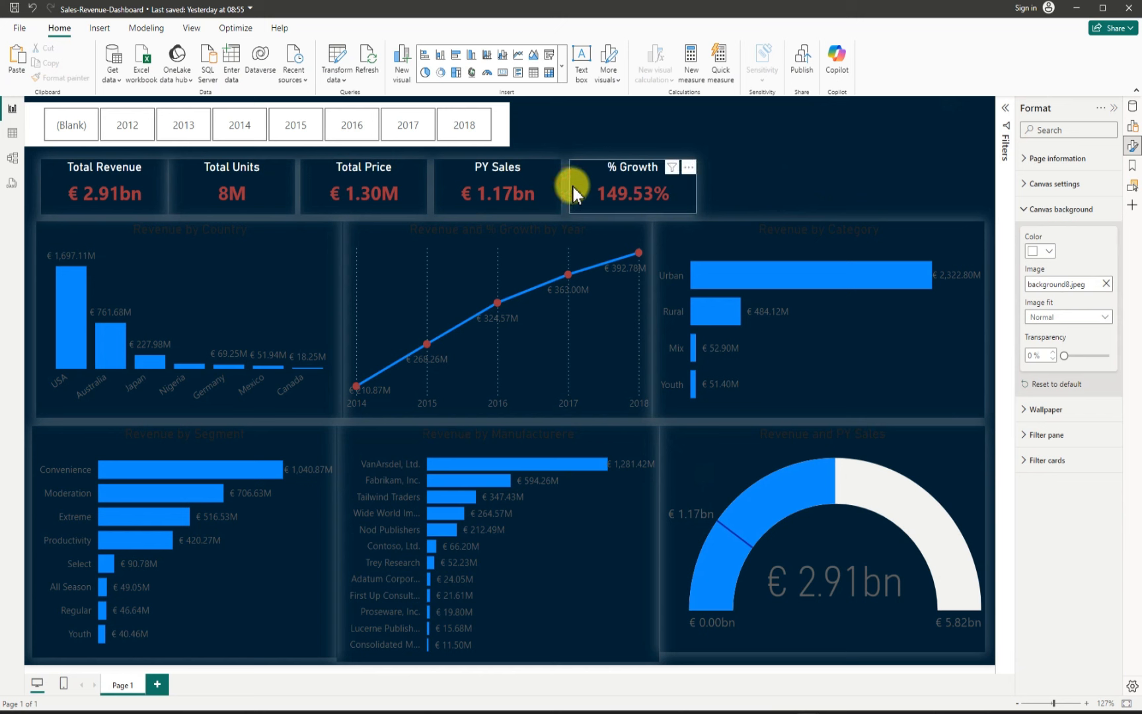
{"action": "left_click_drag", "start_coordinate": [572, 193], "coordinate": [562, 193]}
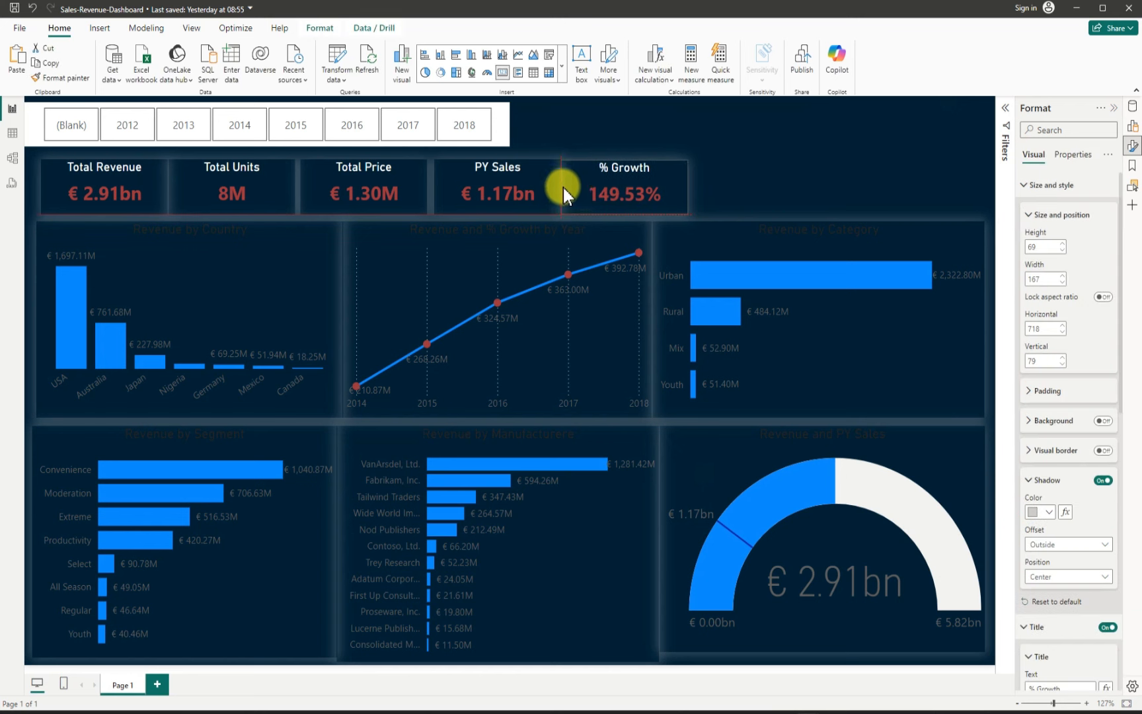
{"action": "left_click_drag", "start_coordinate": [566, 193], "coordinate": [565, 193]}
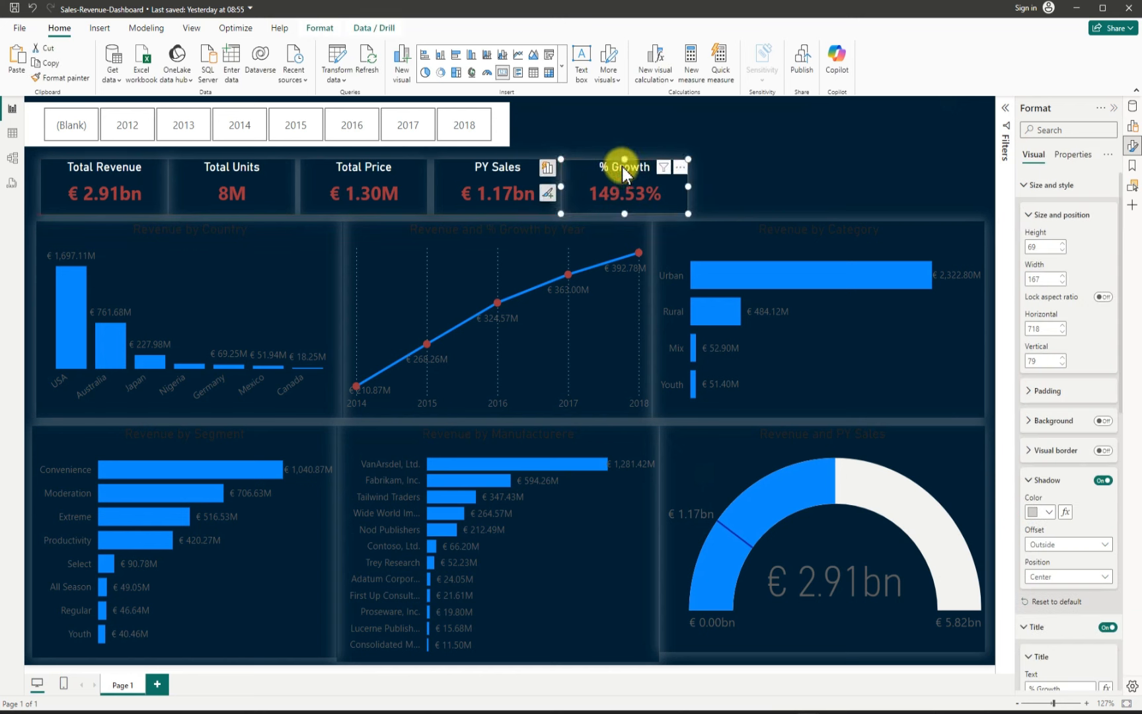
{"action": "left_click", "coordinate": [785, 187]}
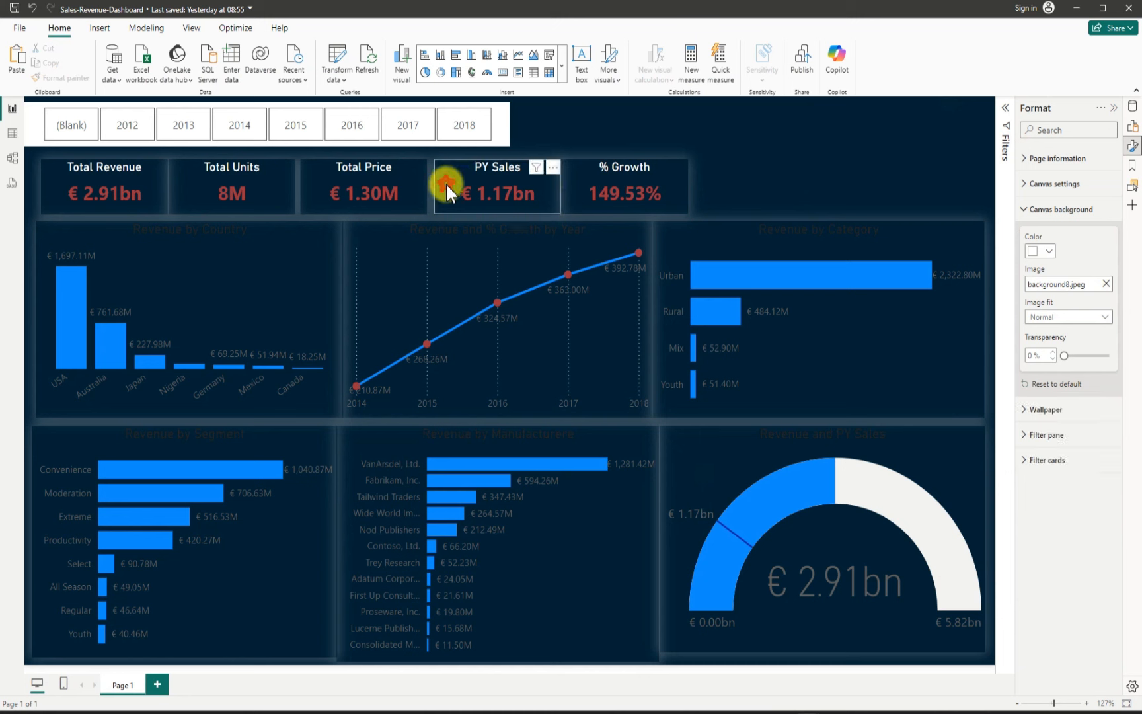
{"action": "left_click", "coordinate": [426, 181]}
{"action": "mouse_move", "coordinate": [434, 187]}
{"action": "left_mouse_down"}
{"action": "mouse_move", "coordinate": [450, 189]}
{"action": "mouse_move", "coordinate": [441, 185]}
{"action": "left_mouse_up"}
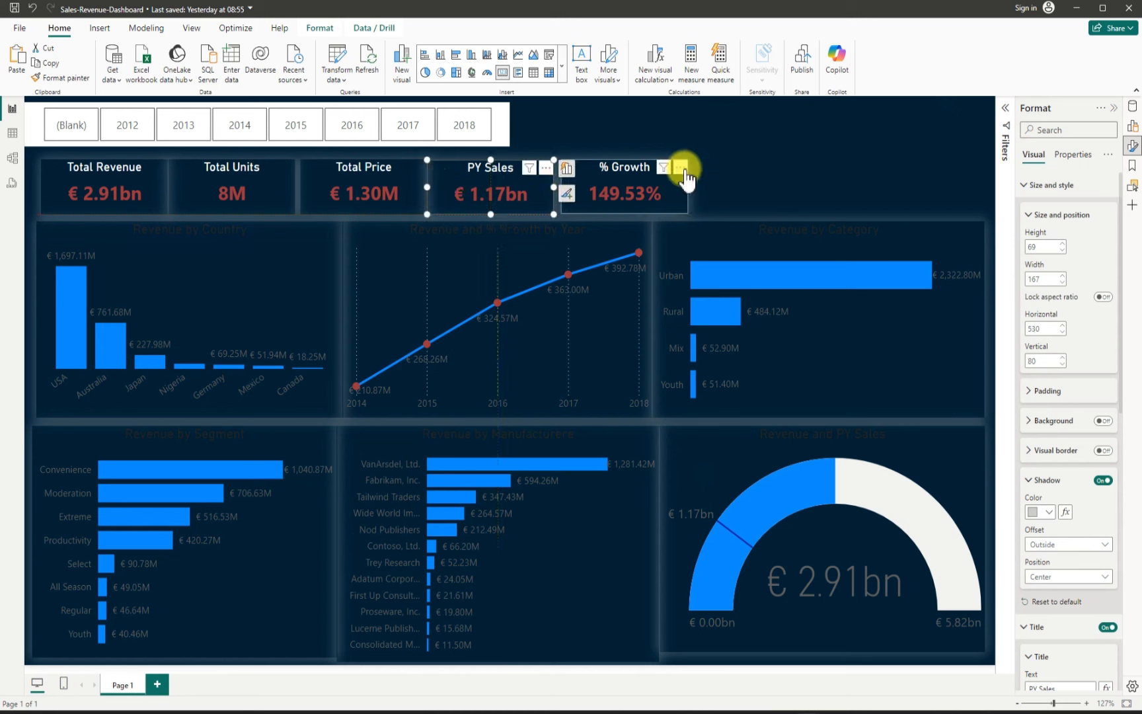
{"action": "left_click", "coordinate": [737, 186]}
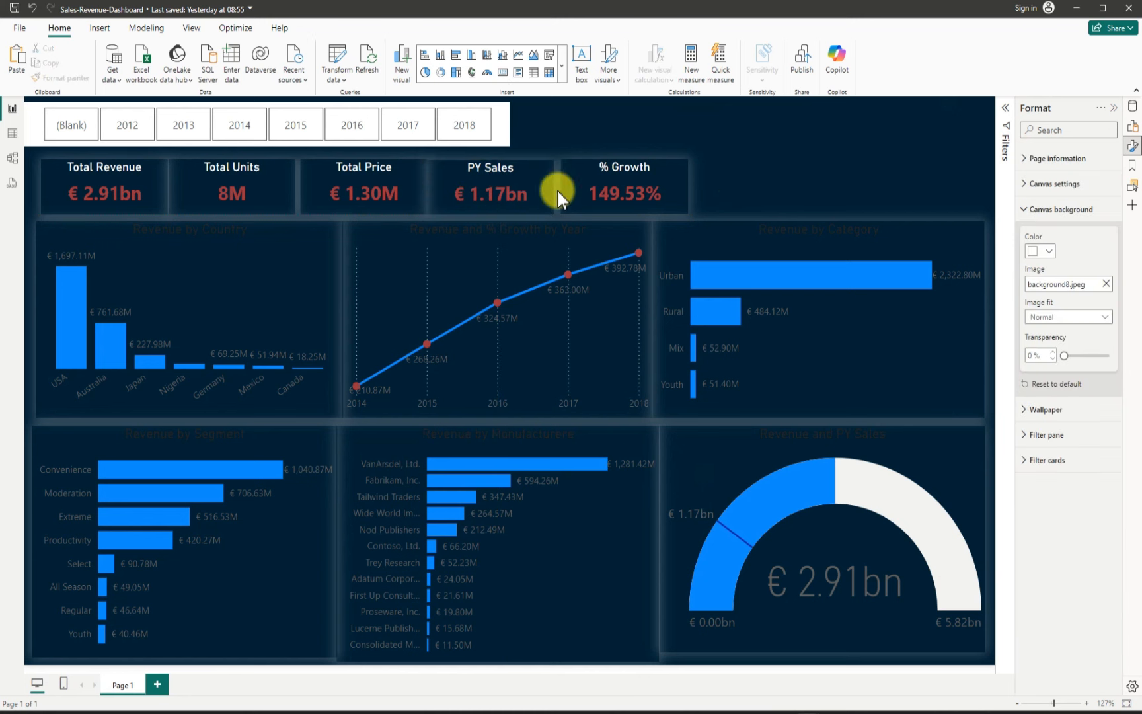
{"action": "left_click_drag", "start_coordinate": [566, 182], "coordinate": [556, 184]}
{"action": "left_click", "coordinate": [742, 188]}
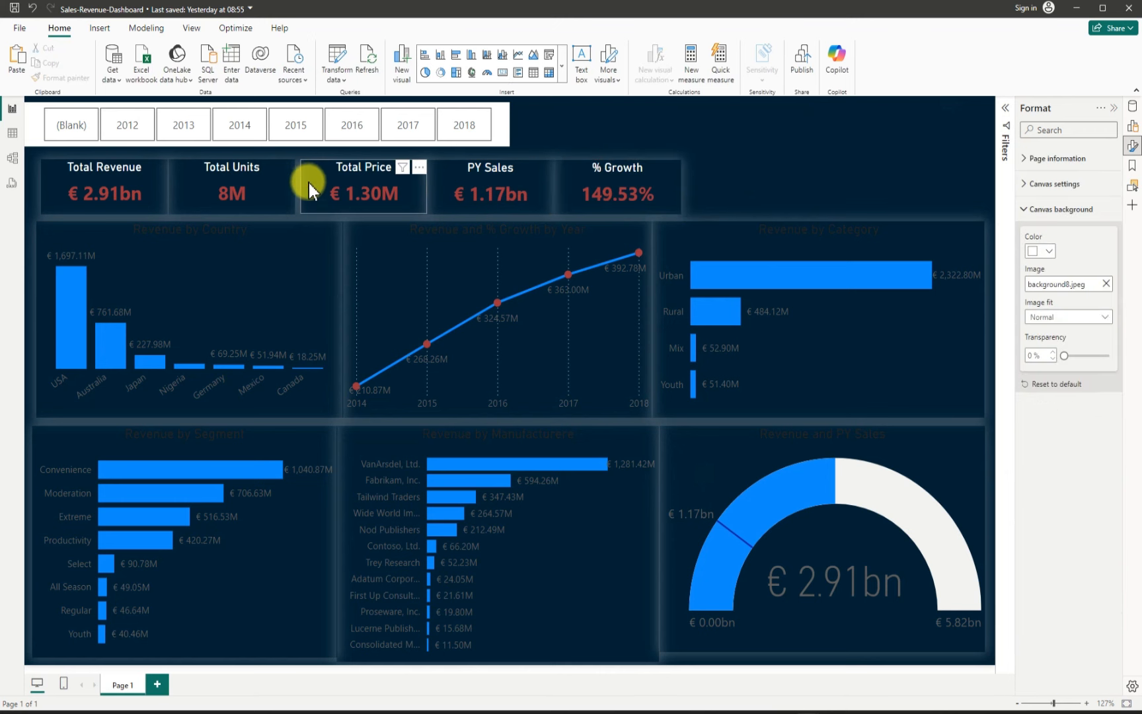
{"action": "left_click_drag", "start_coordinate": [299, 183], "coordinate": [294, 183]}
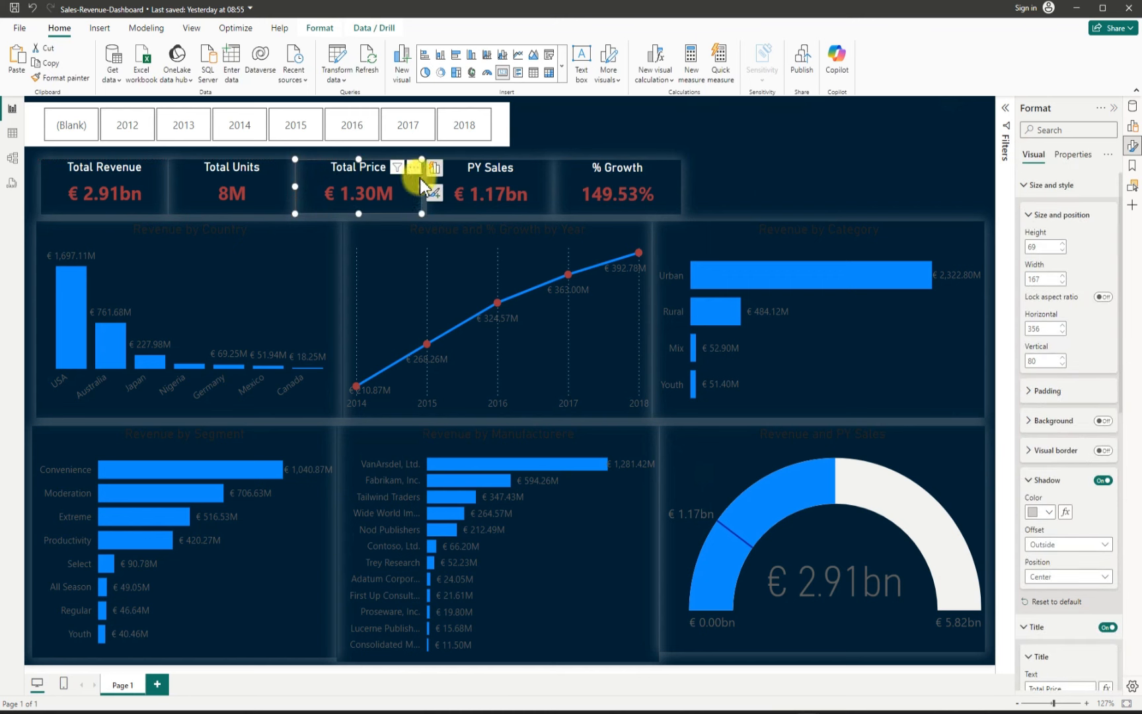
{"action": "left_click_drag", "start_coordinate": [452, 176], "coordinate": [446, 178]}
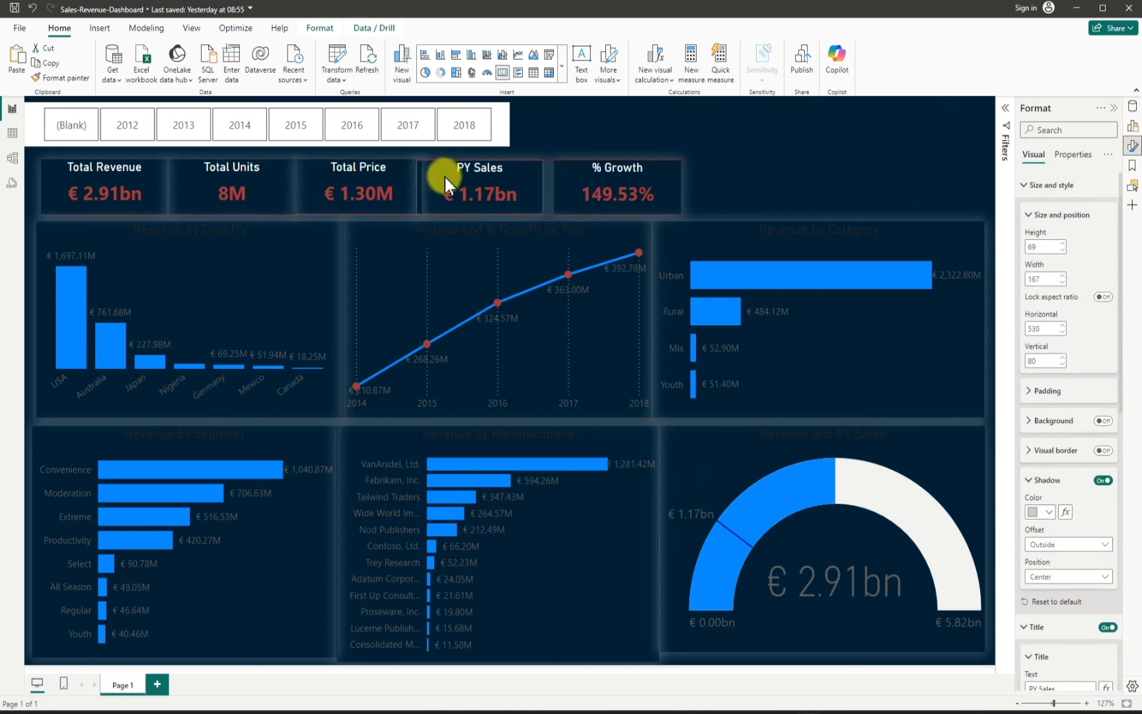
{"action": "left_click_drag", "start_coordinate": [571, 177], "coordinate": [564, 188]}
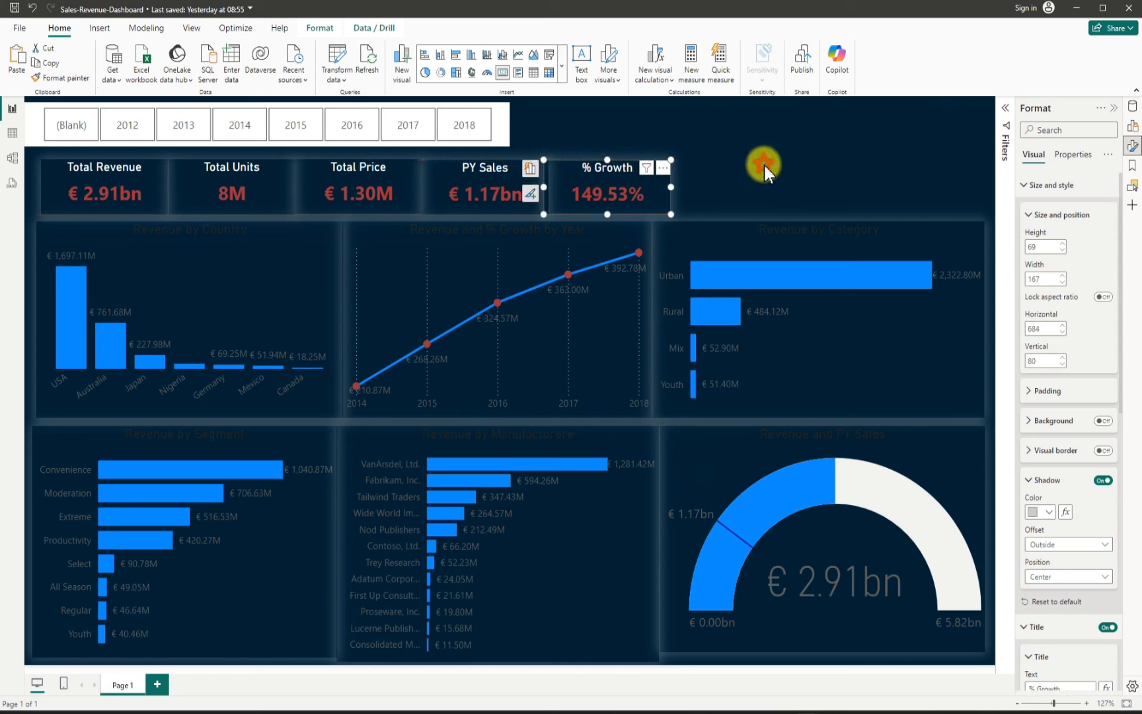
{"action": "left_click", "coordinate": [764, 165]}
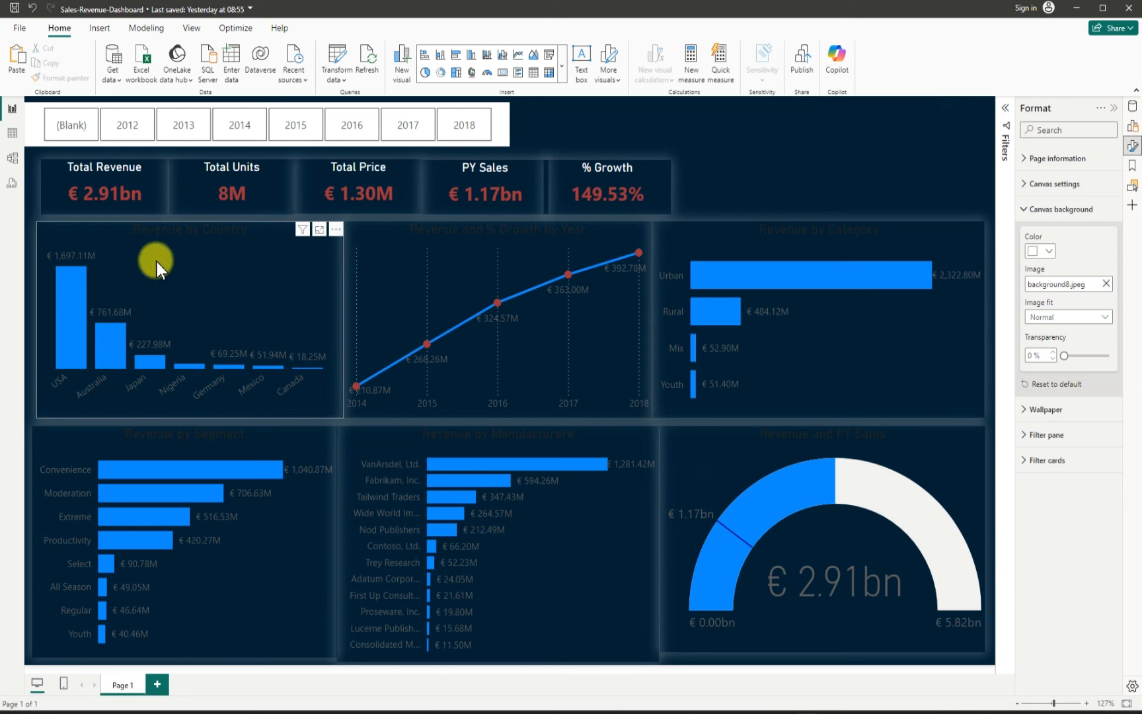
Step: Set the Revenue by Country chart's title text color and X-axis value labels color to white
{"action": "left_click", "coordinate": [97, 234]}
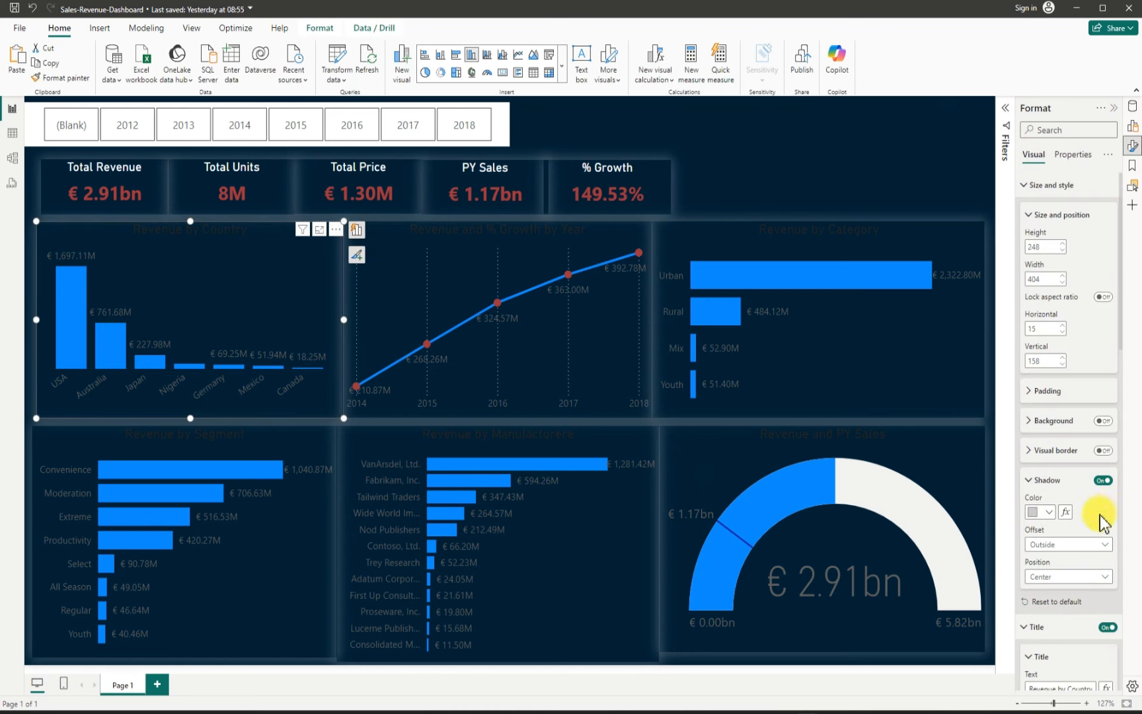
{"action": "scroll", "coordinate": [1070, 514], "scroll_direction": "down", "scroll_amount": 1}
{"action": "scroll", "coordinate": [1070, 514], "scroll_direction": "down", "scroll_amount": 10}
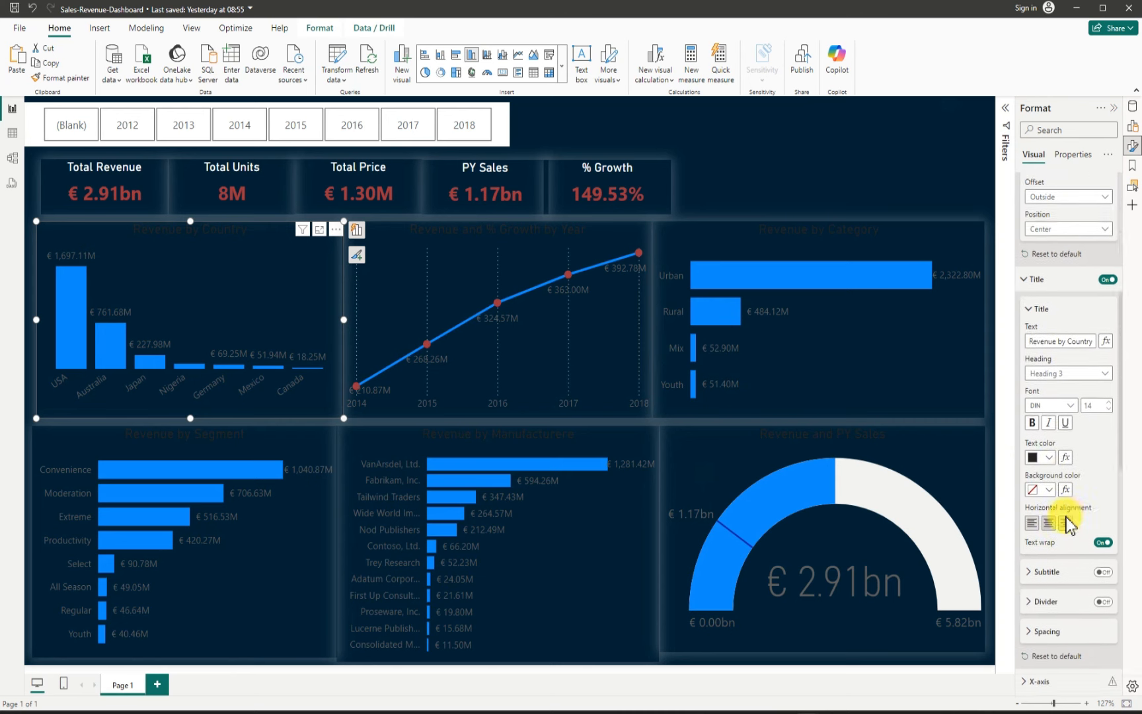
{"action": "left_click", "coordinate": [1049, 432]}
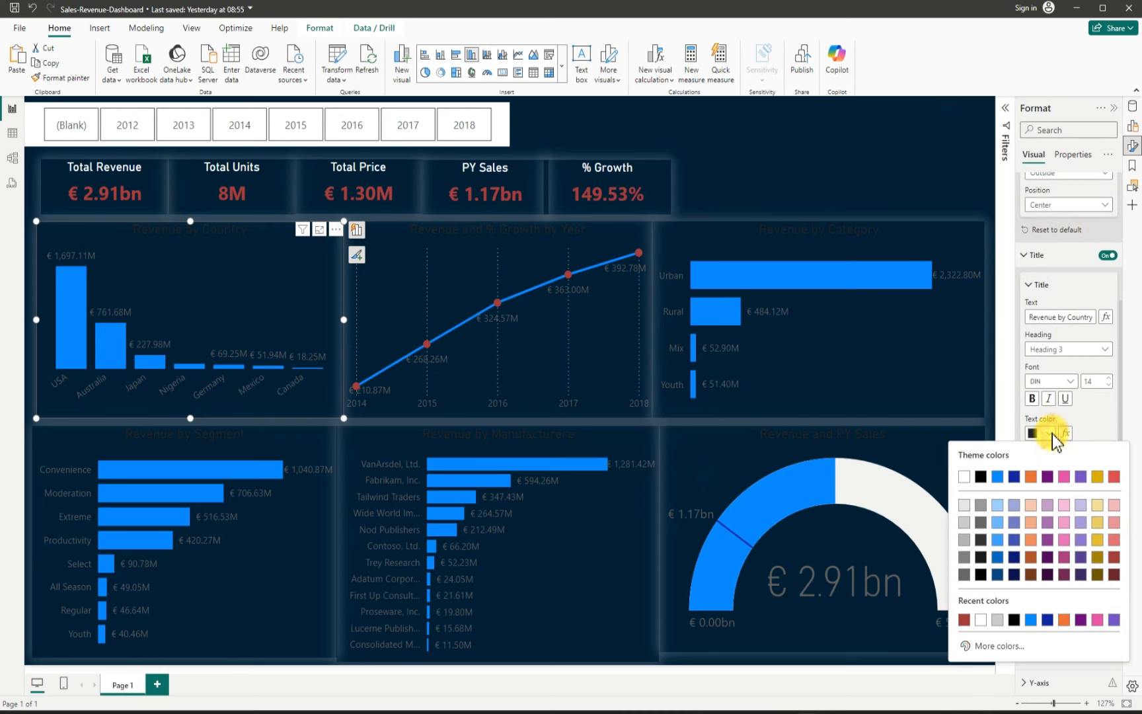
{"action": "left_click", "coordinate": [967, 477]}
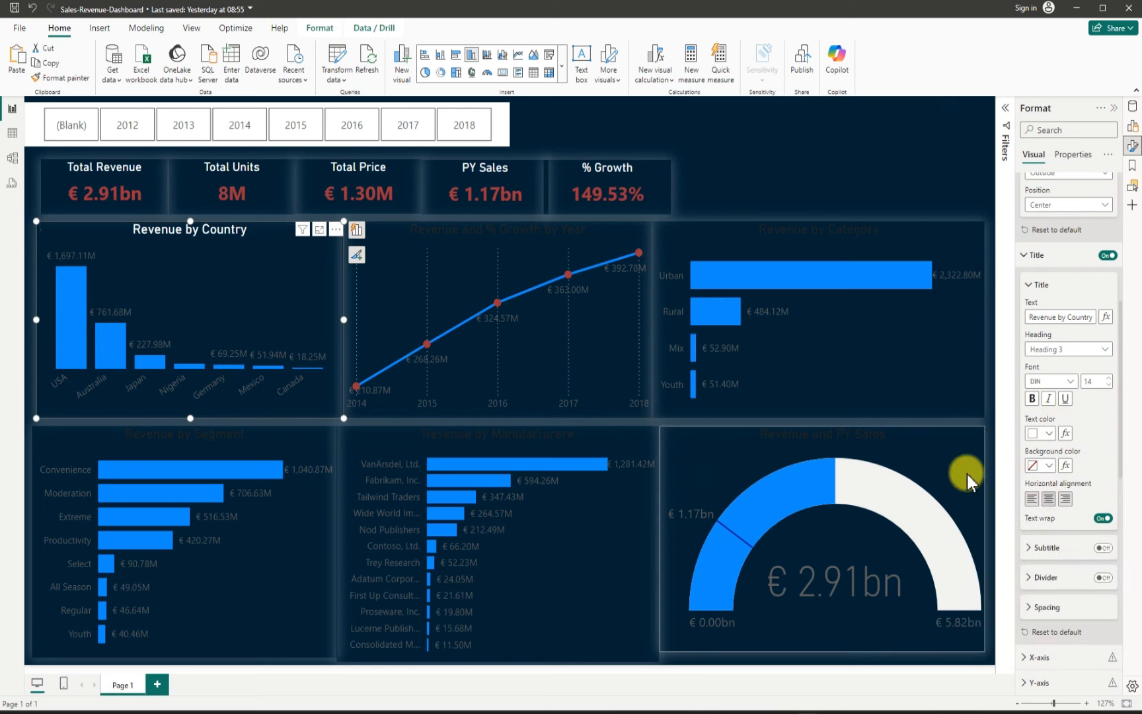
{"action": "scroll", "coordinate": [1060, 509], "scroll_direction": "down", "scroll_amount": 10}
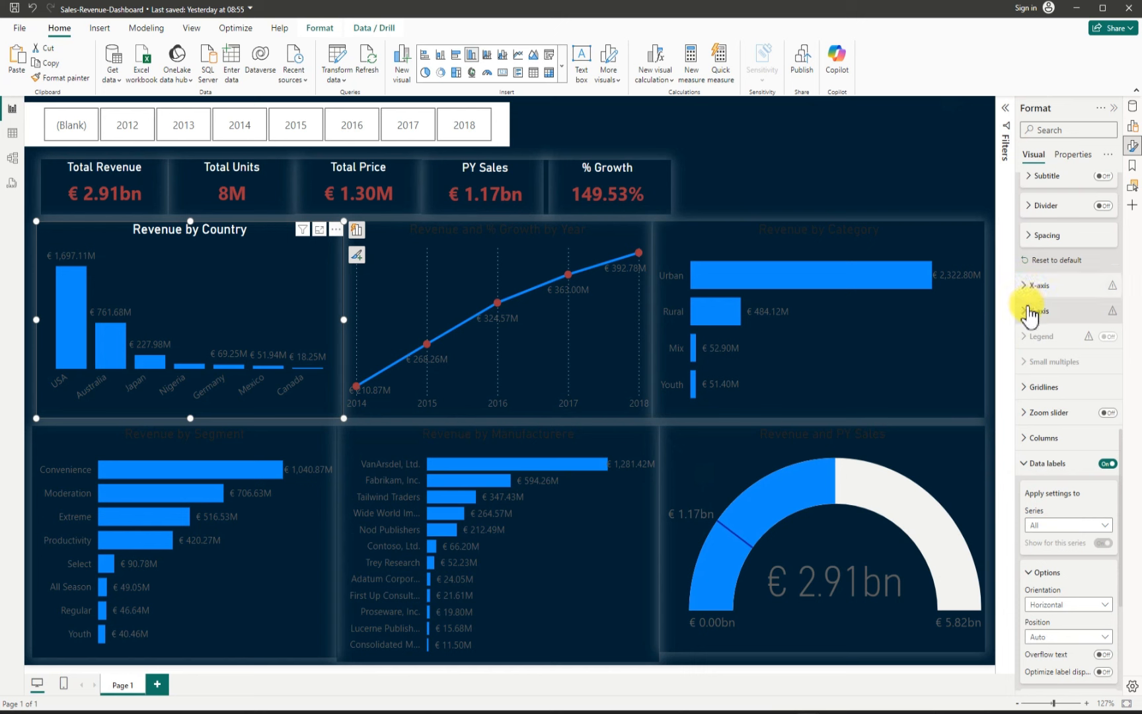
{"action": "left_click", "coordinate": [1030, 291]}
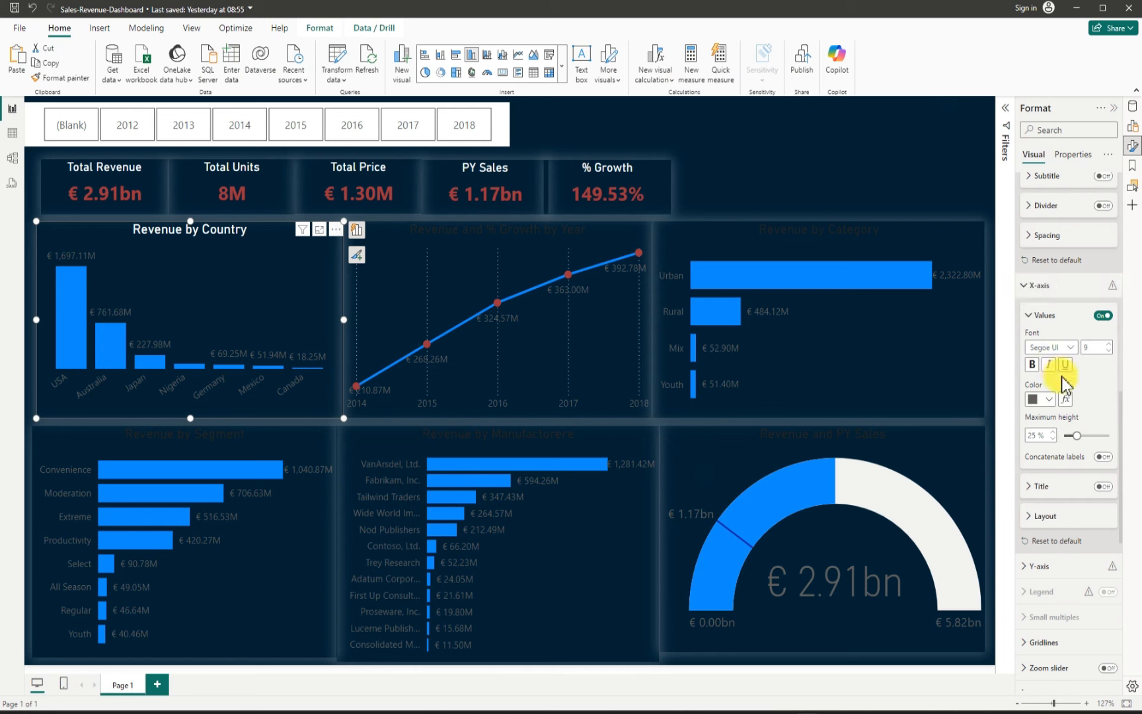
{"action": "left_click", "coordinate": [1047, 399]}
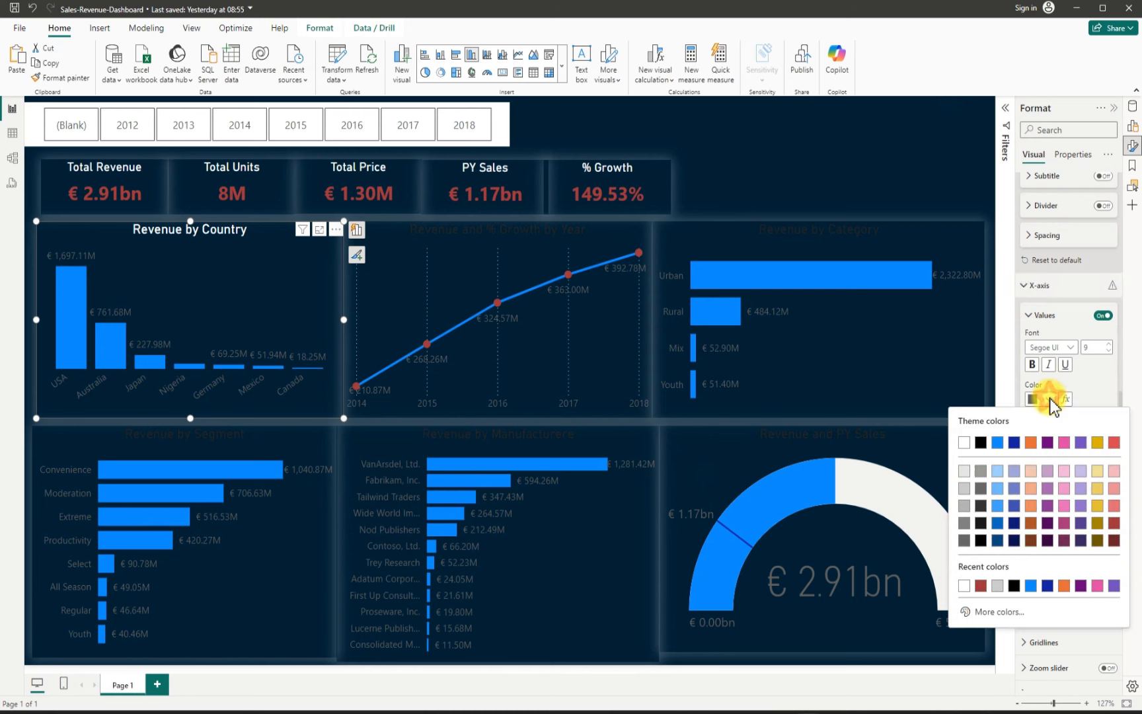
{"action": "left_click", "coordinate": [966, 441]}
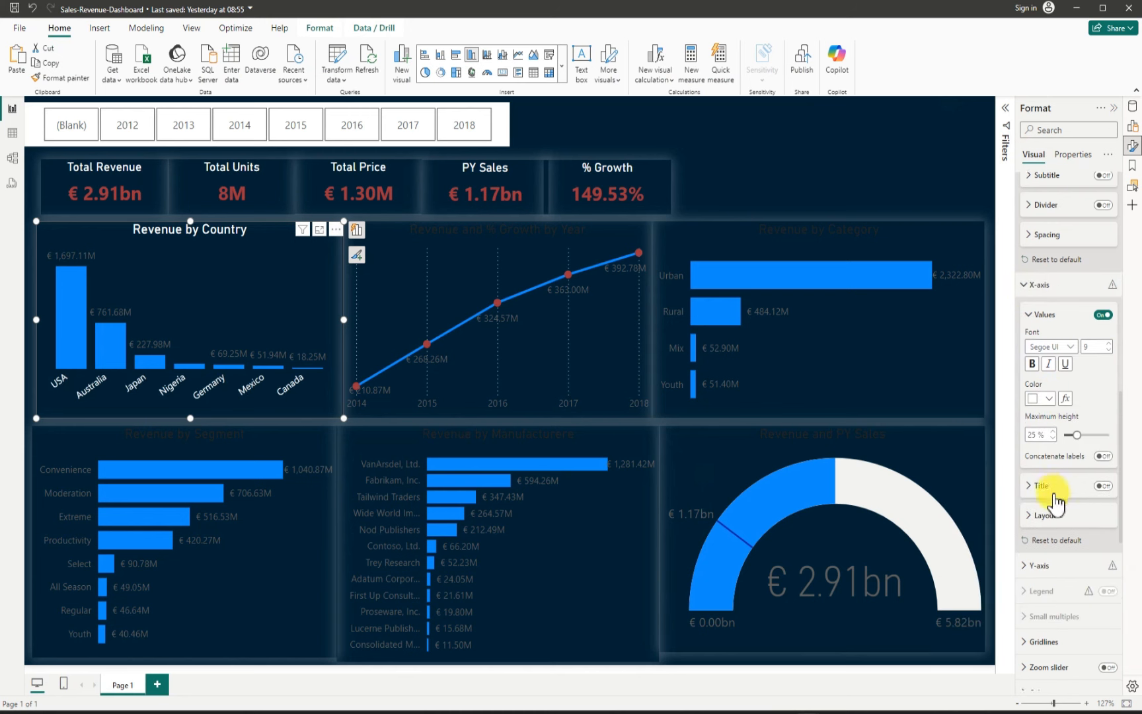
Step: Set the Revenue by Country chart's data label value color to white
{"action": "scroll", "coordinate": [1058, 486], "scroll_direction": "down", "scroll_amount": 5}
{"action": "scroll", "coordinate": [1051, 491], "scroll_direction": "down", "scroll_amount": 5}
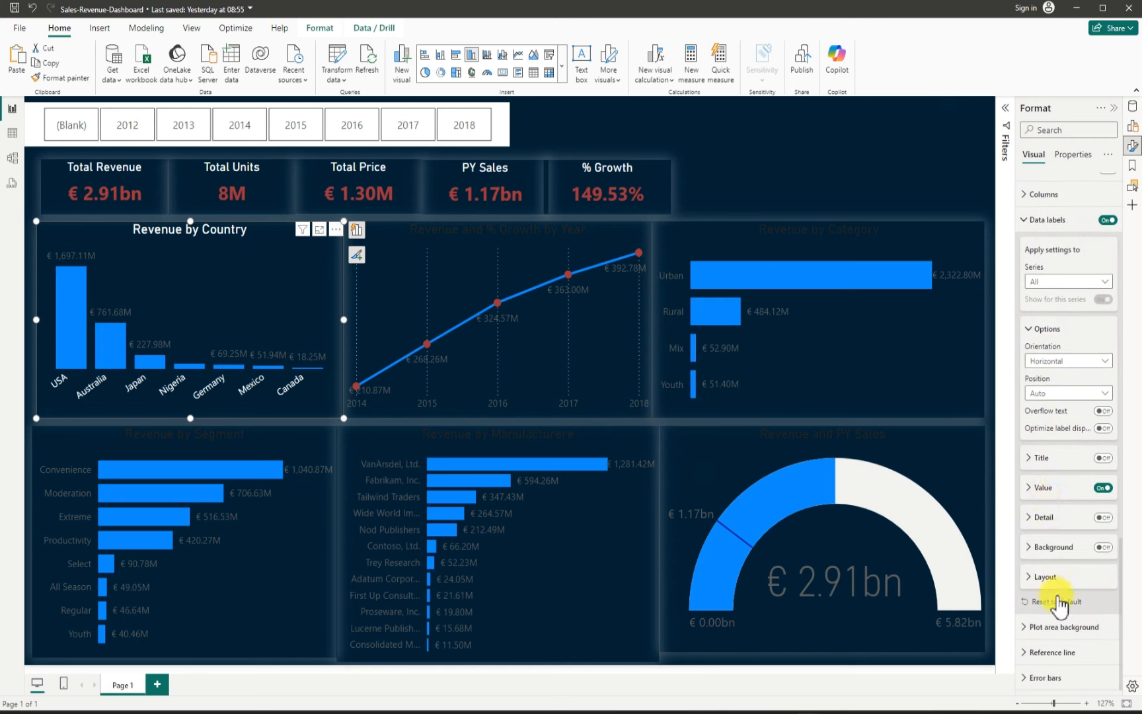
{"action": "left_click", "coordinate": [1029, 487]}
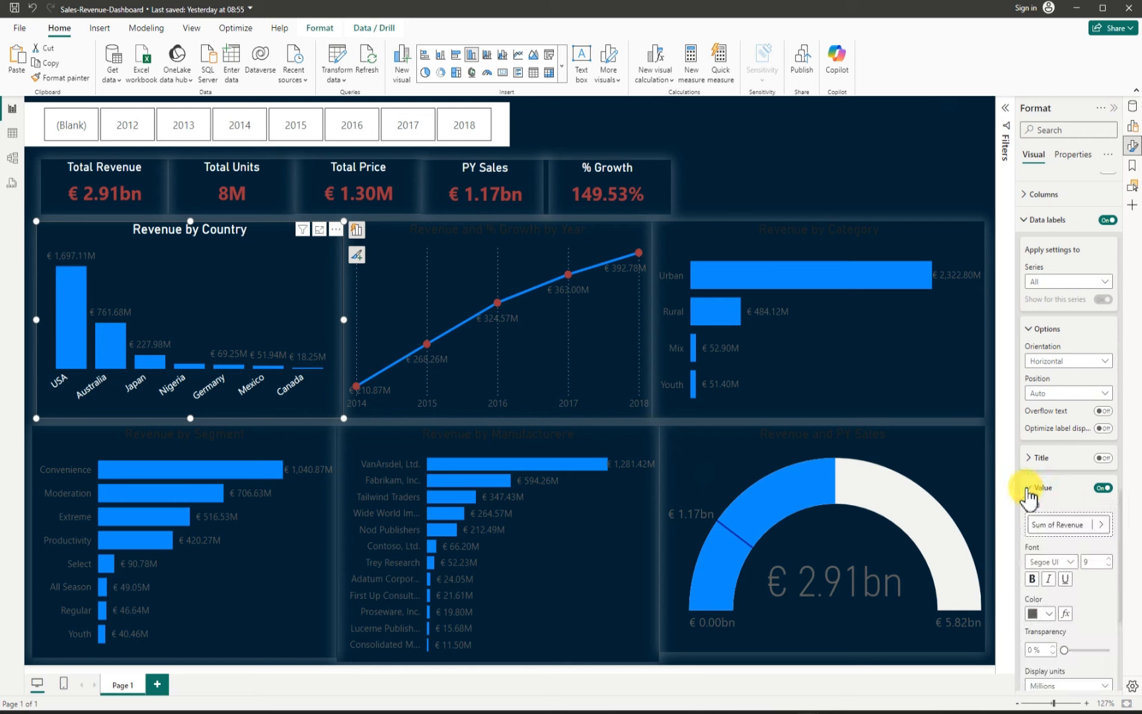
{"action": "left_click", "coordinate": [1048, 614]}
{"action": "left_click", "coordinate": [964, 418]}
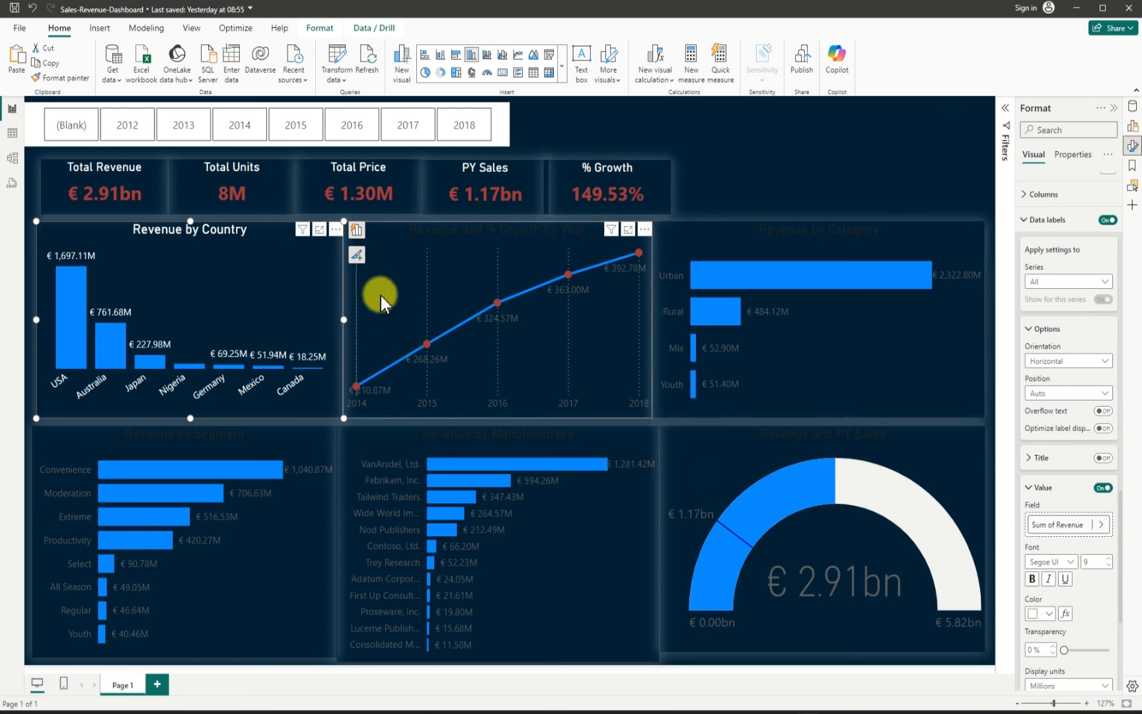
Step: Select the Revenue and % Growth by Year line chart and set its data label value color to white
{"action": "left_click", "coordinate": [382, 234]}
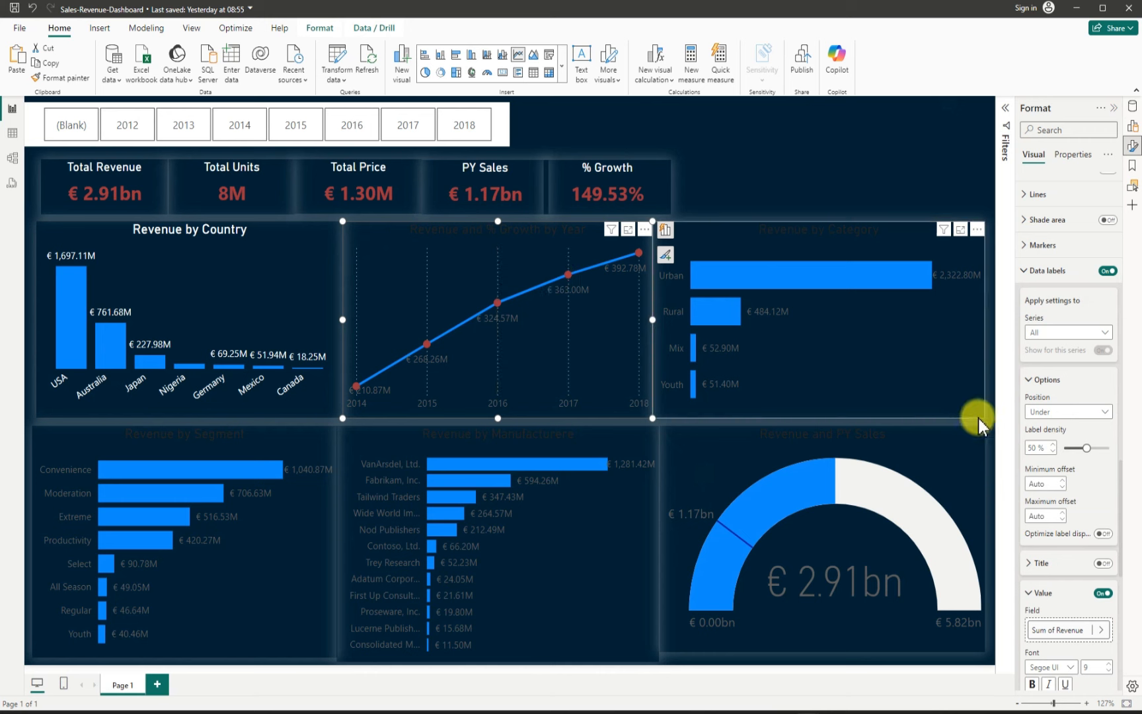
{"action": "scroll", "coordinate": [1052, 499], "scroll_direction": "down", "scroll_amount": 5}
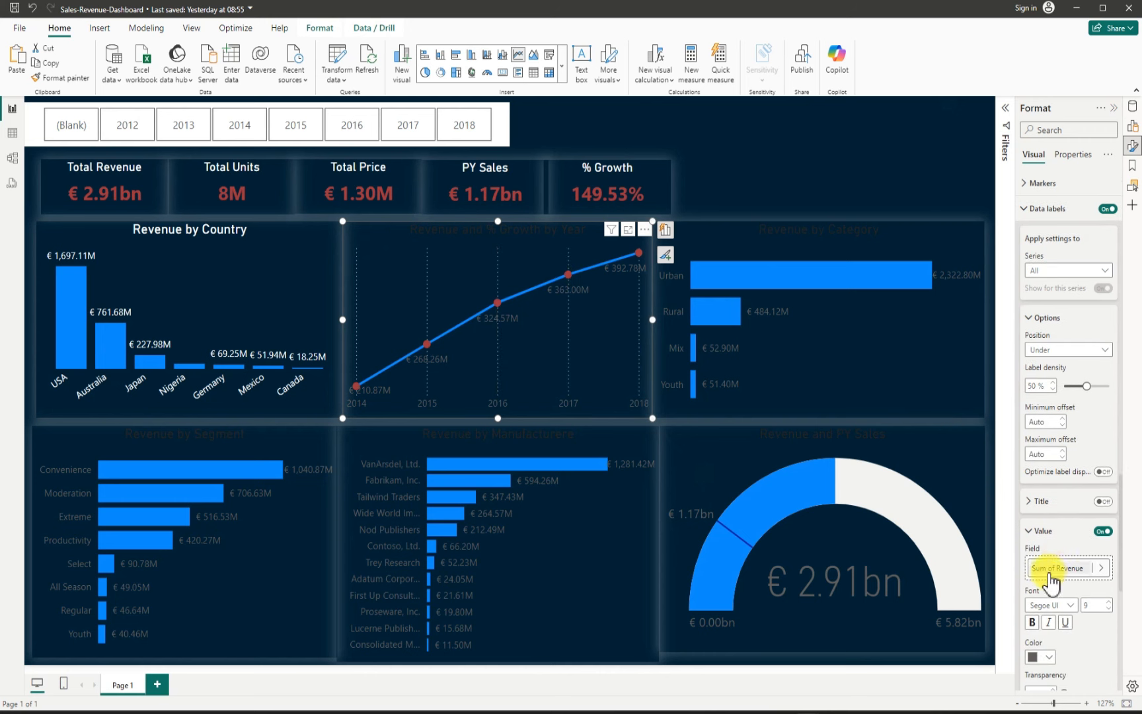
{"action": "left_click", "coordinate": [1041, 532]}
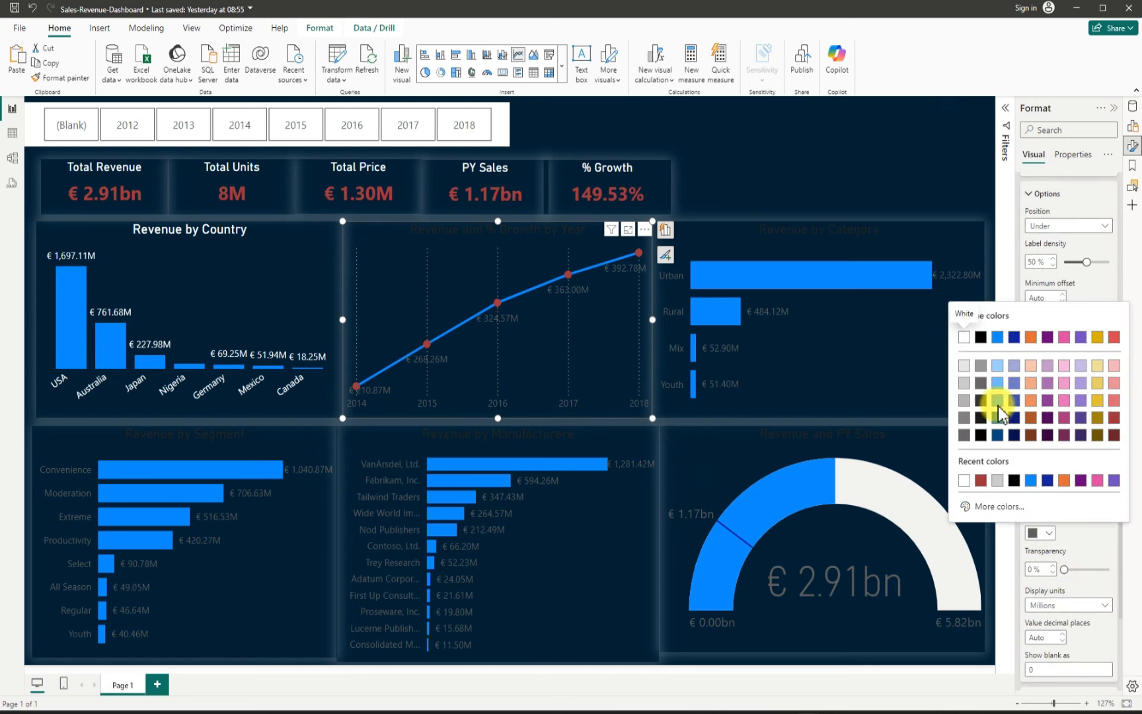
{"action": "left_click", "coordinate": [966, 337]}
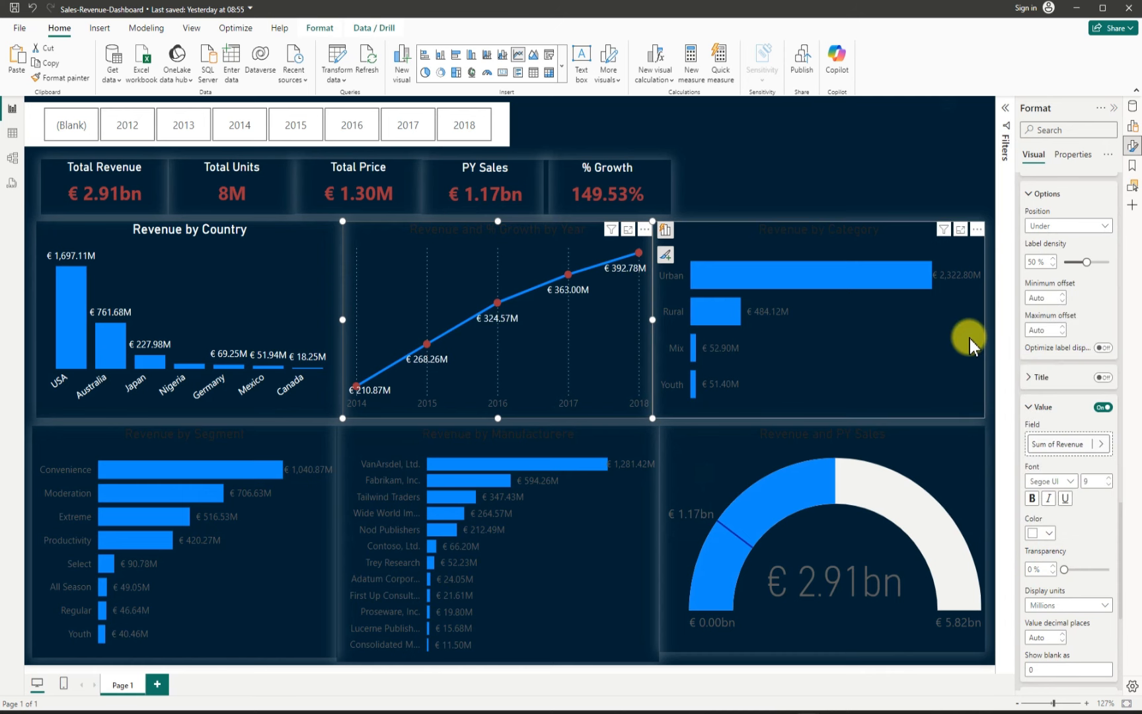
Step: Set the line chart's X-axis value labels color to white
{"action": "scroll", "coordinate": [1057, 512], "scroll_direction": "down", "scroll_amount": 5}
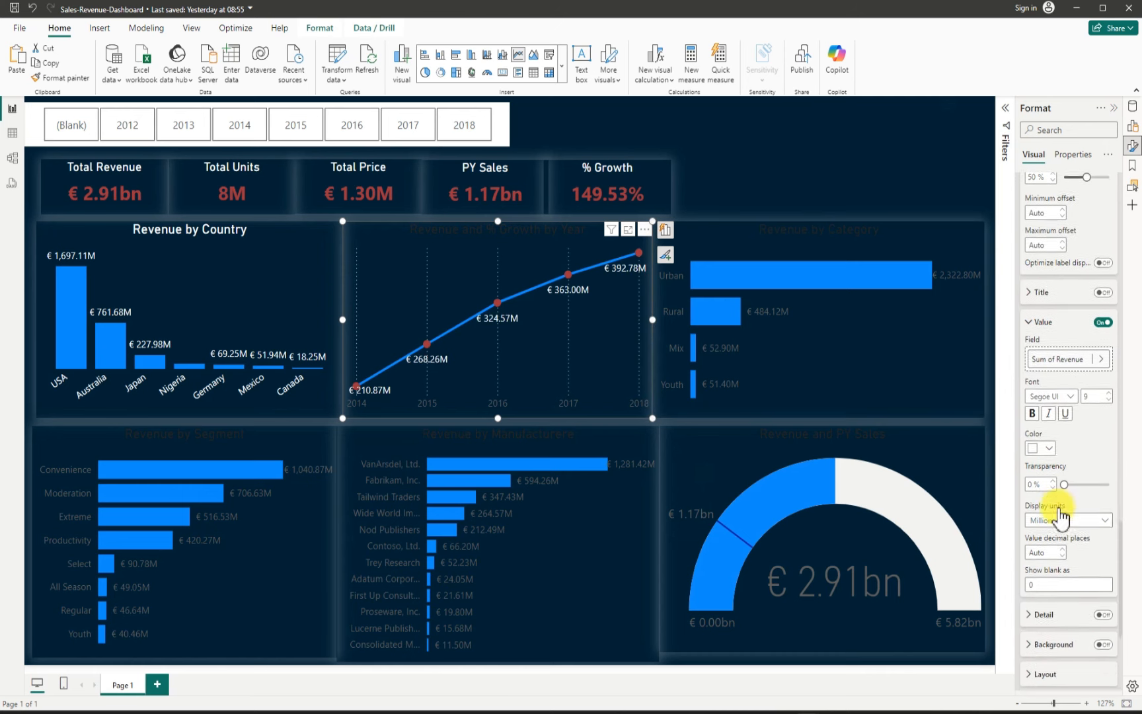
{"action": "scroll", "coordinate": [1058, 518], "scroll_direction": "down", "scroll_amount": 3}
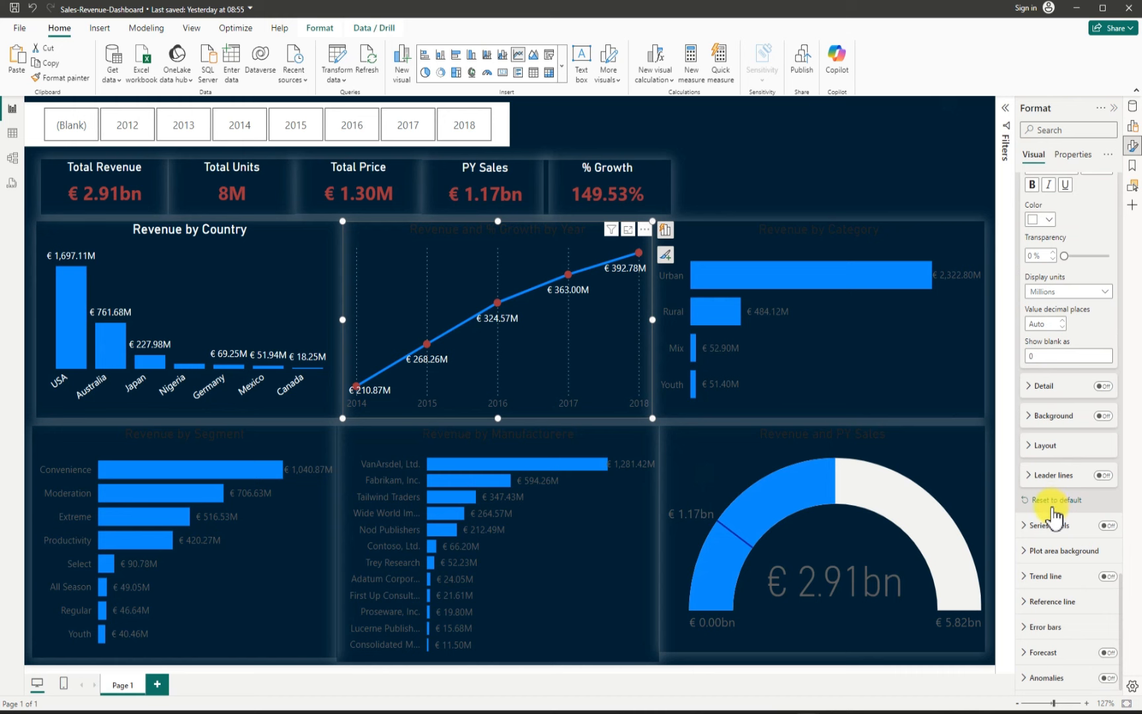
{"action": "scroll", "coordinate": [1050, 509], "scroll_direction": "up", "scroll_amount": 10}
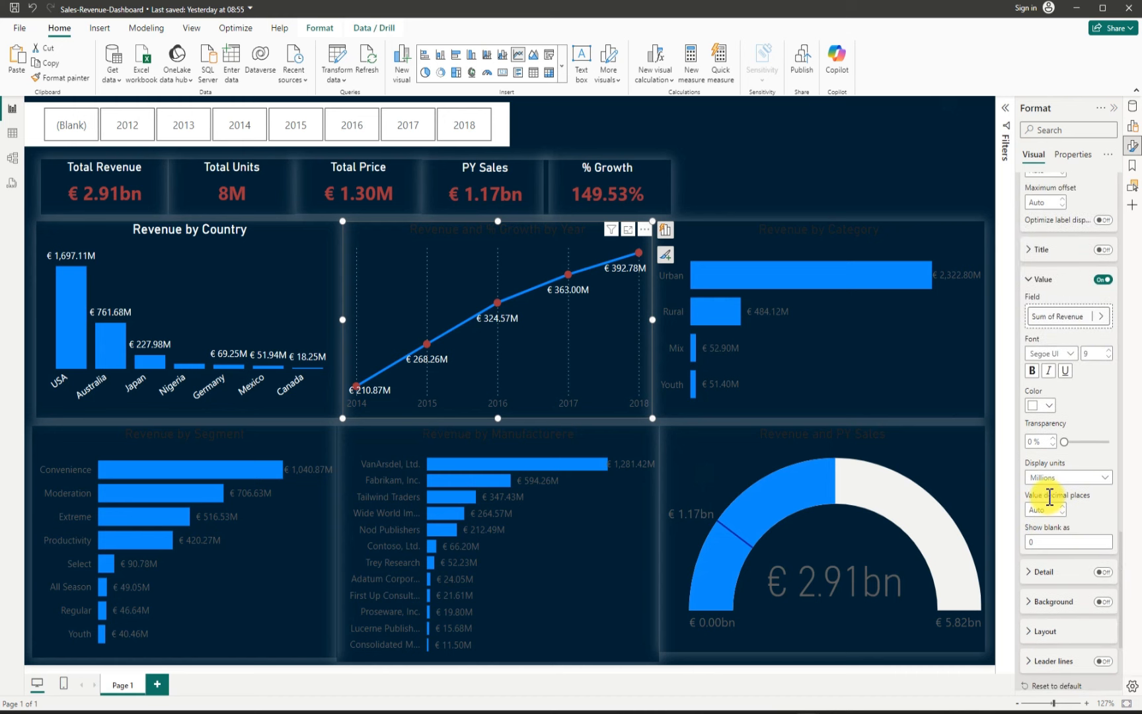
{"action": "scroll", "coordinate": [1051, 504], "scroll_direction": "up", "scroll_amount": 8}
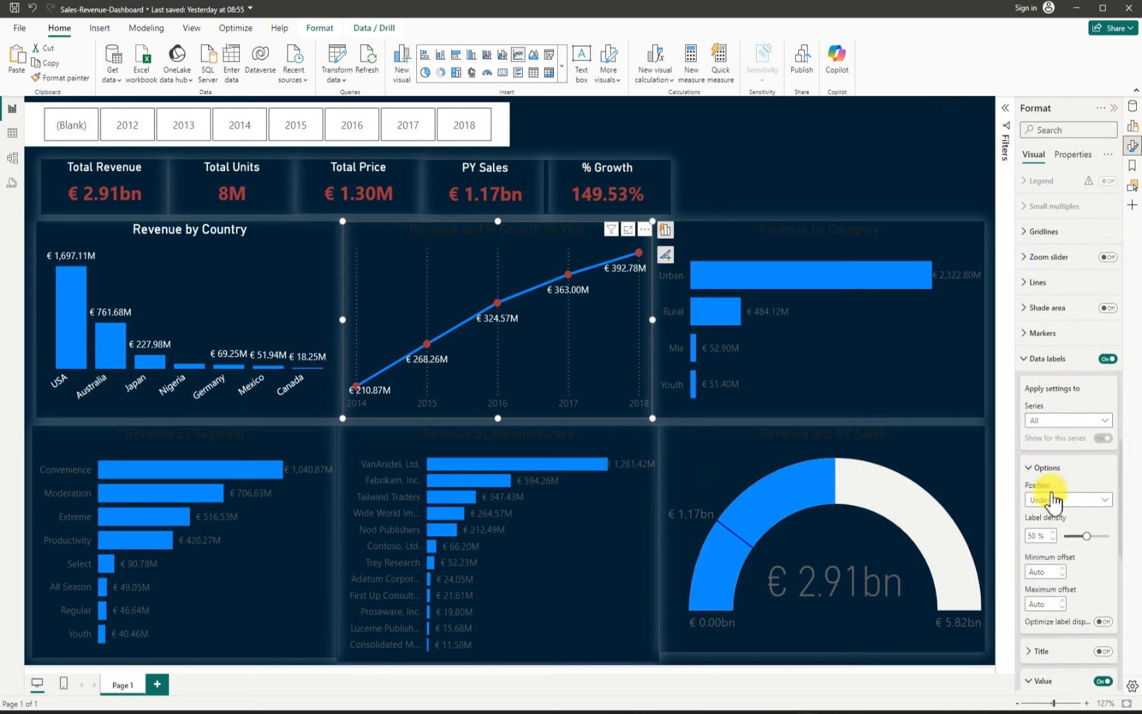
{"action": "scroll", "coordinate": [1053, 502], "scroll_direction": "up", "scroll_amount": 3}
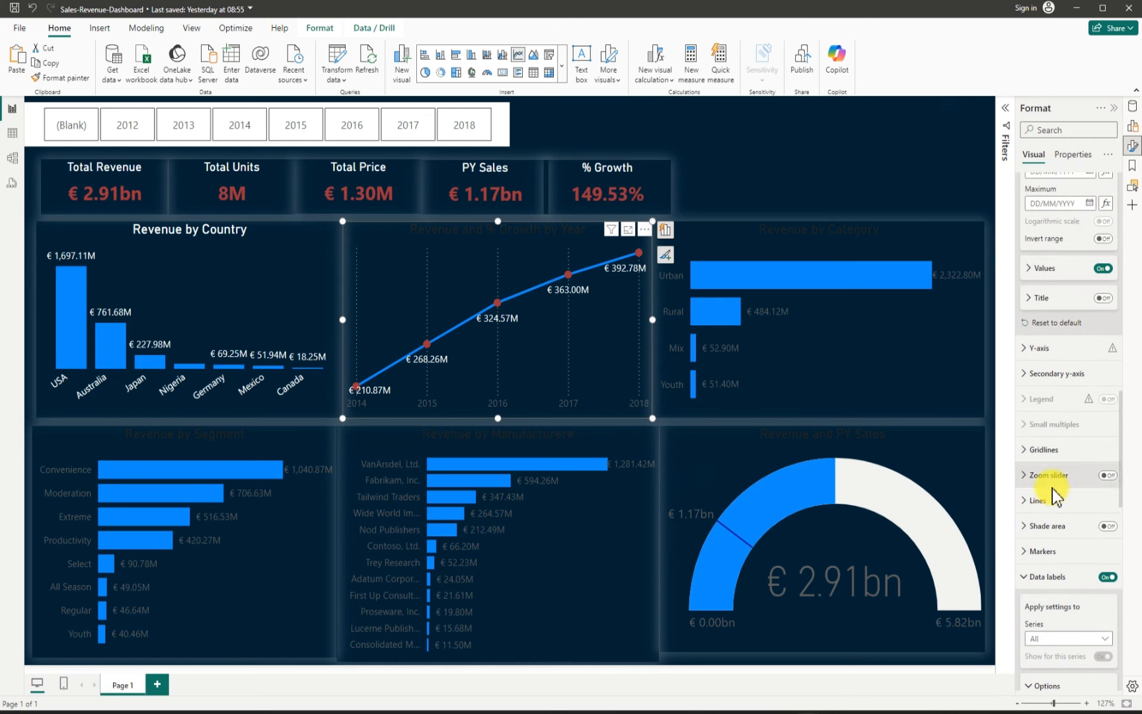
{"action": "scroll", "coordinate": [1053, 492], "scroll_direction": "up", "scroll_amount": 3}
{"action": "scroll", "coordinate": [1056, 486], "scroll_direction": "up", "scroll_amount": 2}
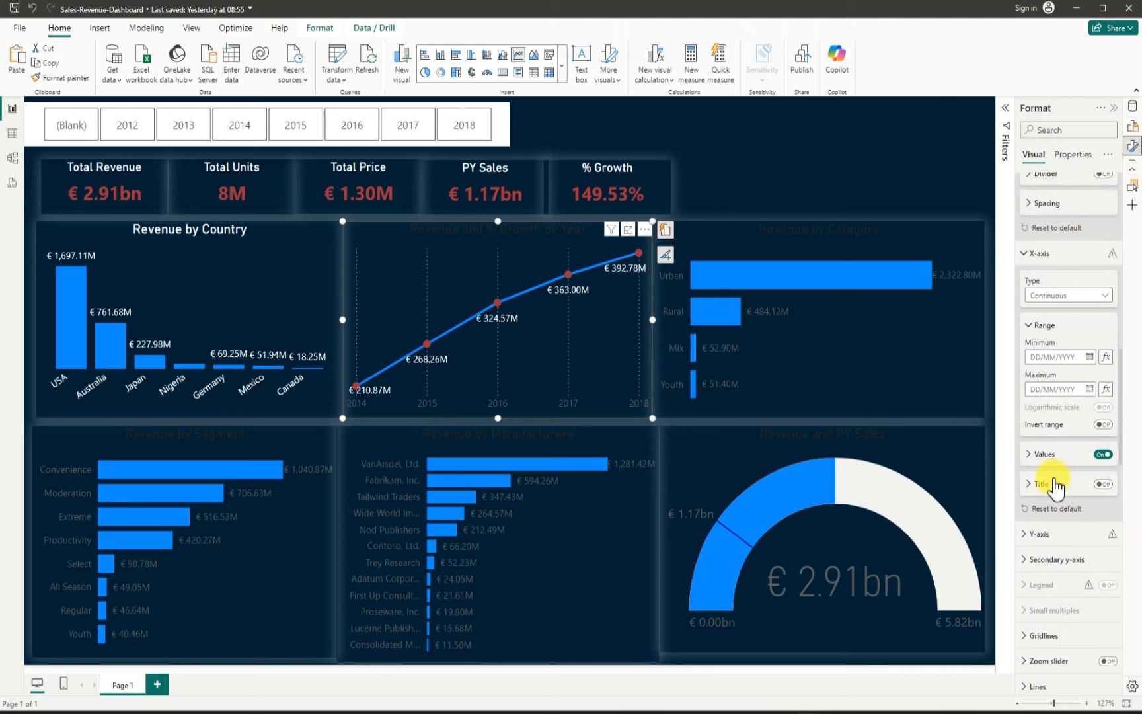
{"action": "left_click", "coordinate": [1033, 456]}
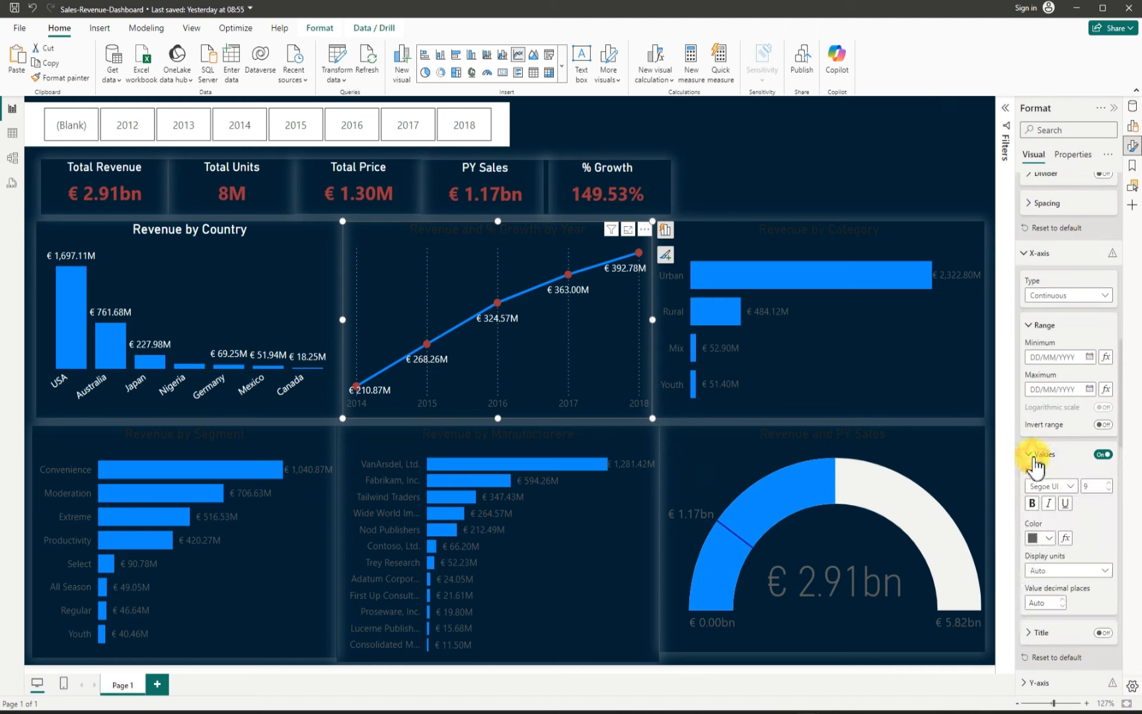
{"action": "left_click", "coordinate": [1051, 538]}
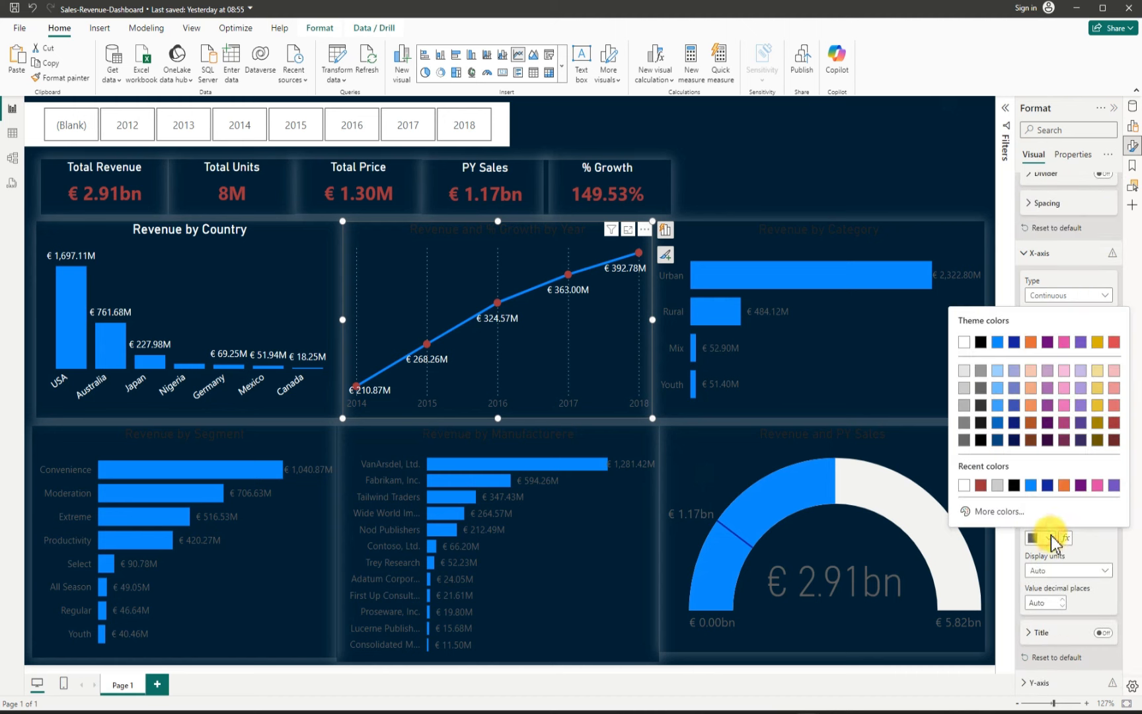
{"action": "left_click", "coordinate": [964, 343]}
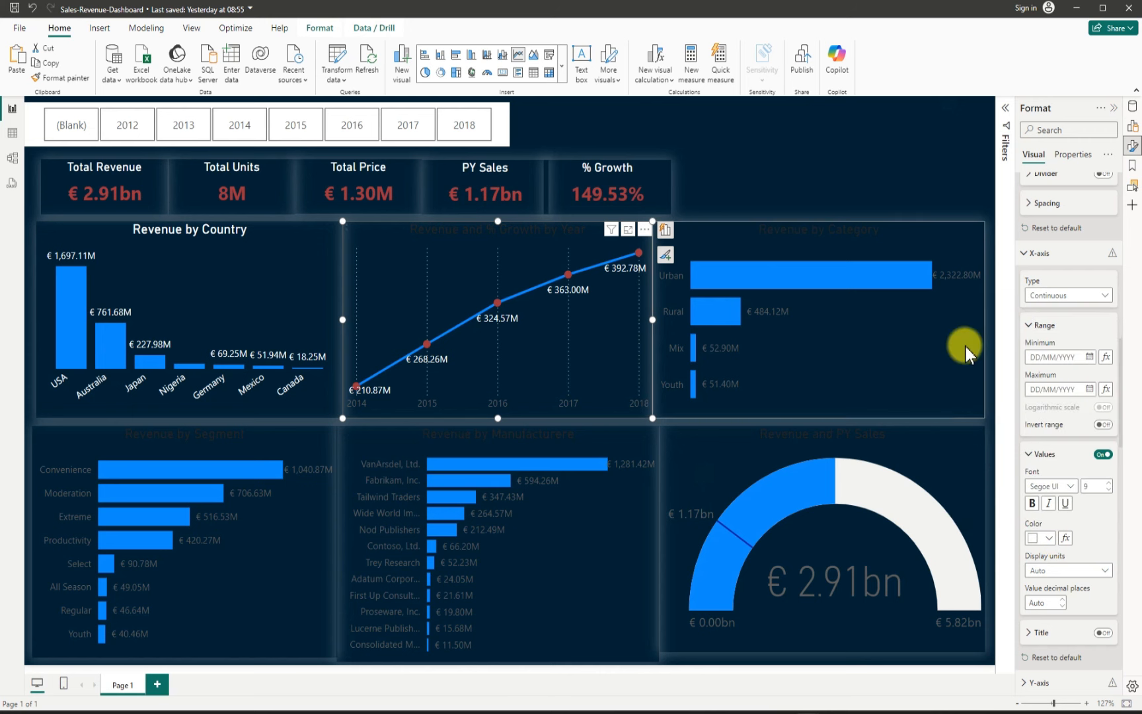
Step: Select the Revenue by Category chart and set its Y-axis value labels and title text color to white
{"action": "left_click", "coordinate": [861, 400]}
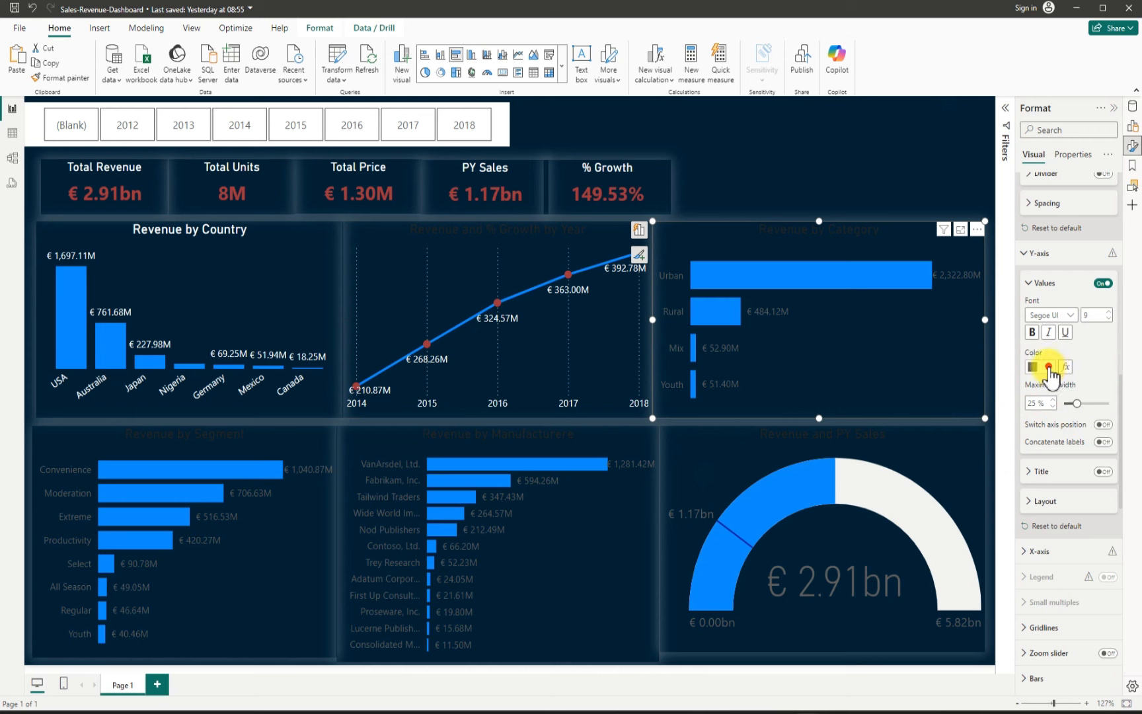
{"action": "left_click", "coordinate": [1050, 368]}
{"action": "left_click", "coordinate": [964, 418]}
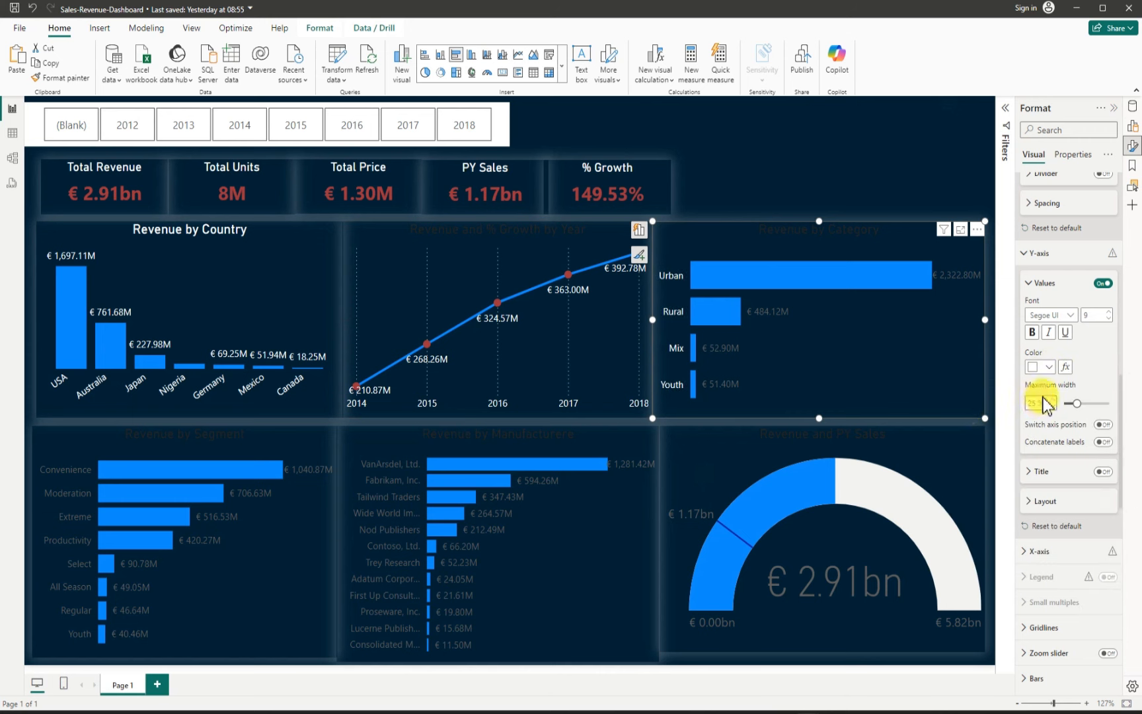
{"action": "scroll", "coordinate": [1045, 404], "scroll_direction": "up", "scroll_amount": 10}
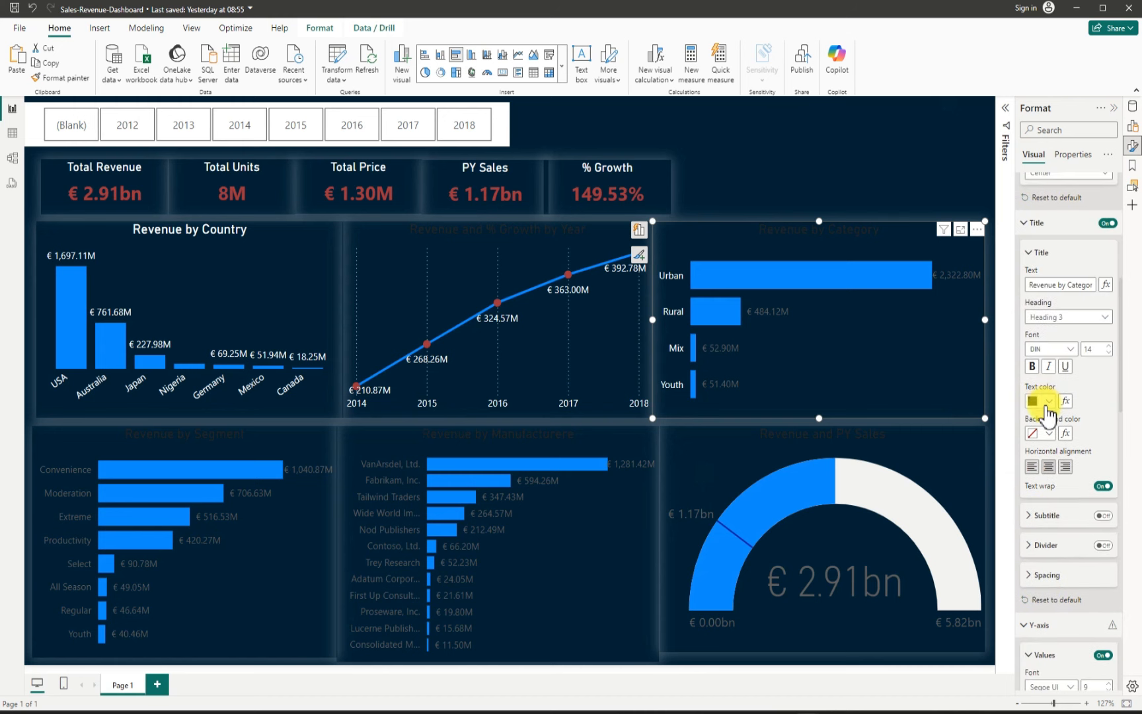
{"action": "left_click", "coordinate": [1047, 401]}
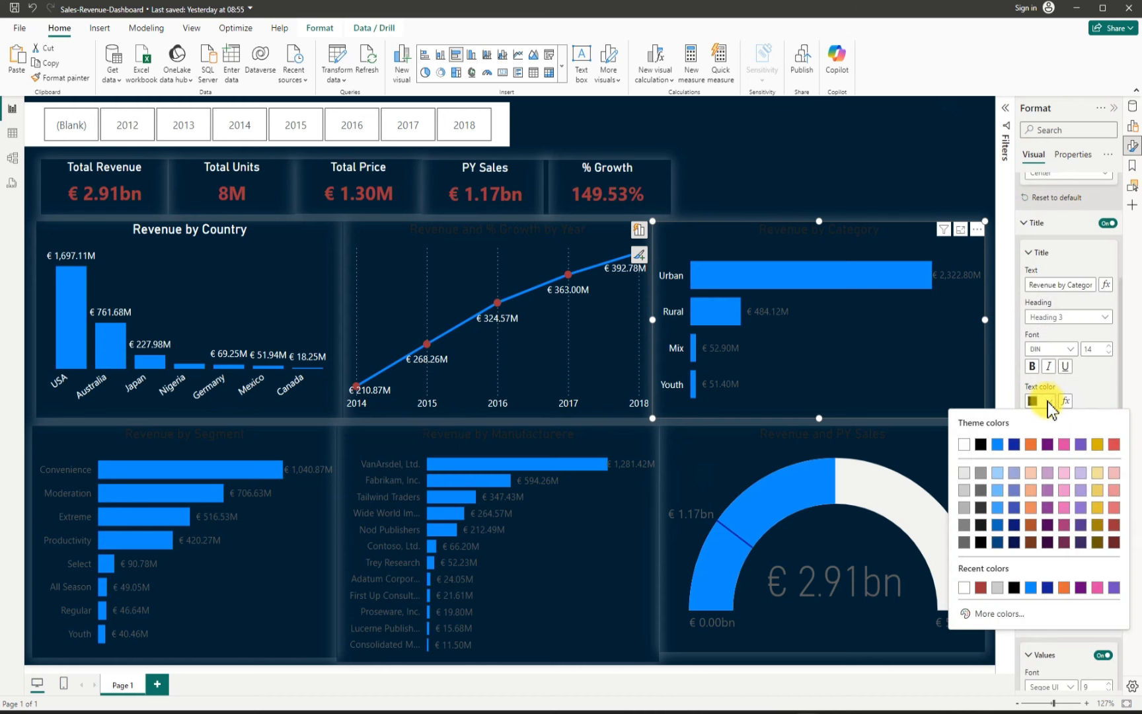
{"action": "left_click", "coordinate": [967, 439]}
Step: Set the Revenue by Category chart's data label value color to white
{"action": "scroll", "coordinate": [1048, 469], "scroll_direction": "down", "scroll_amount": 10}
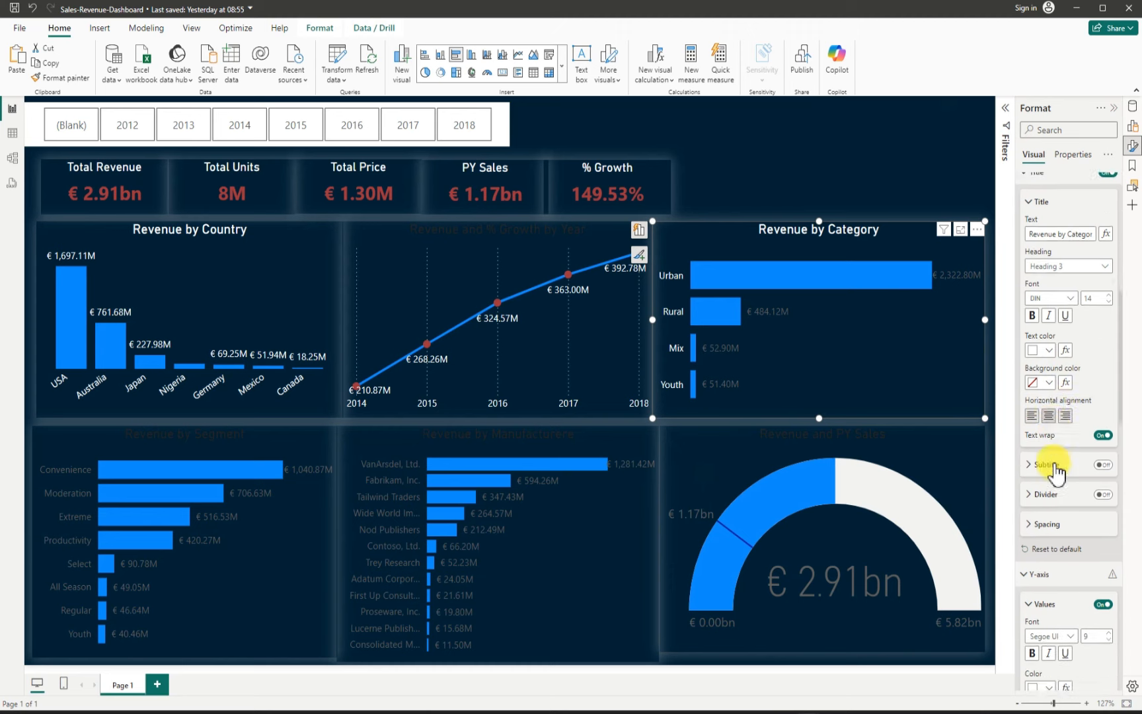
{"action": "scroll", "coordinate": [1050, 479], "scroll_direction": "down", "scroll_amount": 10}
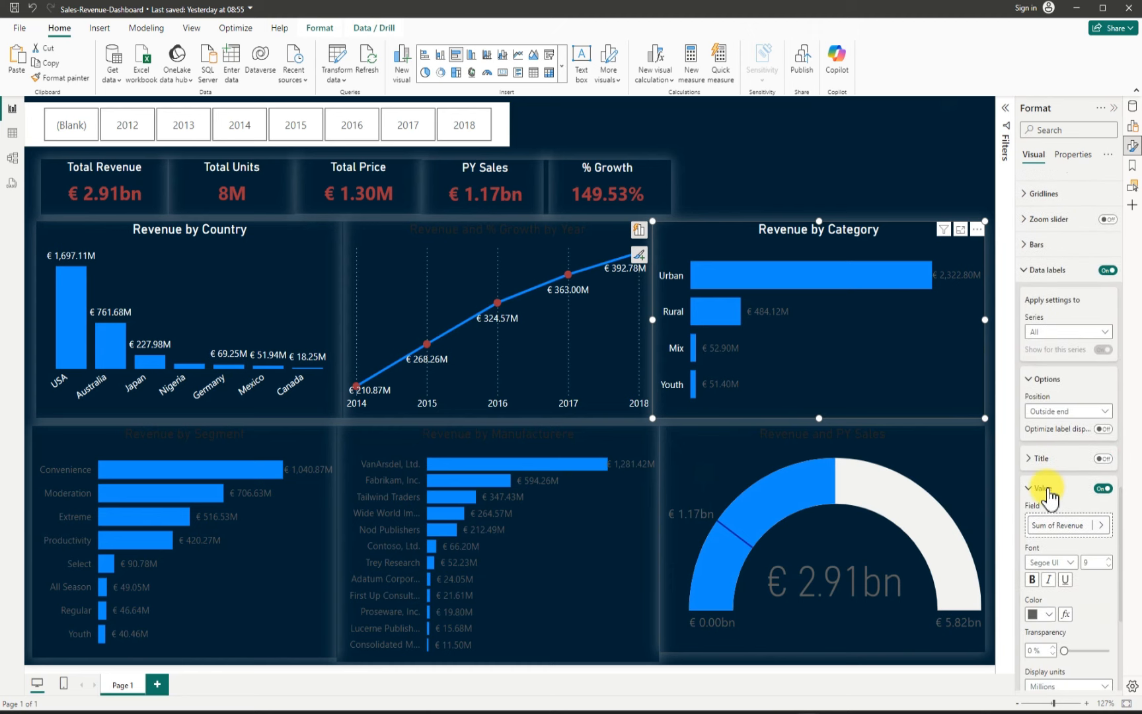
{"action": "scroll", "coordinate": [1049, 489], "scroll_direction": "down", "scroll_amount": 2}
{"action": "scroll", "coordinate": [1048, 489], "scroll_direction": "down", "scroll_amount": 1}
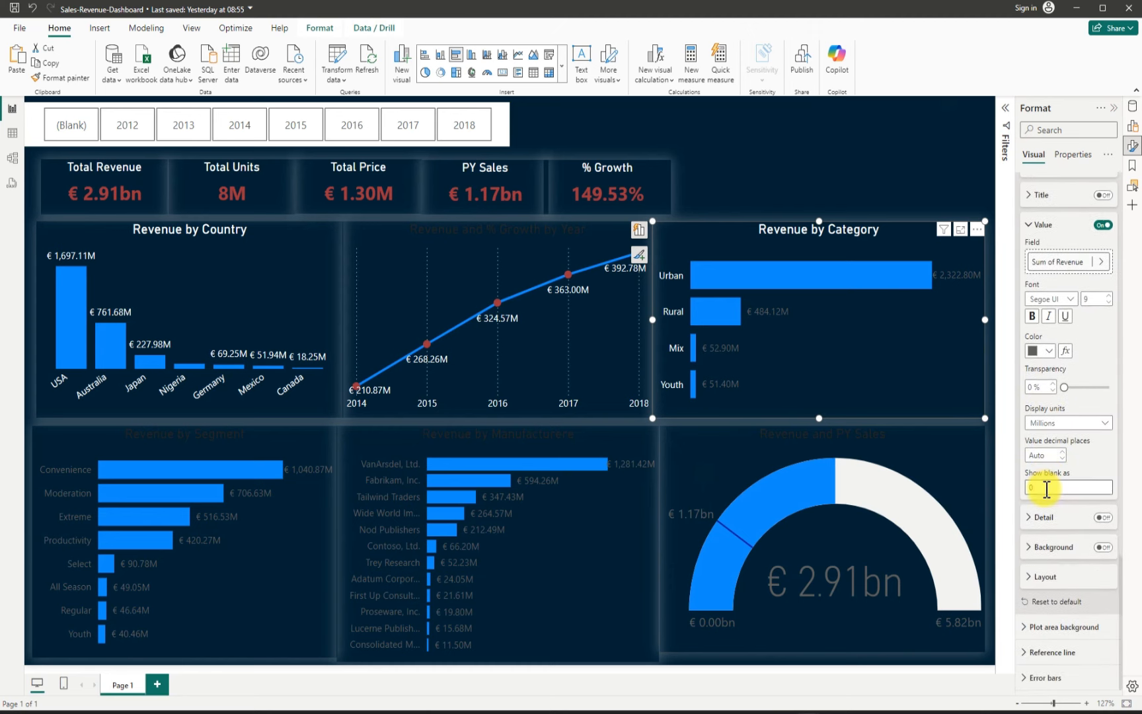
{"action": "left_click", "coordinate": [1051, 351]}
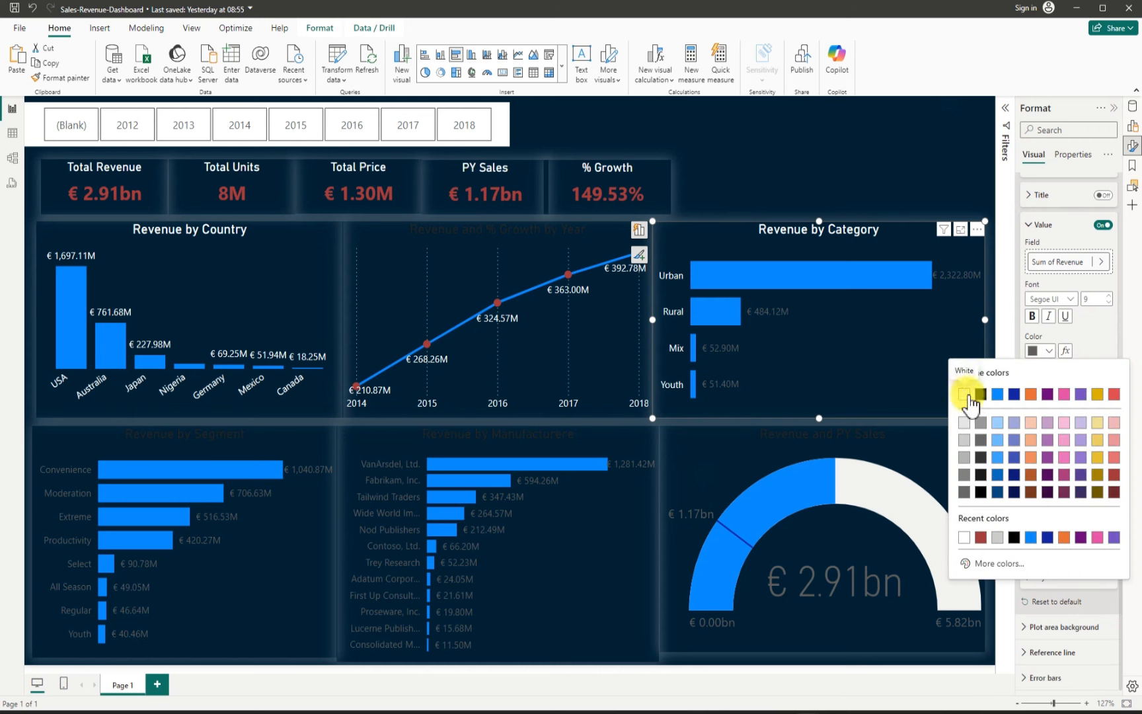
{"action": "left_click", "coordinate": [965, 390]}
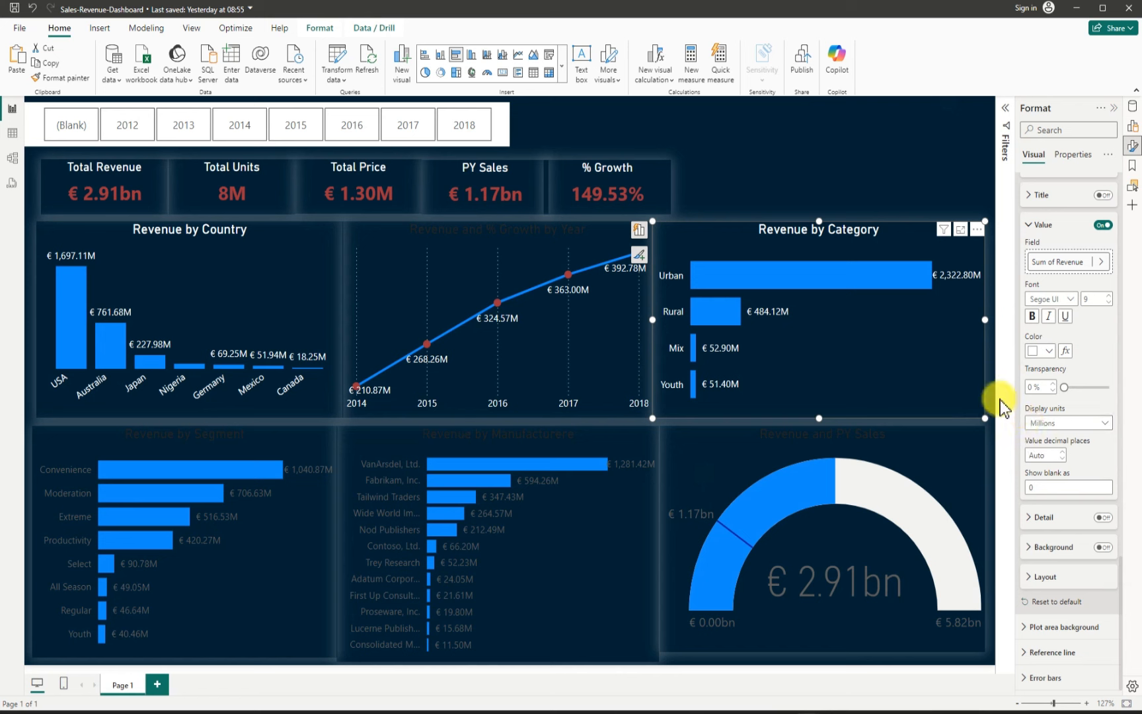
Step: Select the Revenue by Segment chart and set its data label value color to white
{"action": "left_click", "coordinate": [135, 418]}
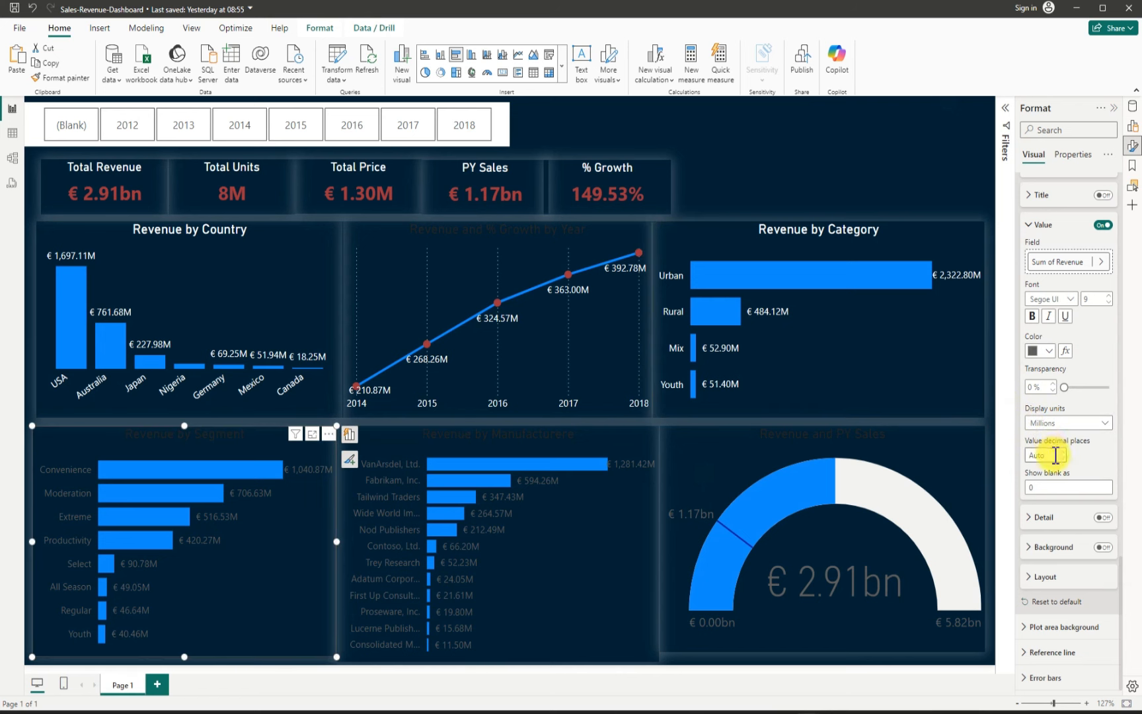
{"action": "left_click", "coordinate": [1049, 351]}
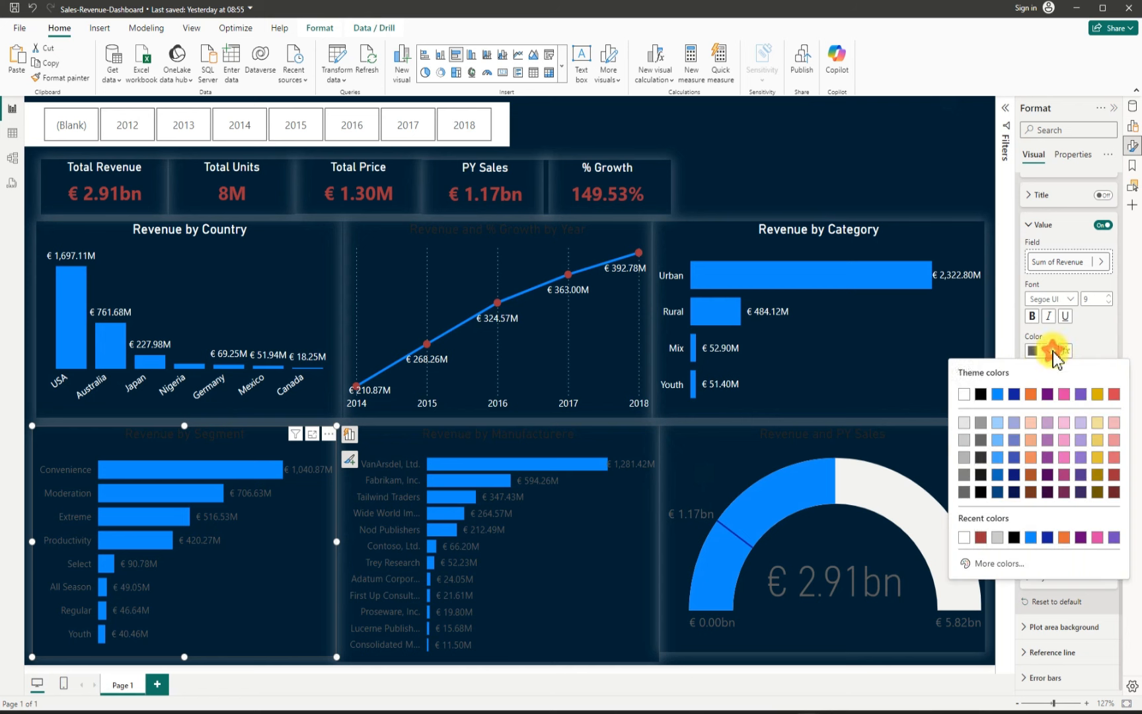
{"action": "left_click", "coordinate": [964, 394]}
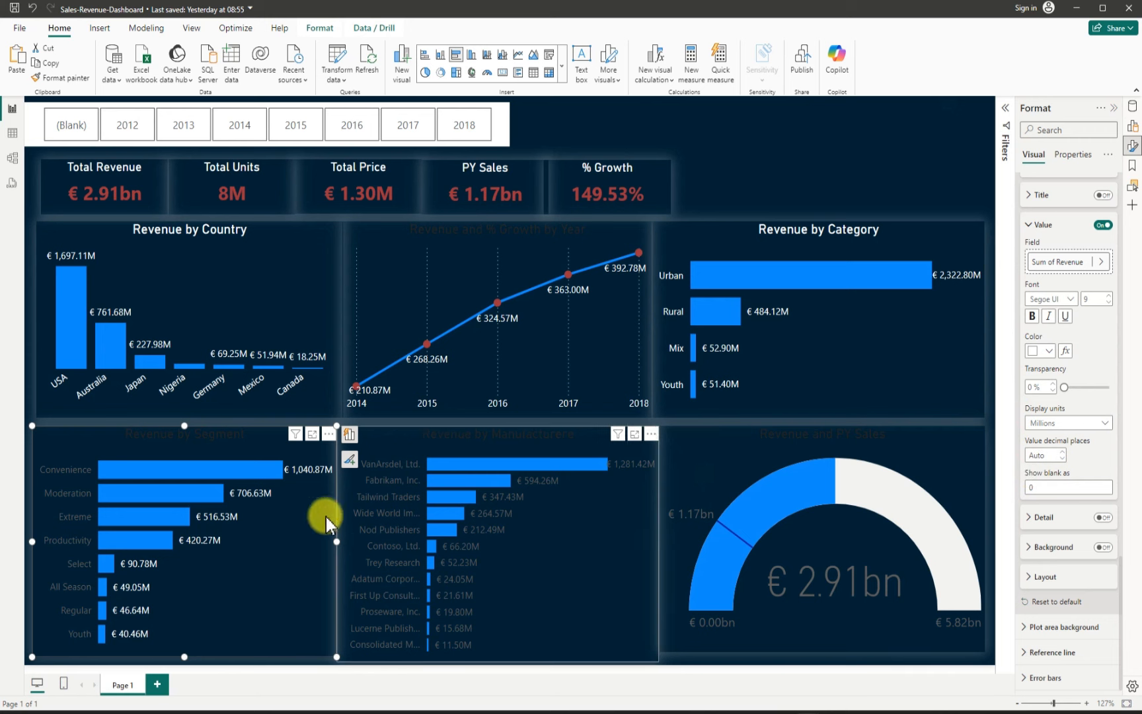
Step: Set the Revenue by Segment chart's Y-axis value labels color to white
{"action": "scroll", "coordinate": [1058, 439], "scroll_direction": "up", "scroll_amount": 3}
{"action": "scroll", "coordinate": [1057, 439], "scroll_direction": "up", "scroll_amount": 5}
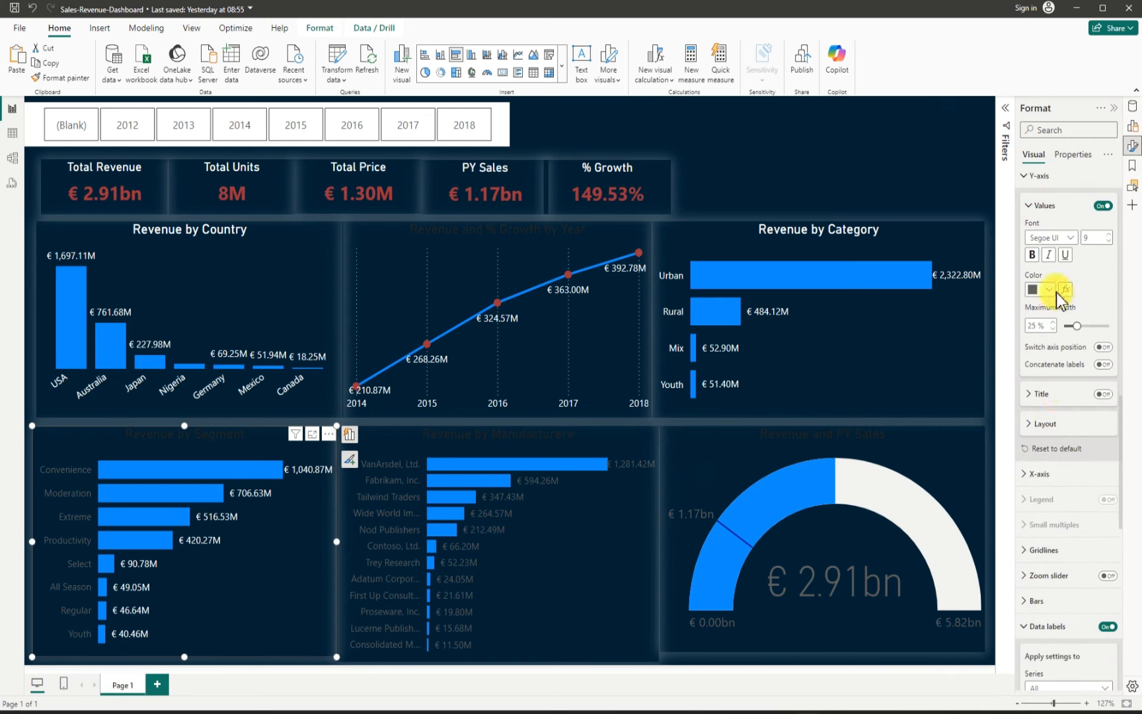
{"action": "left_click", "coordinate": [1048, 292]}
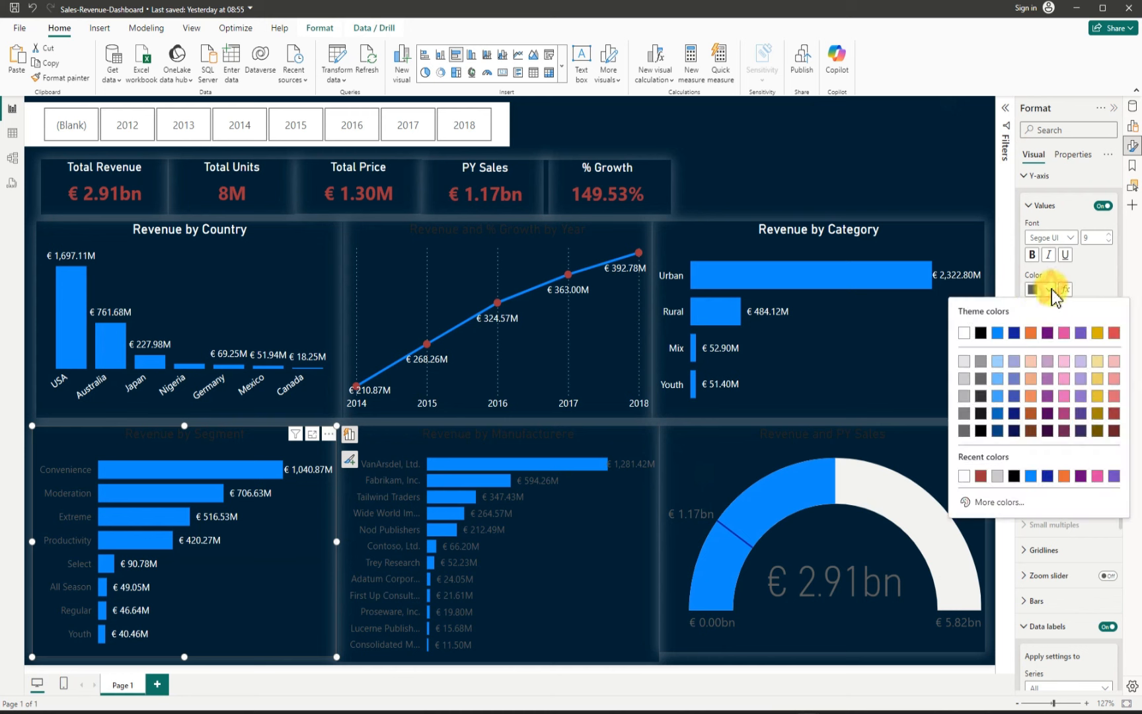
{"action": "left_click", "coordinate": [964, 332]}
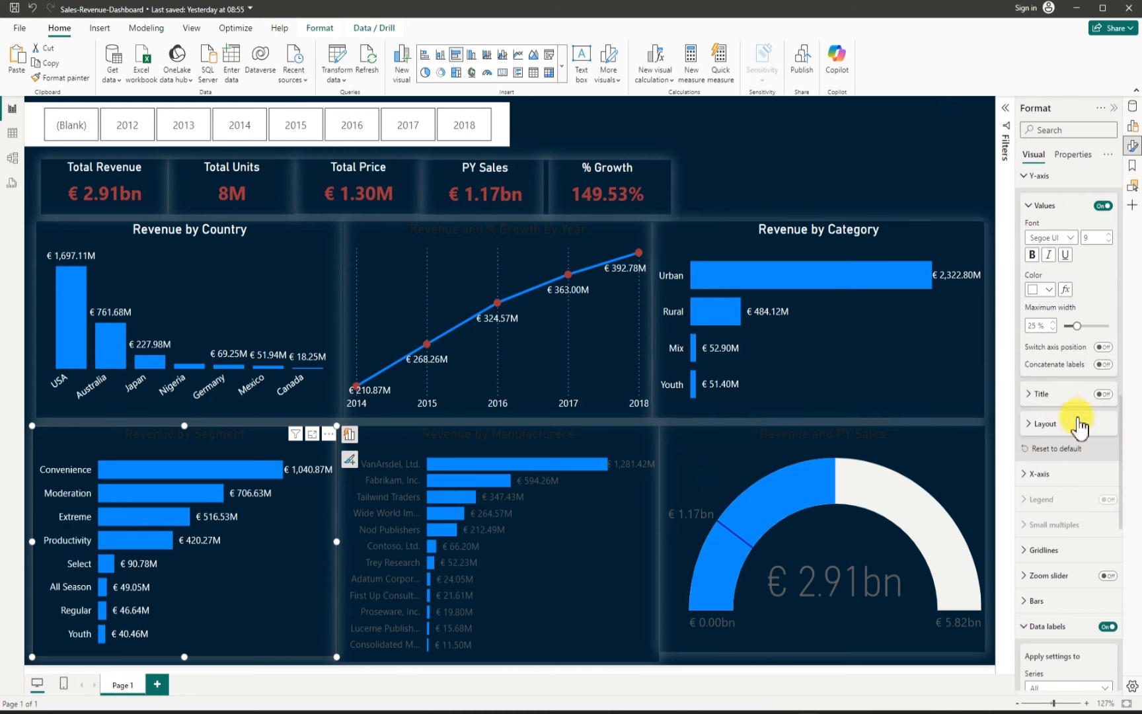
Step: Set the Revenue by Segment chart's title text color to white
{"action": "scroll", "coordinate": [1044, 436], "scroll_direction": "up", "scroll_amount": 6}
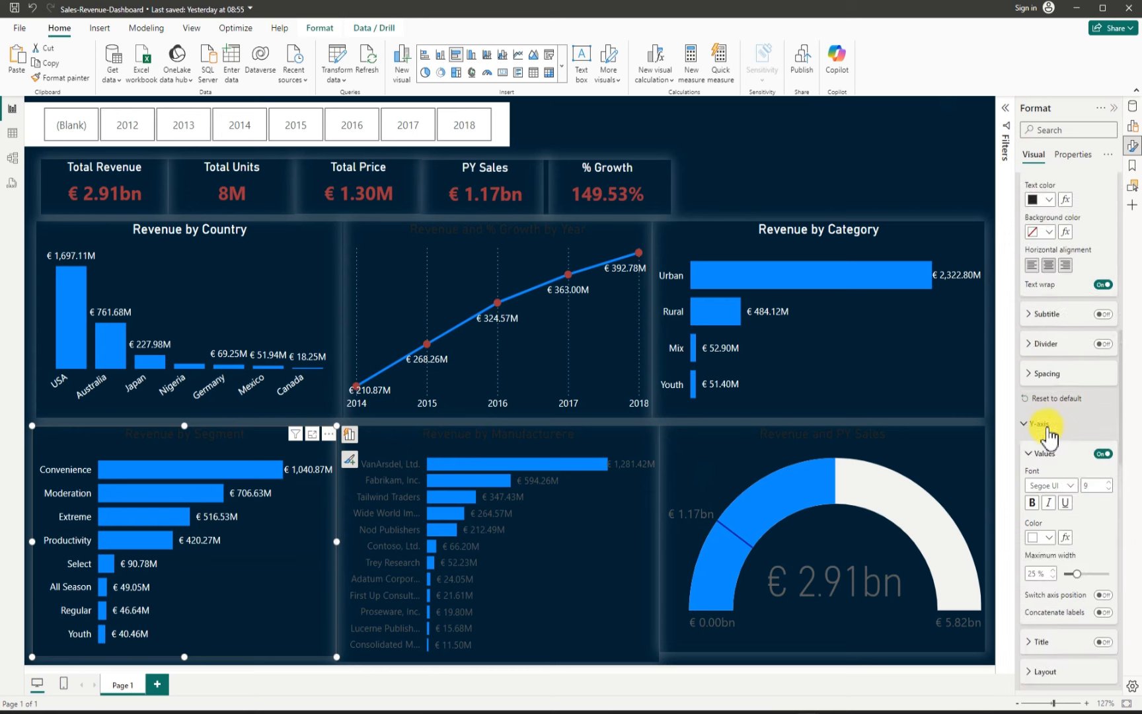
{"action": "left_click", "coordinate": [1049, 386]}
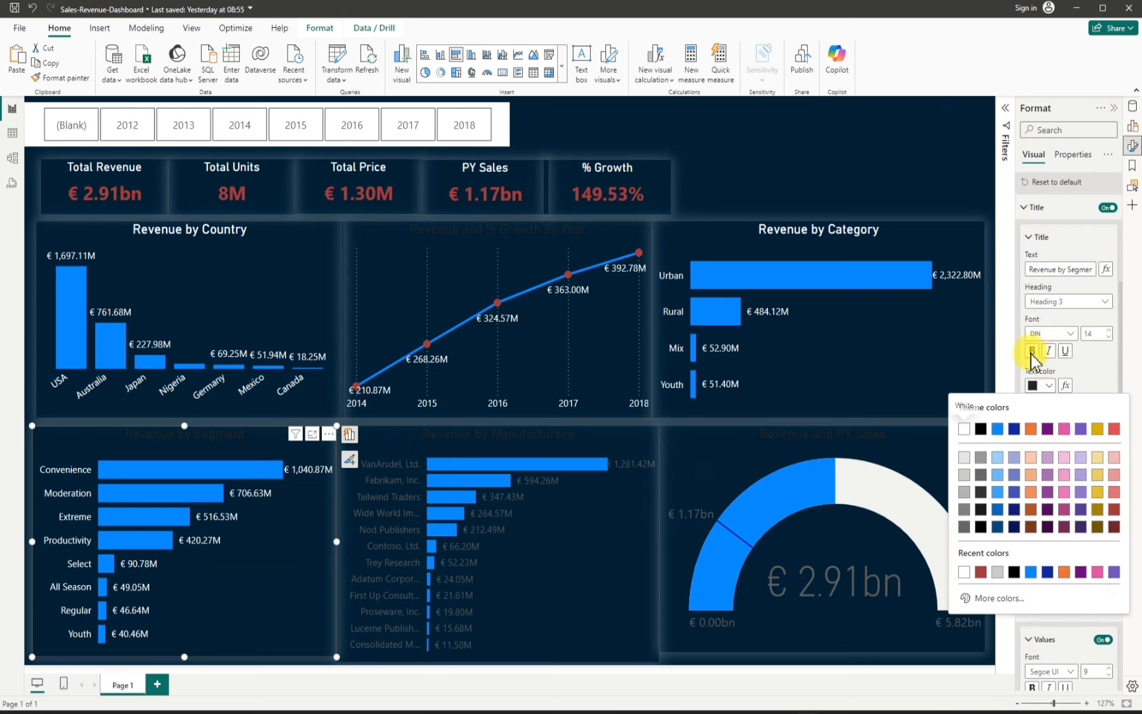
{"action": "left_click", "coordinate": [965, 428]}
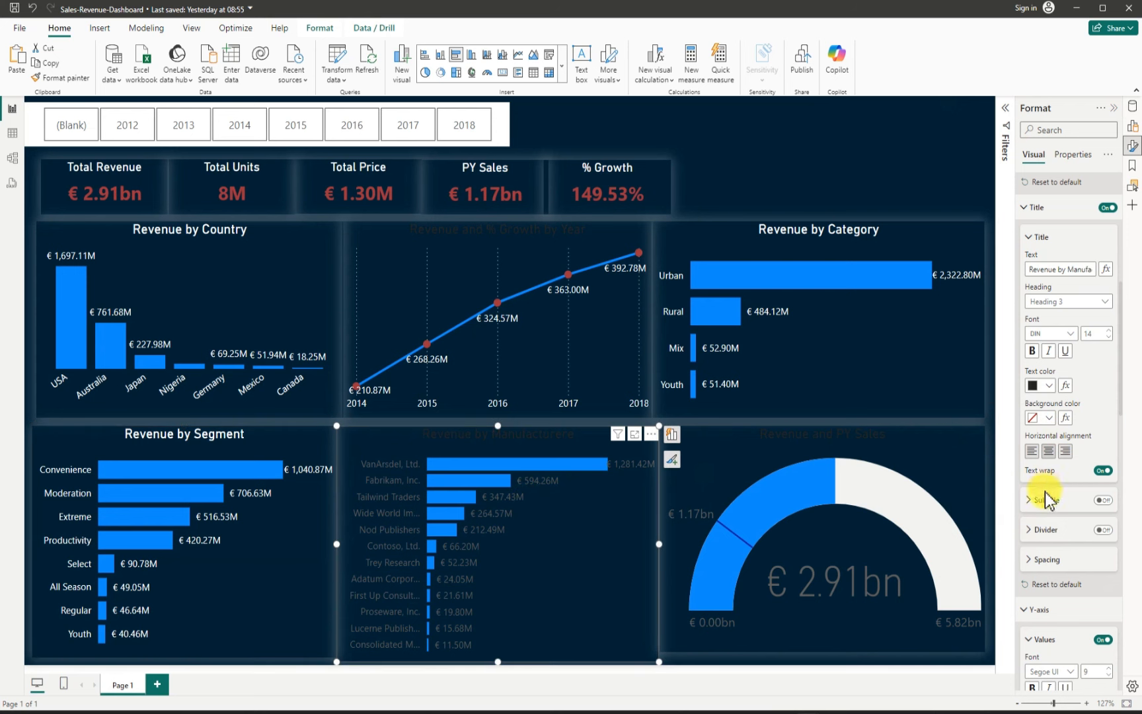
Step: Set the Revenue by Manufacturer chart's title text color to white
{"action": "left_click", "coordinate": [1050, 385]}
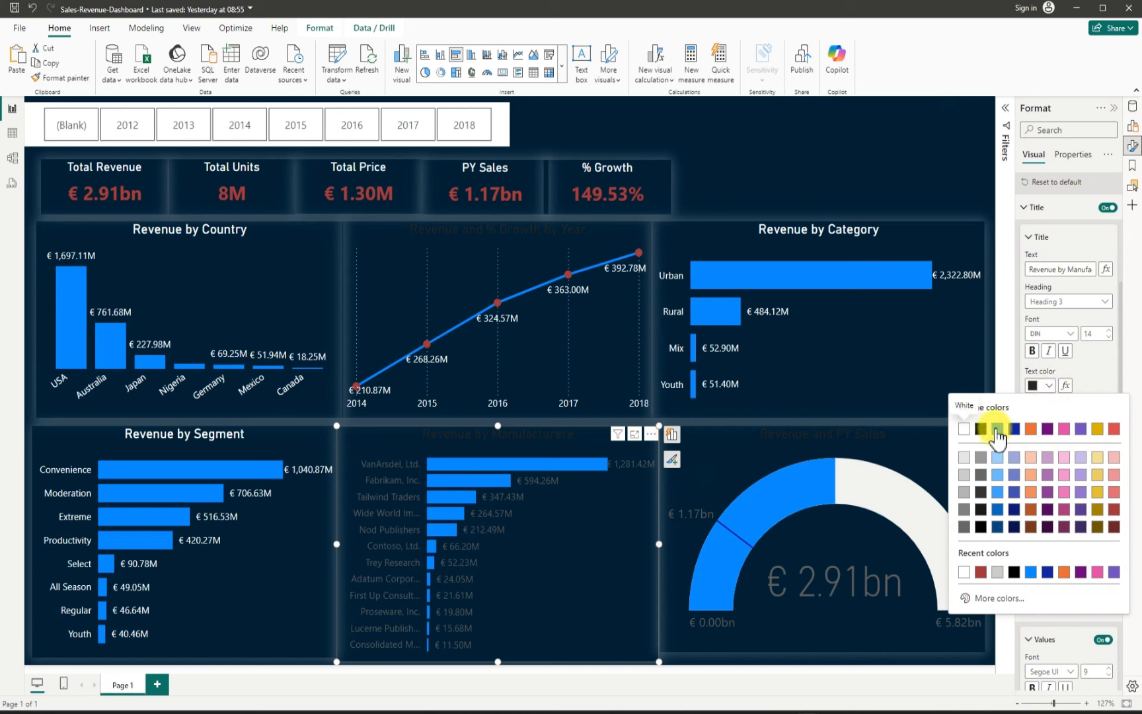
{"action": "left_click", "coordinate": [964, 429]}
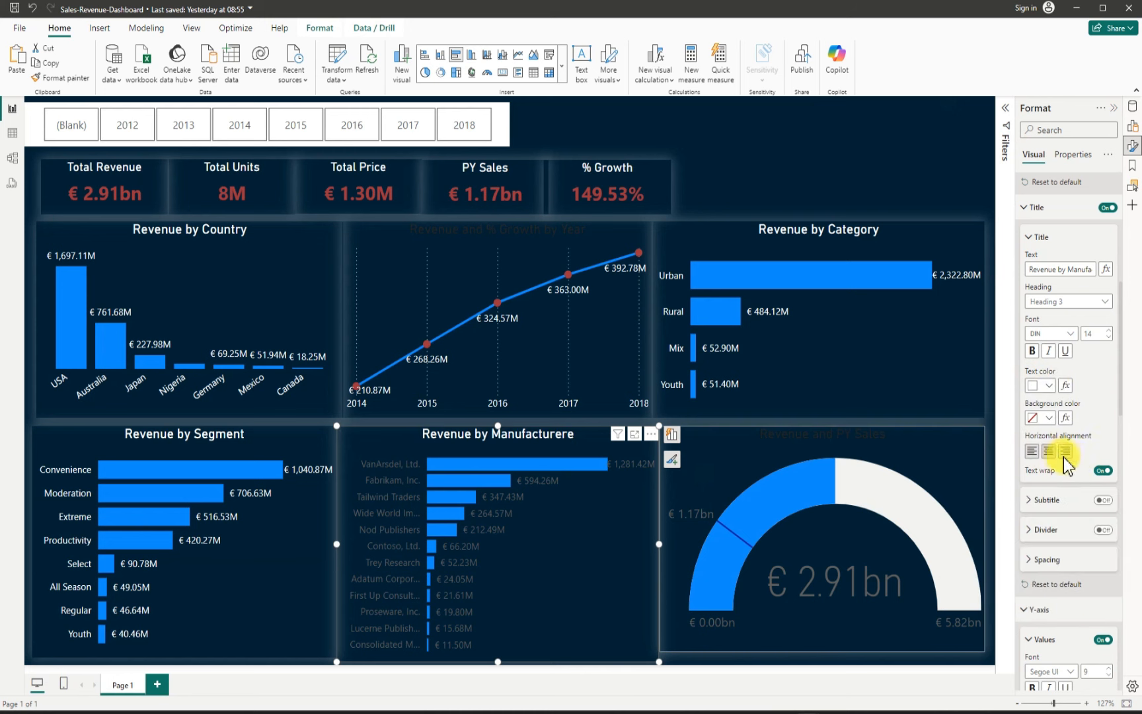
Step: Set the Revenue by Manufacturer chart's Y-axis value labels color to white
{"action": "scroll", "coordinate": [1043, 506], "scroll_direction": "down", "scroll_amount": 3}
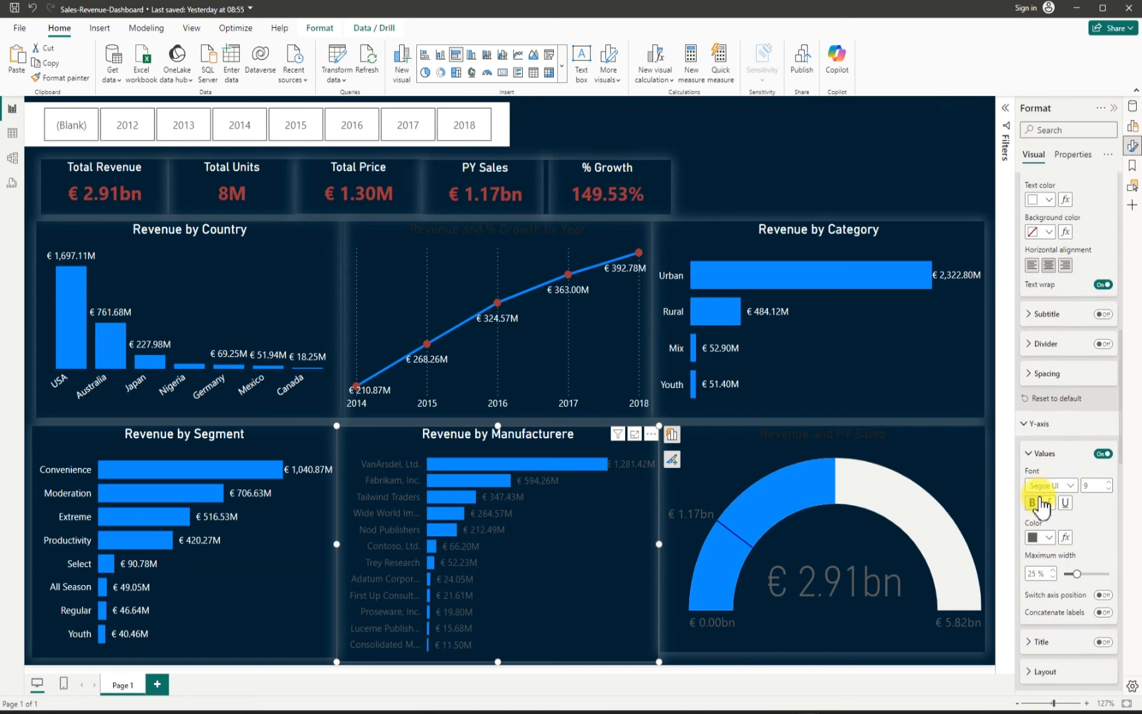
{"action": "scroll", "coordinate": [1039, 489], "scroll_direction": "down", "scroll_amount": 3}
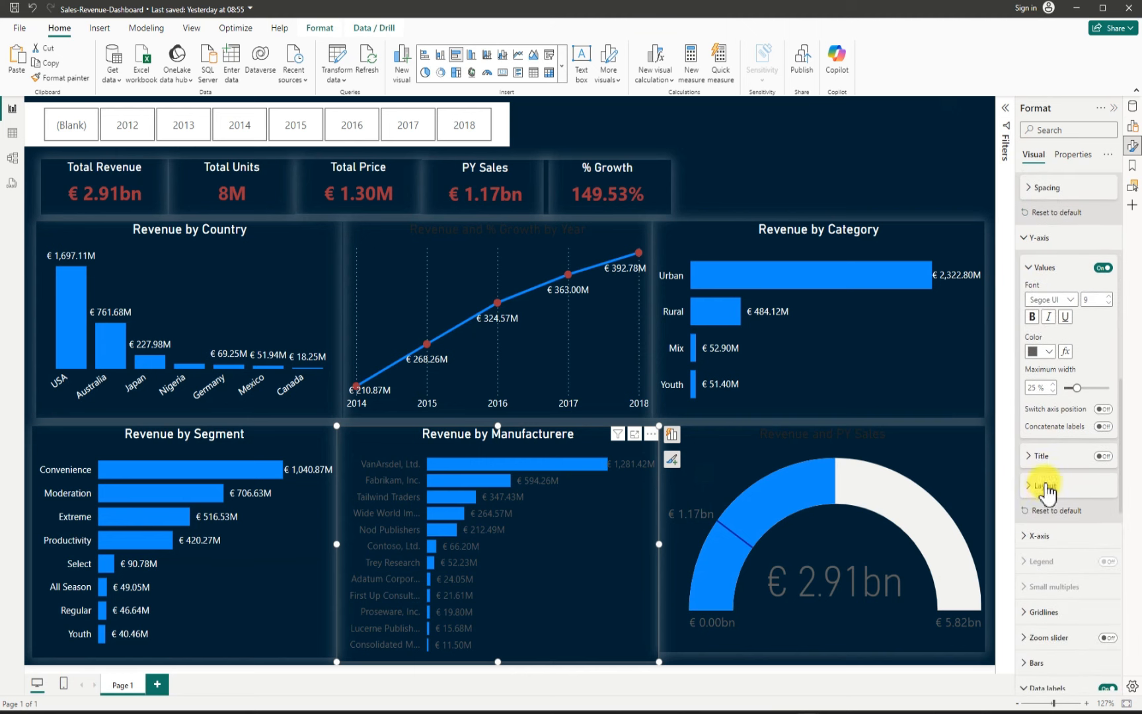
{"action": "left_click", "coordinate": [1045, 351]}
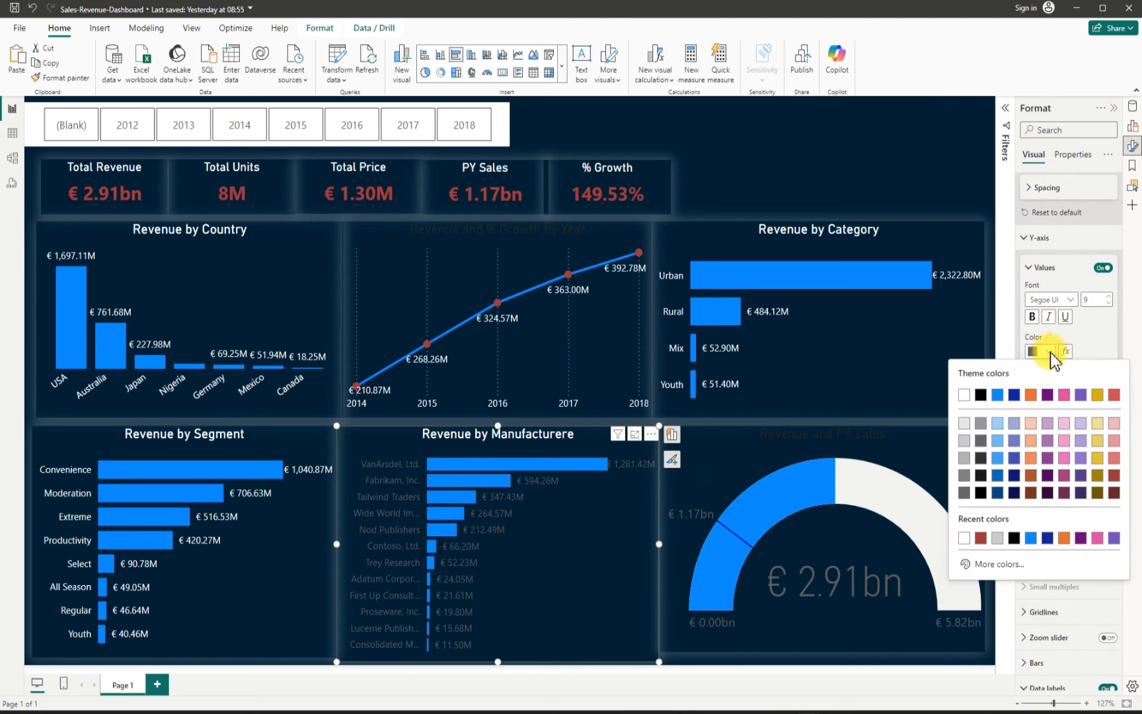
{"action": "left_click", "coordinate": [967, 397]}
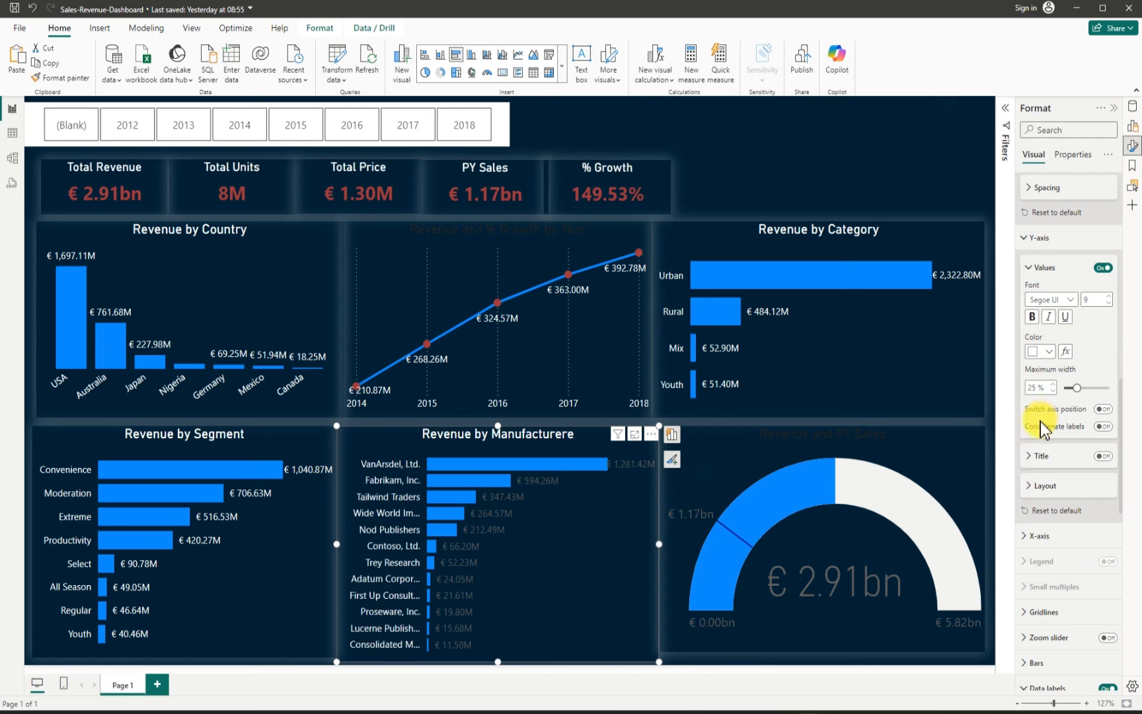
Step: Set the Revenue by Manufacturer chart's data label value color to white
{"action": "scroll", "coordinate": [1032, 457], "scroll_direction": "down", "scroll_amount": 6}
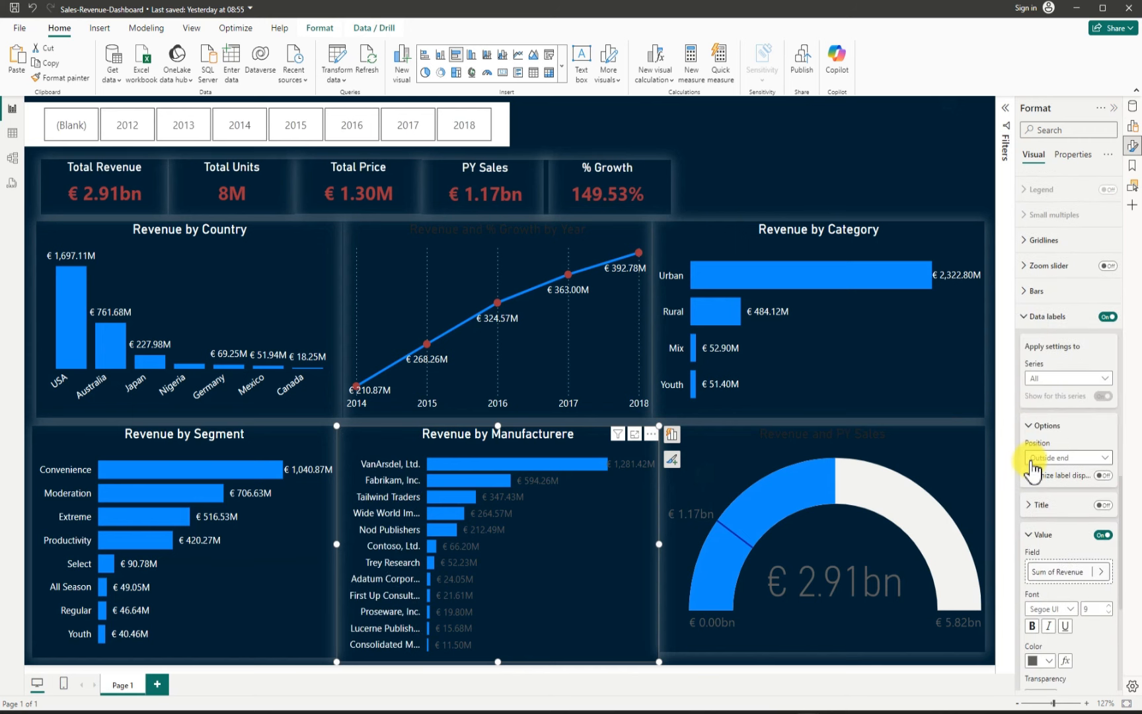
{"action": "scroll", "coordinate": [1035, 476], "scroll_direction": "down", "scroll_amount": 2}
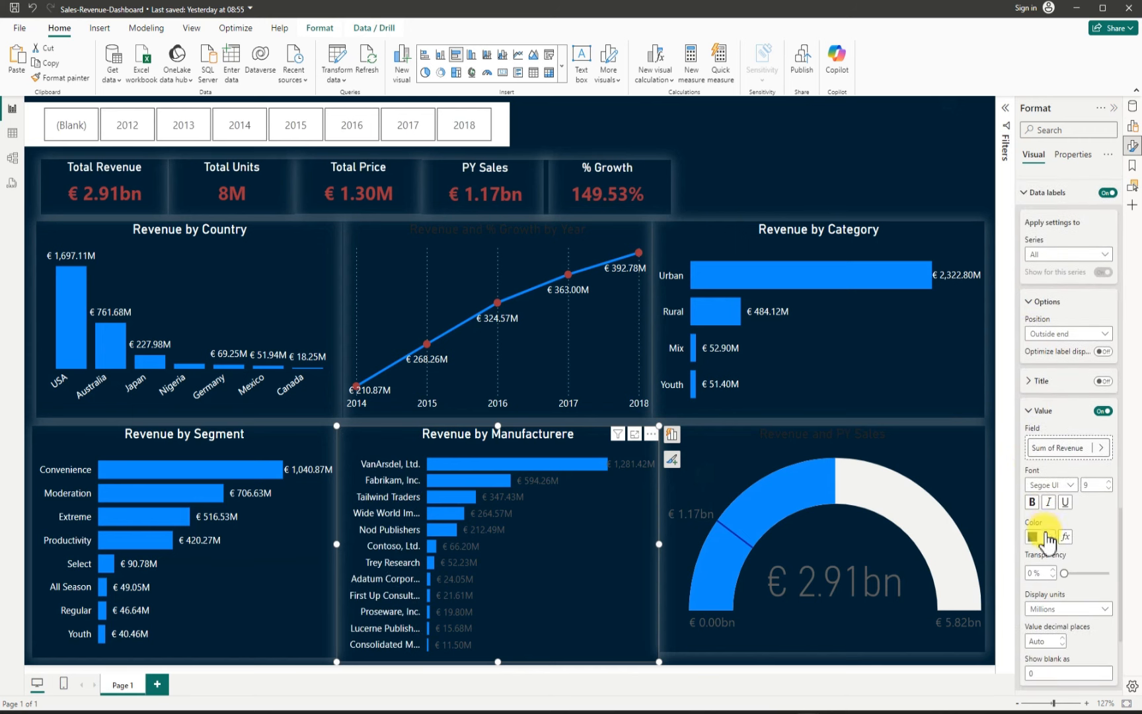
{"action": "left_click", "coordinate": [1049, 538]}
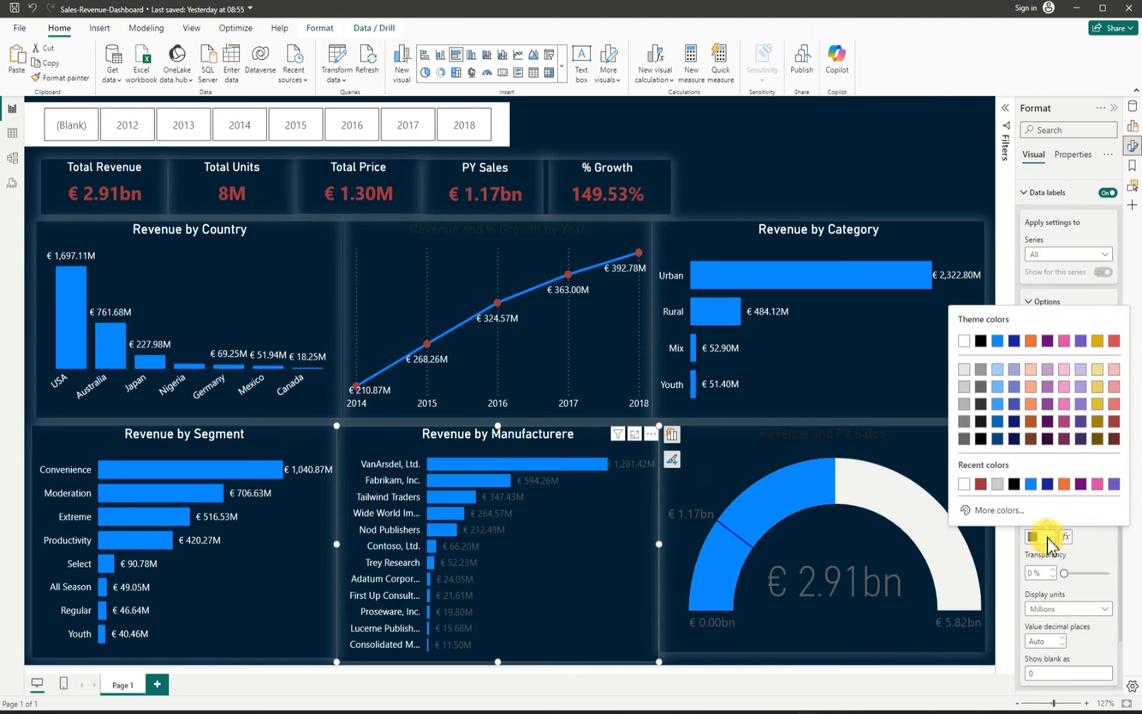
{"action": "left_click", "coordinate": [961, 340]}
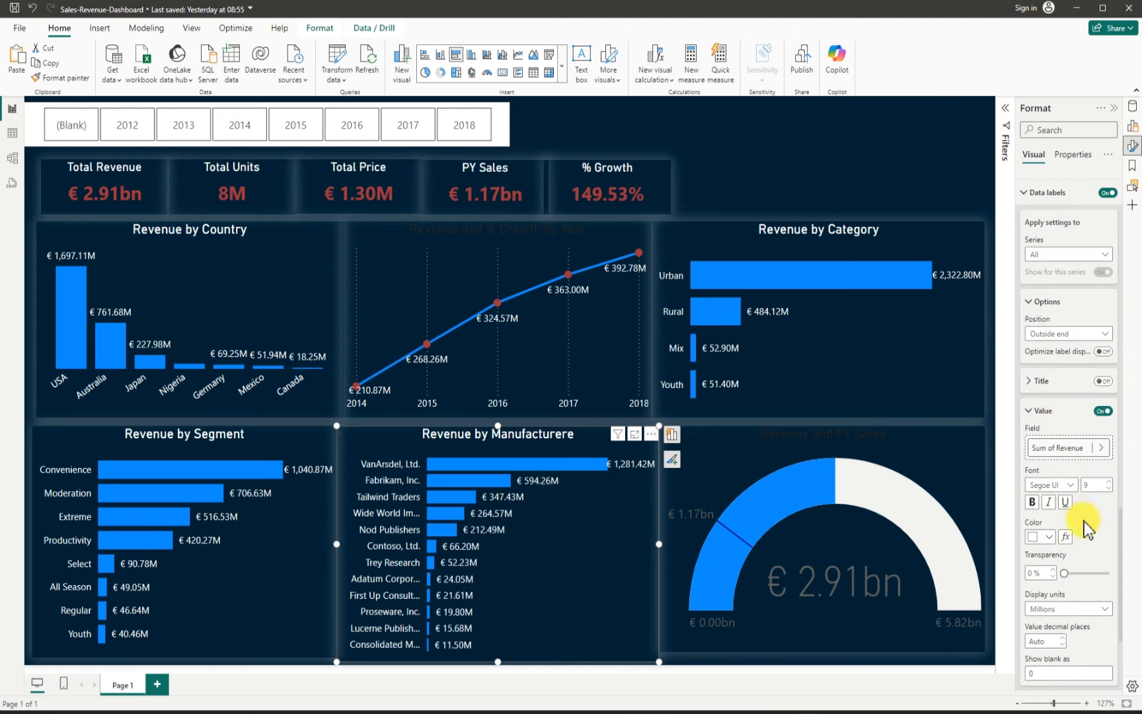
Step: Select the Revenue and PY Sales gauge and set its data label value color to white
{"action": "left_click", "coordinate": [709, 463]}
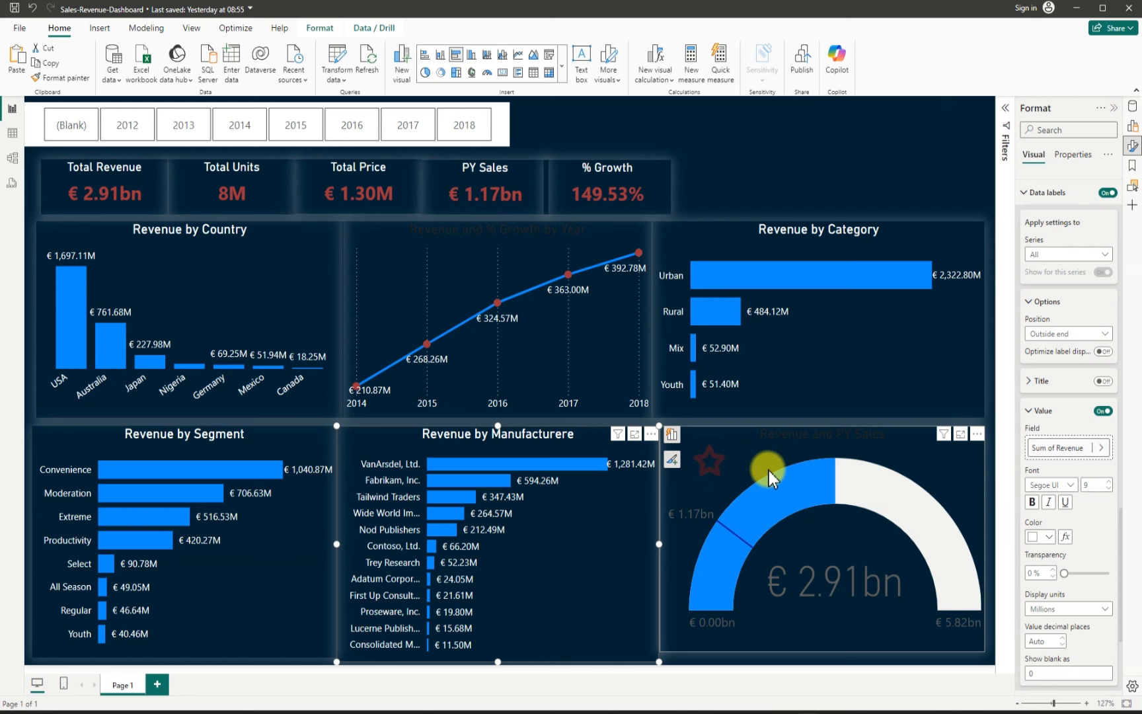
{"action": "left_click", "coordinate": [1048, 537]}
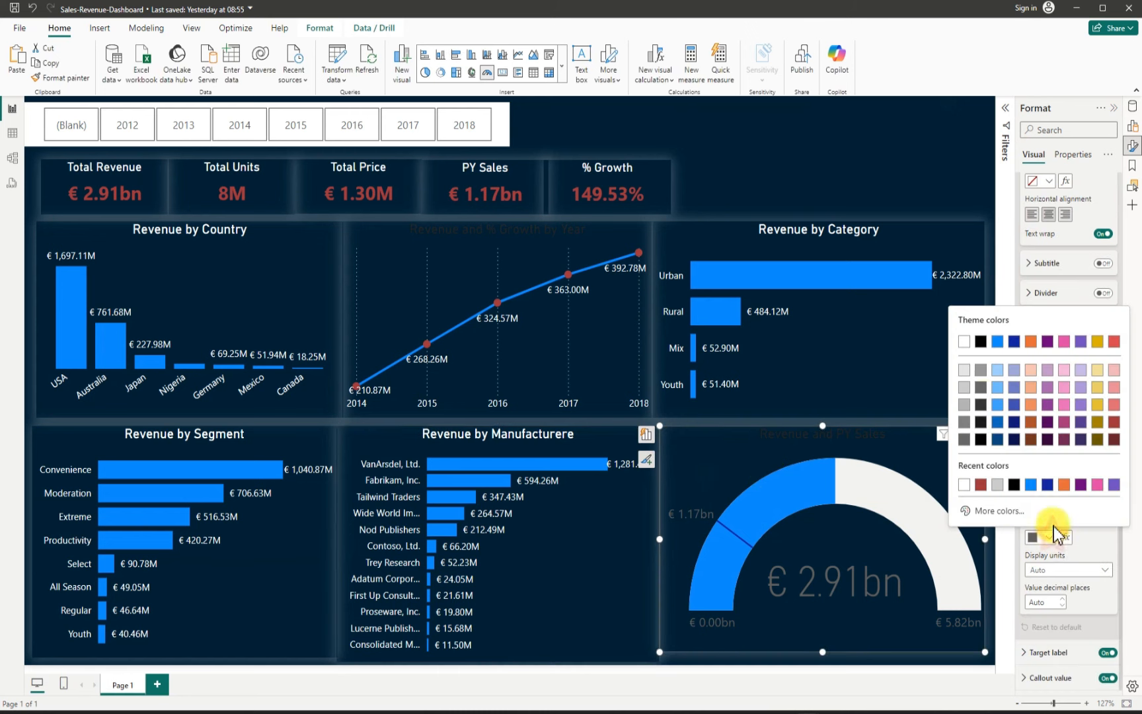
{"action": "left_click", "coordinate": [965, 341]}
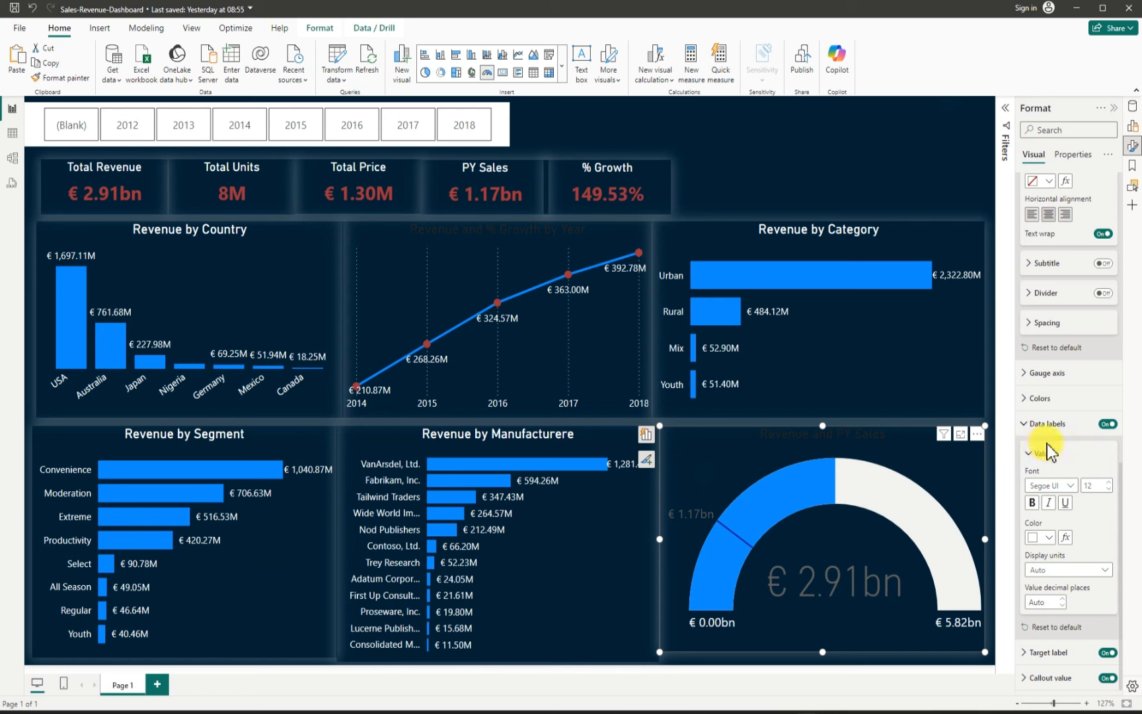
Step: Set the Revenue and PY Sales gauge's title text color to white
{"action": "scroll", "coordinate": [1047, 445], "scroll_direction": "up", "scroll_amount": 5}
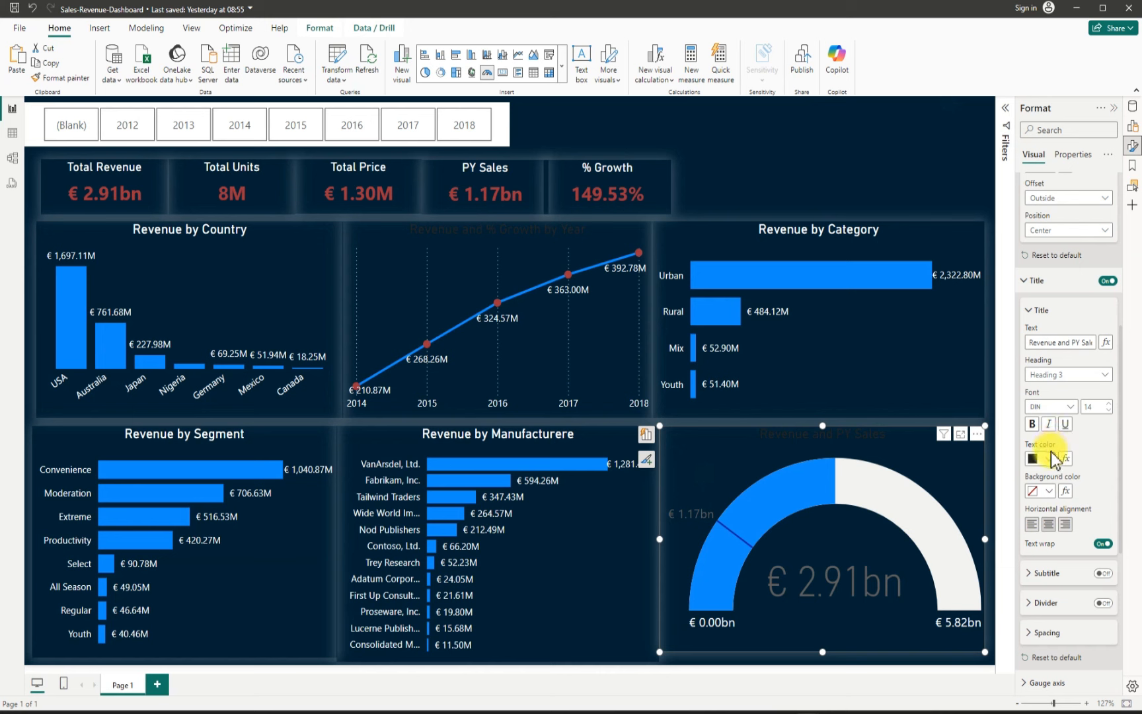
{"action": "left_click", "coordinate": [1051, 458]}
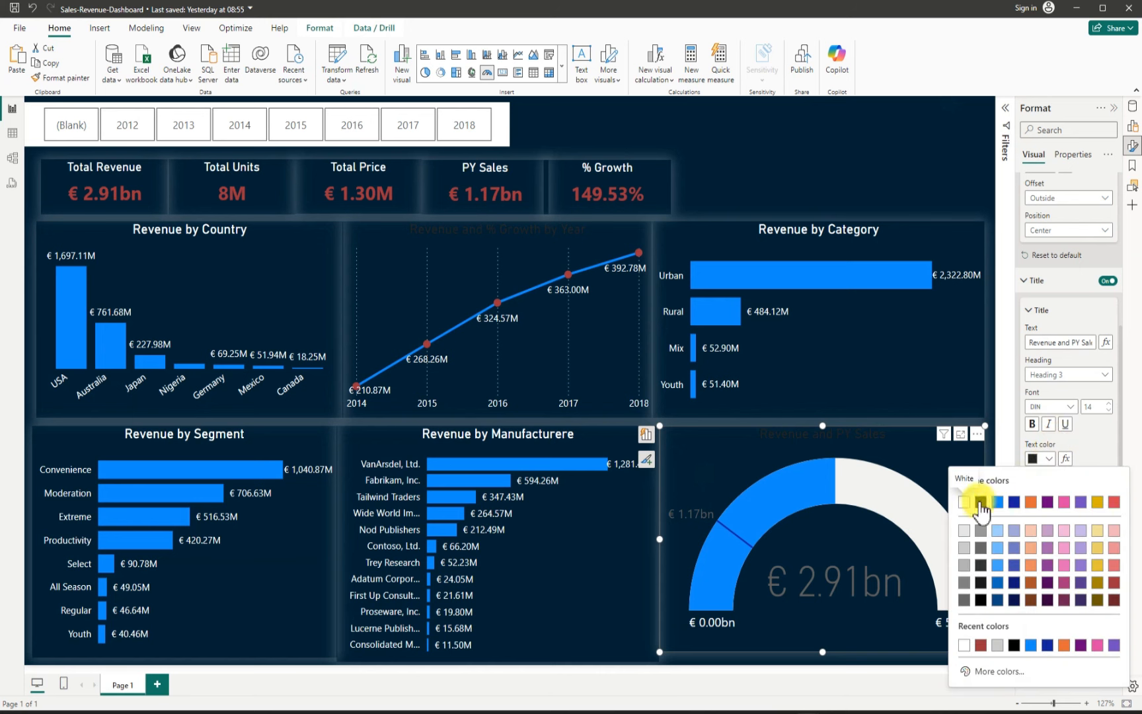
{"action": "left_click", "coordinate": [964, 503]}
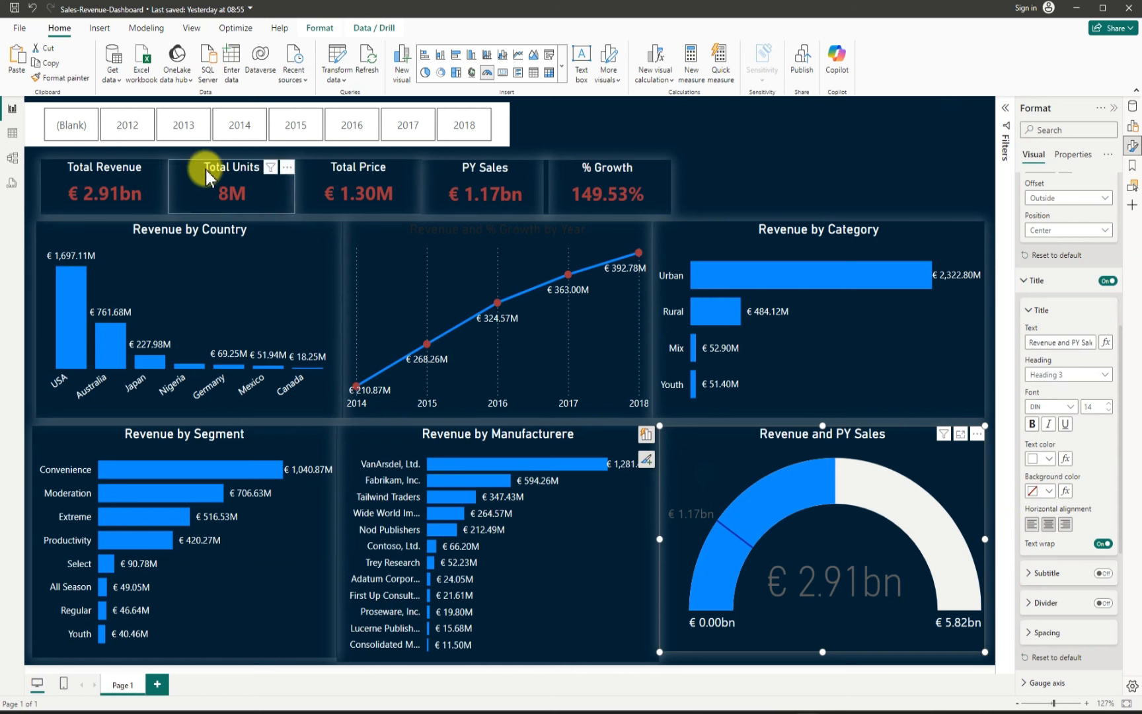
Step: Select the year slicer and turn off its Responsive advanced option
{"action": "left_click", "coordinate": [34, 111]}
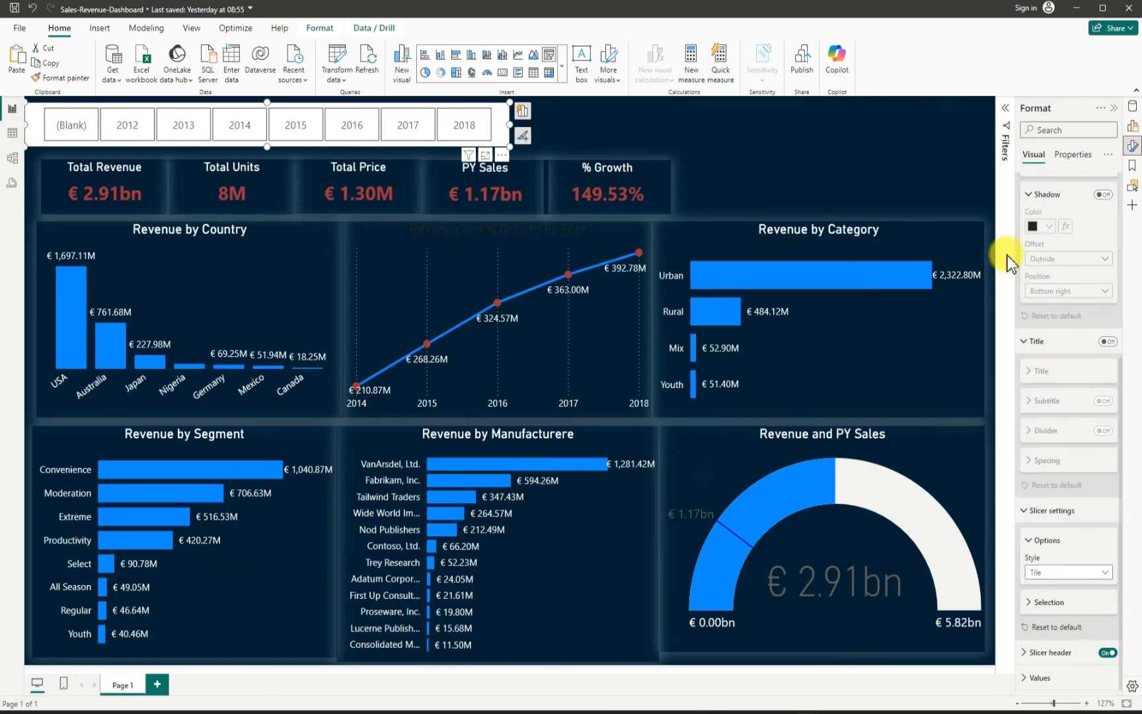
{"action": "left_click", "coordinate": [1076, 160]}
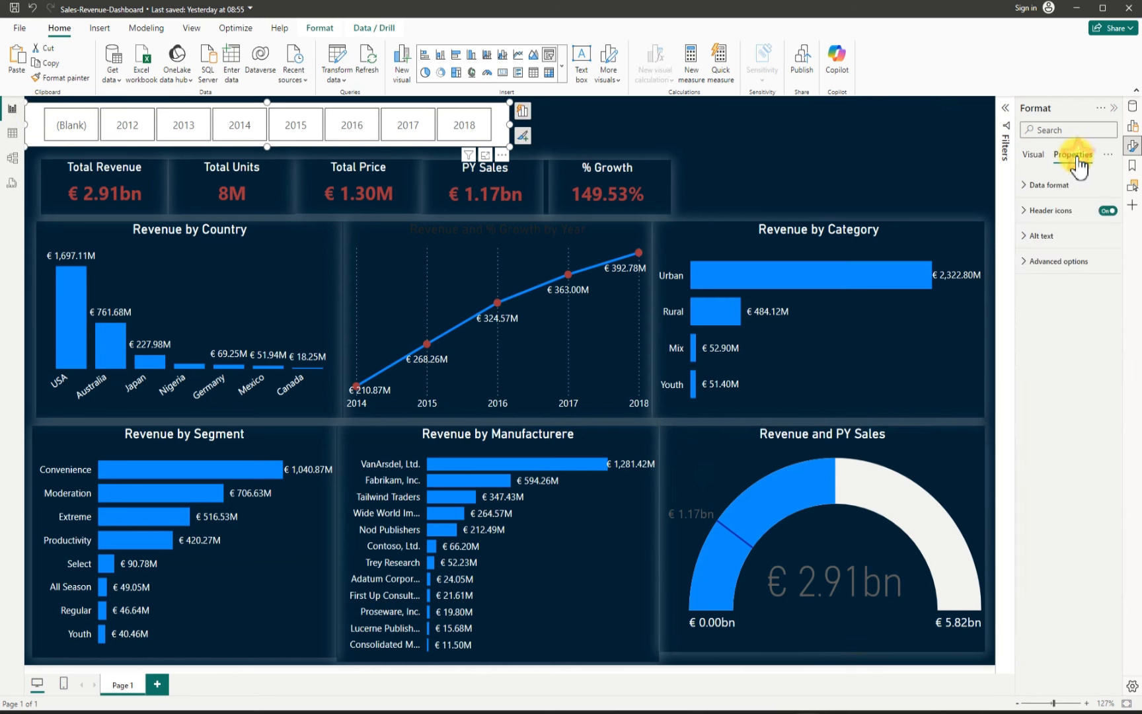
{"action": "left_click", "coordinate": [1044, 263]}
{"action": "left_click", "coordinate": [1103, 291]}
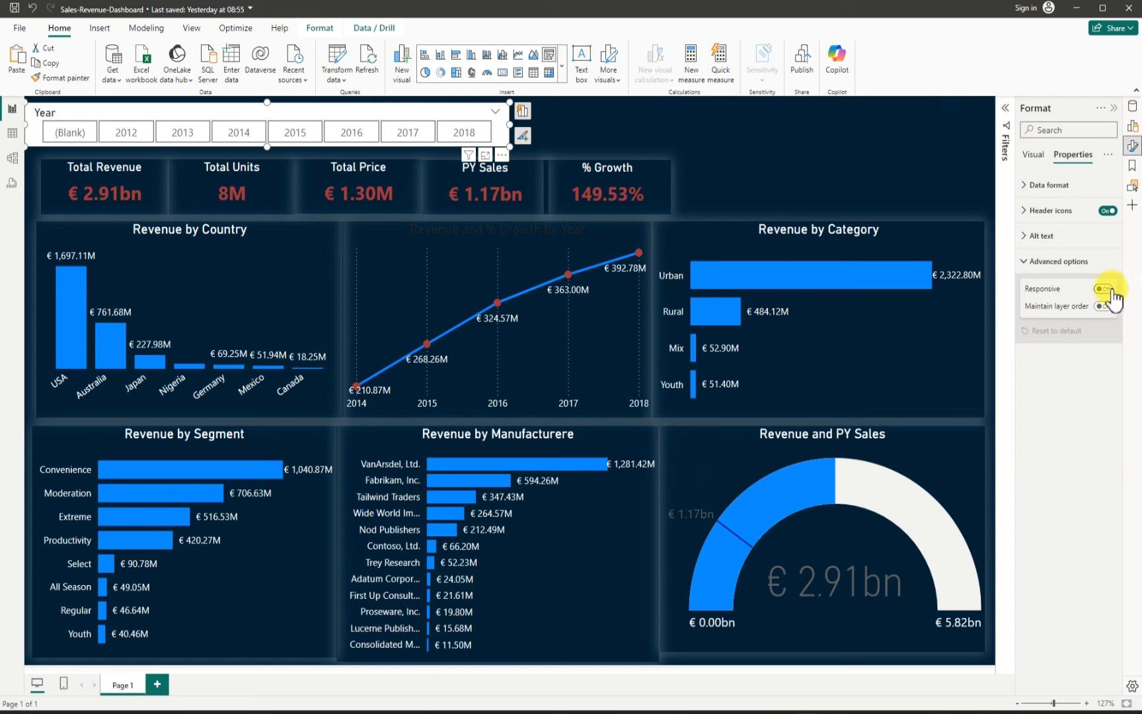
Step: Turn off the year slicer's background
{"action": "left_click", "coordinate": [867, 154]}
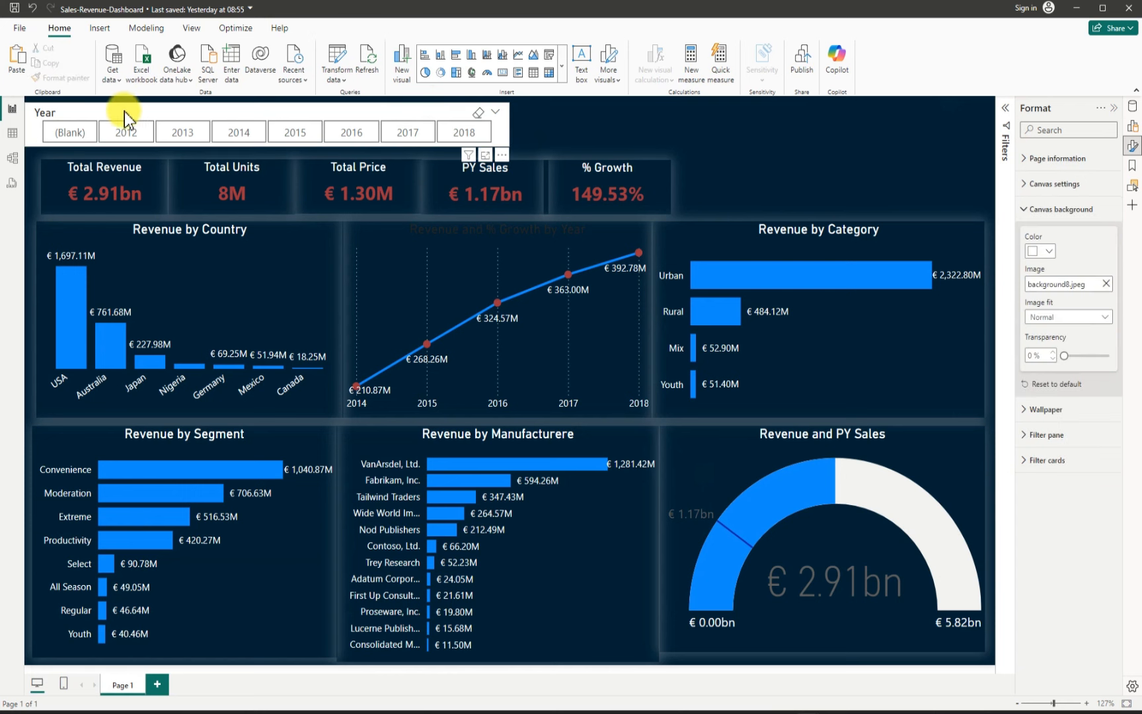
{"action": "left_click", "coordinate": [91, 106]}
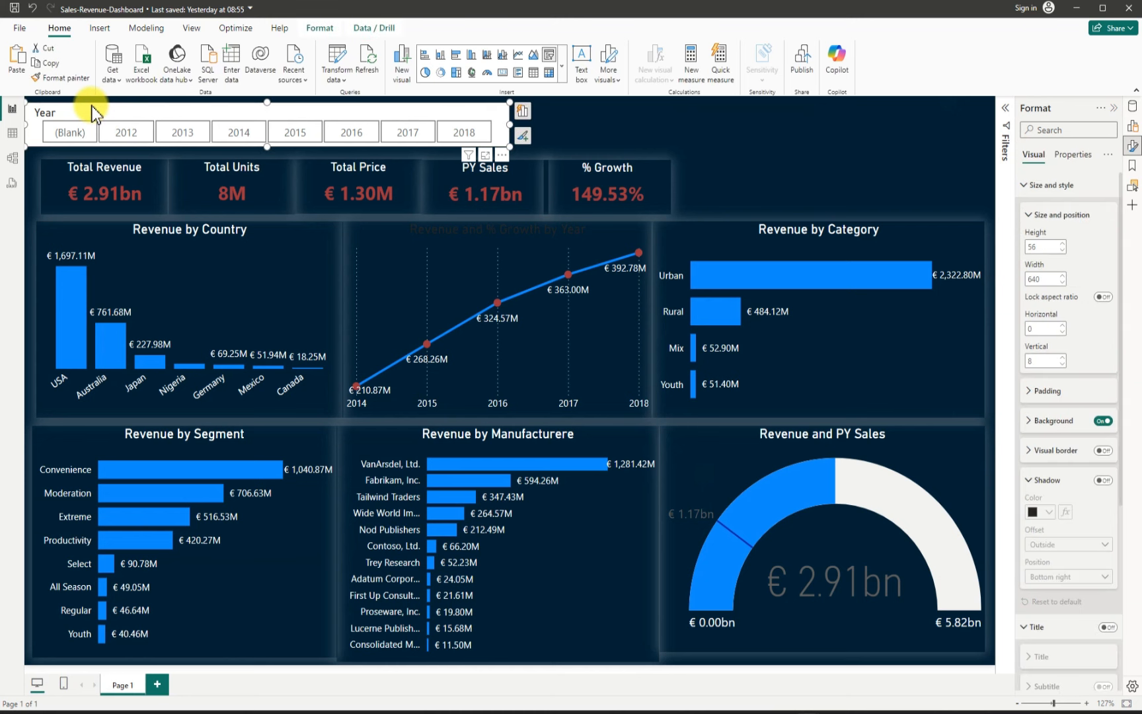
{"action": "left_click", "coordinate": [1103, 420]}
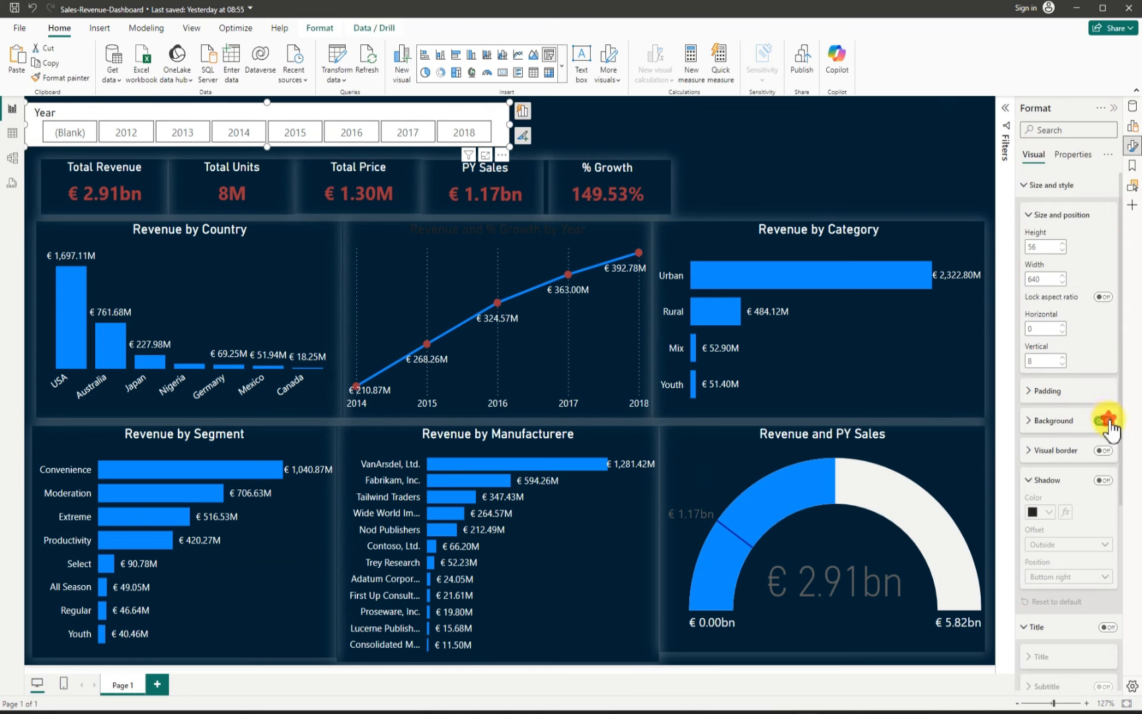
{"action": "left_click", "coordinate": [671, 124]}
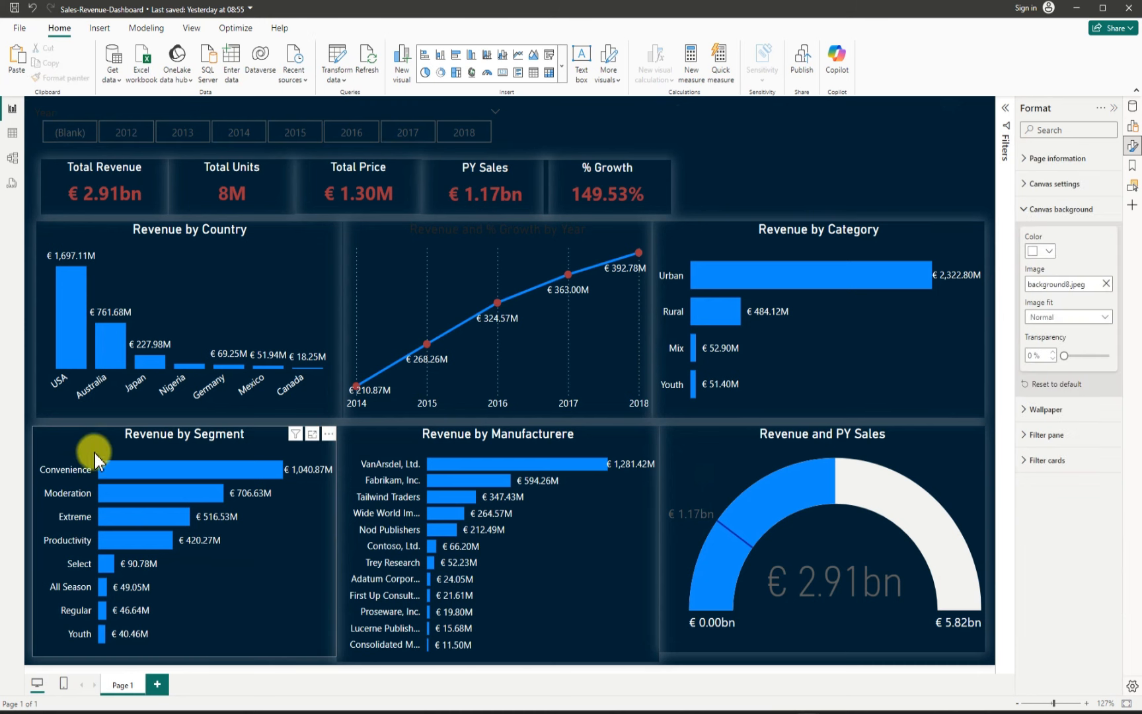
Step: Stretch the Revenue by Segment chart's top edge up and the Revenue and % Growth by Year chart's bottom edge down
{"action": "left_click", "coordinate": [180, 430]}
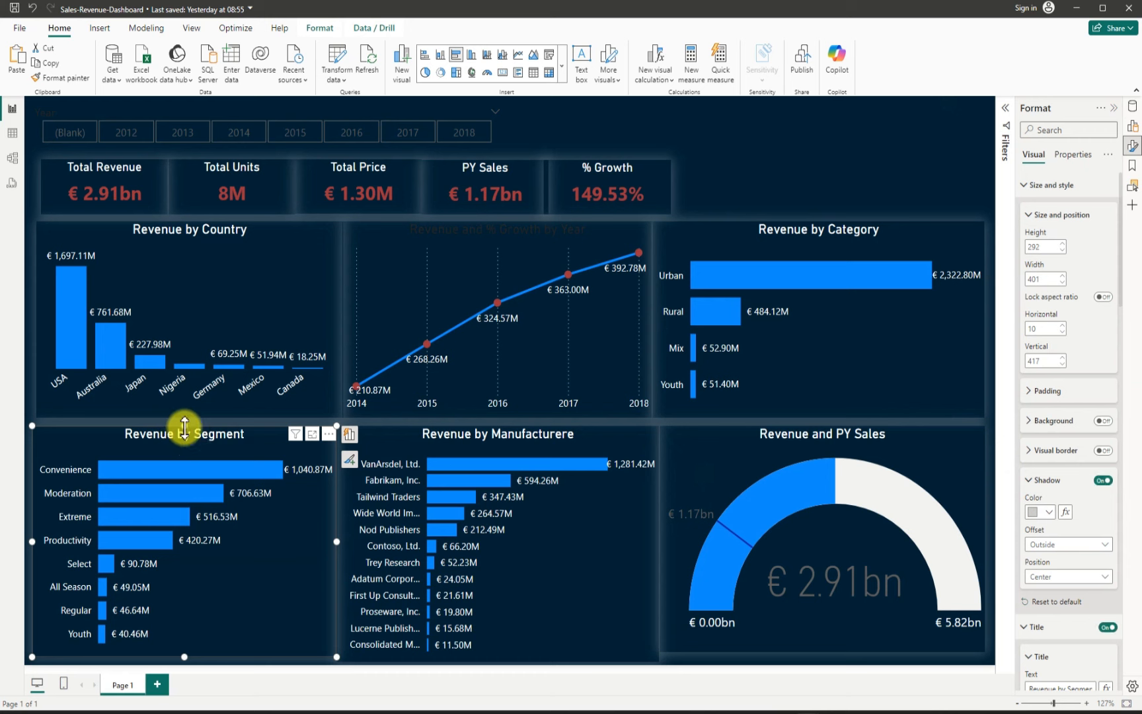
{"action": "left_click_drag", "start_coordinate": [184, 427], "coordinate": [184, 426]}
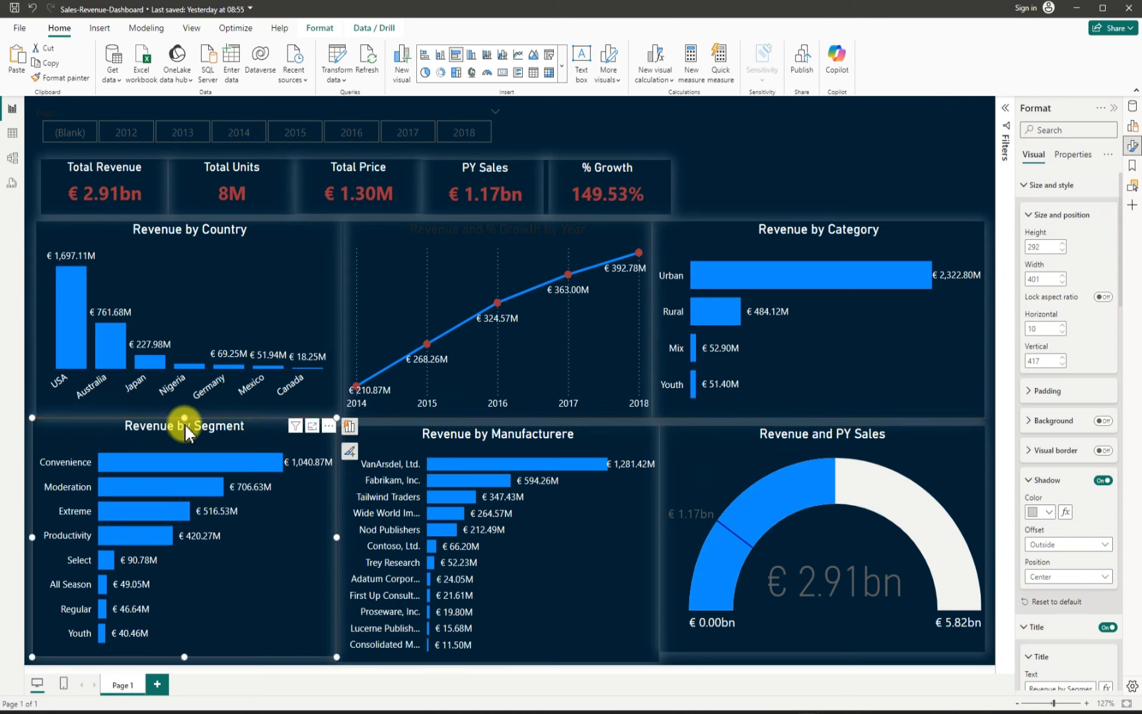
{"action": "left_click", "coordinate": [464, 416]}
{"action": "left_click_drag", "start_coordinate": [497, 417], "coordinate": [498, 424]}
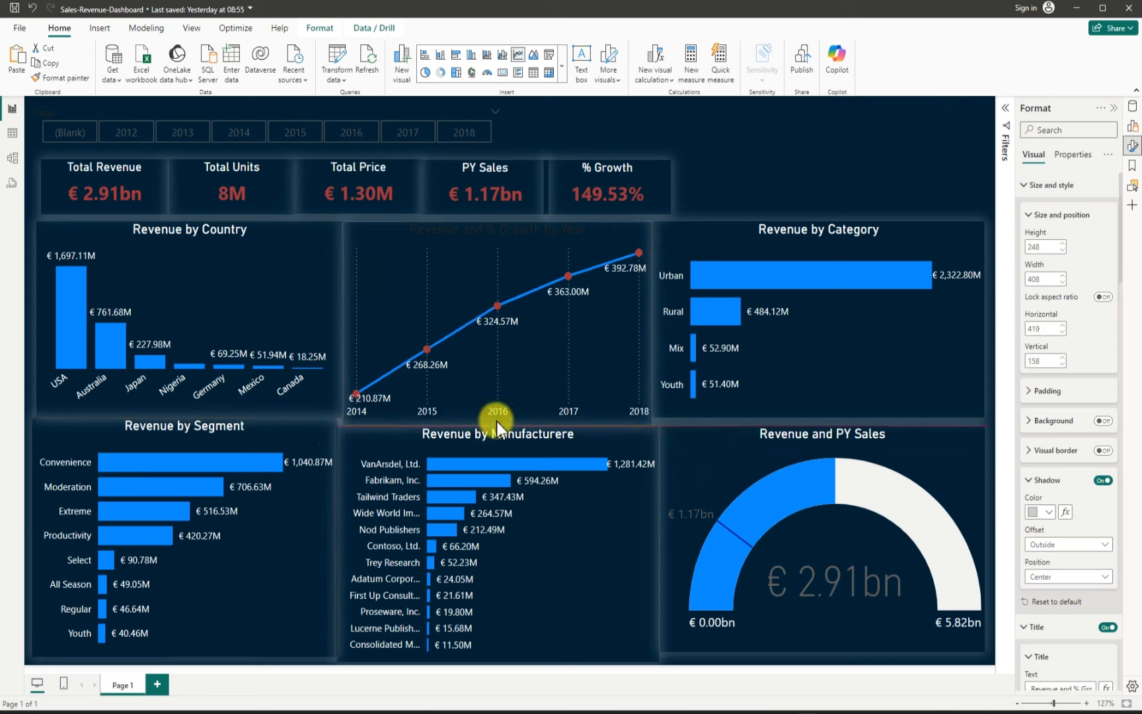
{"action": "left_click", "coordinate": [894, 162]}
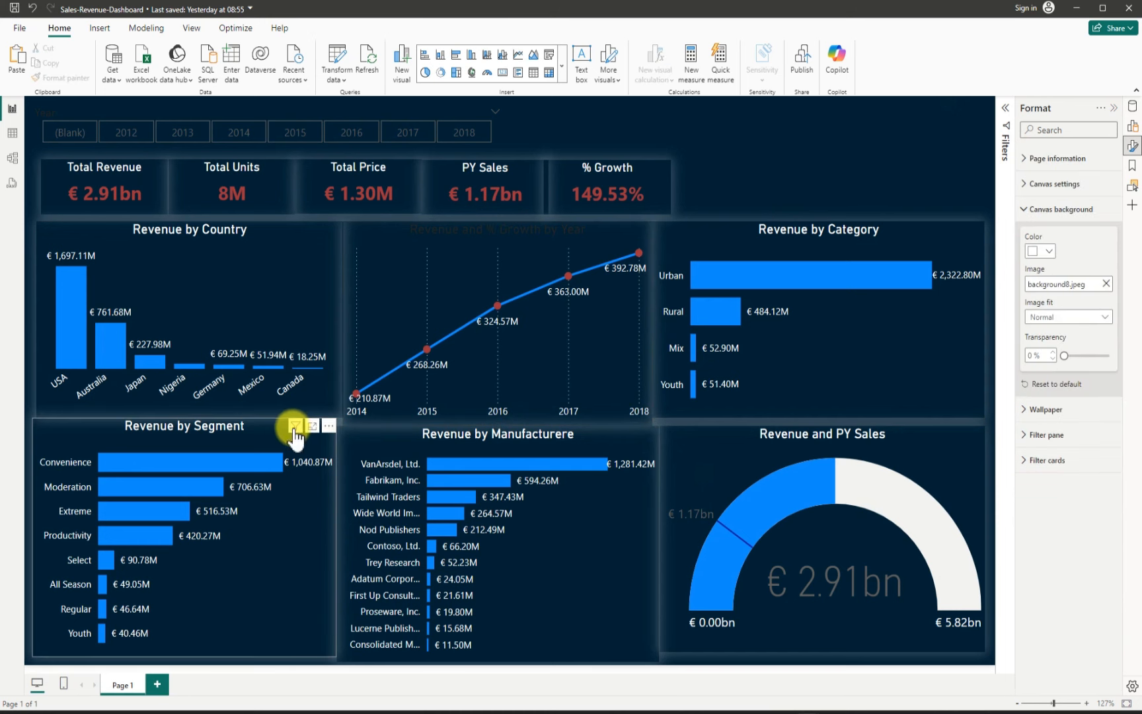
Step: Move the Revenue by Segment chart's top edge and the growth line chart's bottom edge back to their previous positions
{"action": "left_click", "coordinate": [200, 430]}
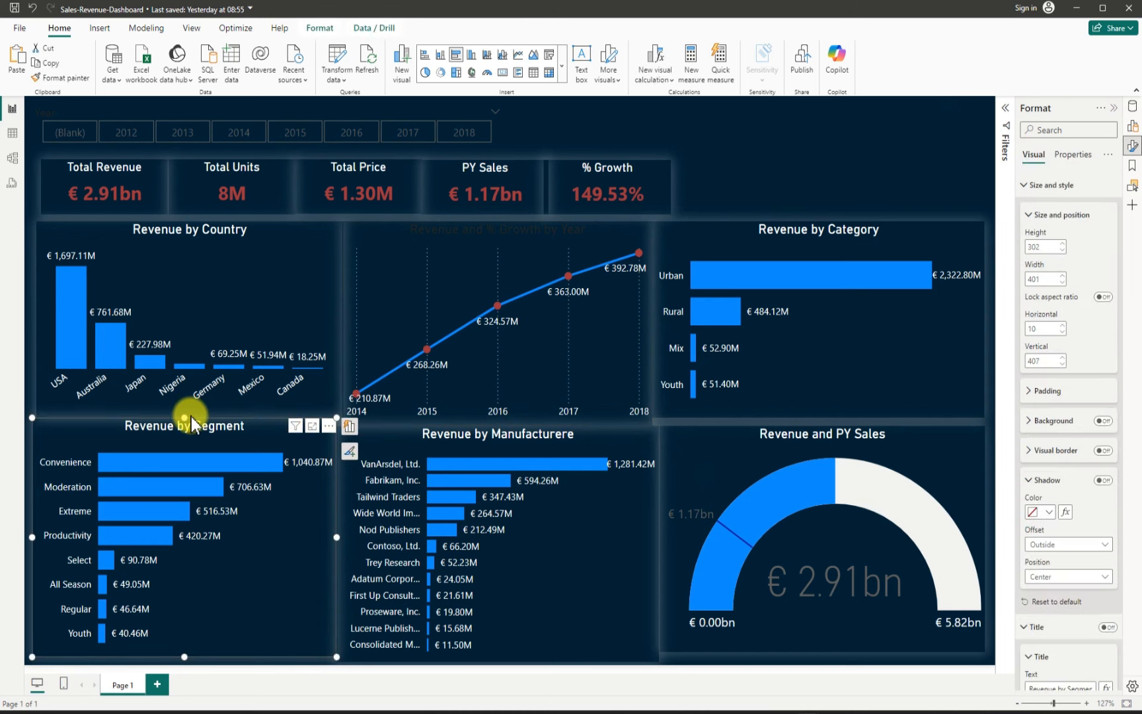
{"action": "left_click_drag", "start_coordinate": [184, 419], "coordinate": [186, 426]}
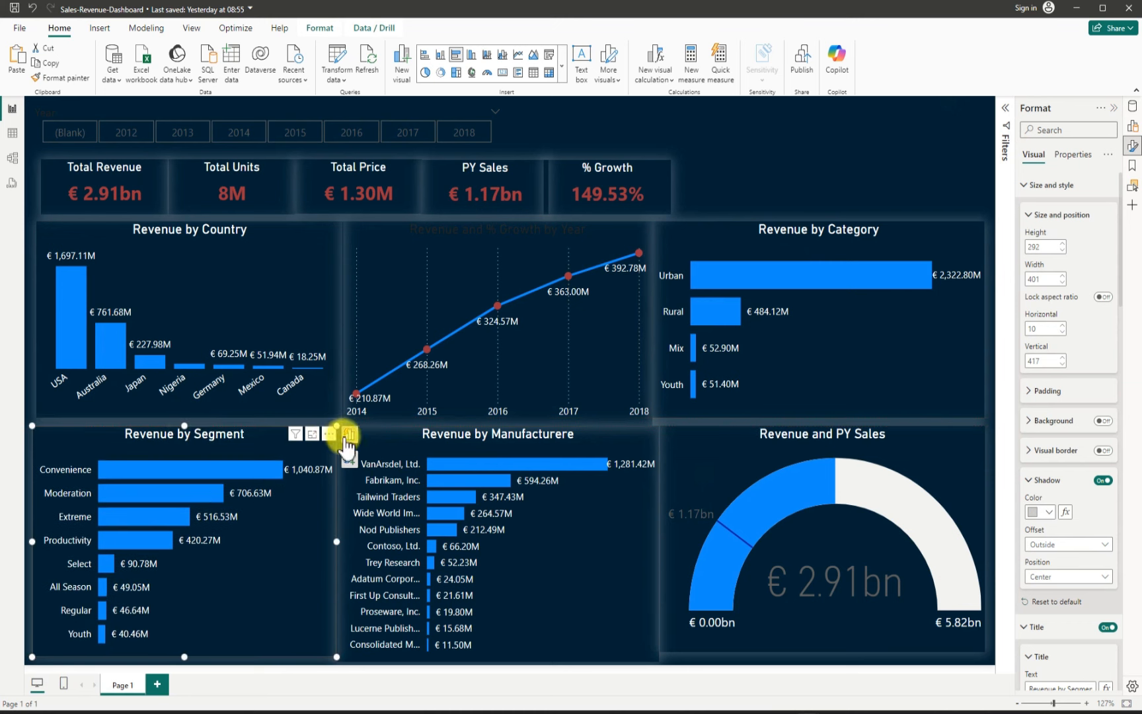
{"action": "left_click", "coordinate": [465, 417]}
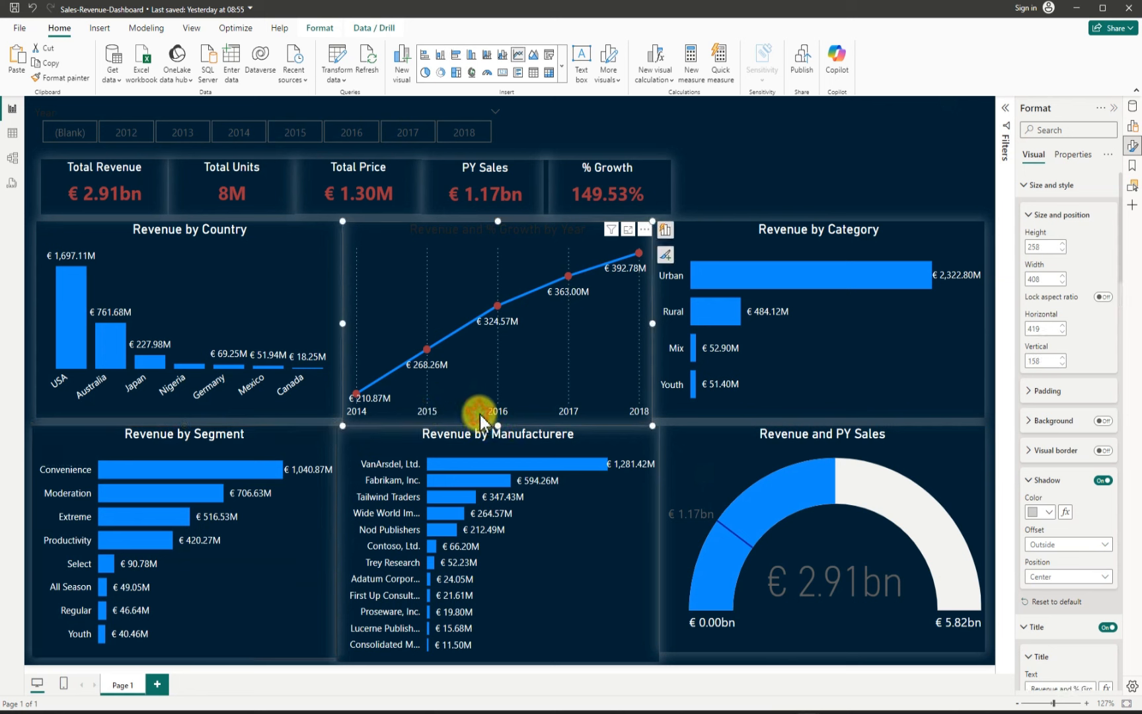
{"action": "left_click", "coordinate": [389, 417]}
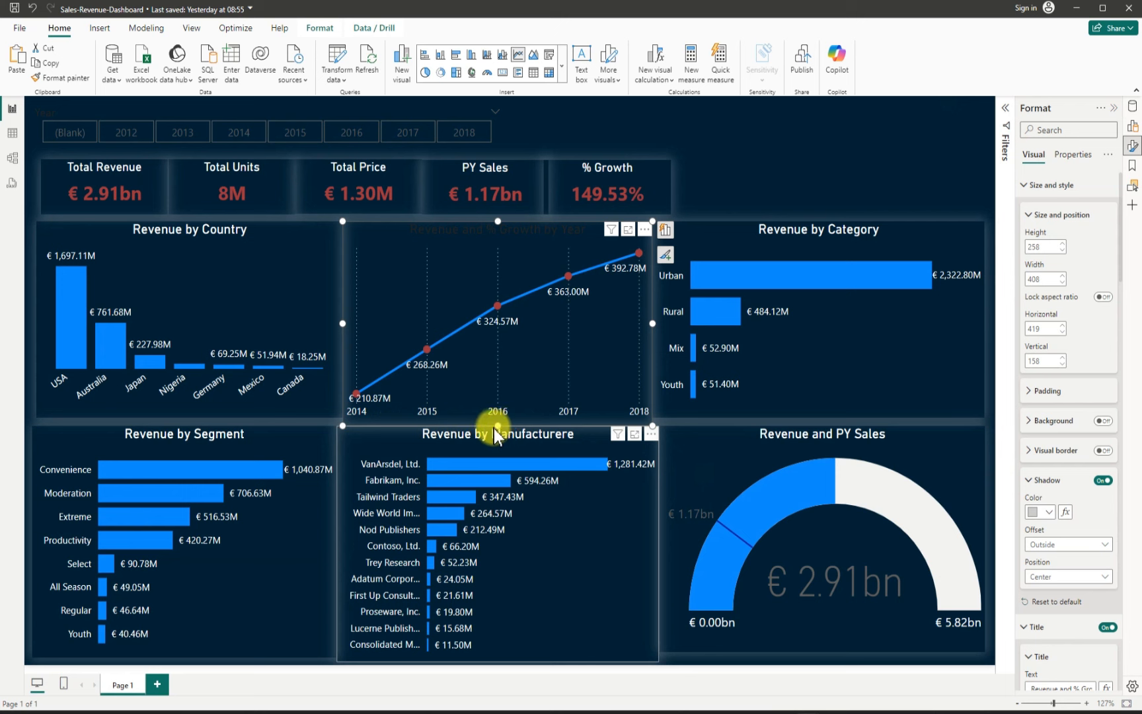
{"action": "left_click_drag", "start_coordinate": [497, 426], "coordinate": [499, 417]}
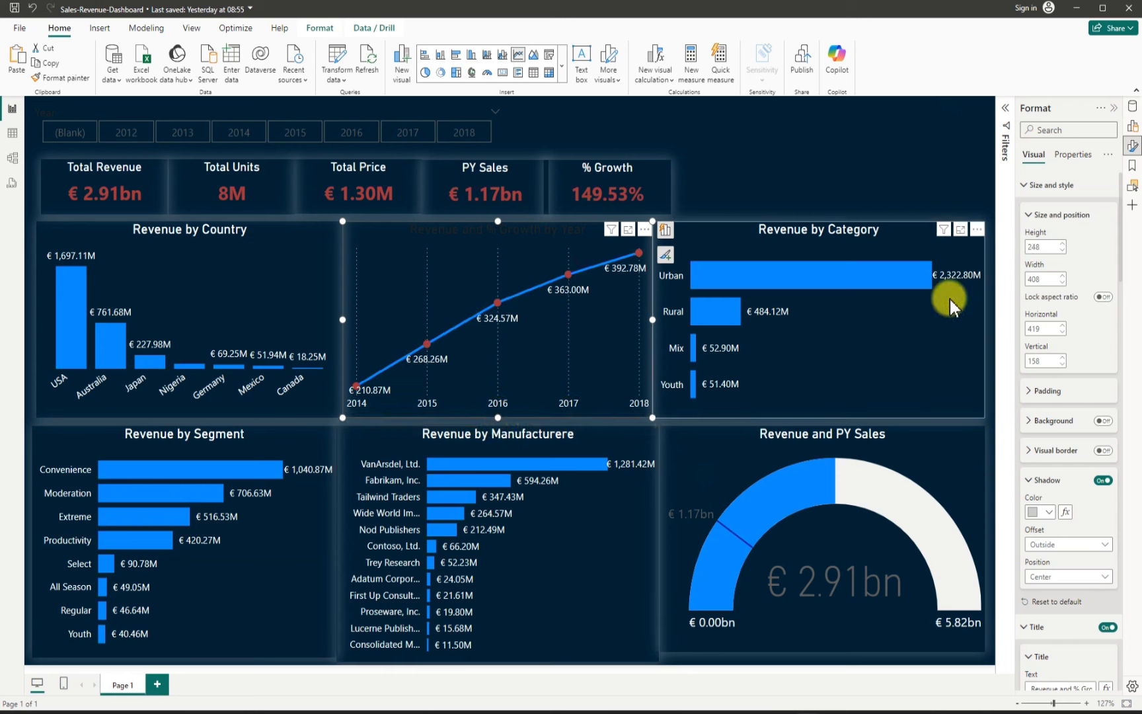
{"action": "left_click", "coordinate": [847, 135]}
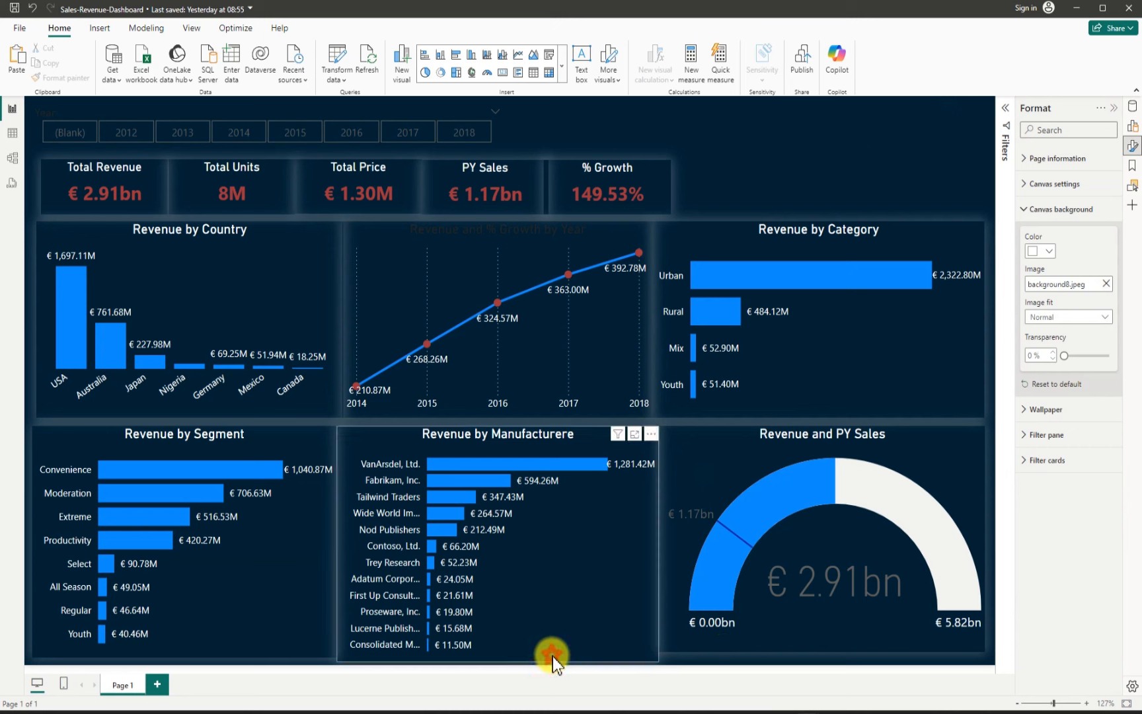
Step: Extend the Revenue by Manufacturer chart's bottom edge to a height of about 302
{"action": "left_click", "coordinate": [552, 657]}
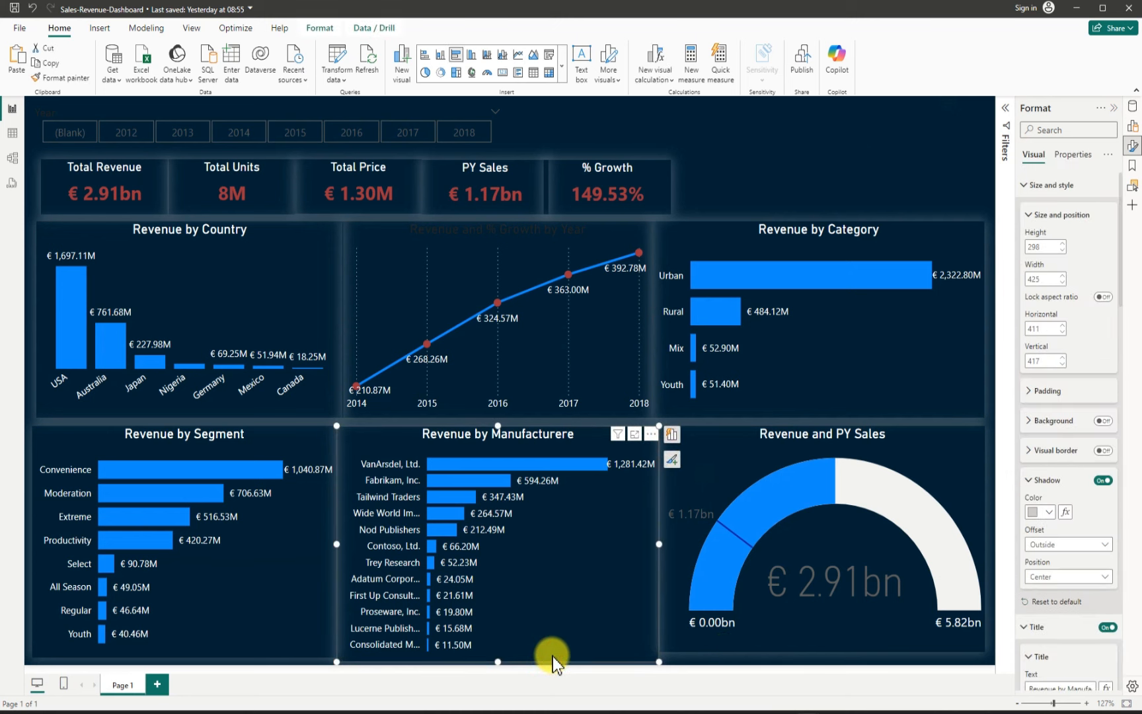
{"action": "left_click_drag", "start_coordinate": [494, 660], "coordinate": [491, 663]}
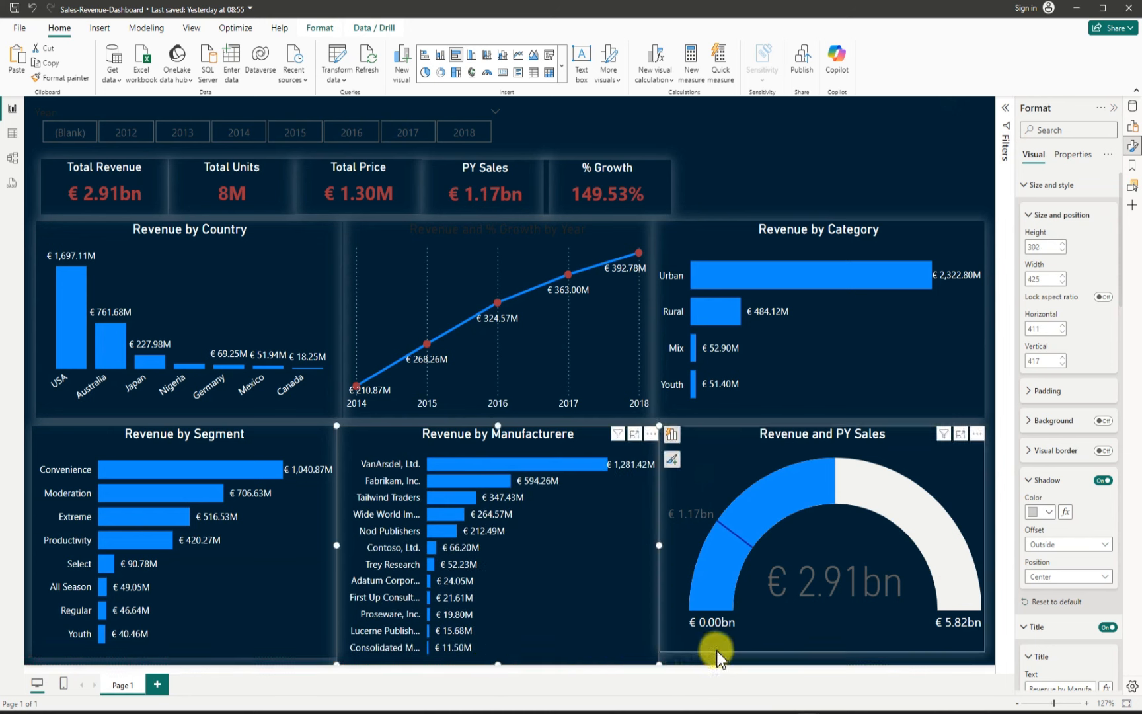
Step: Extend the gauge's and the Revenue by Segment chart's bottom edges down to a height of about 302
{"action": "left_click", "coordinate": [780, 653]}
{"action": "left_click_drag", "start_coordinate": [823, 652], "coordinate": [823, 660]}
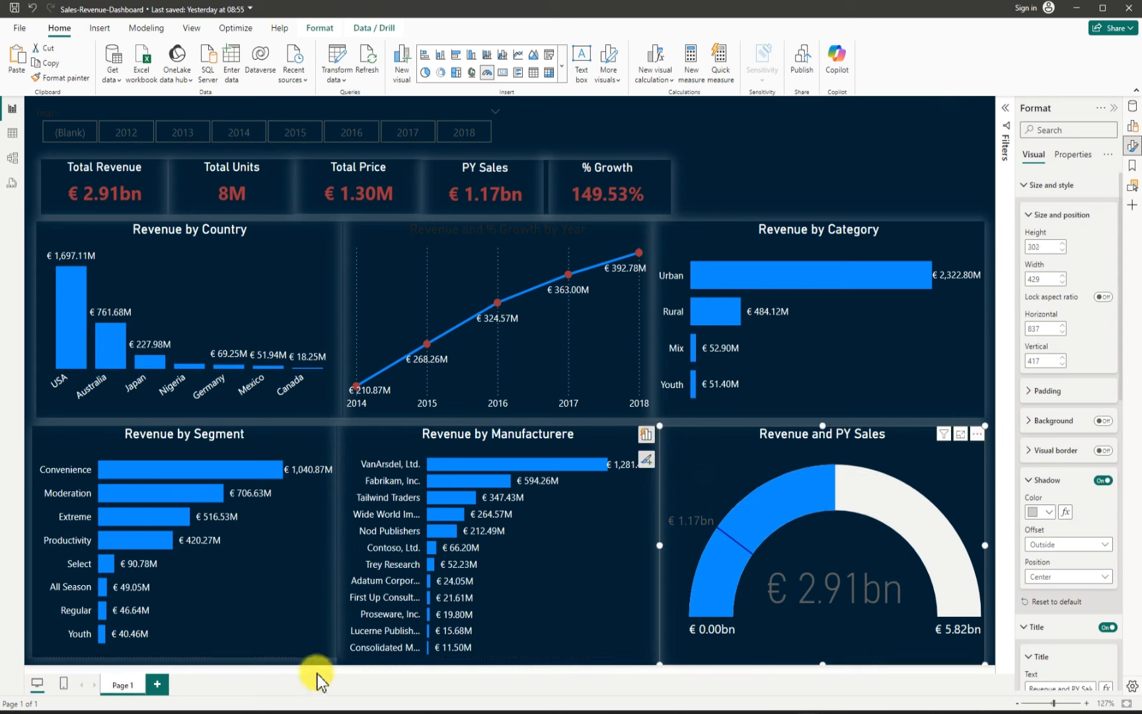
{"action": "left_click", "coordinate": [198, 648]}
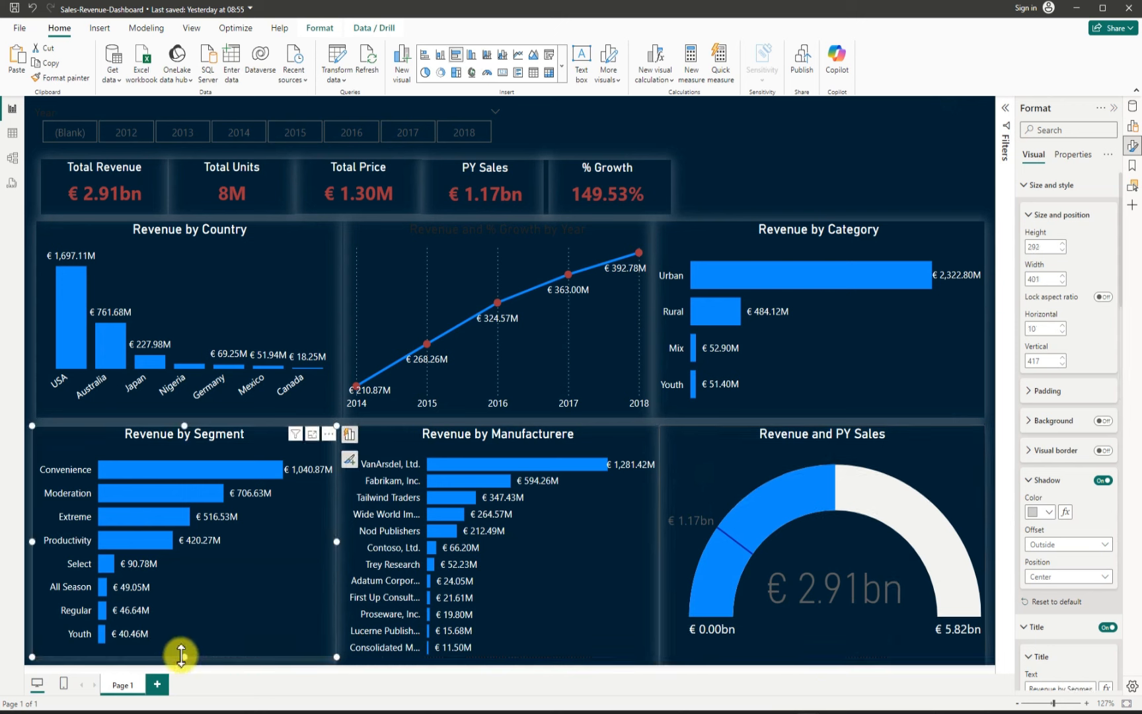
{"action": "left_click_drag", "start_coordinate": [184, 655], "coordinate": [183, 662]}
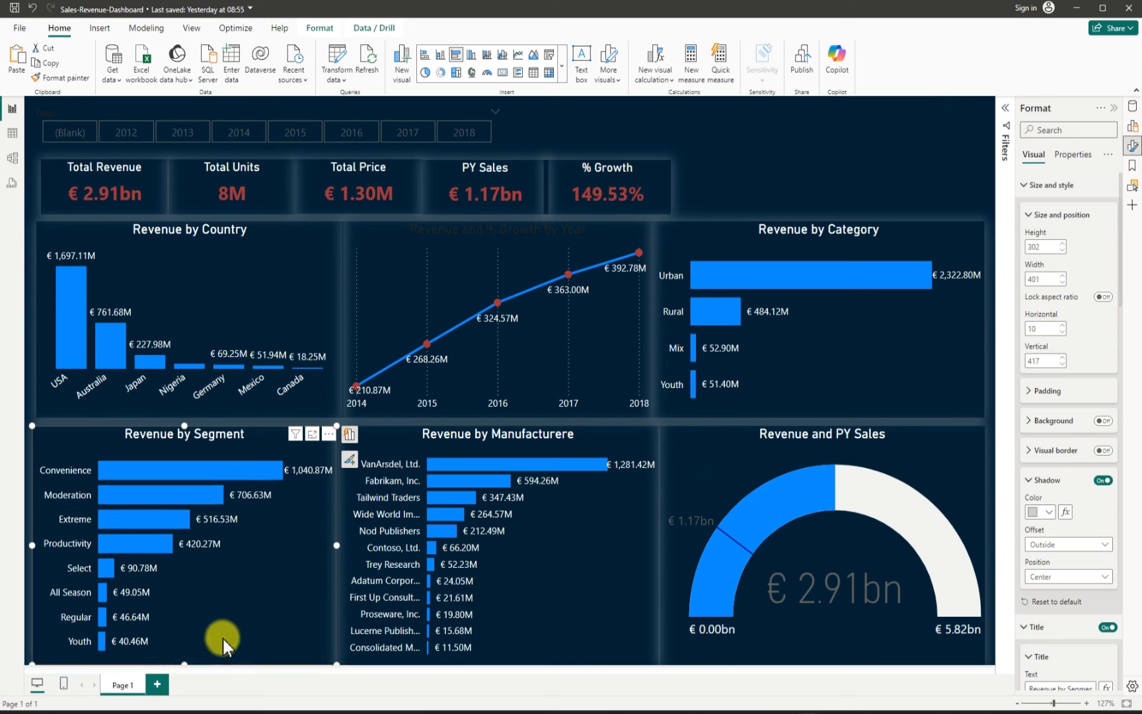
Step: Insert a text box at the canvas's top and resize it to about 72 high by 287 wide
{"action": "left_click", "coordinate": [809, 157]}
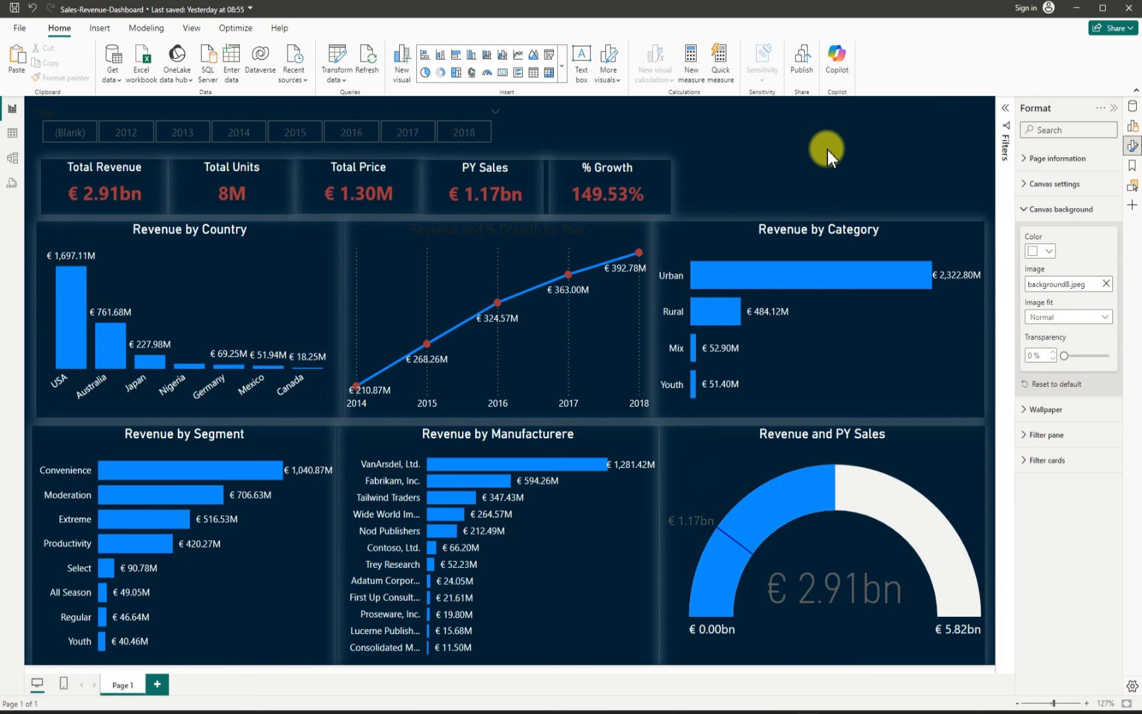
{"action": "left_click", "coordinate": [100, 31]}
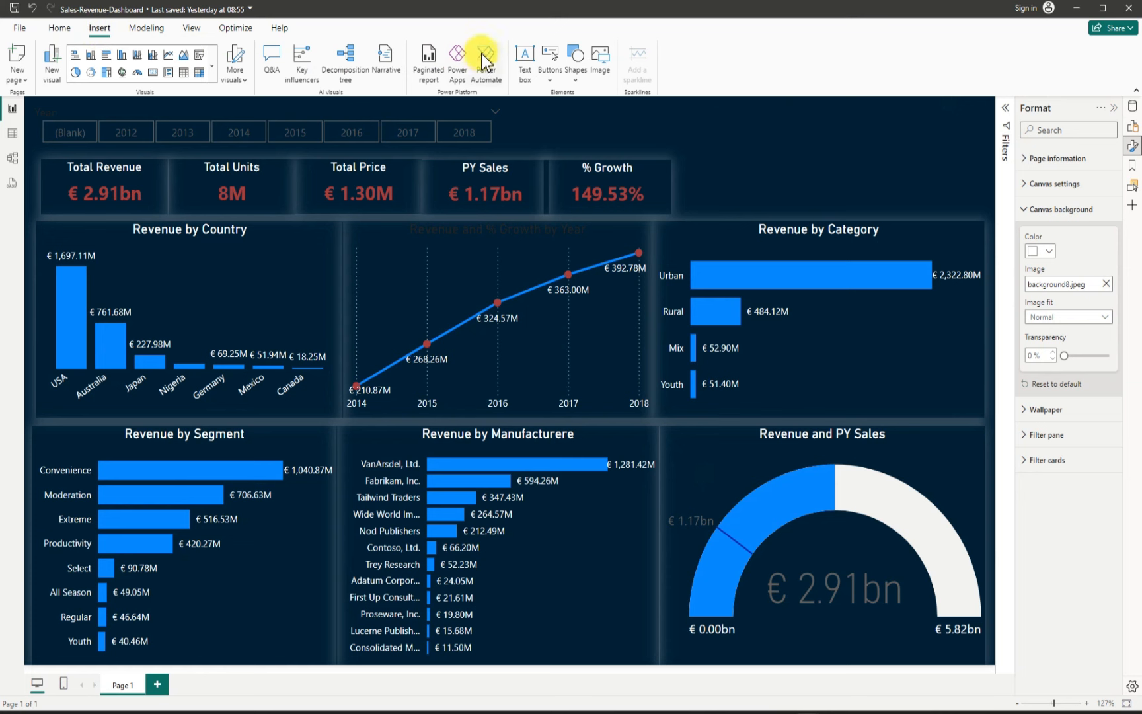
{"action": "left_click", "coordinate": [526, 63]}
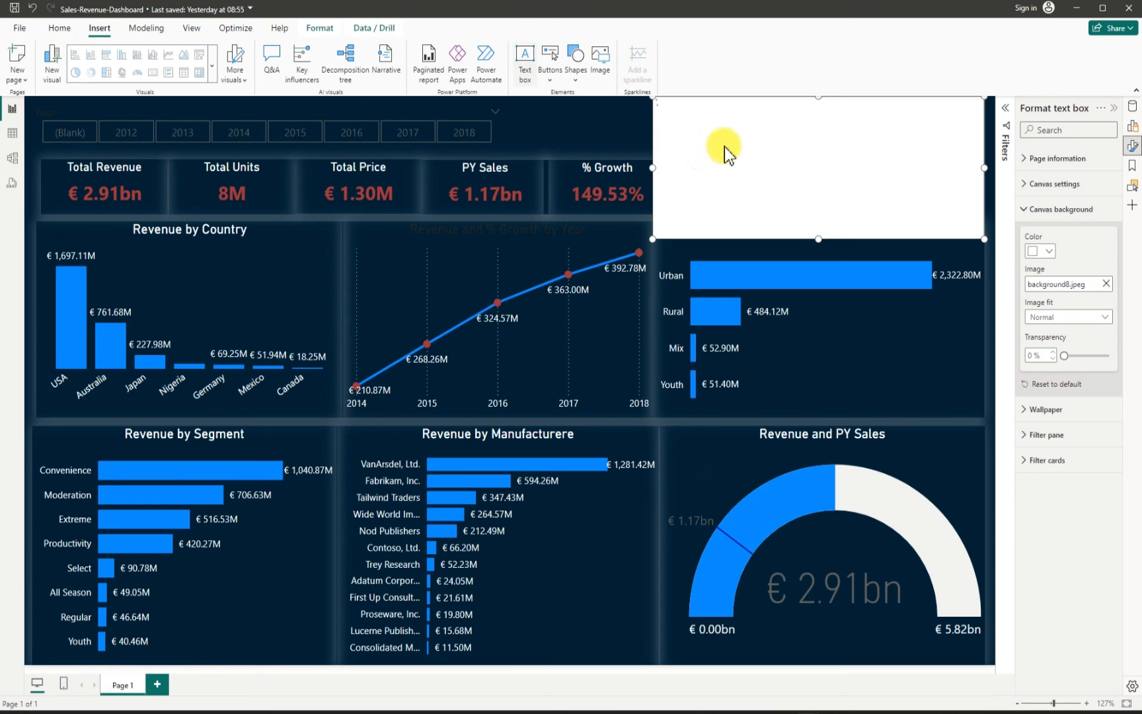
{"action": "left_click_drag", "start_coordinate": [815, 238], "coordinate": [836, 173]}
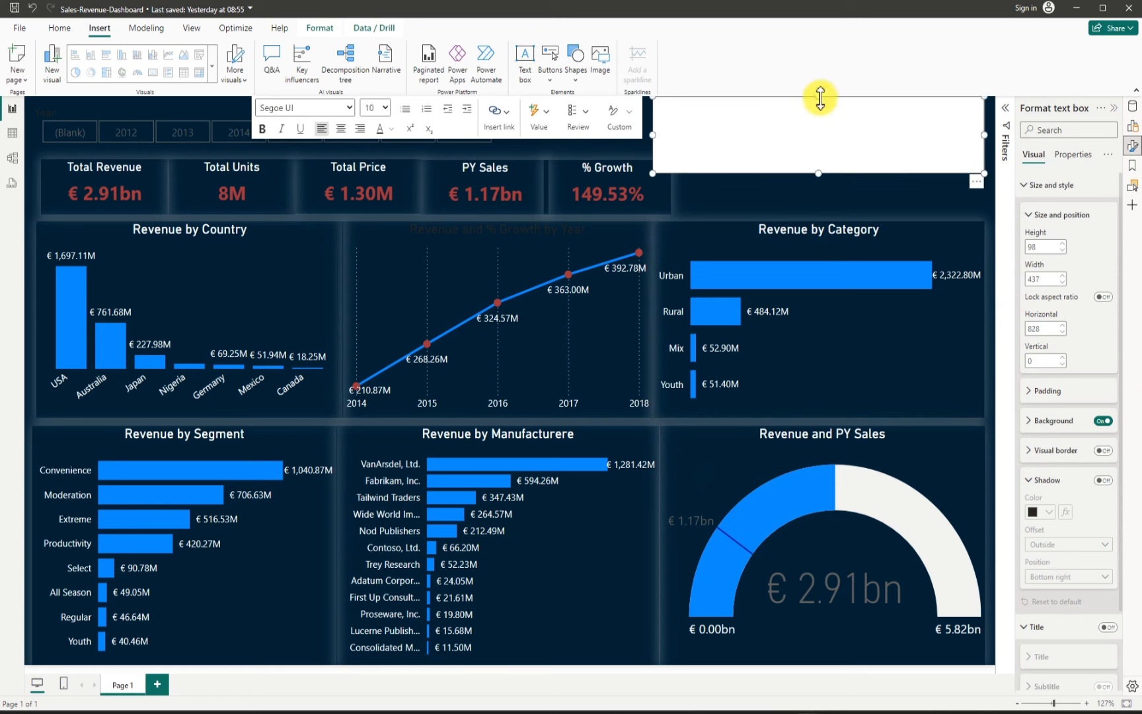
{"action": "left_click_drag", "start_coordinate": [818, 97], "coordinate": [822, 116]}
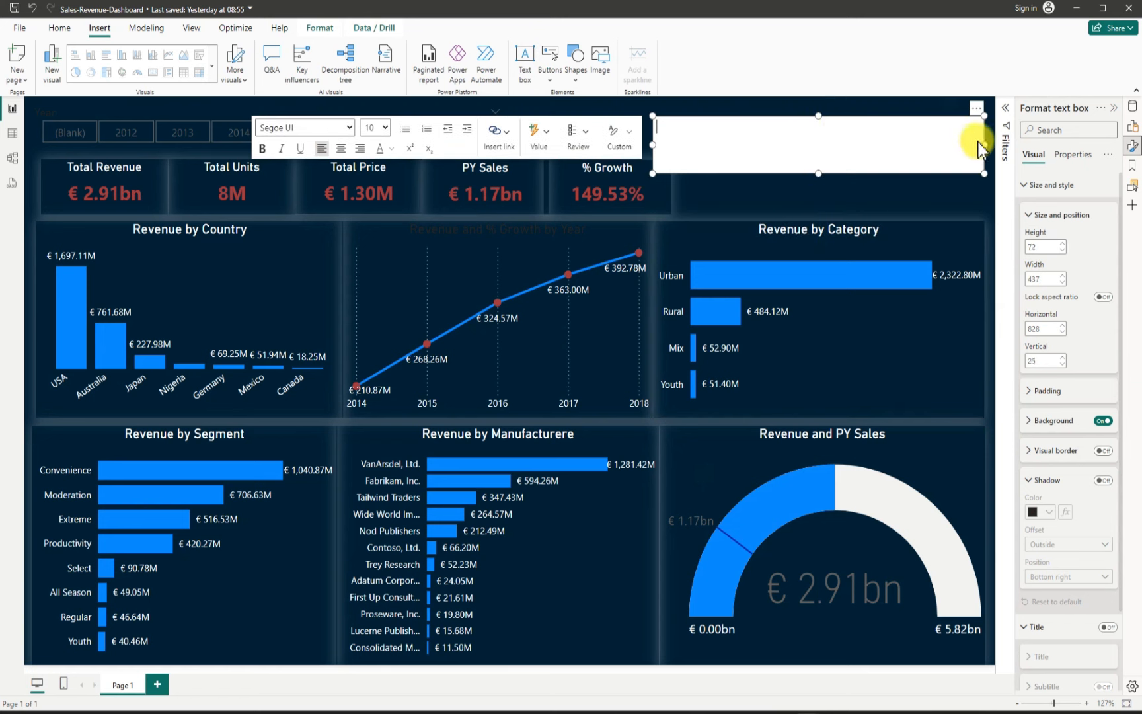
{"action": "left_click_drag", "start_coordinate": [984, 141], "coordinate": [872, 139]}
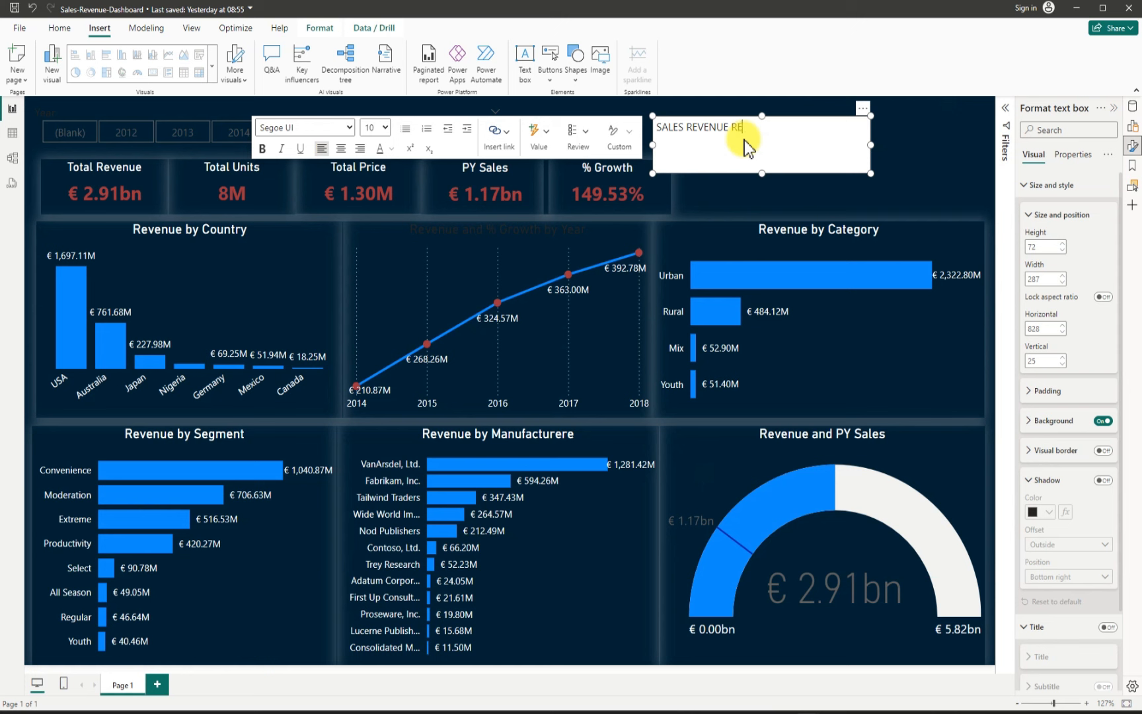
Step: Type the title SALES REVENUE REPORT in the text box, centre it and set its font size to 14
{"action": "type", "text": "PORT"}
{"action": "left_click_drag", "start_coordinate": [769, 125], "coordinate": [654, 126]}
{"action": "left_click", "coordinate": [341, 148]}
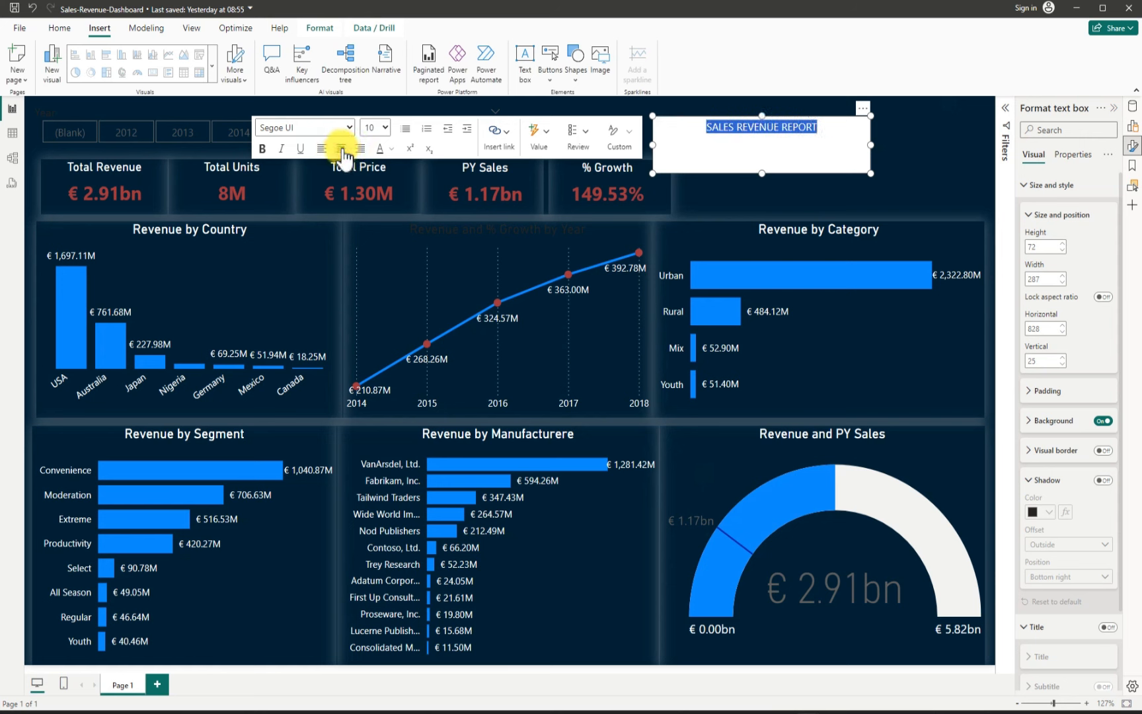
{"action": "left_click", "coordinate": [380, 128]}
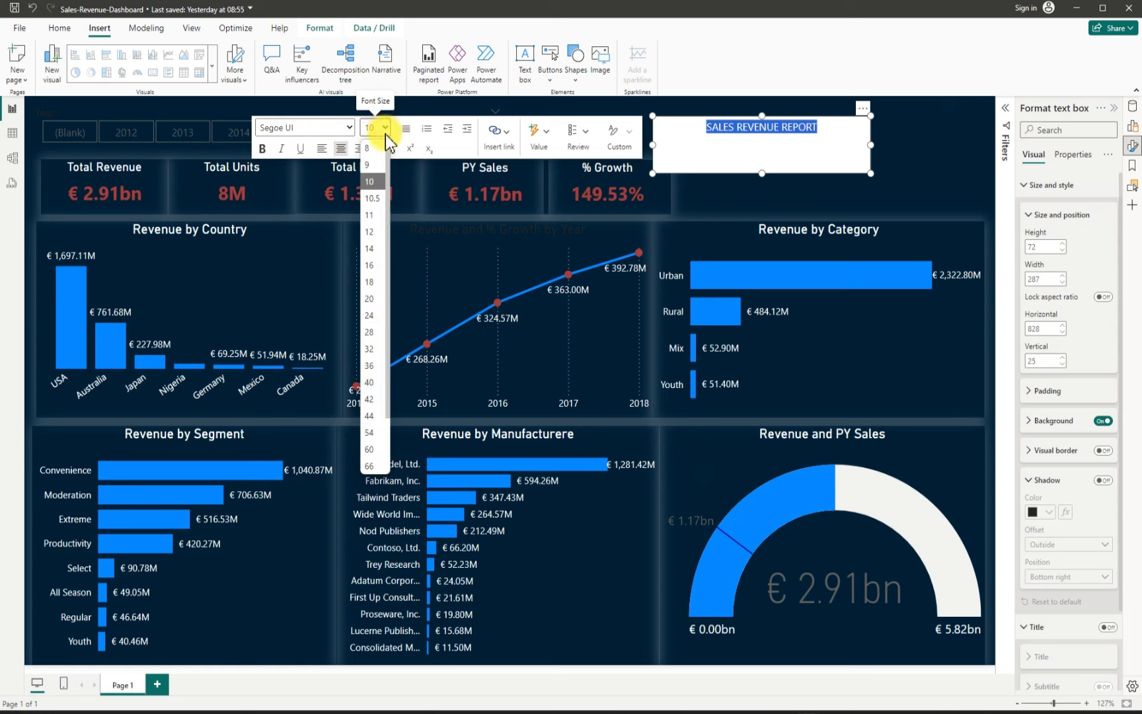
{"action": "left_click", "coordinate": [370, 248]}
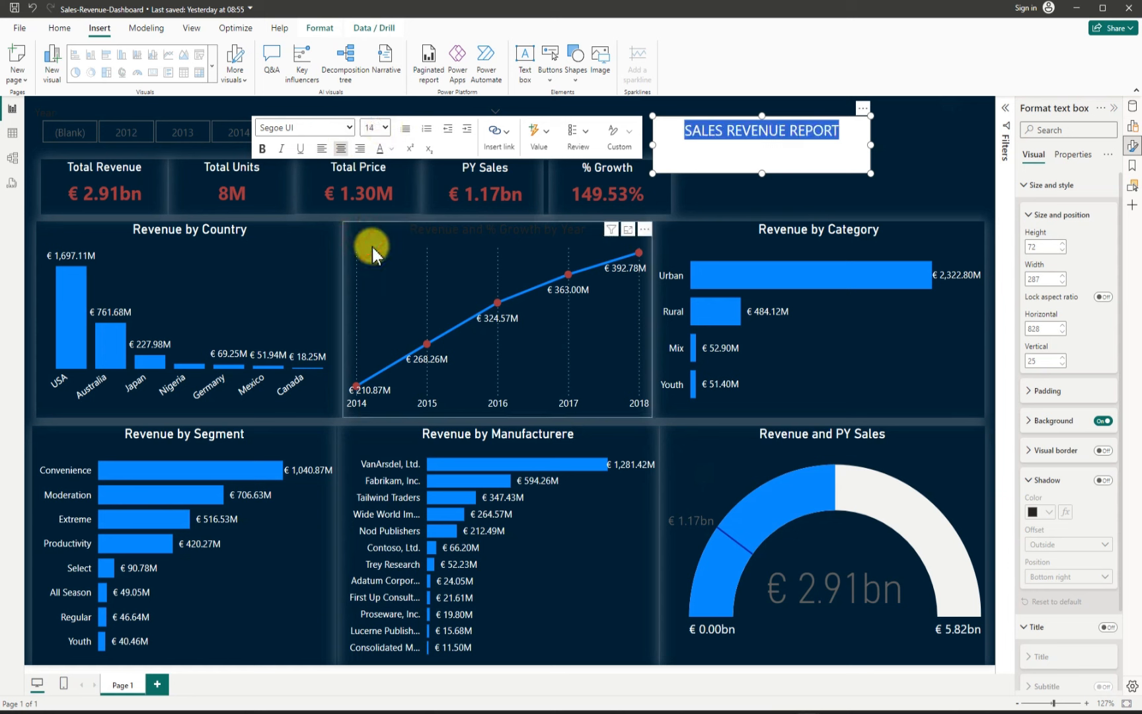
Step: Reduce the title text box's height to about 64 and turn off its background
{"action": "left_click_drag", "start_coordinate": [772, 172], "coordinate": [773, 169]}
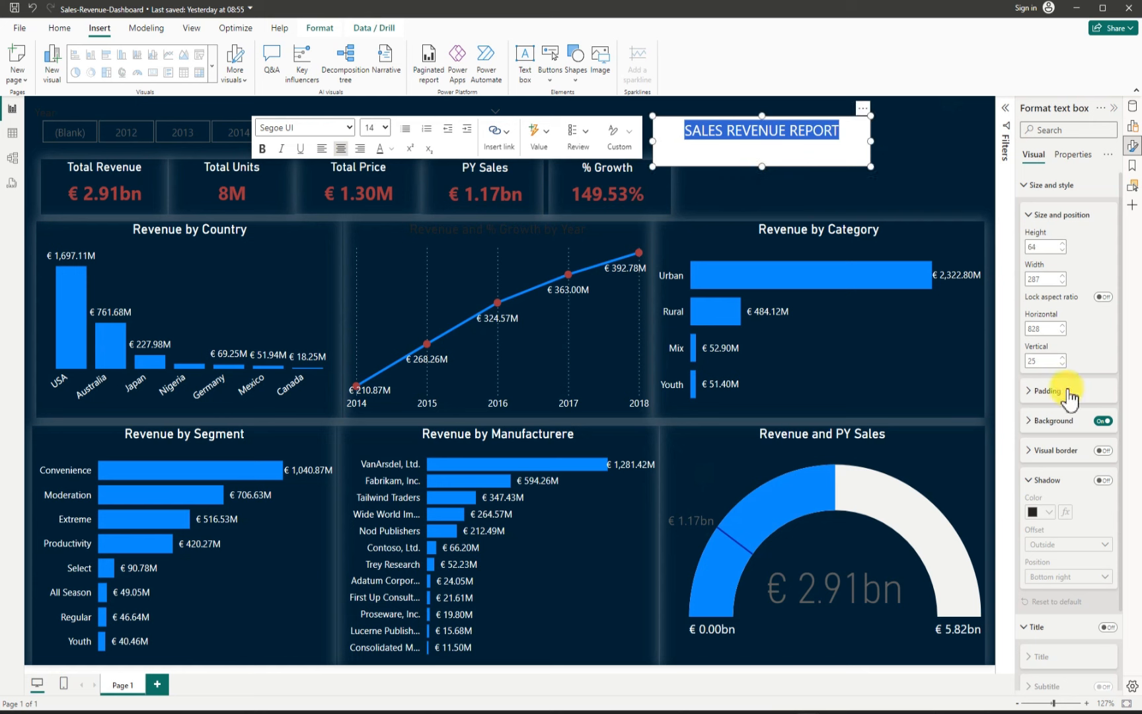
{"action": "left_click", "coordinate": [1109, 422]}
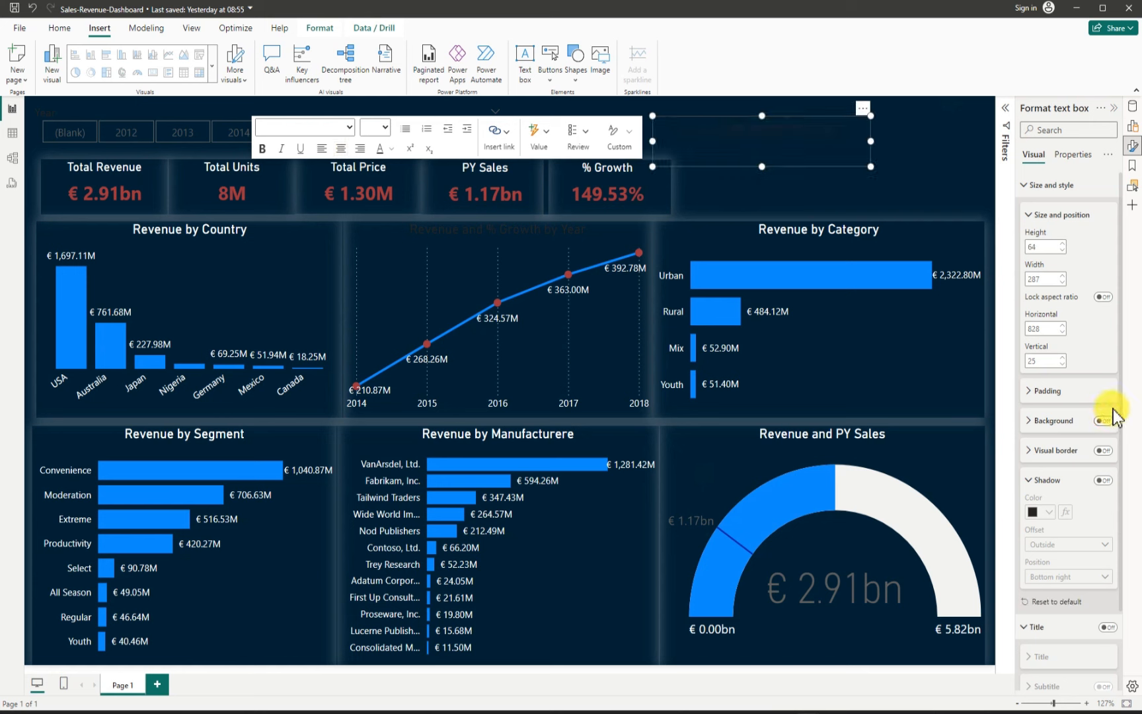
Step: Set the title text's font colour to white
{"action": "left_click", "coordinate": [393, 150]}
{"action": "left_click", "coordinate": [403, 192]}
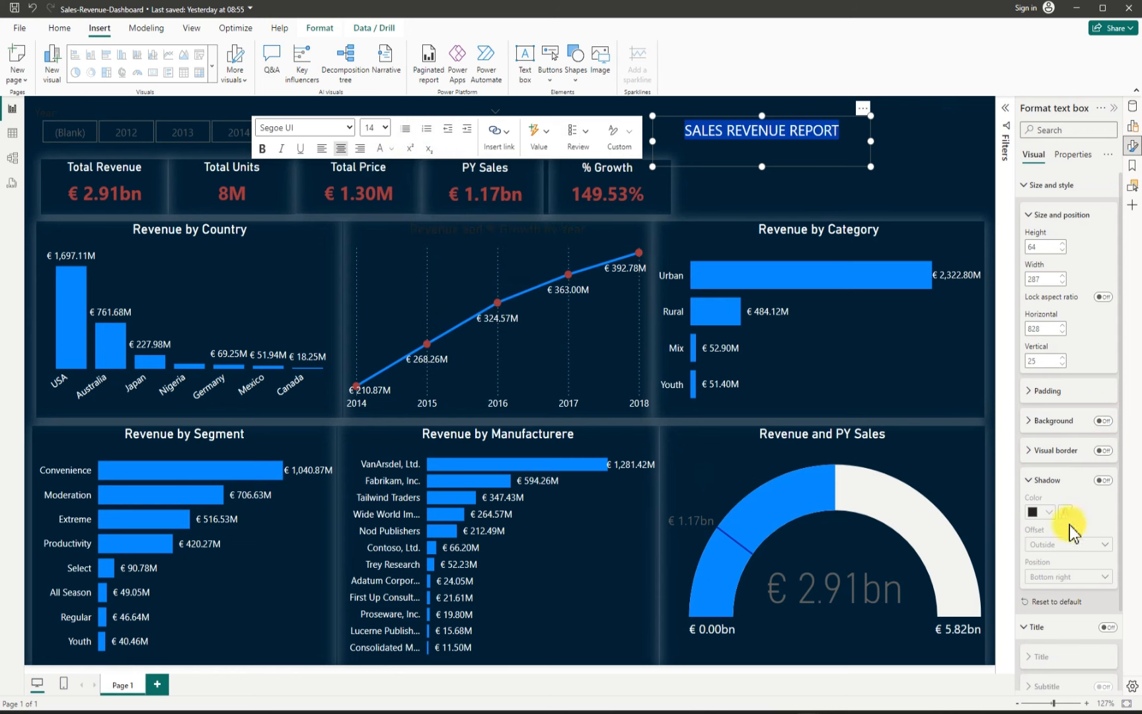
{"action": "left_click", "coordinate": [1051, 513]}
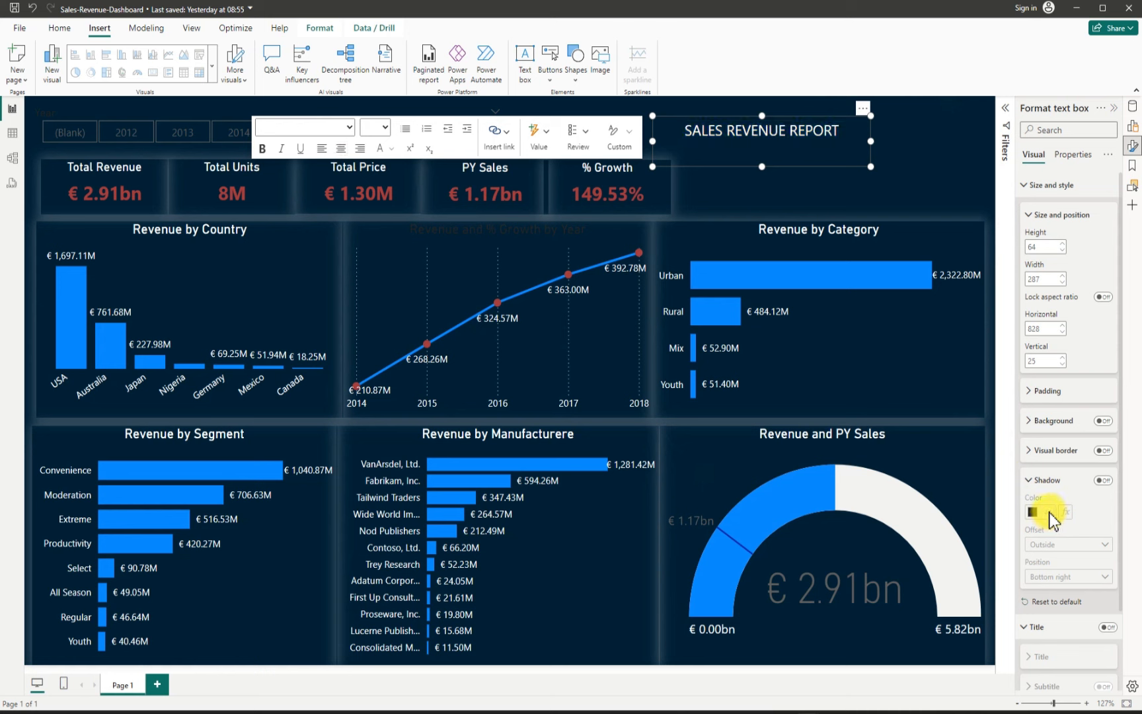
Step: Turn on the title text box's shadow with colour White, 20% darker and position Bottom right
{"action": "left_click", "coordinate": [1103, 480]}
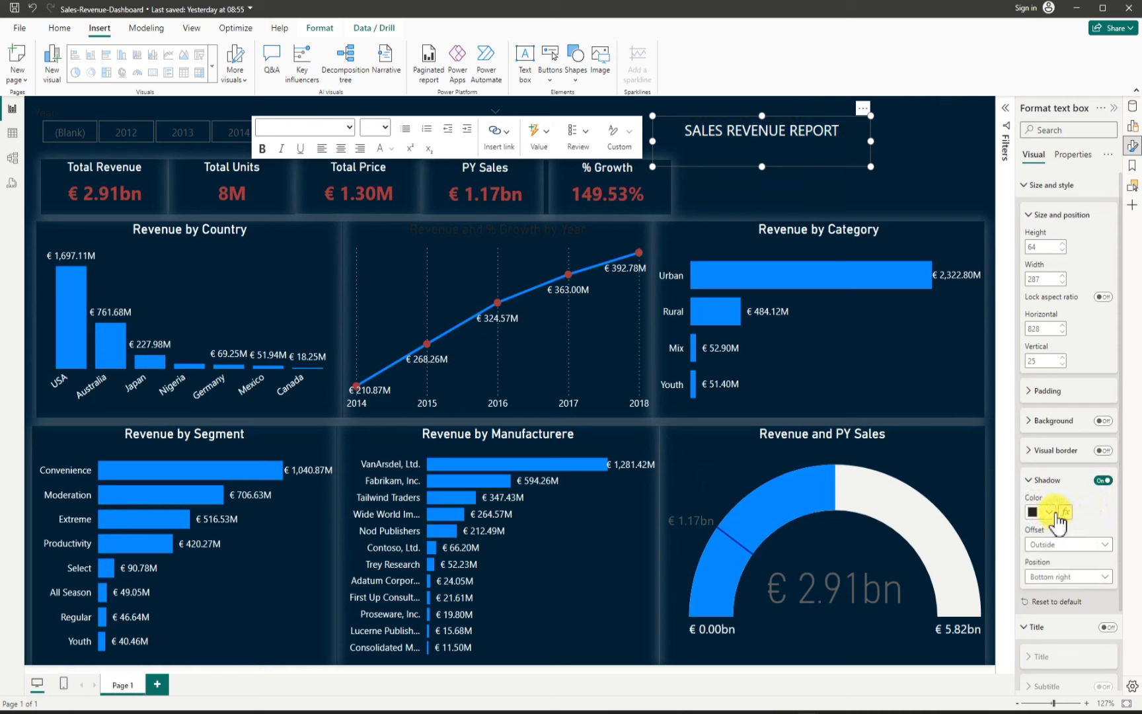
{"action": "left_click", "coordinate": [1050, 512]}
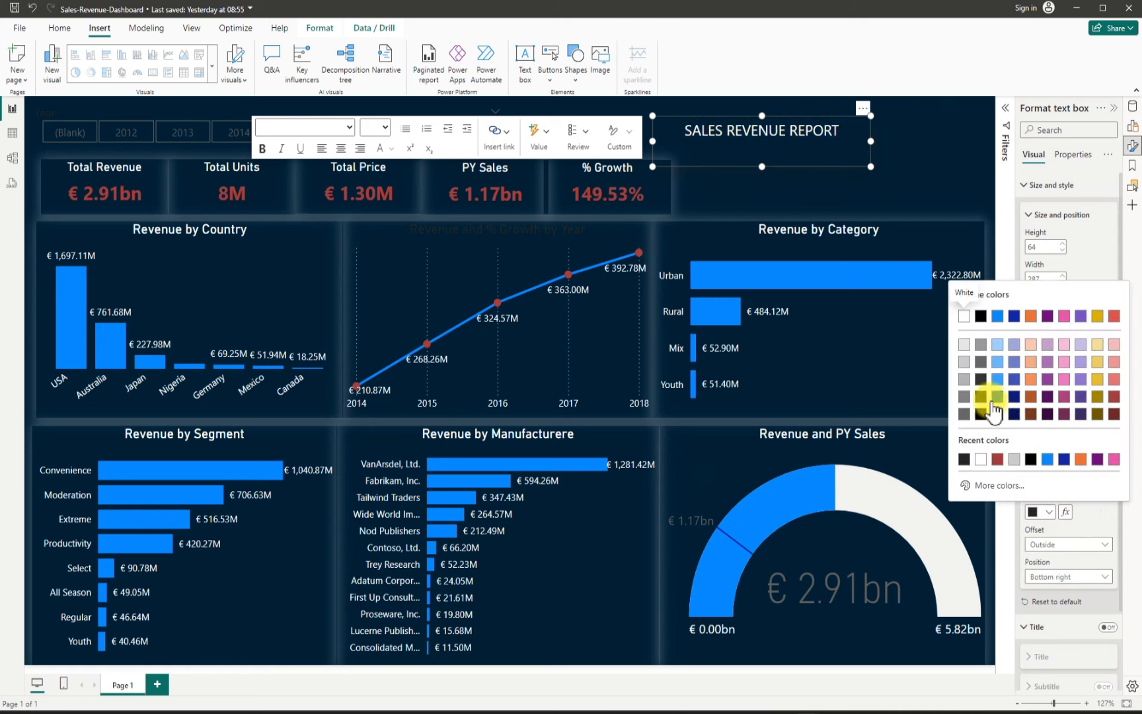
{"action": "left_click", "coordinate": [967, 364]}
{"action": "left_click", "coordinate": [1065, 577]}
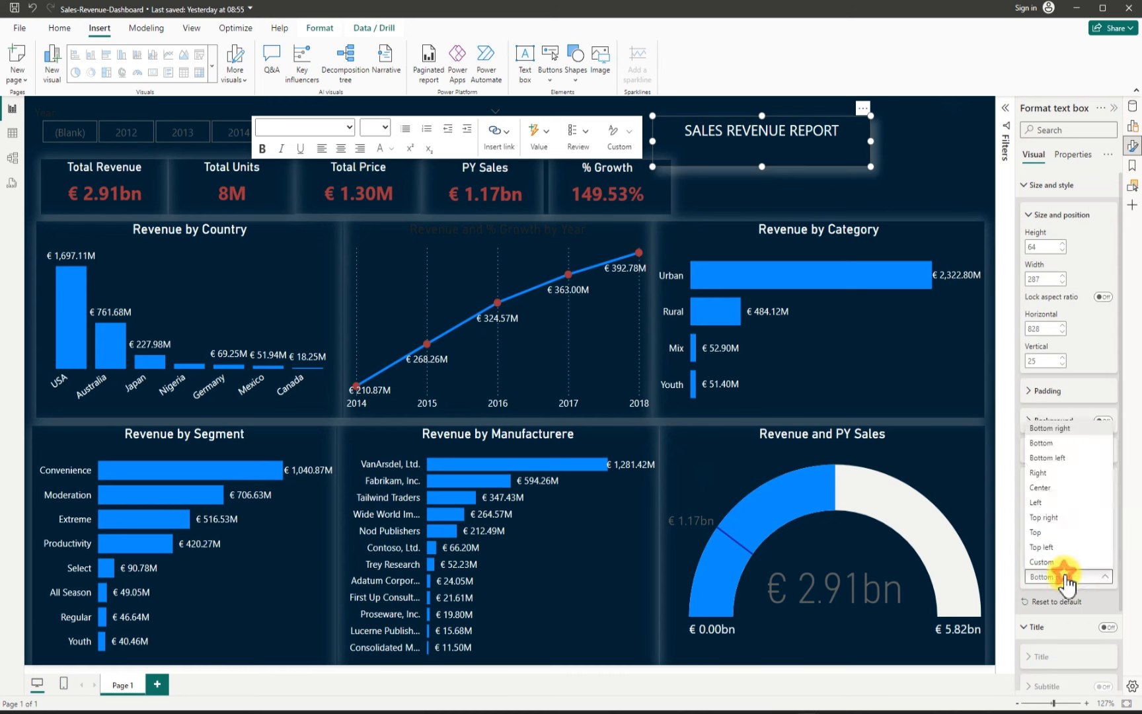
{"action": "left_click", "coordinate": [1051, 428]}
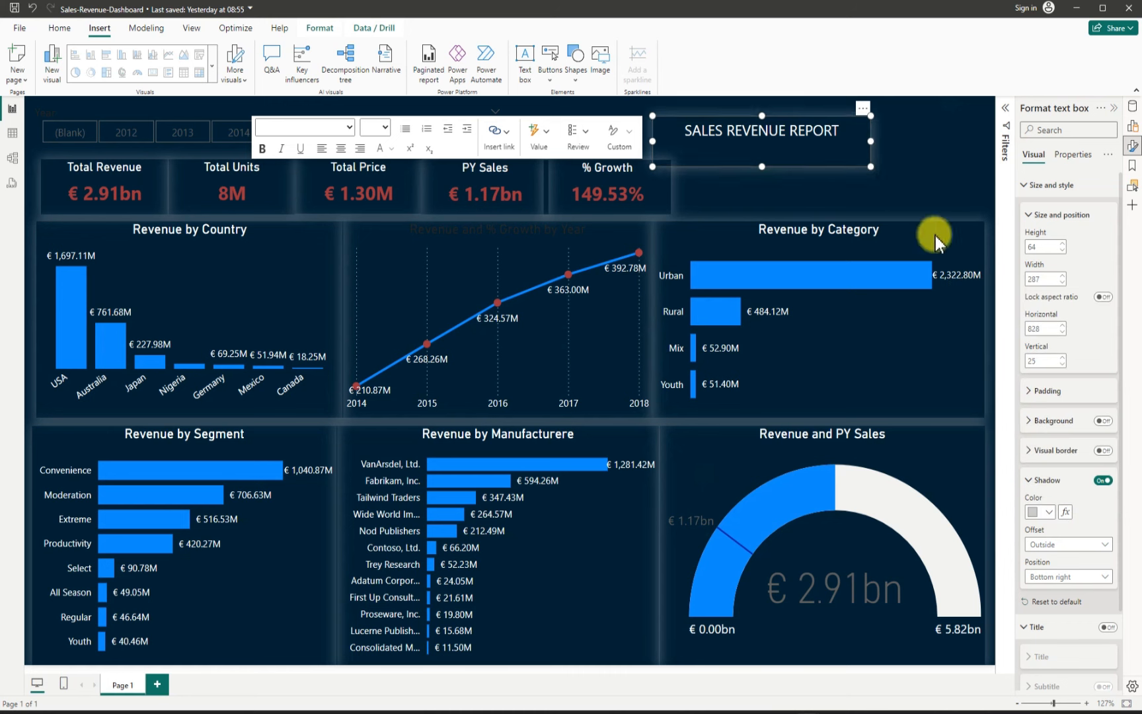
Step: Move the title text box into the canvas's top right corner
{"action": "left_click", "coordinate": [931, 164]}
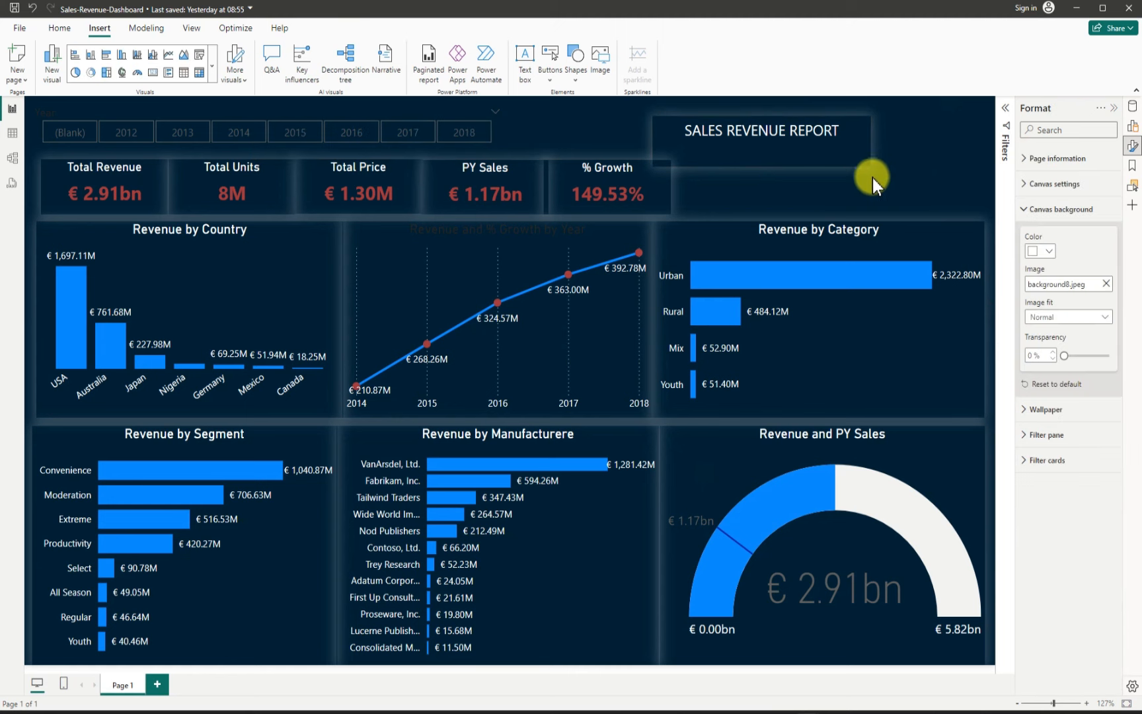
{"action": "left_click", "coordinate": [787, 157]}
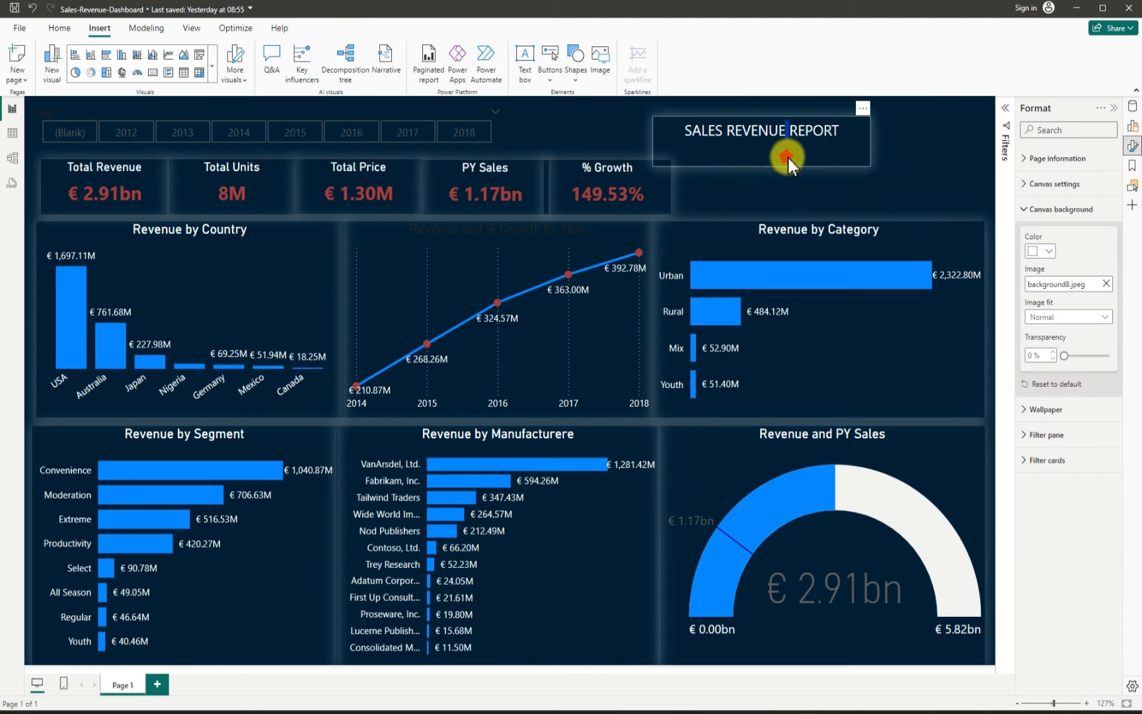
{"action": "left_click", "coordinate": [853, 182]}
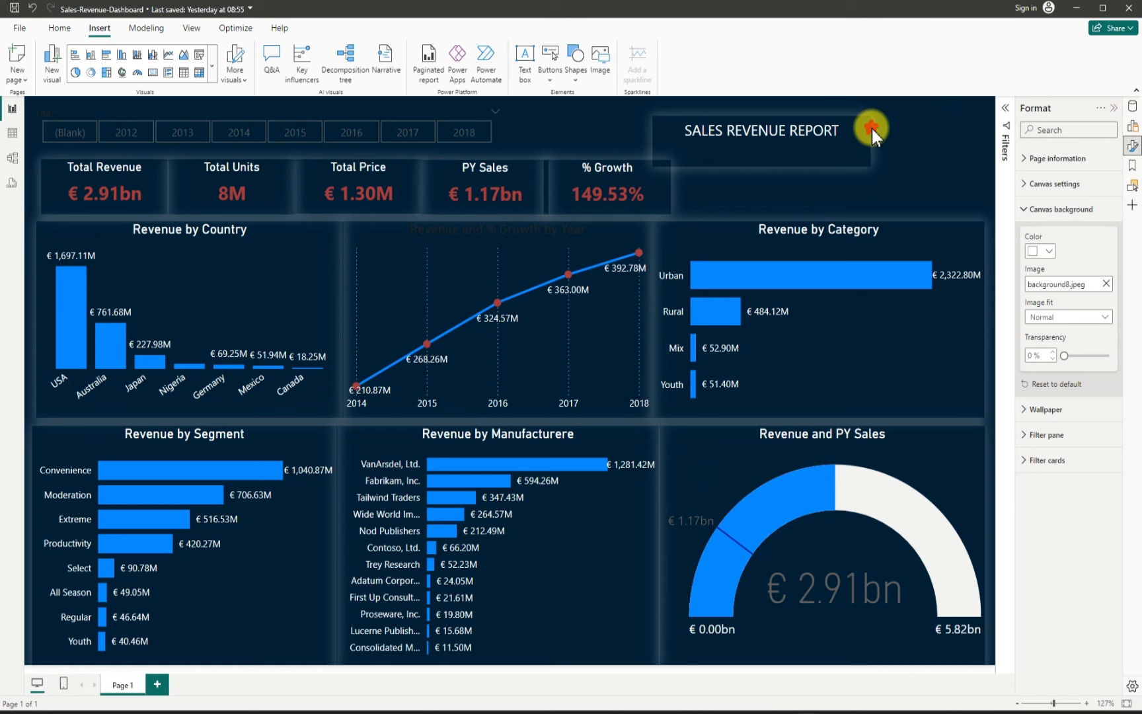
{"action": "left_click_drag", "start_coordinate": [872, 128], "coordinate": [939, 128]}
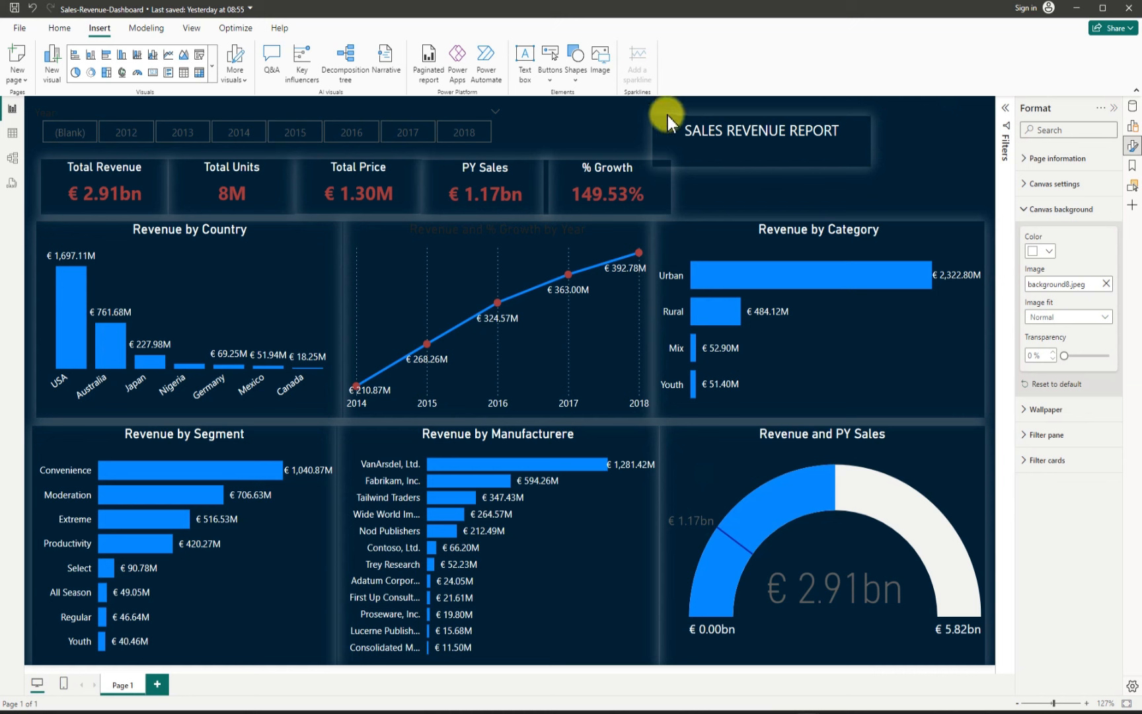
{"action": "left_click_drag", "start_coordinate": [794, 109], "coordinate": [753, 110]}
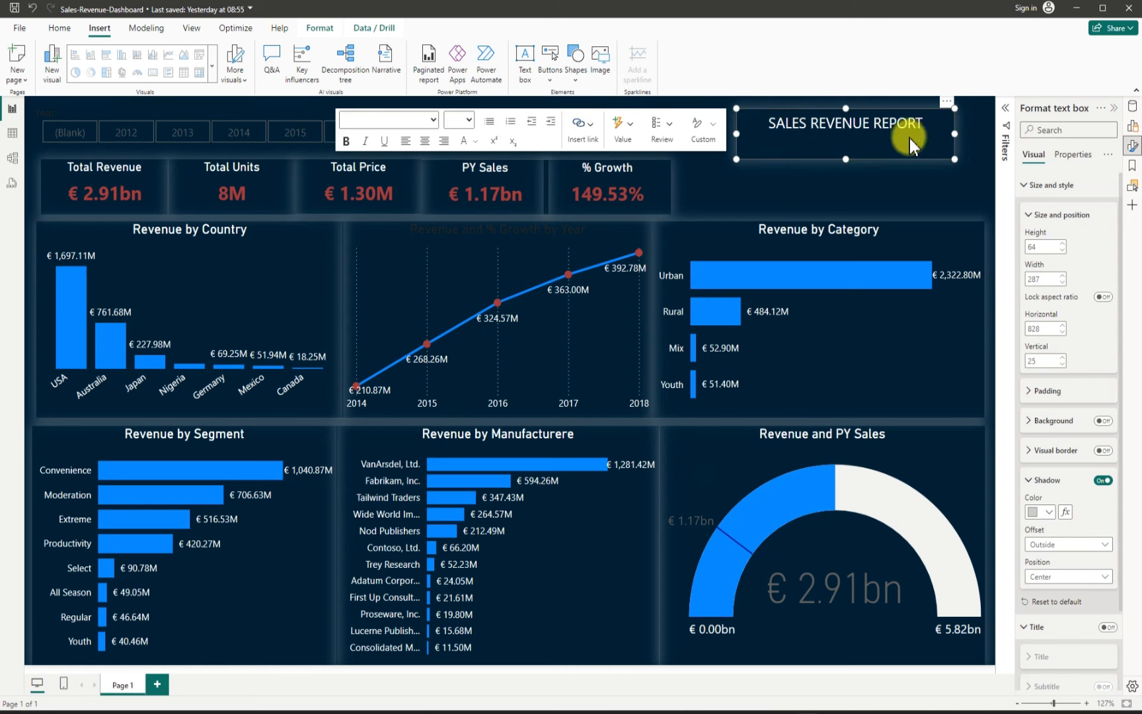
{"action": "left_click", "coordinate": [977, 178]}
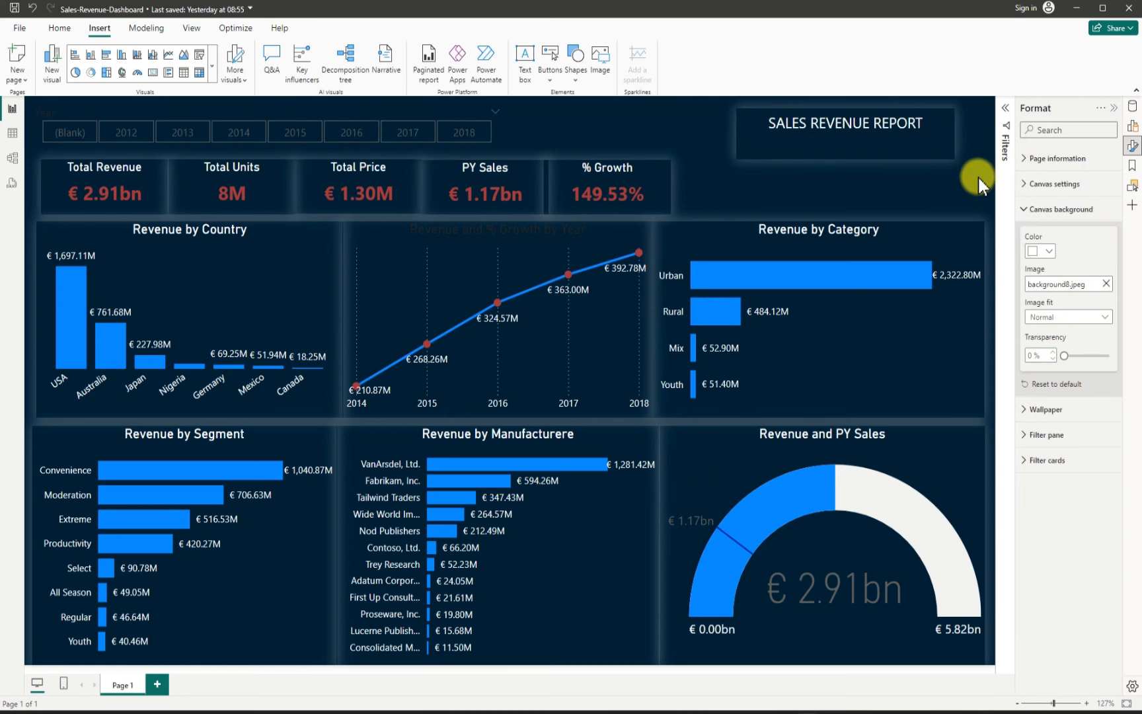
Step: Hide the Format pane and nudge the Total Revenue card's left edge slightly outward
{"action": "left_click", "coordinate": [1114, 108]}
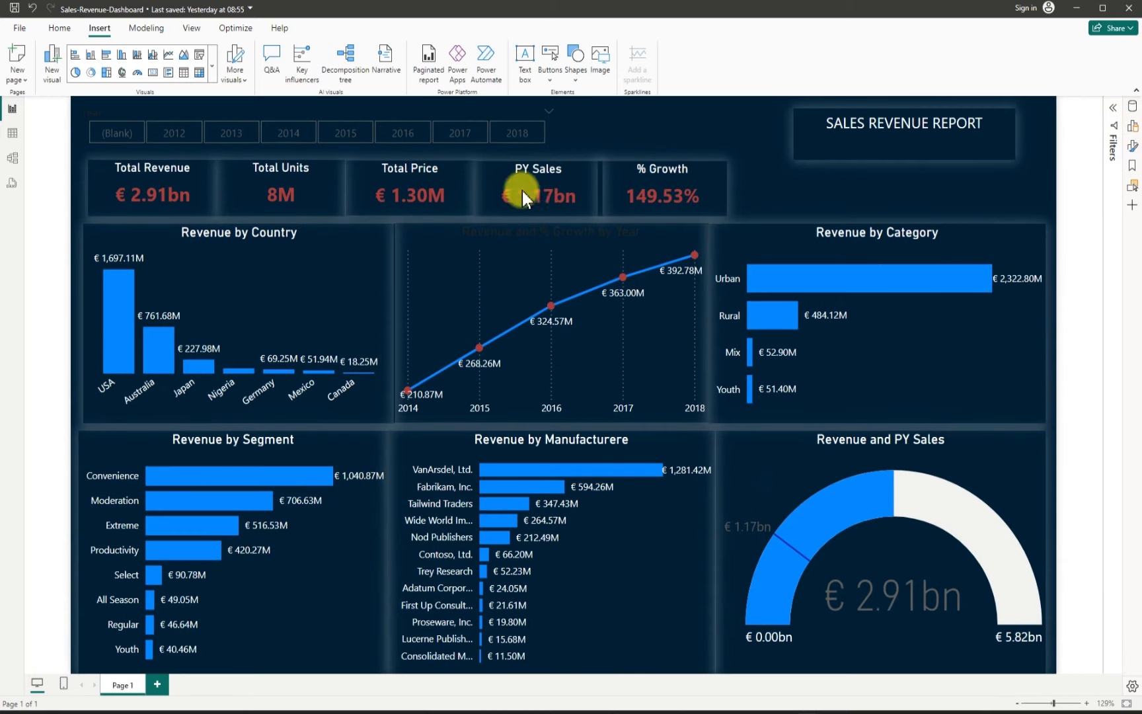
{"action": "left_click", "coordinate": [93, 195]}
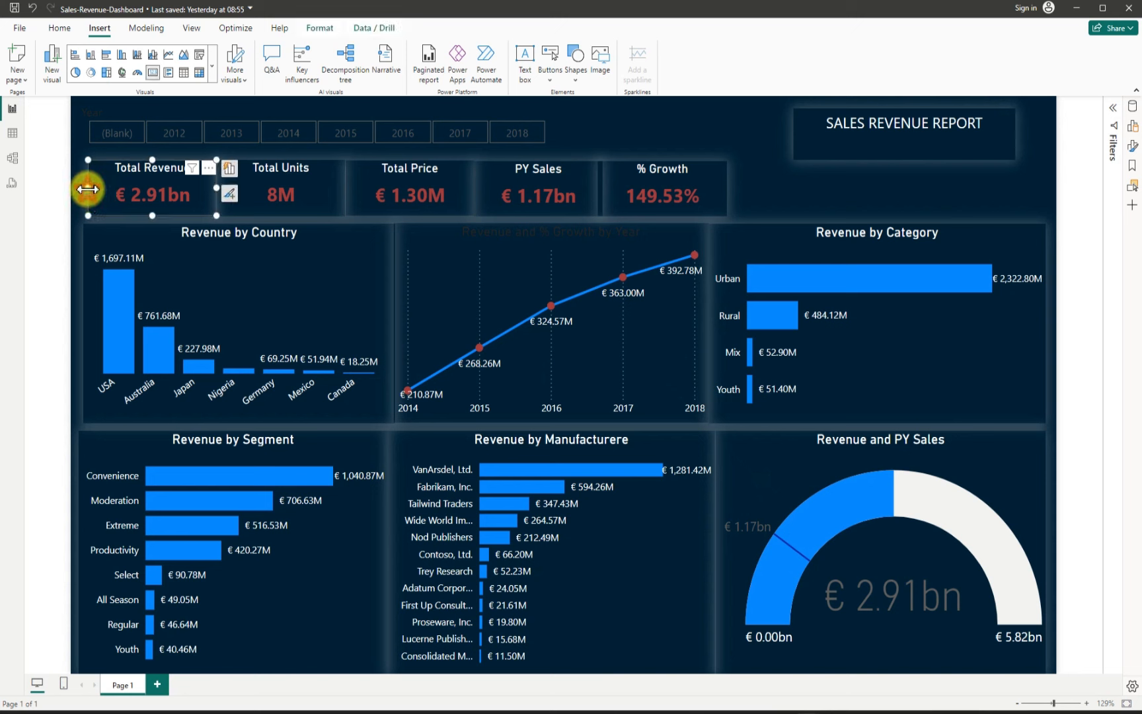
{"action": "left_click_drag", "start_coordinate": [87, 189], "coordinate": [83, 191]}
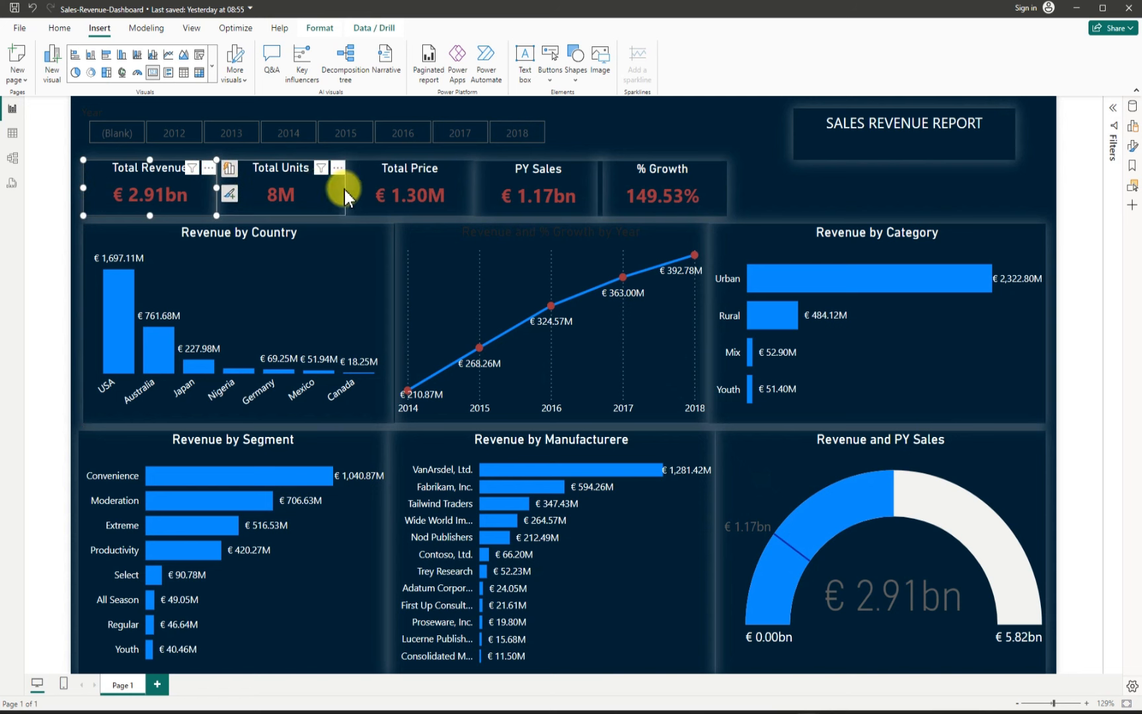
{"action": "left_click", "coordinate": [729, 122]}
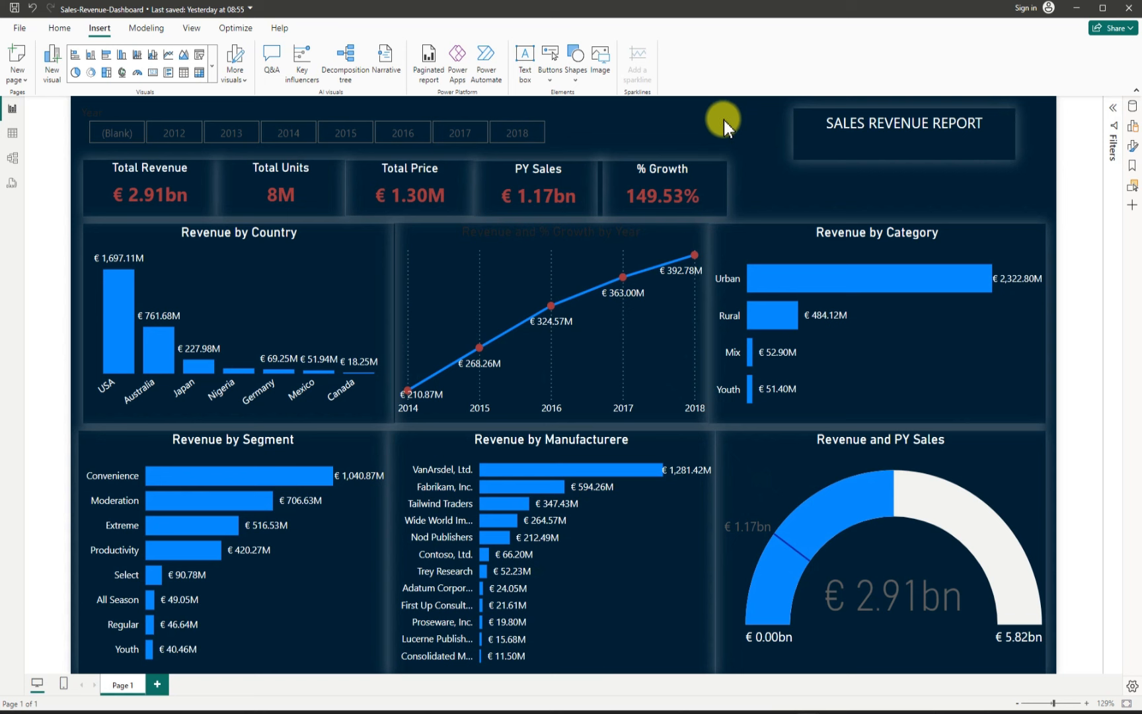
Step: Test the year slicer by filtering the report to 2018 and then clearing the selection
{"action": "left_click", "coordinate": [532, 139]}
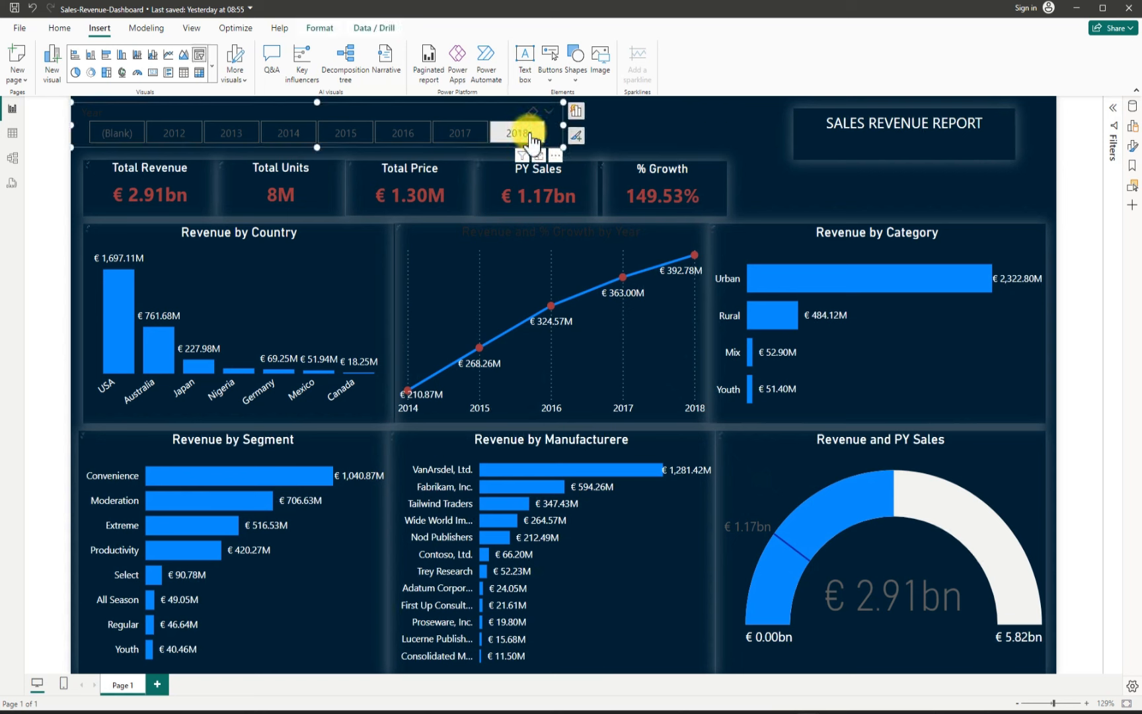
{"action": "left_click", "coordinate": [532, 139]}
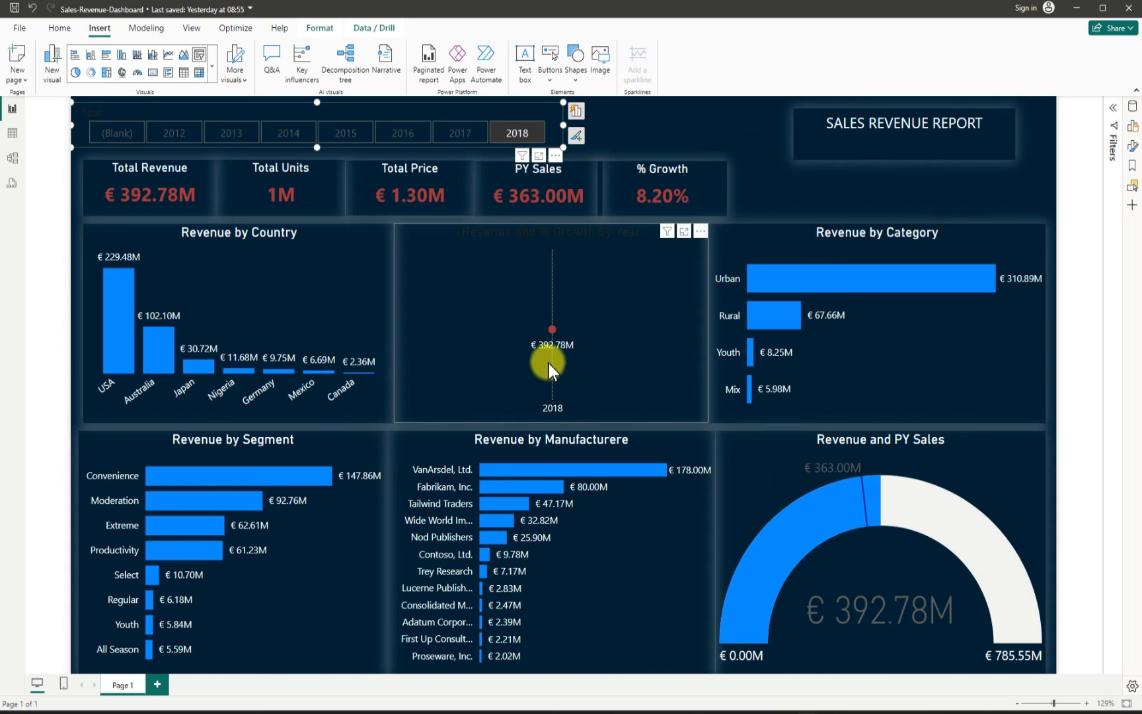
{"action": "mouse_move", "coordinate": [549, 363]}
{"action": "left_click", "coordinate": [514, 135]}
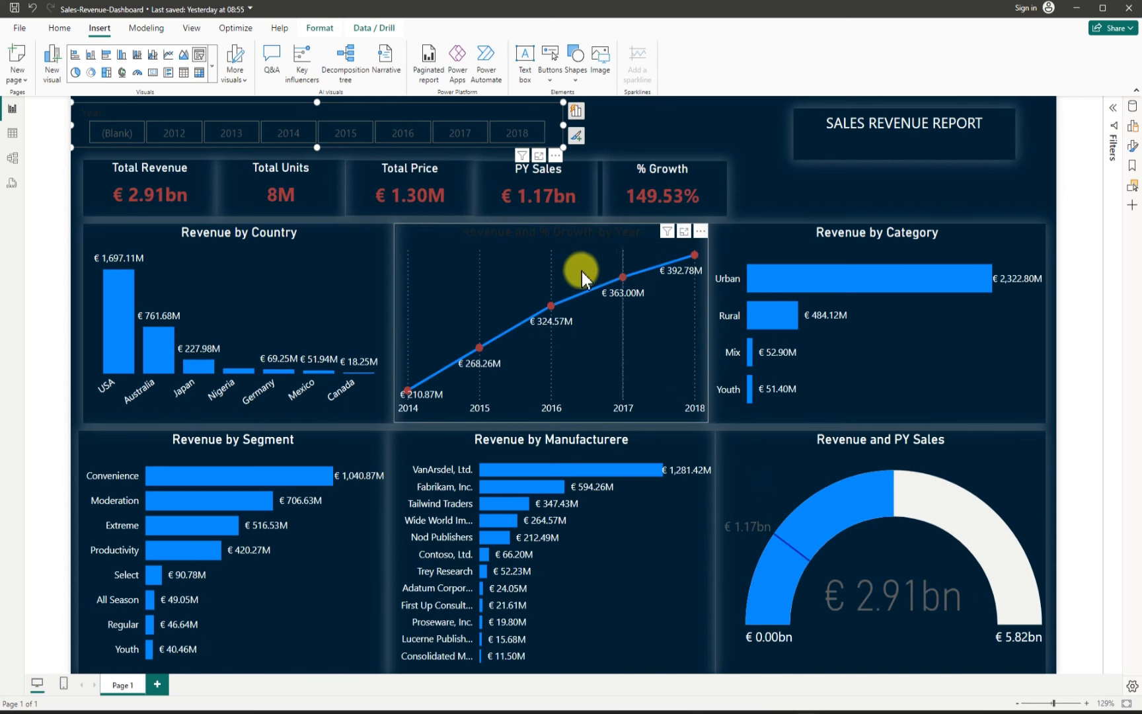
{"action": "left_click", "coordinate": [418, 240]}
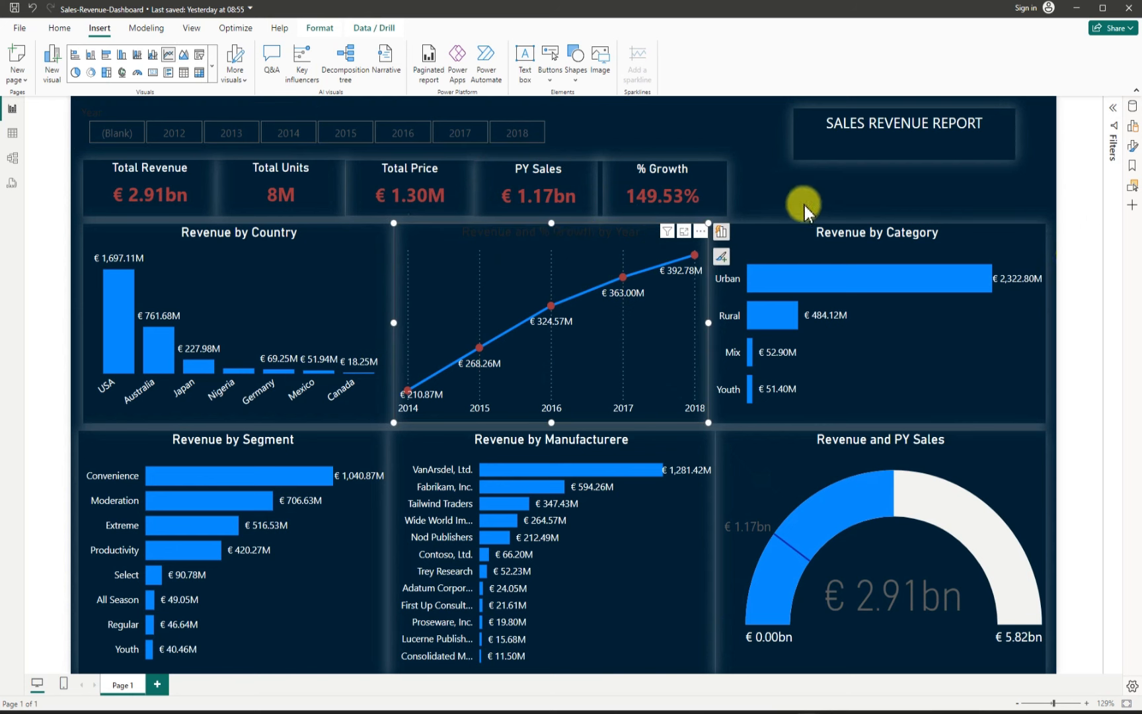
Step: Set the Revenue and % Growth by Year chart's title text colour to White, then hide the Format pane
{"action": "left_click", "coordinate": [700, 231]}
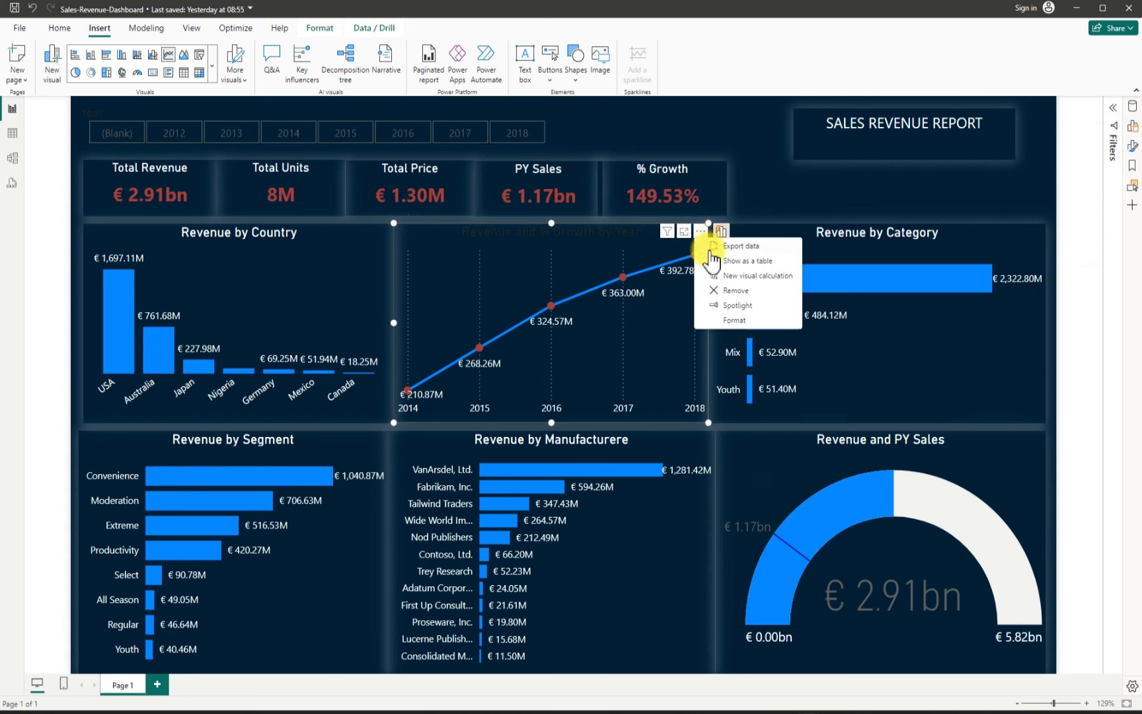
{"action": "left_click", "coordinate": [731, 320]}
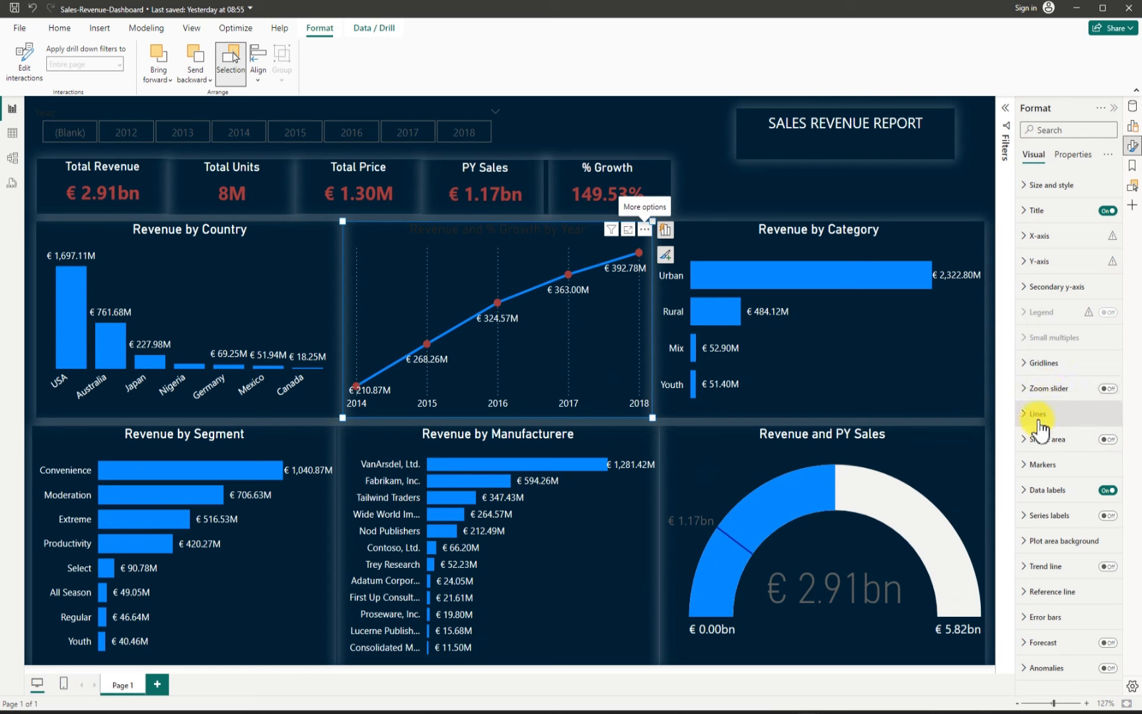
{"action": "left_click", "coordinate": [1036, 212]}
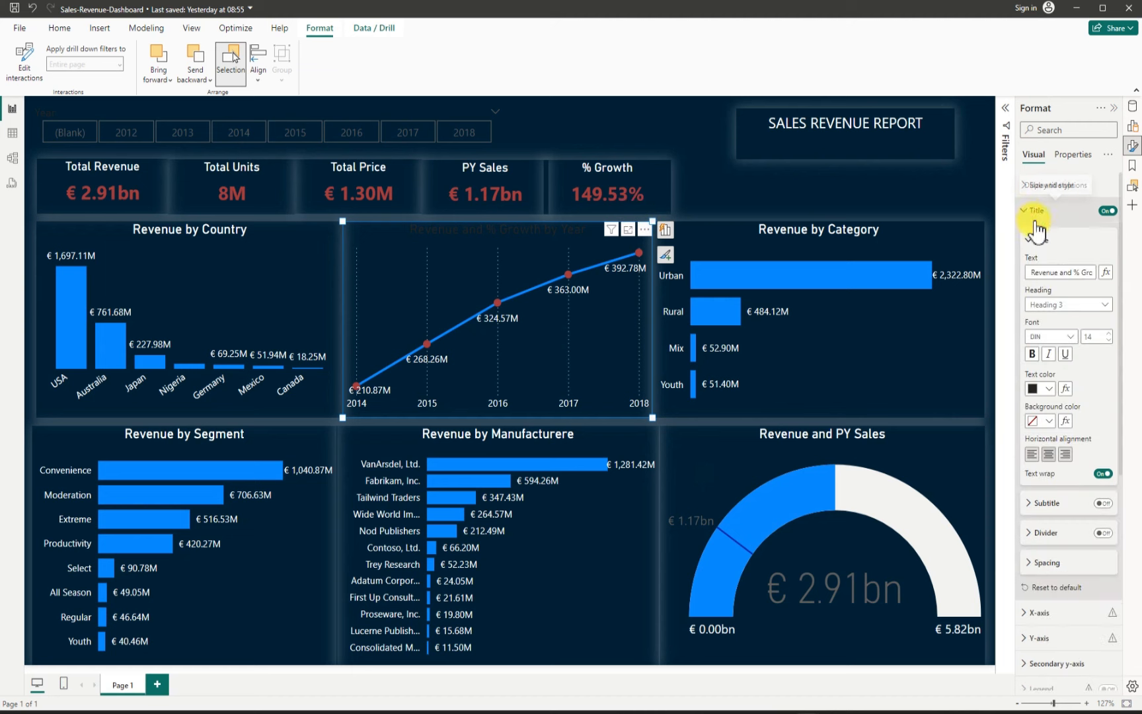
{"action": "left_click", "coordinate": [1049, 388]}
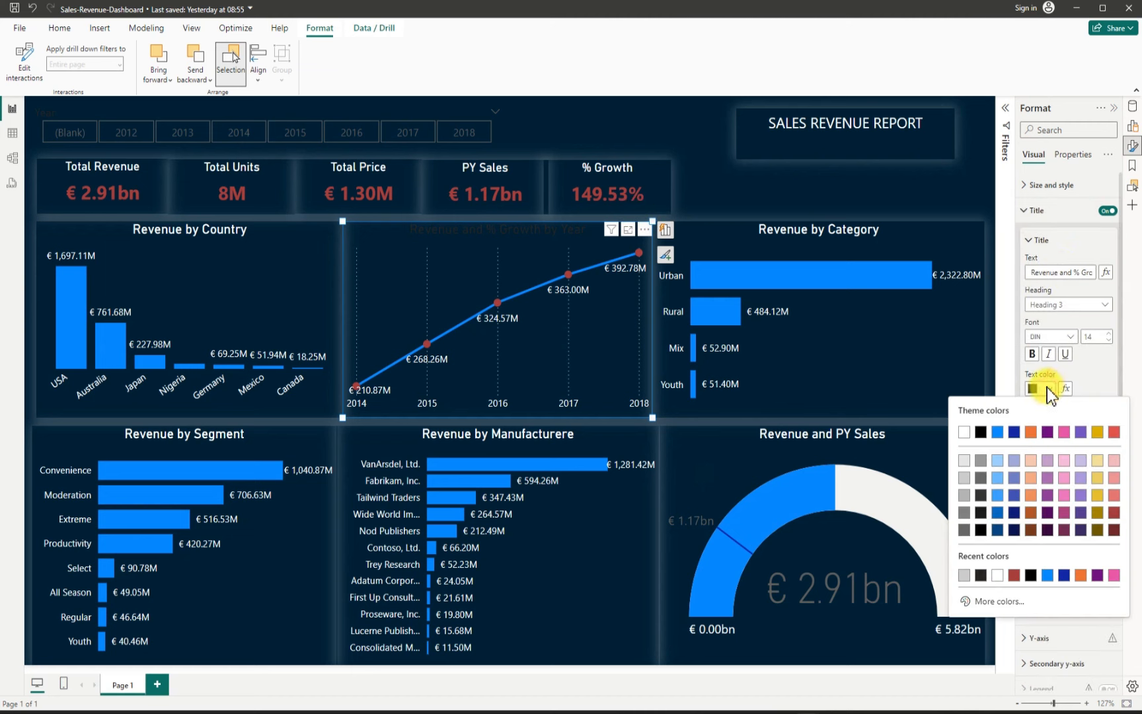
{"action": "left_click", "coordinate": [963, 434]}
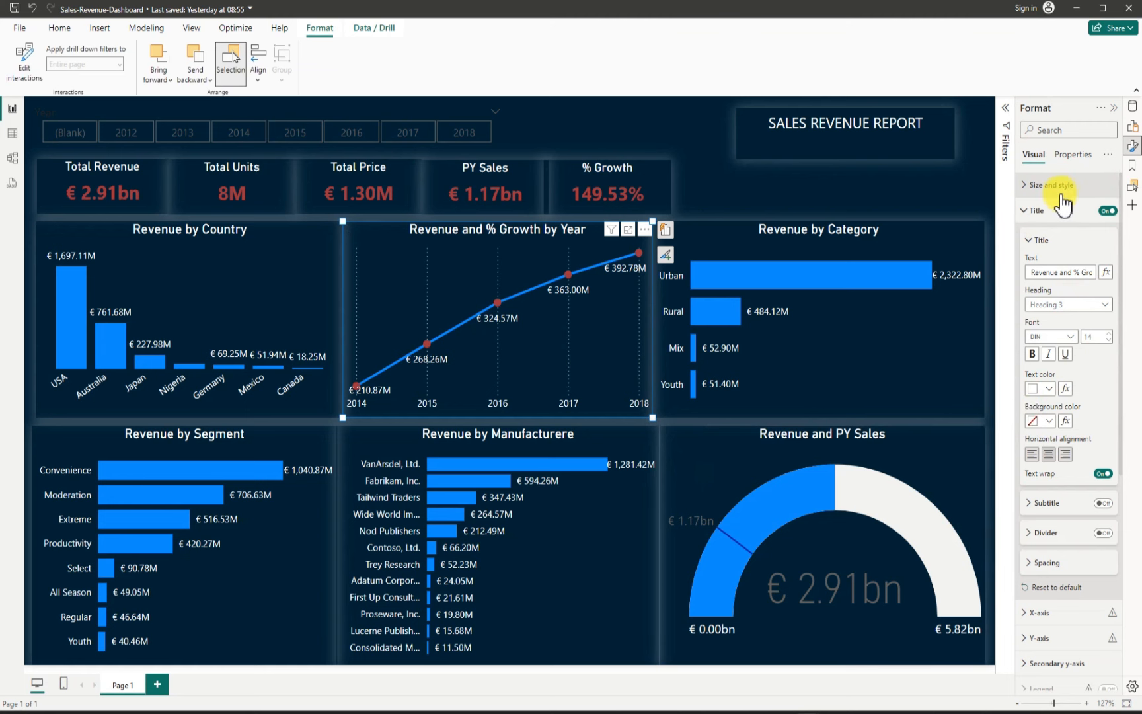
{"action": "left_click", "coordinate": [1116, 110]}
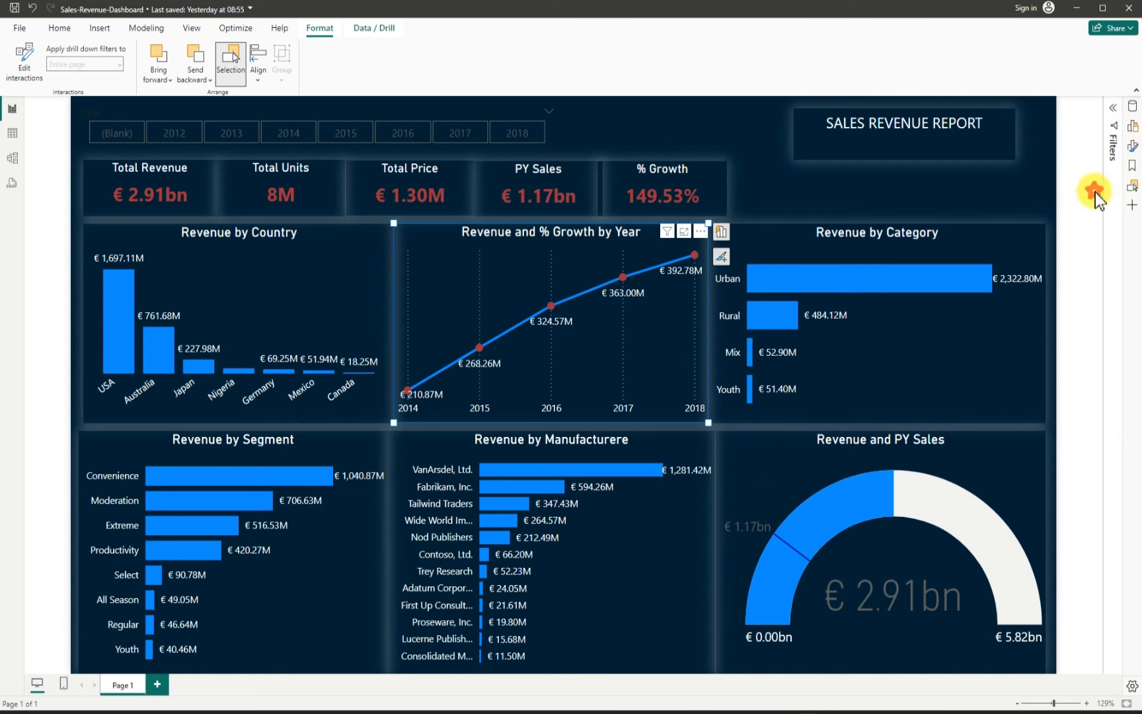
{"action": "left_click", "coordinate": [1095, 197]}
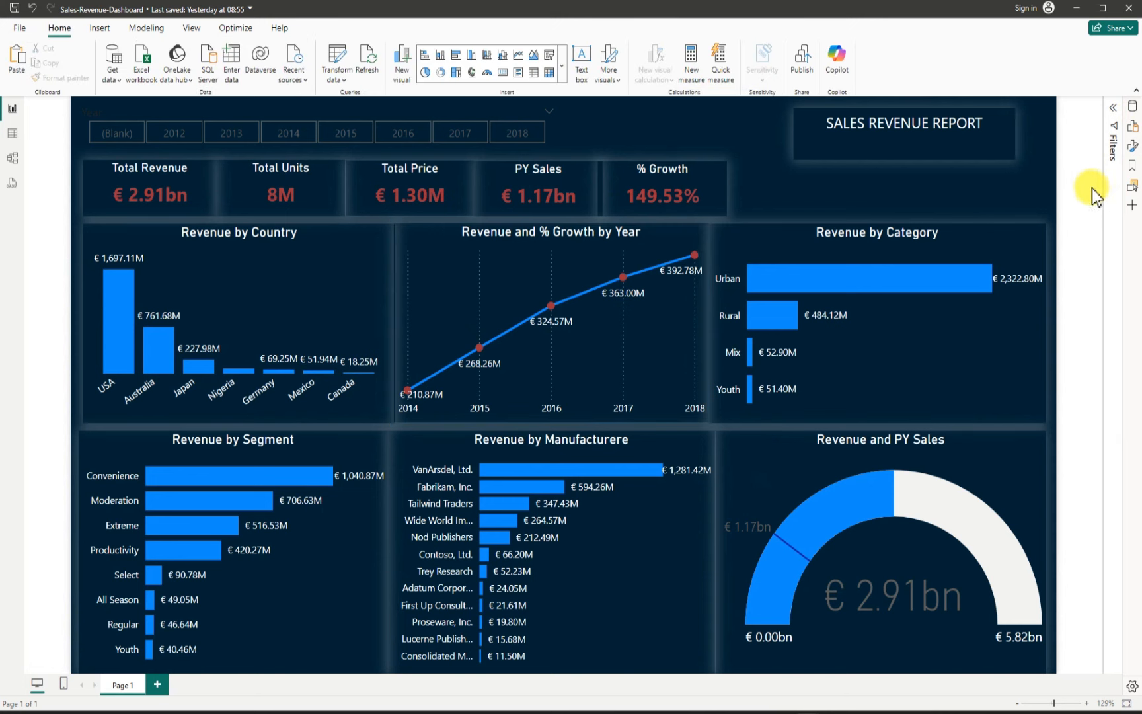
Step: Test the year slicer by filtering the report to 2017, 2016 and 2015, then clear the selection
{"action": "left_click", "coordinate": [461, 135]}
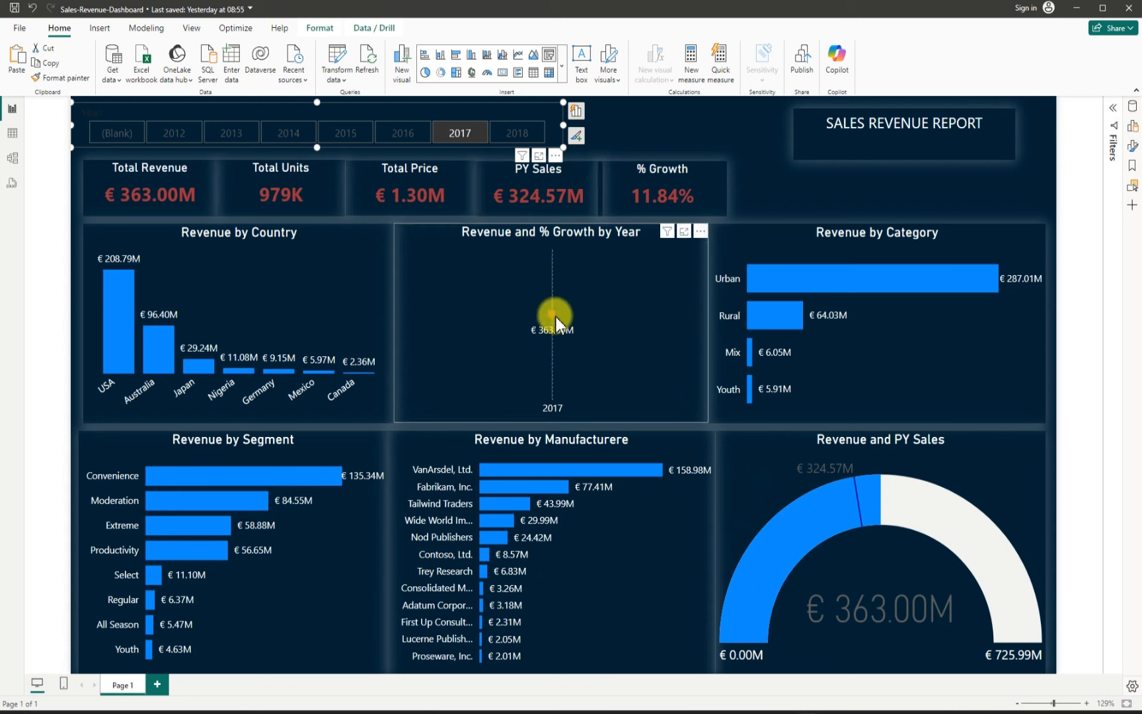
{"action": "mouse_move", "coordinate": [556, 320]}
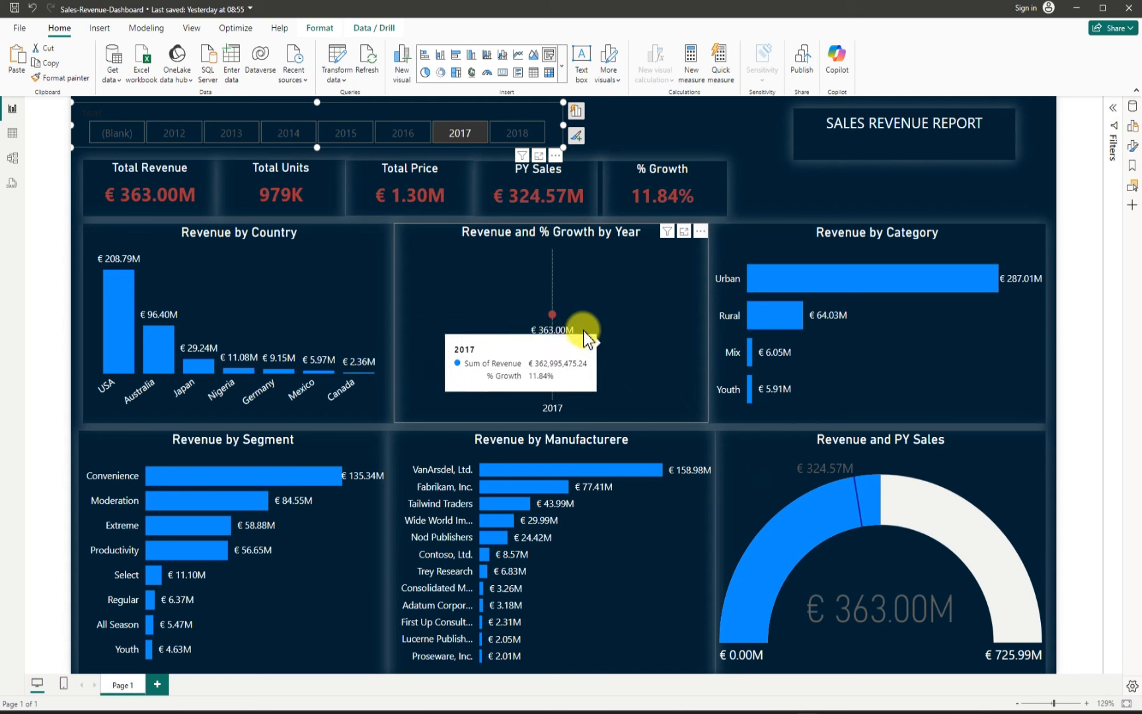
{"action": "left_click", "coordinate": [412, 136]}
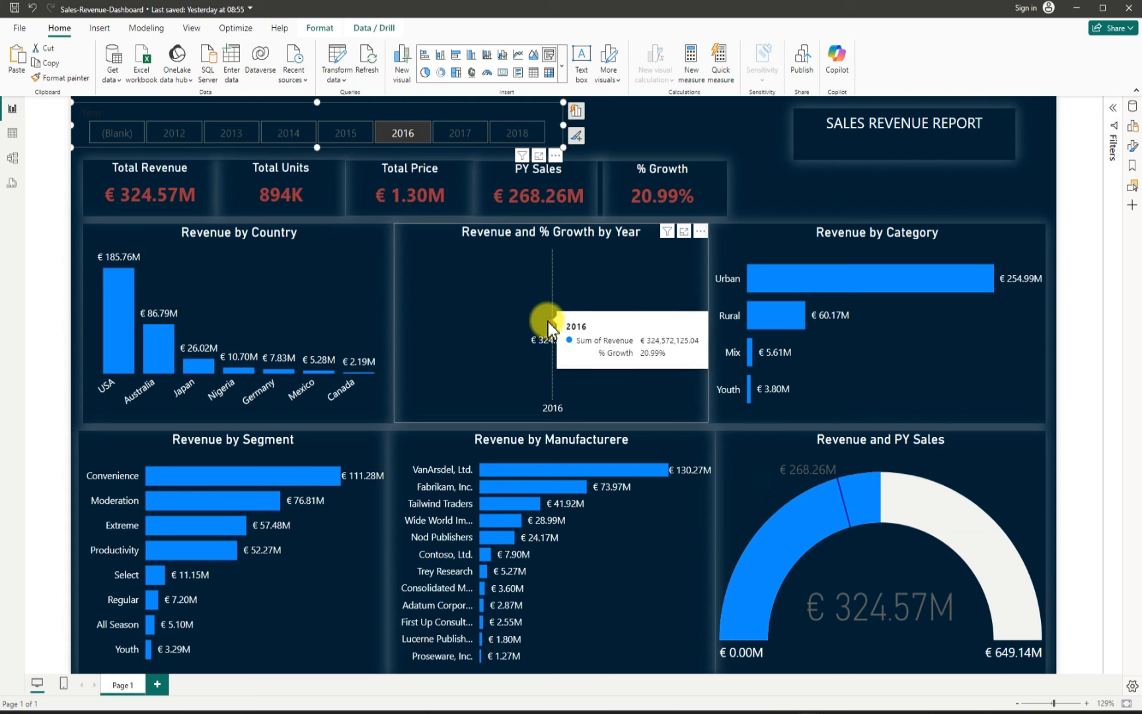
{"action": "left_click", "coordinate": [355, 145]}
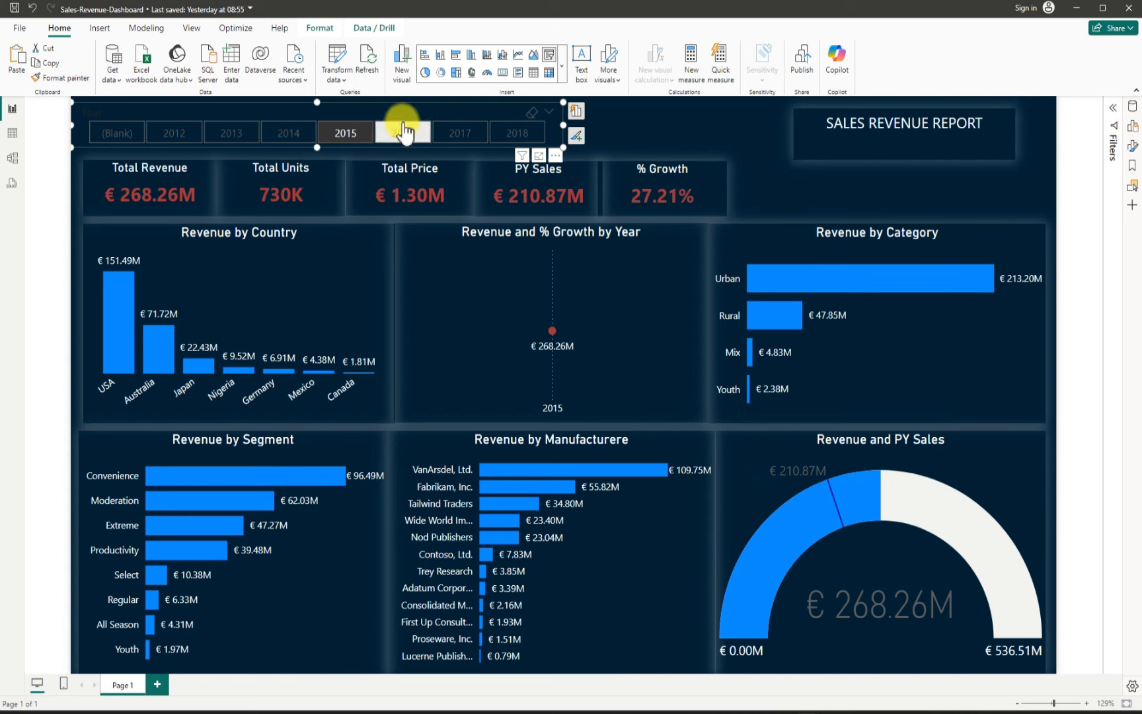
{"action": "left_click", "coordinate": [366, 134]}
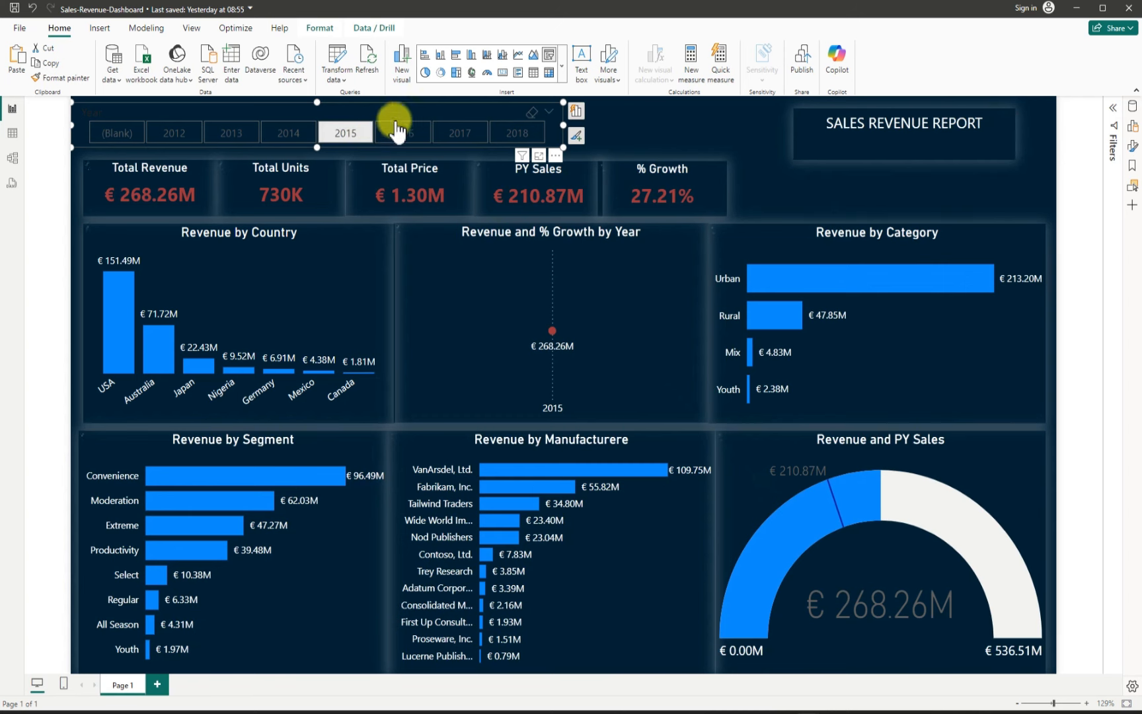
{"action": "left_click", "coordinate": [763, 183]}
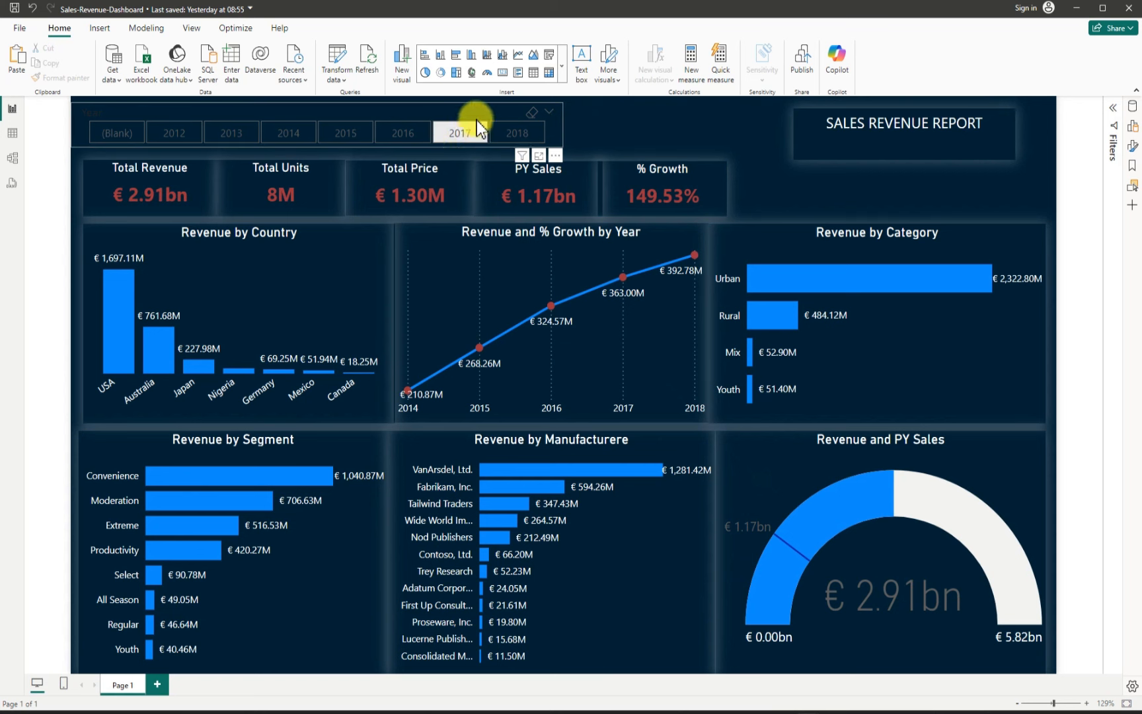
{"action": "left_click", "coordinate": [454, 105]}
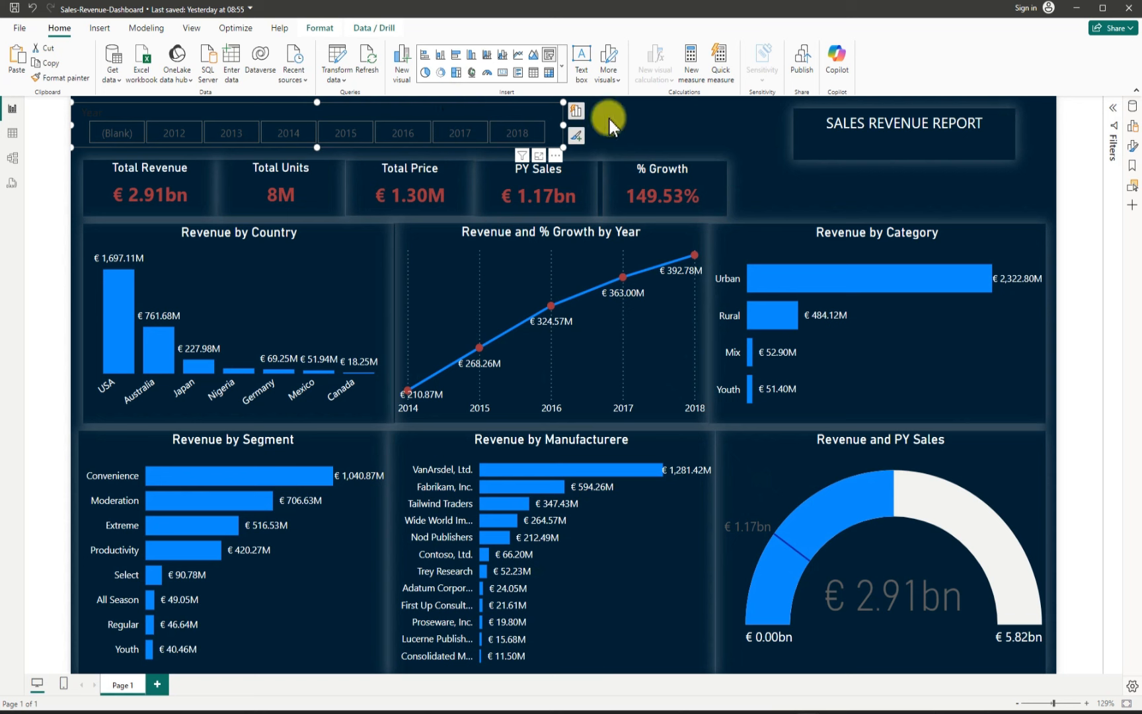
Step: Open the year slicer's formatting and turn on its slicer header
{"action": "left_click", "coordinate": [556, 156]}
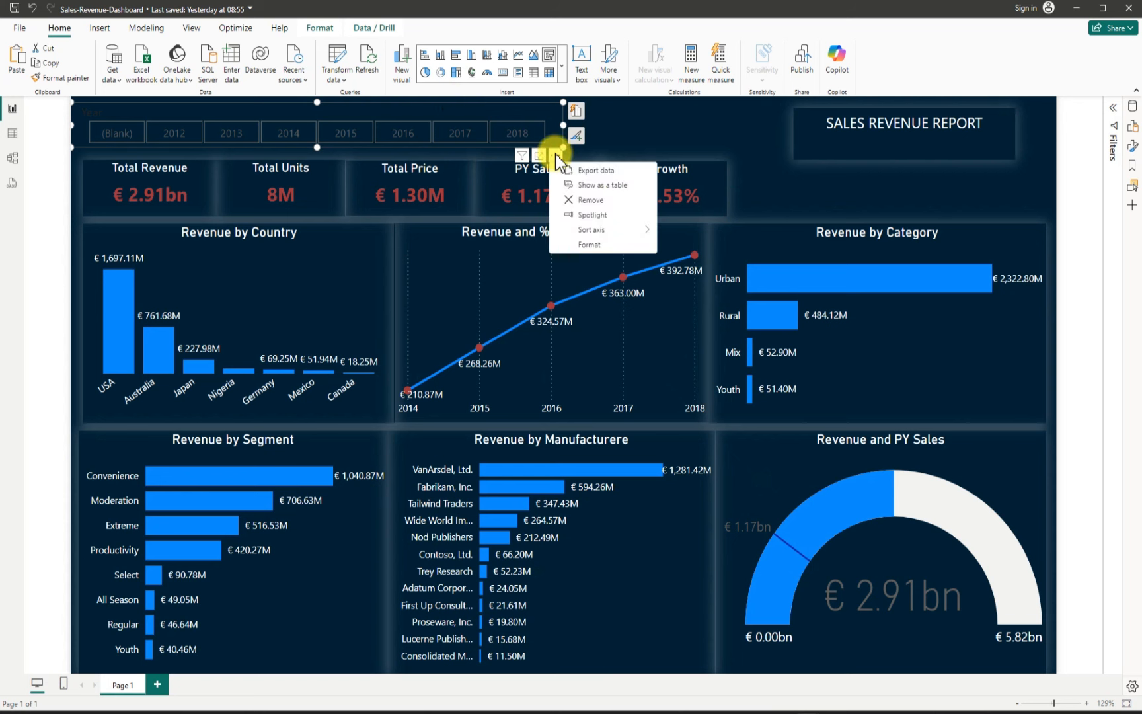
{"action": "left_click", "coordinate": [590, 244]}
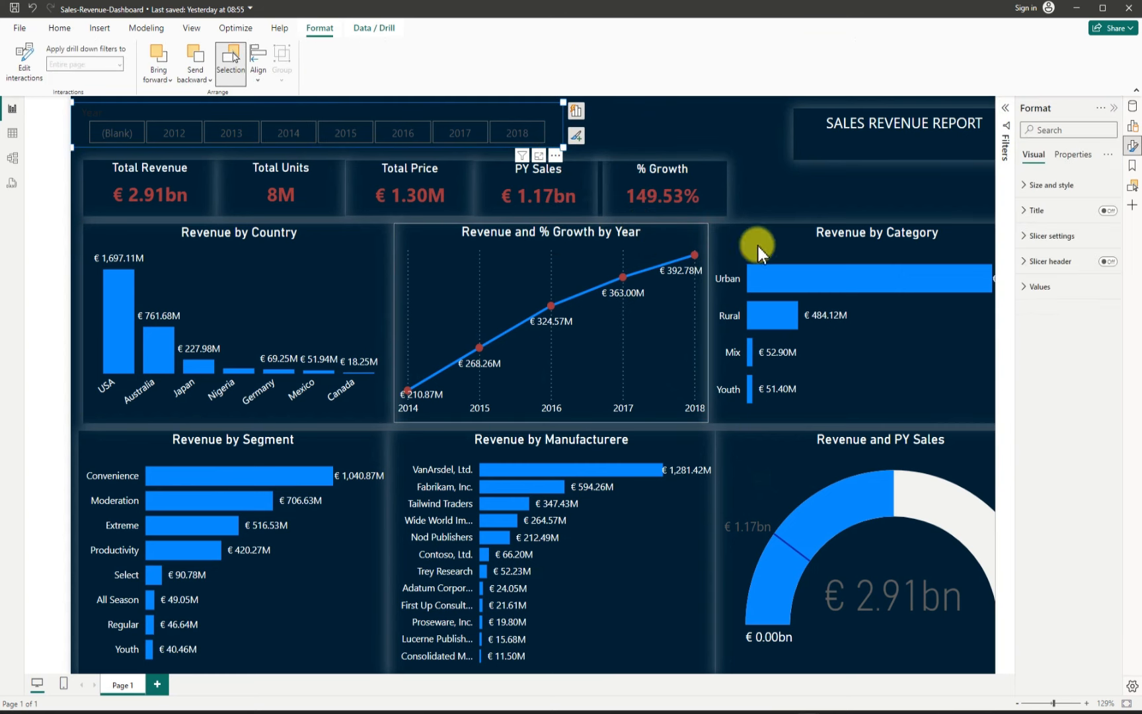
{"action": "left_click", "coordinate": [1108, 261]}
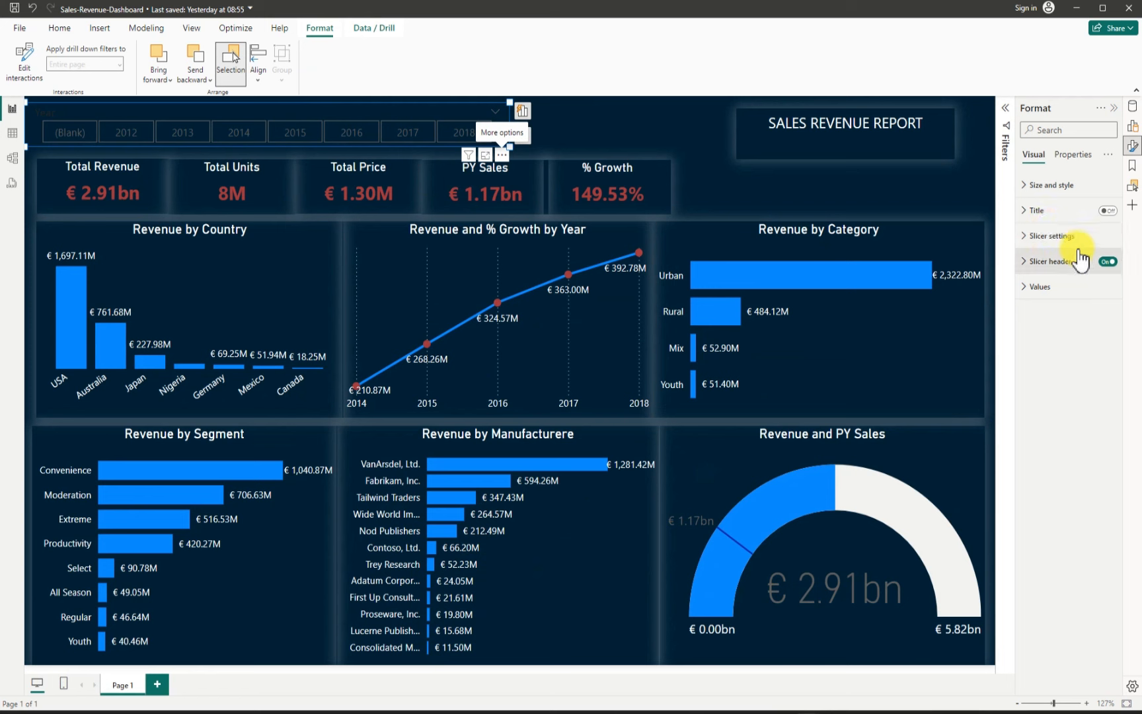
Step: Turn on the year slicer's shadow with colour White, 20% darker and position Center
{"action": "left_click", "coordinate": [1035, 185]}
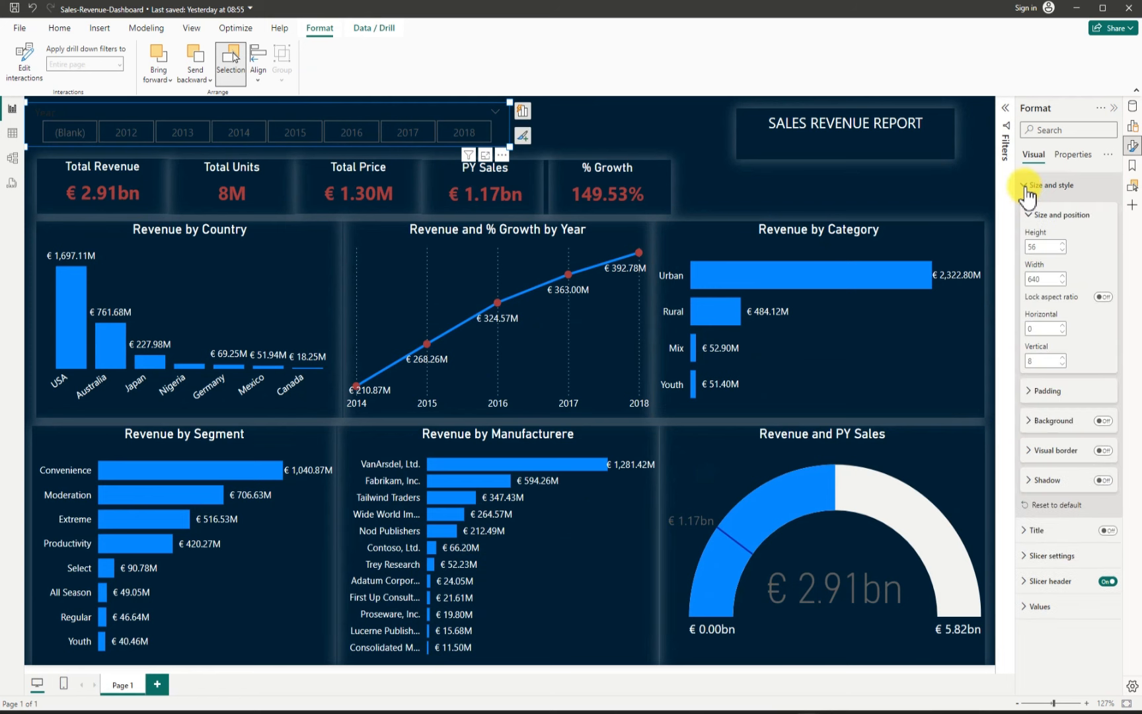
{"action": "left_click", "coordinate": [1101, 481]}
{"action": "left_click", "coordinate": [1031, 483]}
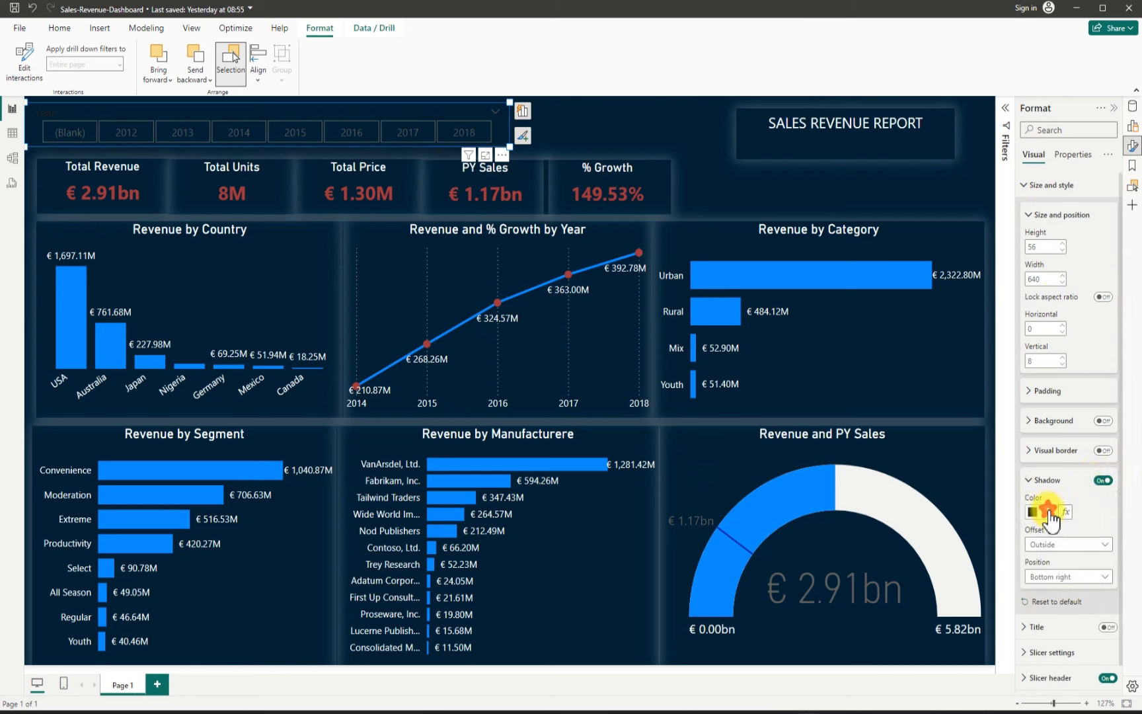
{"action": "left_click", "coordinate": [1039, 511]}
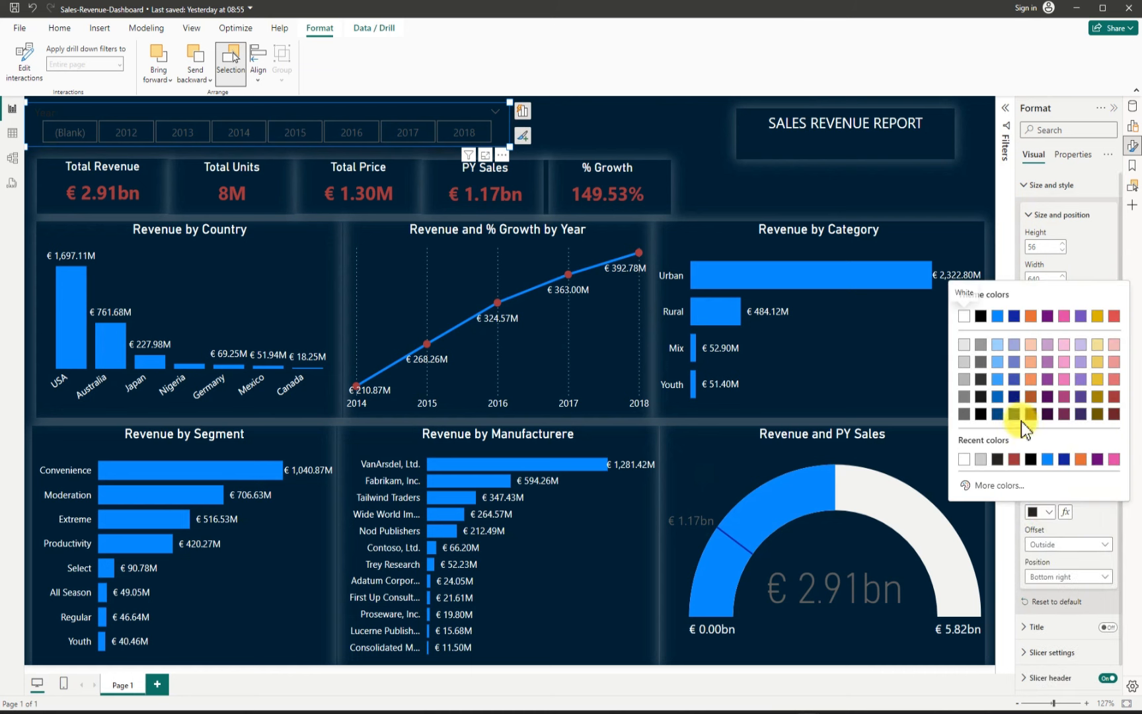
{"action": "left_click", "coordinate": [964, 361]}
{"action": "left_click", "coordinate": [1105, 580]}
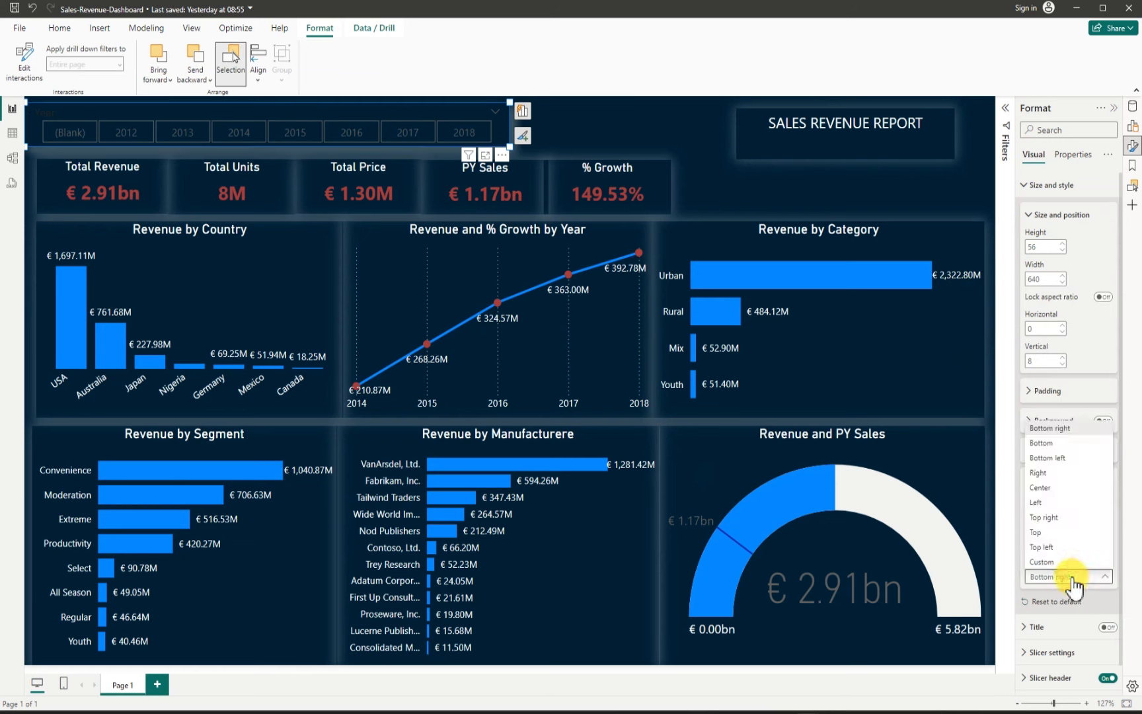
{"action": "left_click", "coordinate": [1043, 489]}
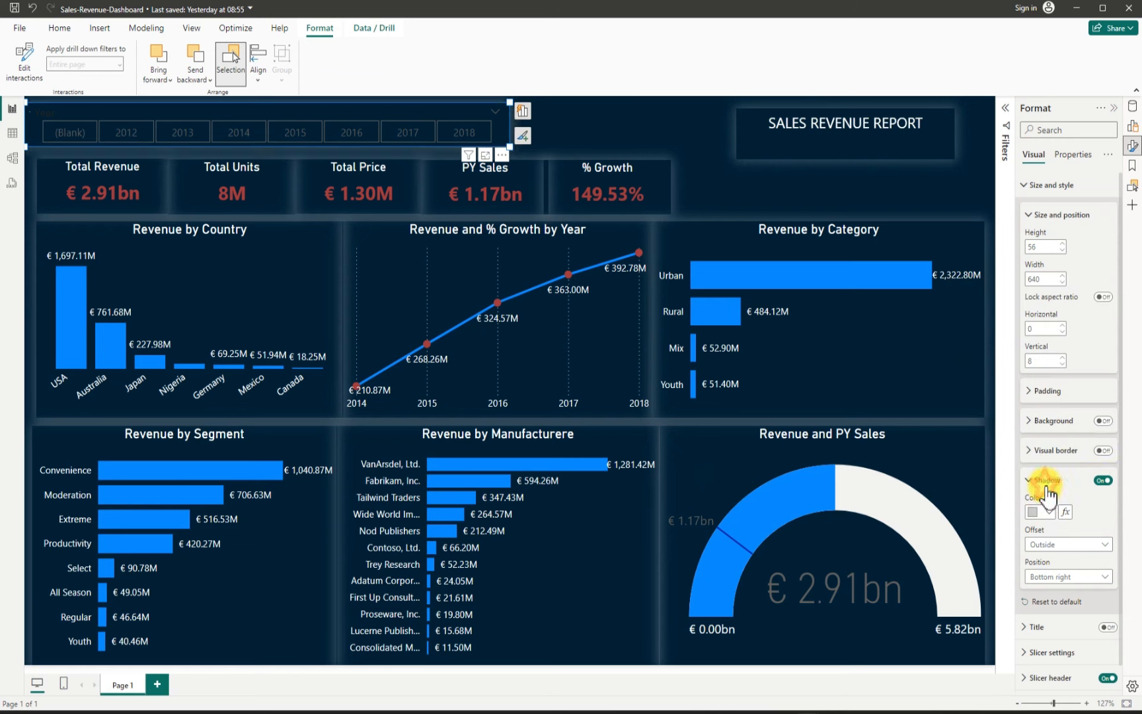
Step: Nudge the year slicer slightly right and down to about horizontal 16, vertical 15, then hide the Format pane
{"action": "left_click", "coordinate": [678, 140]}
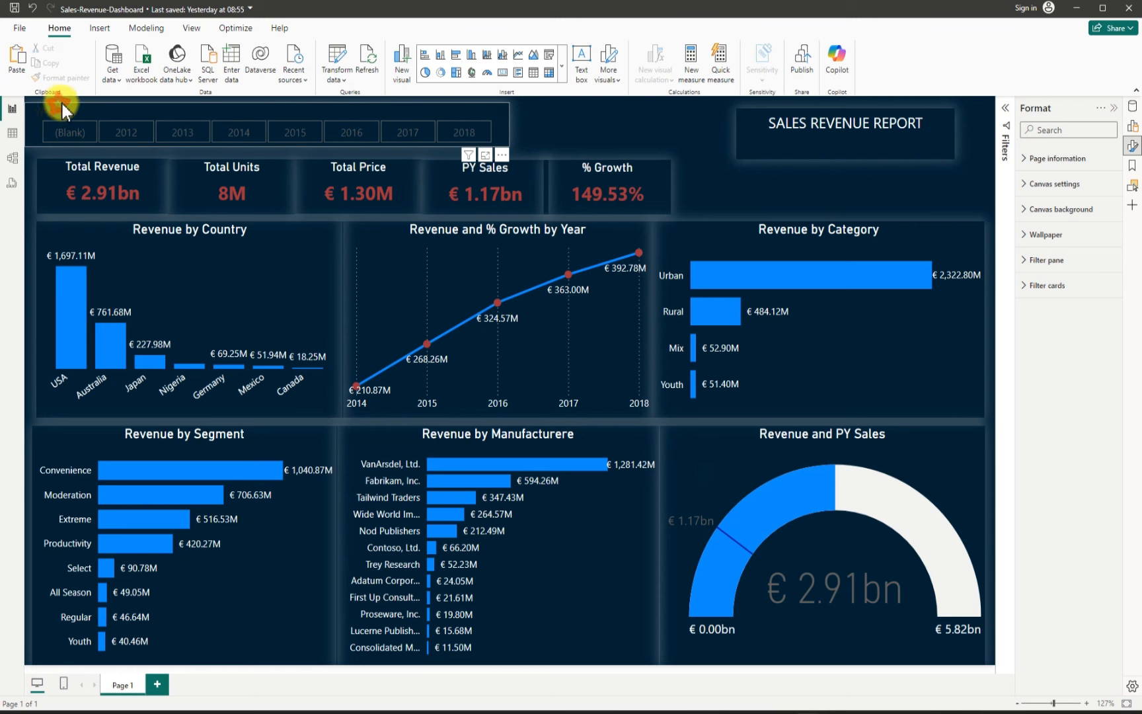
{"action": "mouse_move", "coordinate": [62, 104]}
{"action": "left_mouse_down"}
{"action": "mouse_move", "coordinate": [117, 113]}
{"action": "mouse_move", "coordinate": [75, 109]}
{"action": "left_mouse_up"}
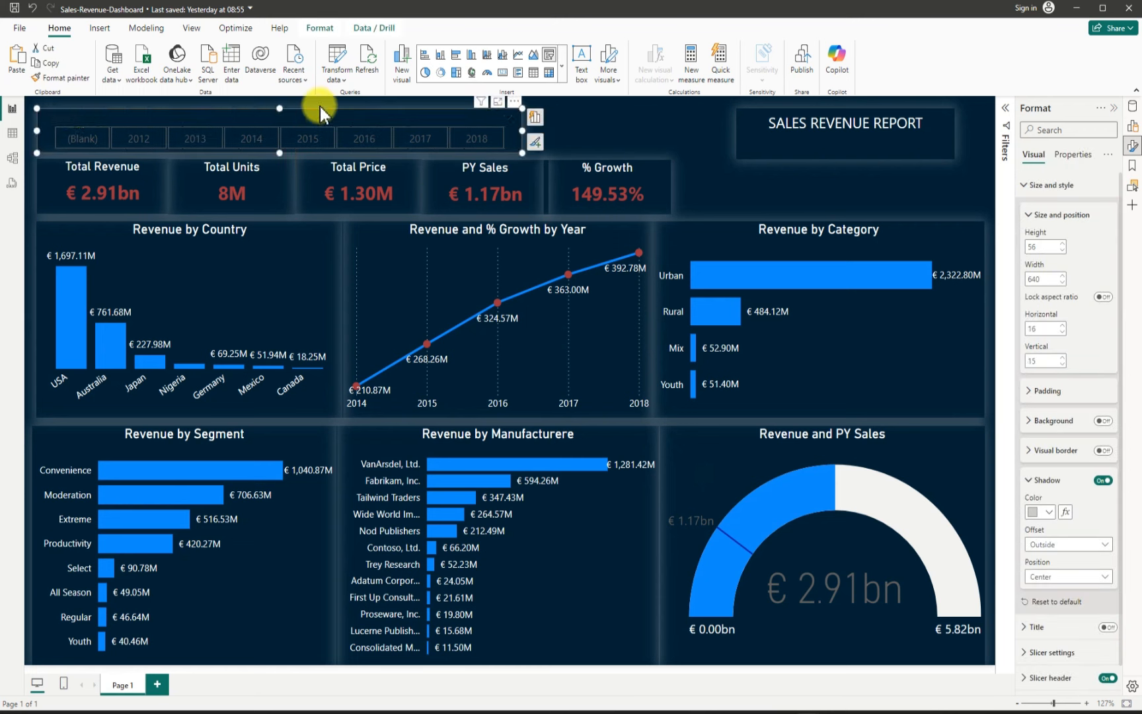
{"action": "left_click", "coordinate": [618, 127]}
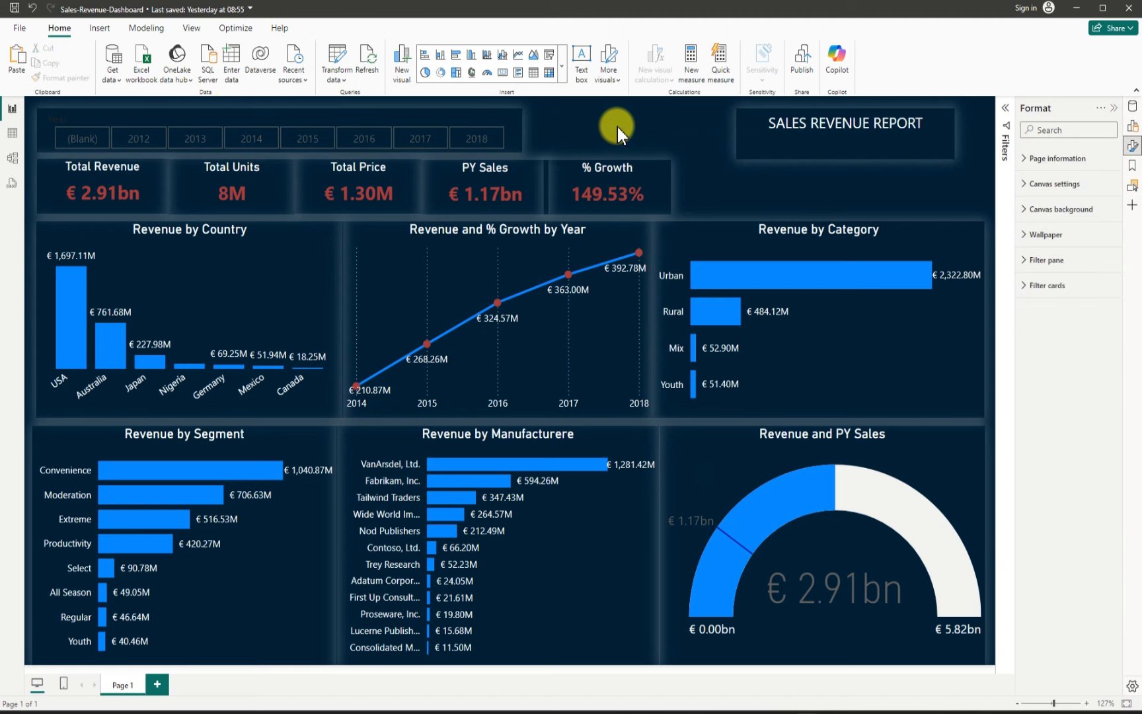
{"action": "left_click", "coordinate": [1114, 109]}
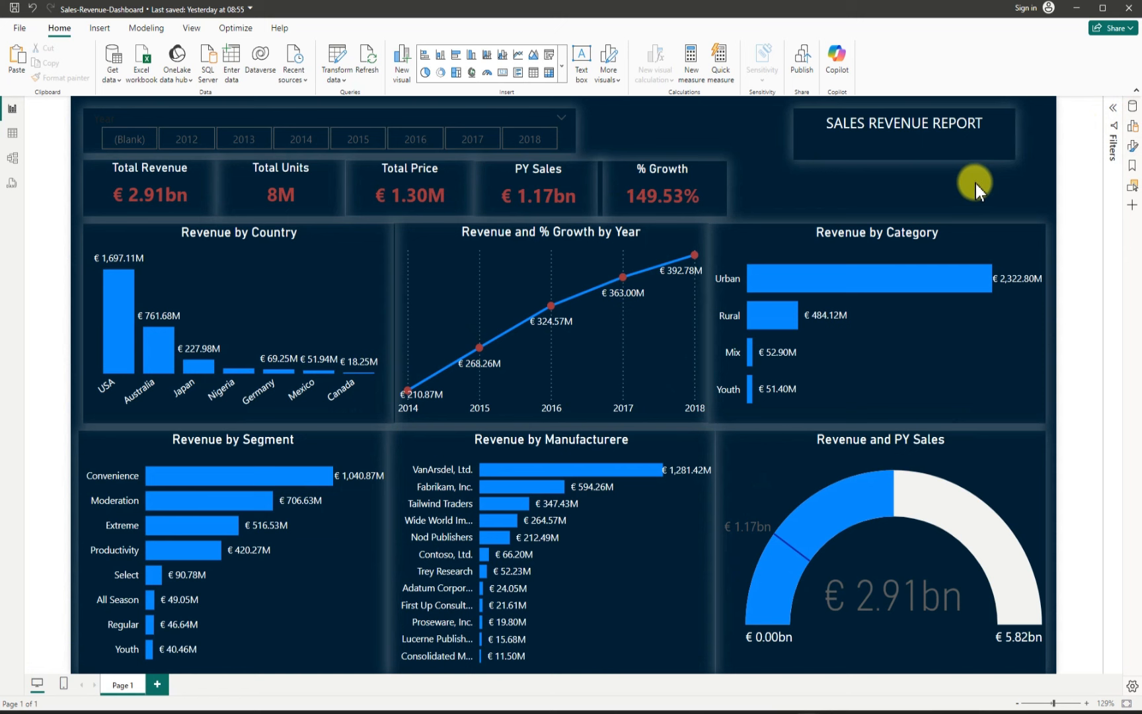